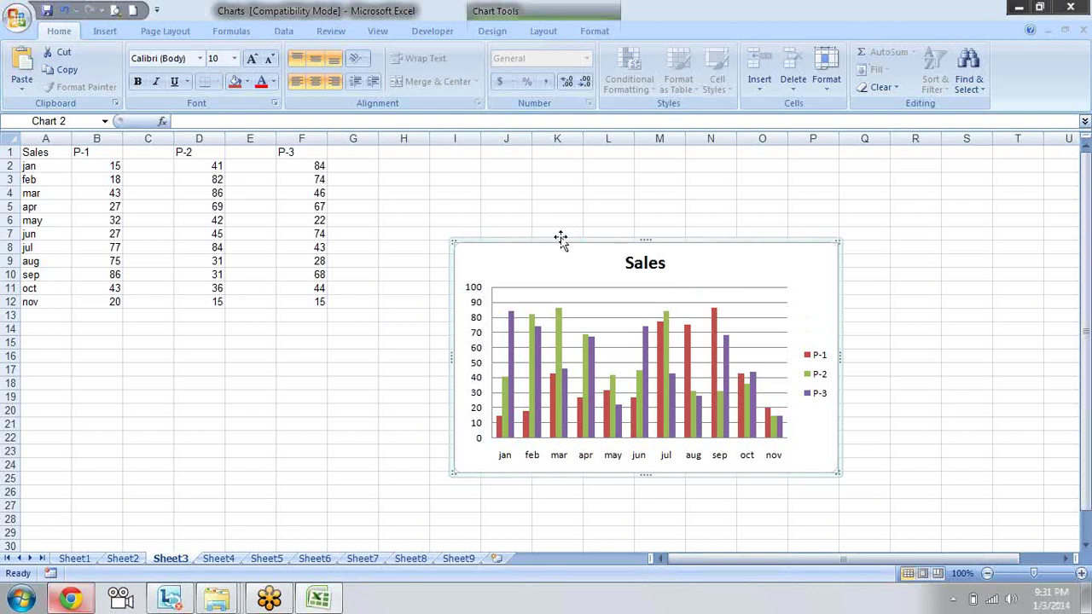
# Delete the Sales chart on Sheet3, then undo the deletion.
pyautogui.press('Delete')
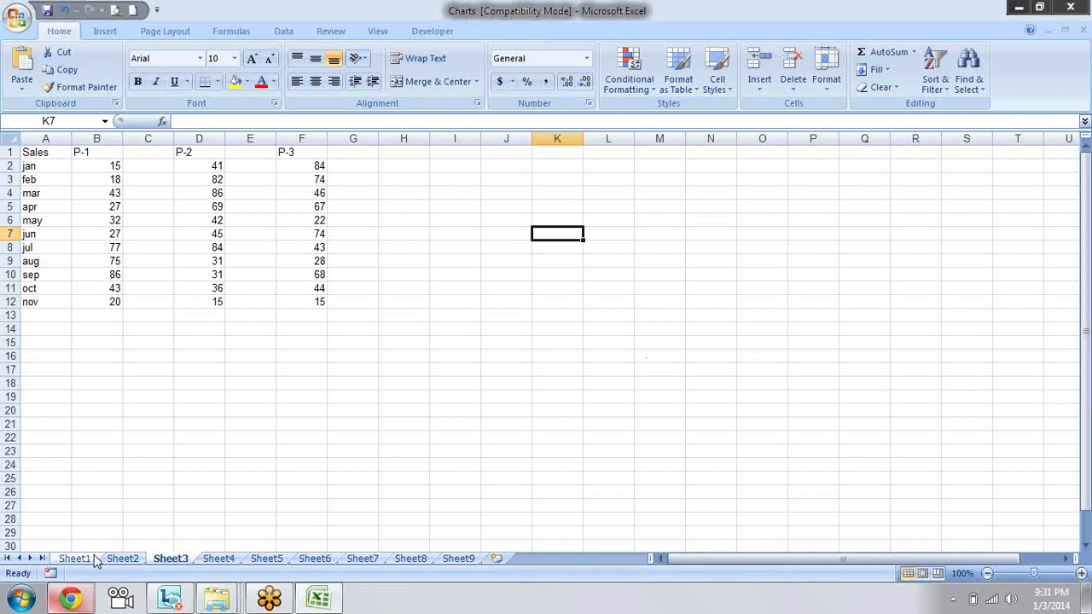
pyautogui.hotkey('ctrl', 'z')
pyautogui.click(158, 383)
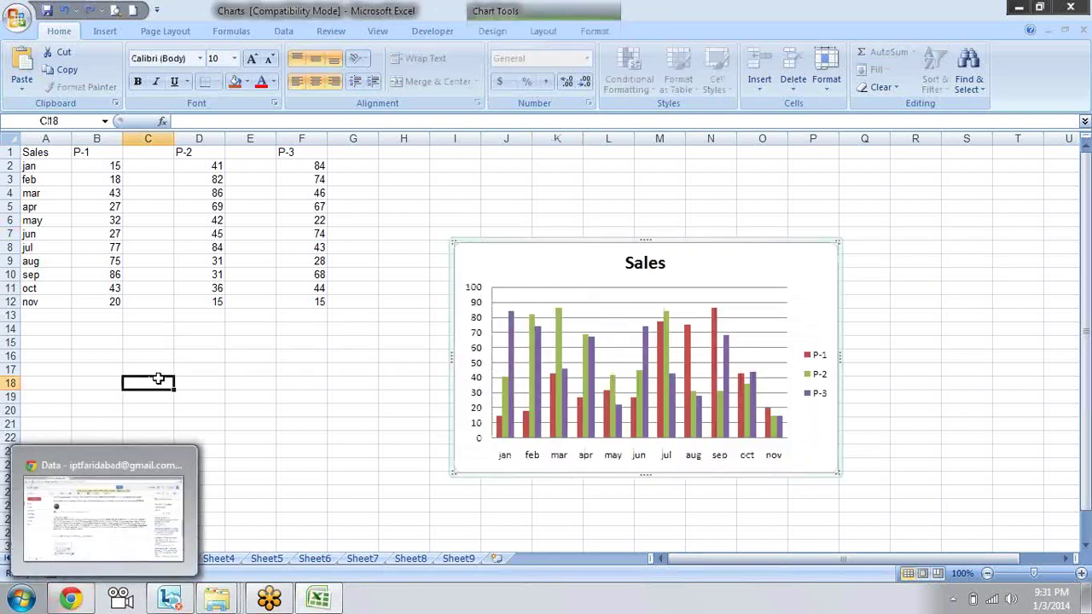
# Delete the old chart on Sheet1 and select the month and P-1 to P-4 table A1:E12.
pyautogui.click(85, 564)
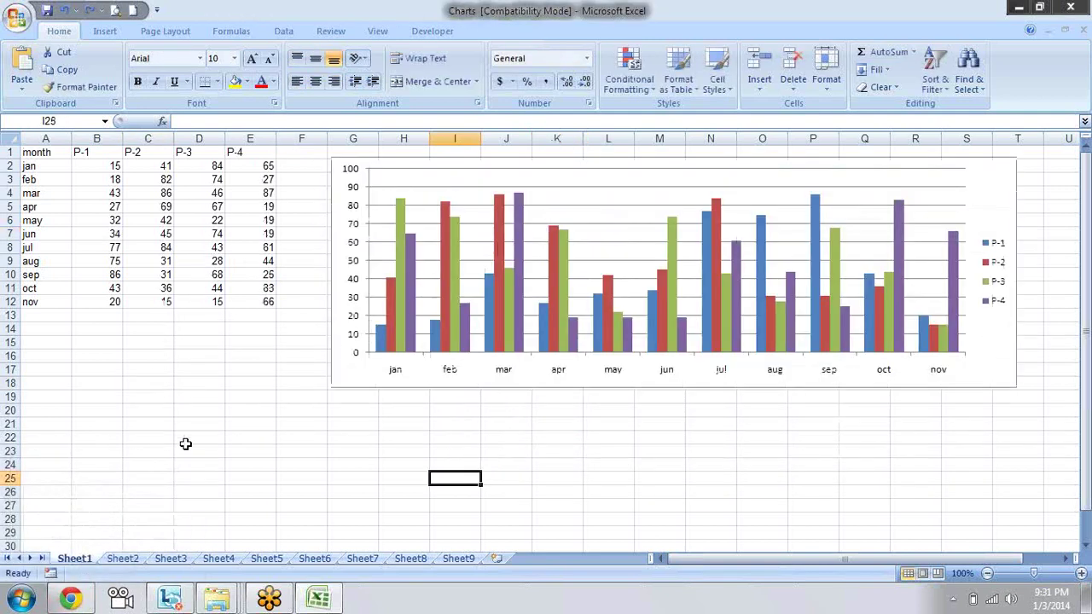
pyautogui.click(386, 381)
pyautogui.press('Delete')
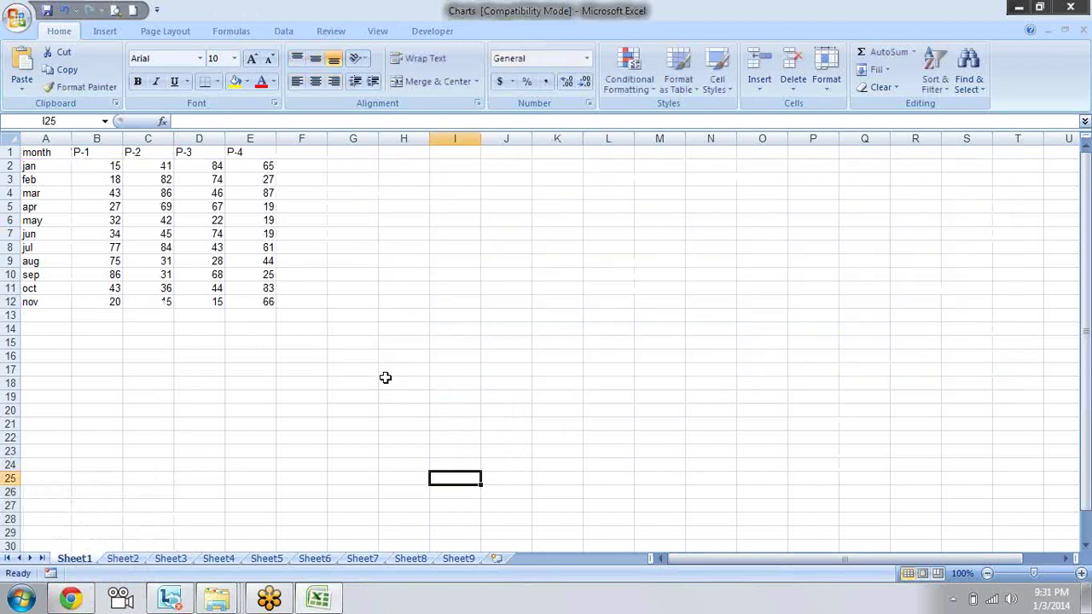
pyautogui.moveTo(37, 154)
pyautogui.mouseDown()
pyautogui.moveTo(223, 304)
pyautogui.moveTo(241, 304)
pyautogui.mouseUp()
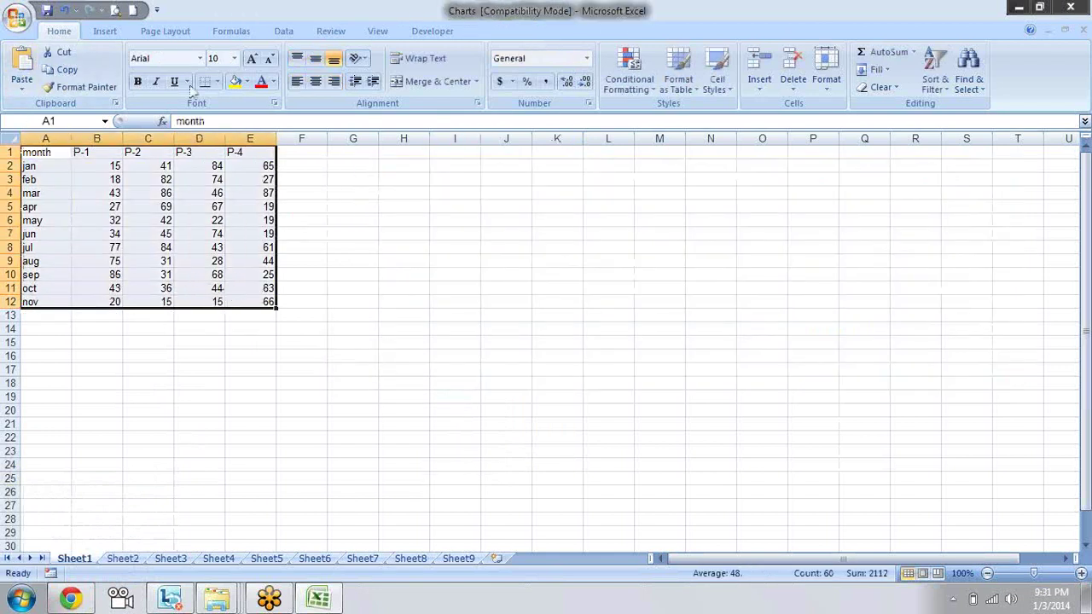
# Insert a clustered column chart of the table and widen it to both sides.
pyautogui.click(105, 31)
pyautogui.click(259, 72)
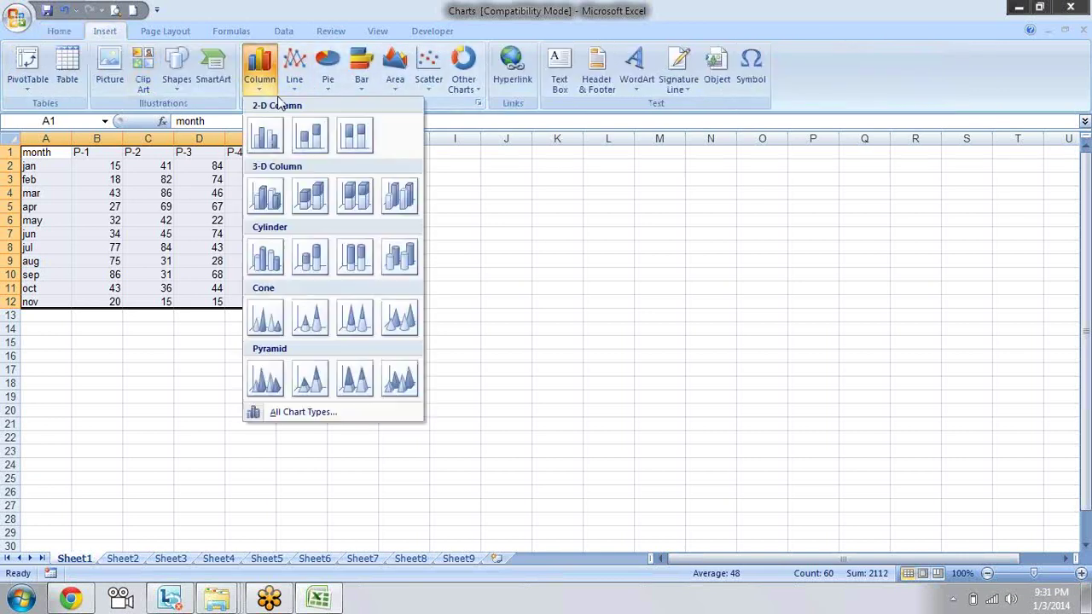
pyautogui.click(275, 145)
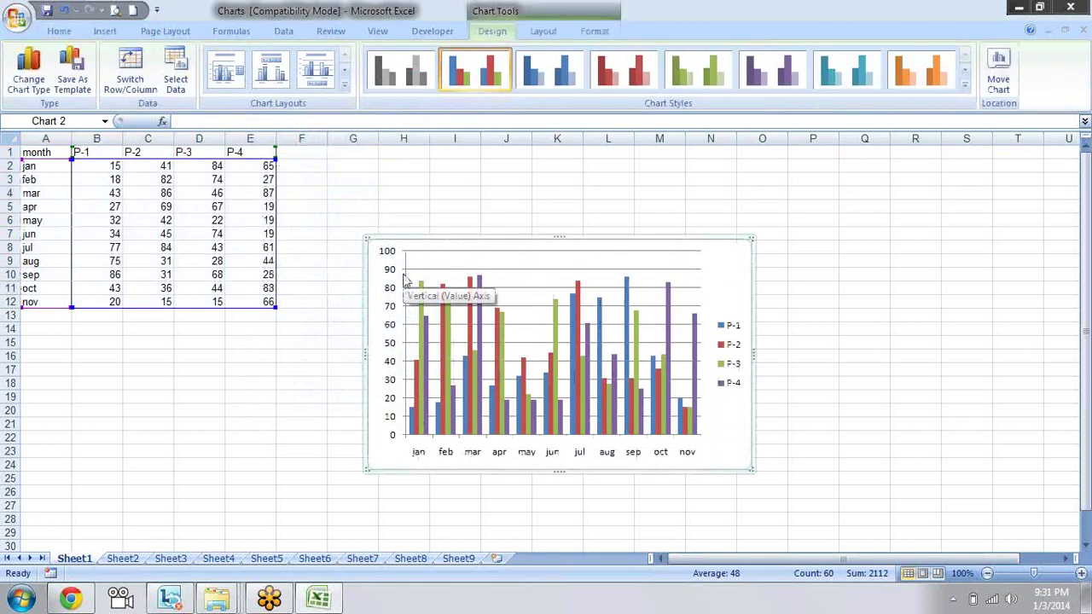
pyautogui.moveTo(753, 351); pyautogui.dragTo(862, 351)
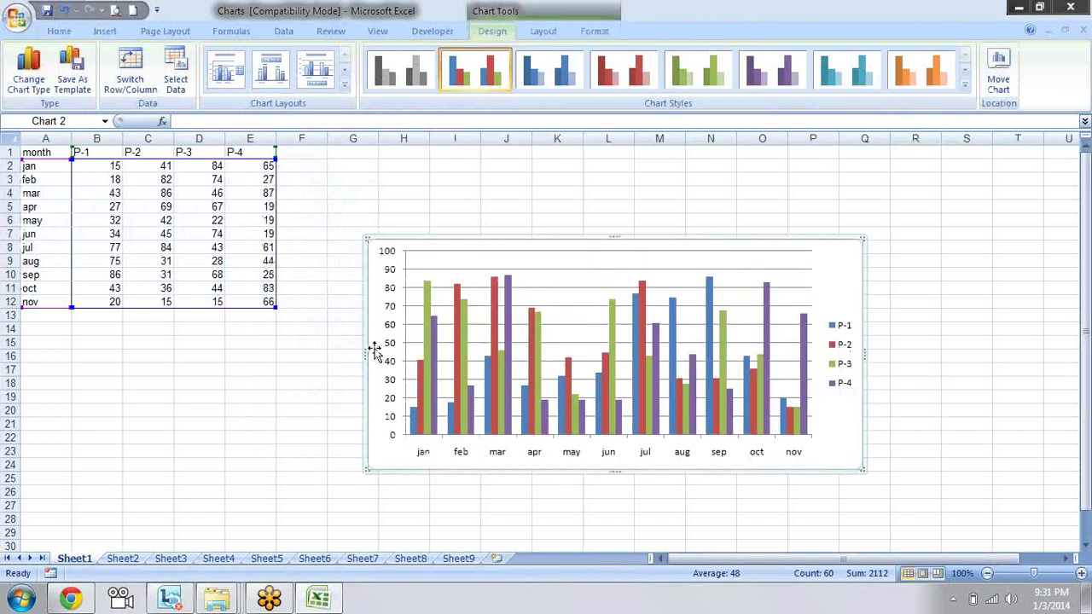
pyautogui.moveTo(369, 354); pyautogui.dragTo(285, 354)
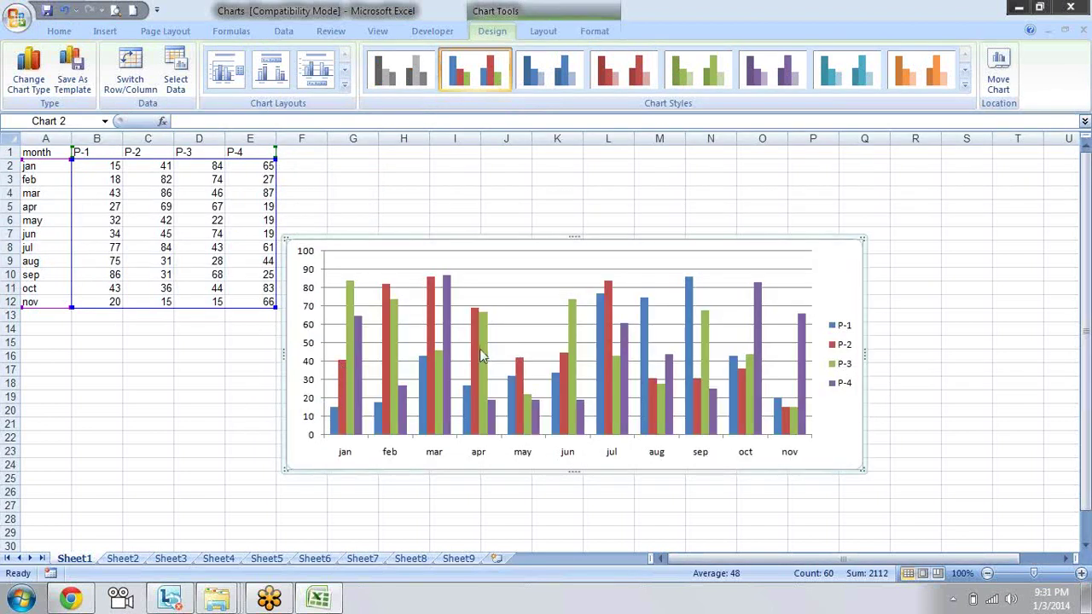
pyautogui.click(482, 375)
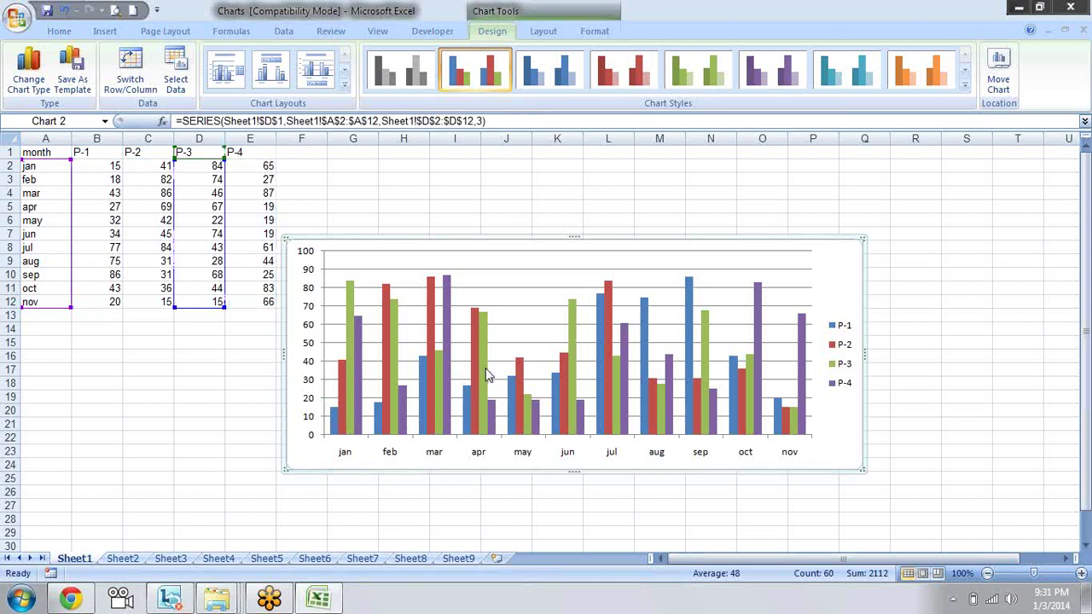
pyautogui.click(340, 395)
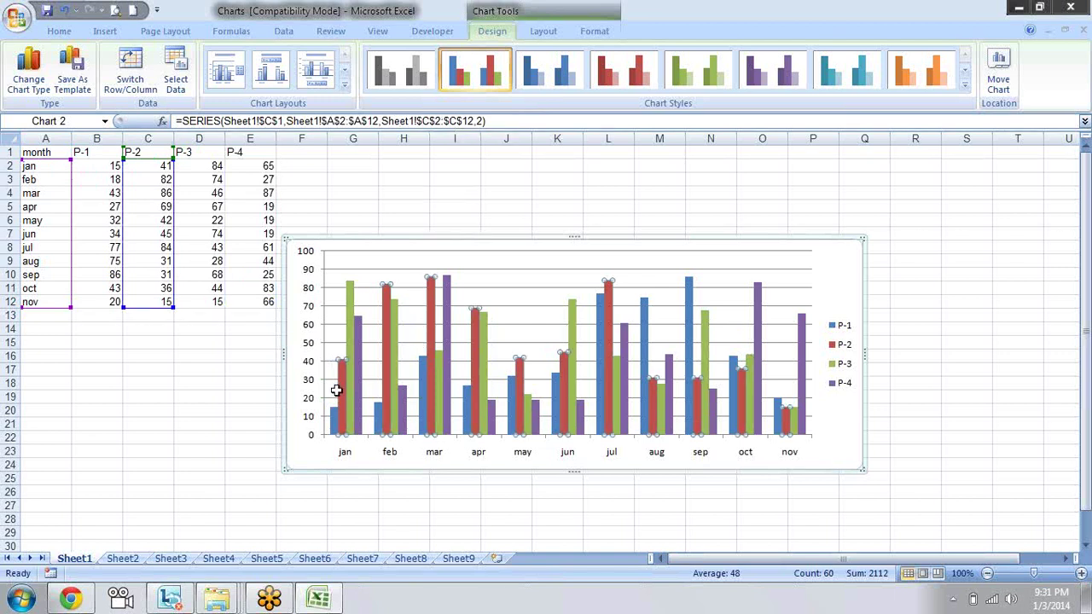
pyautogui.click(335, 419)
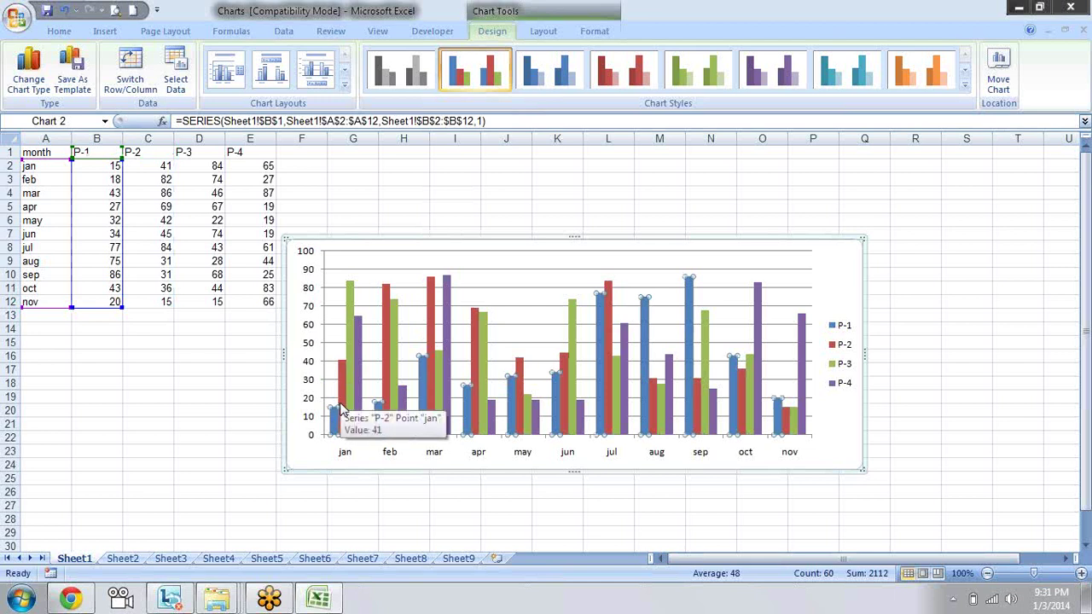
pyautogui.click(341, 412)
pyautogui.click(349, 415)
pyautogui.click(358, 414)
pyautogui.click(377, 418)
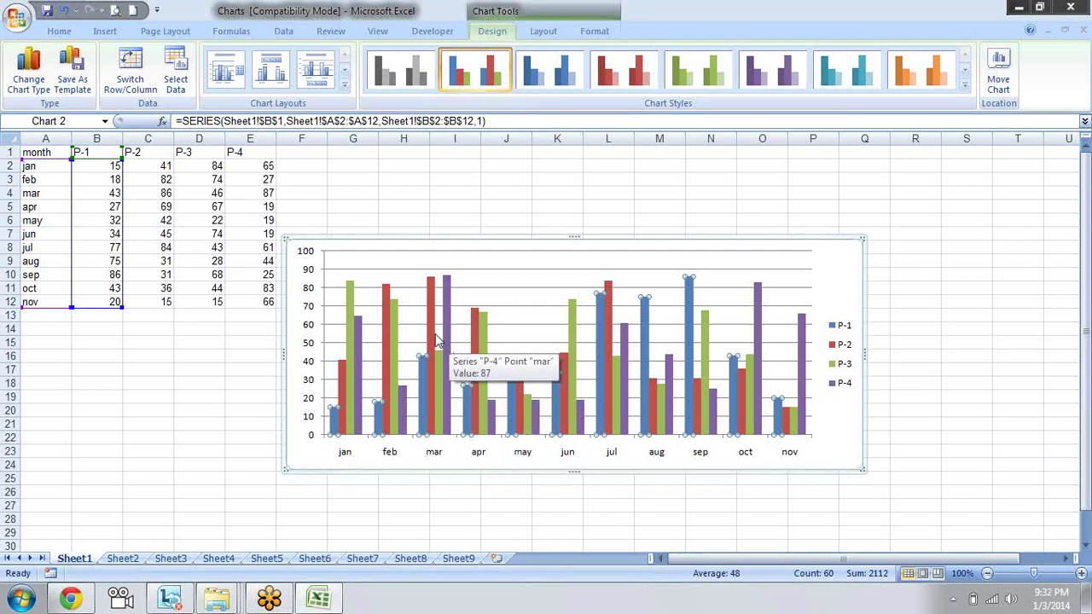
pyautogui.click(273, 122)
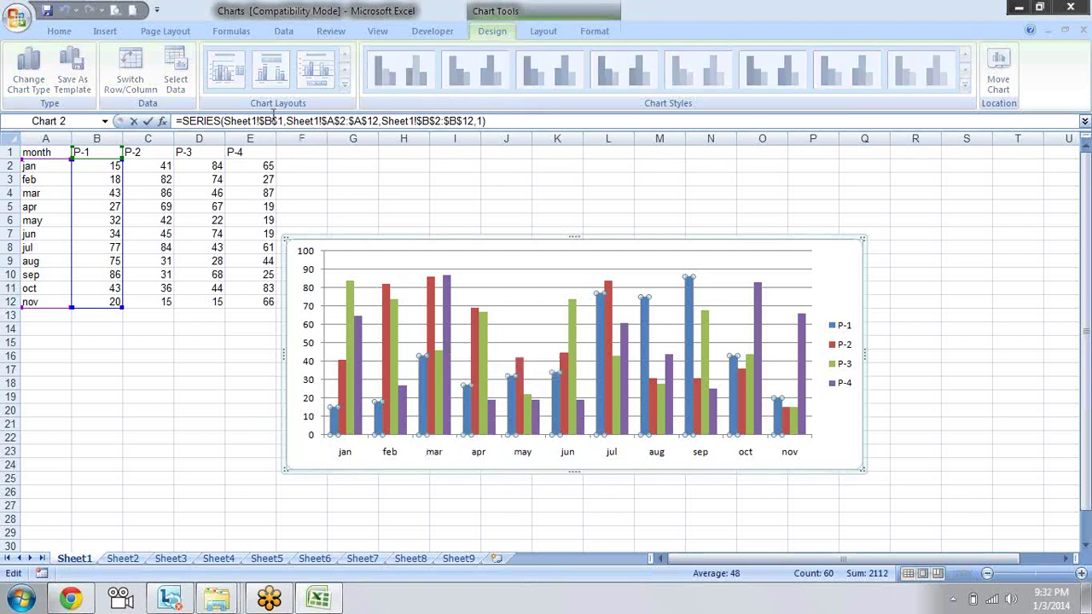
pyautogui.click(285, 121)
pyautogui.click(379, 415)
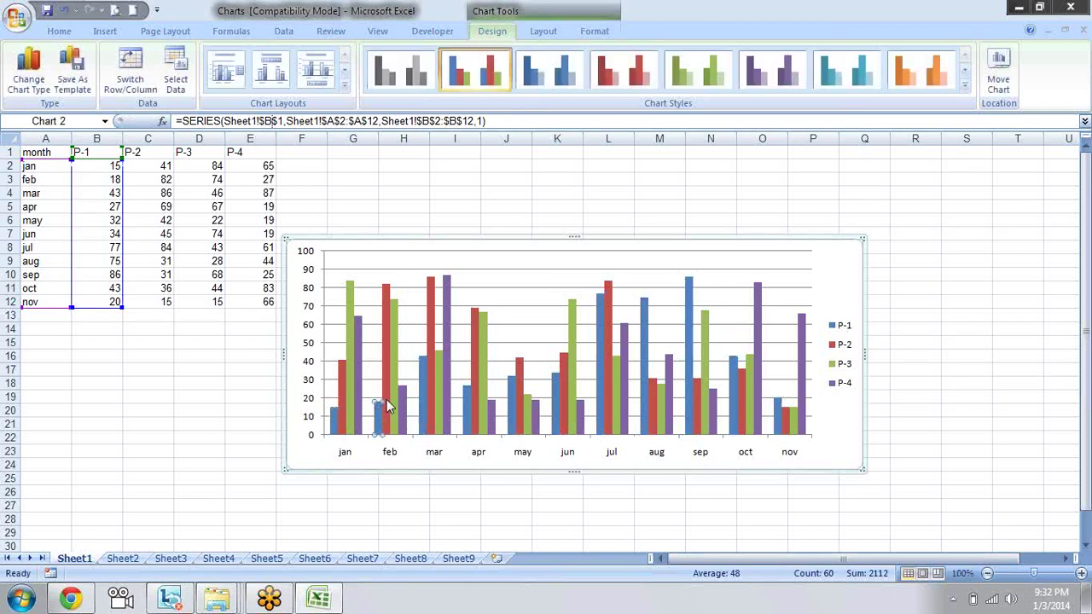
pyautogui.click(335, 422)
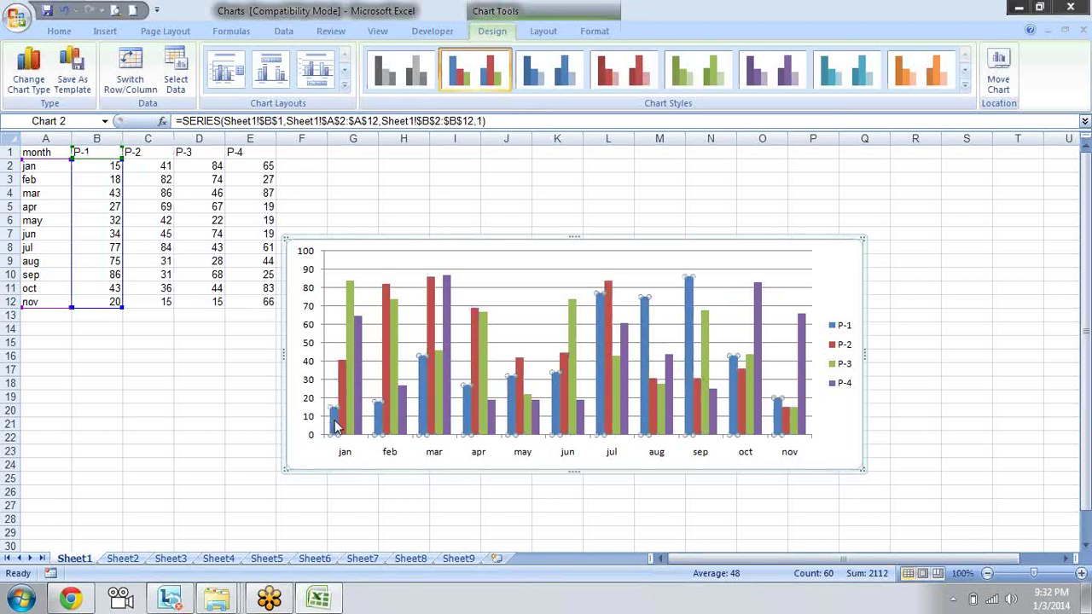
pyautogui.moveTo(337, 423)
pyautogui.click(346, 418)
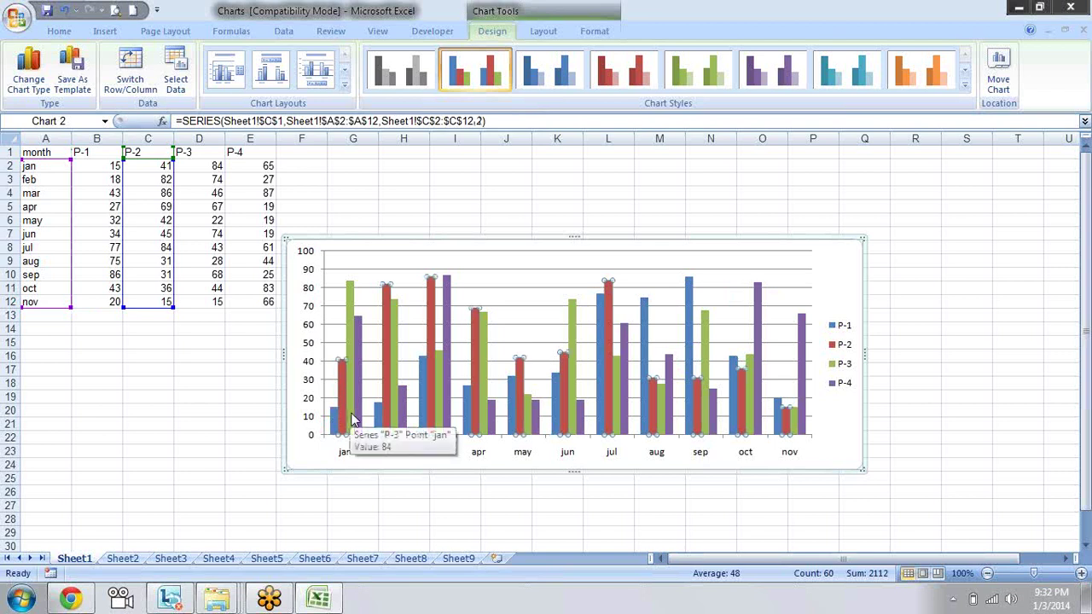
pyautogui.click(351, 413)
pyautogui.click(358, 418)
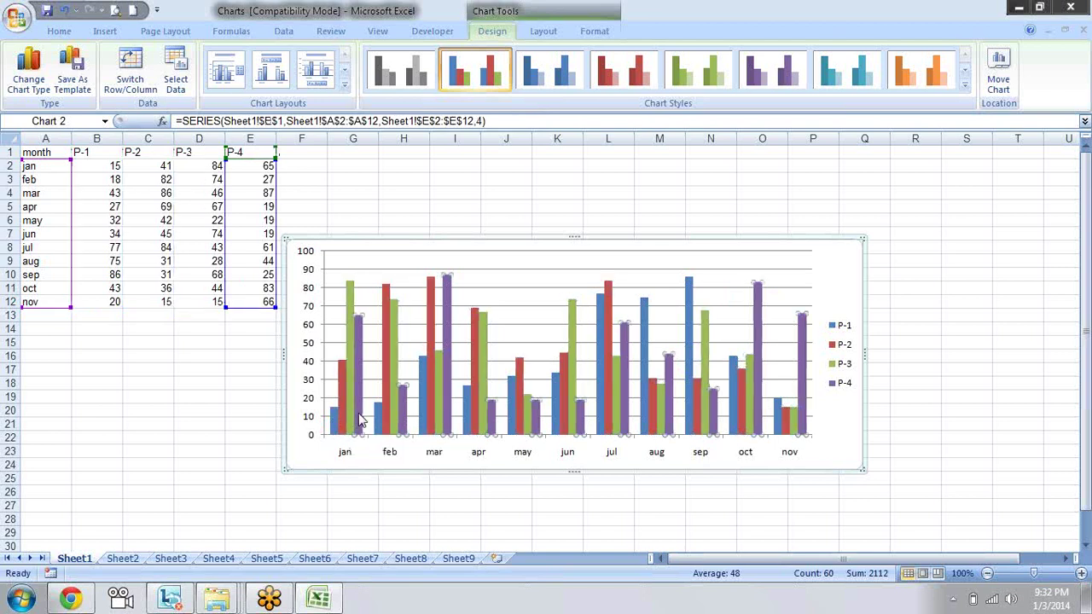
pyautogui.click(335, 418)
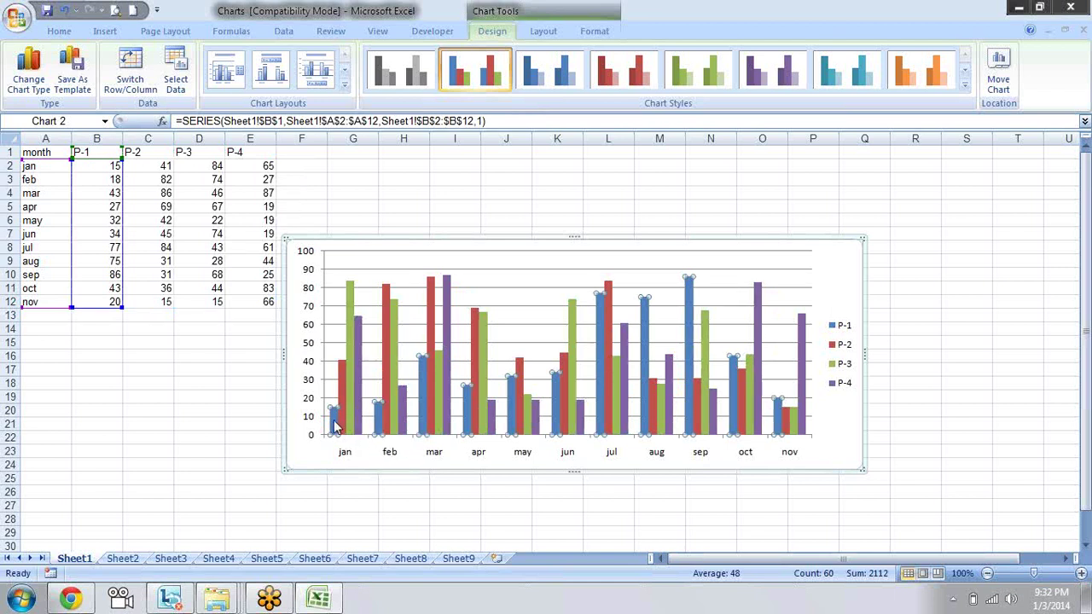
pyautogui.moveTo(336, 431)
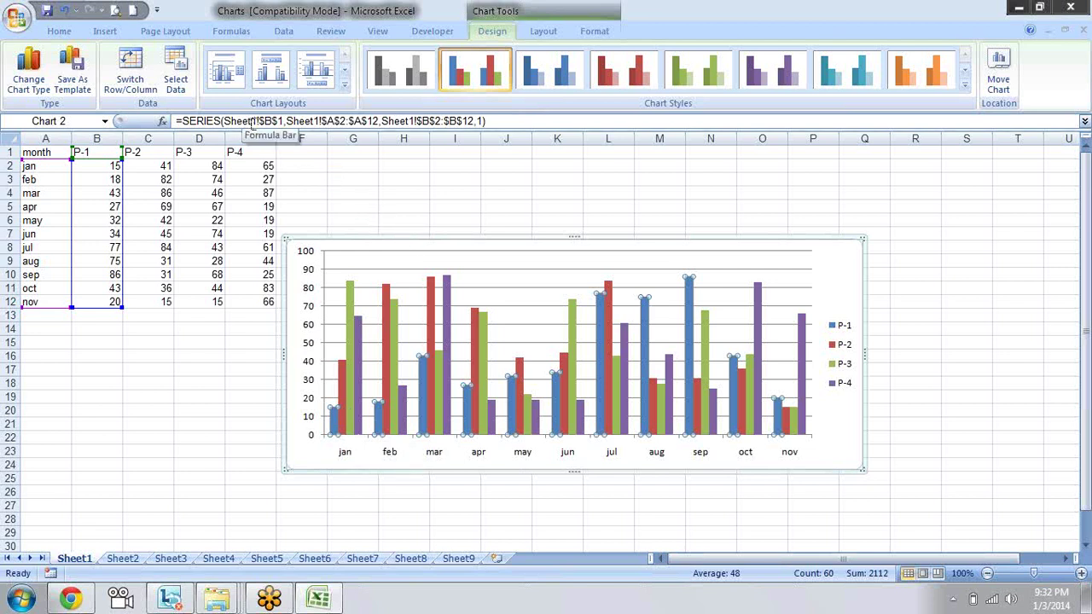
# Change the P-1 series plot order from 1 to 2 in its SERIES formula.
pyautogui.click(299, 121)
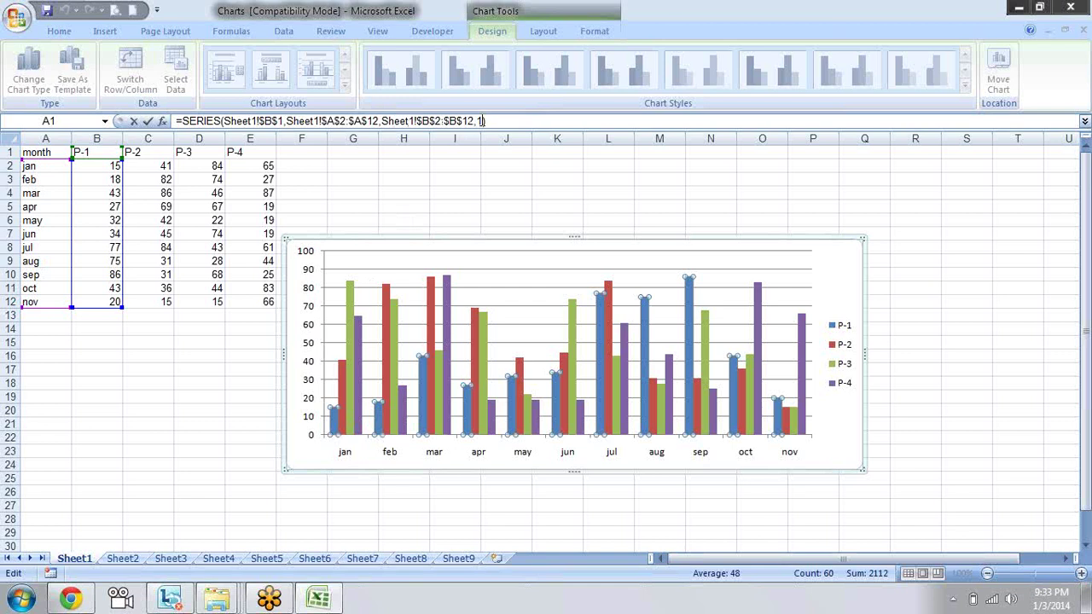
pyautogui.moveTo(527, 427)
pyautogui.write('2')
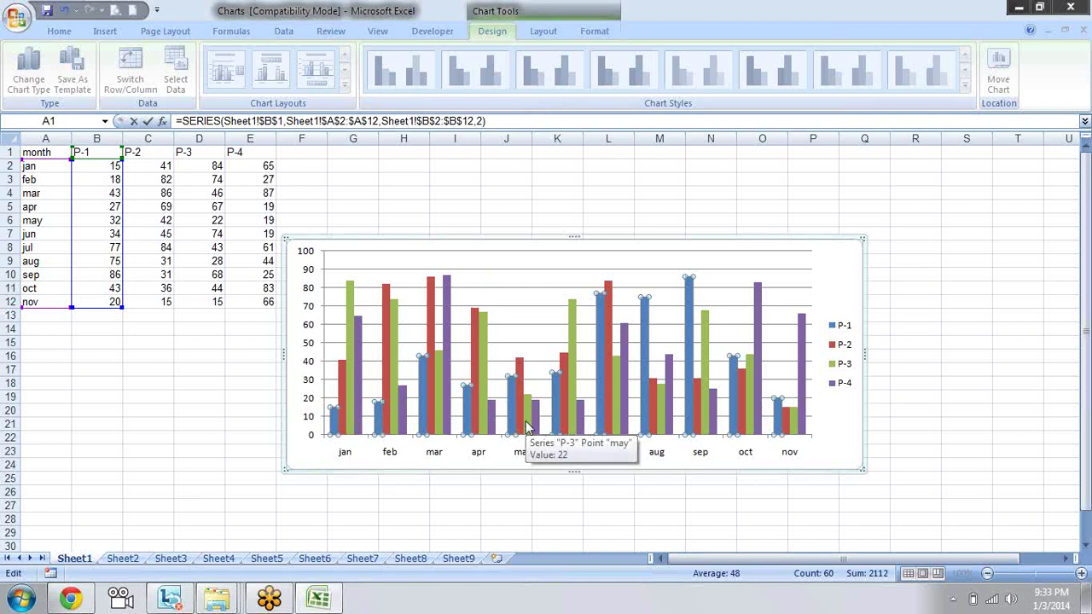
pyautogui.press('Return')
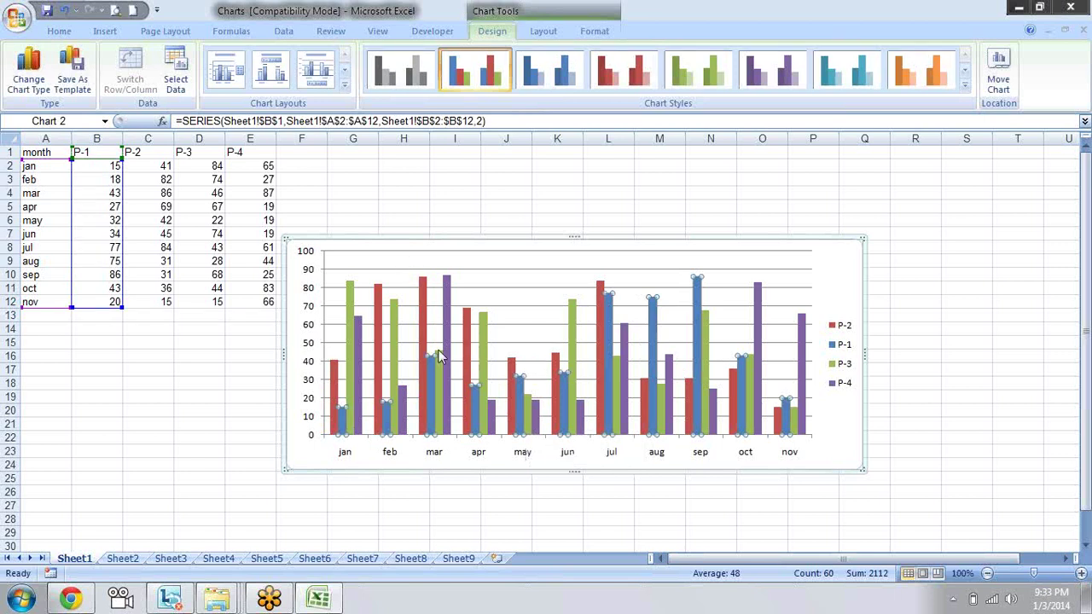
# Select the P-3, P-4, P-1 and P-2 series in turn to check their formulas.
pyautogui.click(395, 397)
pyautogui.click(404, 410)
pyautogui.click(433, 415)
pyautogui.click(448, 416)
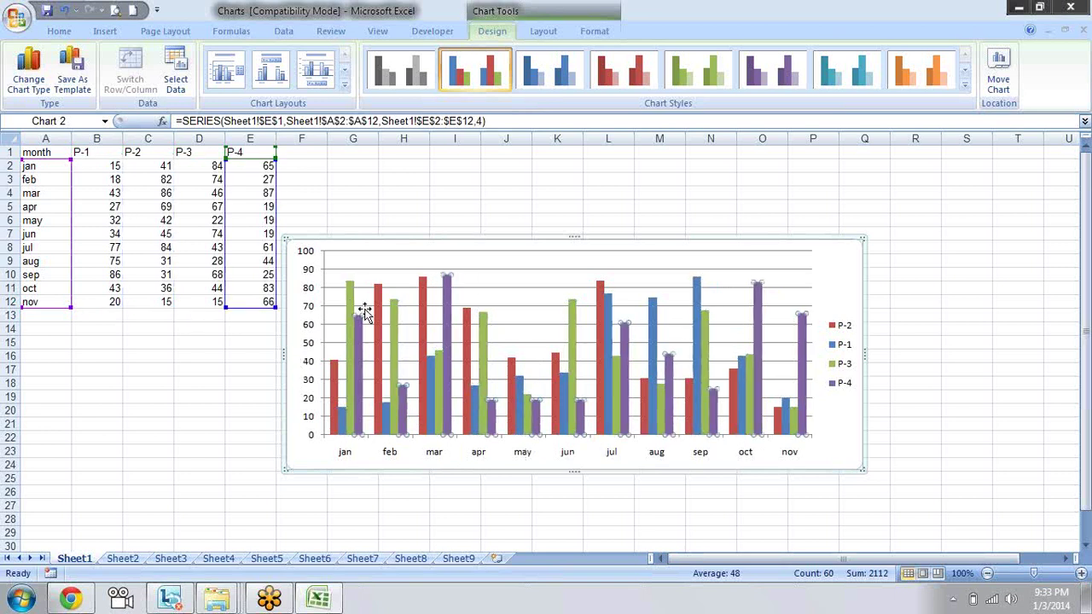
pyautogui.click(334, 383)
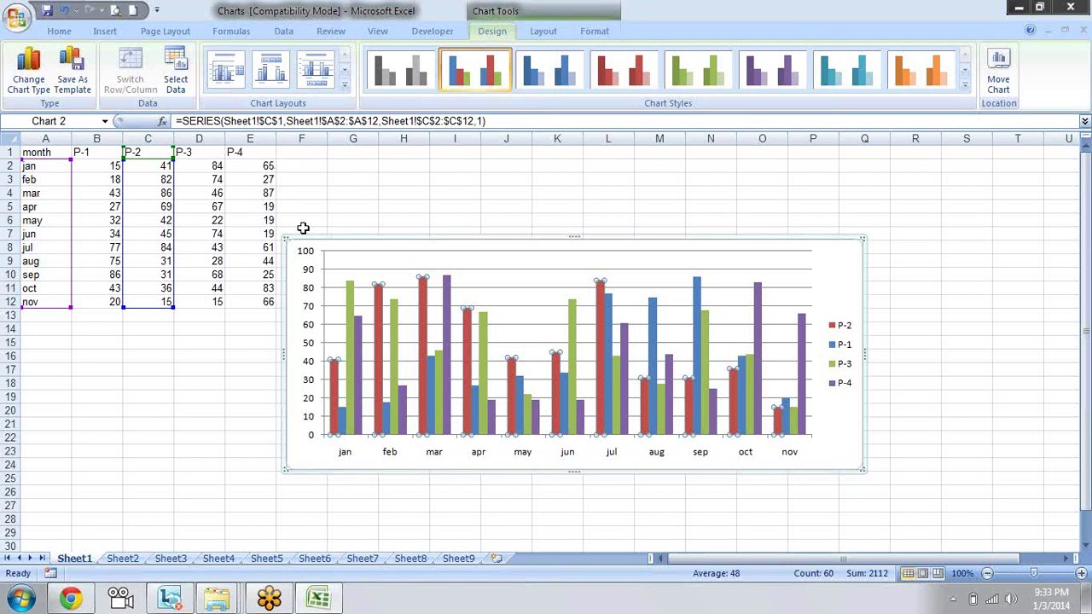
pyautogui.moveTo(174, 272); pyautogui.dragTo(155, 271)
# Drag Chart 2 slightly to the right on Sheet1.
pyautogui.click(439, 245)
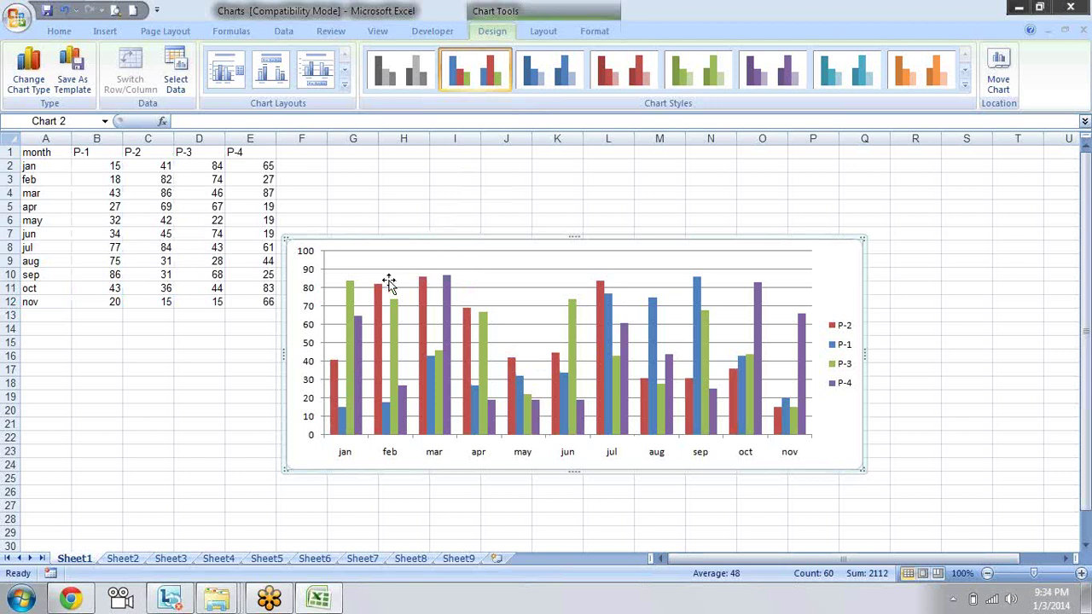
pyautogui.moveTo(350, 324)
pyautogui.moveTo(391, 237)
pyautogui.mouseDown()
pyautogui.moveTo(512, 209)
pyautogui.moveTo(373, 252)
pyautogui.moveTo(450, 247)
pyautogui.mouseUp()
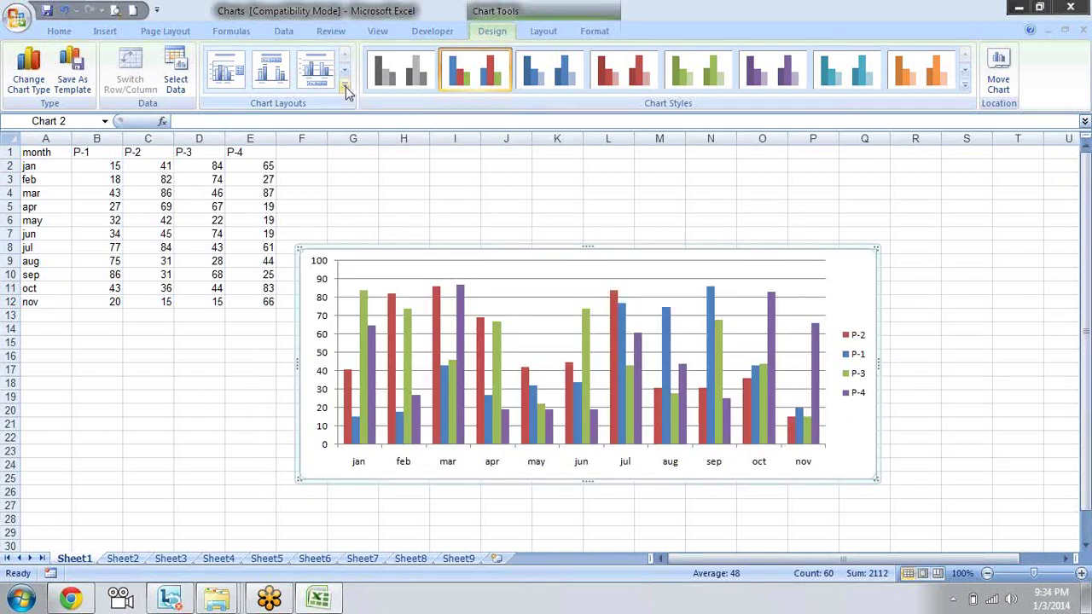
# Apply a chart layout with title, axis title and data table, then select the red P-2 series.
pyautogui.click(345, 84)
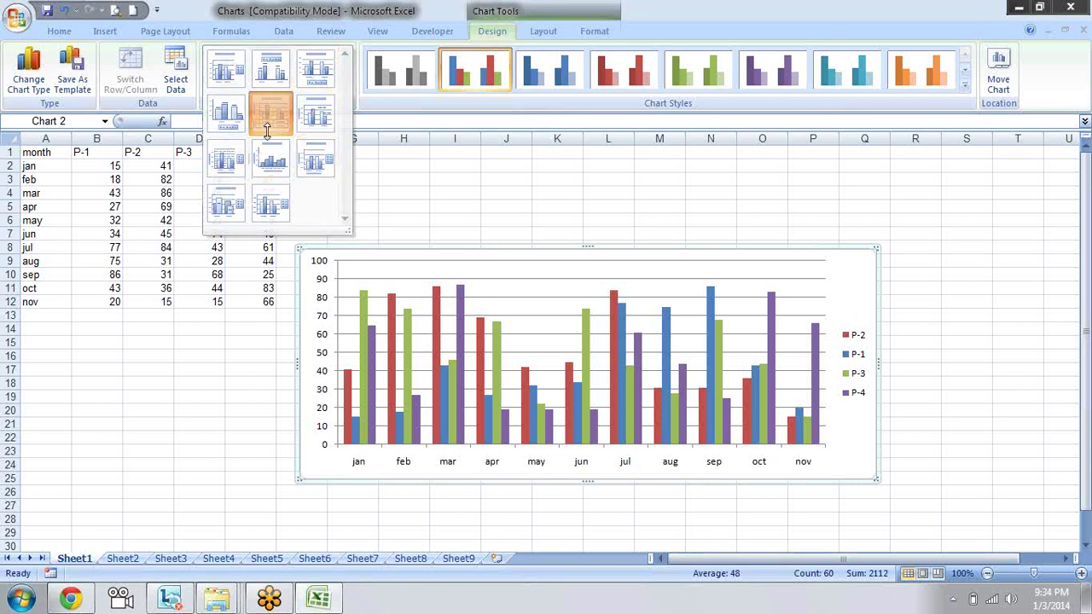
pyautogui.click(271, 116)
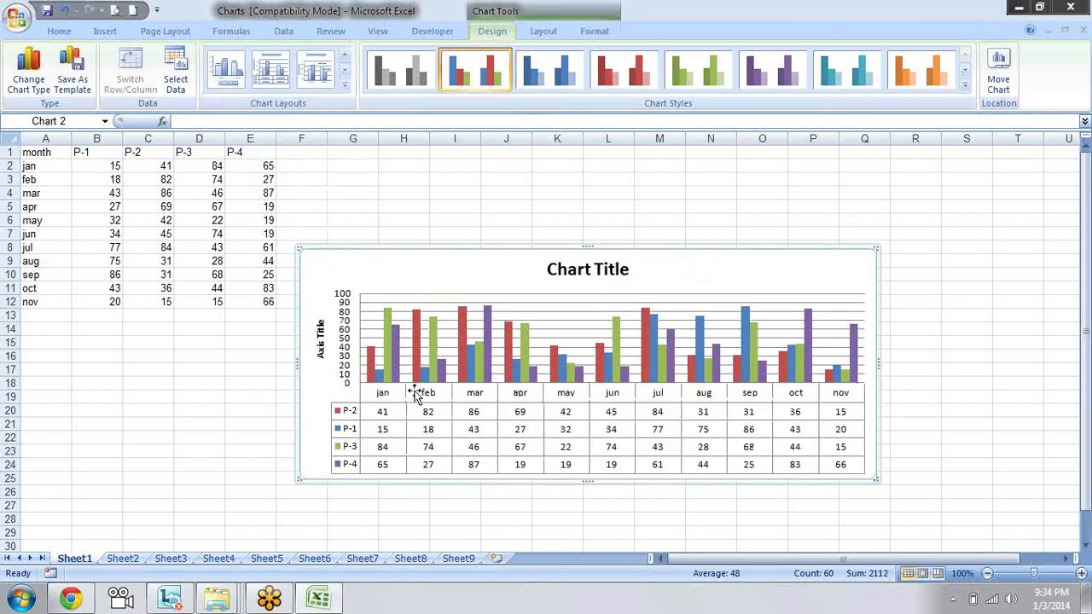
pyautogui.click(395, 359)
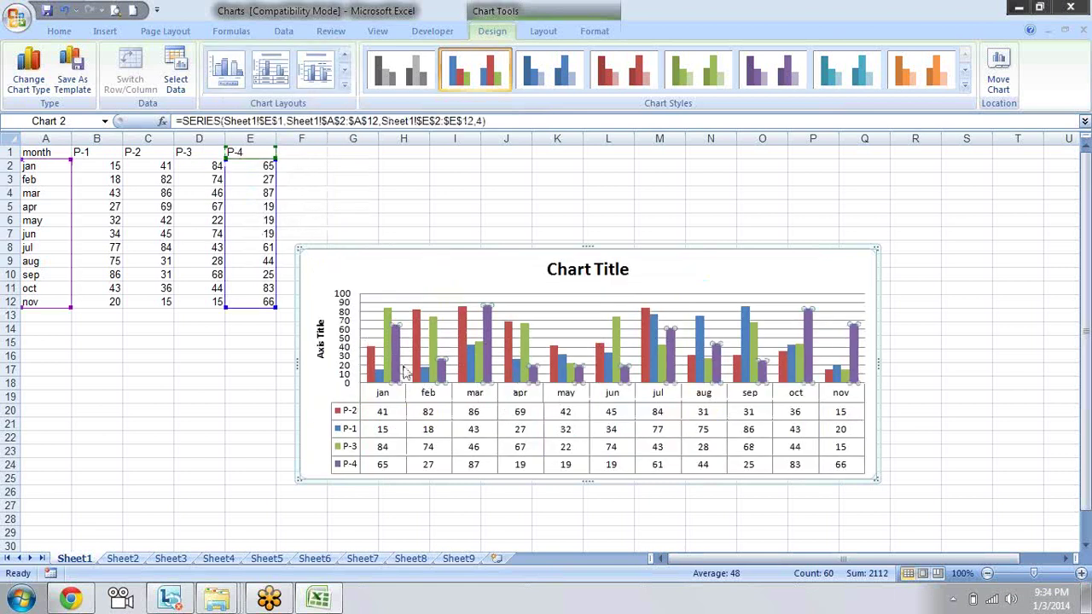
pyautogui.click(373, 372)
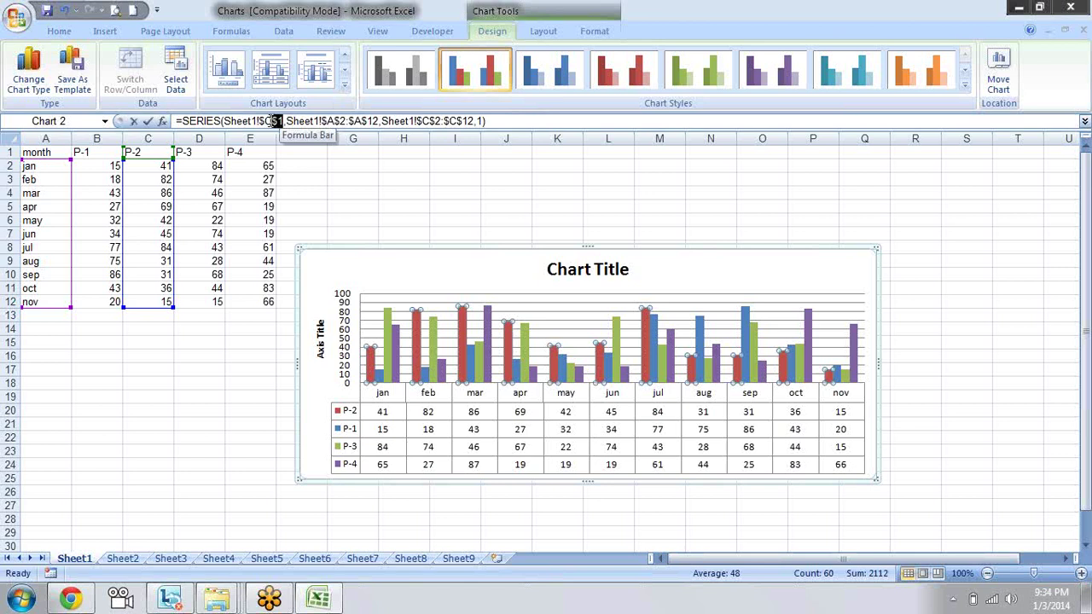
# Convert the P-2 series name, month labels and C2:C12 values to fixed values with F9.
pyautogui.moveTo(275, 120); pyautogui.dragTo(230, 122)
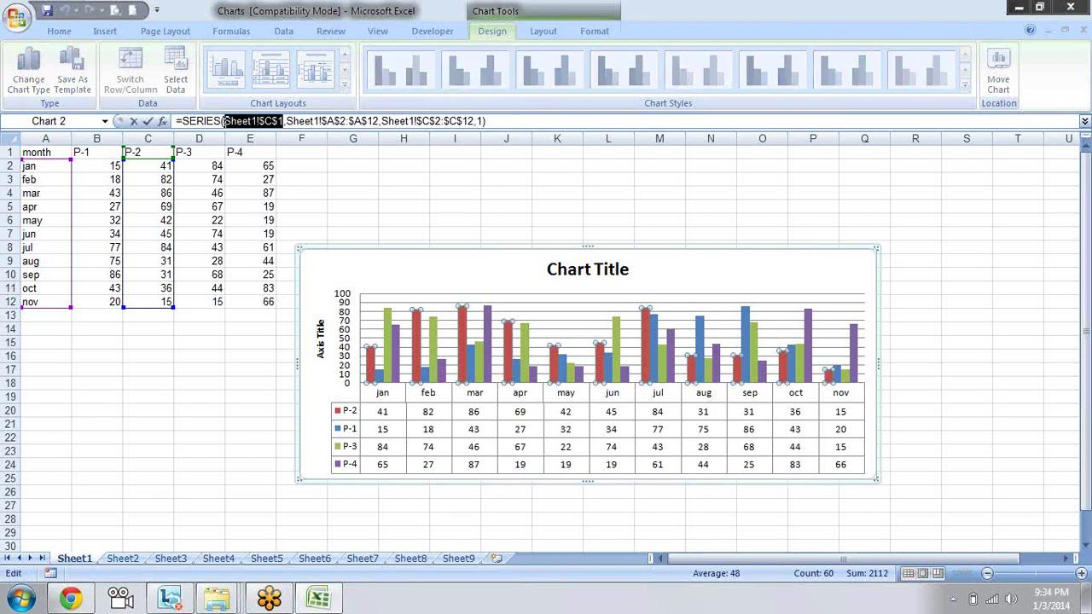
pyautogui.press('F9')
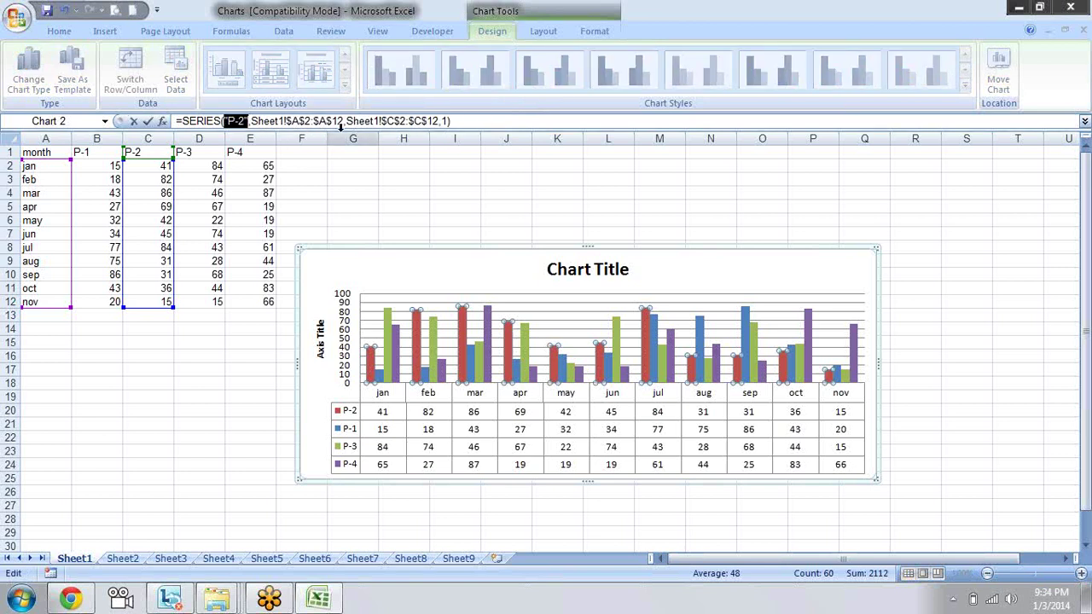
pyautogui.click(251, 121)
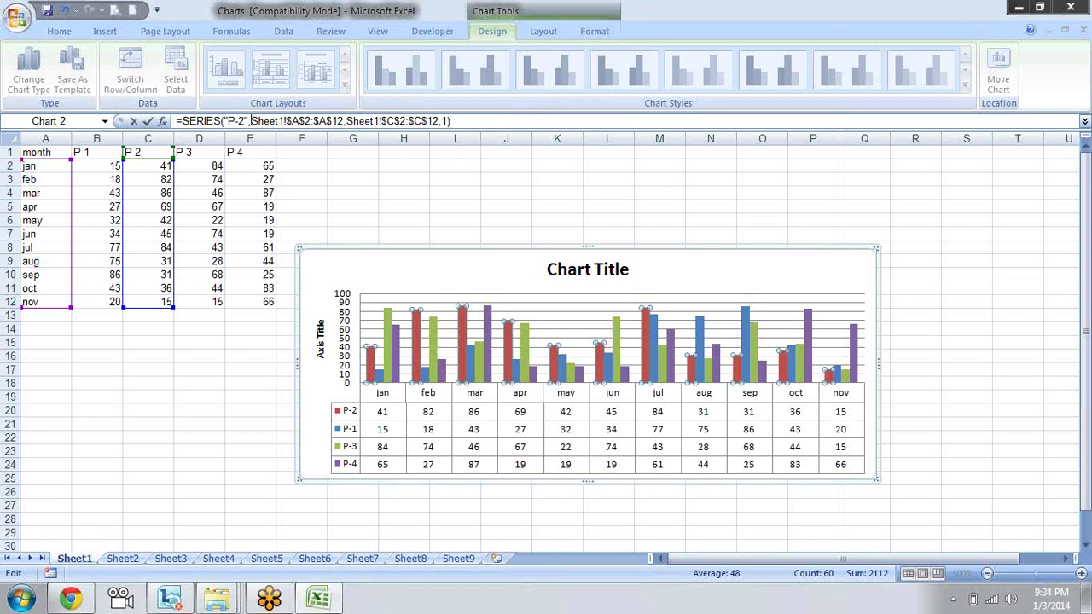
pyautogui.moveTo(251, 121)
pyautogui.mouseDown()
pyautogui.moveTo(372, 121)
pyautogui.moveTo(344, 120)
pyautogui.mouseUp()
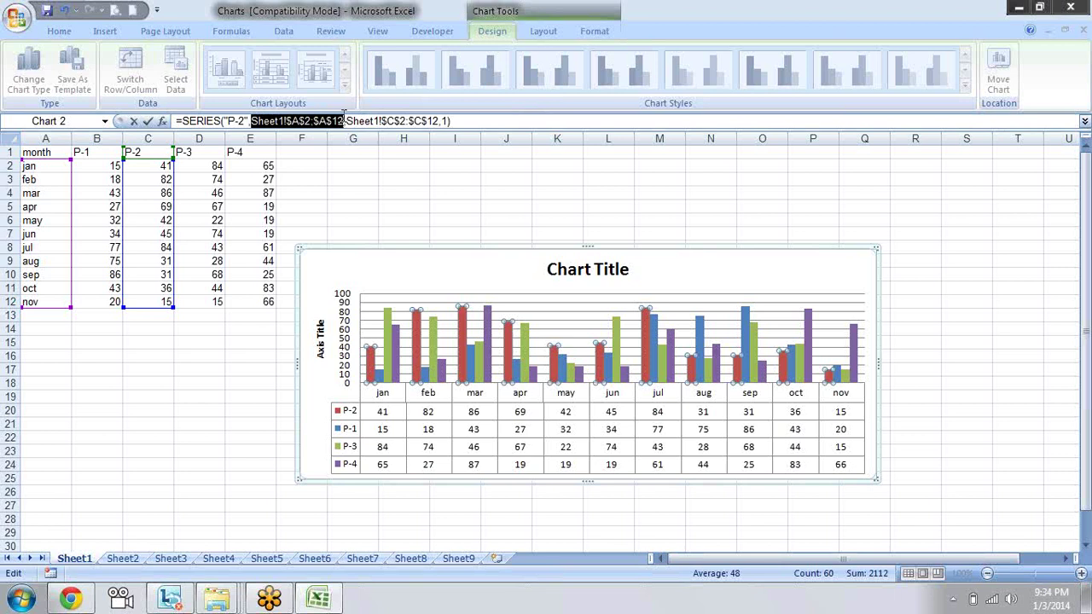
pyautogui.press('F9')
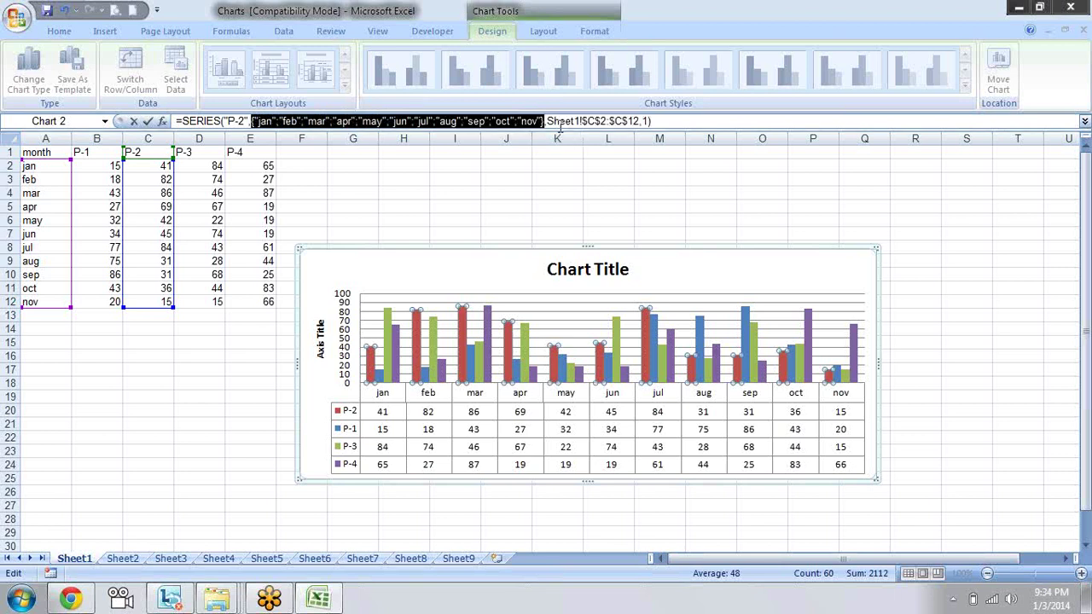
pyautogui.moveTo(549, 122); pyautogui.dragTo(628, 121)
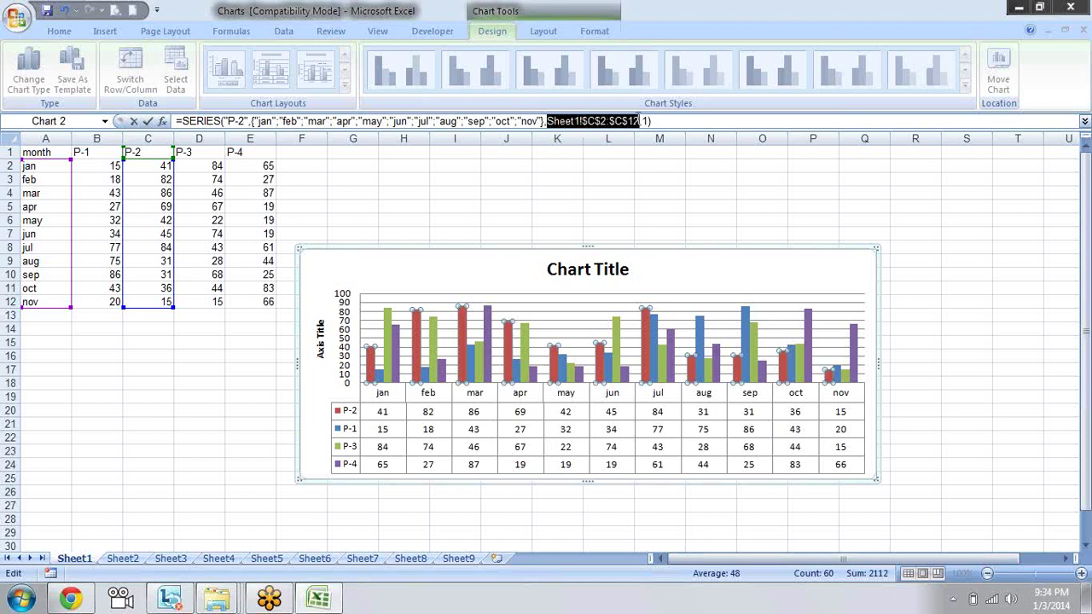
pyautogui.press('F9')
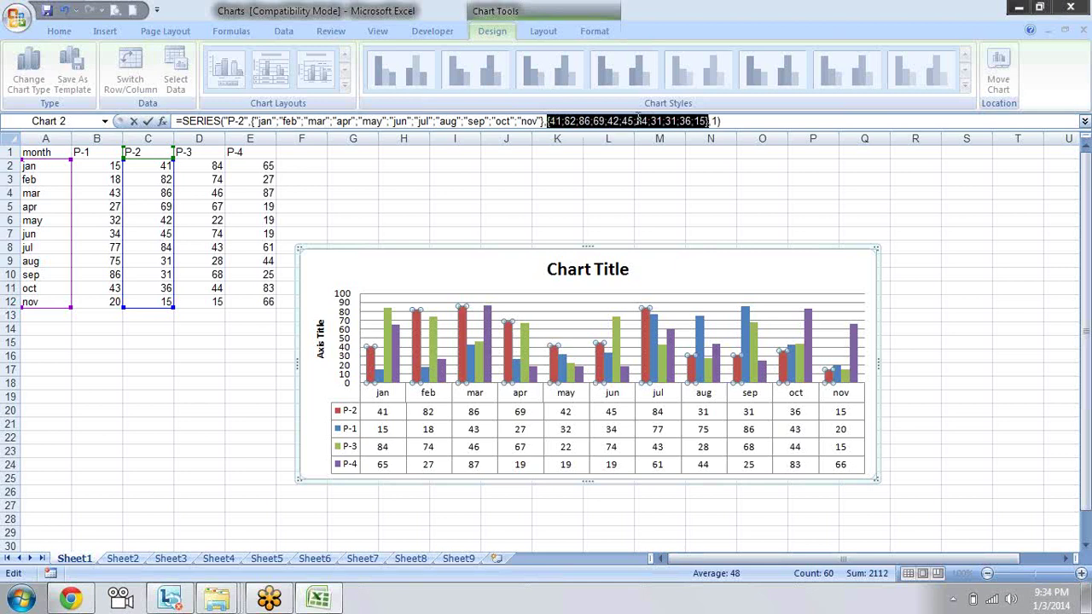
pyautogui.press('Return')
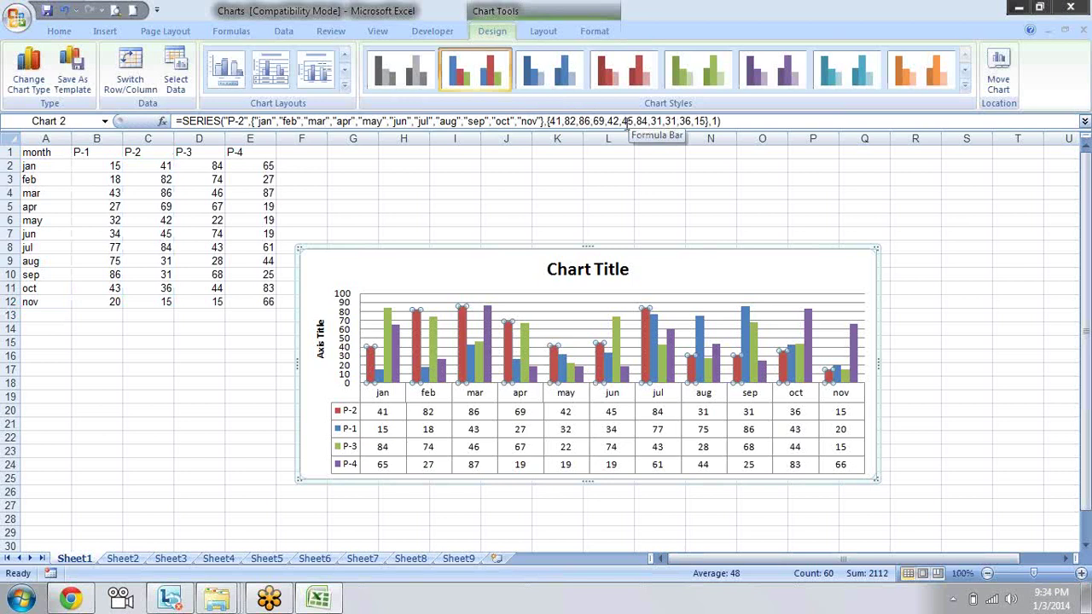
pyautogui.click(418, 350)
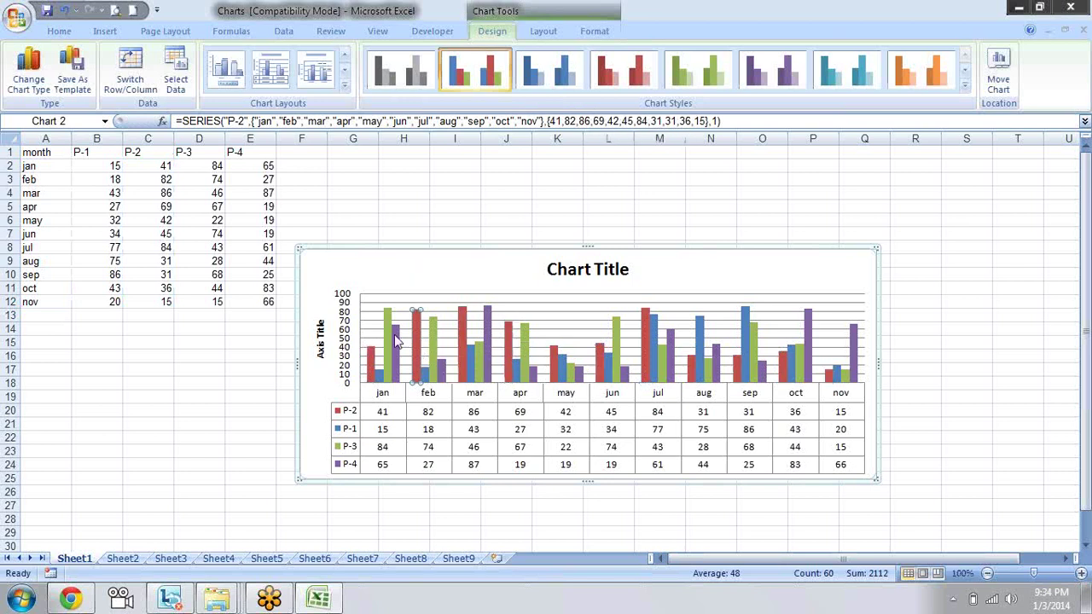
pyautogui.click(372, 374)
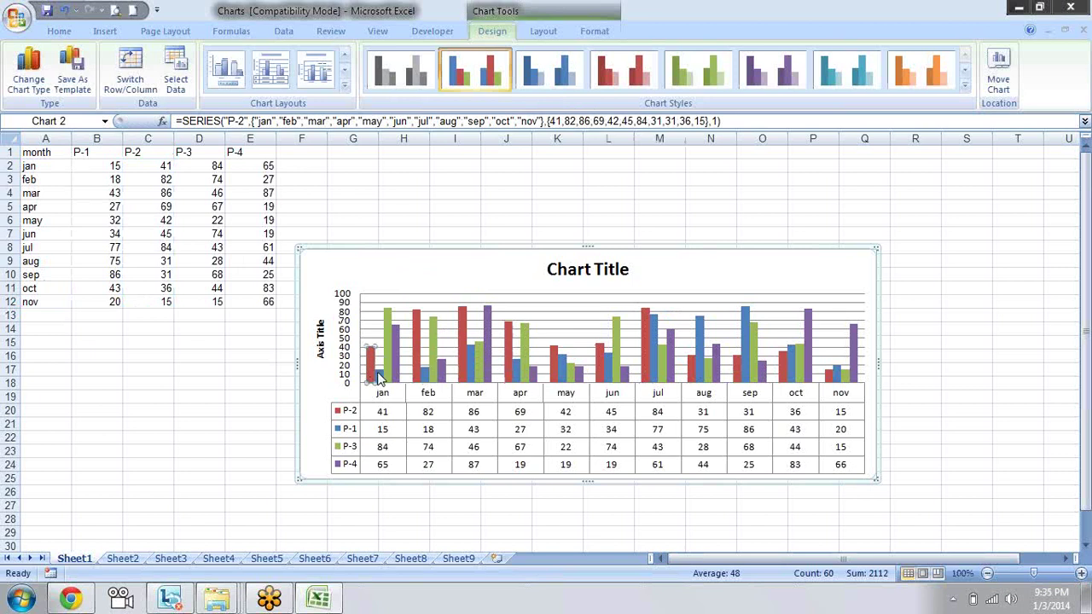
pyautogui.press('Right')
pyautogui.press('Right')
pyautogui.press('Right')
pyautogui.press('Right')
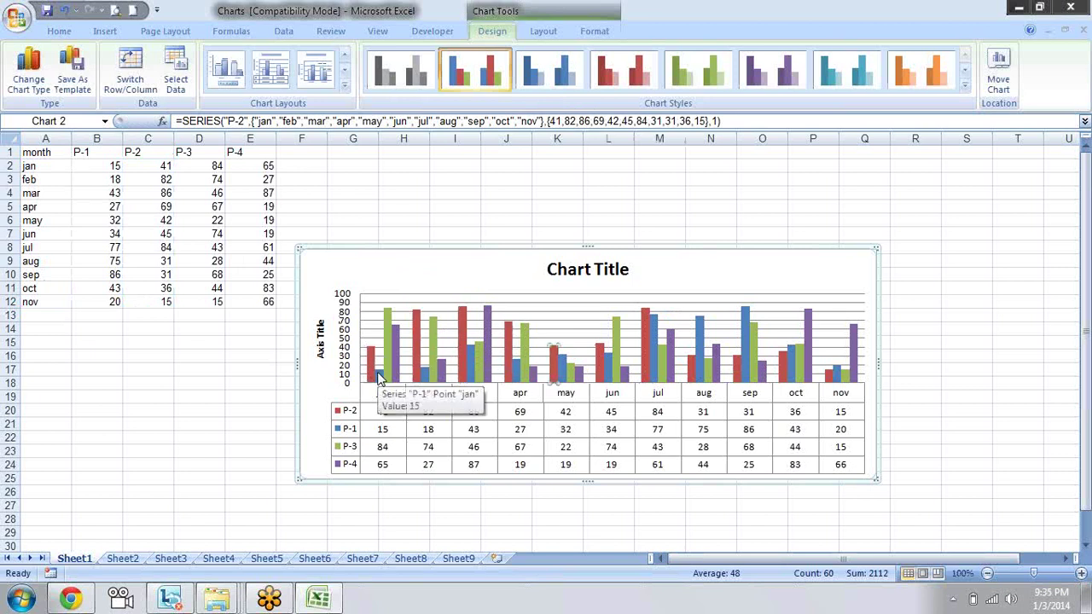
pyautogui.click(372, 375)
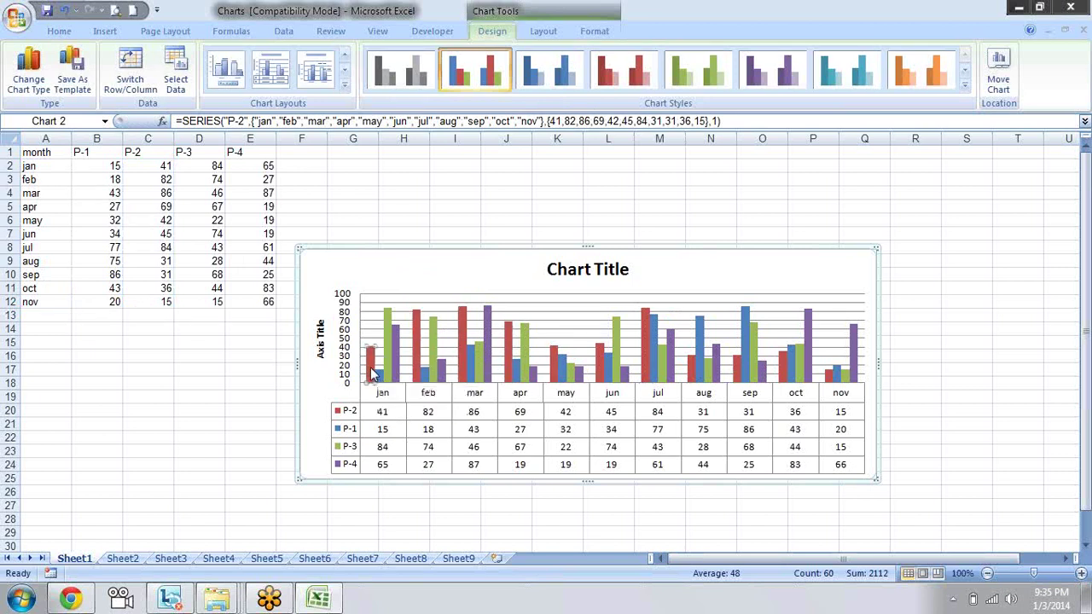
pyautogui.moveTo(451, 282); pyautogui.dragTo(450, 279)
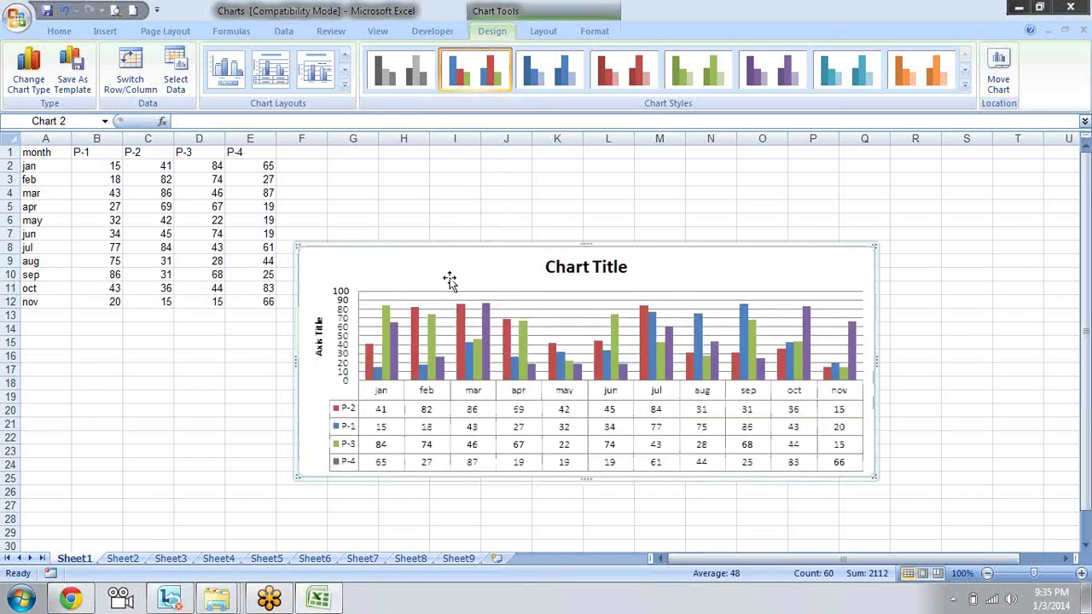
pyautogui.click(386, 332)
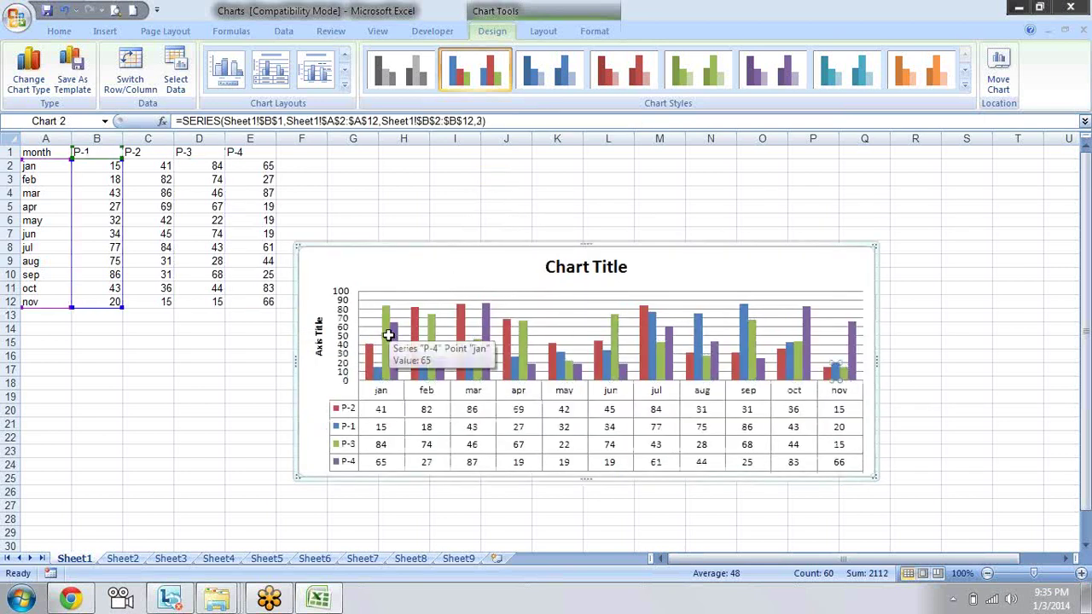
pyautogui.press('Left')
pyautogui.click(388, 336)
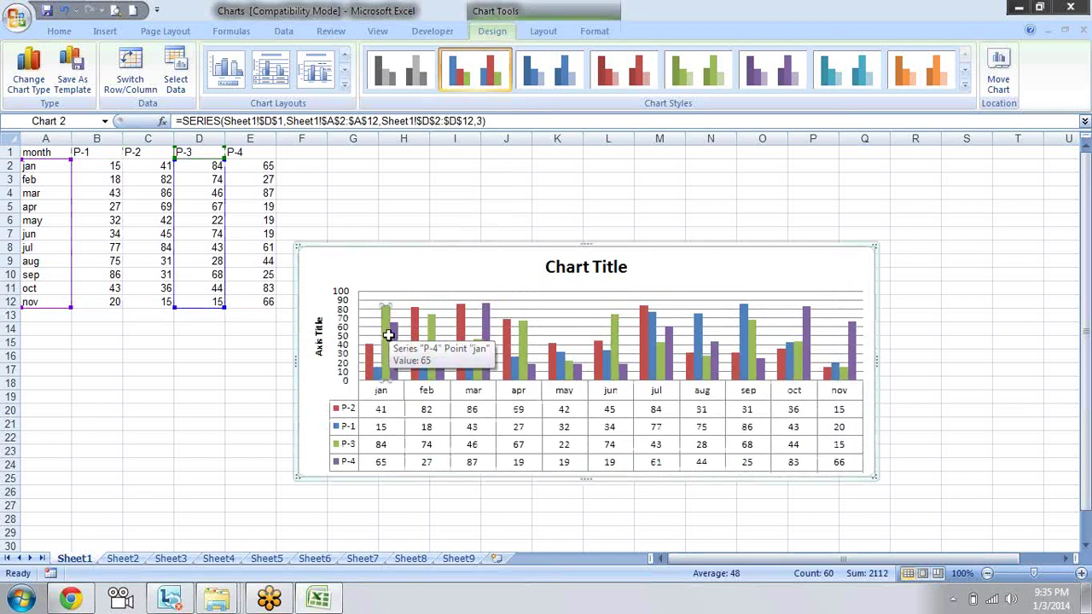
pyautogui.click(370, 358)
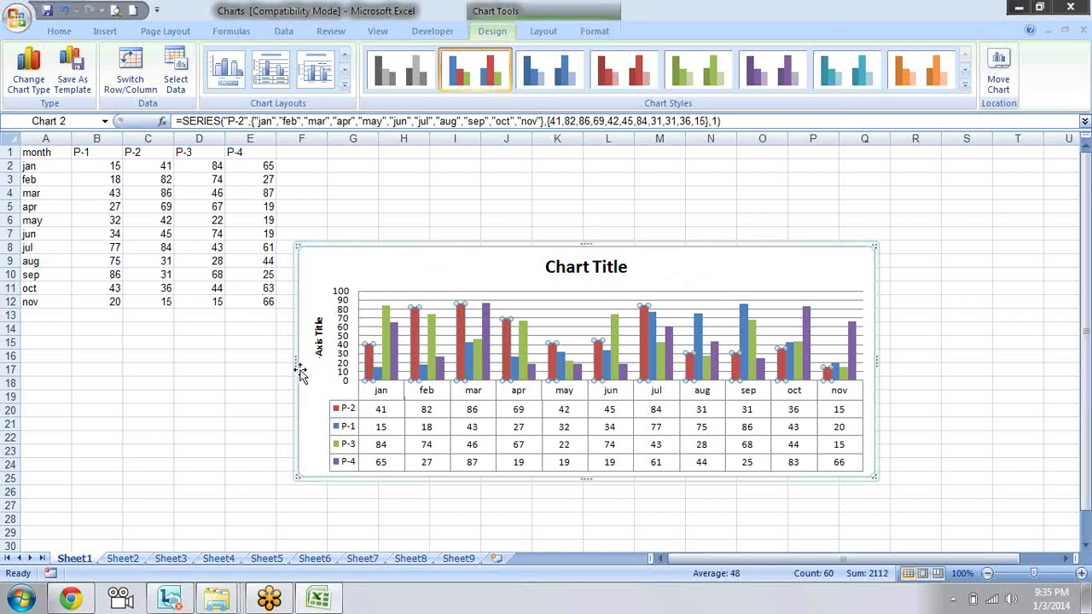
pyautogui.click(395, 367)
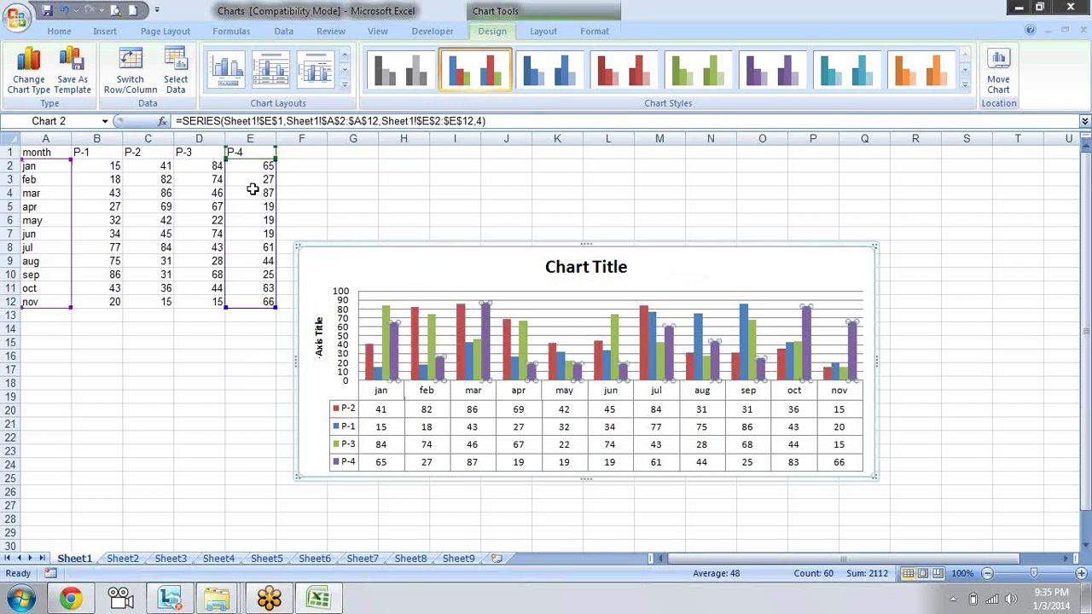
pyautogui.moveTo(249, 177); pyautogui.dragTo(247, 262)
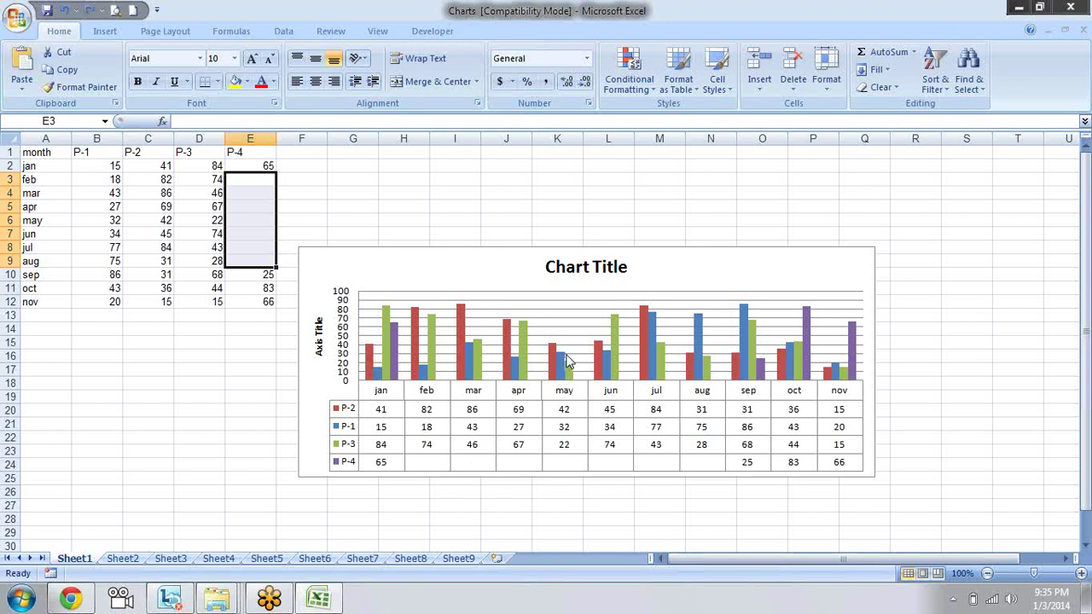
pyautogui.click(398, 189)
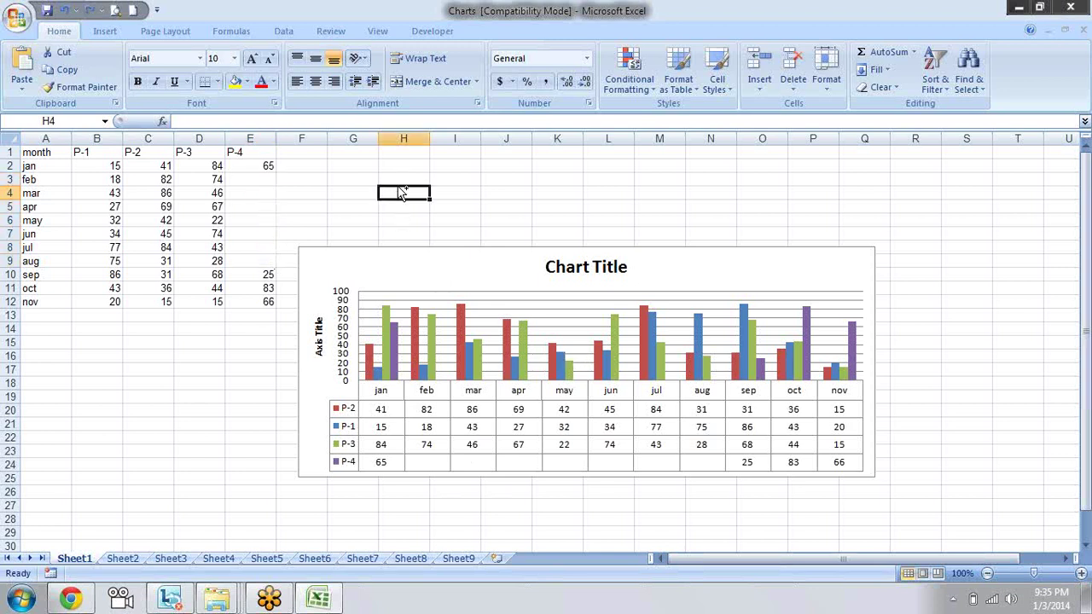
pyautogui.hotkey('ctrl', 'z')
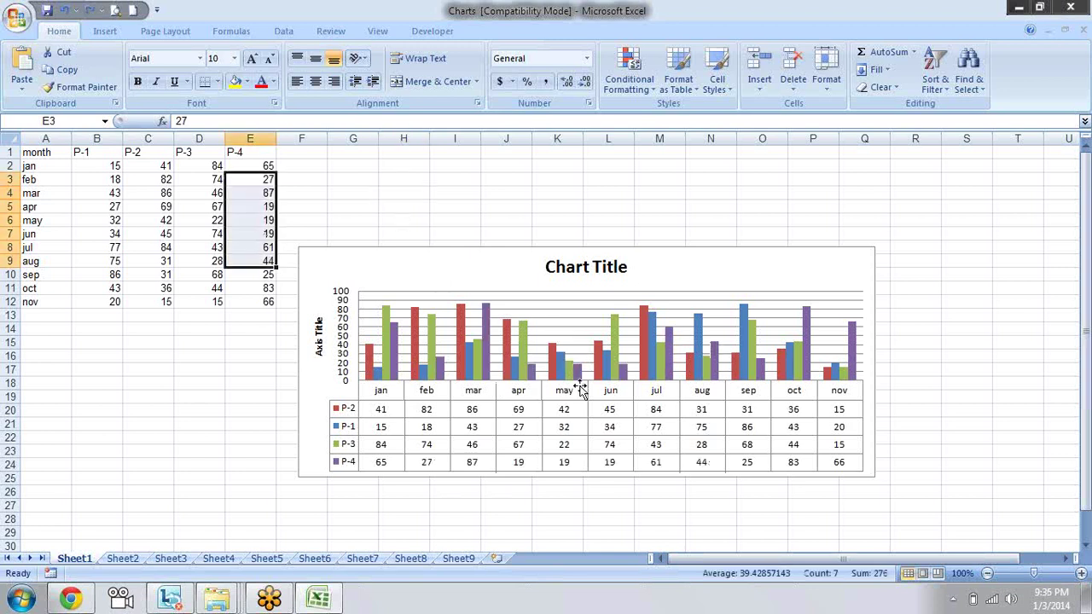
pyautogui.click(372, 367)
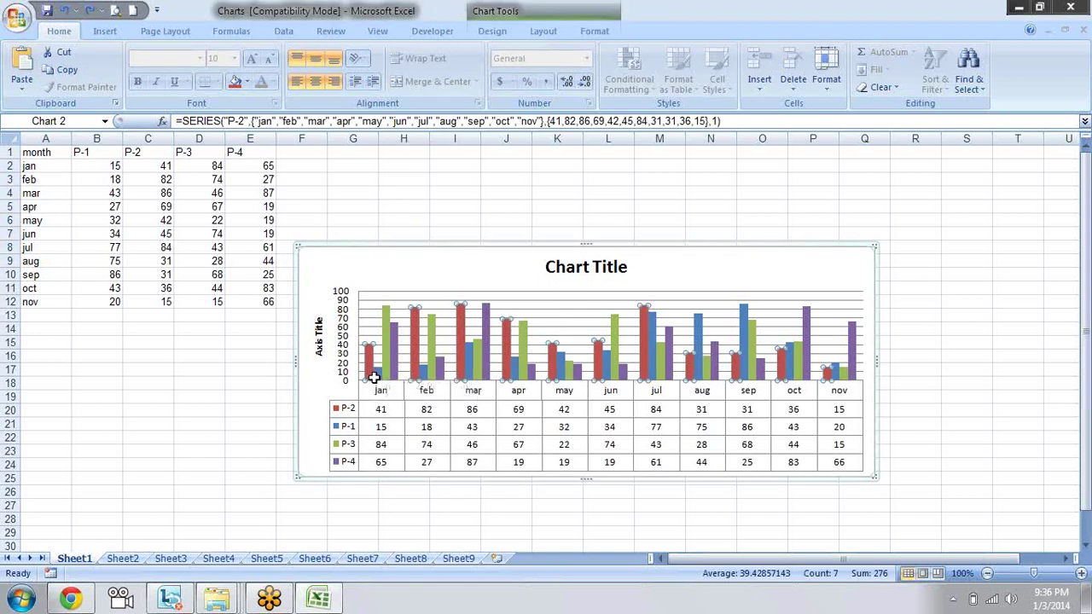
# Convert P-1's name, month labels and values {15,18,43,…,20} from cell references to fixed values.
pyautogui.click(379, 380)
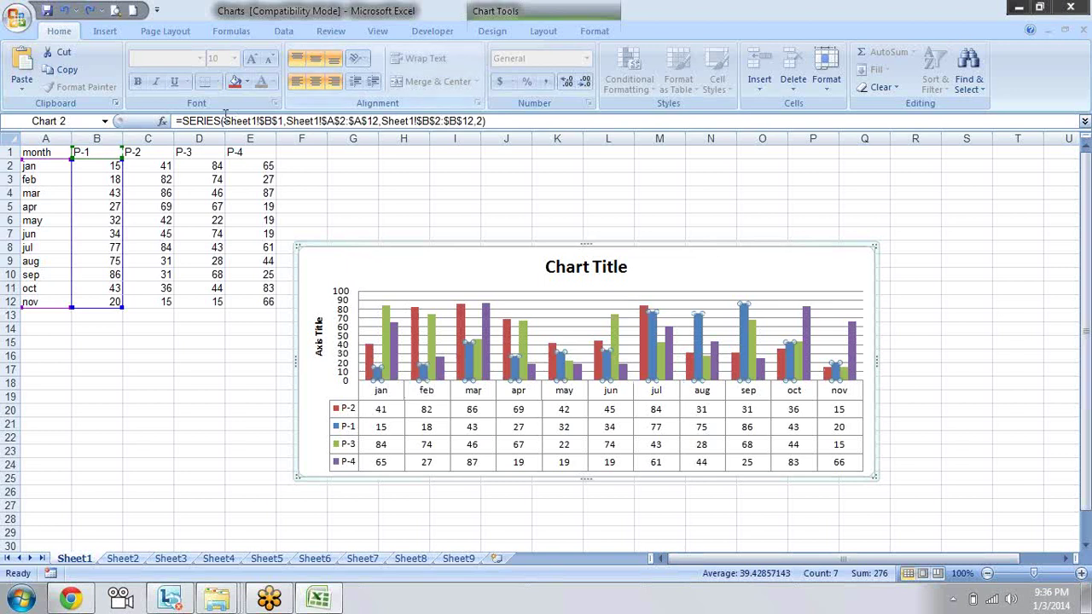
pyautogui.click(224, 120)
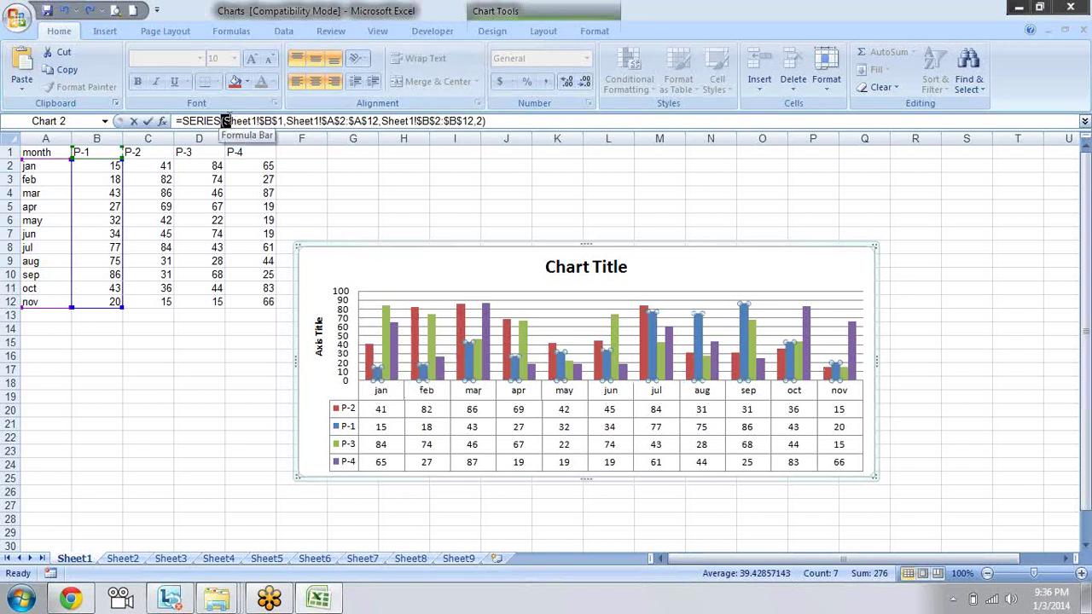
pyautogui.moveTo(227, 120); pyautogui.dragTo(286, 121)
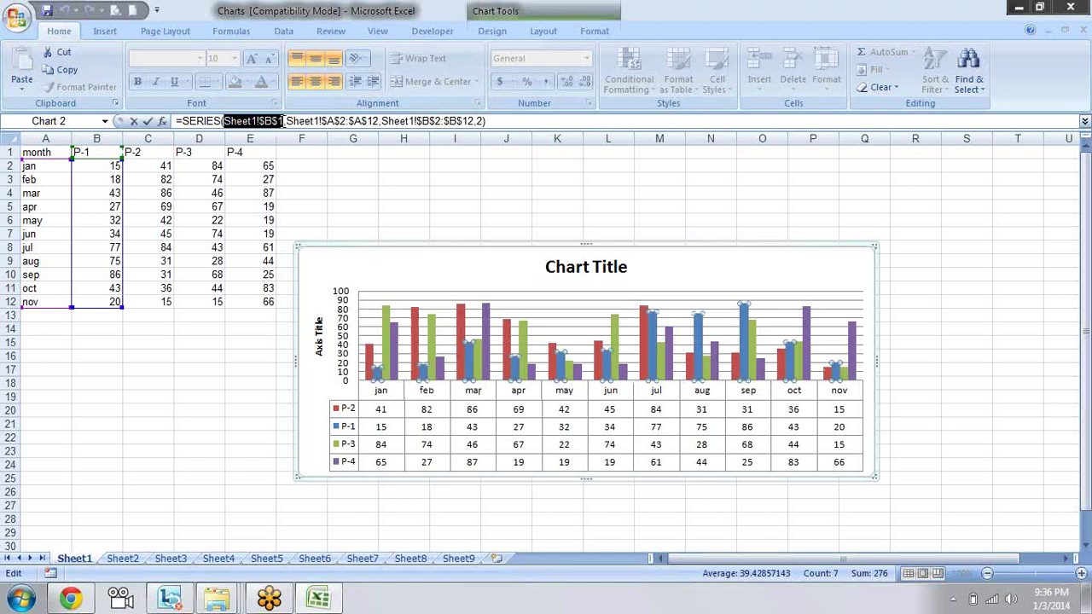
pyautogui.press('F9')
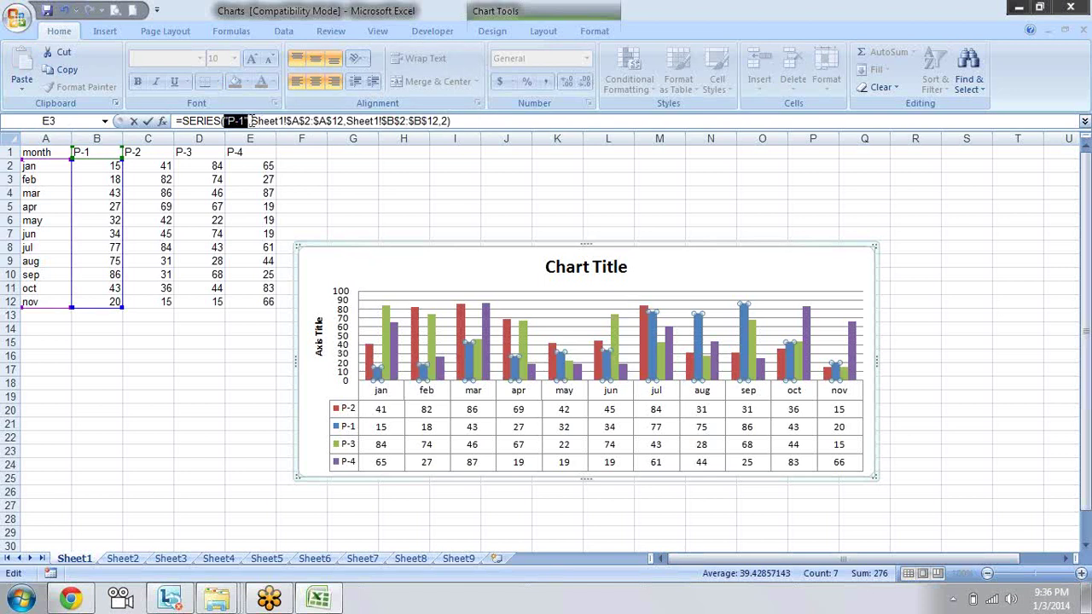
pyautogui.moveTo(251, 120); pyautogui.dragTo(344, 120)
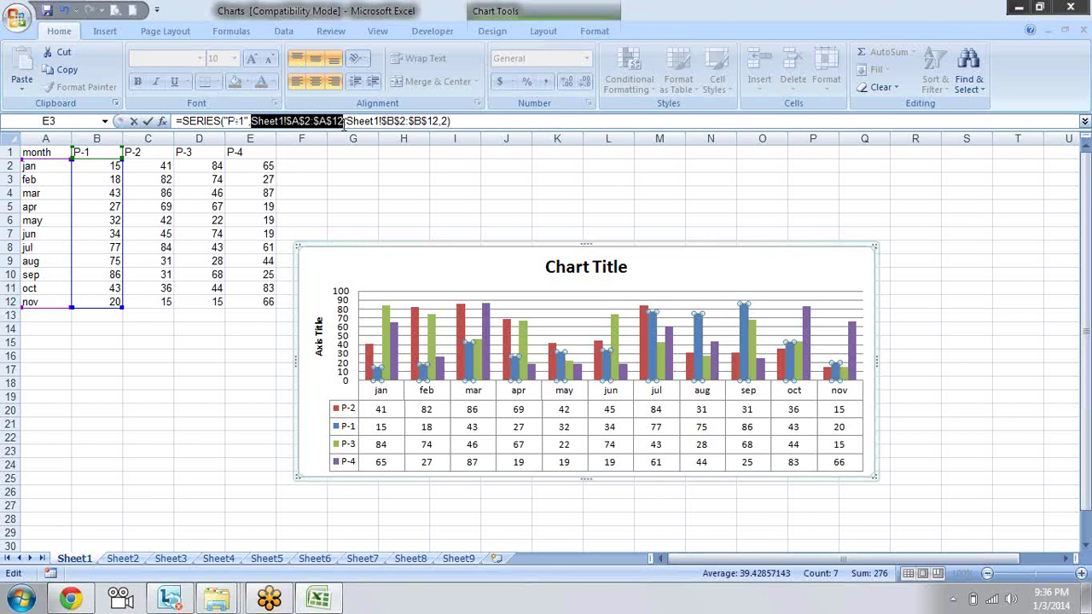
pyautogui.press('F9')
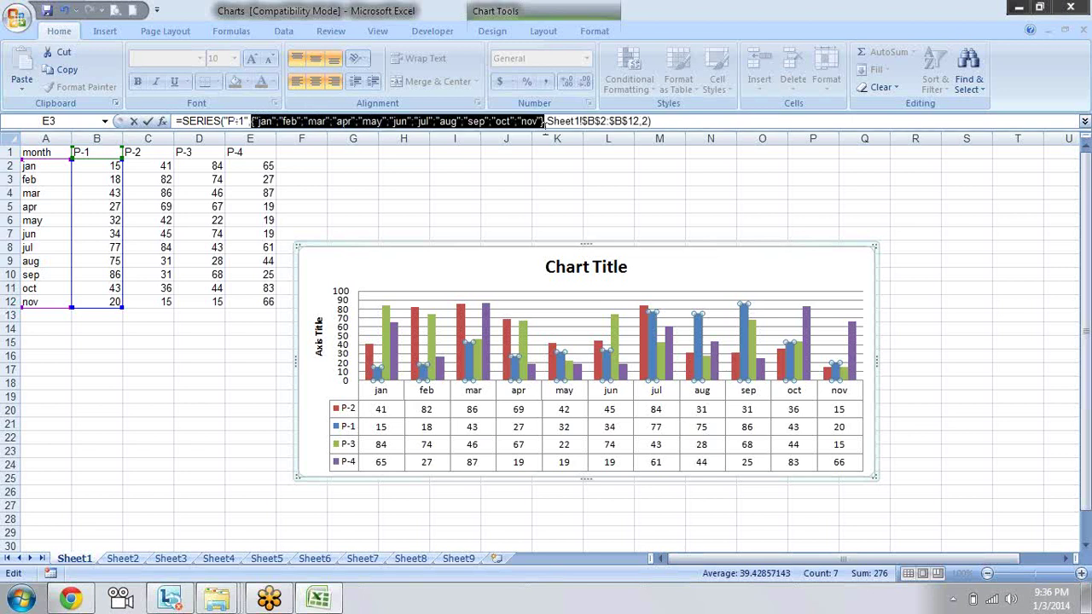
pyautogui.moveTo(548, 121); pyautogui.dragTo(639, 121)
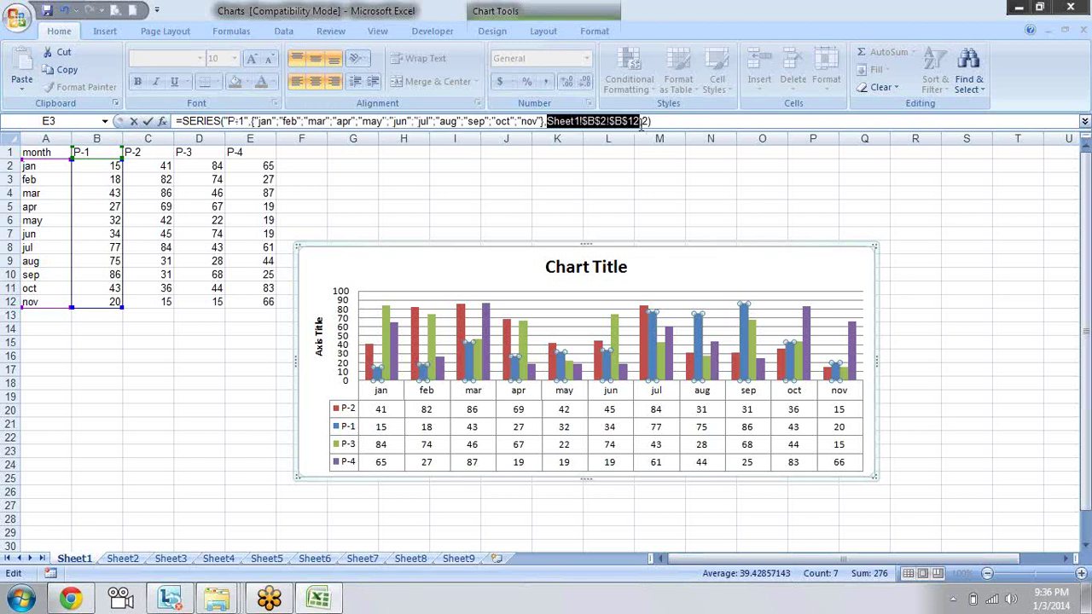
pyautogui.press('F9')
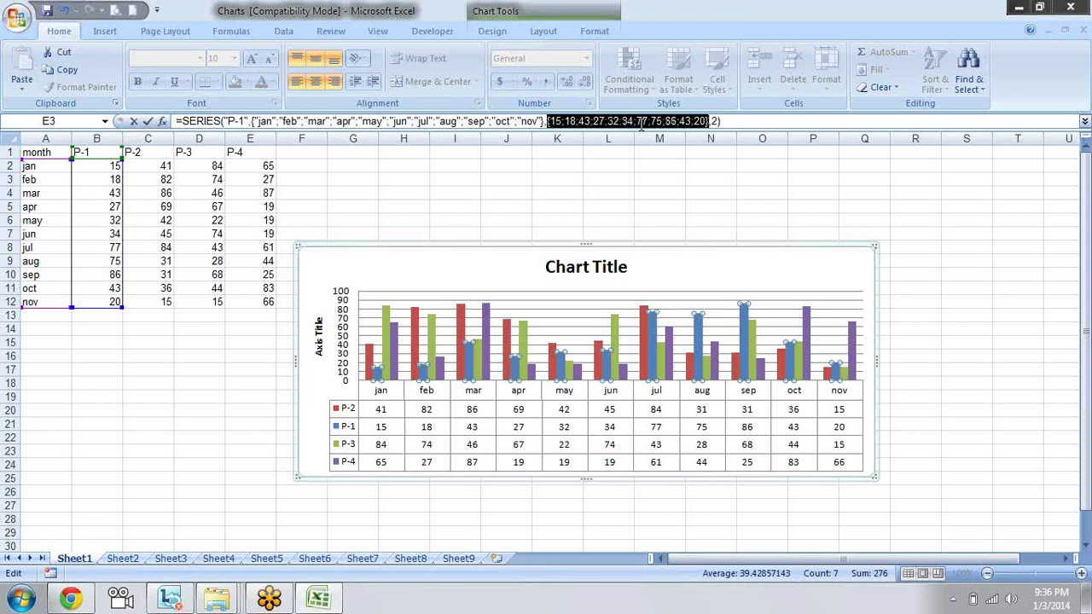
pyautogui.press('Return')
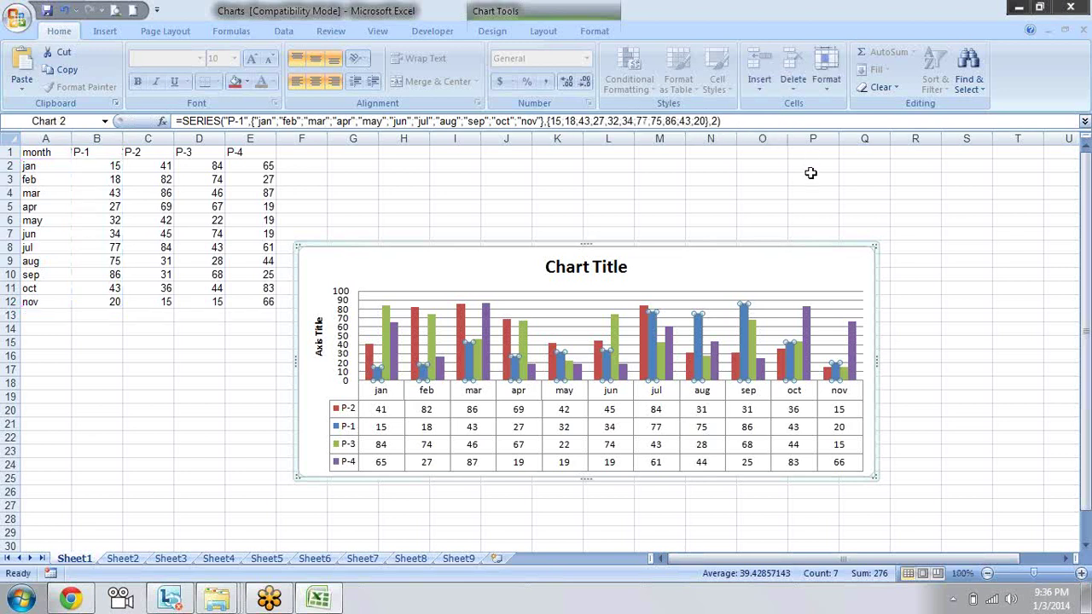
pyautogui.click(388, 369)
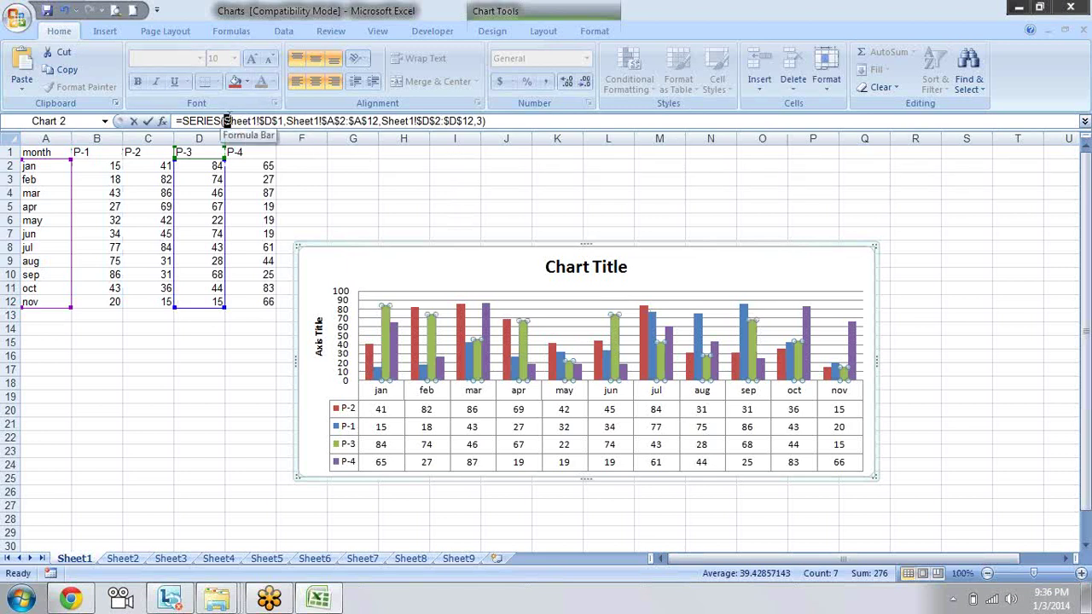
# Delete the P-3 and P-4 columns D:E, accepting the invalid-references warning.
pyautogui.click(226, 120)
pyautogui.click(333, 191)
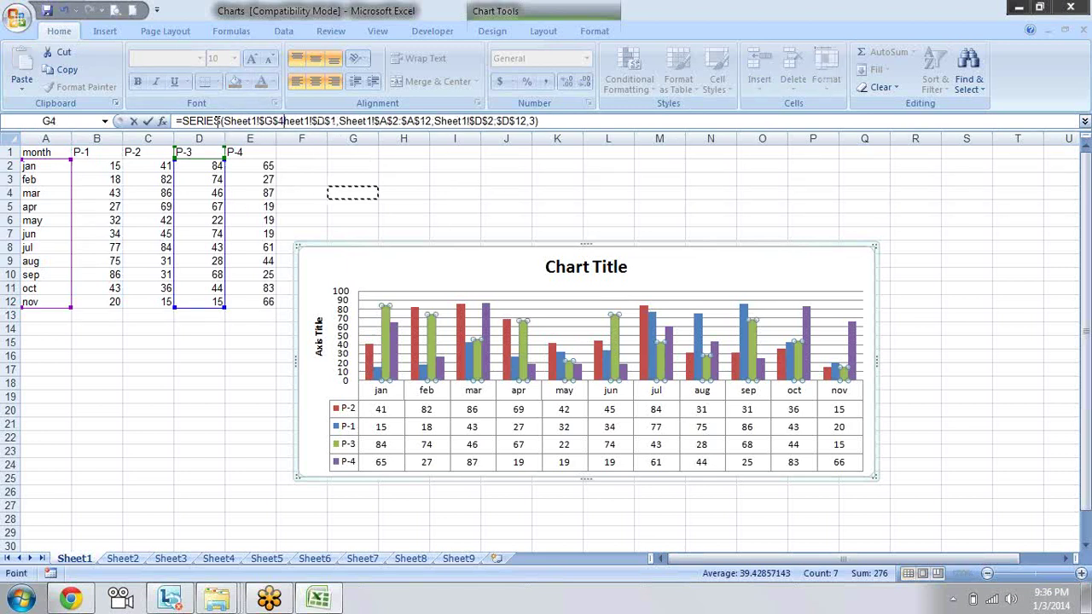
pyautogui.press('Escape')
pyautogui.moveTo(205, 138); pyautogui.dragTo(247, 139)
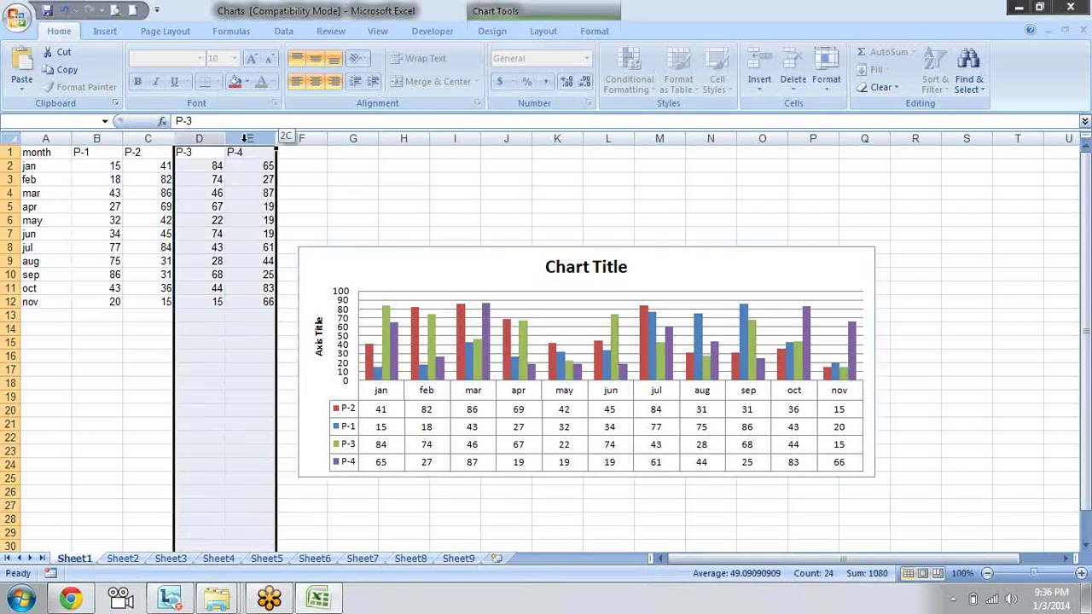
pyautogui.rightClick(248, 139)
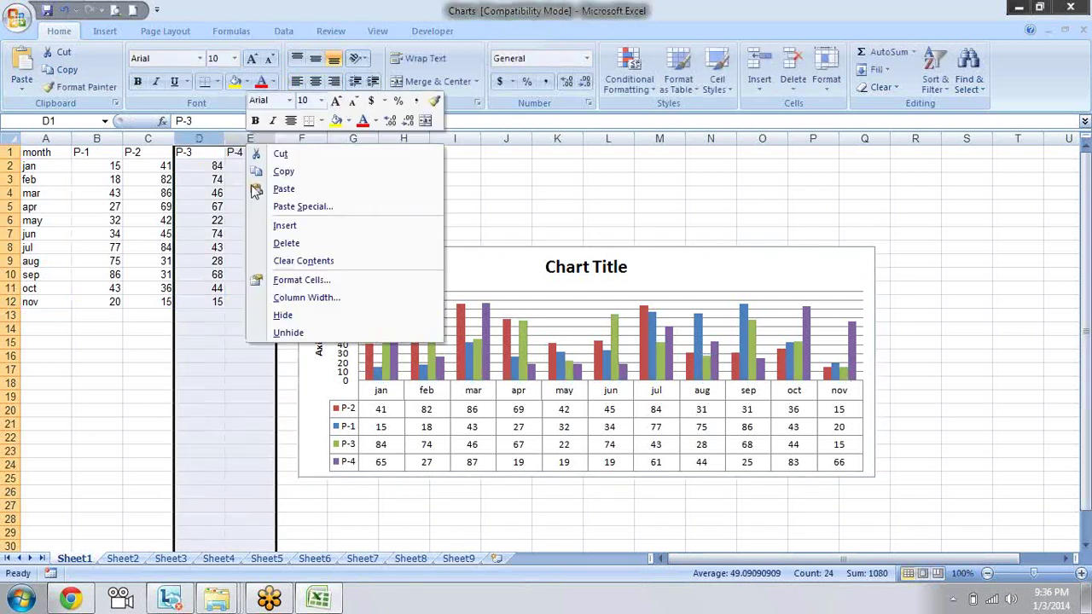
pyautogui.click(294, 243)
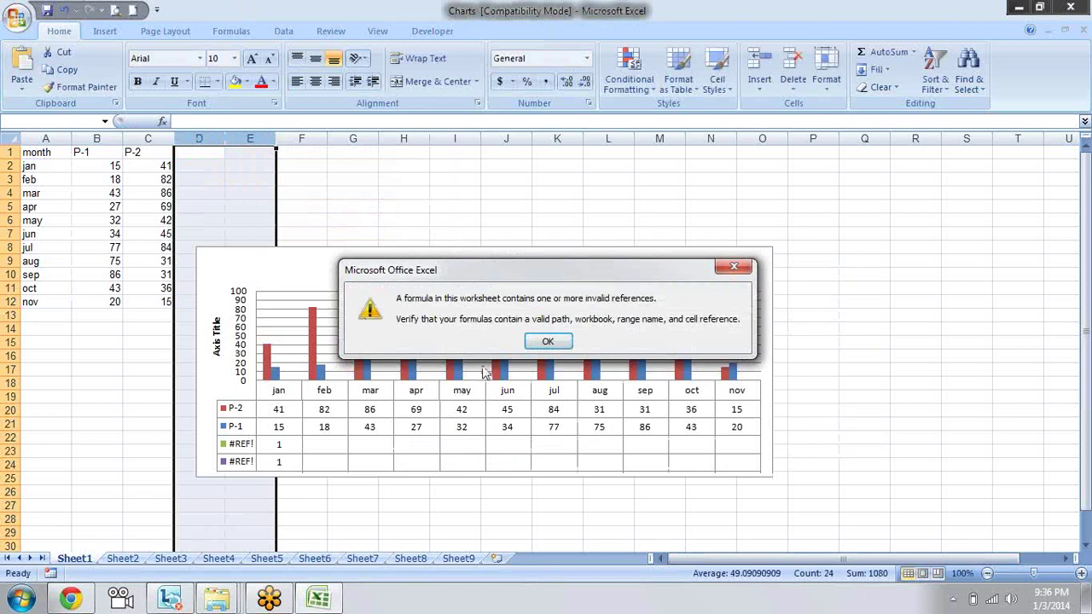
pyautogui.click(547, 342)
# Move the chart slightly right and check the P-1 and P-2 series formulas.
pyautogui.click(515, 263)
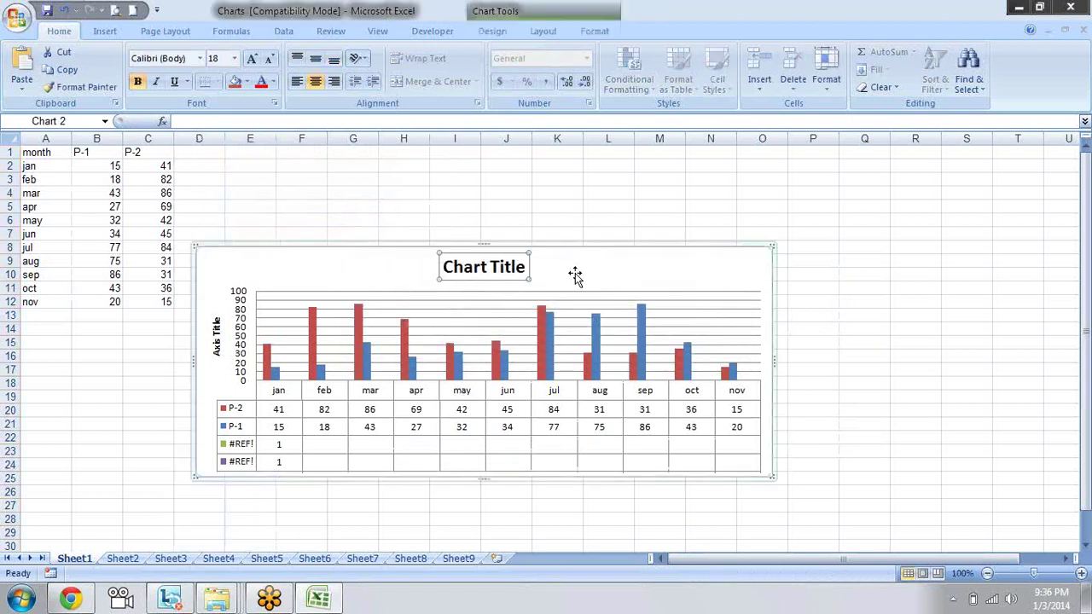
pyautogui.moveTo(566, 247); pyautogui.dragTo(625, 245)
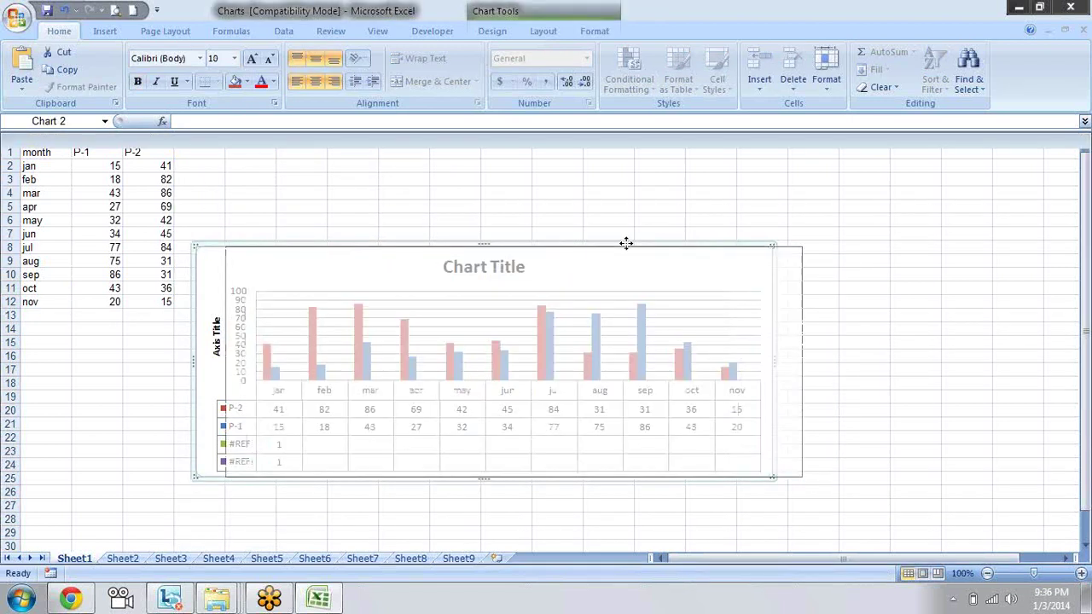
pyautogui.click(613, 340)
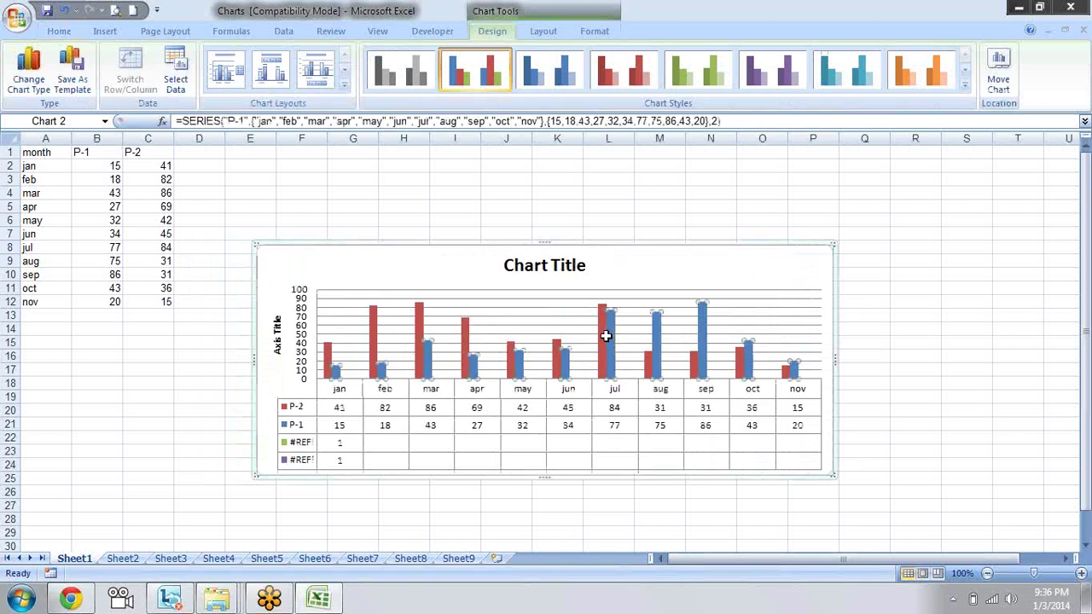
pyautogui.click(602, 338)
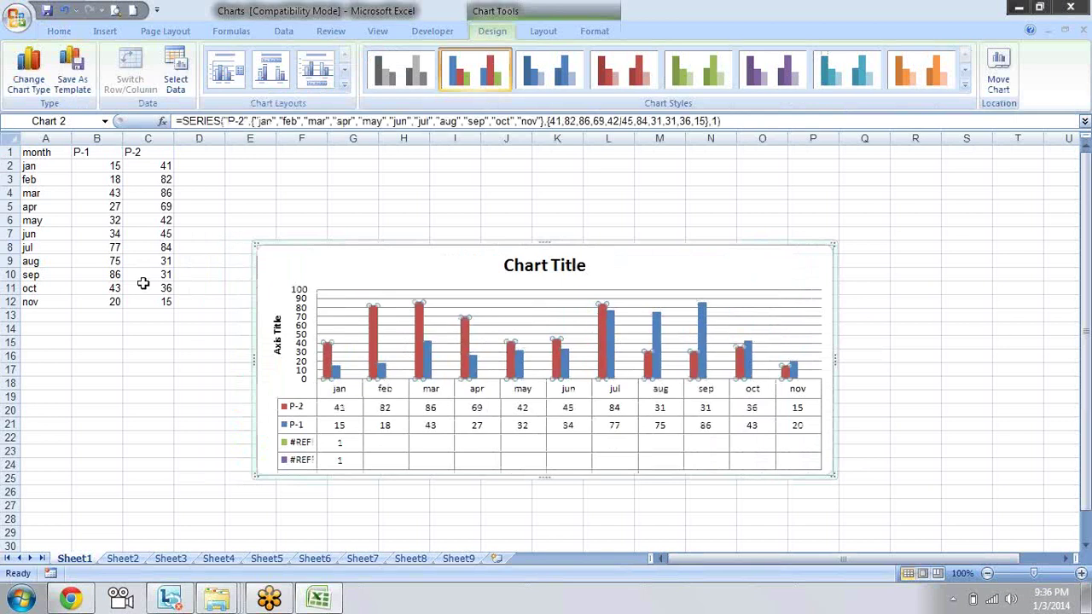
# Clear the data range A1:C12, then reselect the chart's red P-2 series.
pyautogui.click(167, 299)
pyautogui.hotkey('ctrl', 'a')
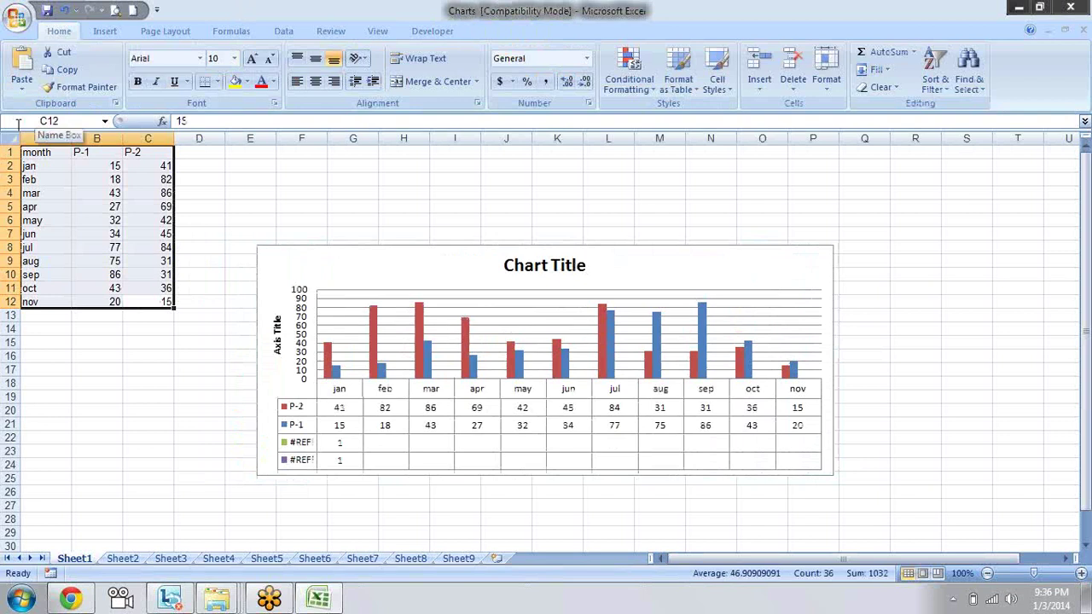
pyautogui.press('Delete')
pyautogui.click(147, 315)
pyautogui.click(153, 329)
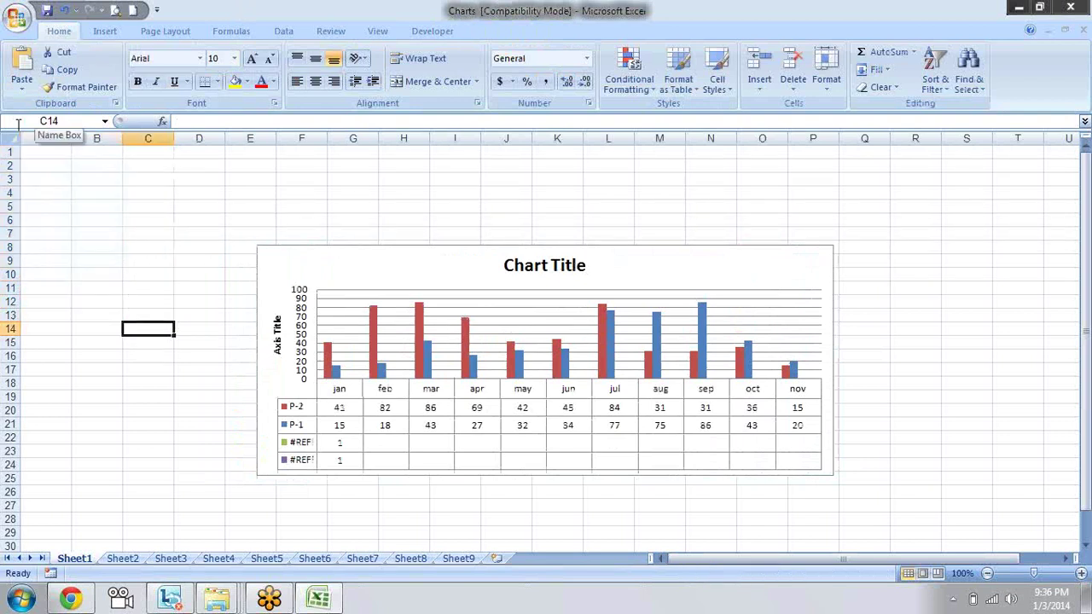
pyautogui.click(287, 453)
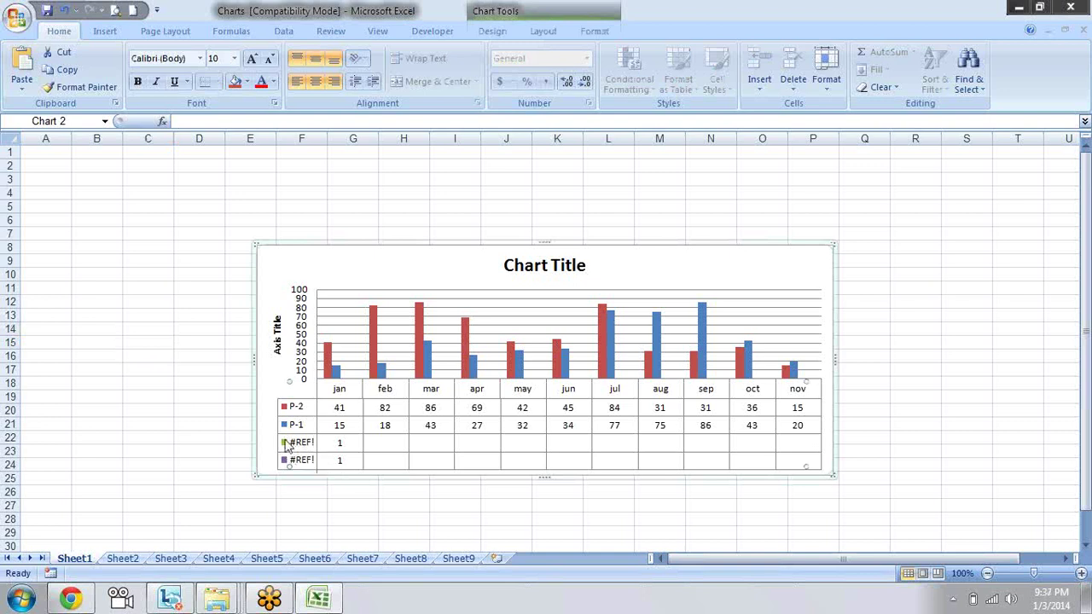
pyautogui.click(328, 357)
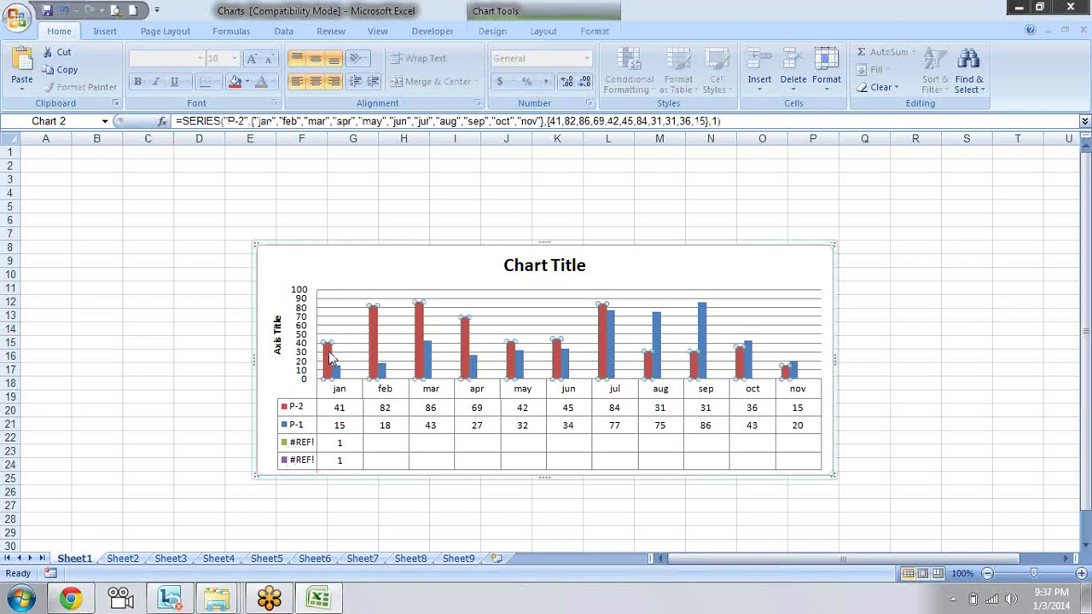
# Move the chart up and right, then browse Page Layout and the Chart Layouts gallery unchanged.
pyautogui.moveTo(375, 247)
pyautogui.mouseDown()
pyautogui.moveTo(432, 234)
pyautogui.moveTo(263, 206)
pyautogui.moveTo(412, 223)
pyautogui.mouseUp()
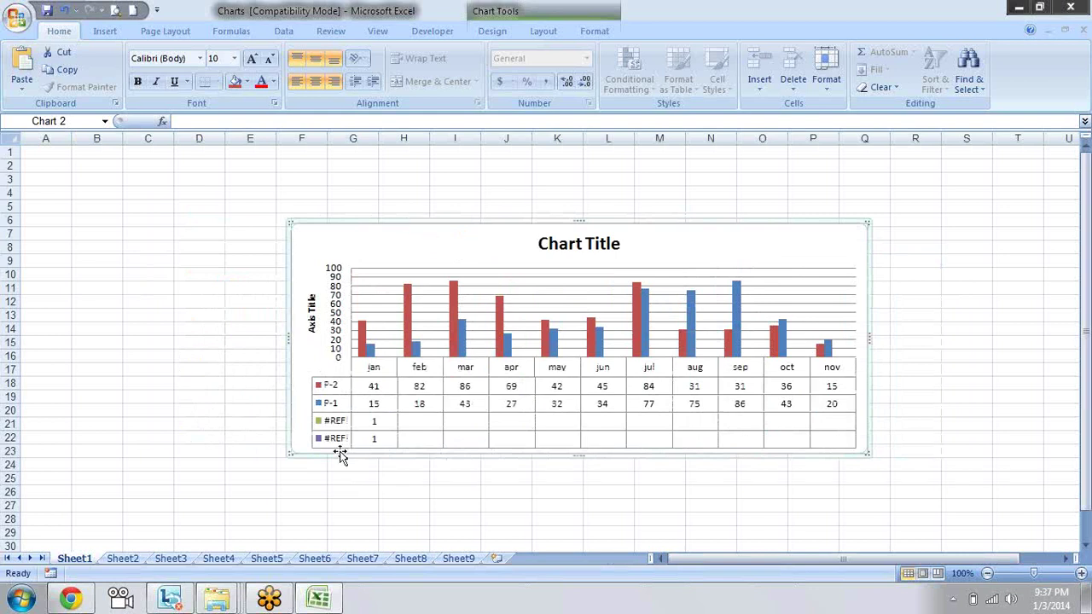
pyautogui.click(338, 426)
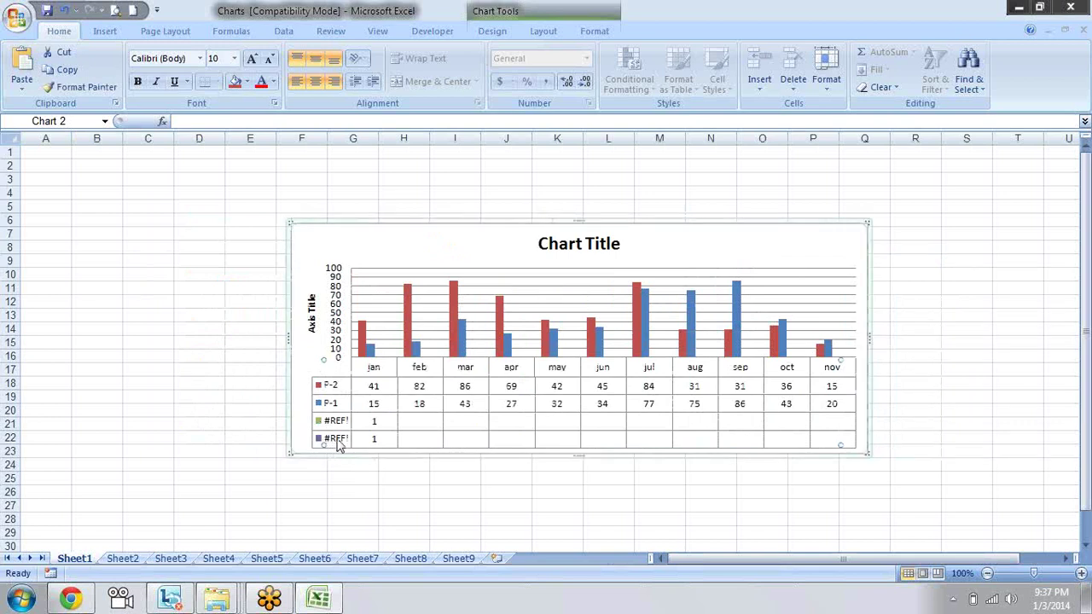
pyautogui.click(162, 34)
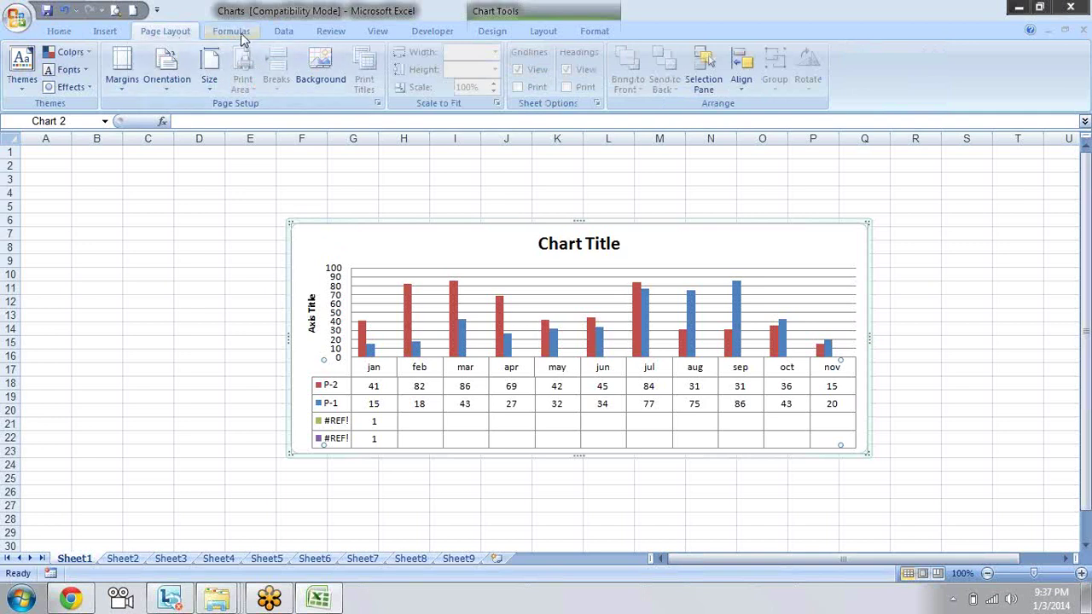
pyautogui.click(481, 10)
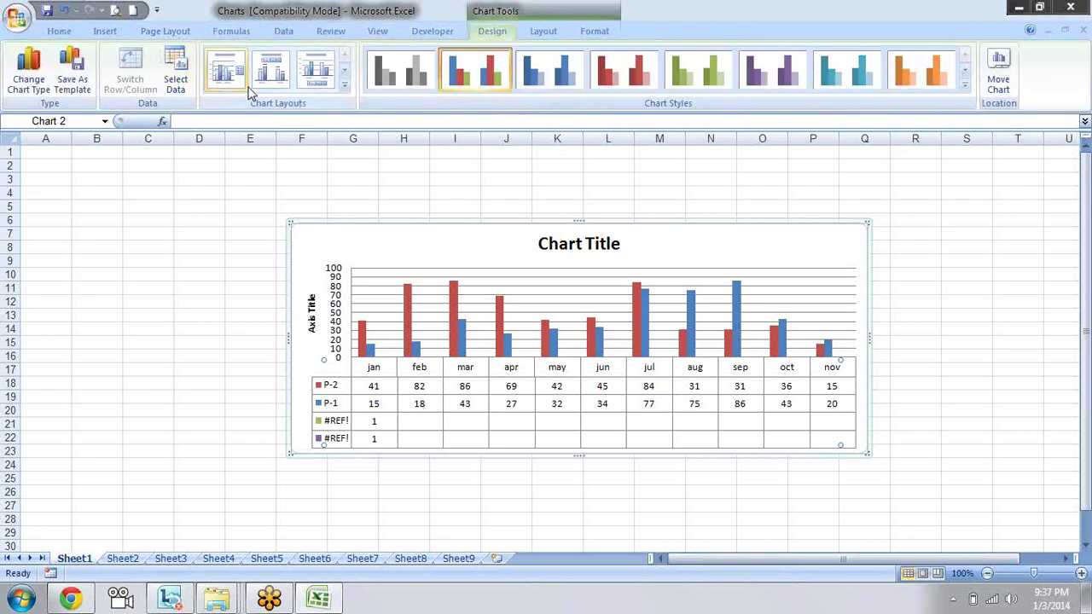
pyautogui.click(343, 85)
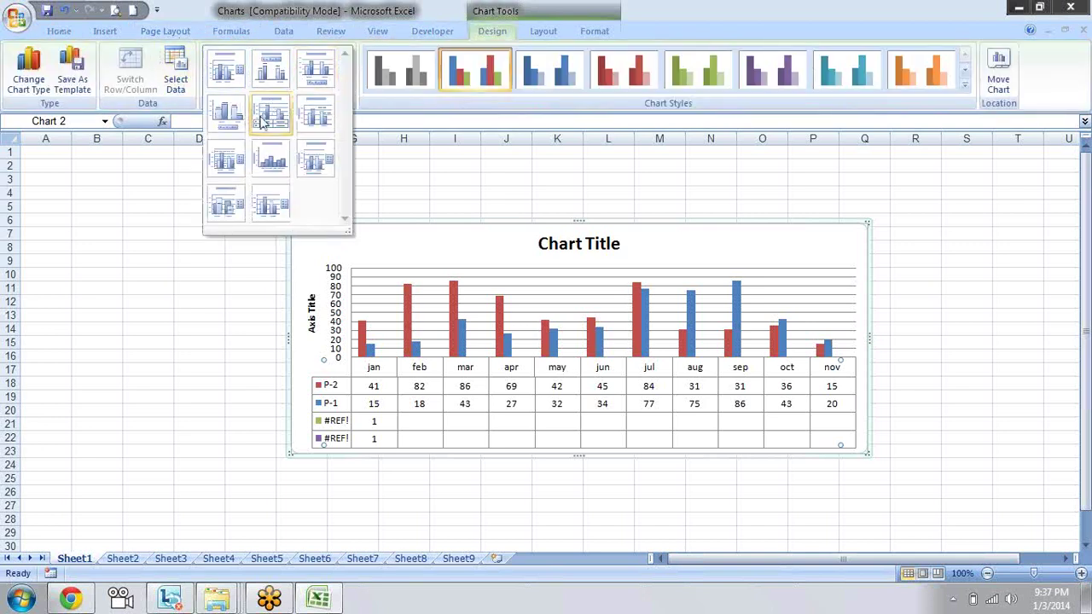
pyautogui.click(269, 113)
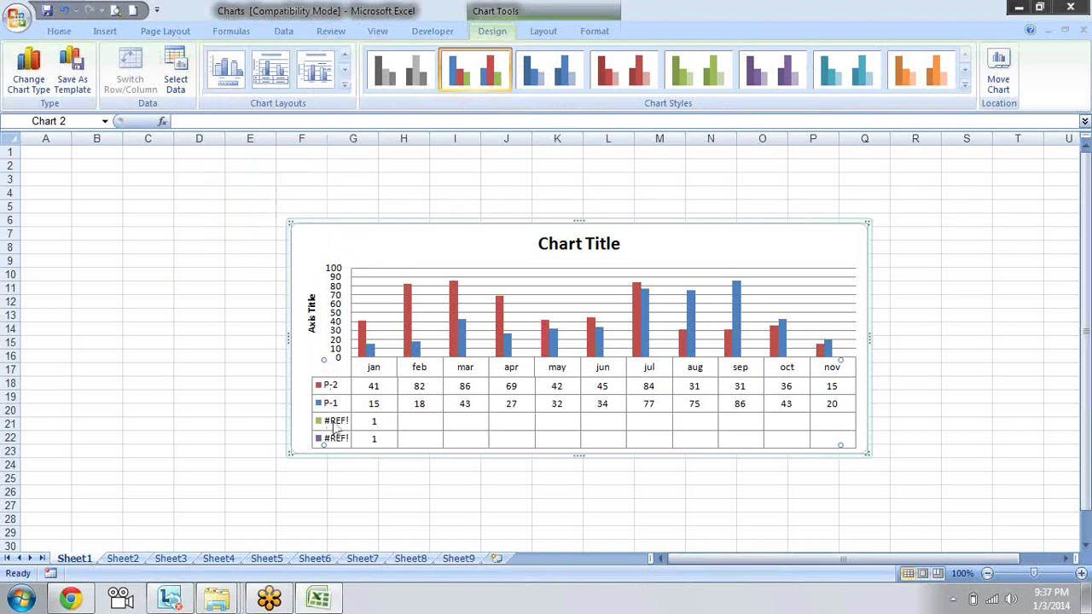
# Try removing the two #REF! series from the Sheet1 column chart's data source.
pyautogui.rightClick(462, 341)
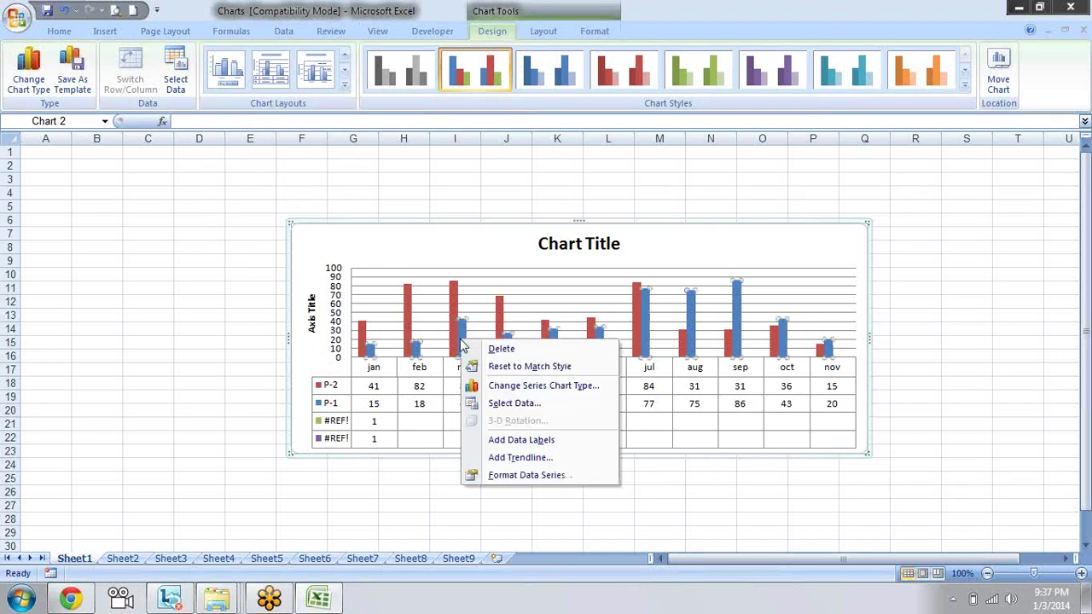
pyautogui.click(512, 404)
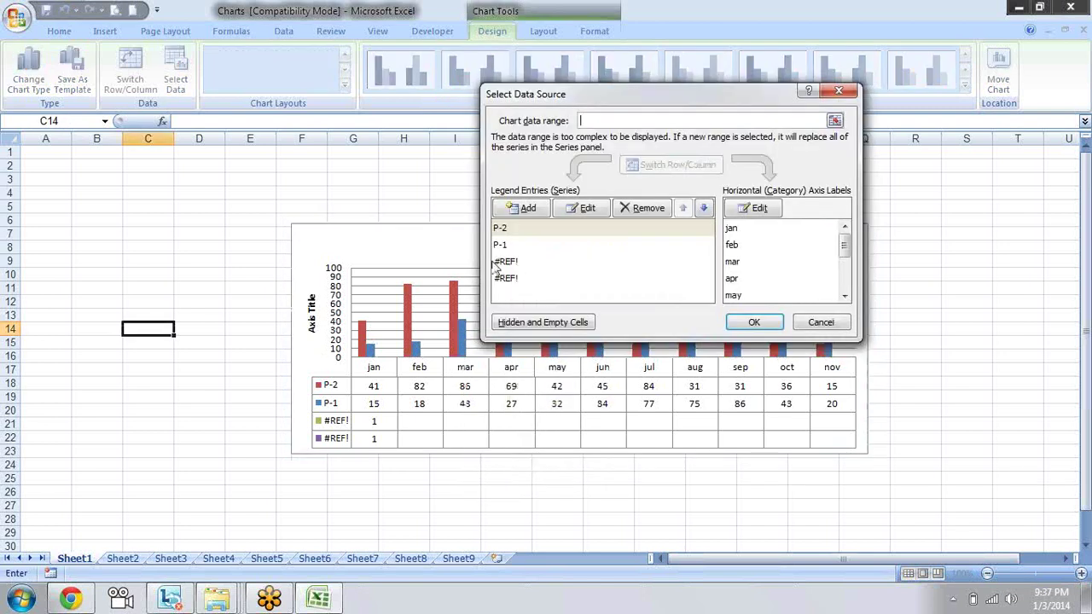
pyautogui.click(497, 264)
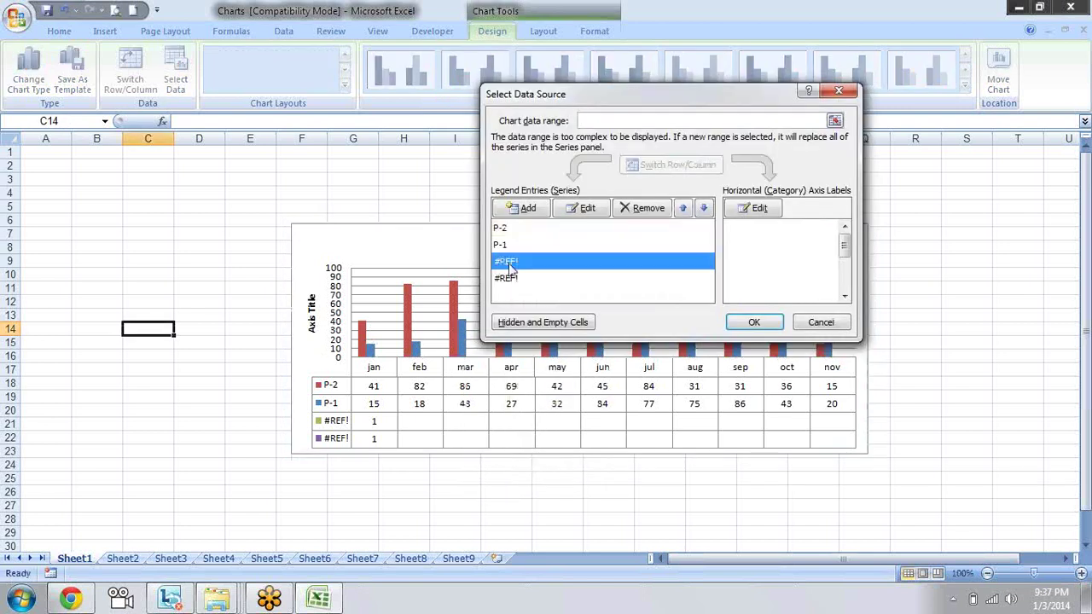
pyautogui.click(625, 213)
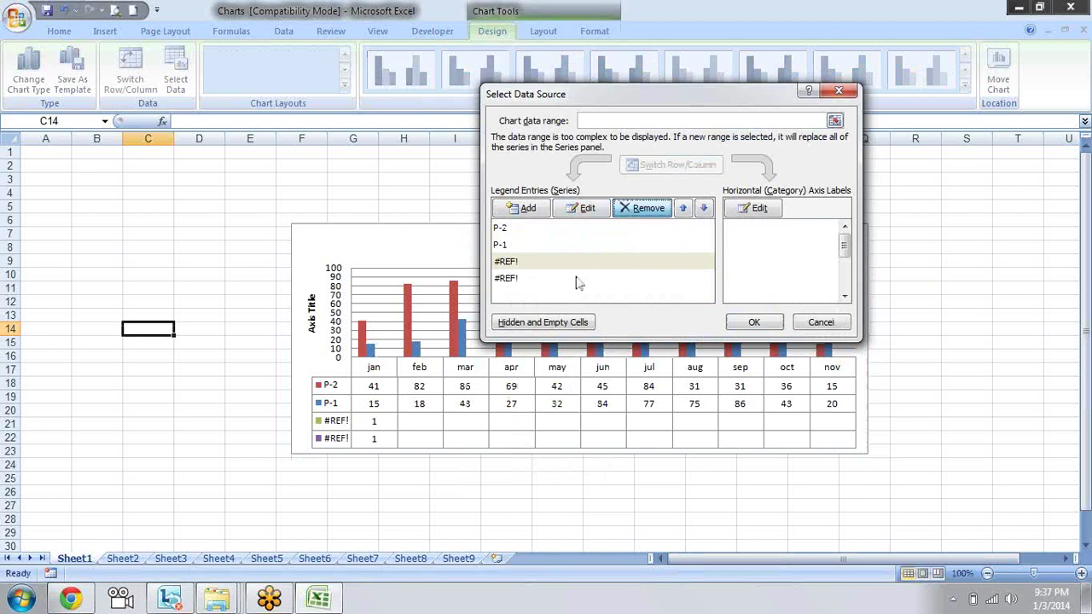
pyautogui.click(631, 211)
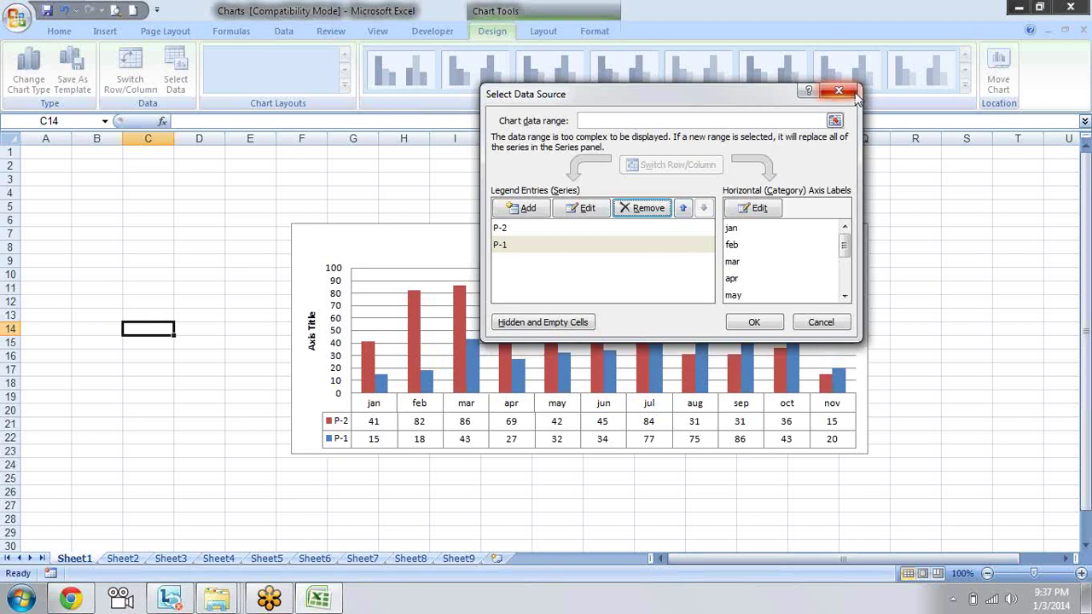
# Re-check the P-1 series, apply the chart data changes, and move to Sheet2.
pyautogui.click(581, 213)
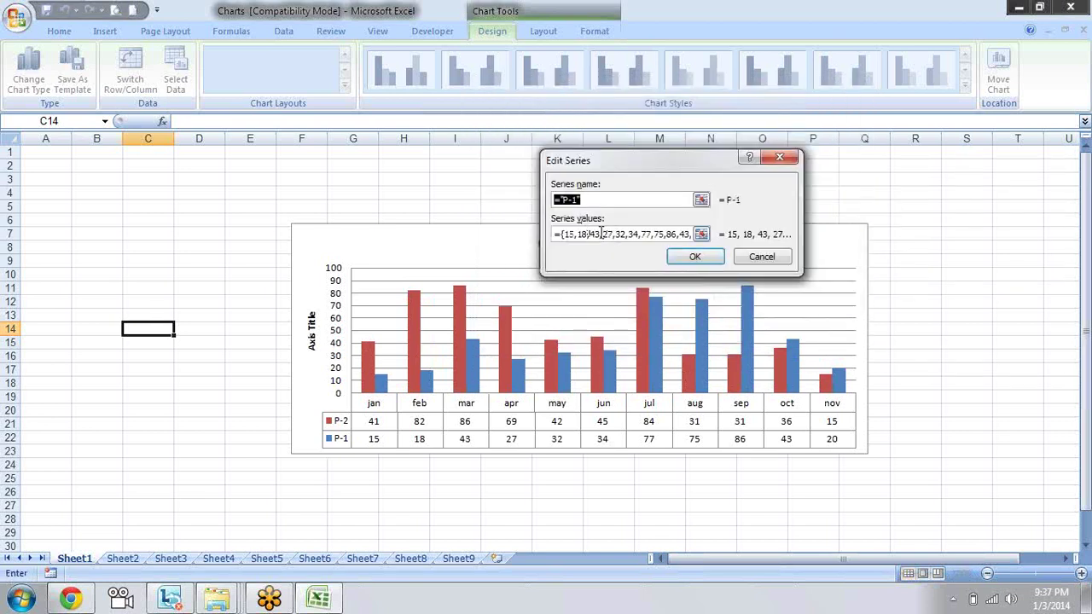
pyautogui.press('Return')
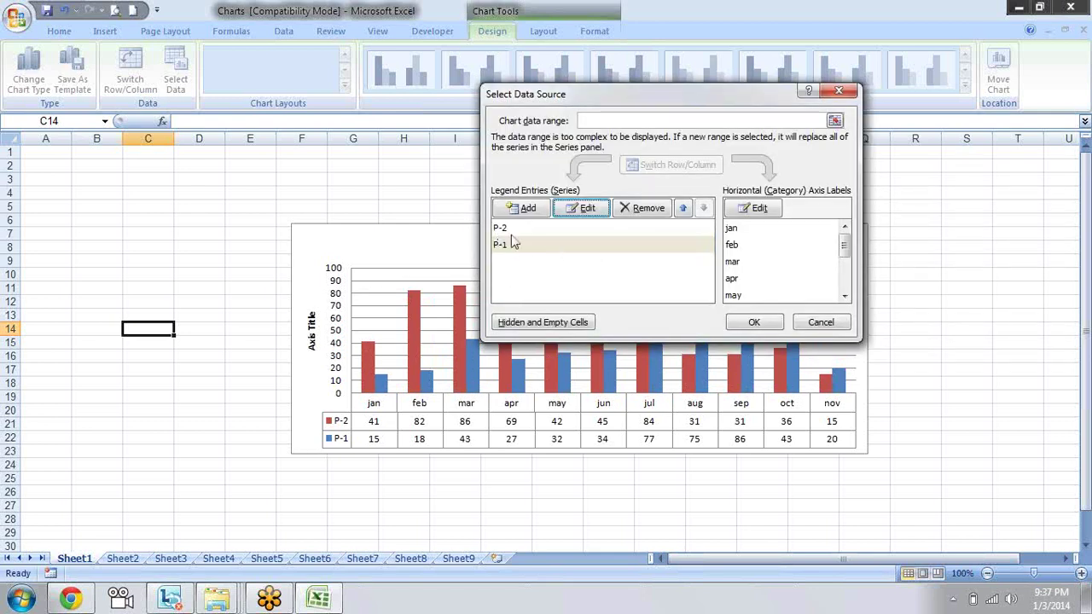
pyautogui.click(506, 243)
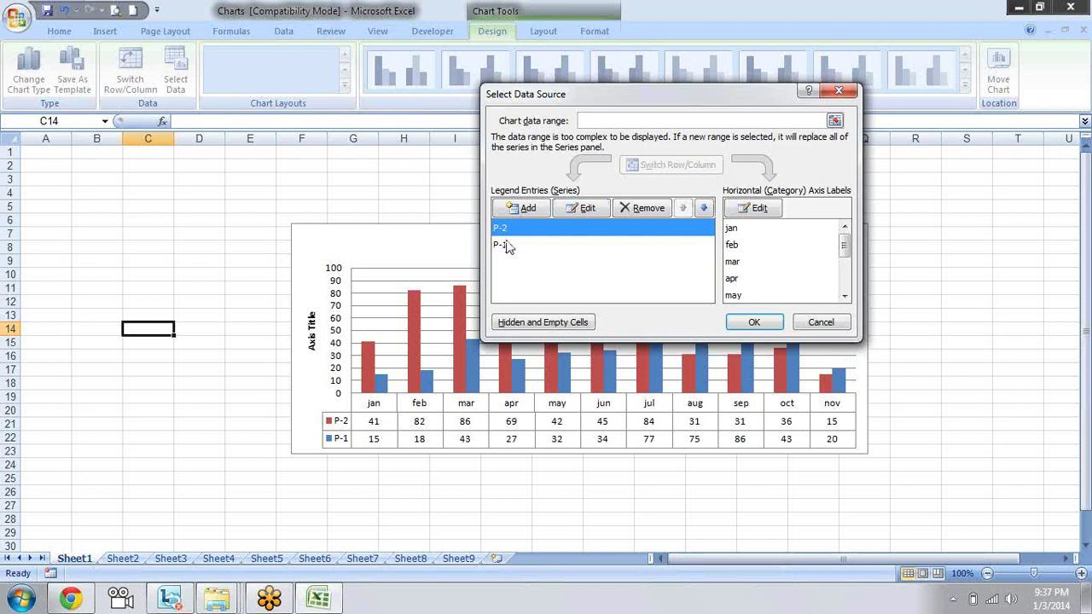
pyautogui.click(595, 215)
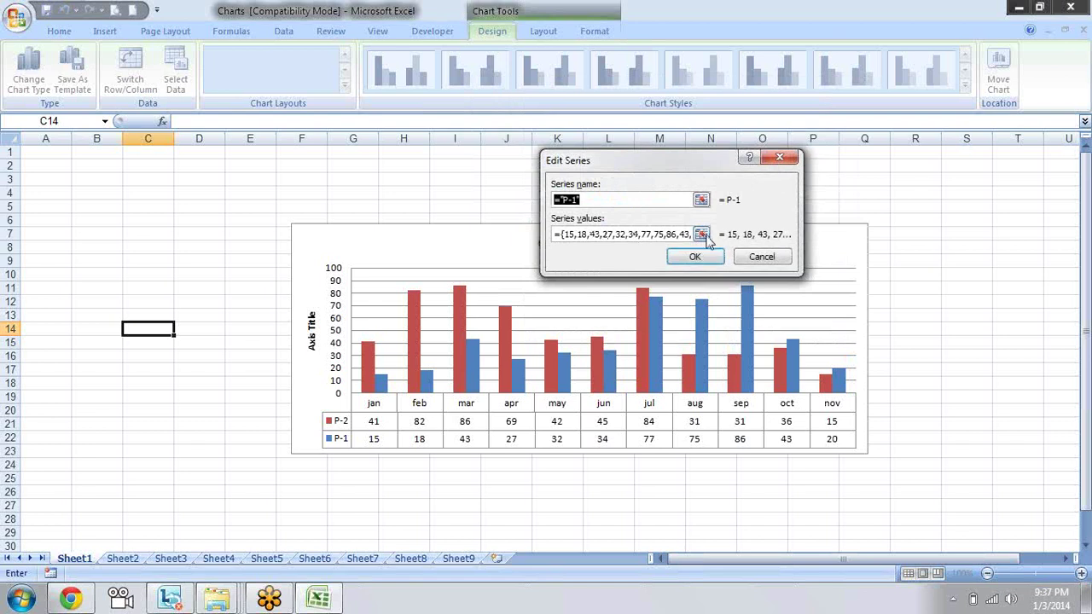
pyautogui.click(751, 265)
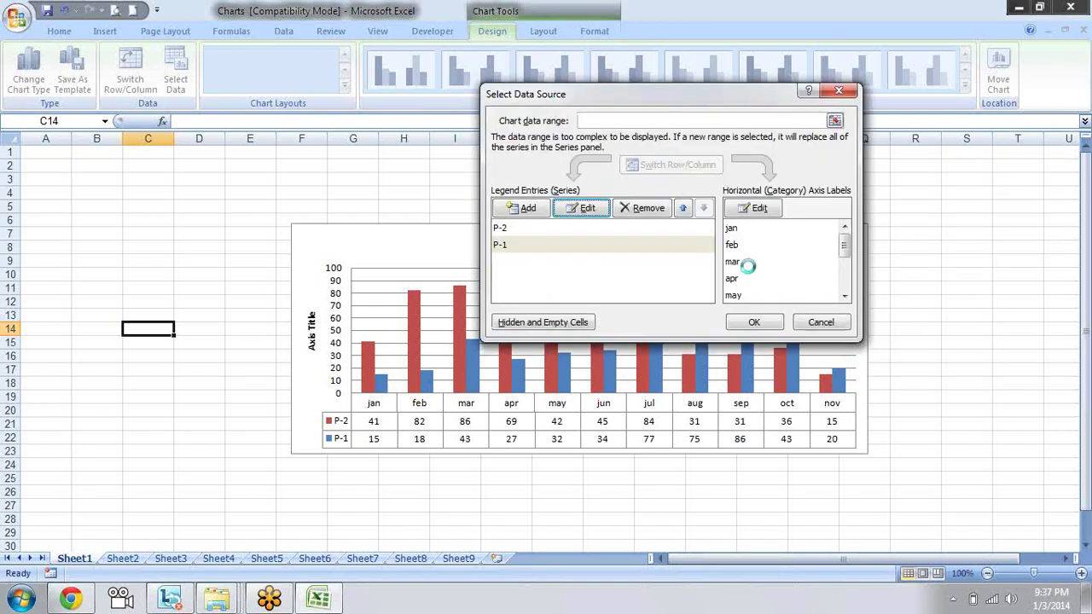
pyautogui.press('Return')
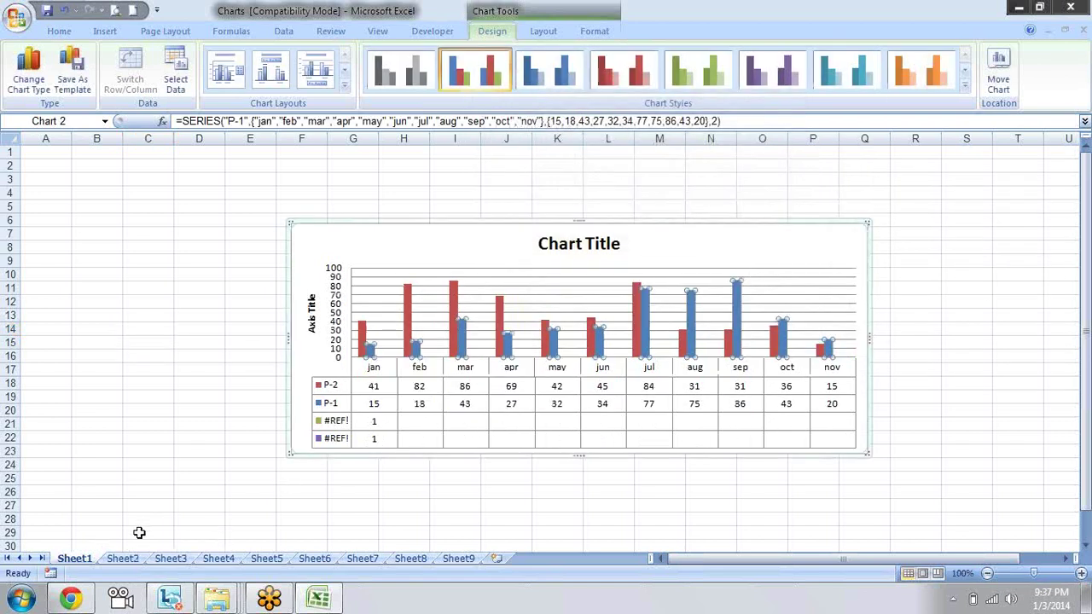
pyautogui.click(123, 559)
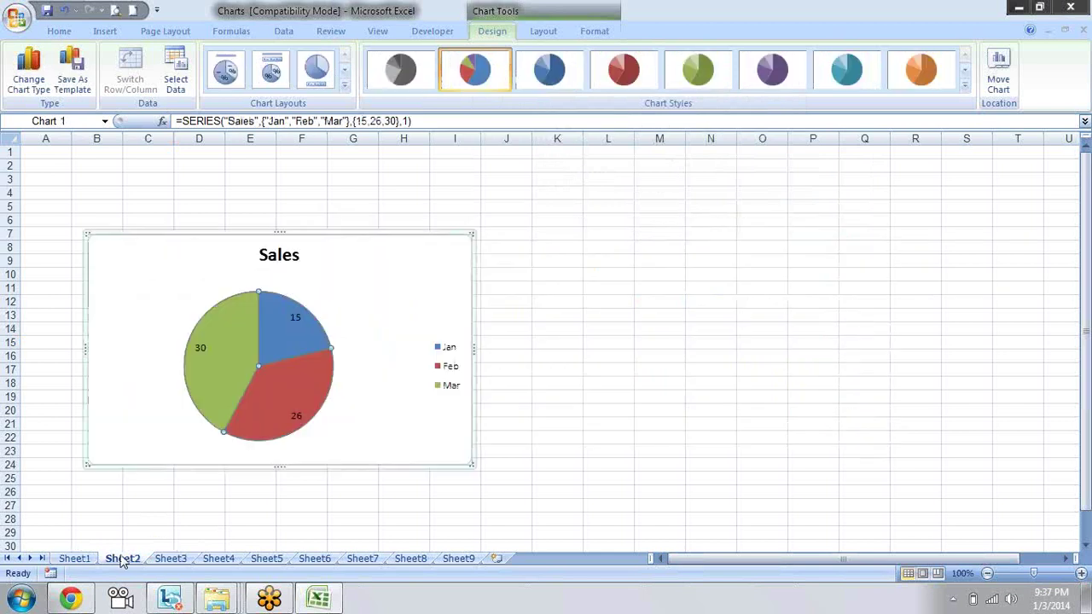
# Replace Sheet2's Sales pie chart with a new empty 2-D pie over columns E–L.
pyautogui.click(335, 236)
pyautogui.press('Delete')
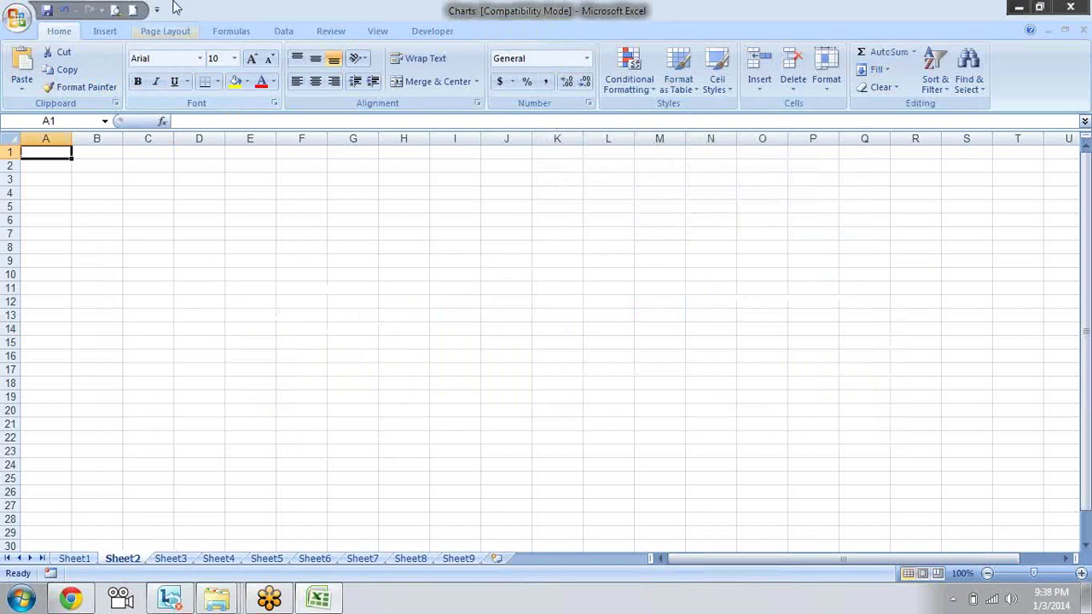
pyautogui.click(105, 31)
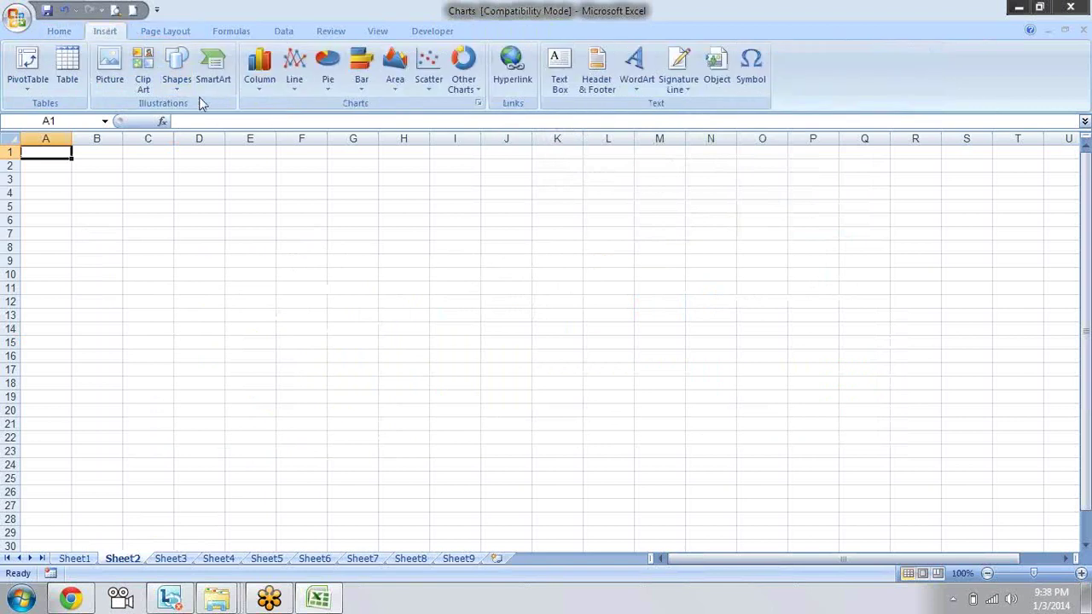
pyautogui.click(331, 86)
pyautogui.click(336, 136)
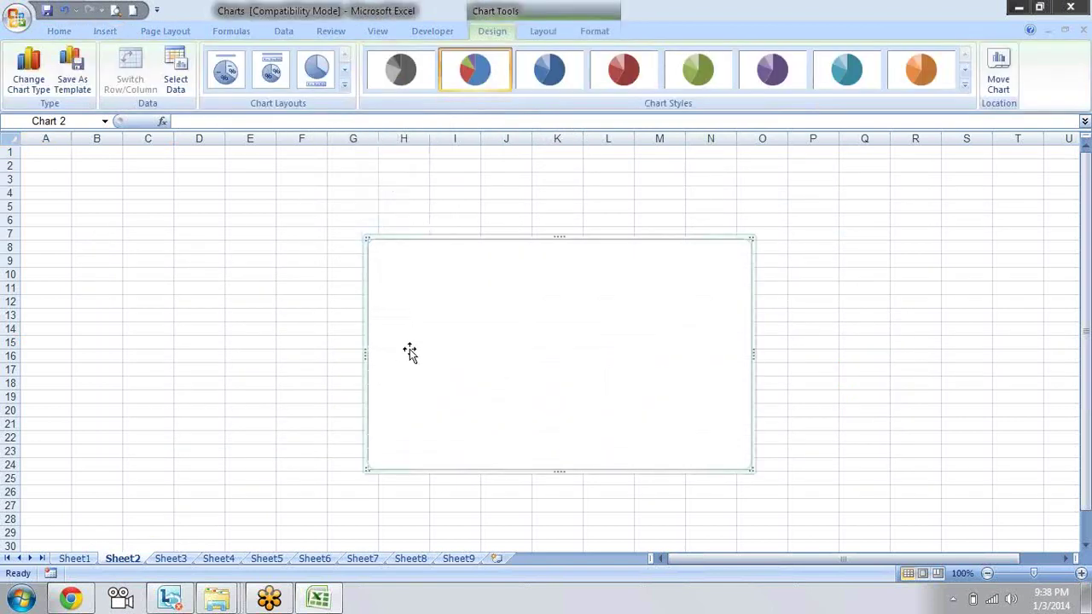
pyautogui.moveTo(460, 242); pyautogui.dragTo(346, 247)
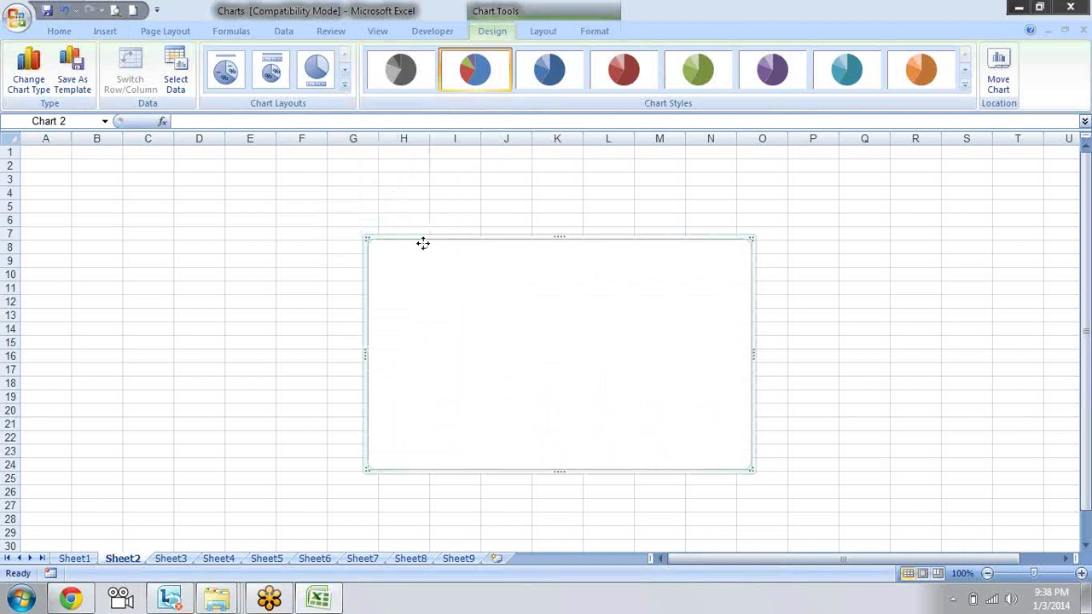
pyautogui.rightClick(415, 335)
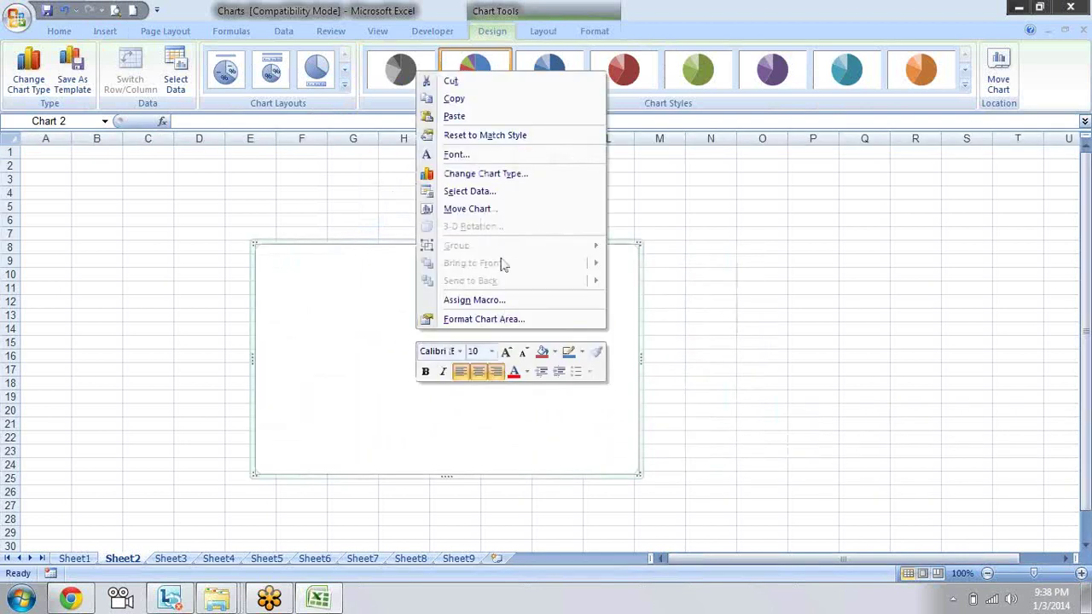
# Add a series named Sales with fixed values ={12,15,17,22} to the empty pie chart.
pyautogui.click(480, 195)
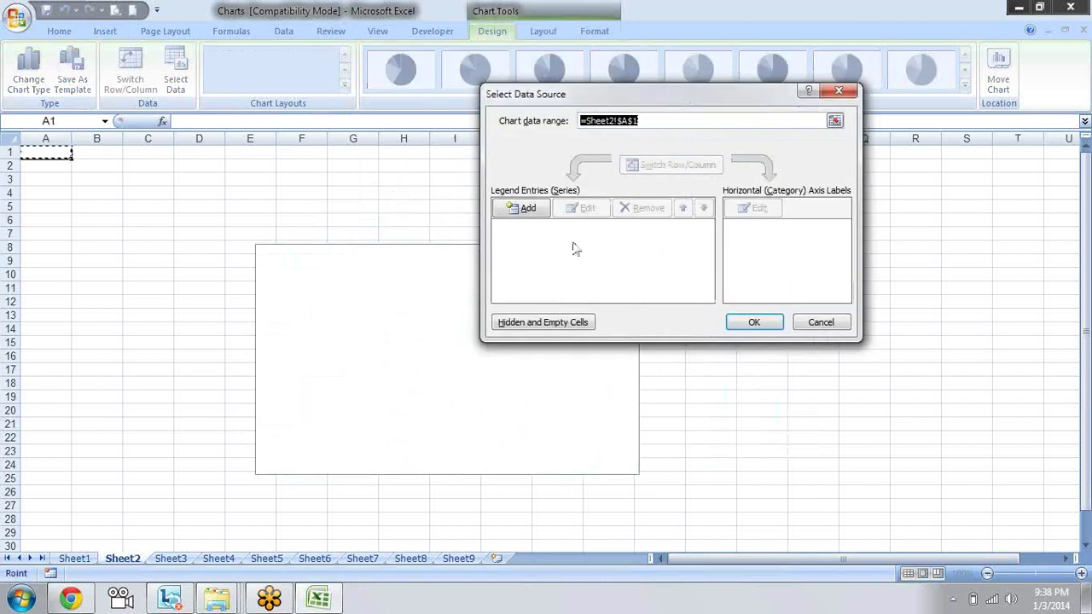
pyautogui.click(537, 212)
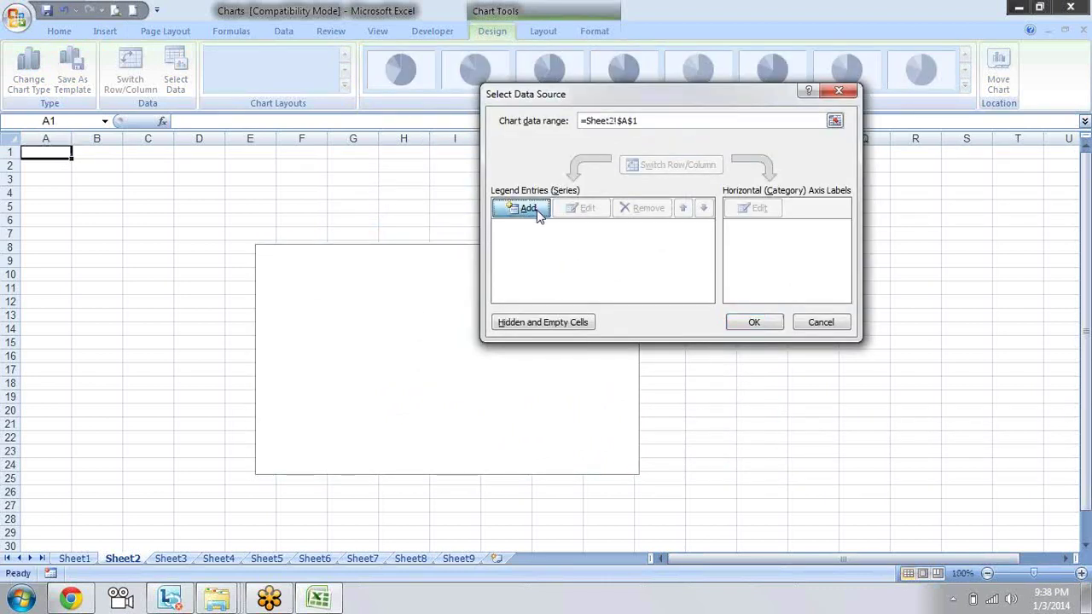
pyautogui.write('Se')
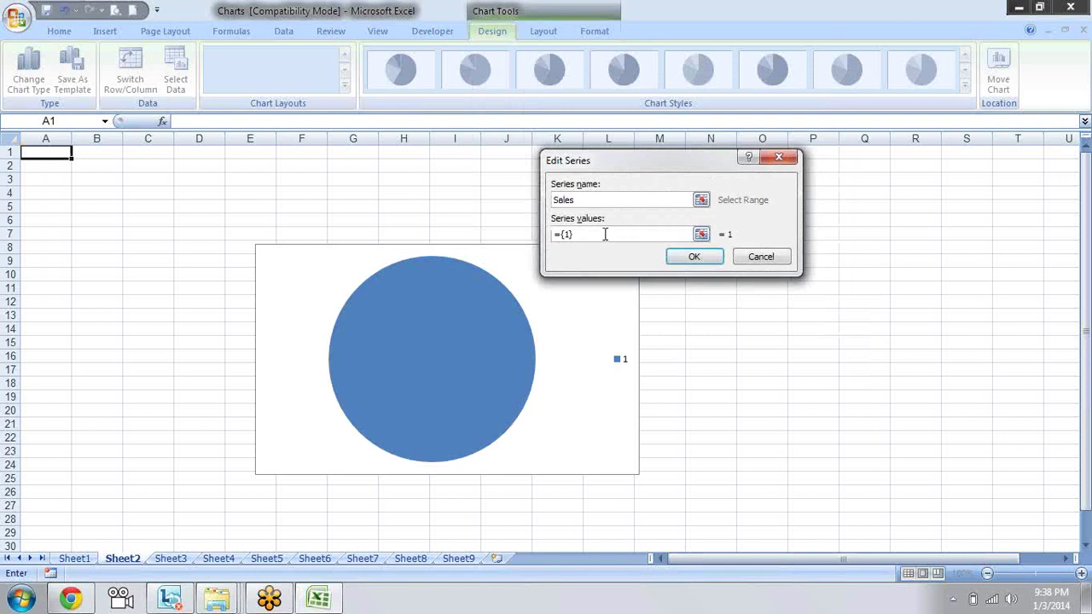
pyautogui.click(603, 235)
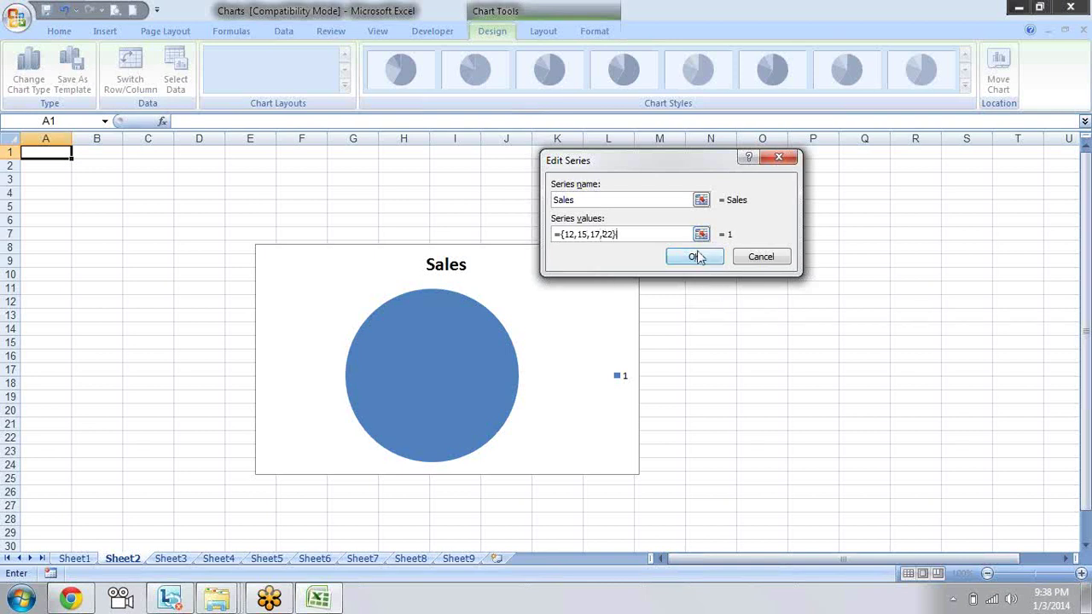
pyautogui.click(695, 257)
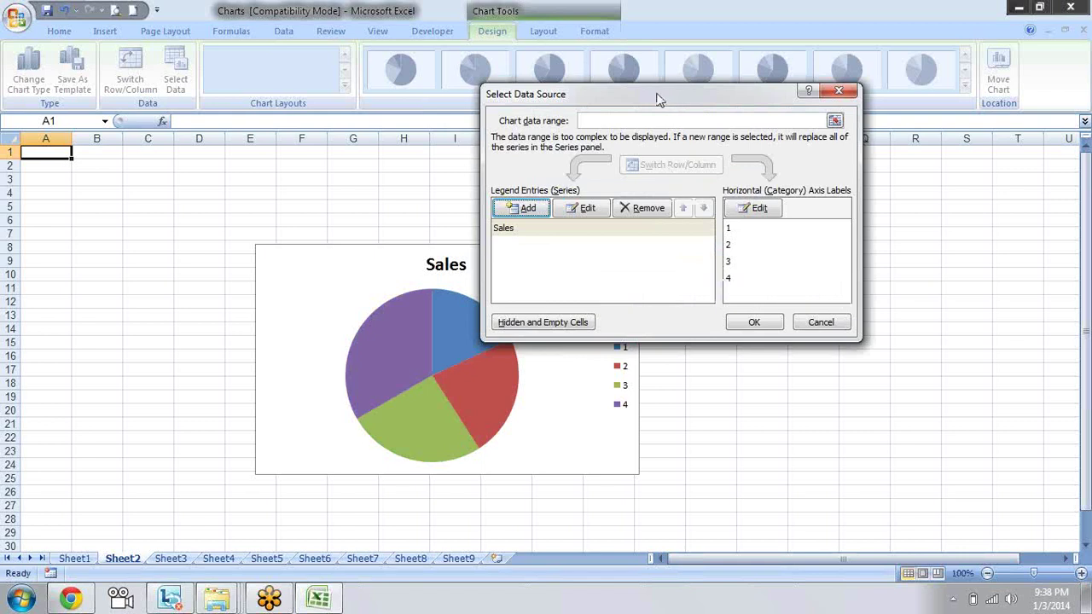
pyautogui.moveTo(658, 99); pyautogui.dragTo(807, 98)
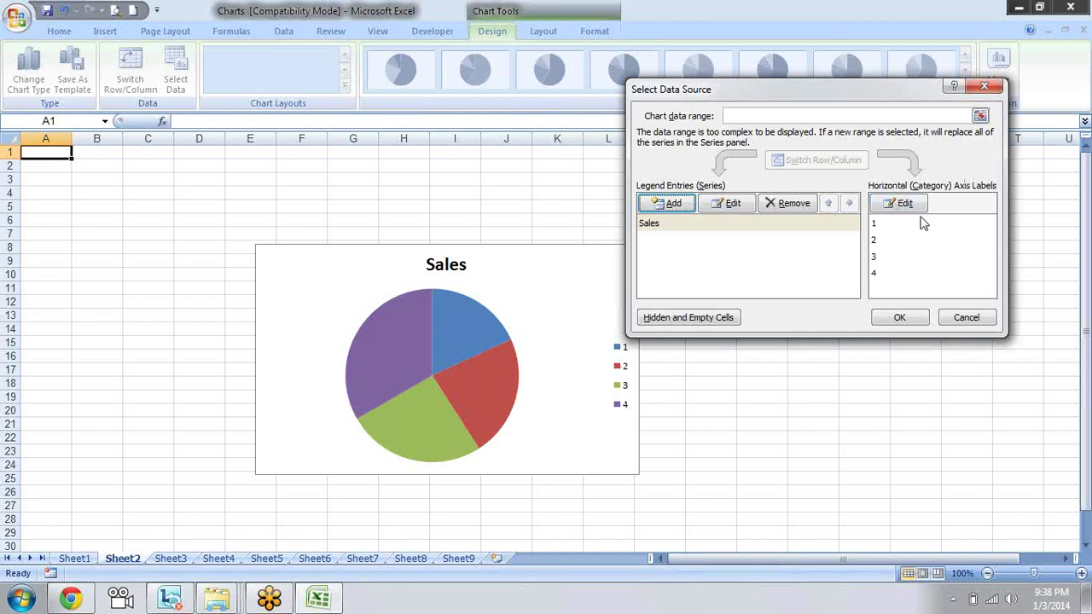
# Replace the pie's 1–4 category labels with an array of four typed salesperson names.
pyautogui.click(903, 205)
pyautogui.write('{"Ram","Shyam","Harish","Ravi"}')
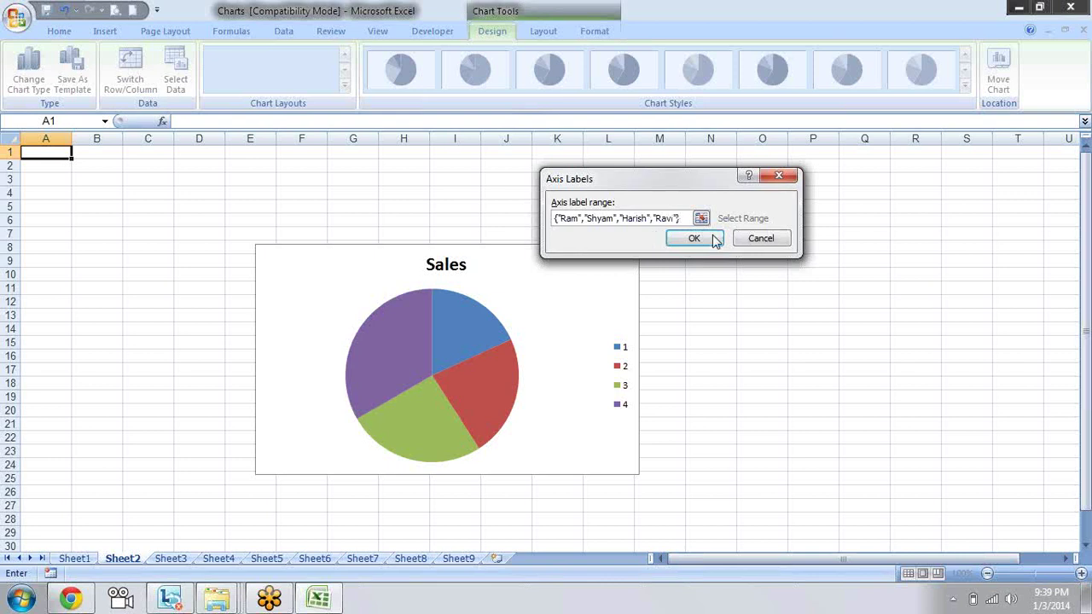
pyautogui.click(713, 239)
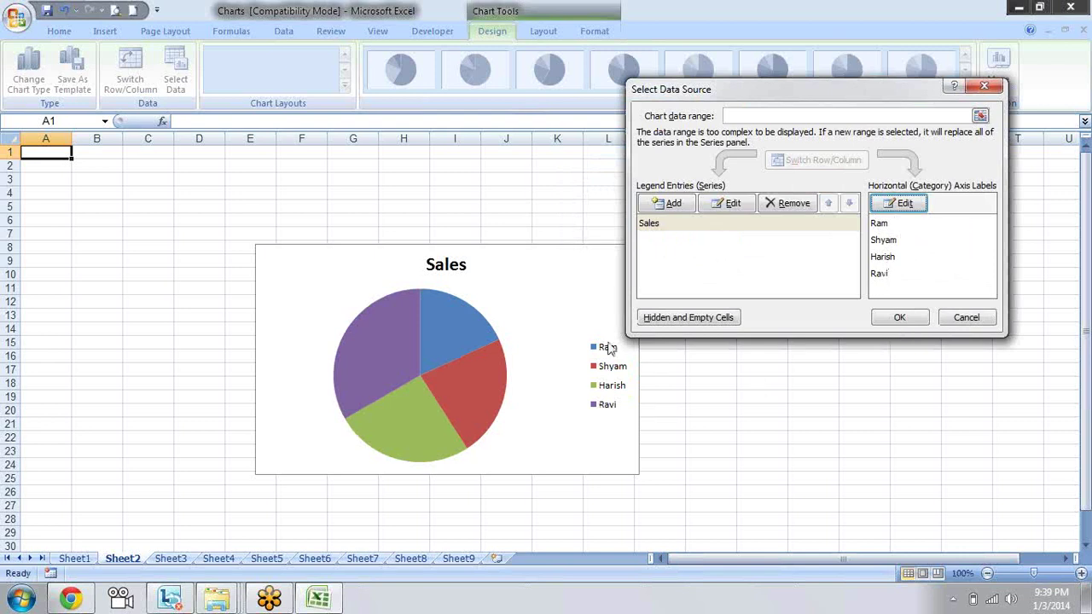
pyautogui.click(887, 317)
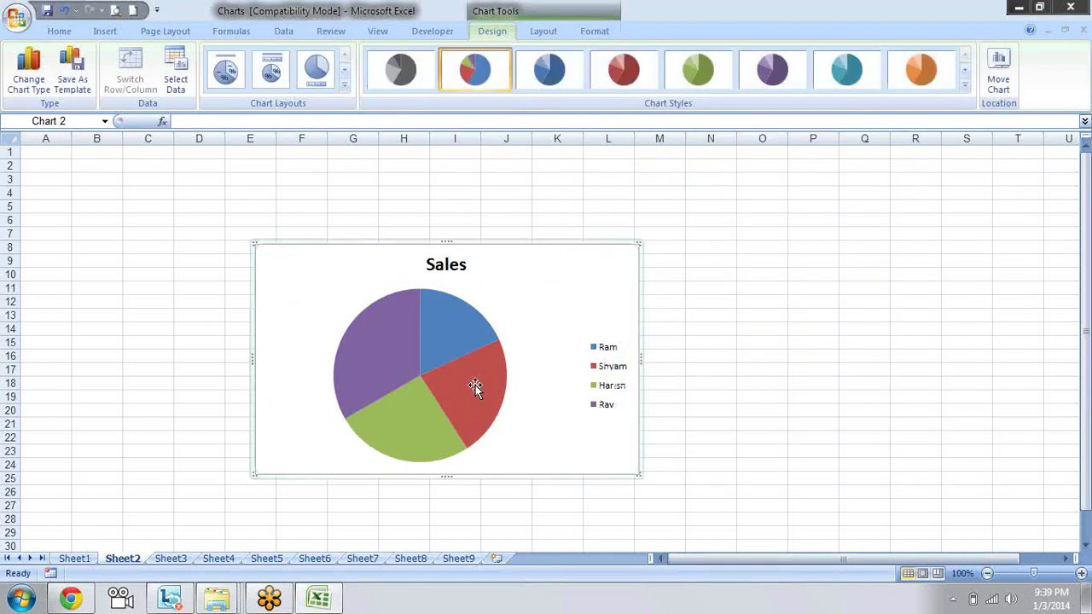
# Add data labels to the Sales pie slices.
pyautogui.click(473, 381)
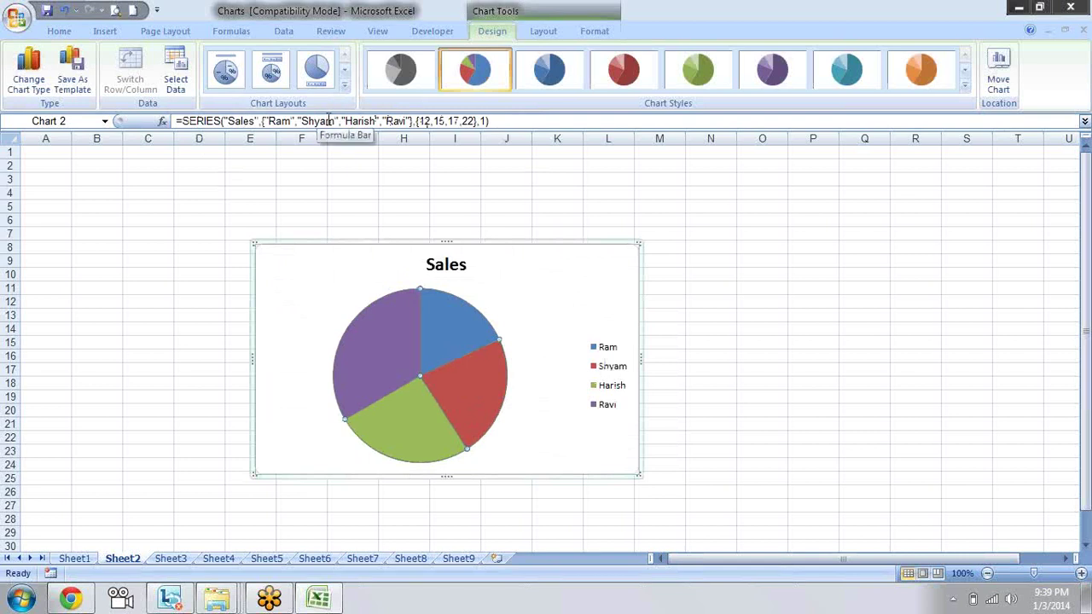
pyautogui.rightClick(441, 361)
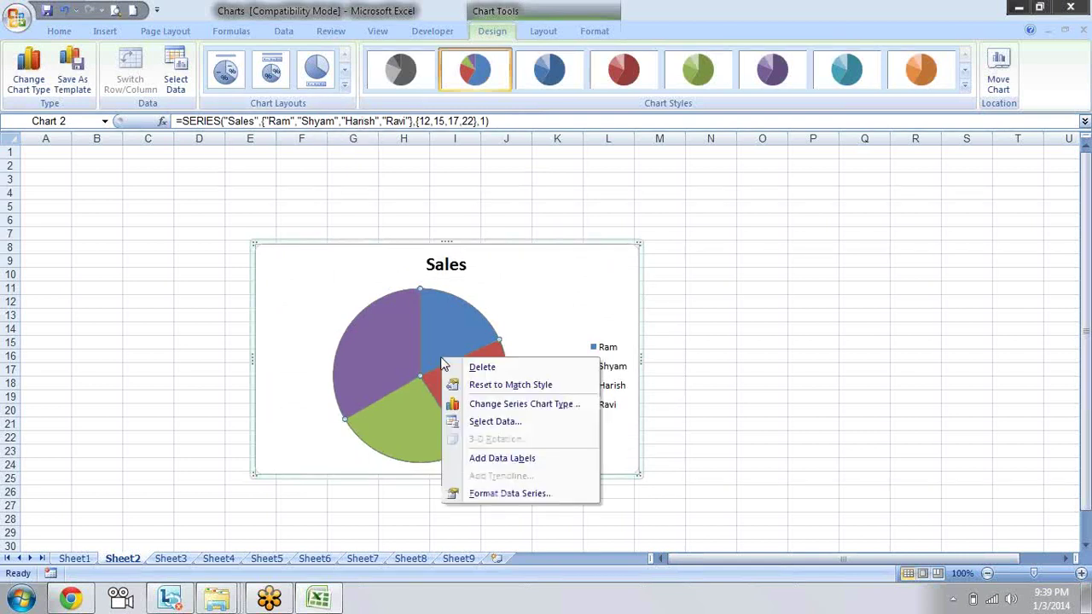
pyautogui.click(515, 458)
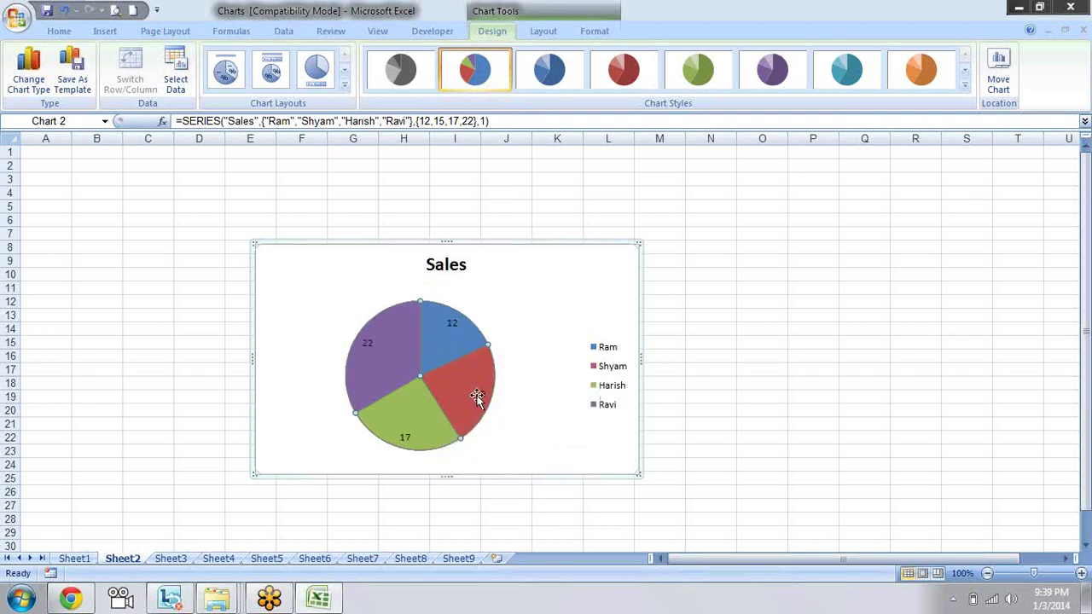
pyautogui.rightClick(471, 384)
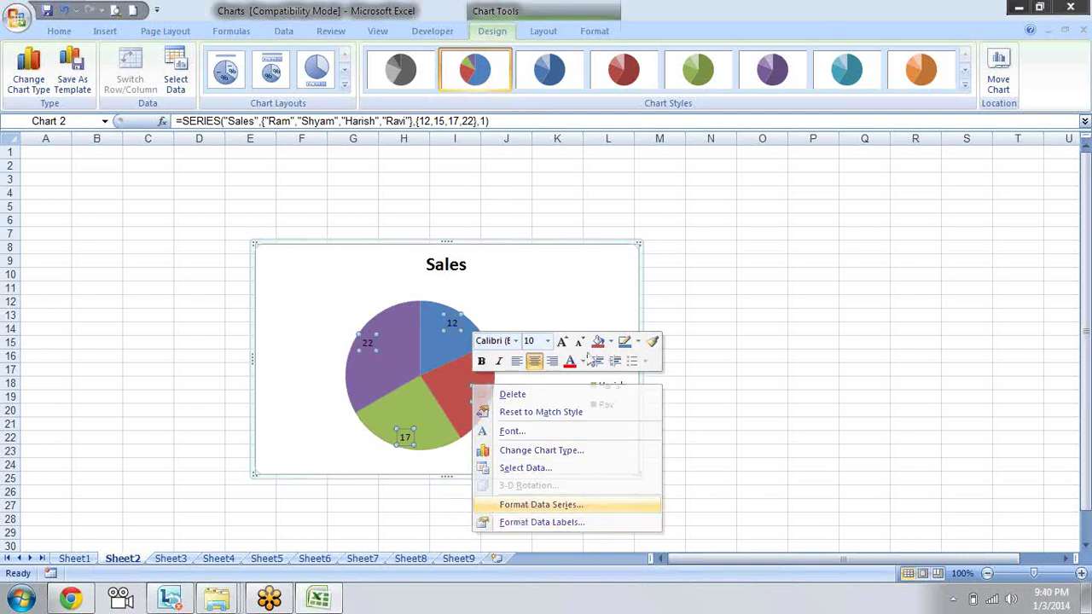
pyautogui.click(524, 505)
pyautogui.moveTo(385, 117)
pyautogui.mouseDown()
pyautogui.moveTo(524, 134)
pyautogui.moveTo(906, 127)
pyautogui.mouseUp()
pyautogui.click(928, 112)
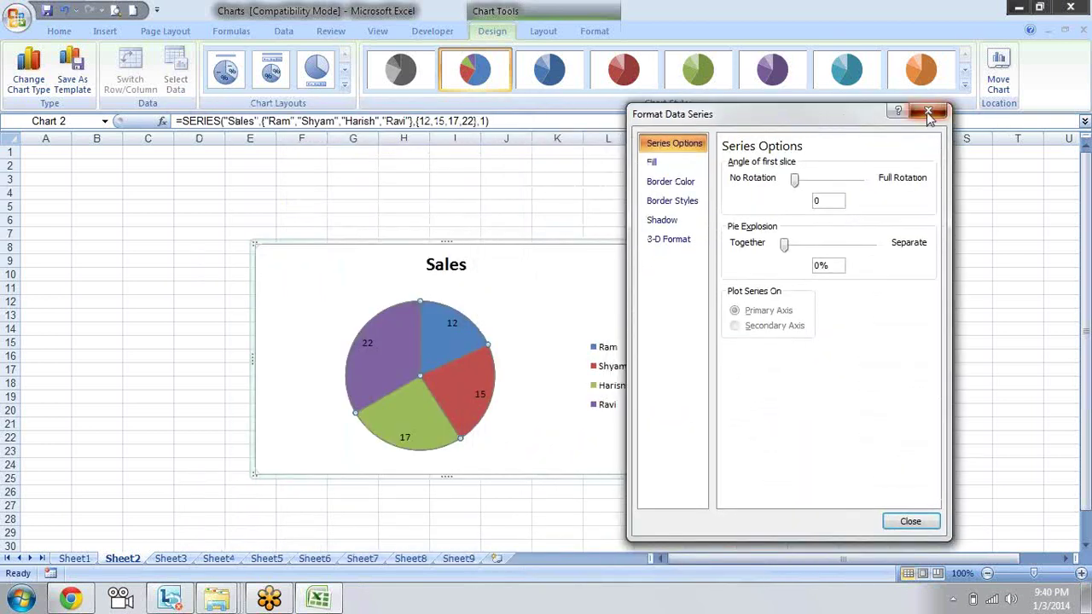
# Format the data labels to show centred percentages instead of values.
pyautogui.rightClick(483, 396)
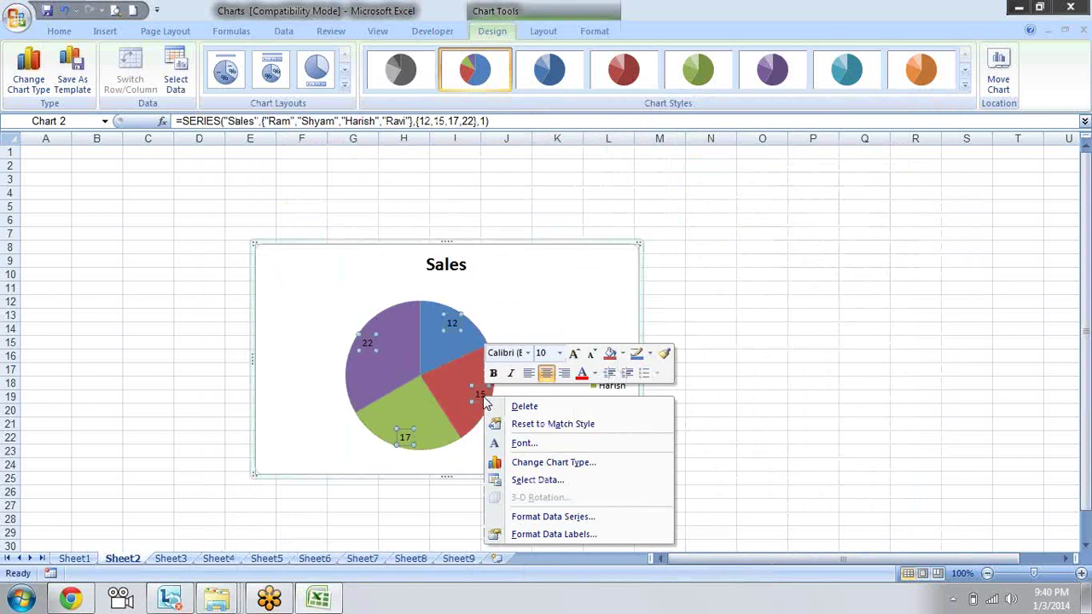
pyautogui.click(553, 534)
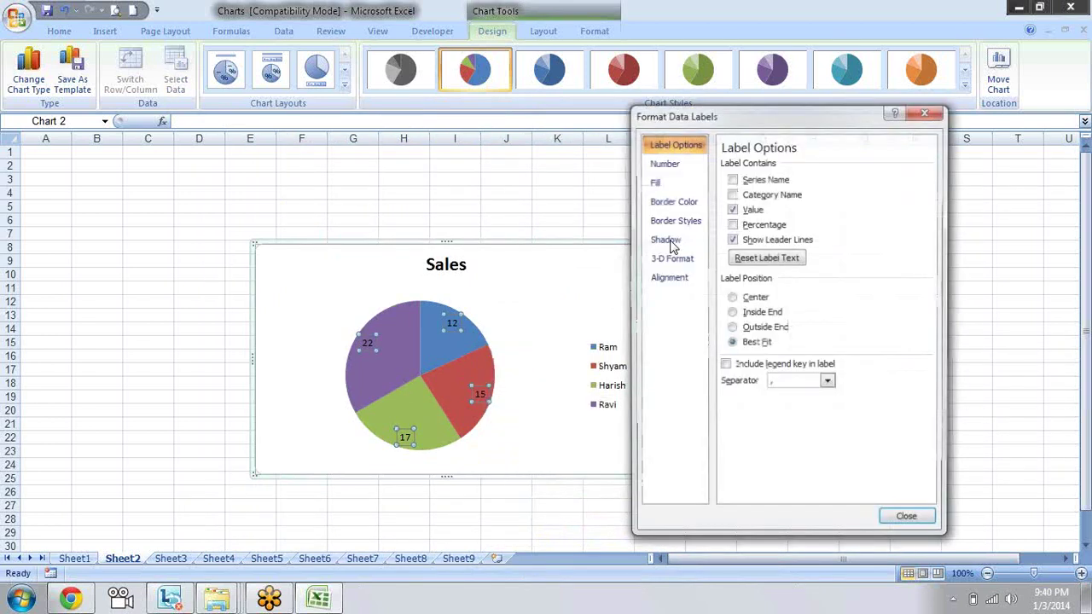
pyautogui.click(732, 209)
pyautogui.click(733, 224)
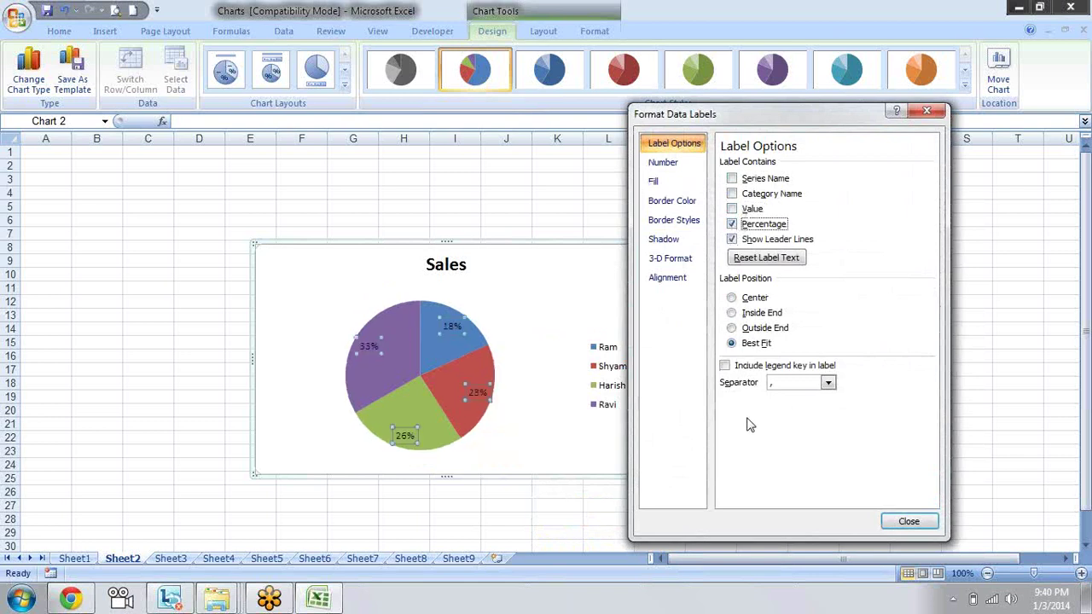
pyautogui.click(732, 298)
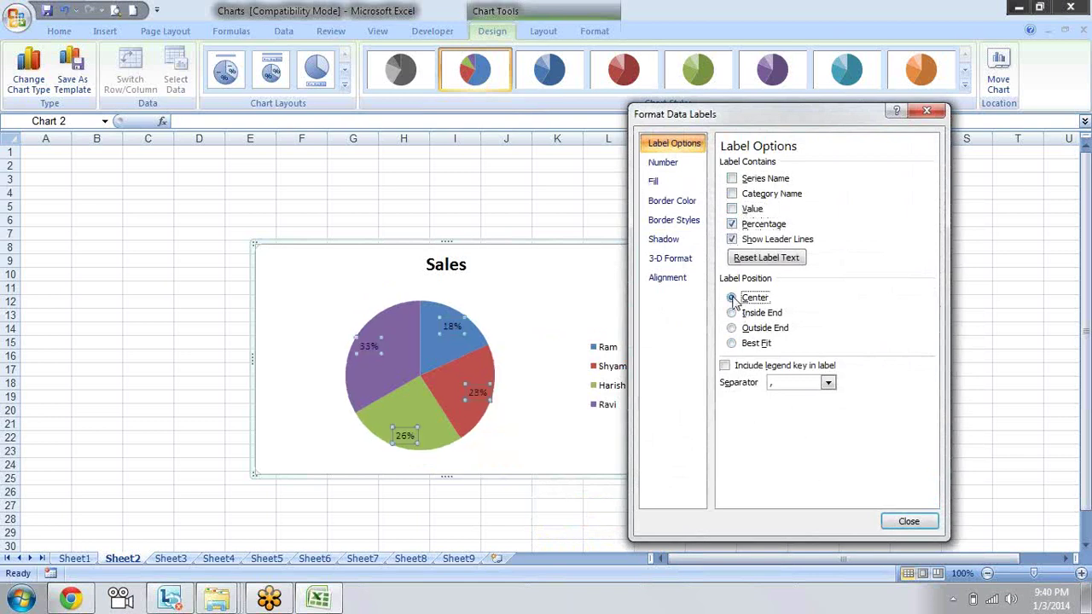
pyautogui.click(925, 520)
# Reposition the Sales pie chart on the sheet.
pyautogui.click(824, 334)
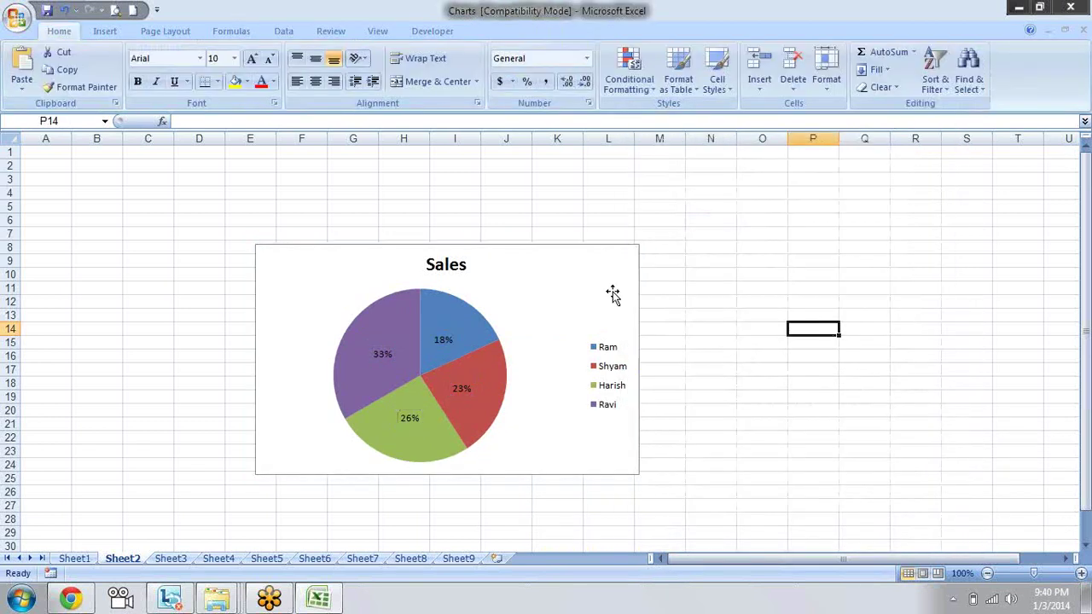
pyautogui.click(592, 247)
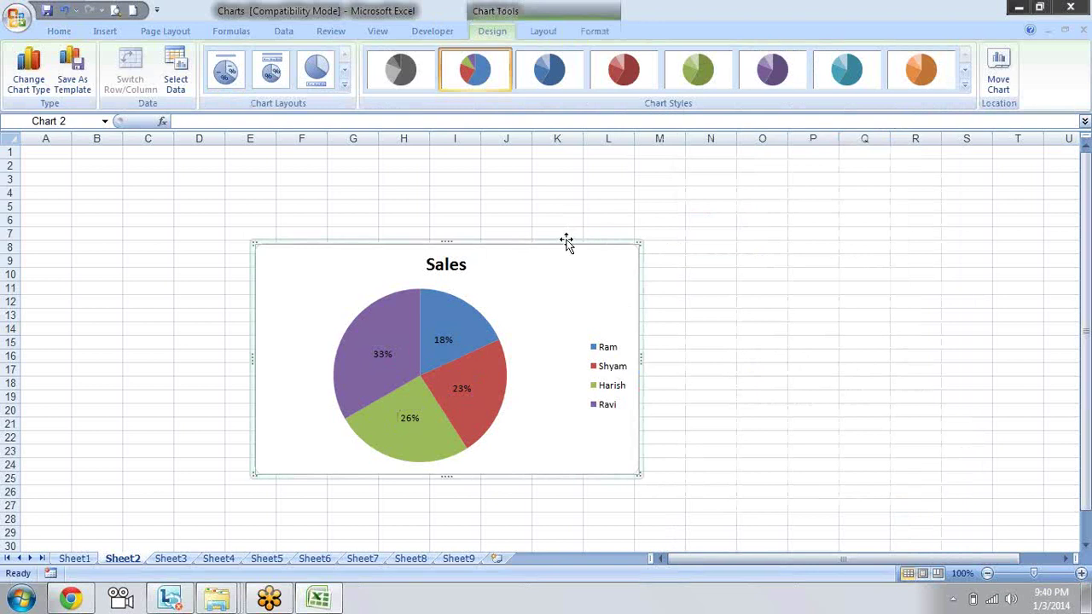
pyautogui.moveTo(566, 242); pyautogui.dragTo(607, 205)
pyautogui.click(537, 298)
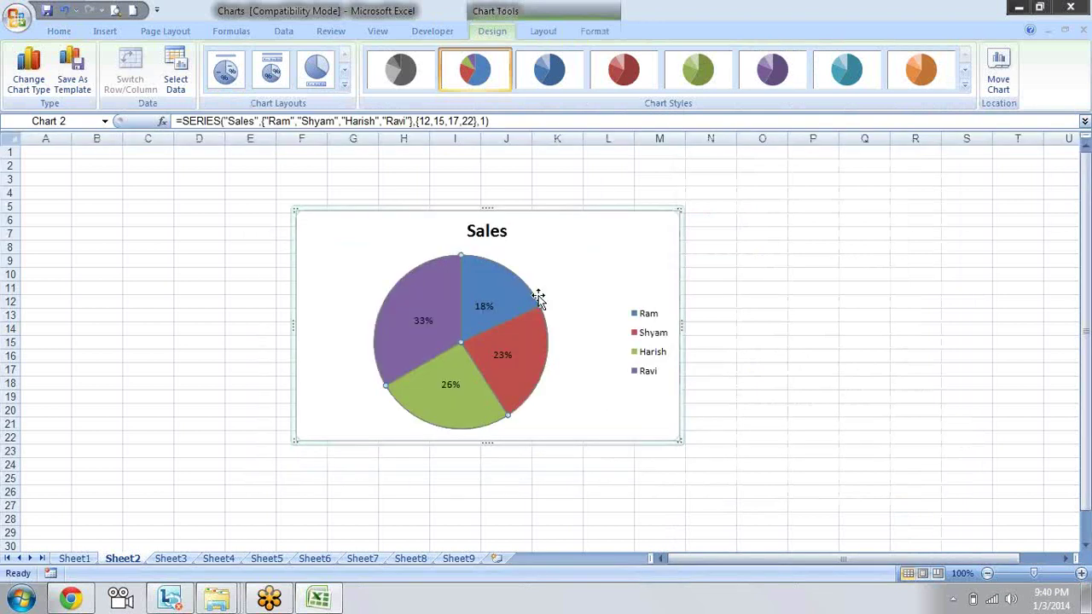
pyautogui.moveTo(628, 210)
pyautogui.mouseDown()
pyautogui.moveTo(549, 224)
pyautogui.moveTo(646, 221)
pyautogui.moveTo(625, 224)
pyautogui.mouseUp()
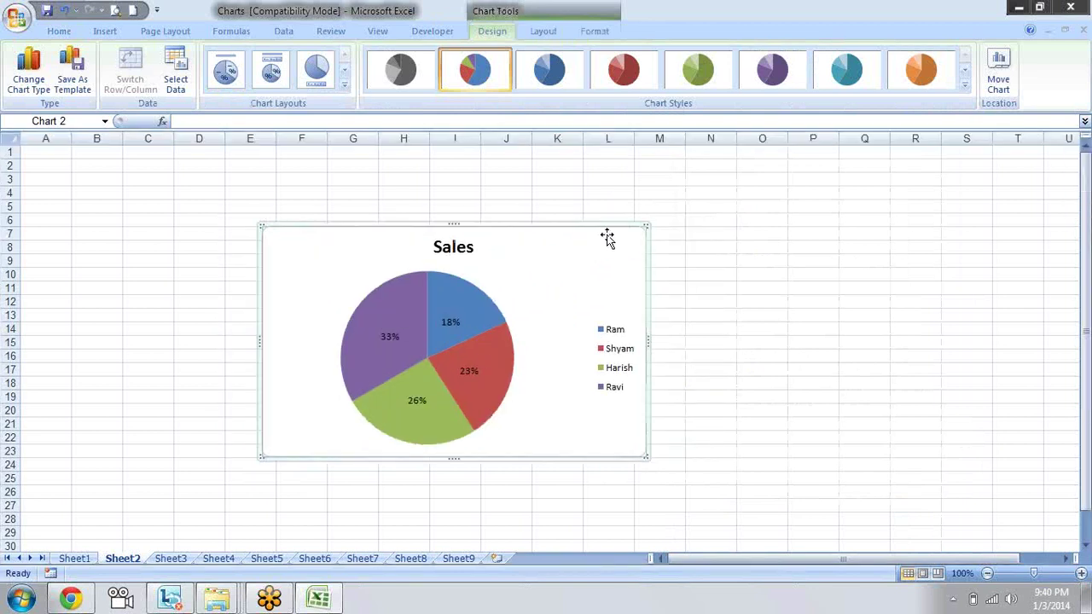
# Delete the existing Sales chart on Sheet3.
pyautogui.click(178, 558)
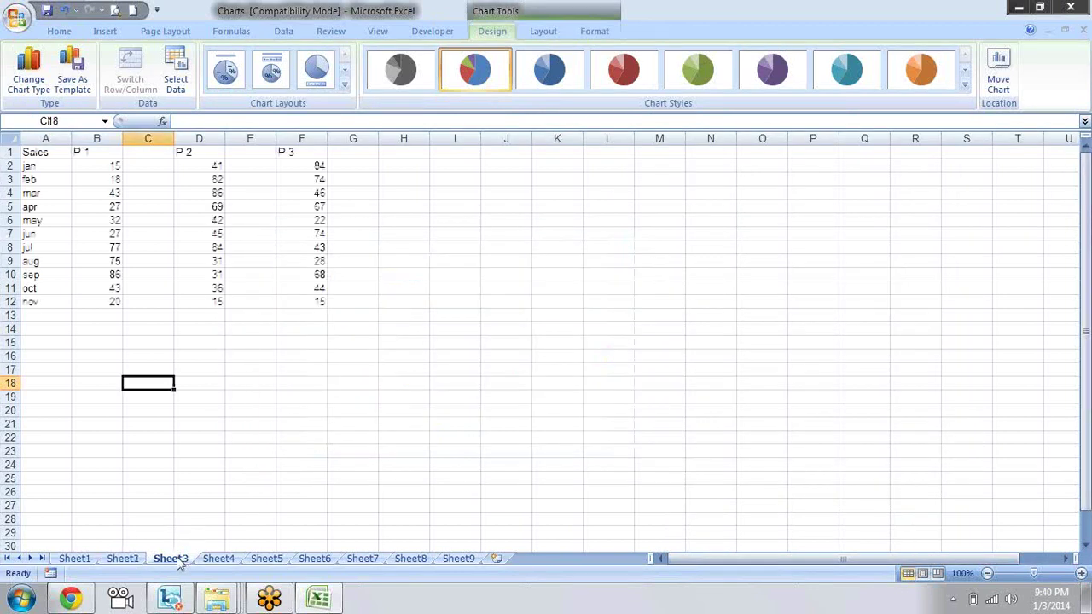
pyautogui.moveTo(286, 591)
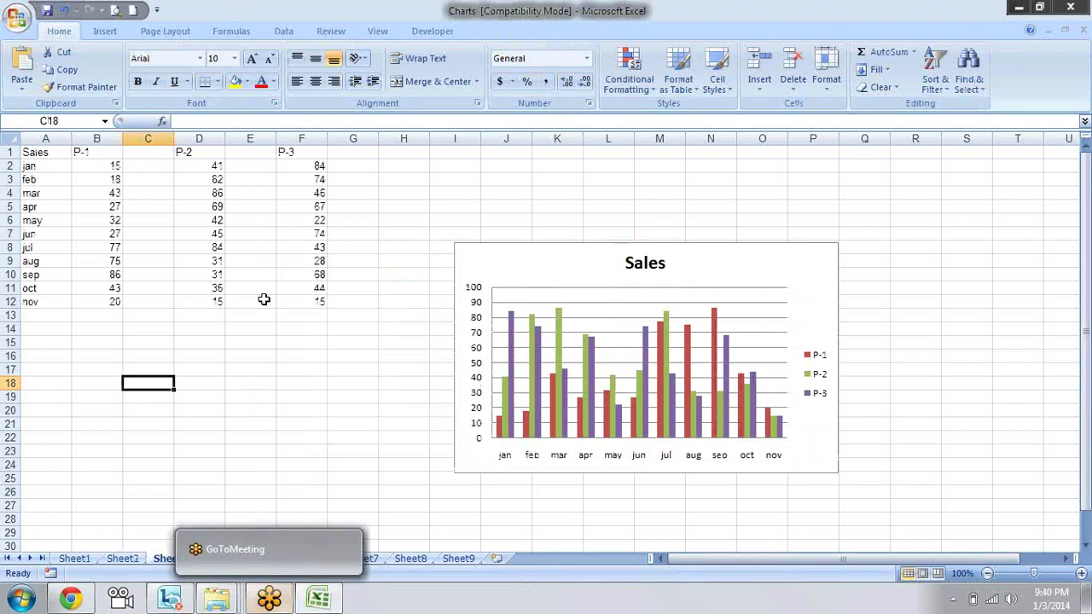
pyautogui.click(300, 371)
pyautogui.click(533, 264)
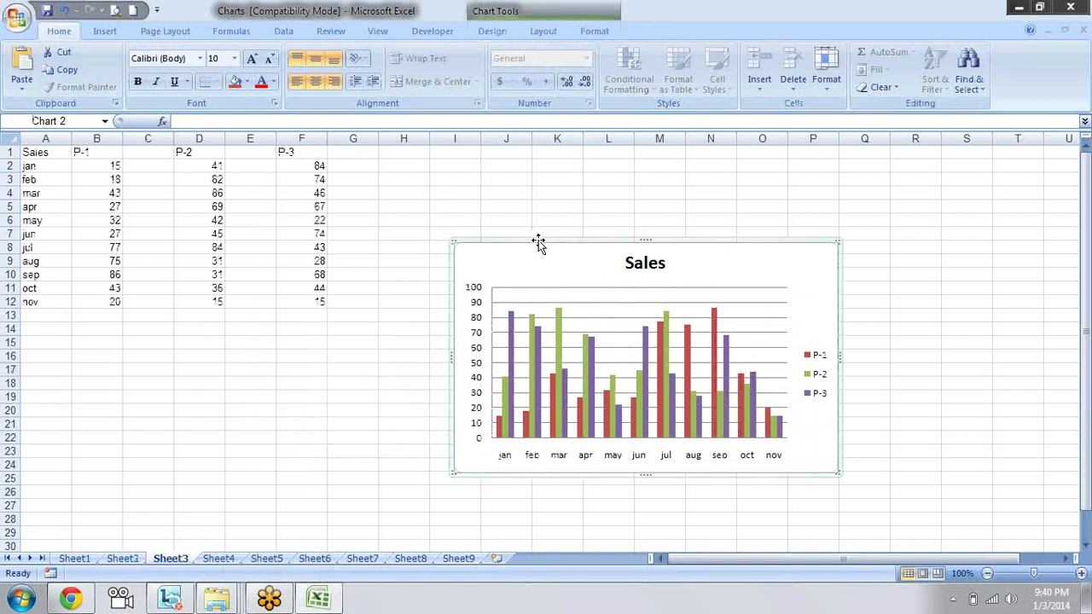
pyautogui.press('Delete')
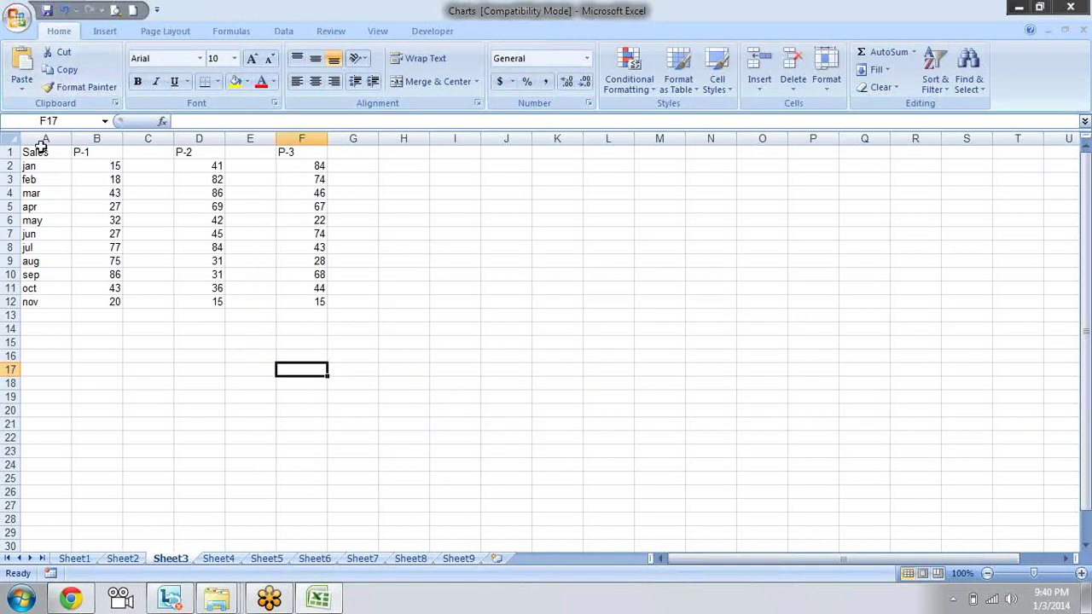
# Insert a clustered column chart of the Sales table A1:F12.
pyautogui.moveTo(41, 146); pyautogui.dragTo(298, 302)
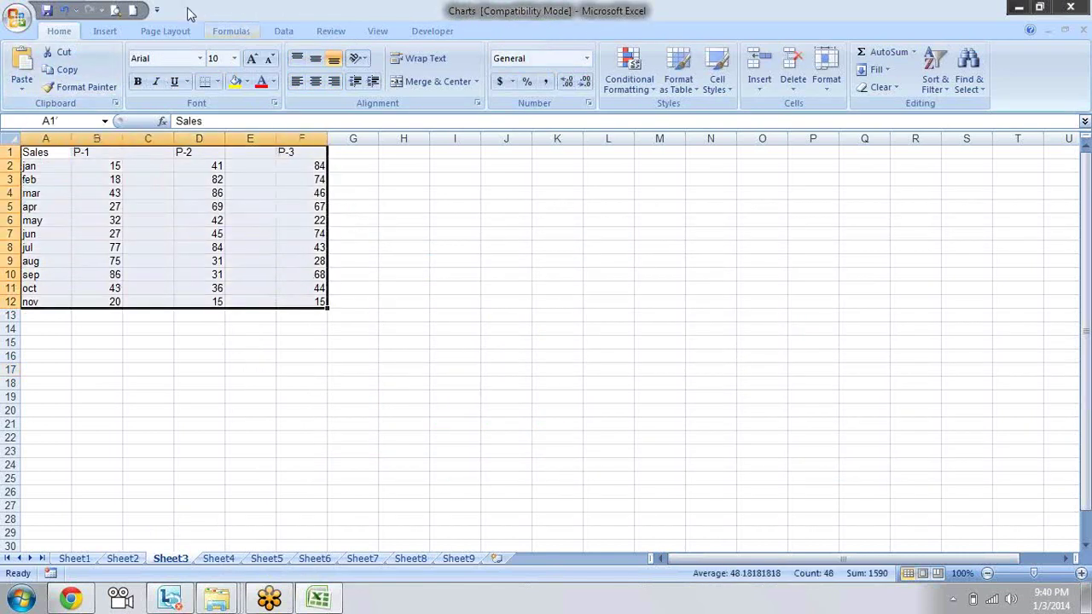
pyautogui.click(105, 31)
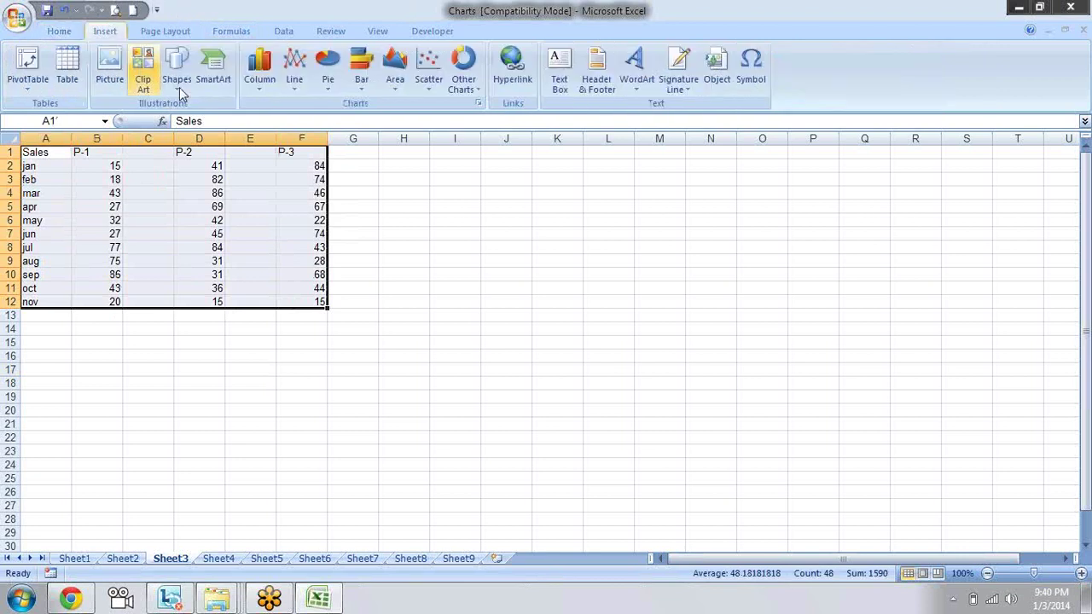
pyautogui.click(418, 274)
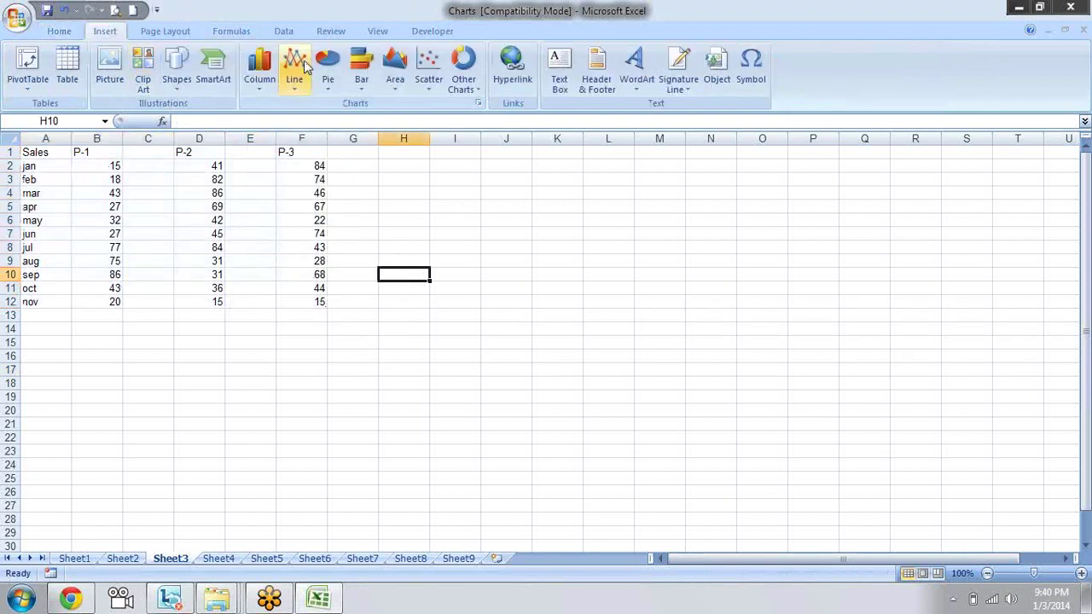
pyautogui.moveTo(43, 152)
pyautogui.mouseDown()
pyautogui.moveTo(301, 289)
pyautogui.moveTo(303, 302)
pyautogui.mouseUp()
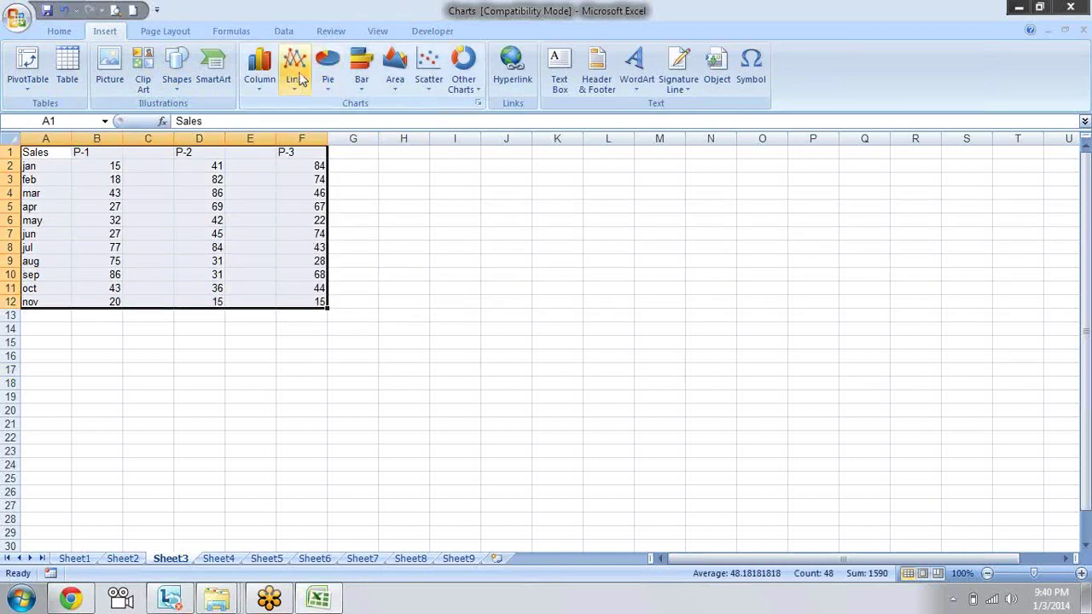
pyautogui.click(260, 75)
pyautogui.click(256, 136)
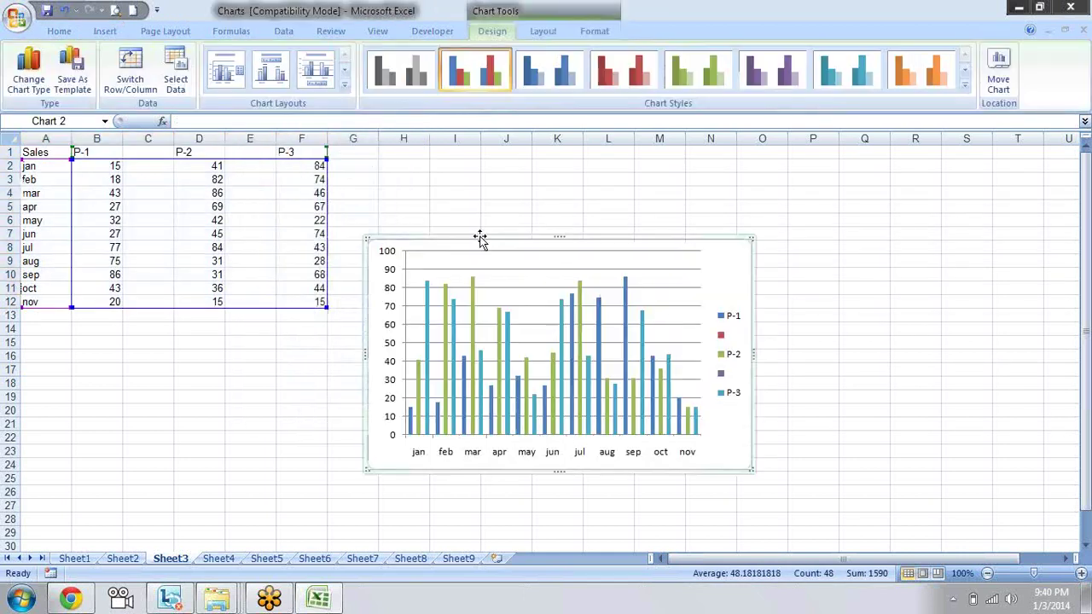
# Remove the blank legend entries, leaving P-1, P-2, P-3, then go to Sheet4.
pyautogui.click(723, 338)
pyautogui.click(723, 336)
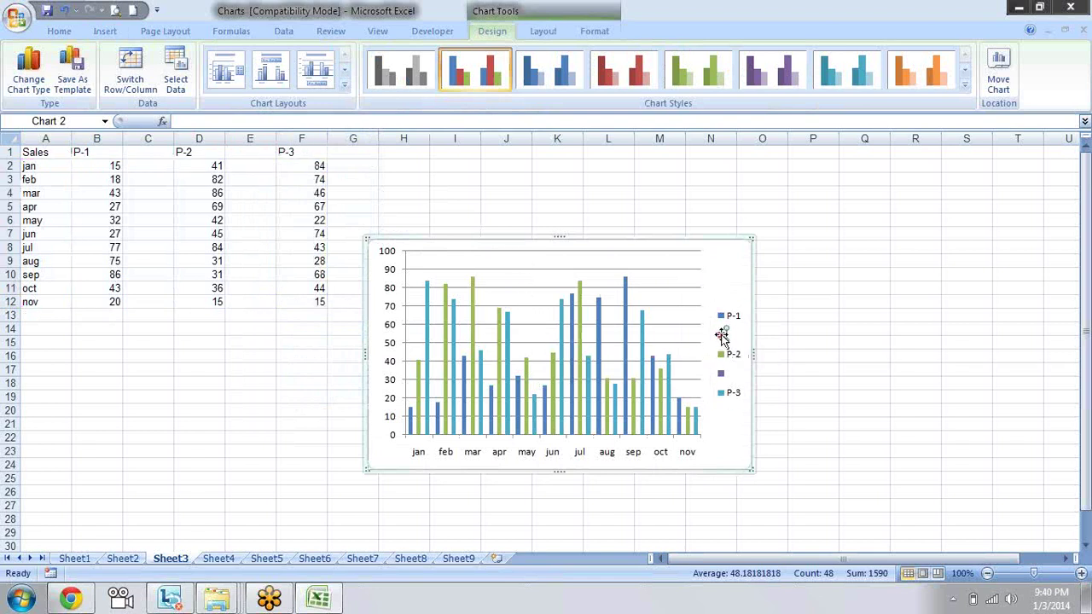
pyautogui.press('Delete')
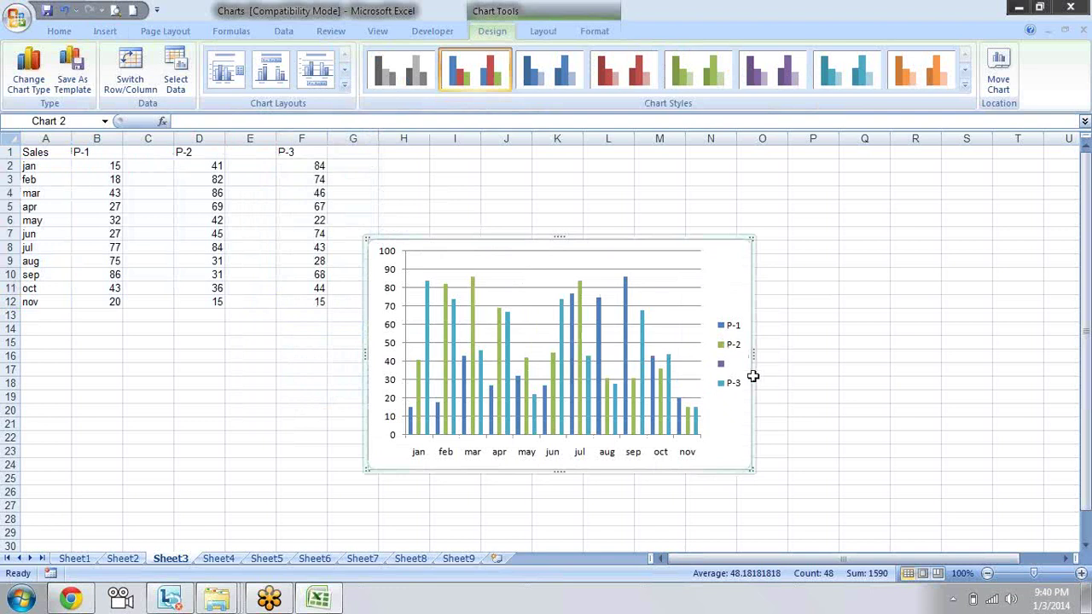
pyautogui.doubleClick(723, 365)
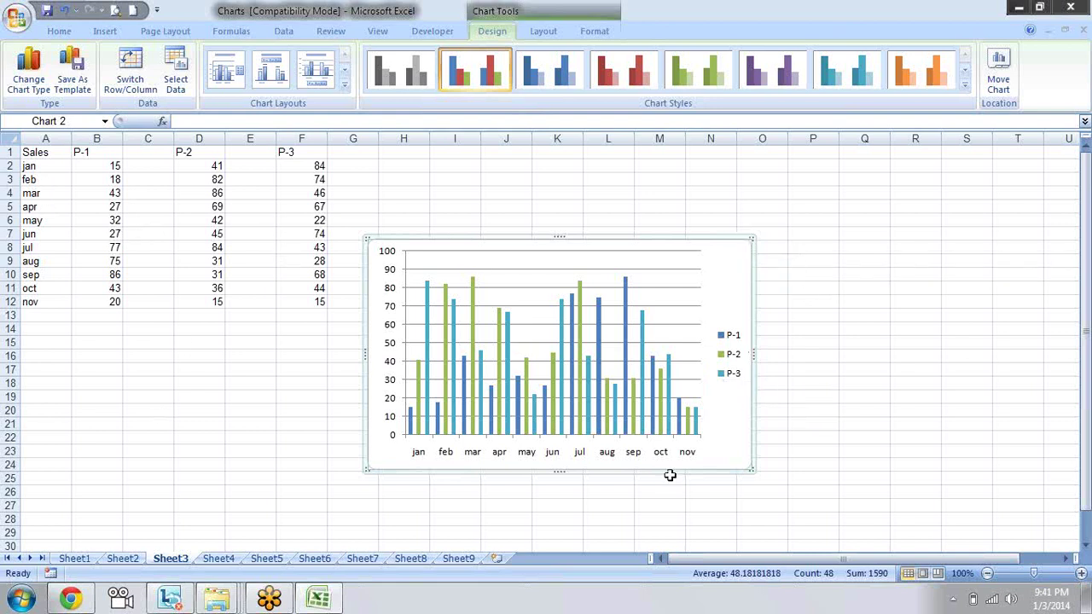
pyautogui.click(232, 557)
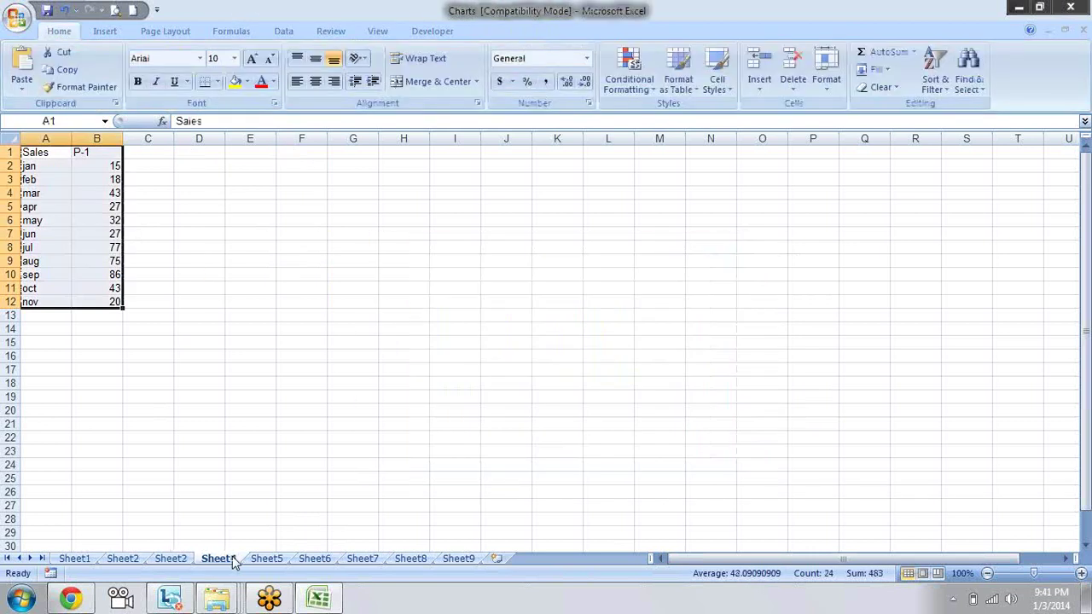
# Step through the P-2 and P-3 sheets to reach Sheet7's Sales column chart.
pyautogui.click(279, 562)
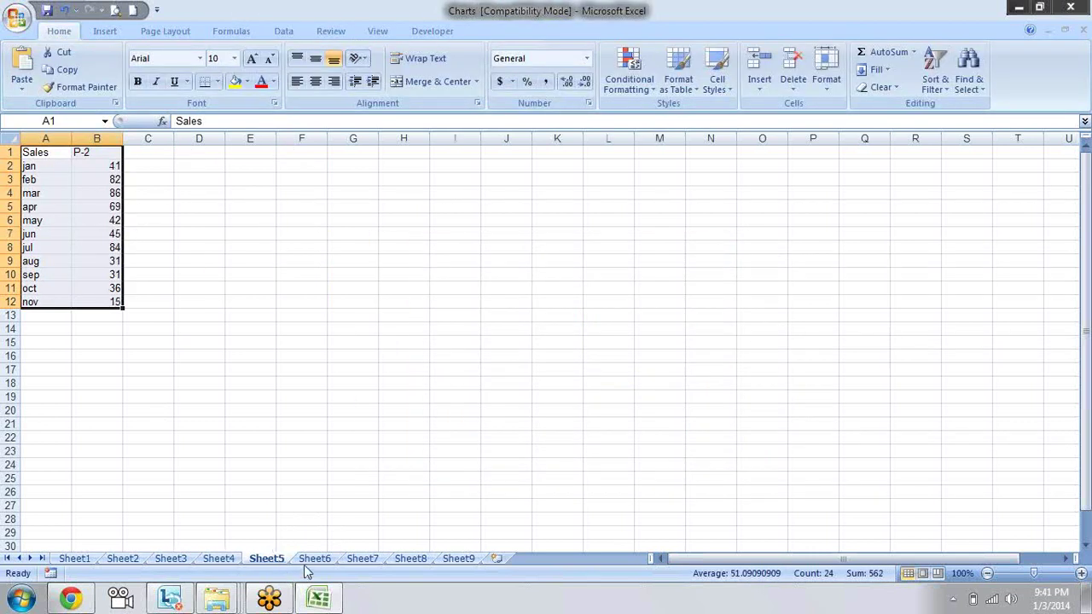
pyautogui.click(308, 562)
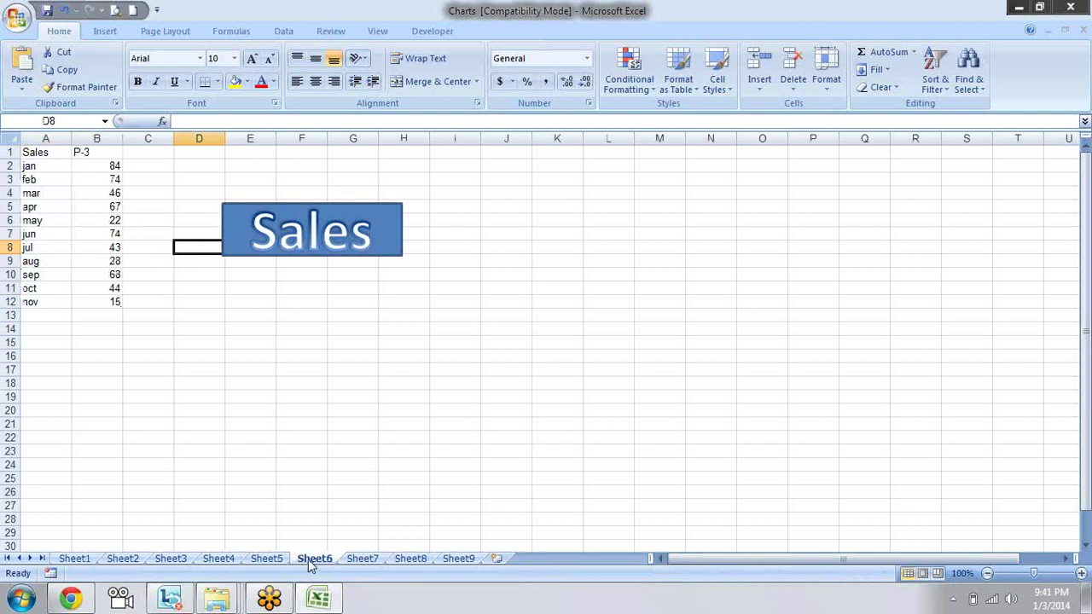
pyautogui.click(359, 559)
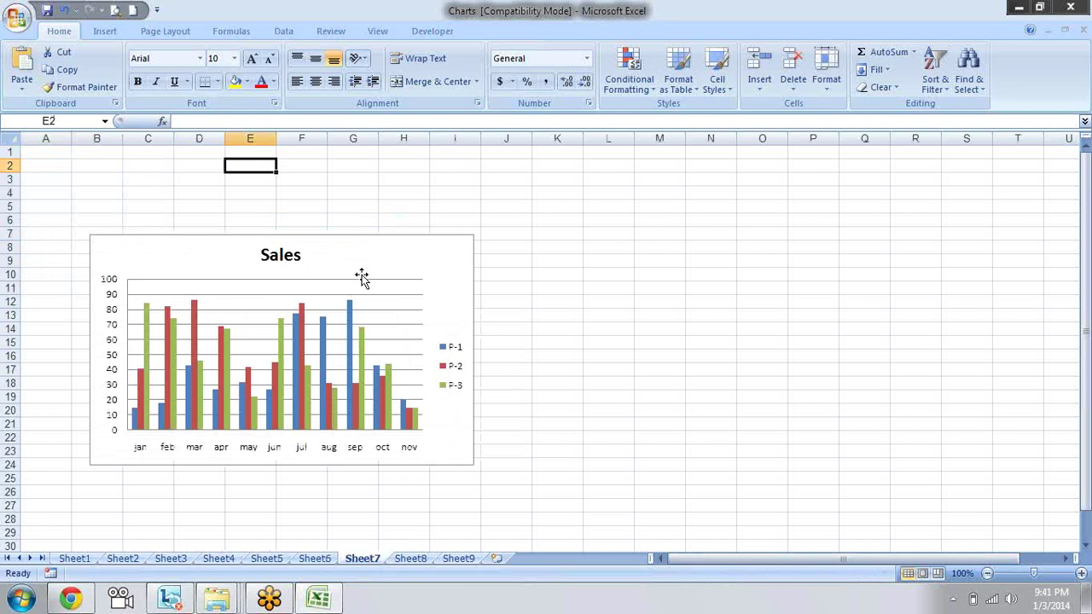
# Replace Sheet7's Sales chart with an empty 2-D clustered column chart.
pyautogui.click(390, 242)
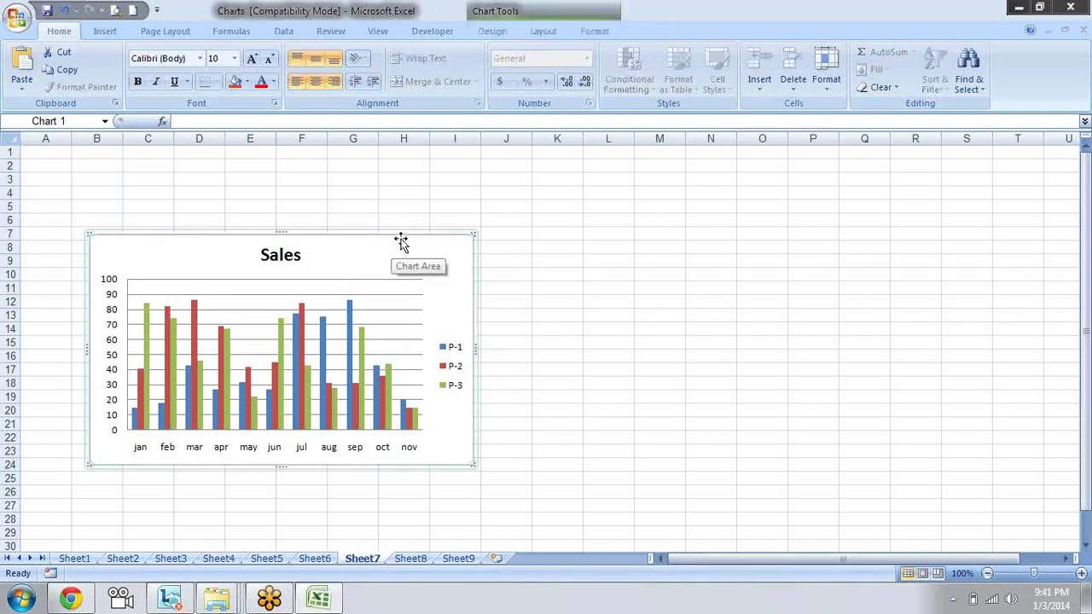
pyautogui.press('Delete')
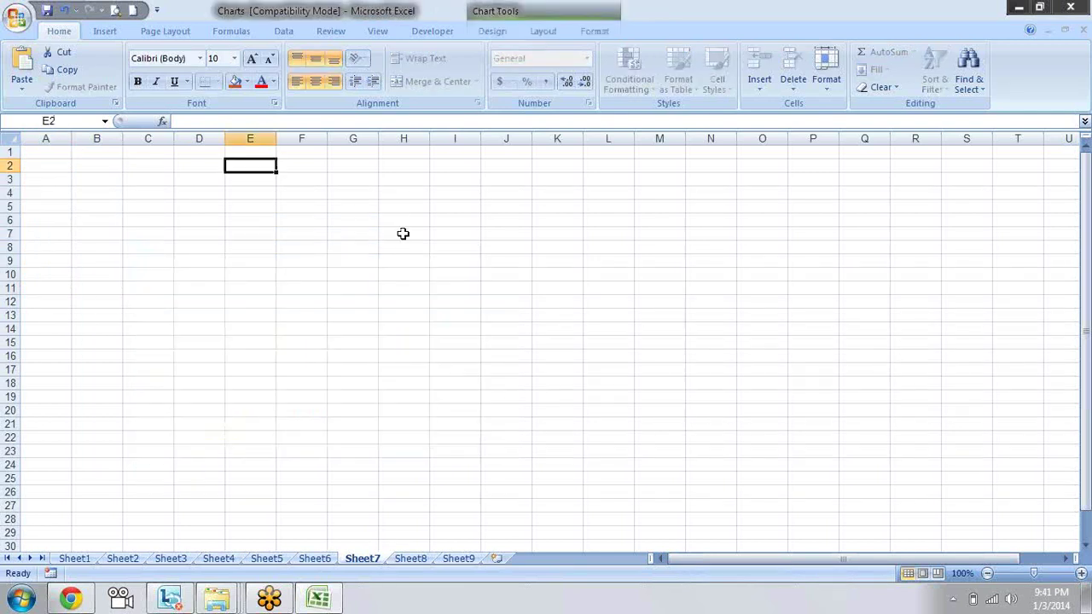
pyautogui.click(105, 31)
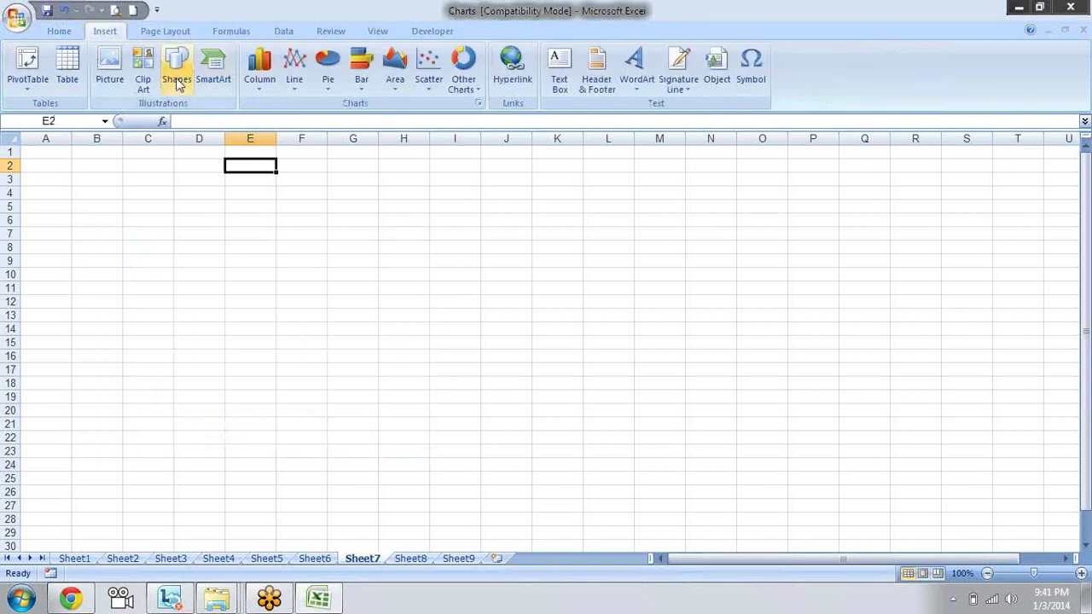
pyautogui.click(259, 81)
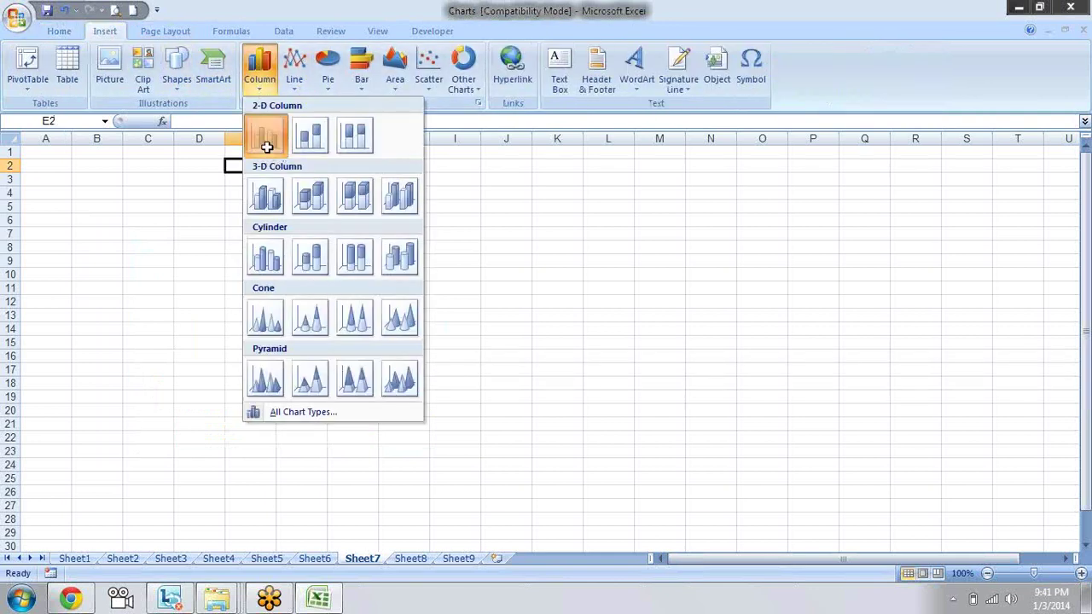
pyautogui.click(264, 141)
# Cancel the accidental move prompt, keeping the new chart in place.
pyautogui.rightClick(495, 300)
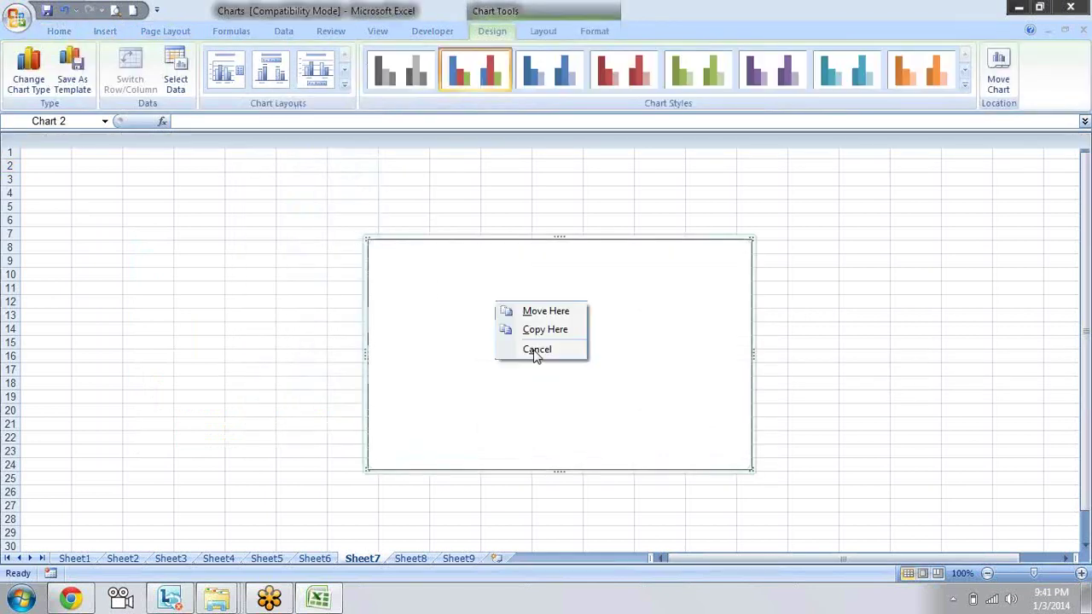
pyautogui.click(466, 392)
pyautogui.rightClick(467, 395)
pyautogui.click(467, 399)
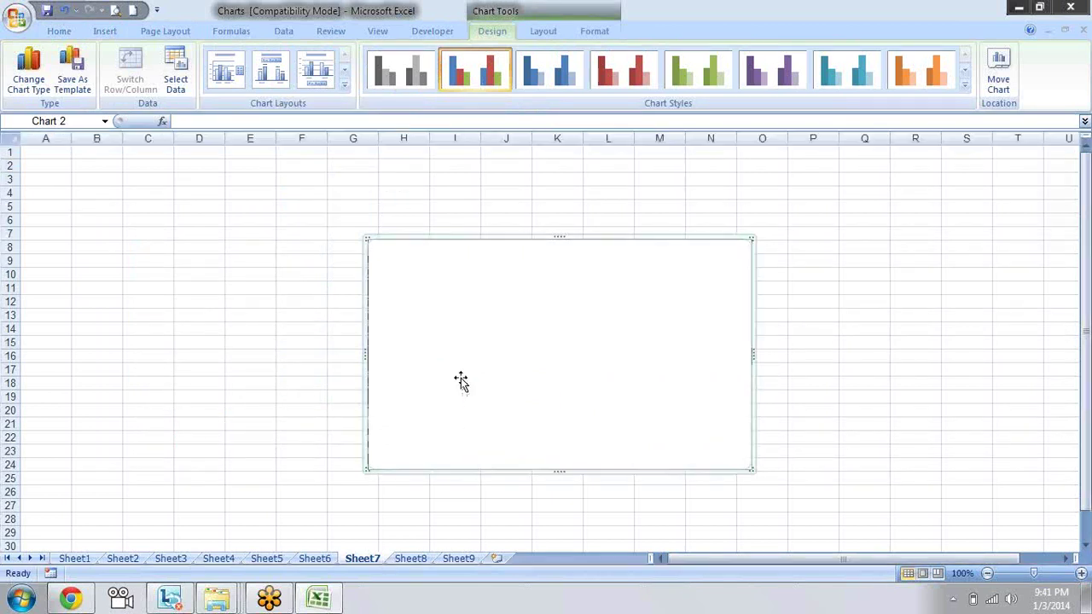
pyautogui.click(532, 36)
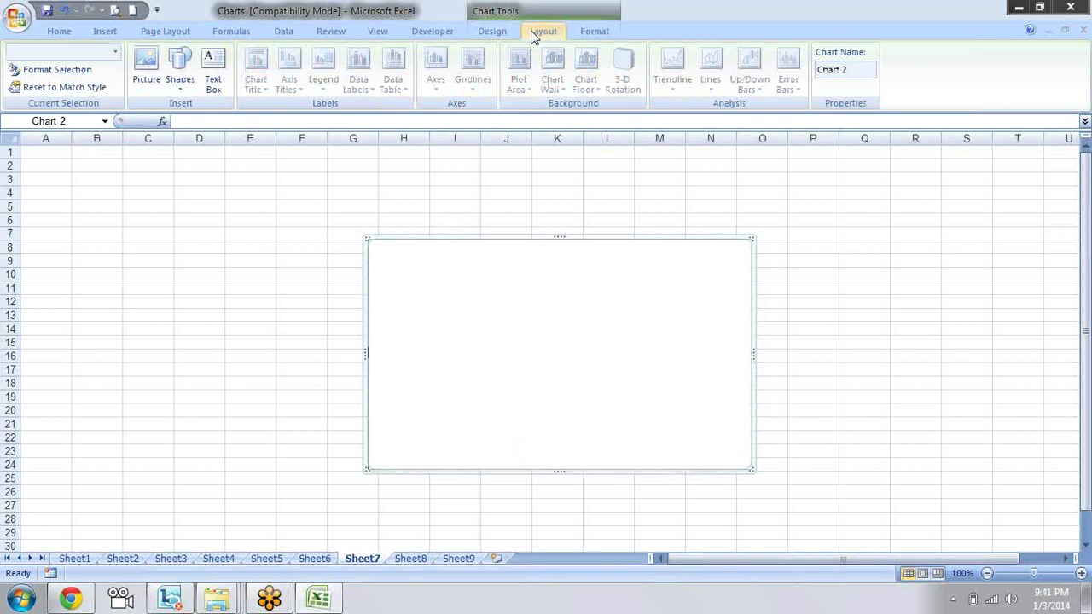
pyautogui.click(284, 32)
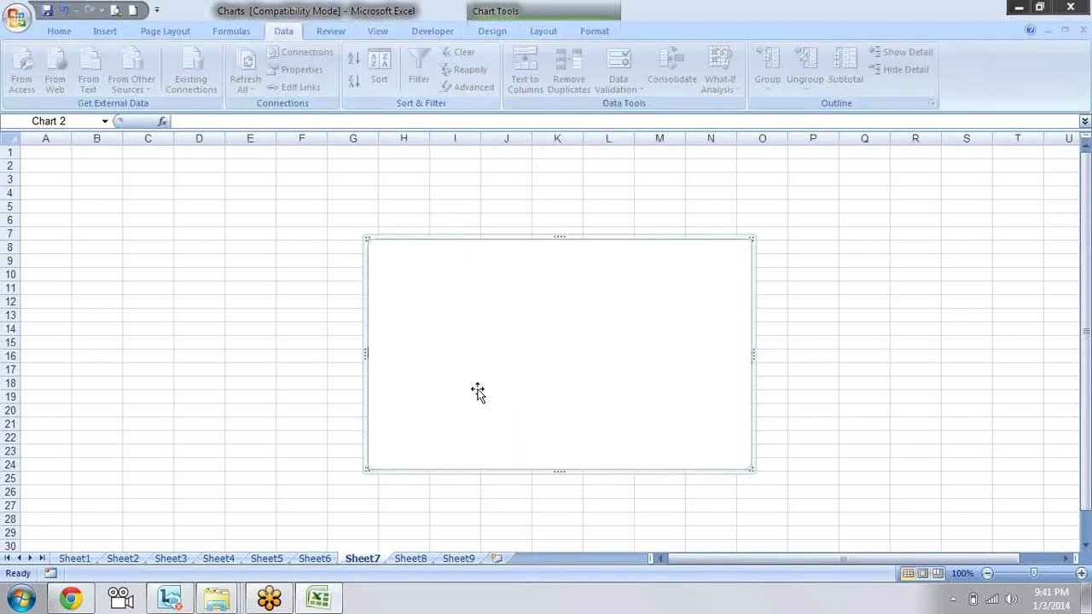
# Add a P-1 series named from Sheet4!B1 with values Sheet4!B2:B12.
pyautogui.rightClick(481, 359)
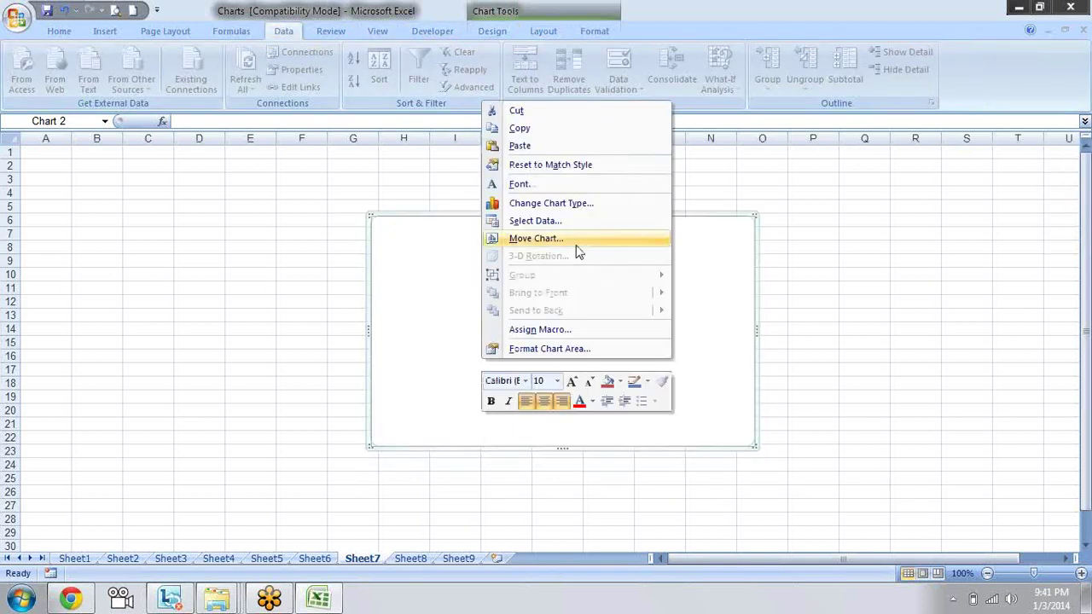
pyautogui.click(561, 224)
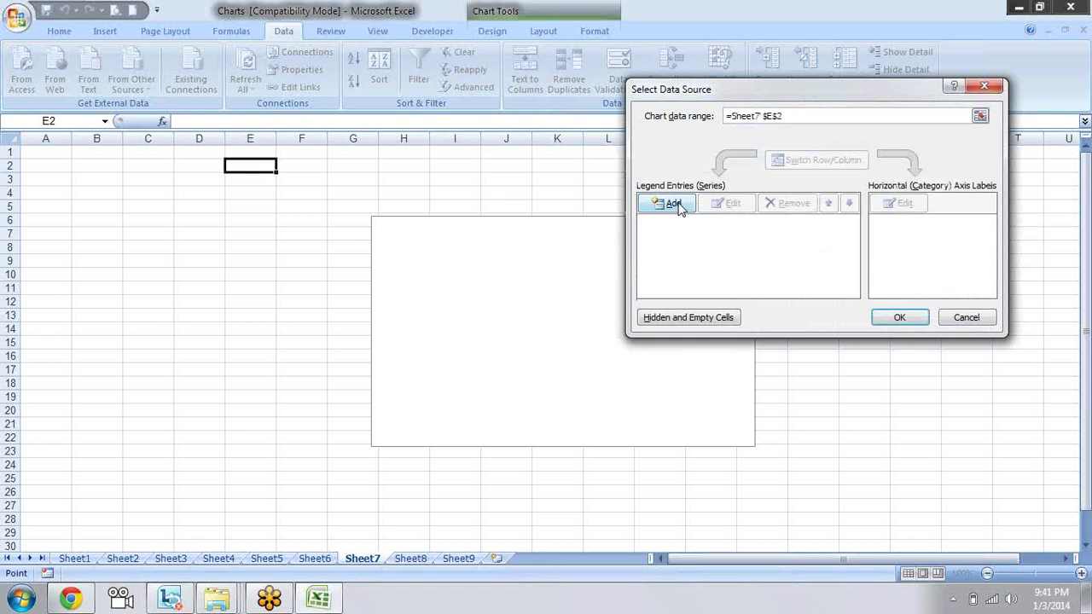
pyautogui.click(678, 207)
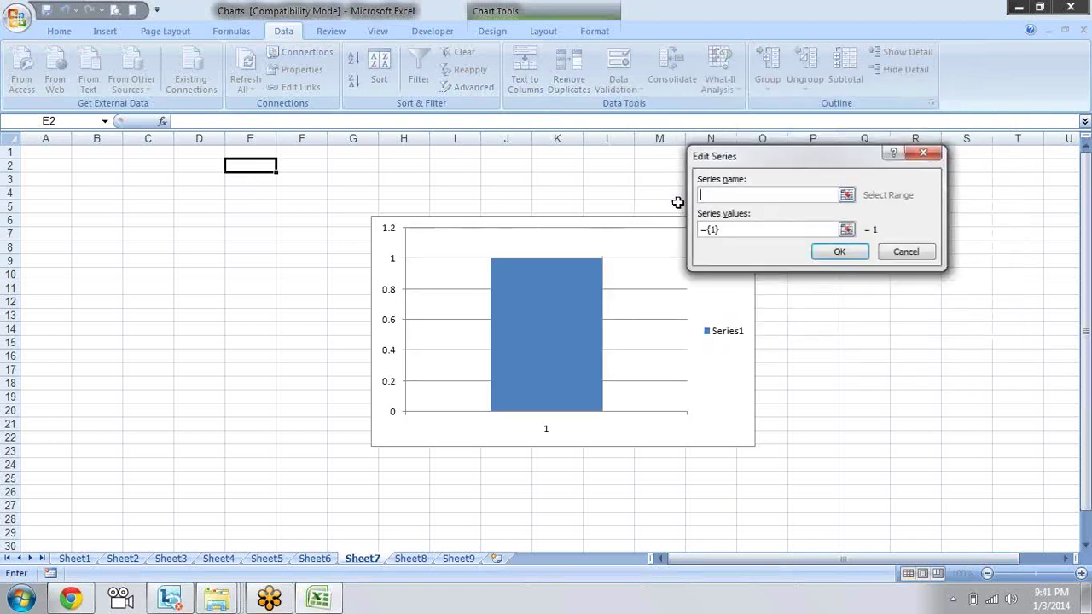
pyautogui.click(219, 560)
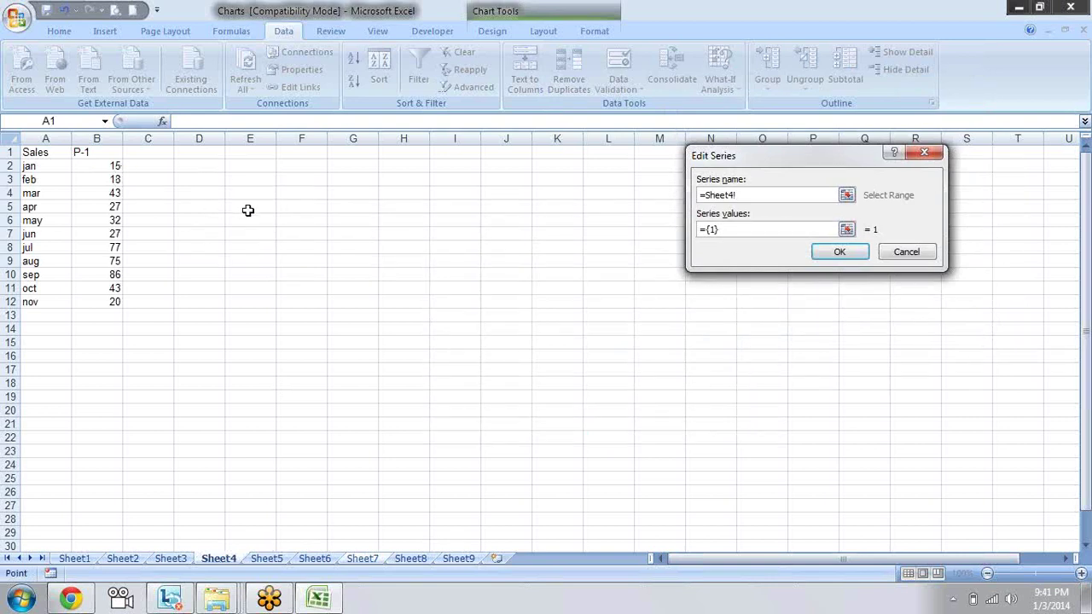
pyautogui.click(99, 149)
pyautogui.click(728, 228)
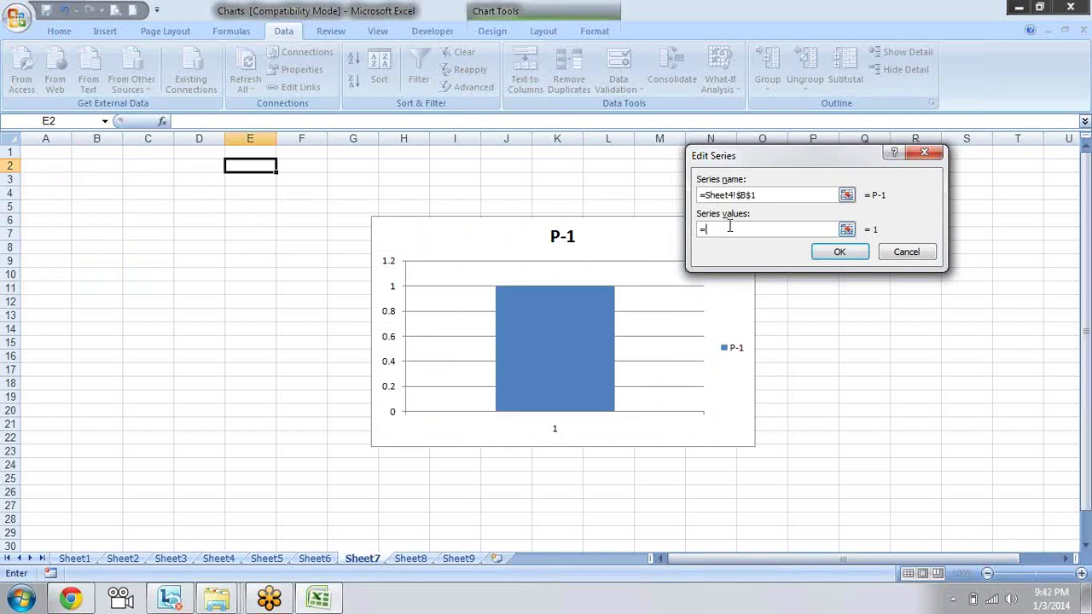
pyautogui.click(220, 558)
pyautogui.moveTo(120, 165); pyautogui.dragTo(99, 301)
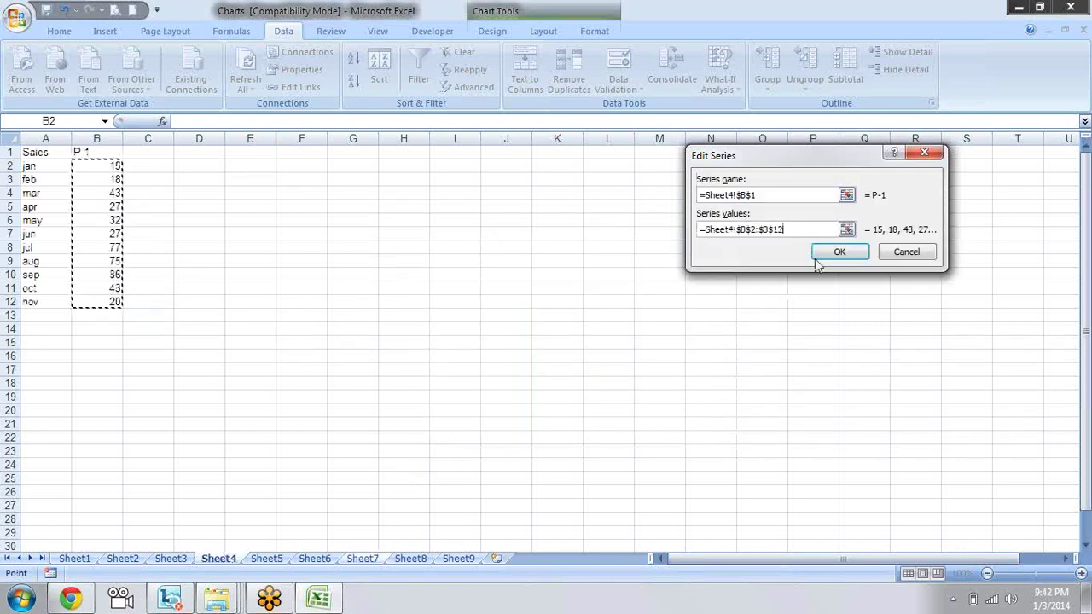
pyautogui.click(827, 252)
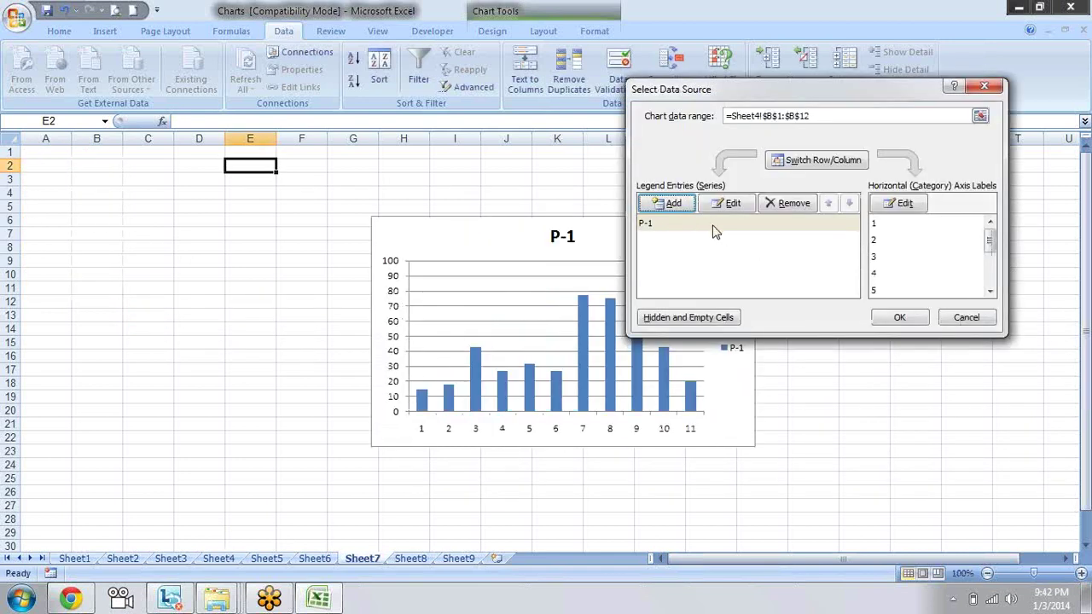
# Add a P-2 series named from Sheet5!B1 with values Sheet5!B2:B12.
pyautogui.click(683, 205)
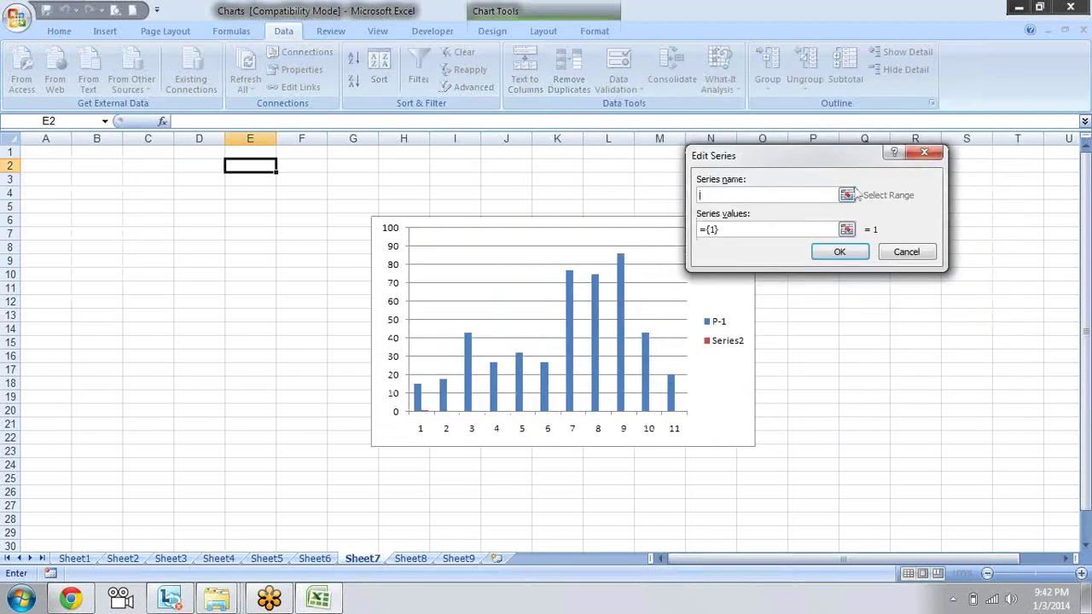
pyautogui.click(846, 195)
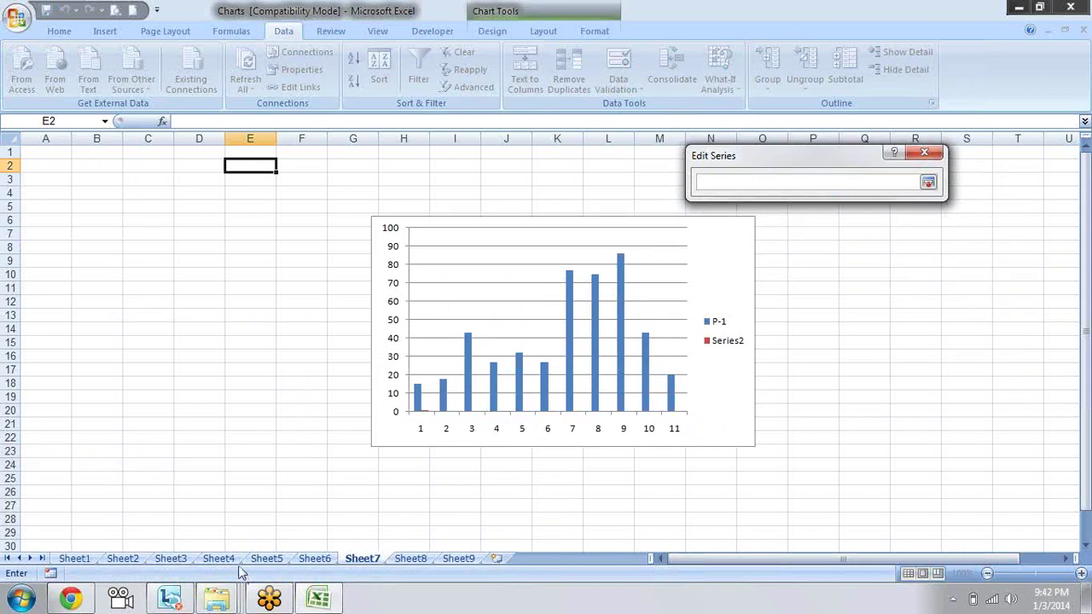
pyautogui.click(266, 559)
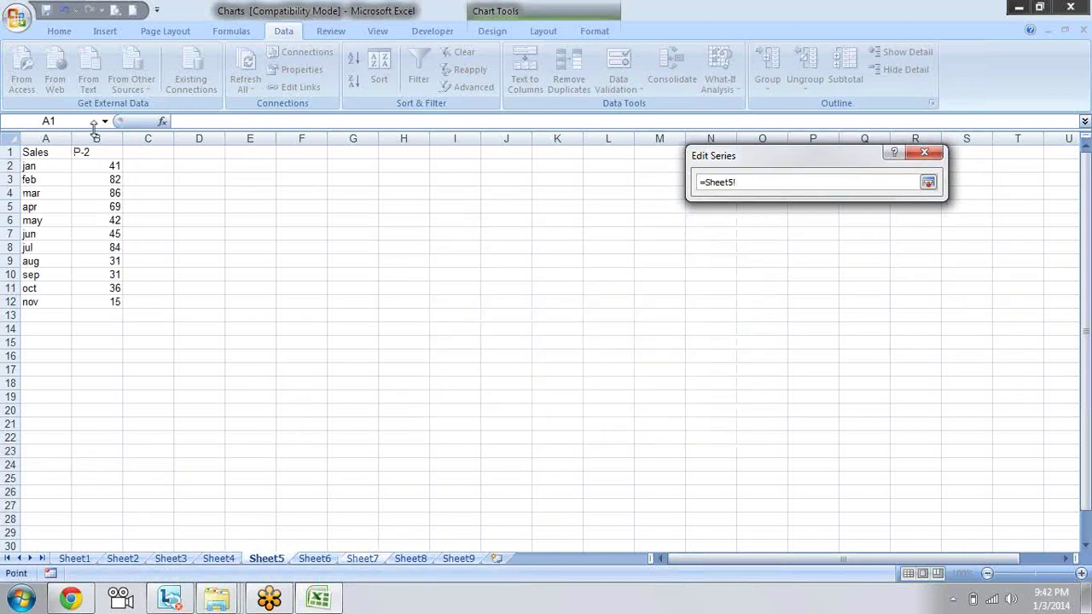
pyautogui.click(91, 152)
pyautogui.press('Return')
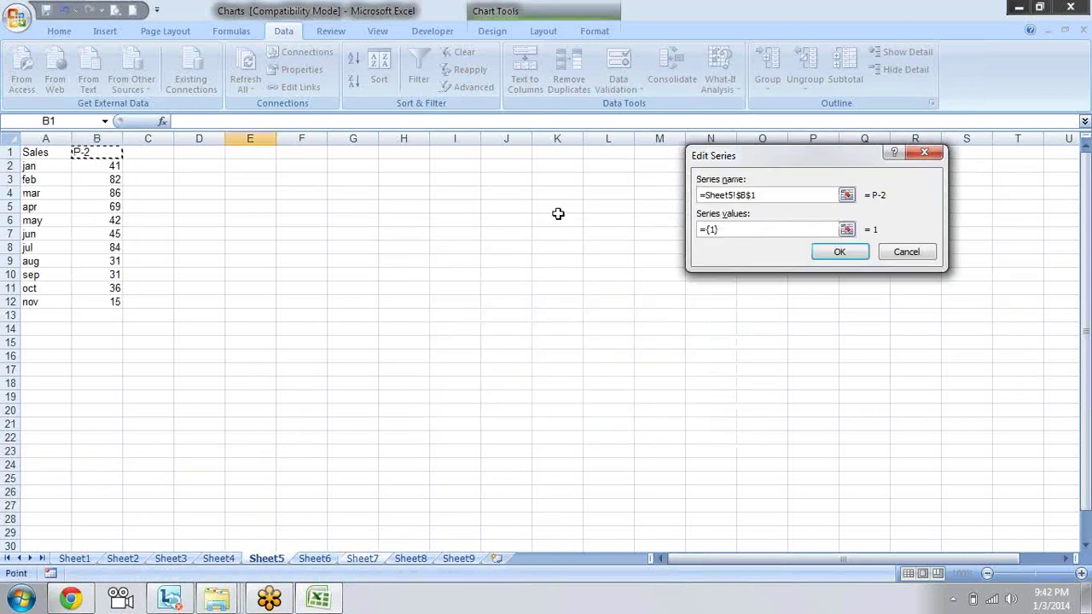
pyautogui.click(730, 228)
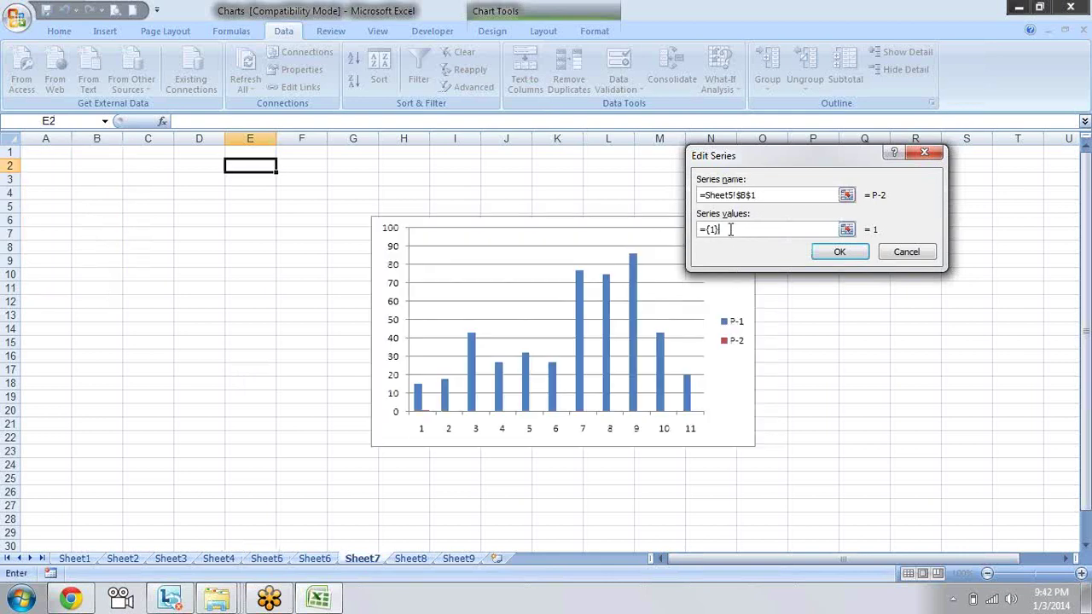
pyautogui.click(268, 558)
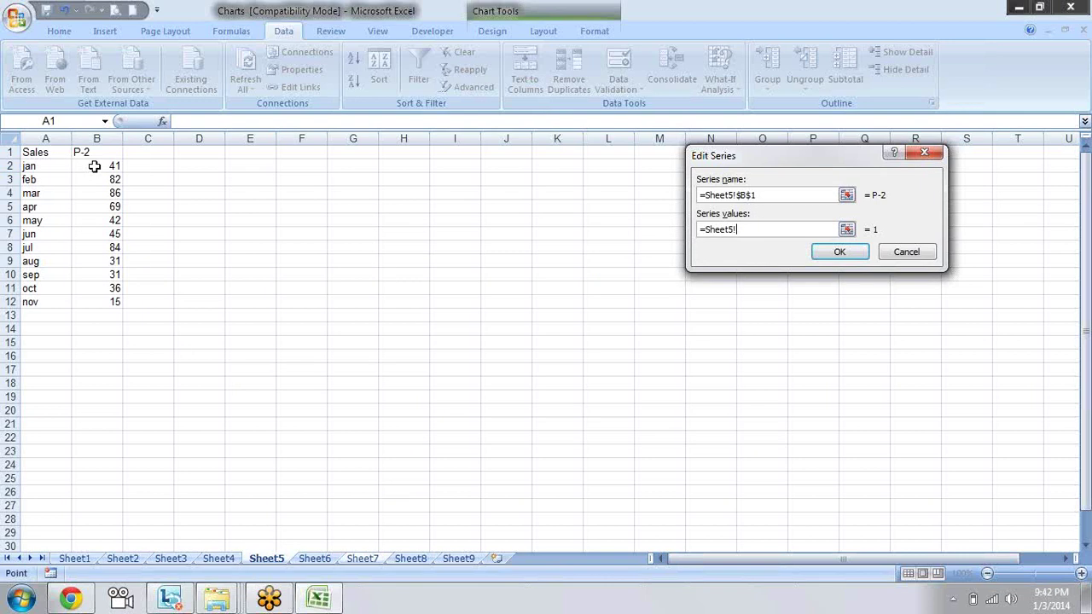
pyautogui.moveTo(91, 167); pyautogui.dragTo(90, 302)
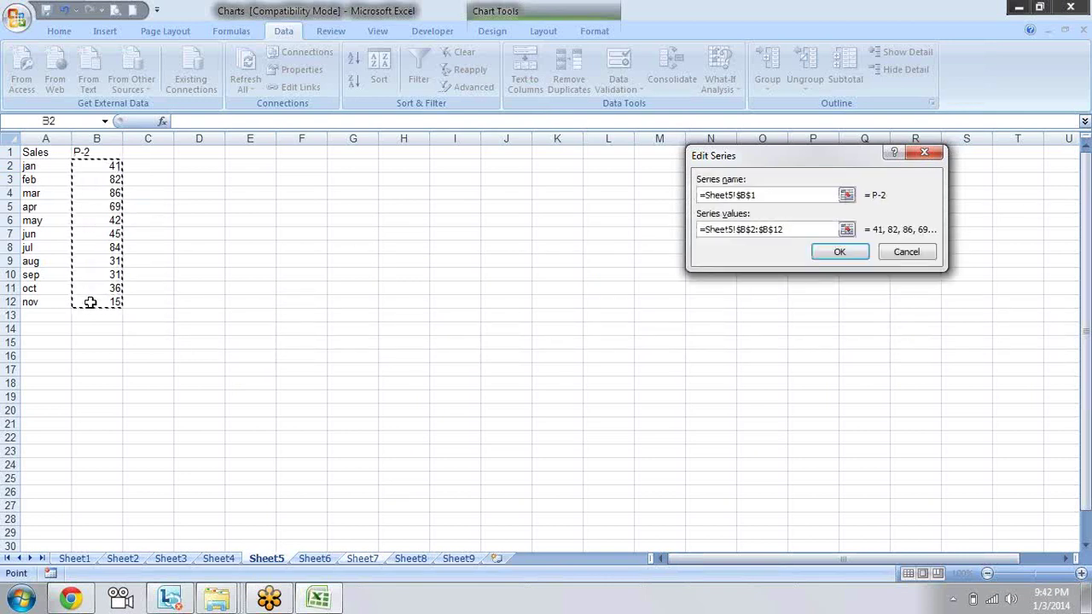
pyautogui.press('Return')
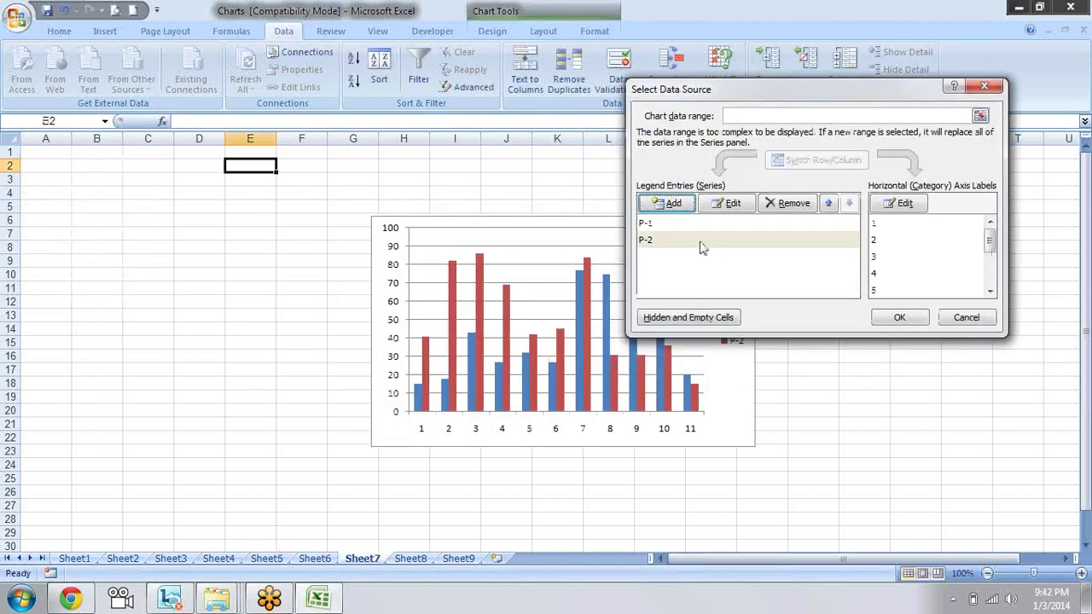
# Add a P-3 series named from Sheet6!B1 with values Sheet6!B2:B12.
pyautogui.click(671, 203)
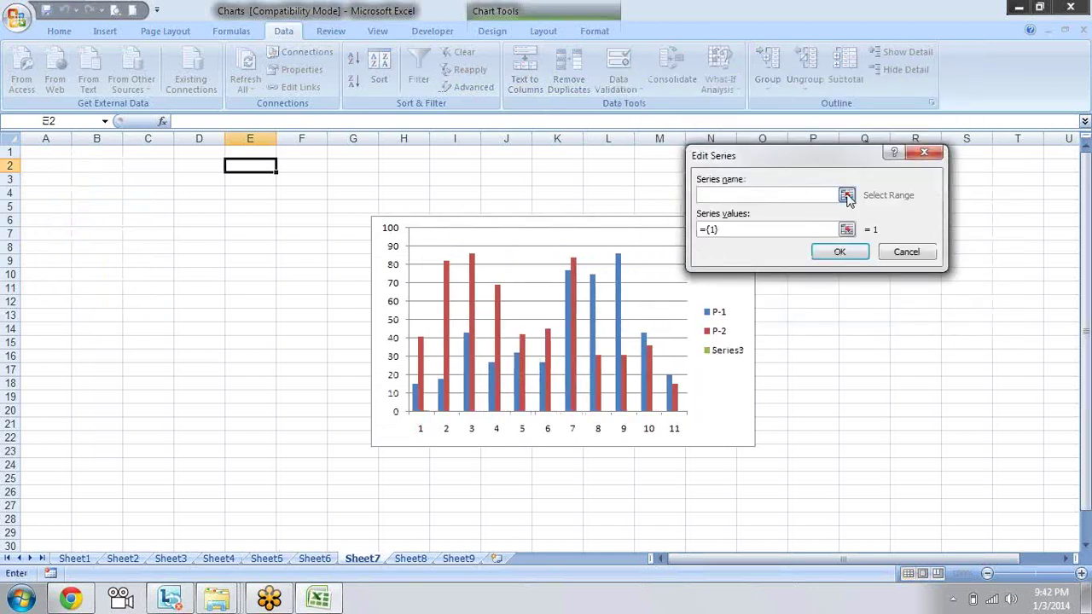
pyautogui.click(847, 196)
pyautogui.click(314, 558)
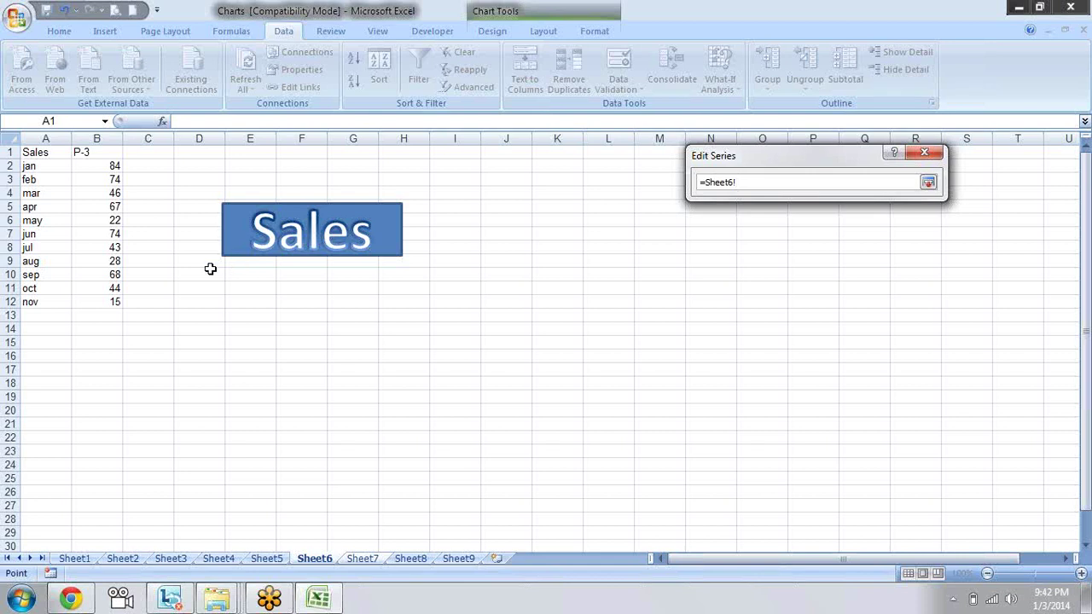
pyautogui.click(107, 152)
pyautogui.press('Return')
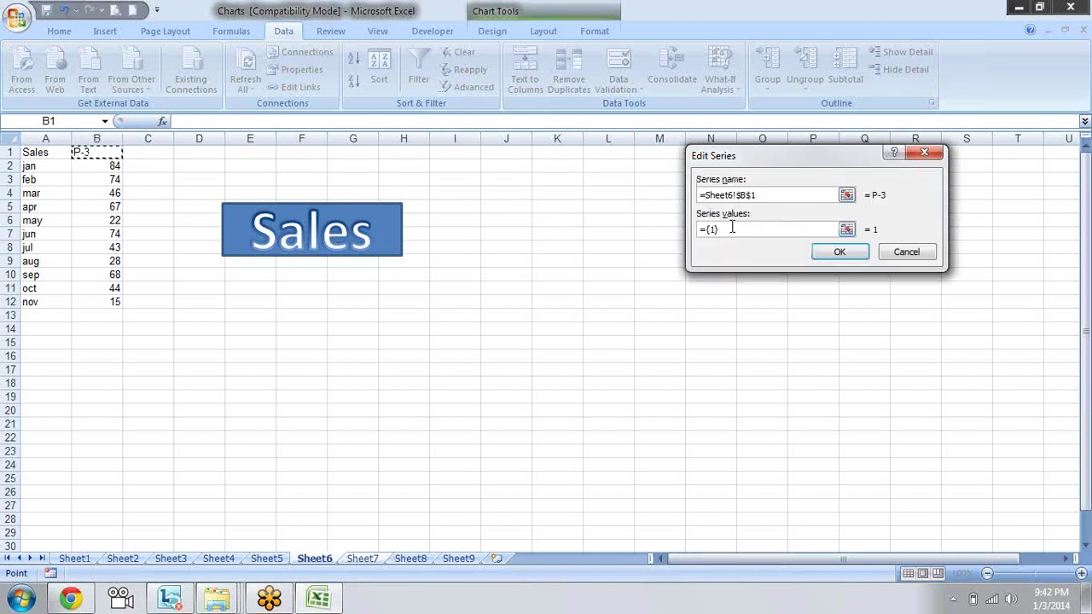
pyautogui.click(732, 228)
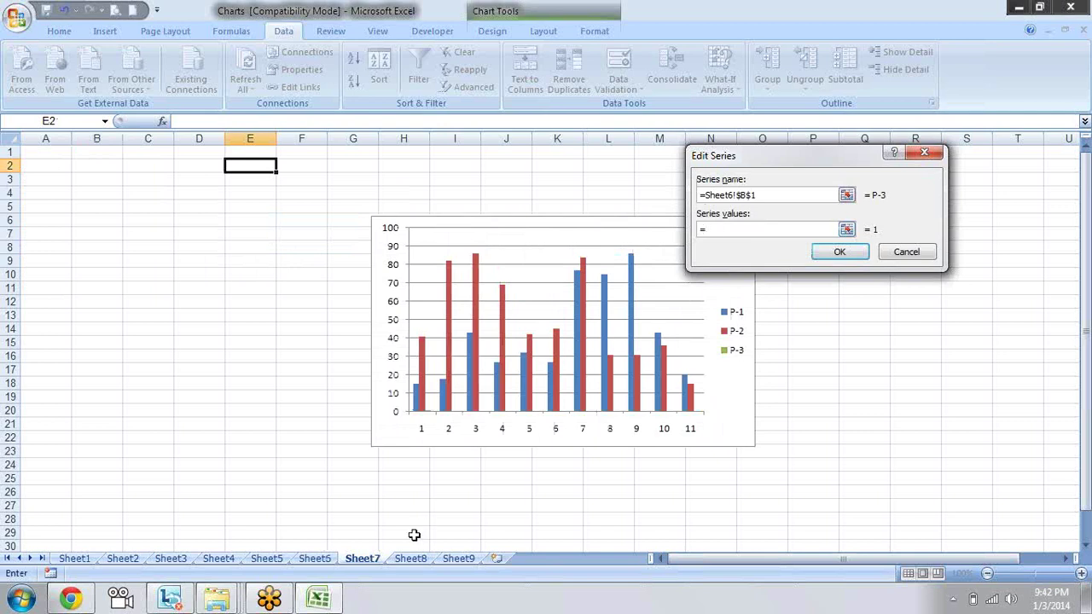
pyautogui.click(315, 559)
pyautogui.click(108, 165)
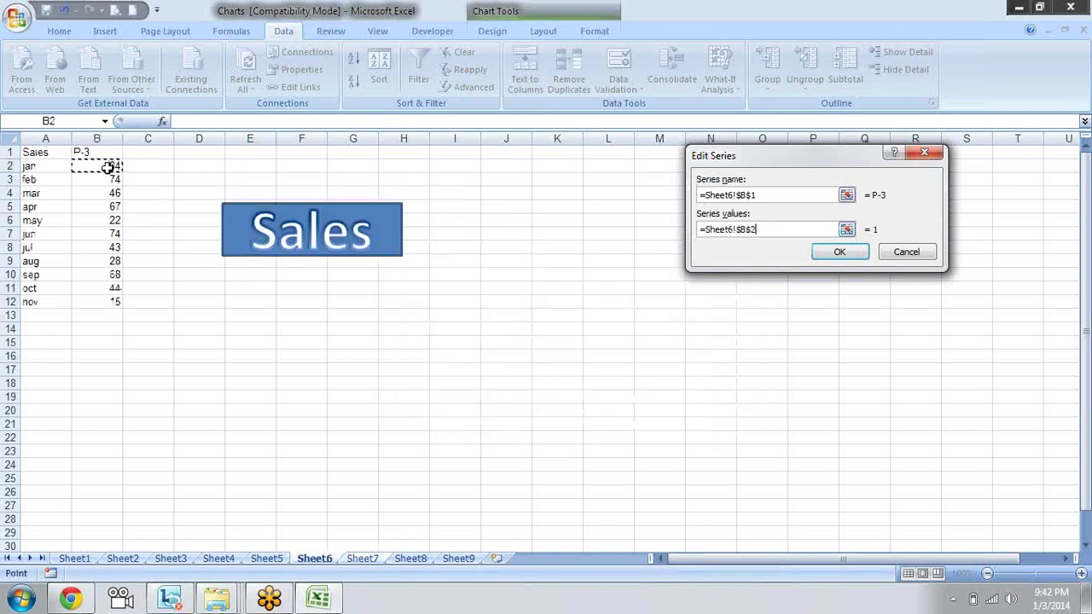
pyautogui.moveTo(108, 166); pyautogui.dragTo(105, 296)
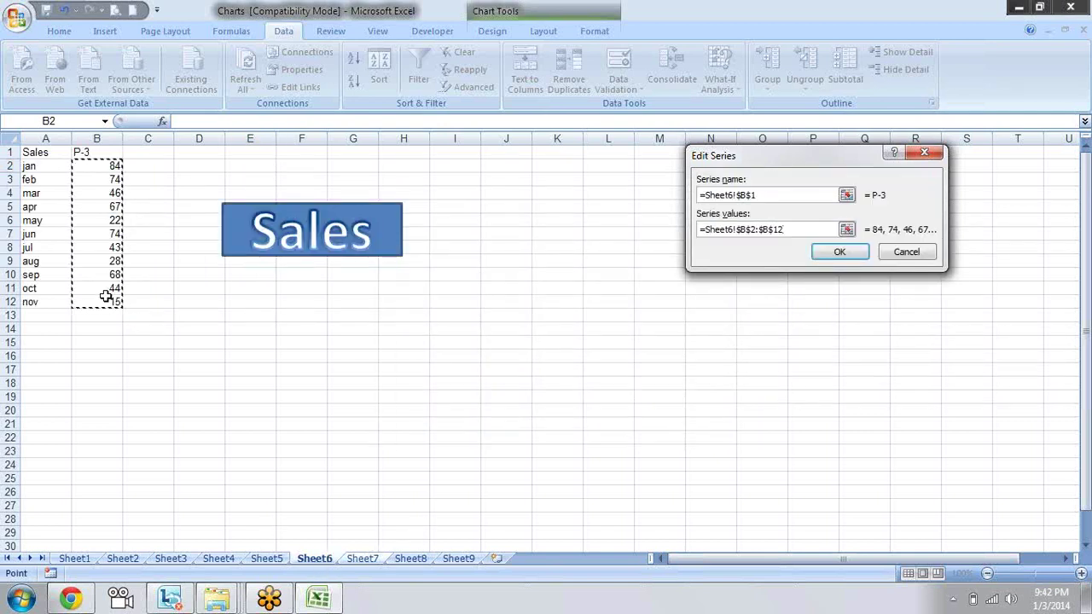
pyautogui.press('Return')
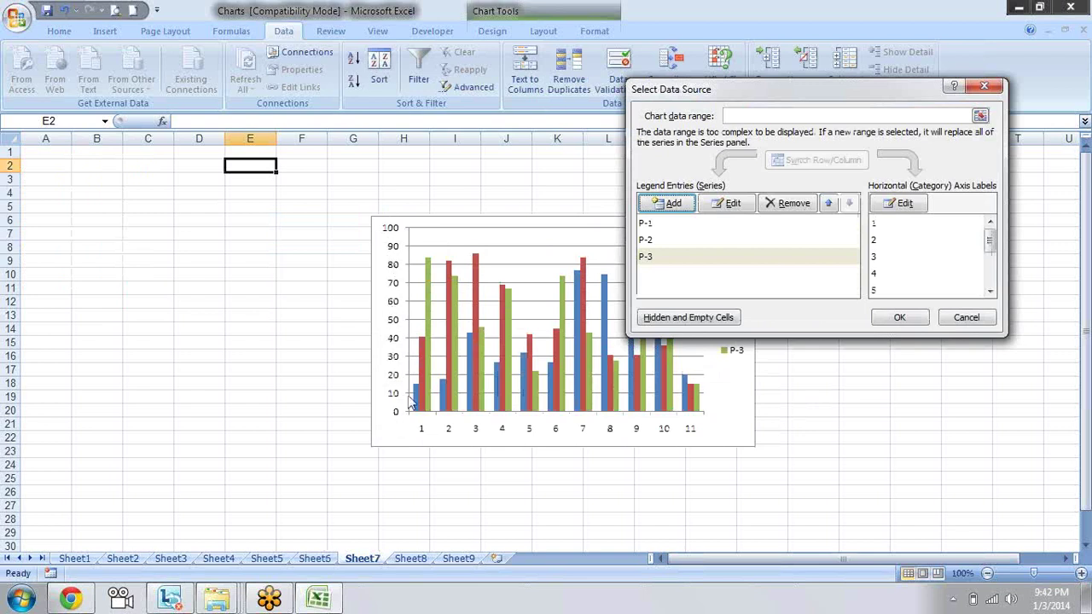
# Use the month names in Sheet6!A2:A12 (jan–nov) as the chart's horizontal axis labels and close the data source dialog.
pyautogui.click(908, 205)
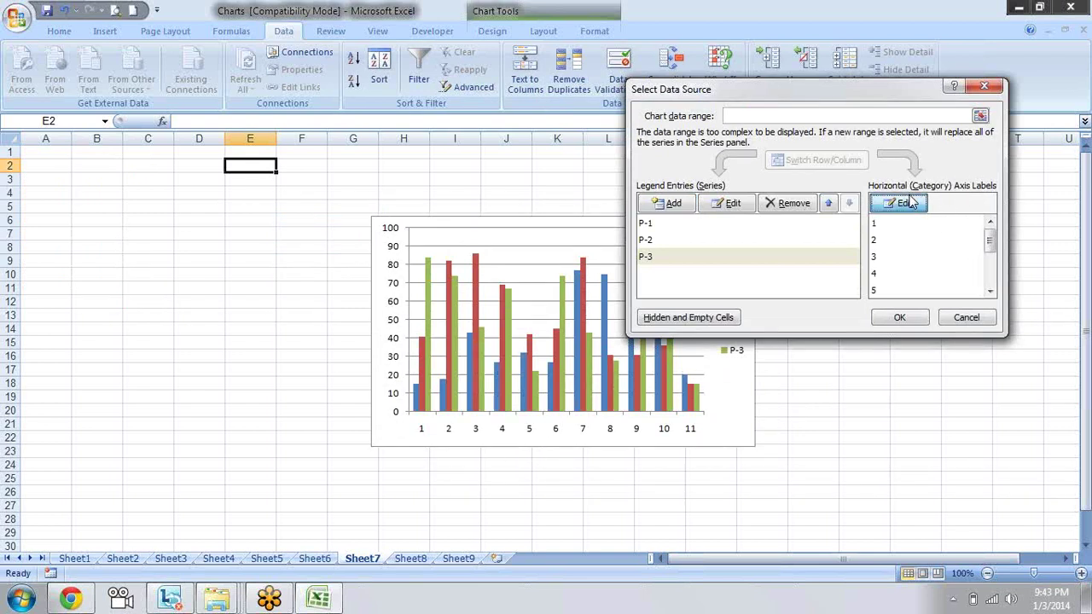
pyautogui.click(847, 213)
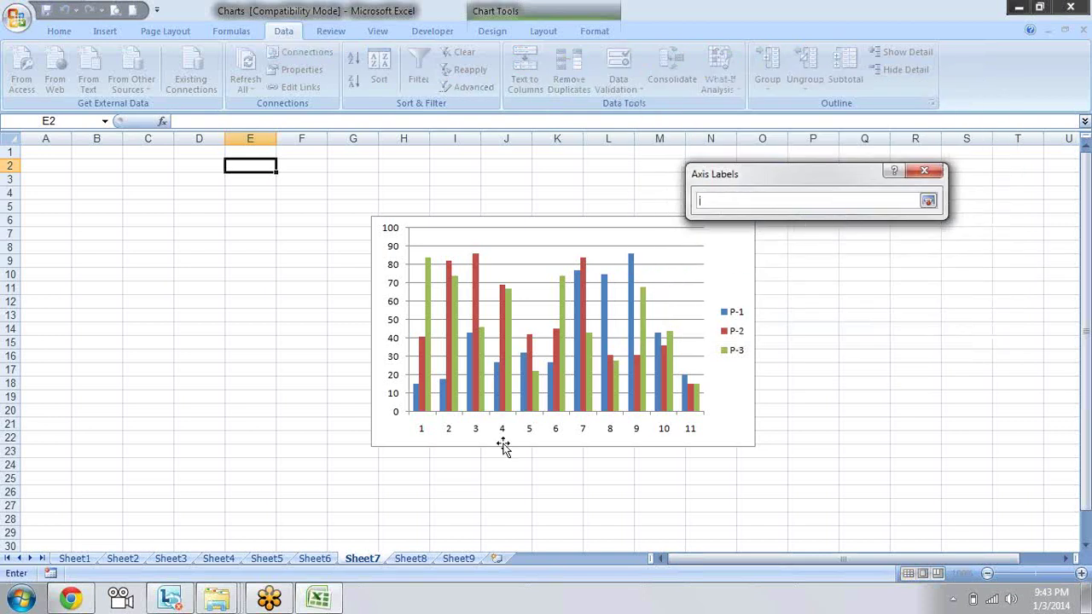
pyautogui.click(316, 559)
pyautogui.moveTo(53, 164); pyautogui.dragTo(51, 300)
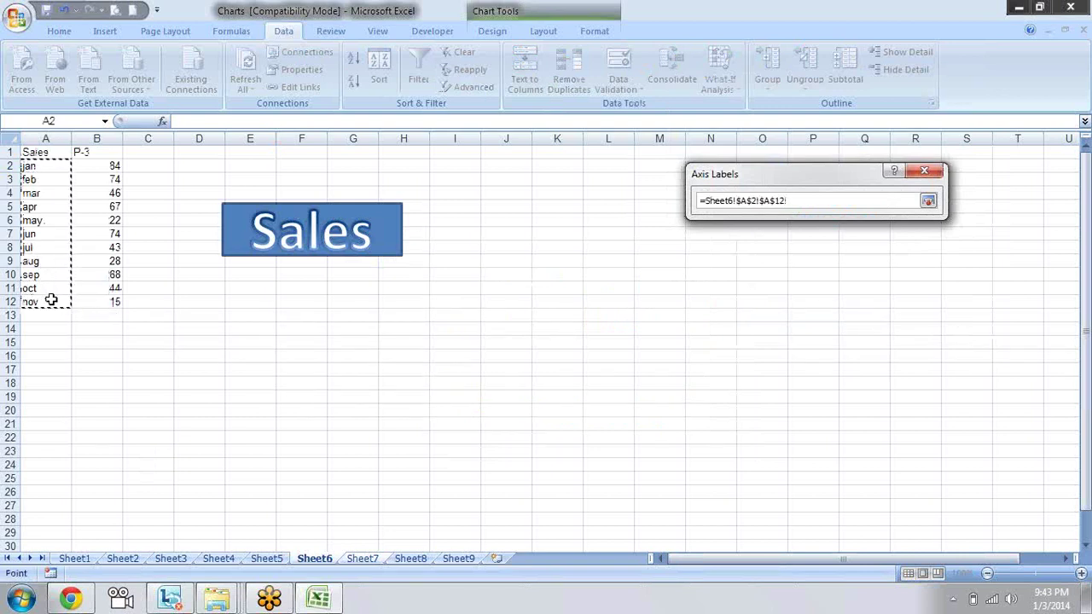
pyautogui.press('Return')
pyautogui.press('Return')
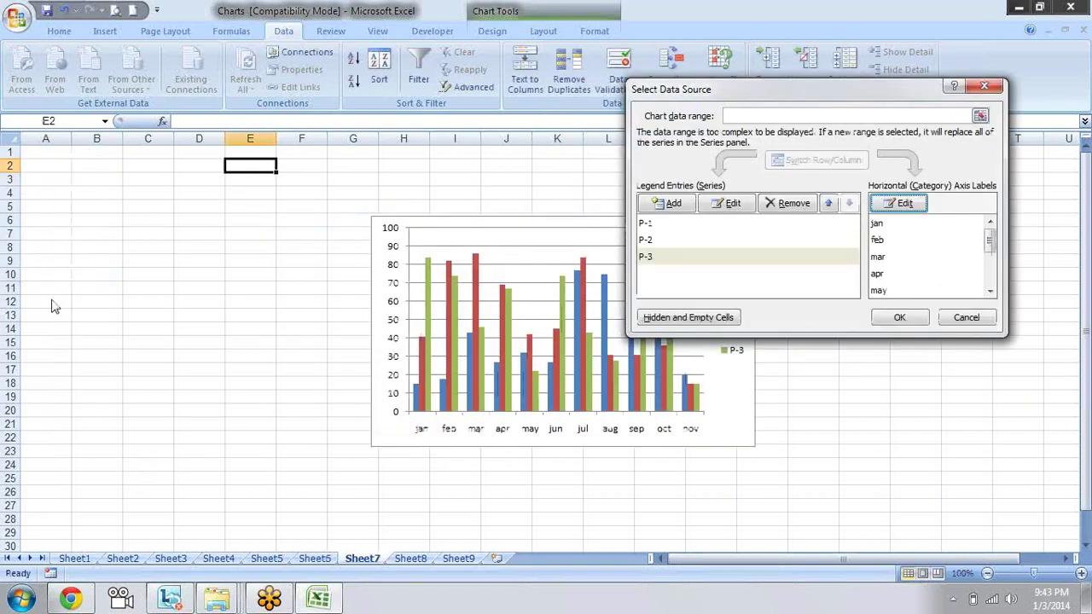
pyautogui.click(903, 316)
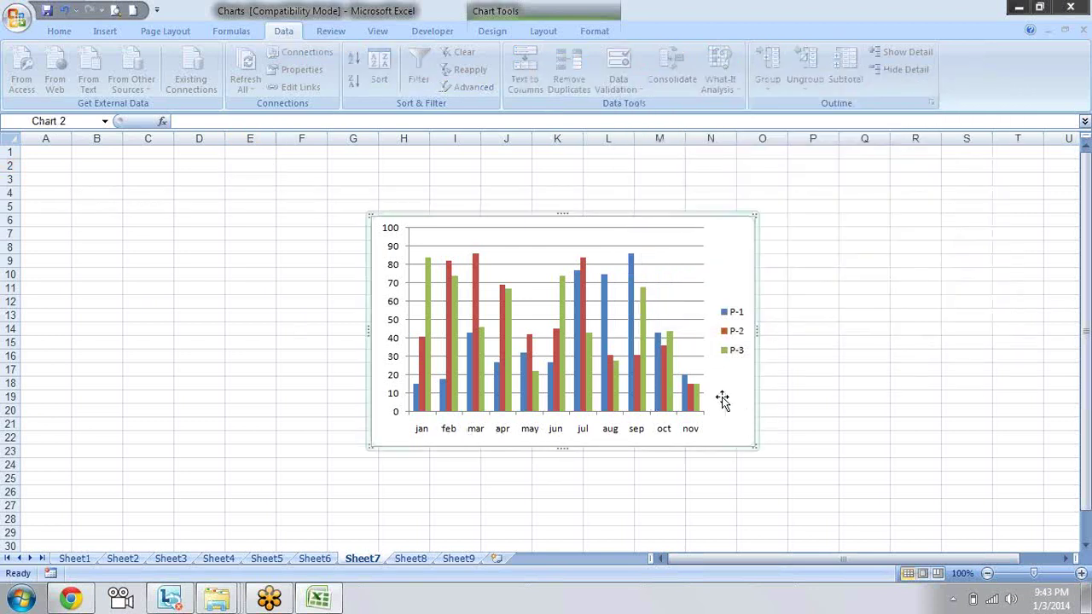
# Add a chart title above the chart from Chart Tools Layout.
pyautogui.click(546, 32)
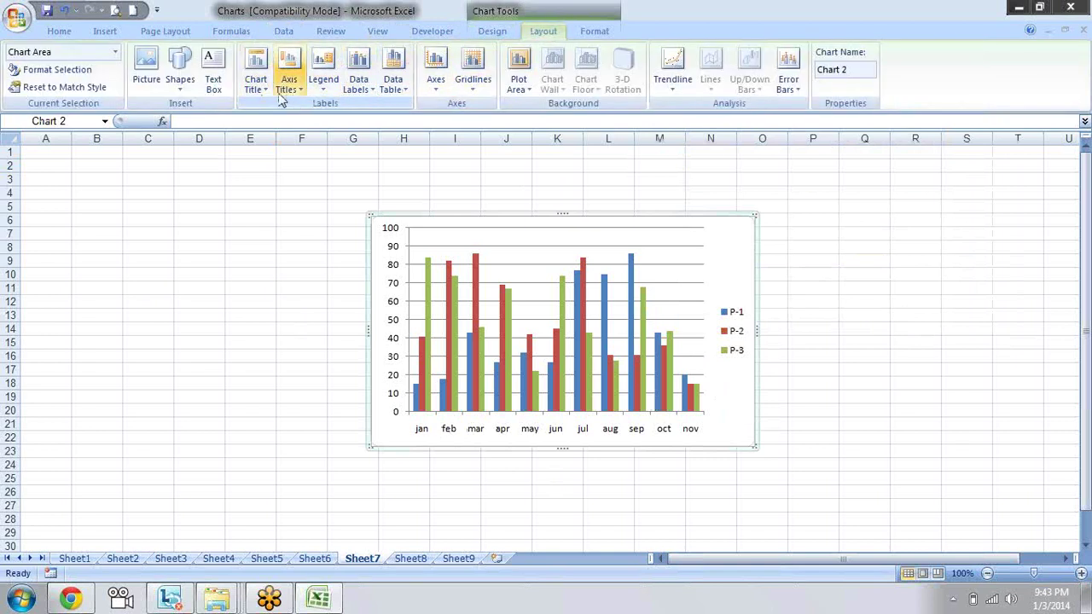
pyautogui.click(255, 84)
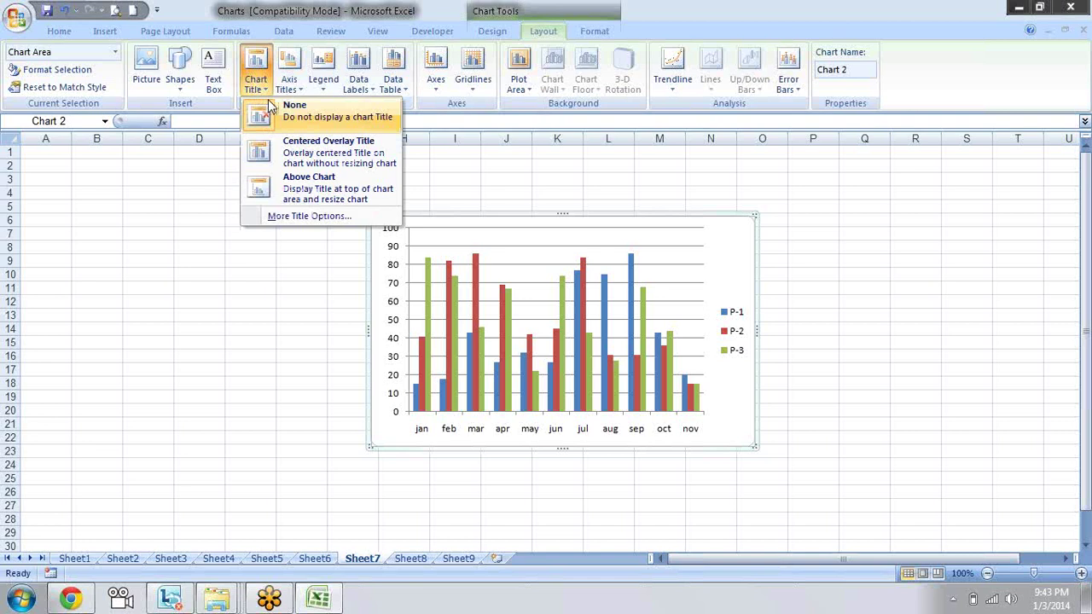
pyautogui.click(320, 181)
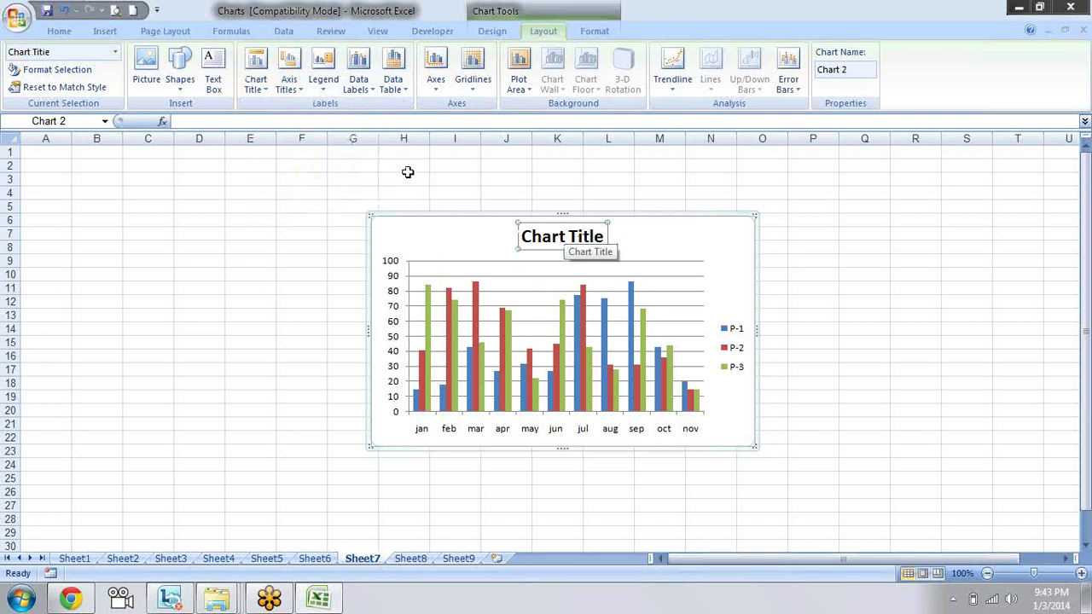
# Link the chart title to Sheet6 cell A1 so it reads Sales.
pyautogui.click(329, 121)
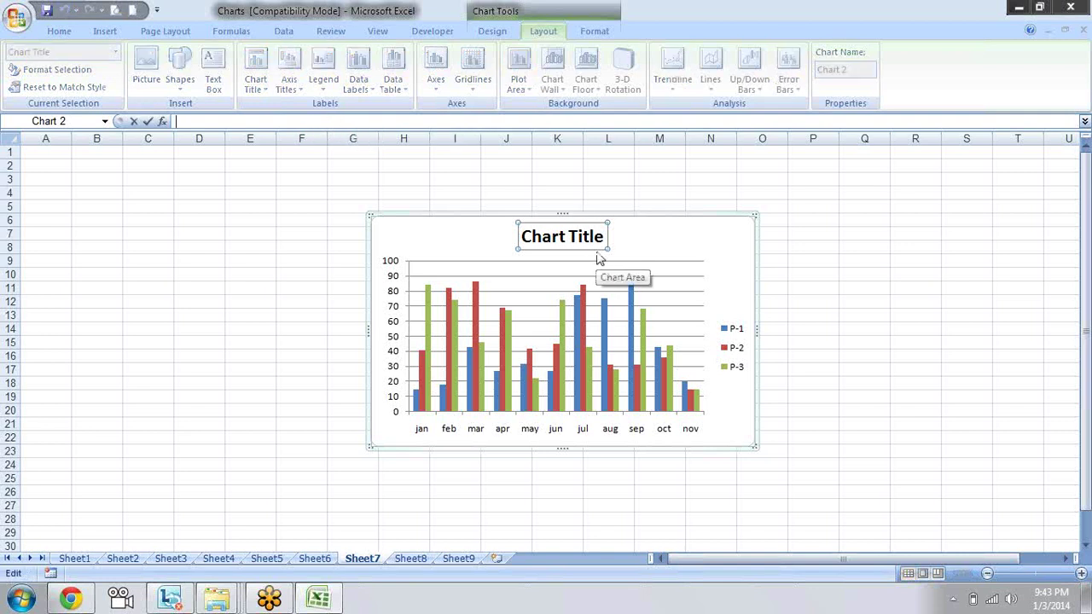
pyautogui.click(597, 248)
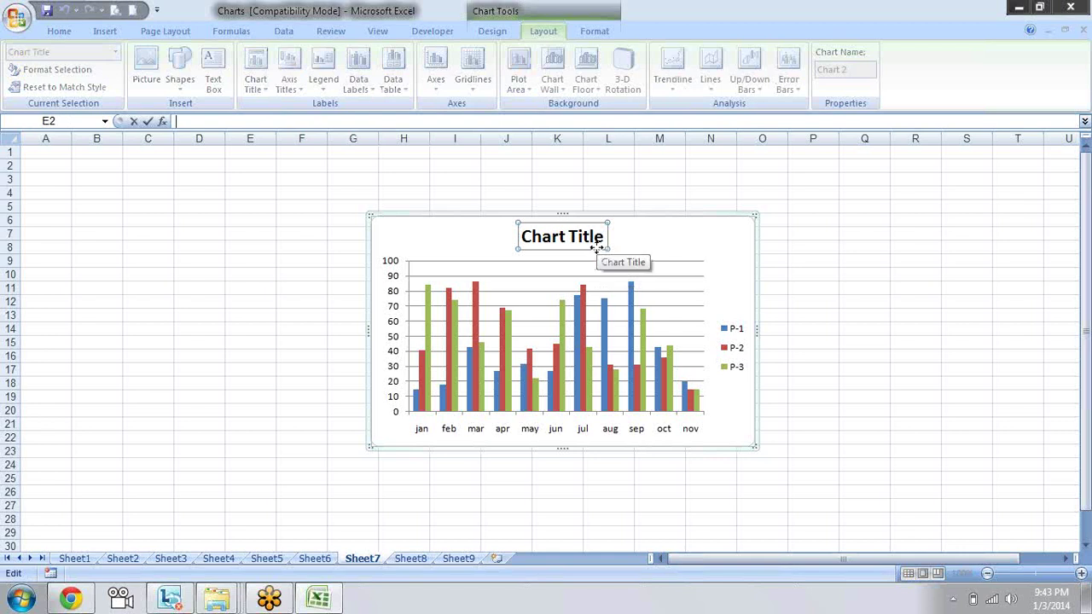
pyautogui.click(595, 246)
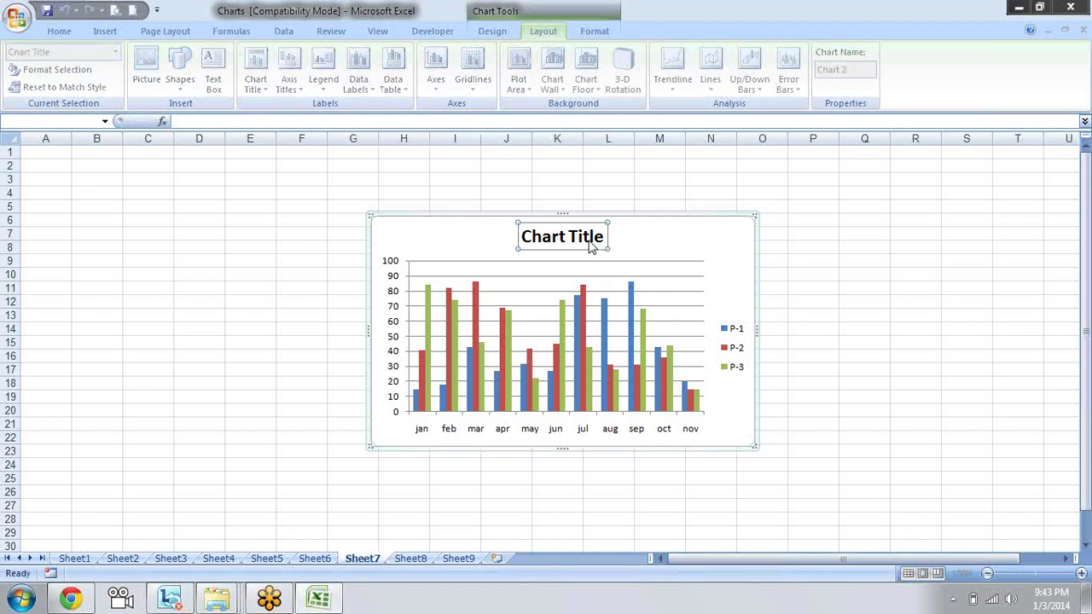
pyautogui.click(607, 248)
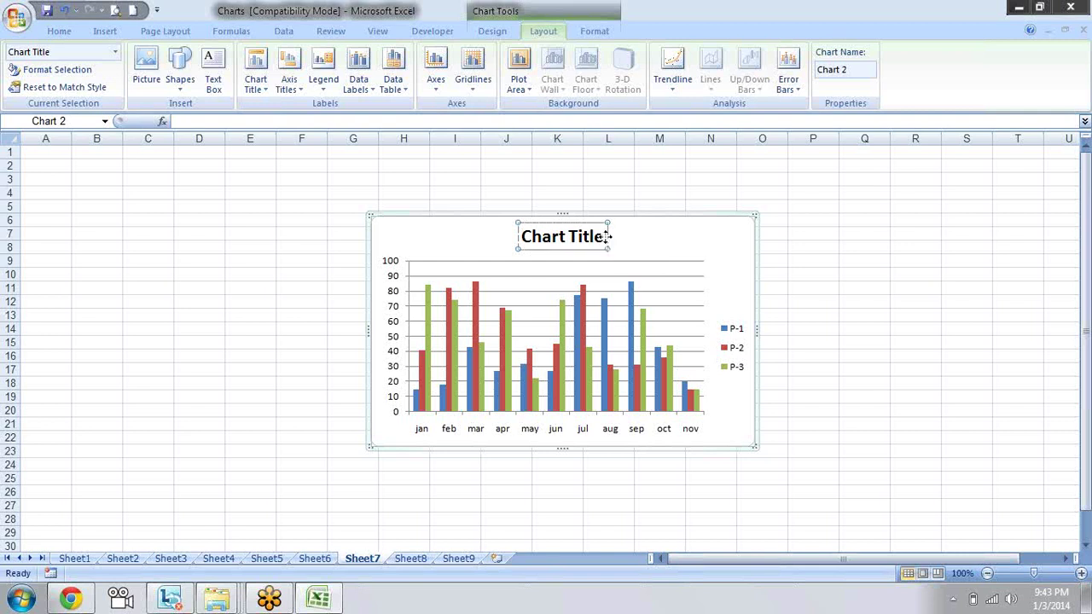
pyautogui.click(260, 121)
pyautogui.write('=')
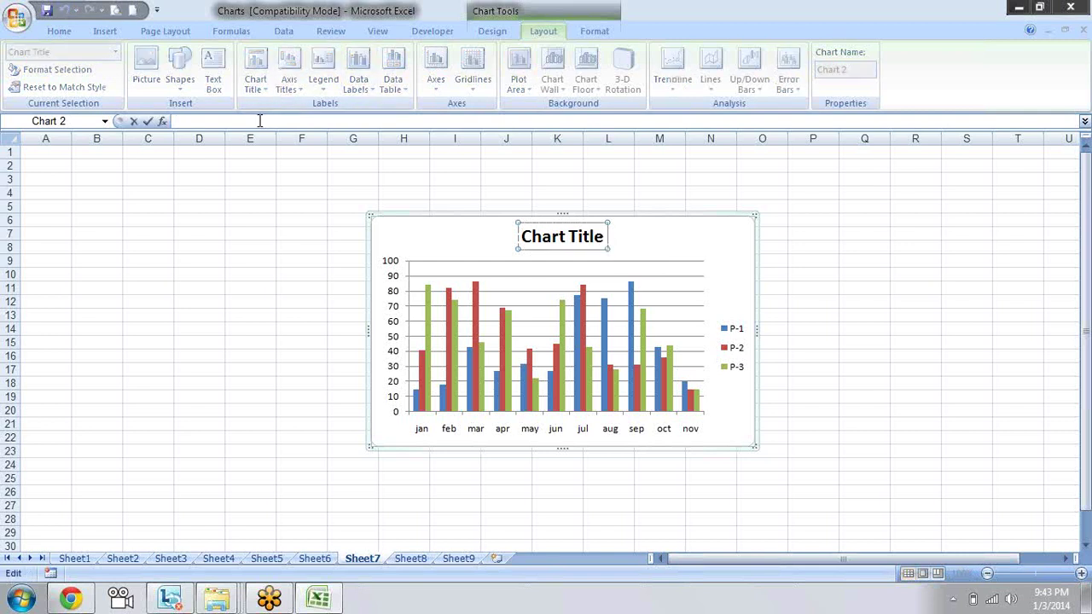
pyautogui.click(314, 558)
pyautogui.click(40, 152)
pyautogui.press('Return')
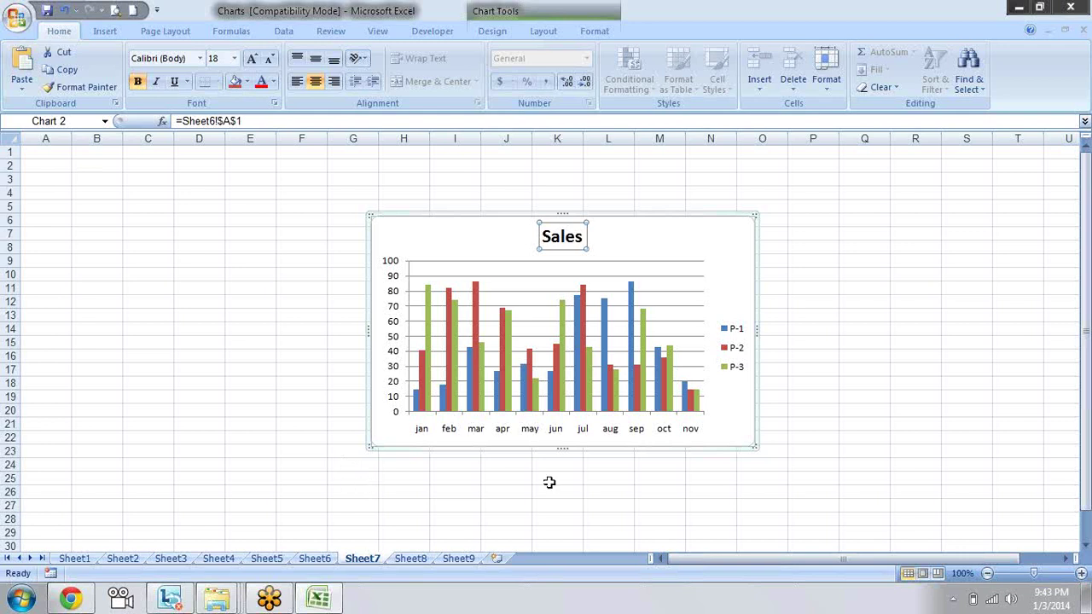
pyautogui.click(314, 559)
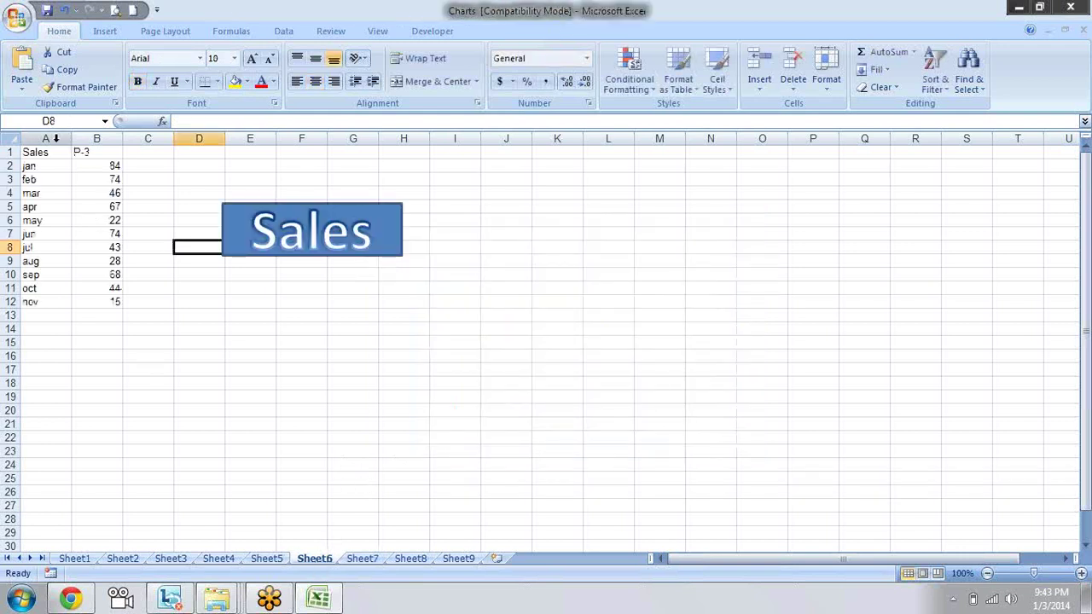
# Replace Sales in Sheet6 cell A1 with a first name and confirm Sheet7's linked chart title updates.
pyautogui.click(55, 152)
pyautogui.write('SA')
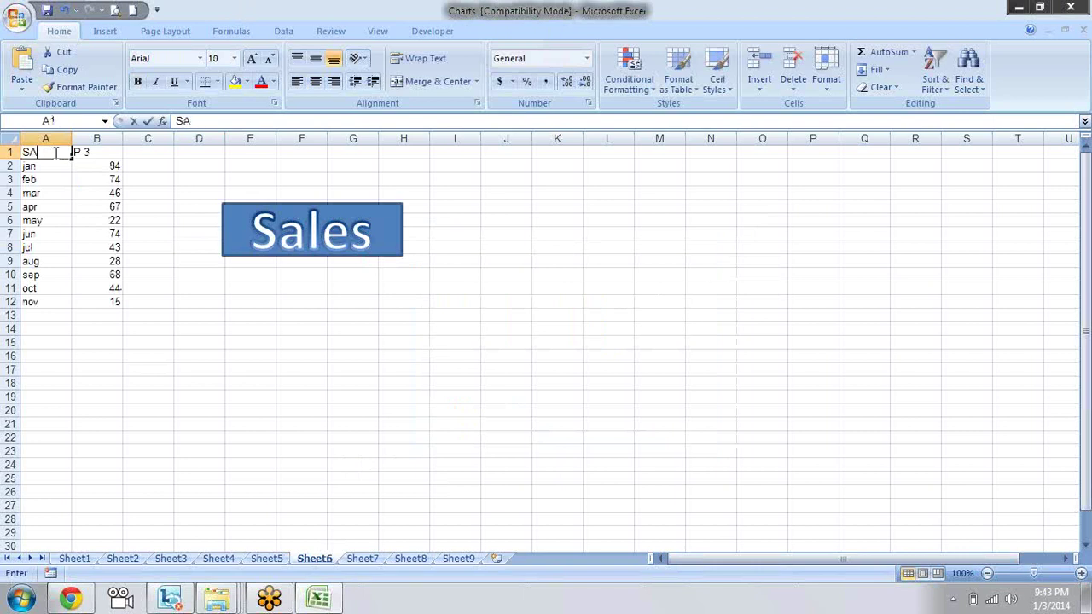
pyautogui.write('ndnd')
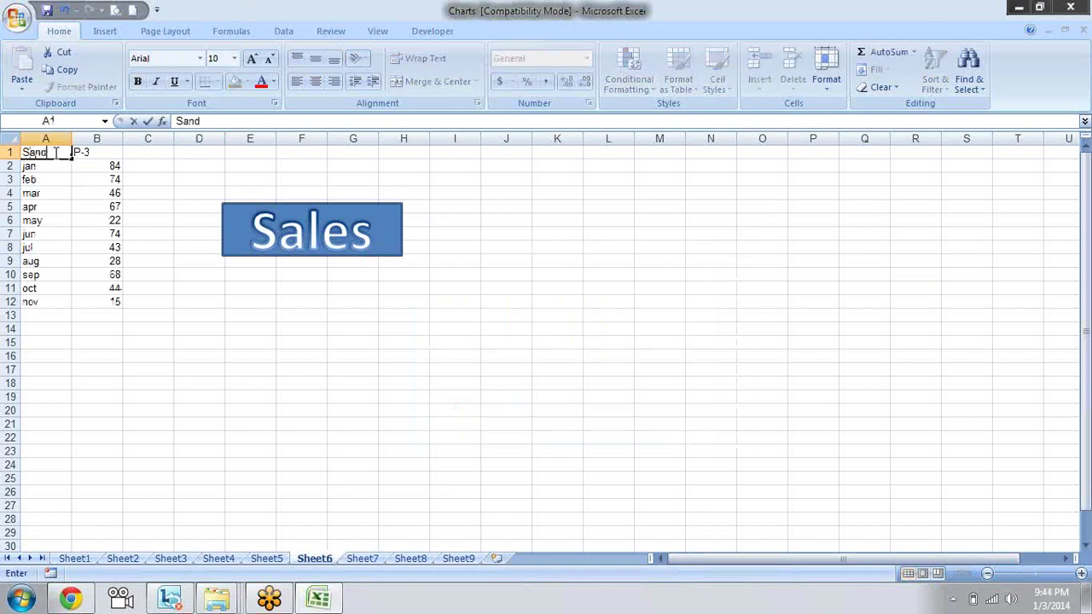
pyautogui.press('Return')
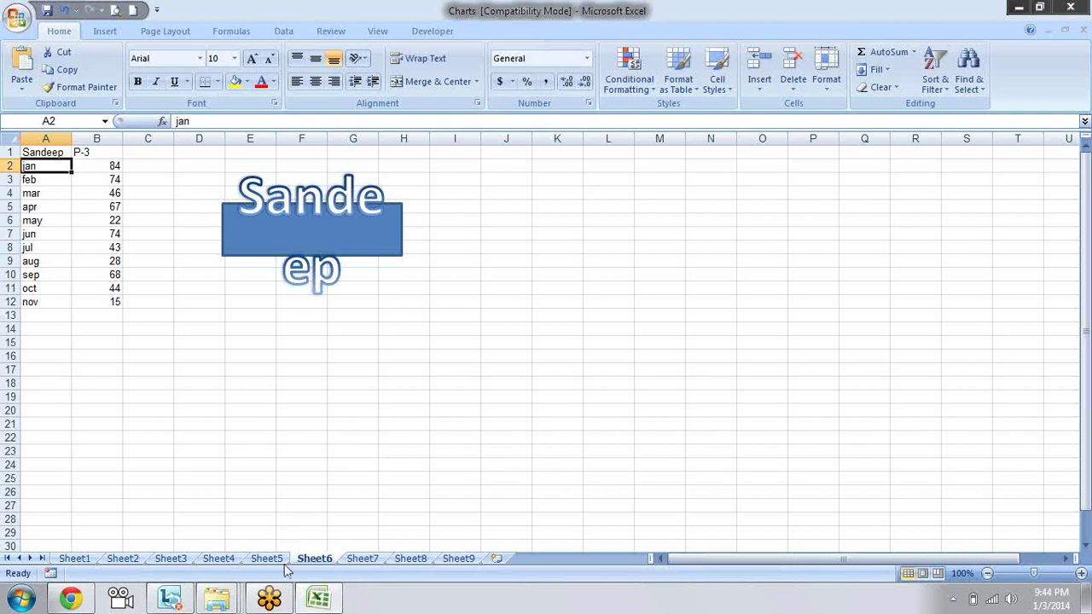
pyautogui.click(363, 559)
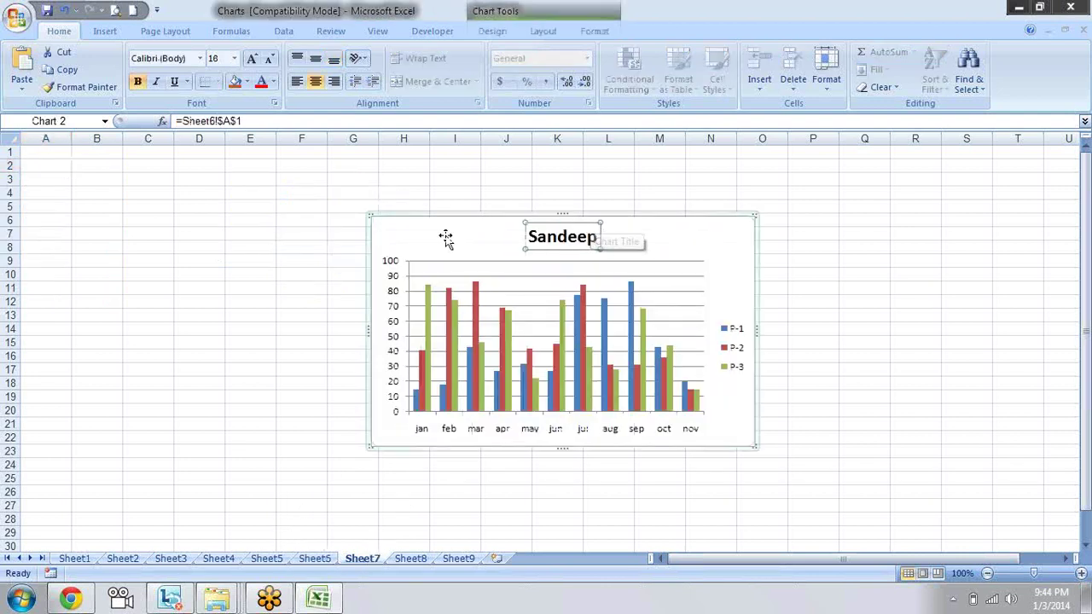
pyautogui.click(222, 233)
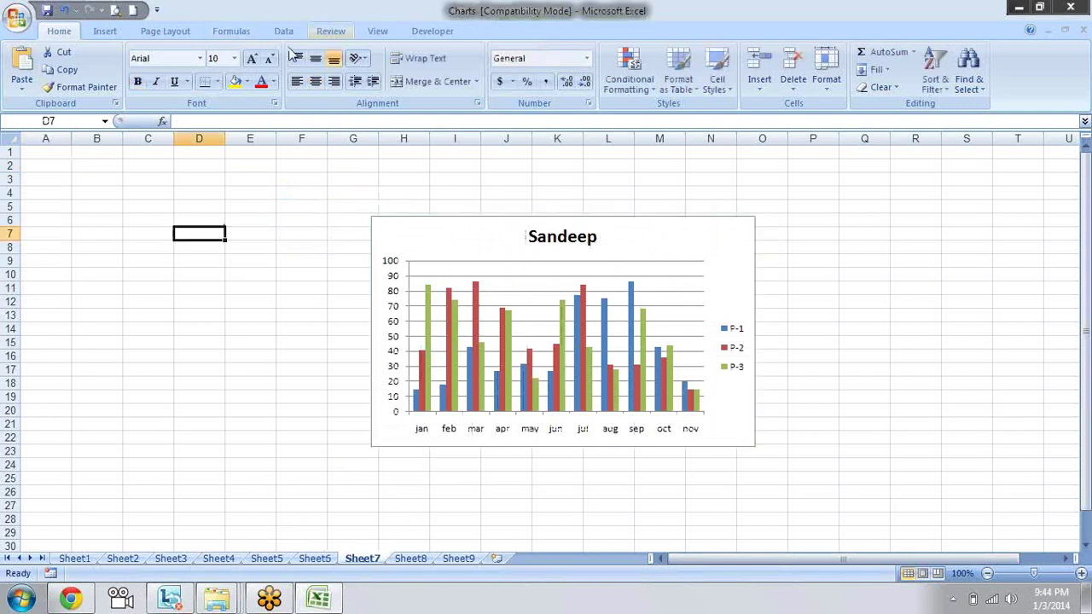
pyautogui.click(107, 34)
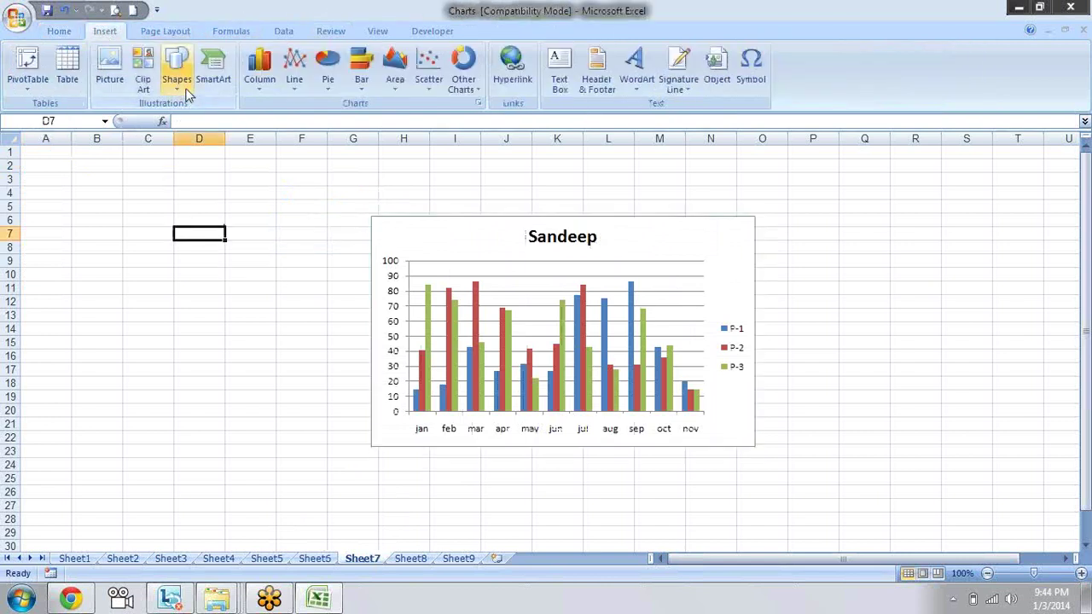
# Draw a rectangle over cells C6:F12 on Sheet7 and type a person's full name into it.
pyautogui.click(182, 92)
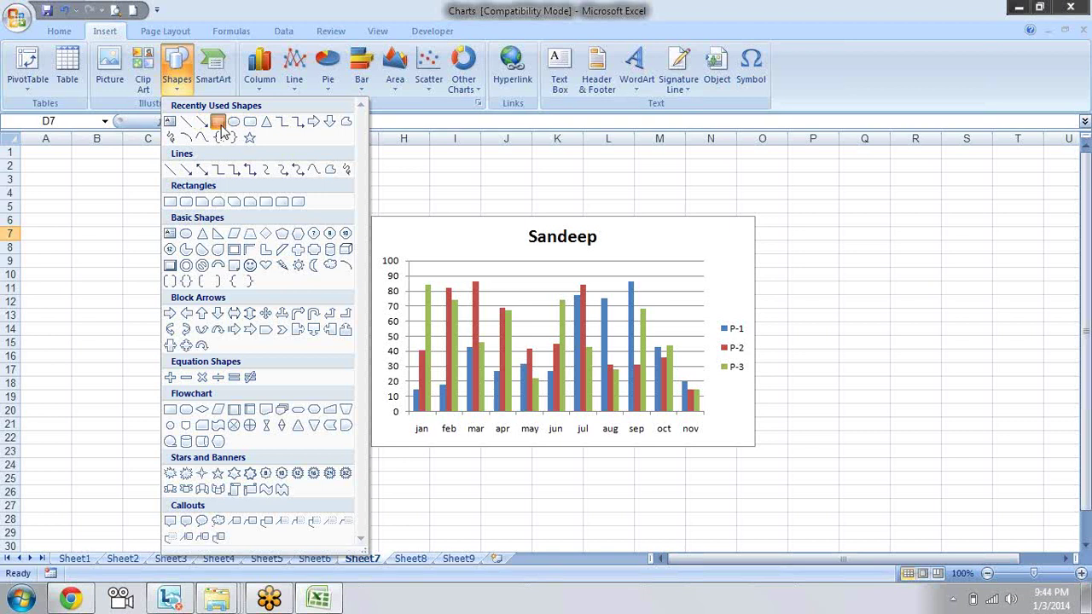
pyautogui.click(220, 127)
pyautogui.moveTo(126, 215); pyautogui.dragTo(307, 303)
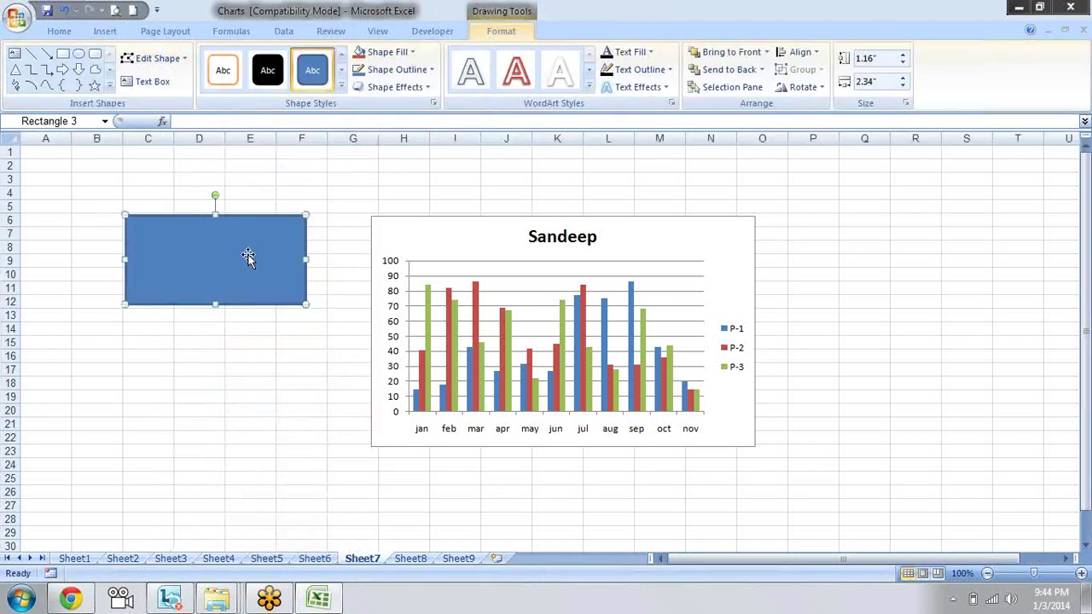
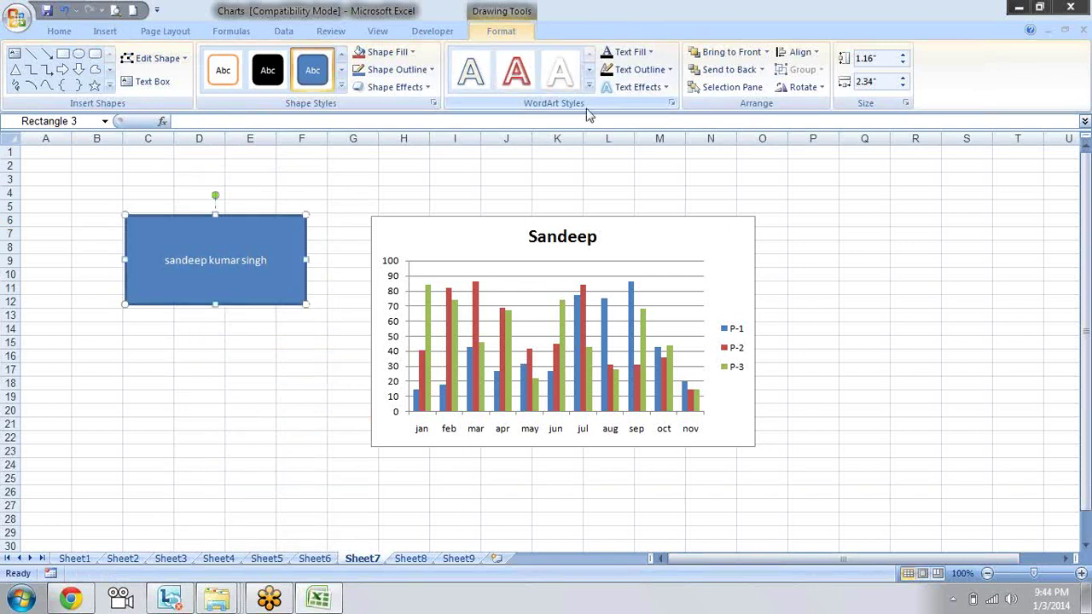
# Give the rectangle a light blue gradient shape style and a WordArt text style.
pyautogui.click(339, 91)
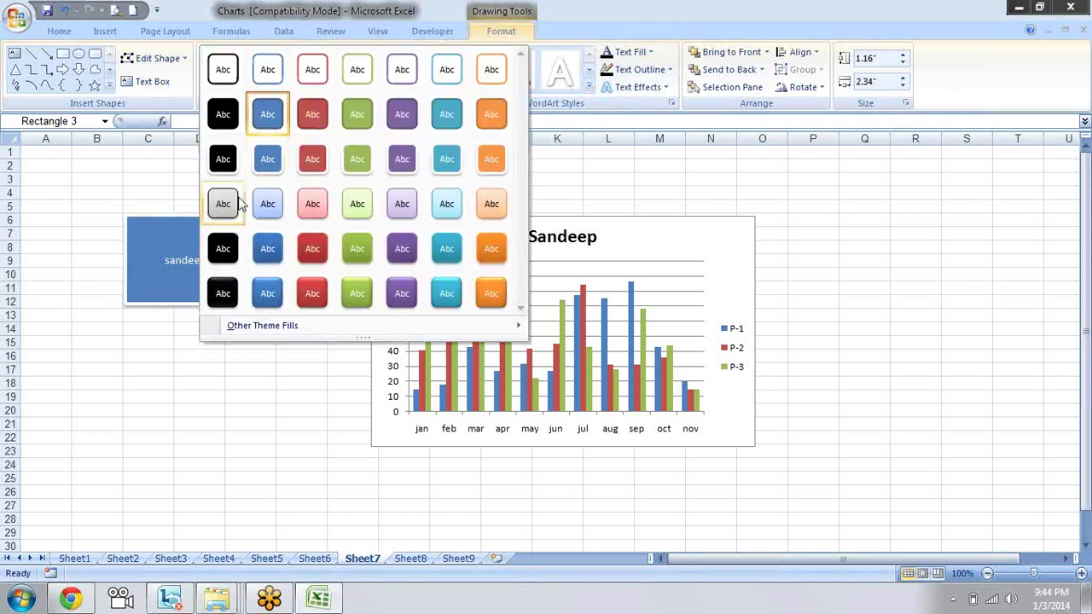
pyautogui.click(263, 207)
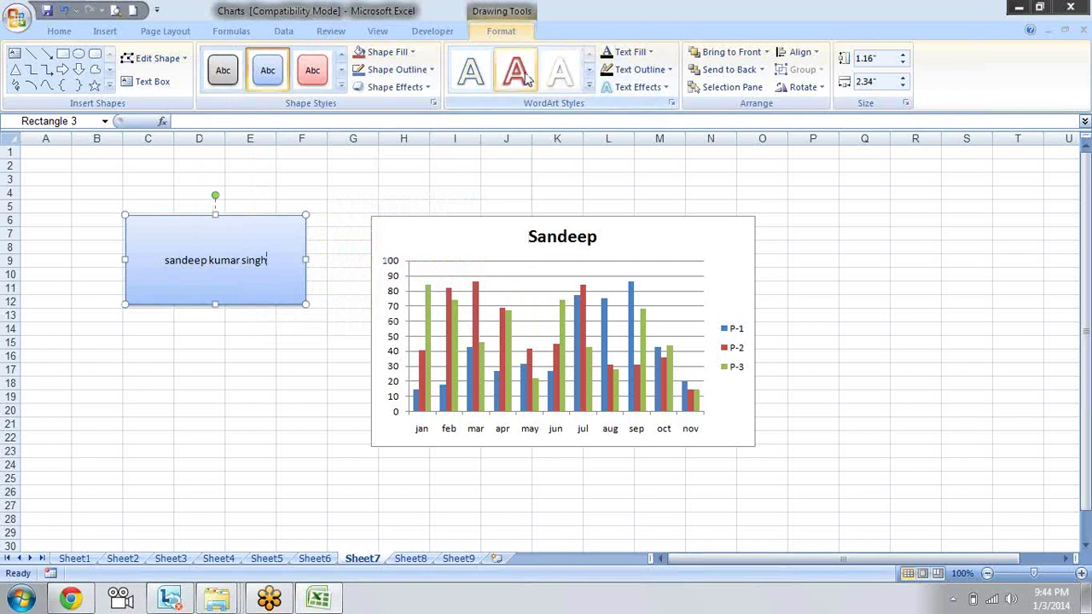
pyautogui.click(588, 88)
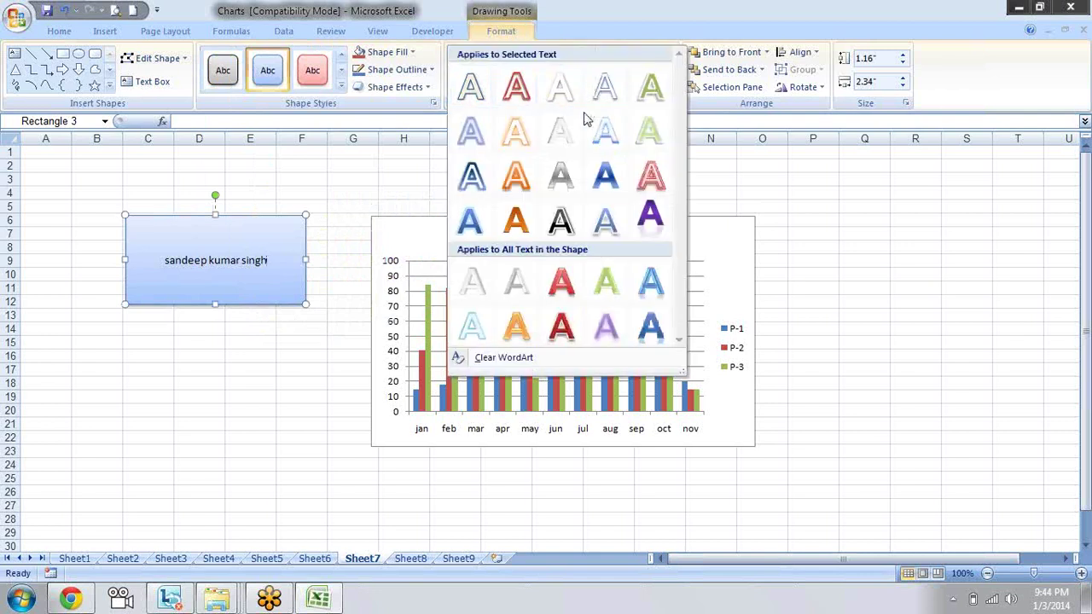
pyautogui.click(561, 222)
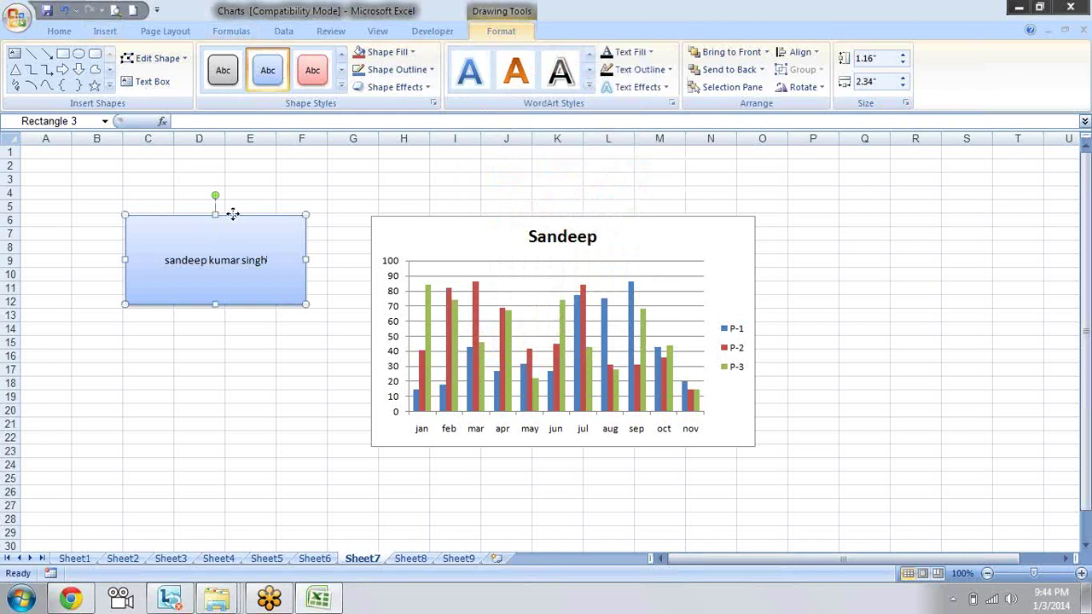
pyautogui.click(515, 70)
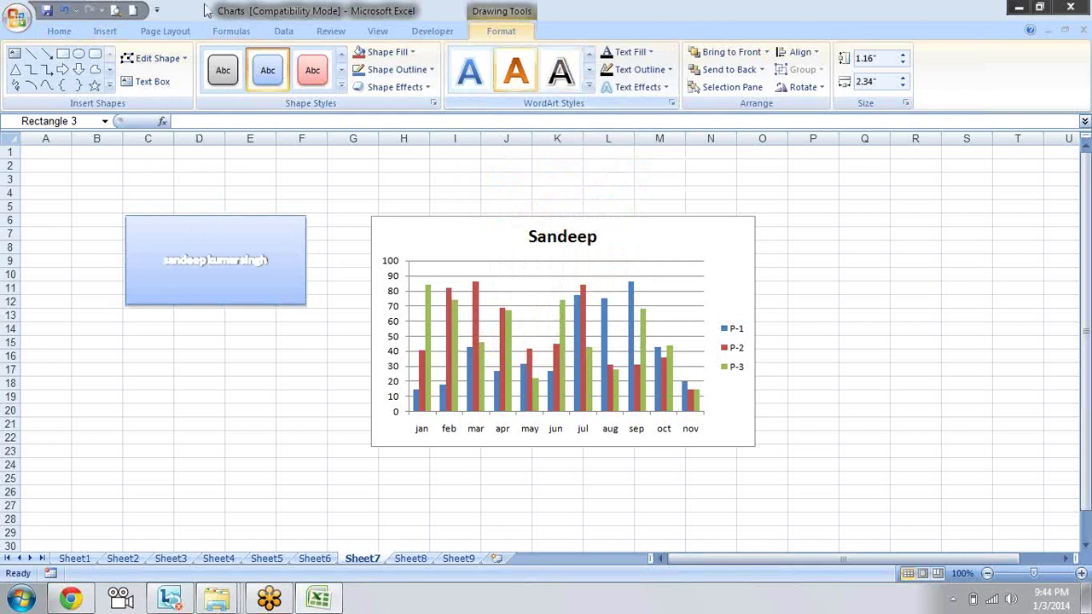
pyautogui.click(58, 30)
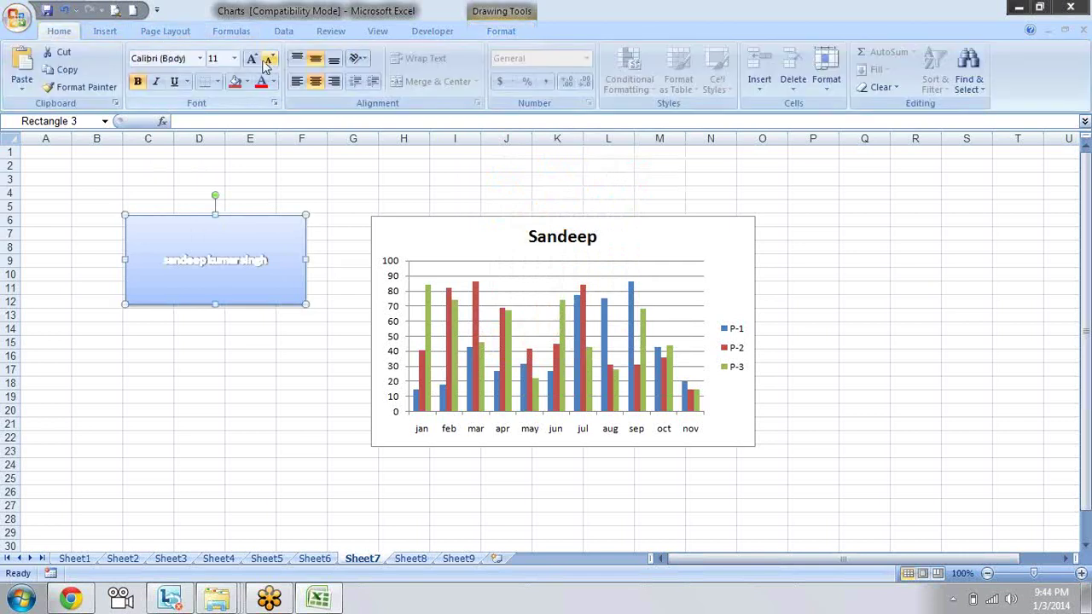
# Grow the rectangle's text to 28 pt.
pyautogui.click(253, 60)
pyautogui.click(254, 60)
pyautogui.click(253, 59)
pyautogui.click(253, 59)
pyautogui.click(254, 60)
pyautogui.click(254, 60)
pyautogui.click(253, 60)
pyautogui.click(254, 60)
pyautogui.click(254, 60)
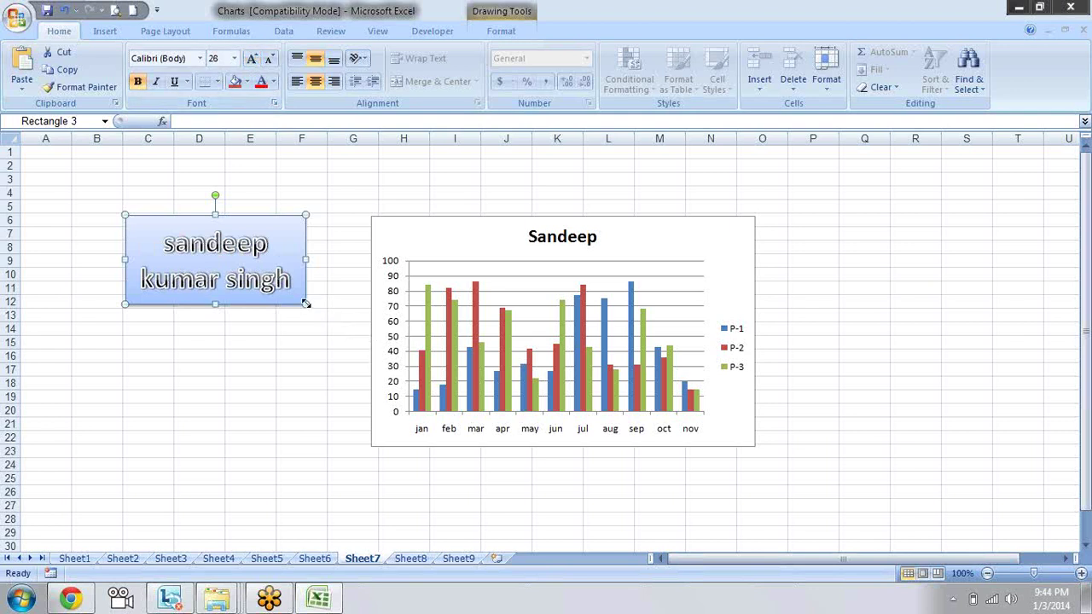
# Enlarge the rectangle to overlap the chart's left side so the name fits on one line.
pyautogui.moveTo(305, 303); pyautogui.dragTo(385, 390)
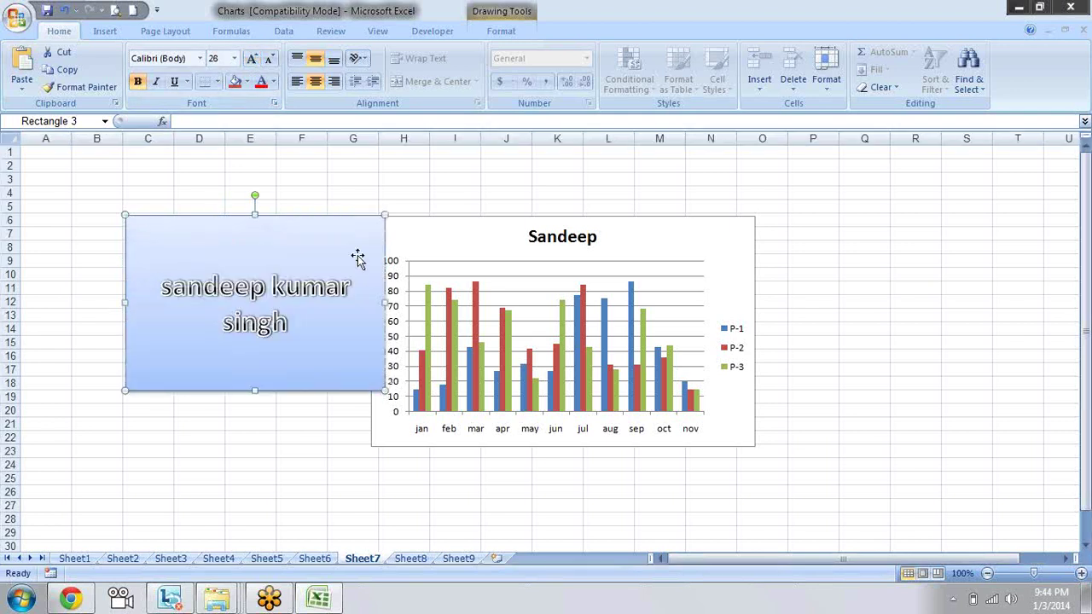
pyautogui.moveTo(384, 303); pyautogui.dragTo(438, 303)
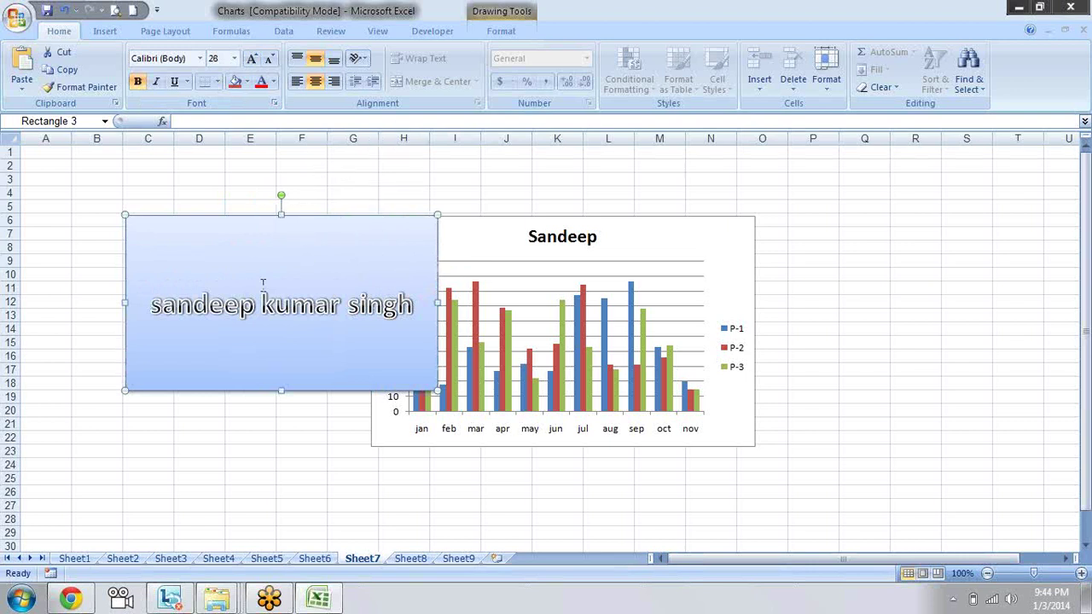
pyautogui.click(468, 195)
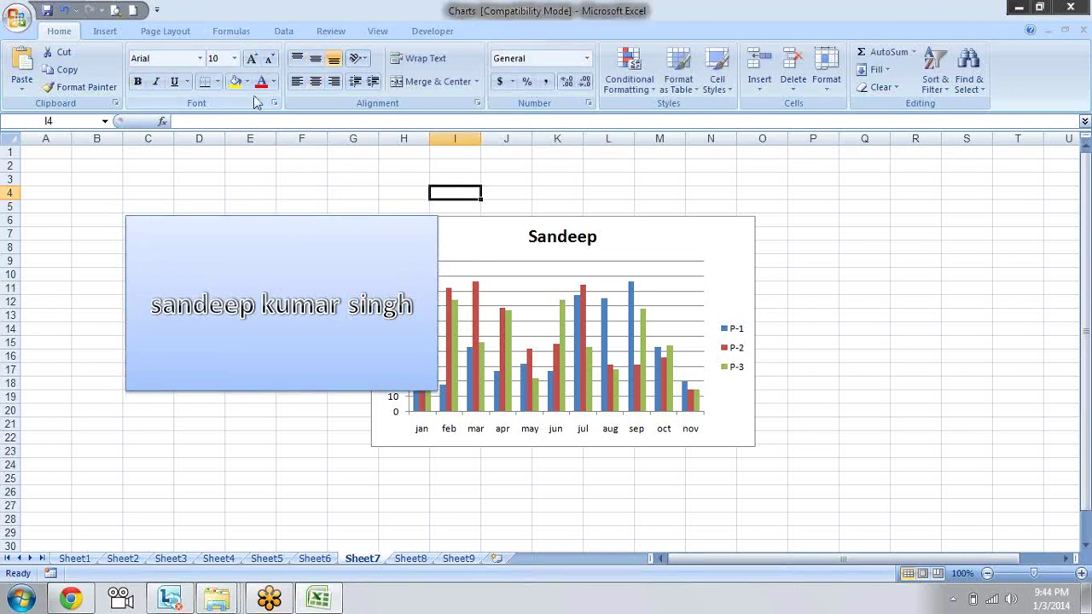
pyautogui.click(263, 290)
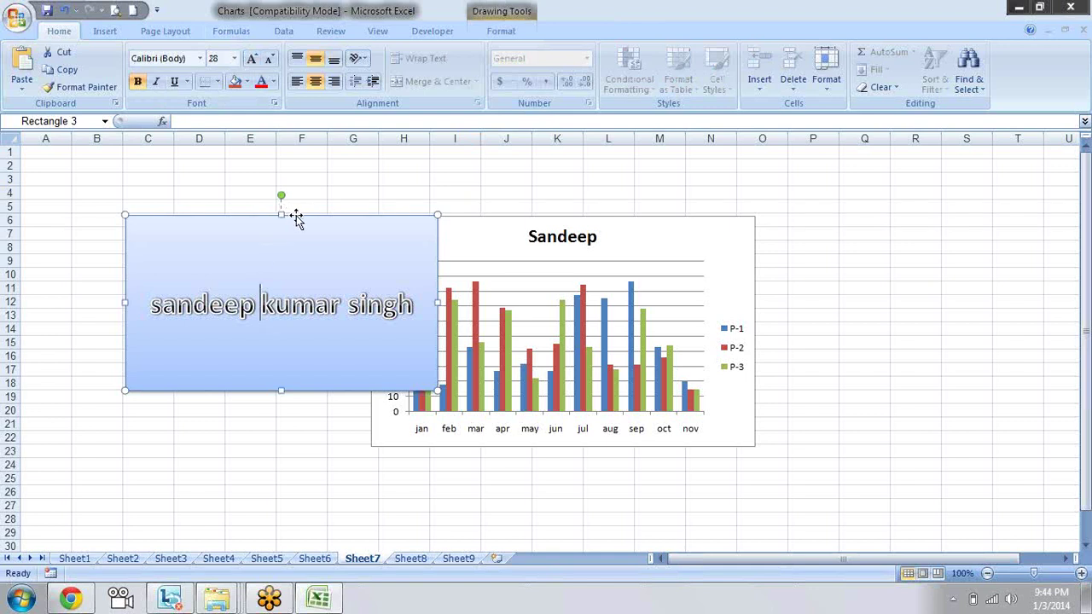
pyautogui.click(292, 122)
pyautogui.write('=')
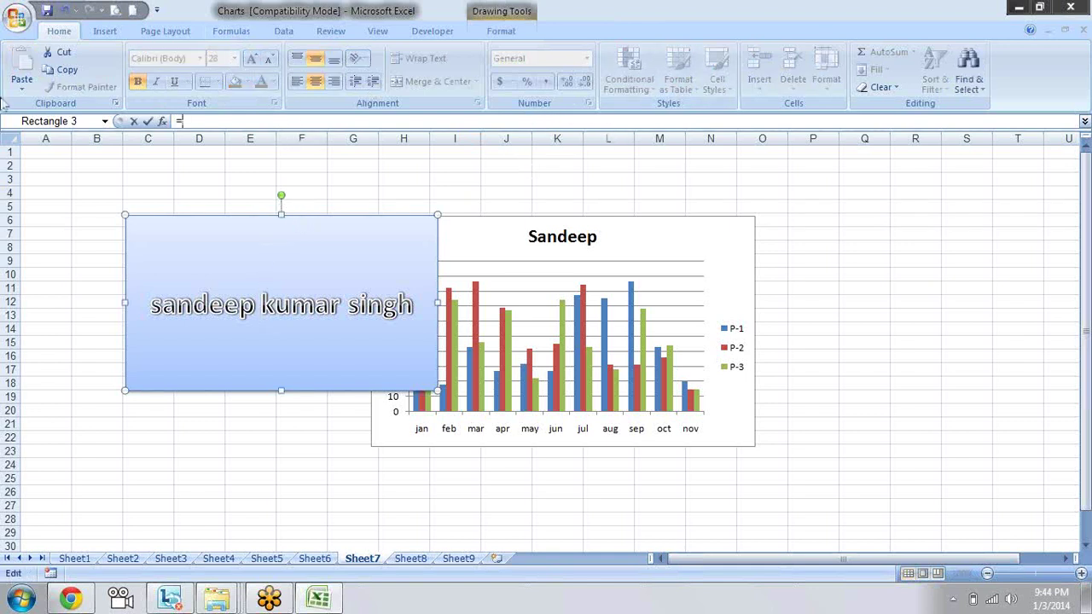
# Link the rectangle's text to =$A$1 and enter 'Hi I am Dynamic' in cell A1.
pyautogui.click(62, 154)
pyautogui.press('Return')
pyautogui.click(55, 154)
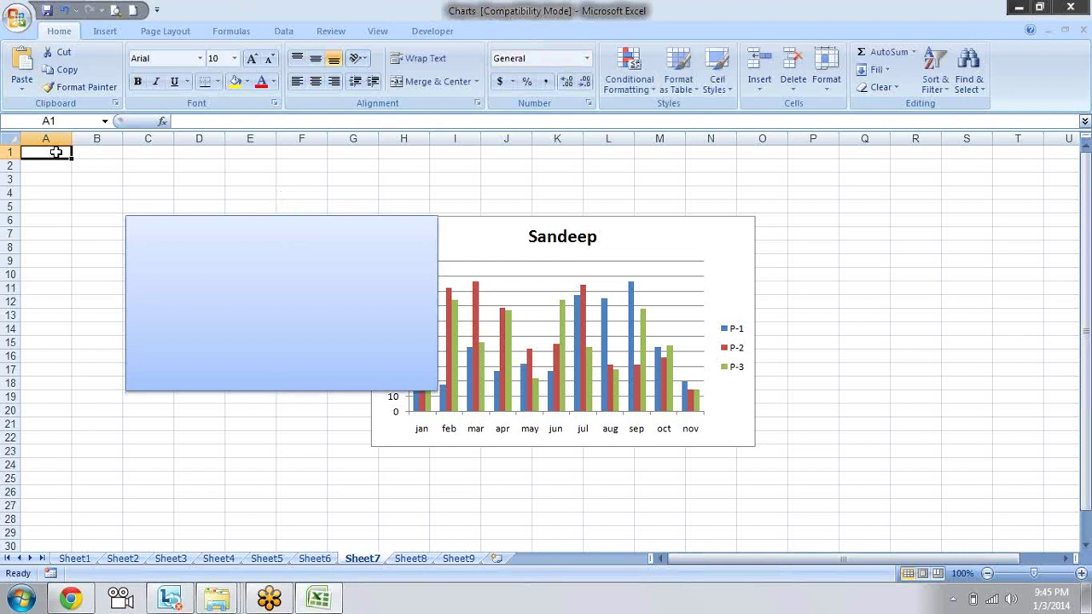
pyautogui.write('Hi I am Dynamic')
pyautogui.press('Return')
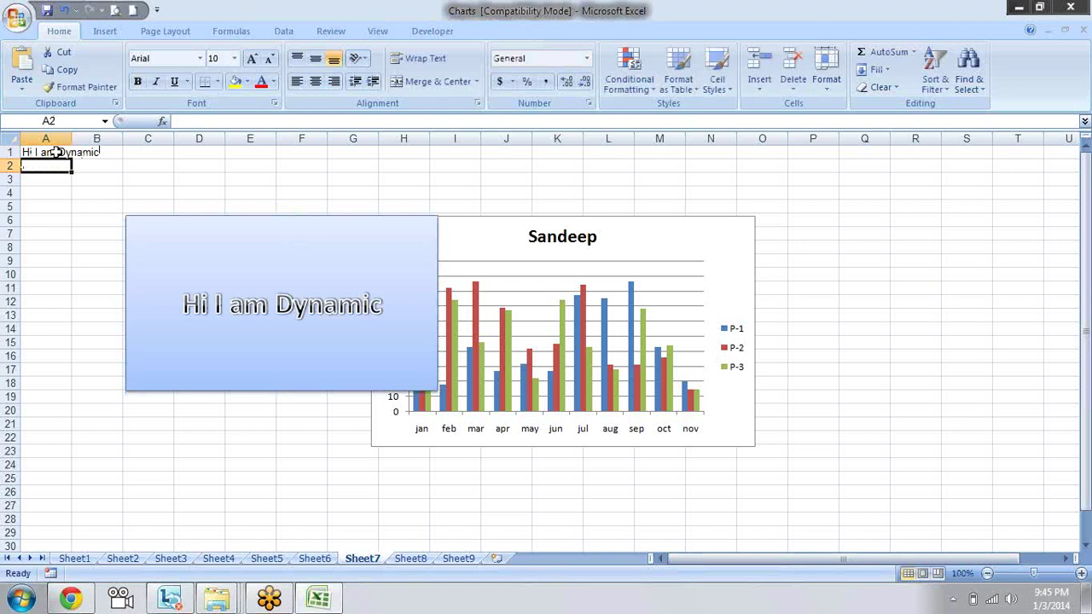
# Shorten the rectangle and change cell A1 to Hello.
pyautogui.click(322, 211)
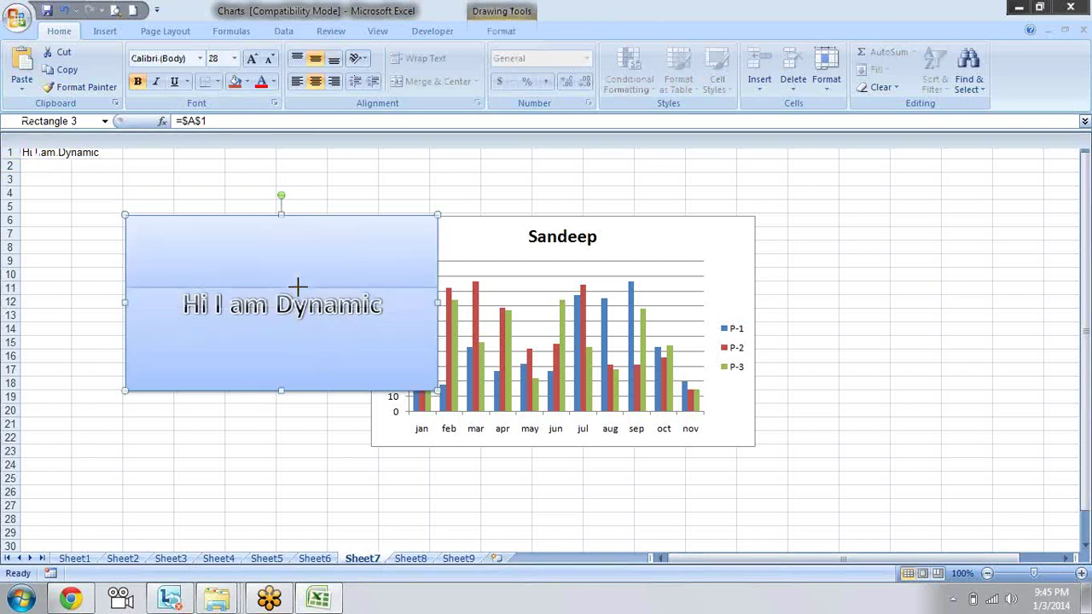
pyautogui.moveTo(278, 391); pyautogui.dragTo(298, 297)
pyautogui.click(209, 179)
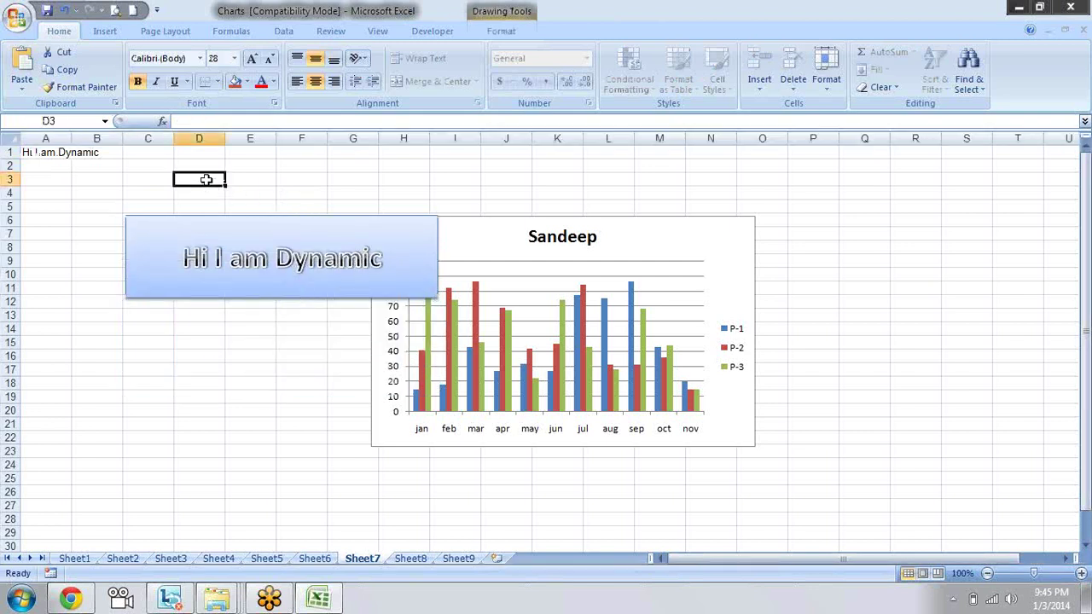
pyautogui.click(33, 152)
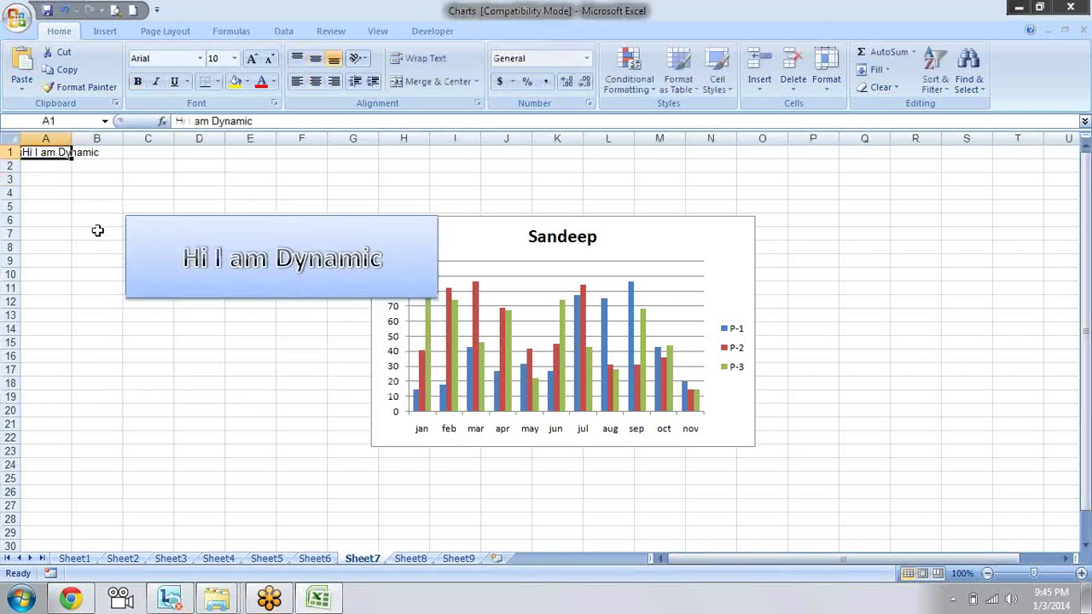
pyautogui.write('Hello')
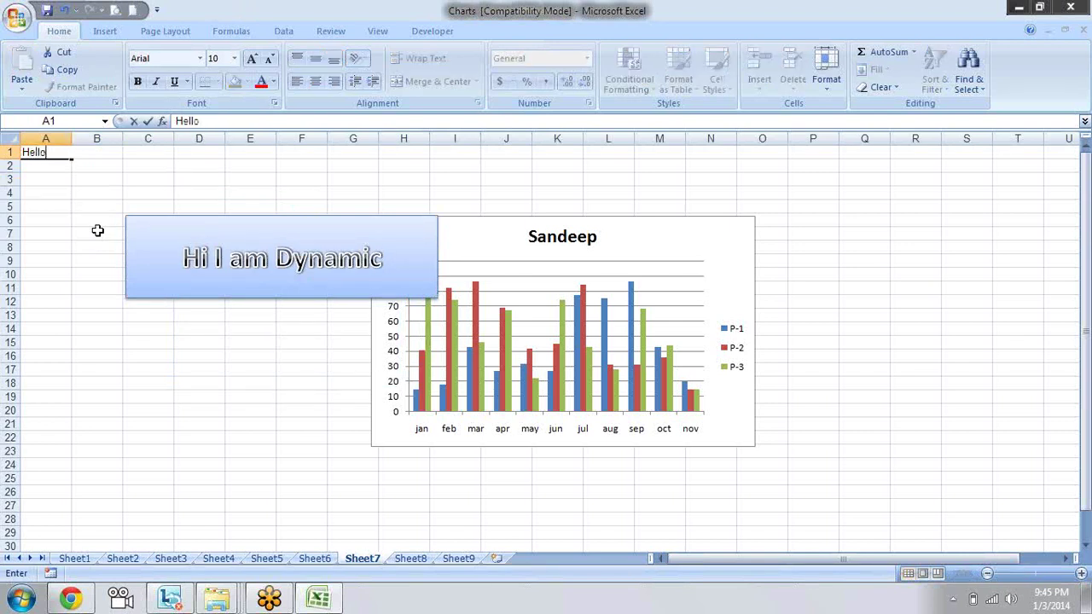
pyautogui.press('Return')
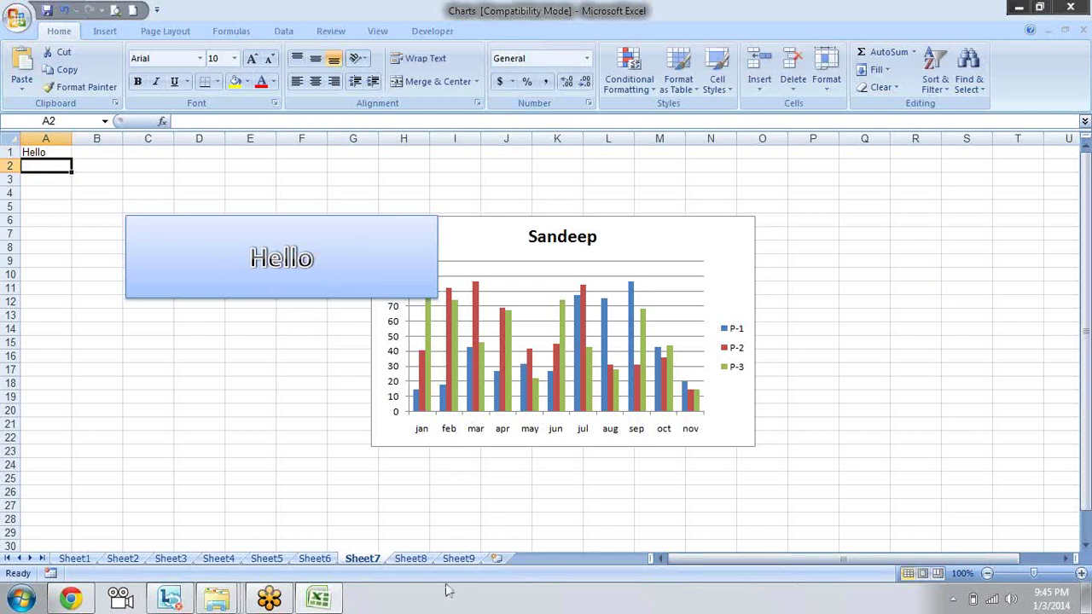
# Glance at Sheet8, then return to Sheet7 showing the Hello shape beside the Sandeep chart.
pyautogui.click(410, 559)
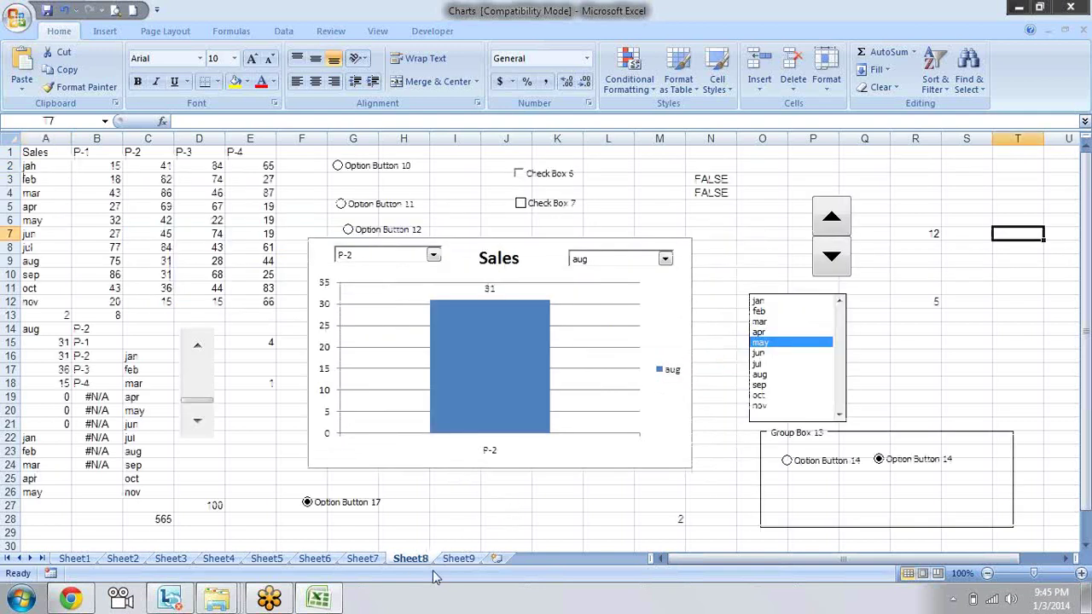
pyautogui.click(376, 561)
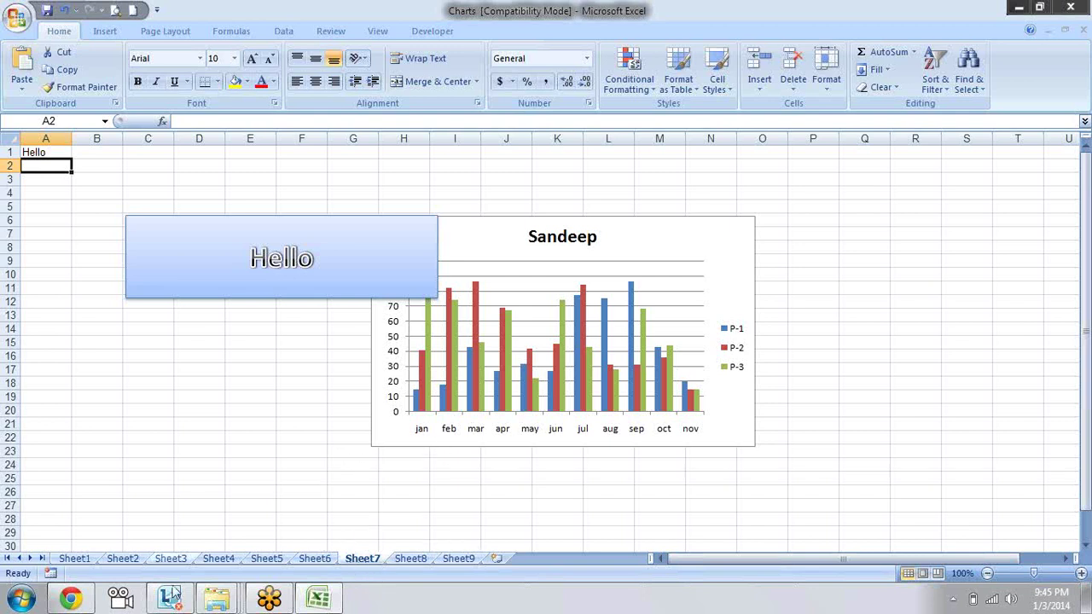
# Open YouTube in a new Chrome tab and search 'how to create spedometer in excel'.
pyautogui.click(82, 602)
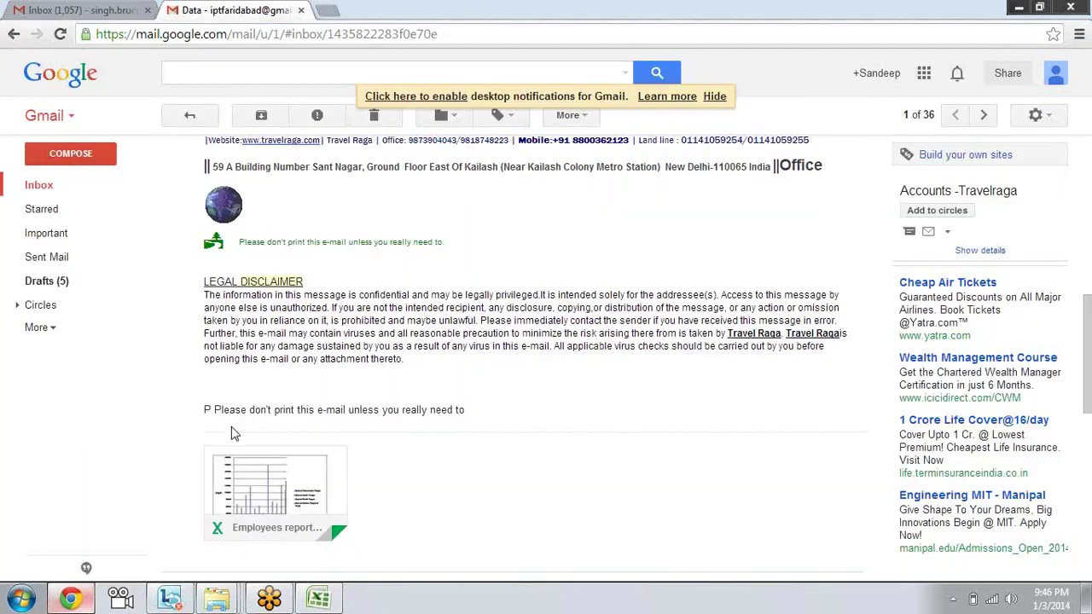
pyautogui.click(340, 9)
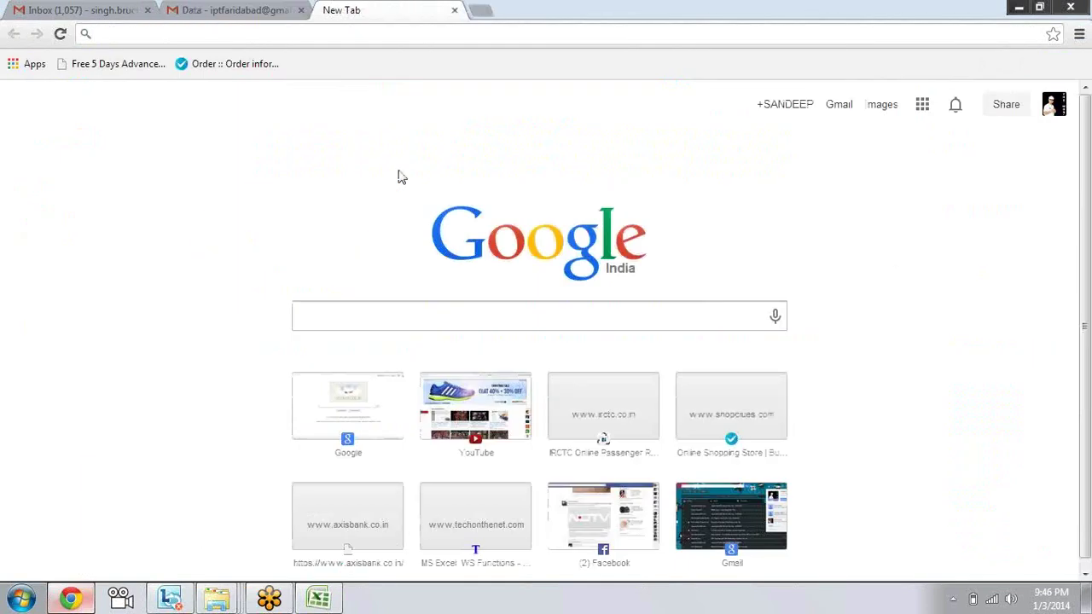
pyautogui.write('youtube.com')
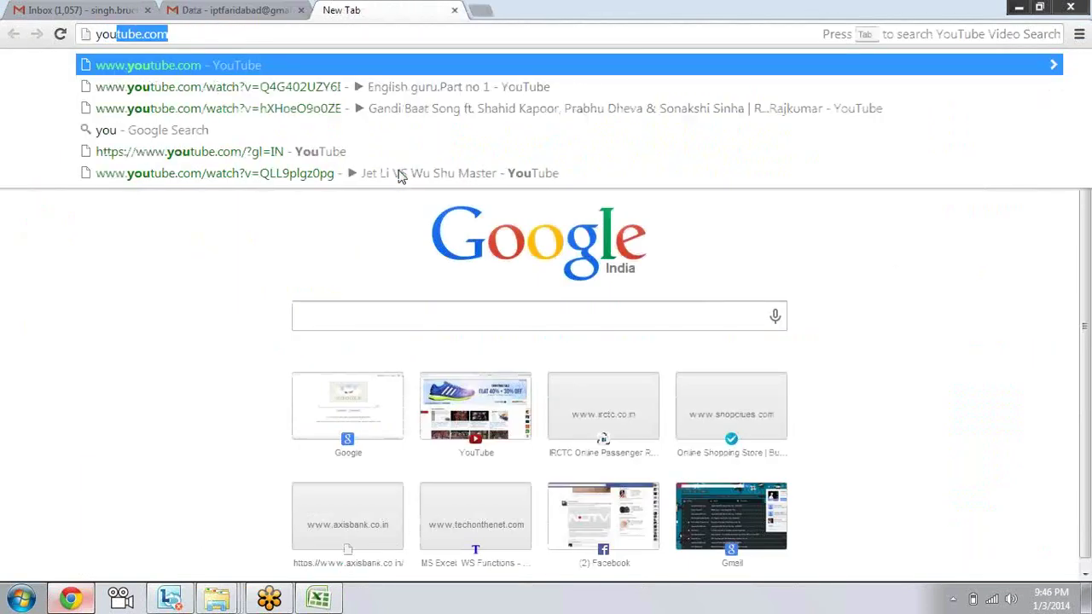
pyautogui.press('Return')
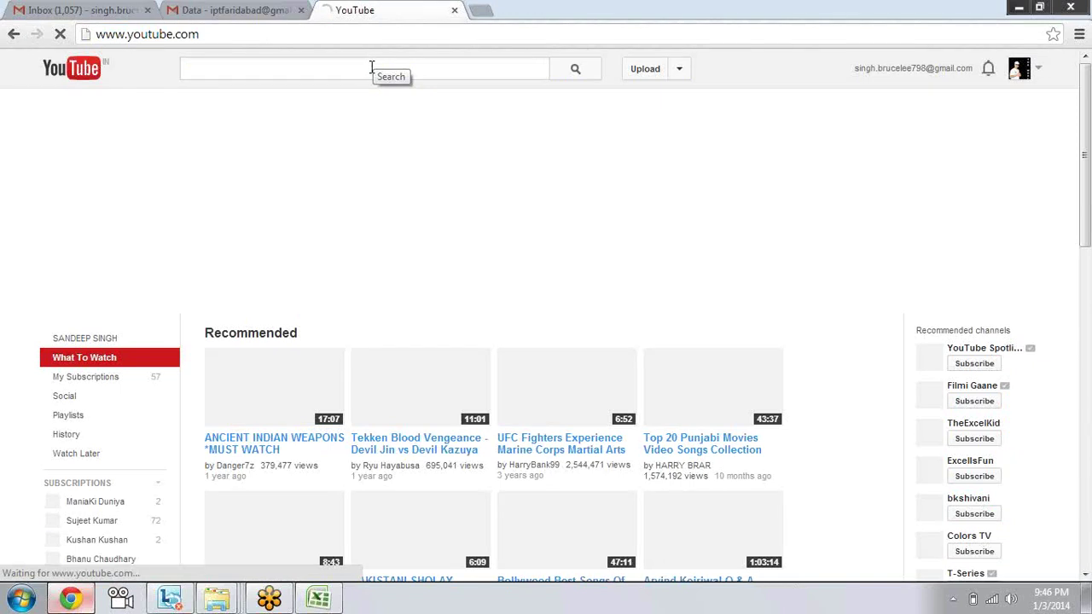
pyautogui.write('ho')
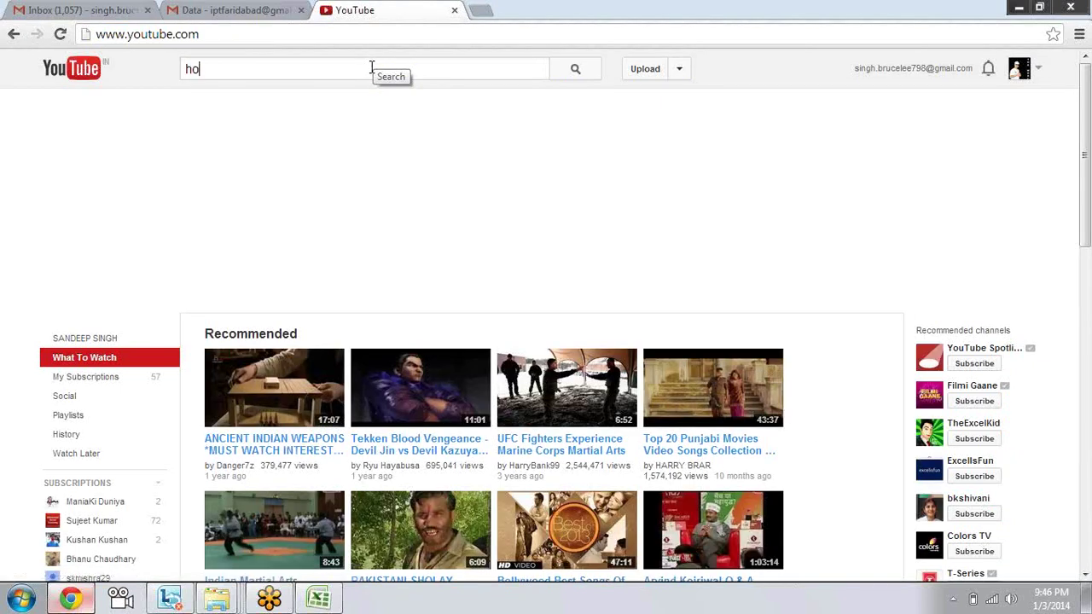
pyautogui.write('w to create spe')
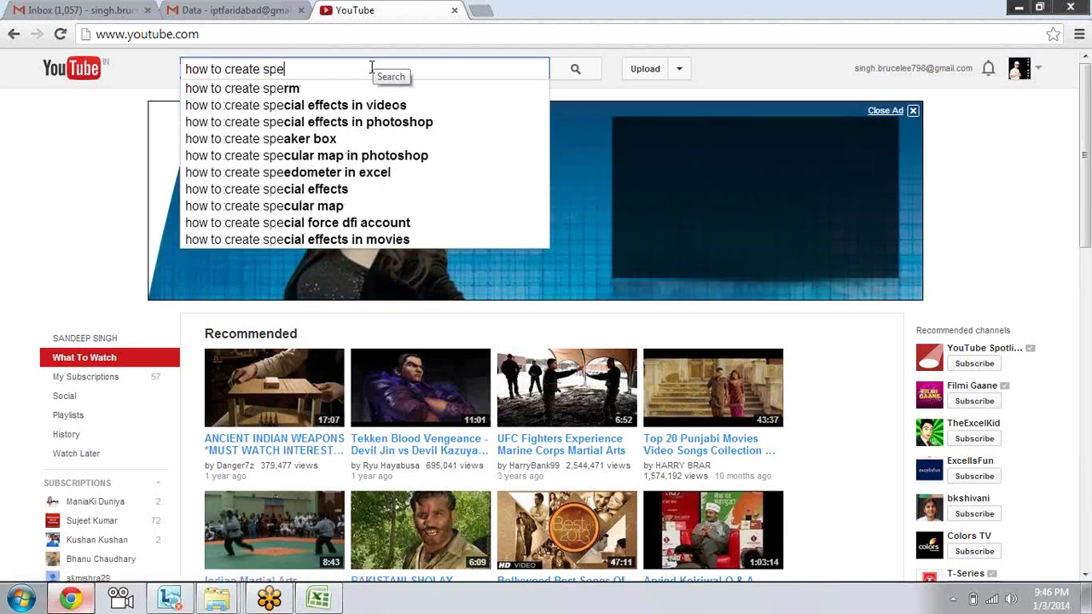
pyautogui.write('do')
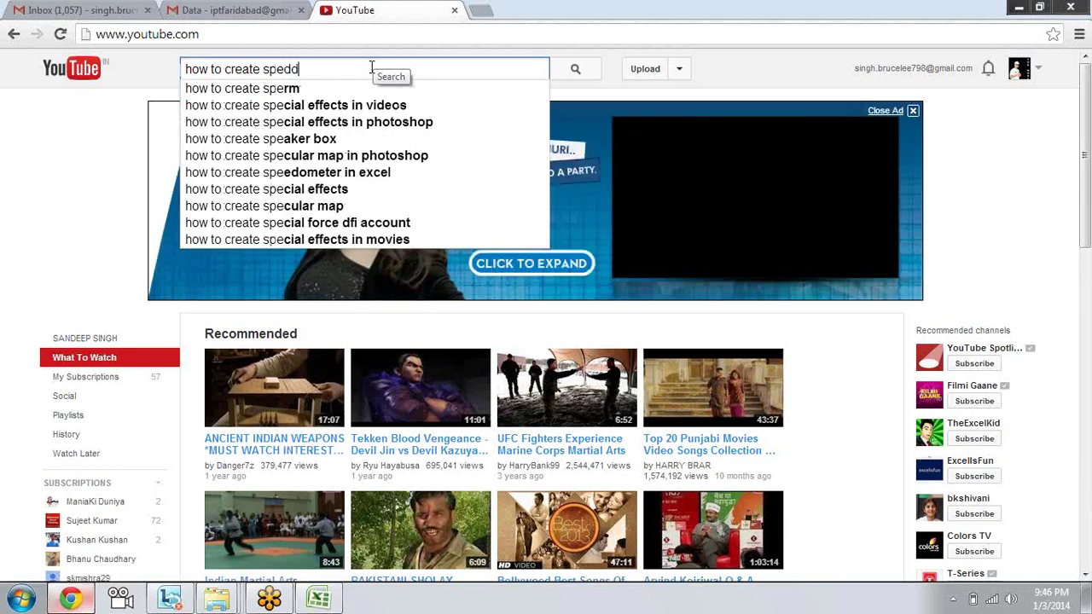
pyautogui.write('meter')
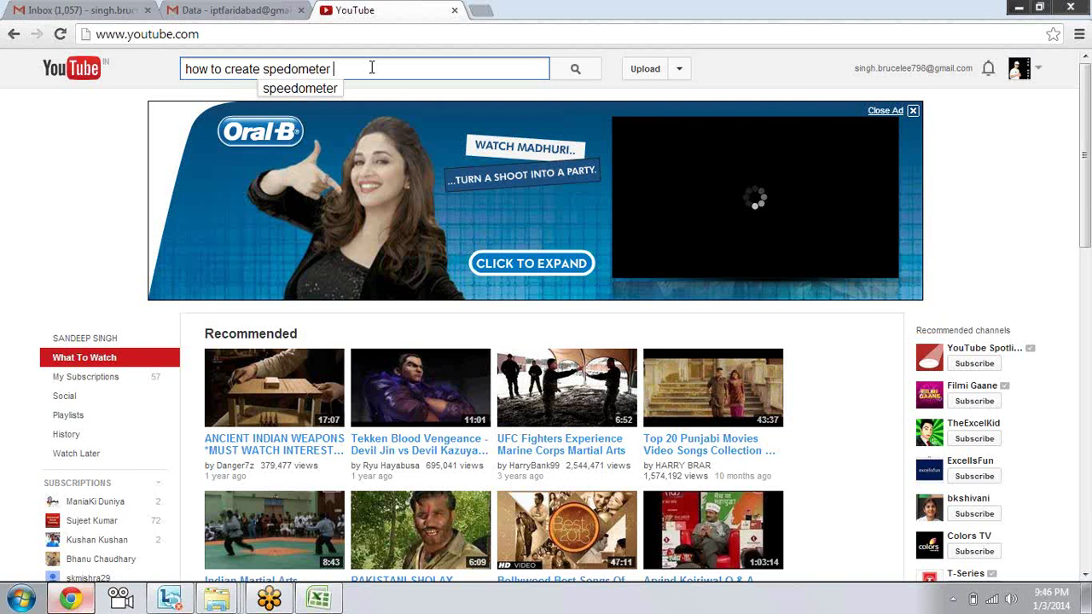
pyautogui.write(' in excel')
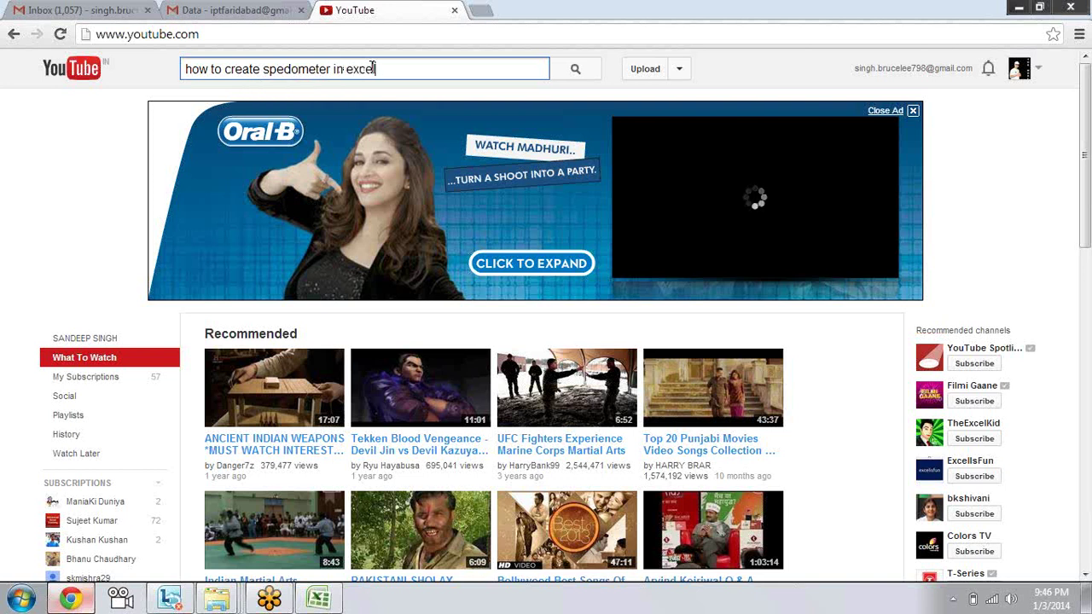
pyautogui.press('Return')
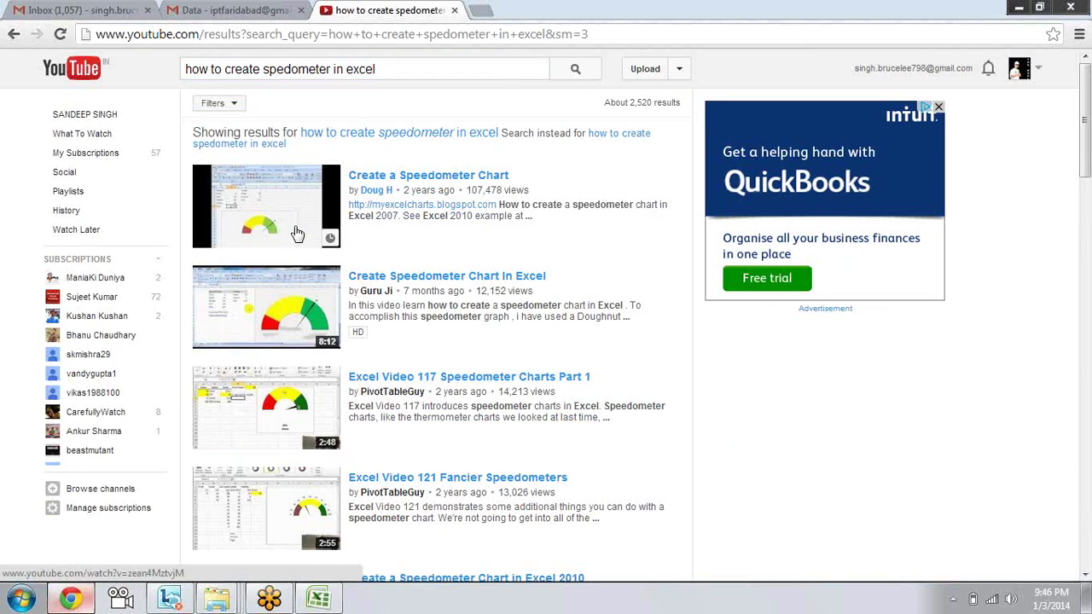
# Play the Create a Speedometer Chart video full screen, muting and skipping the ad, at full volume.
pyautogui.click(297, 233)
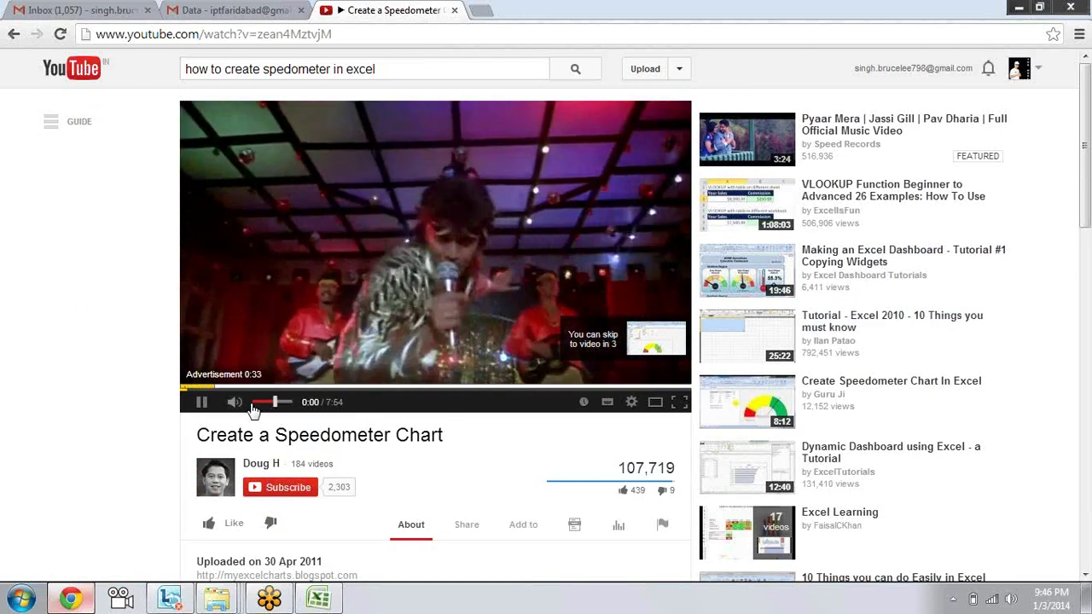
pyautogui.click(237, 404)
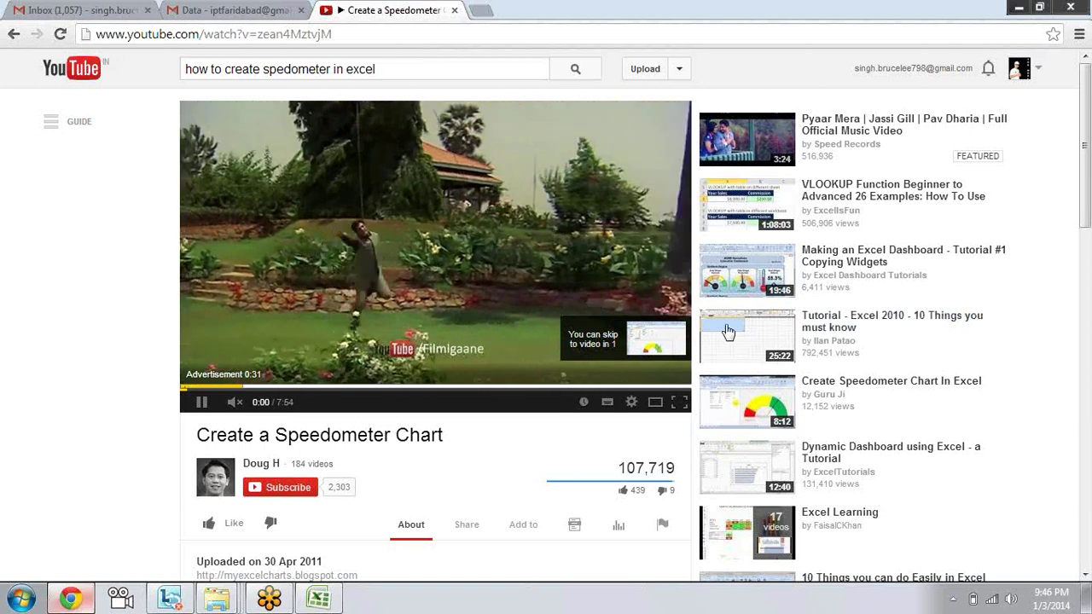
pyautogui.click(626, 341)
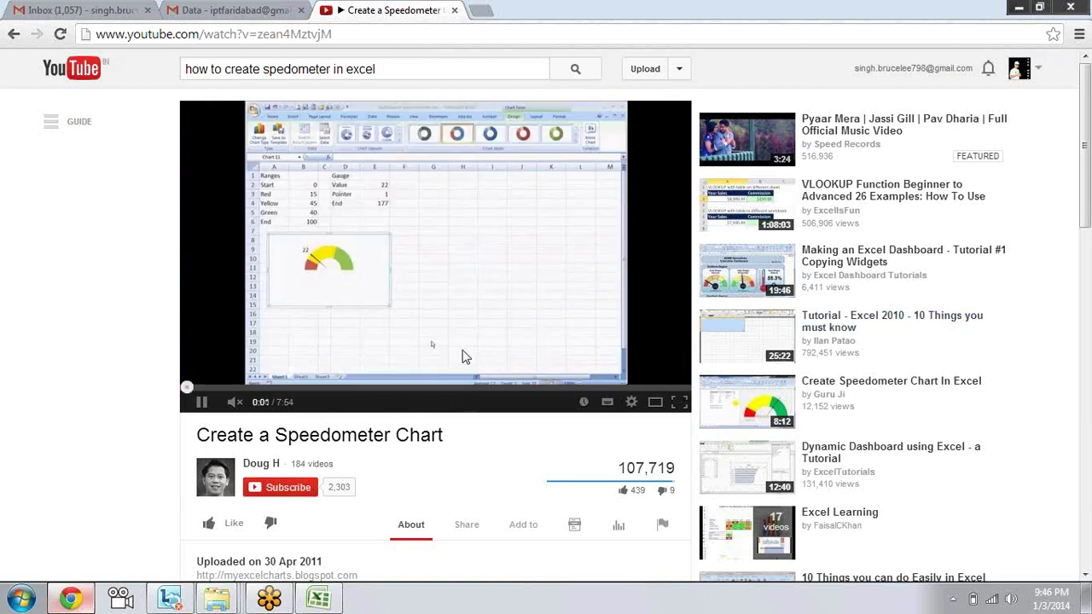
pyautogui.click(679, 402)
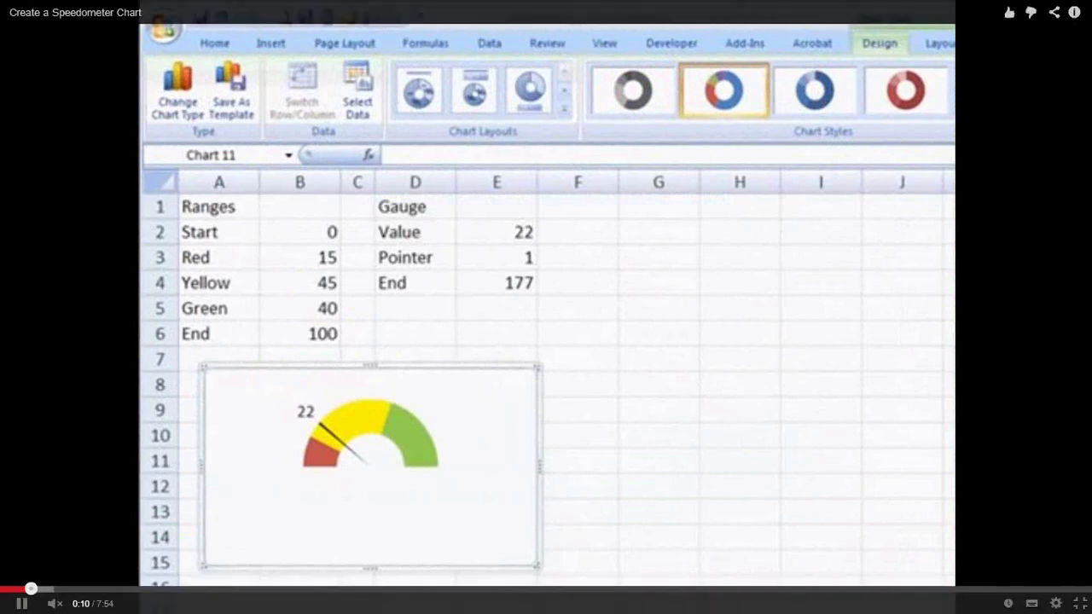
pyautogui.moveTo(73, 609)
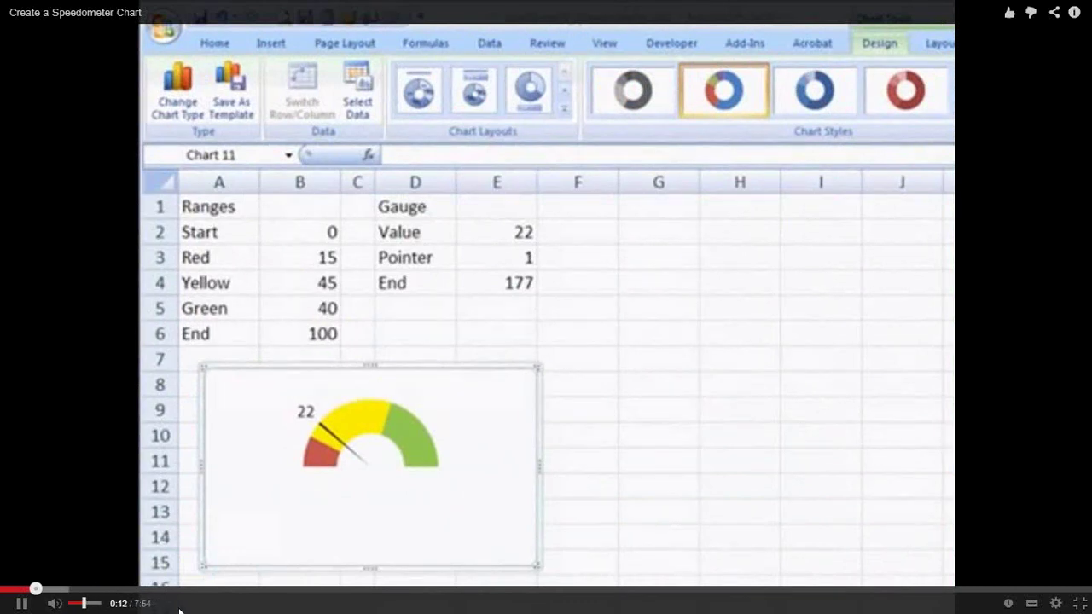
pyautogui.moveTo(96, 604); pyautogui.dragTo(127, 604)
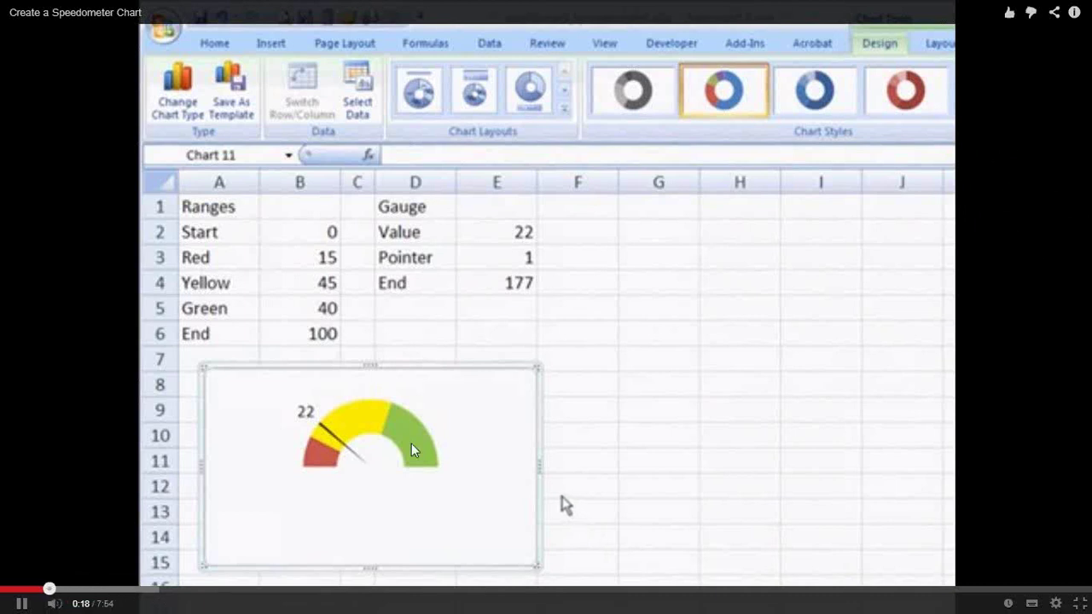
# Exit full screen, pause and close the speedometer video tab, and return to the Excel Charts workbook.
pyautogui.press('Escape')
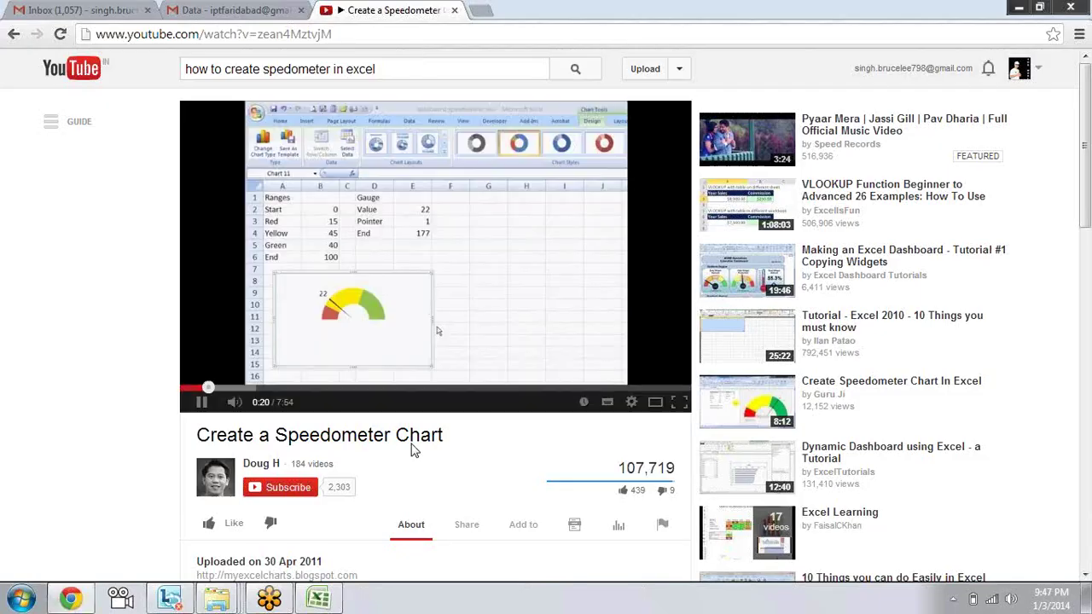
pyautogui.click(205, 411)
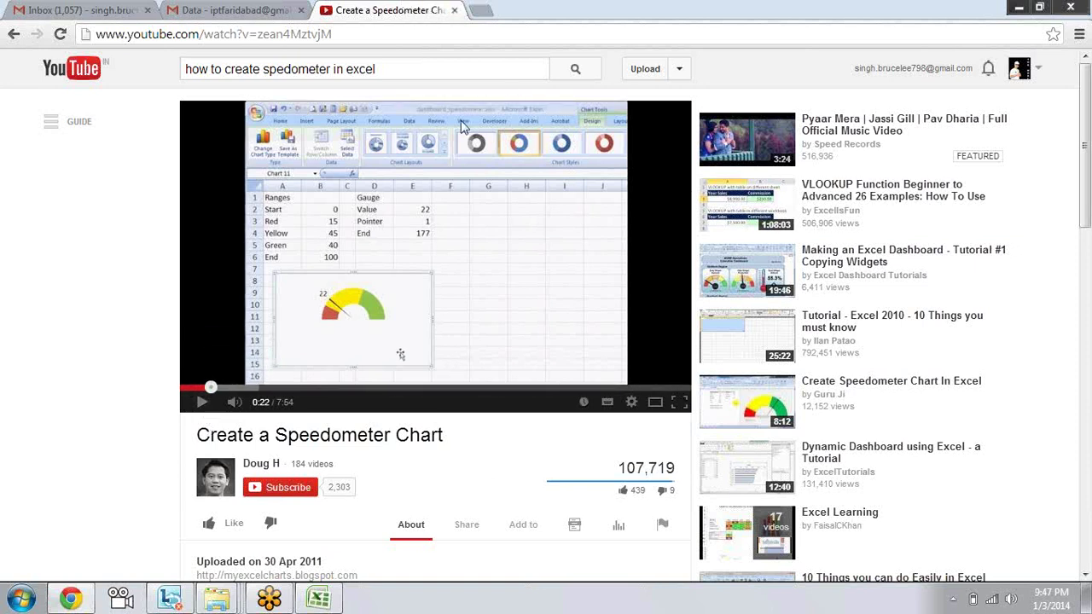
pyautogui.click(454, 10)
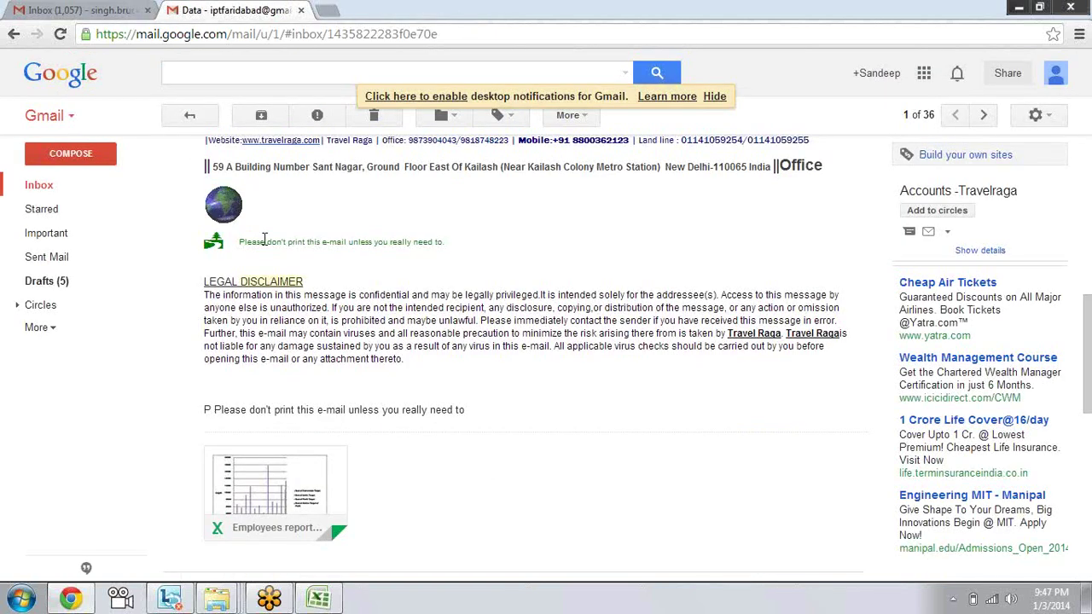
pyautogui.click(318, 598)
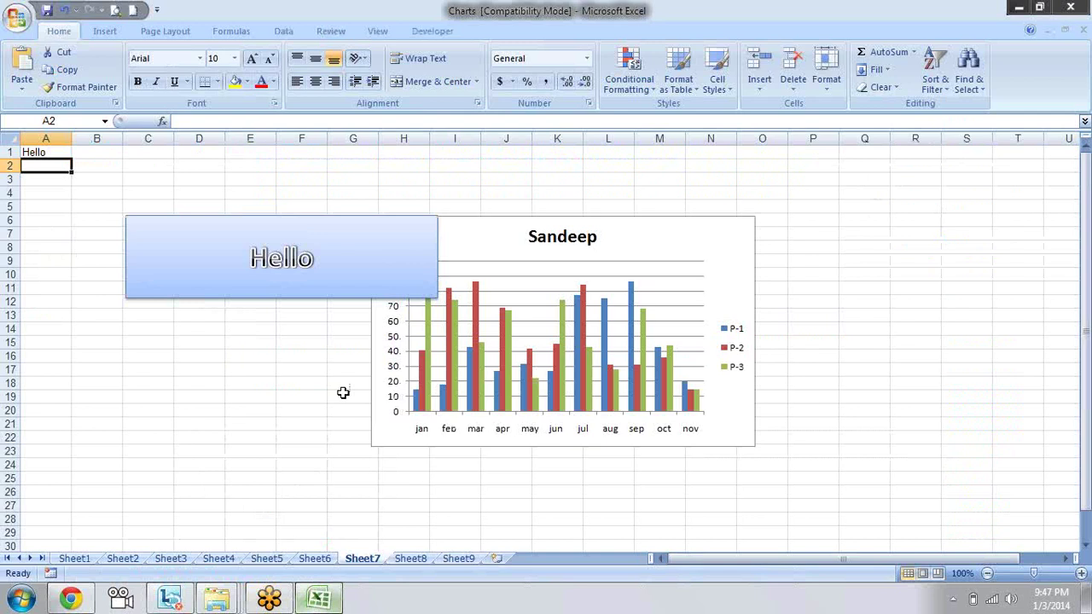
# Select the Hello shape, then switch to Sheet8 with the Sales chart.
pyautogui.click(406, 240)
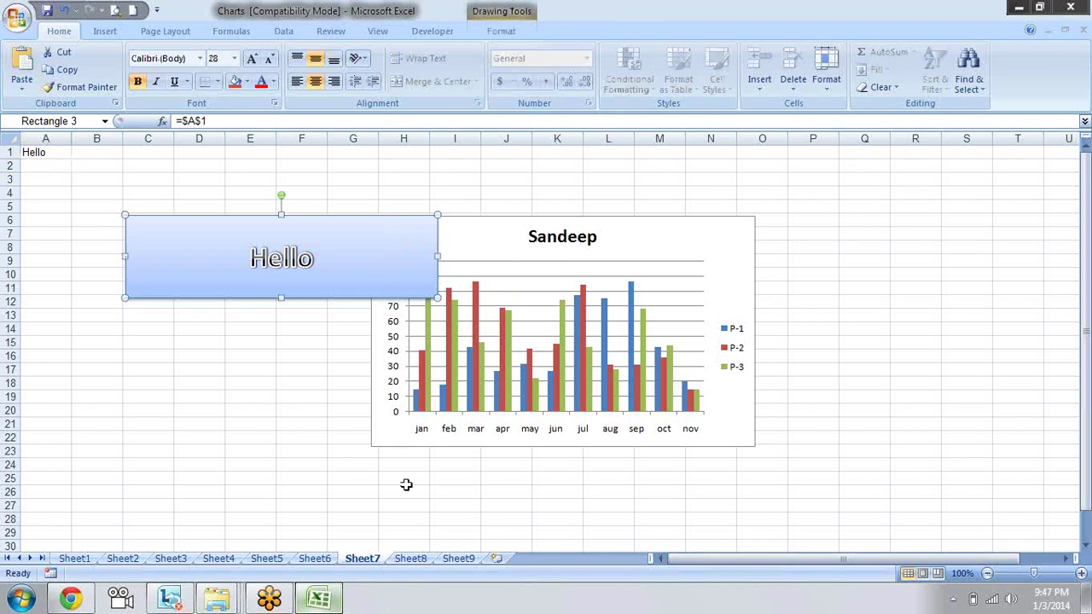
pyautogui.click(414, 560)
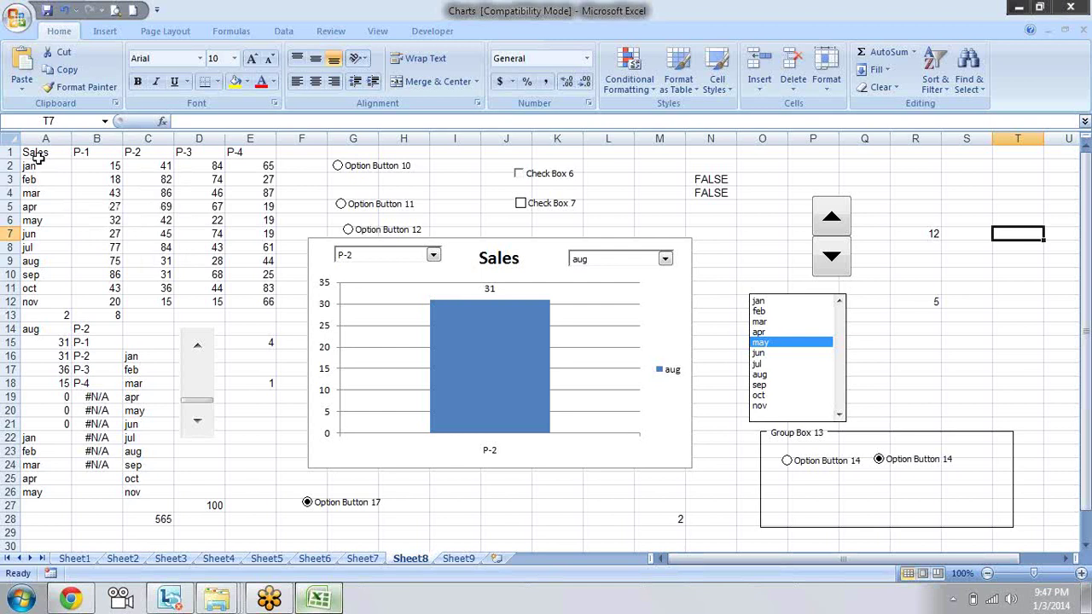
# Select the Sales month figures, then set the chart's product picker to P-3.
pyautogui.moveTo(36, 163); pyautogui.dragTo(254, 323)
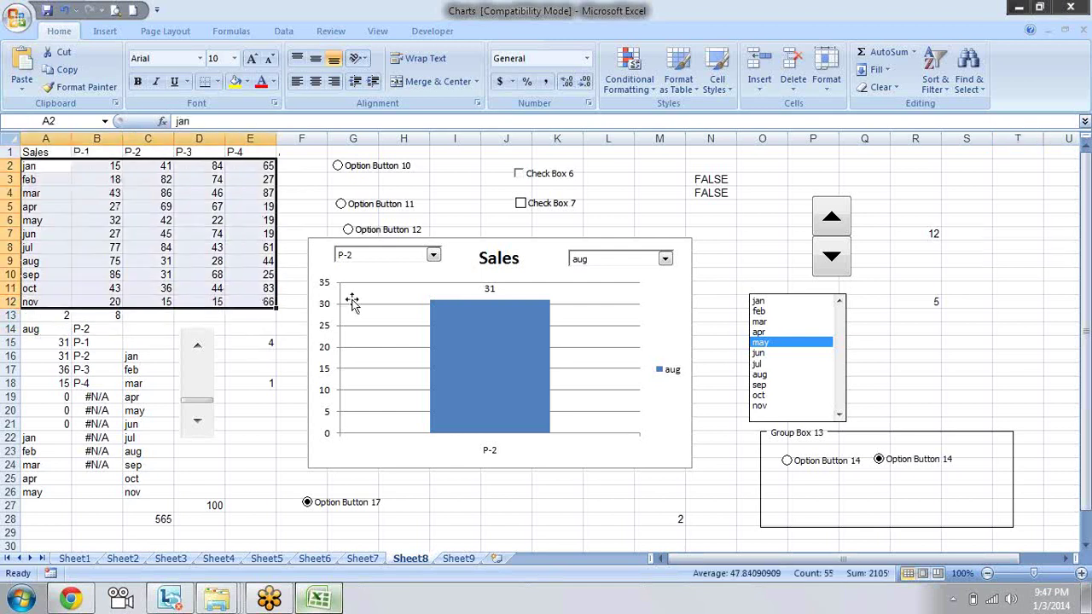
pyautogui.click(476, 273)
pyautogui.click(434, 257)
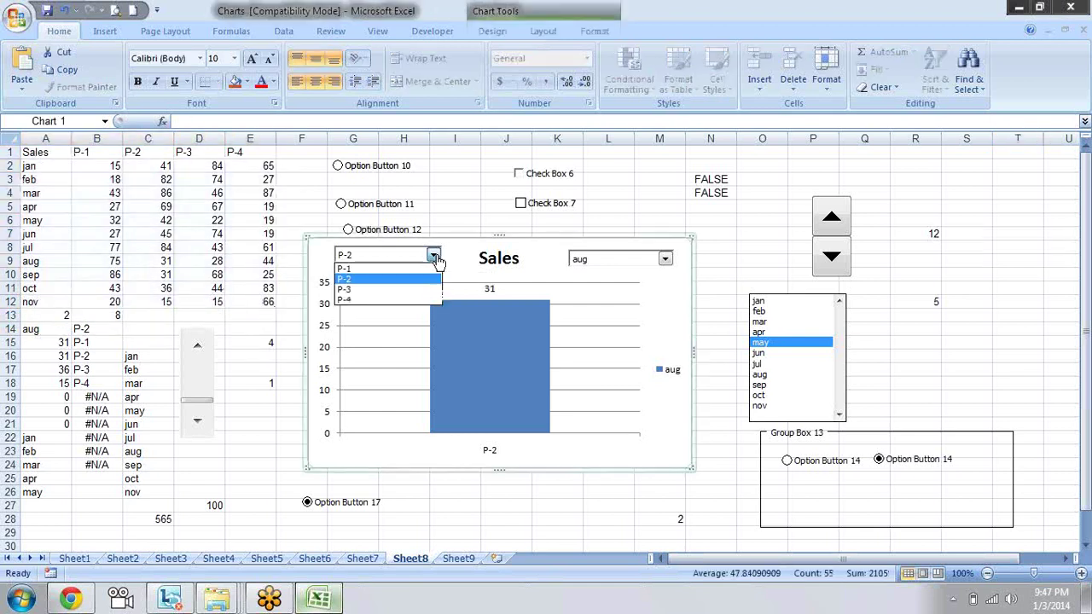
pyautogui.click(398, 290)
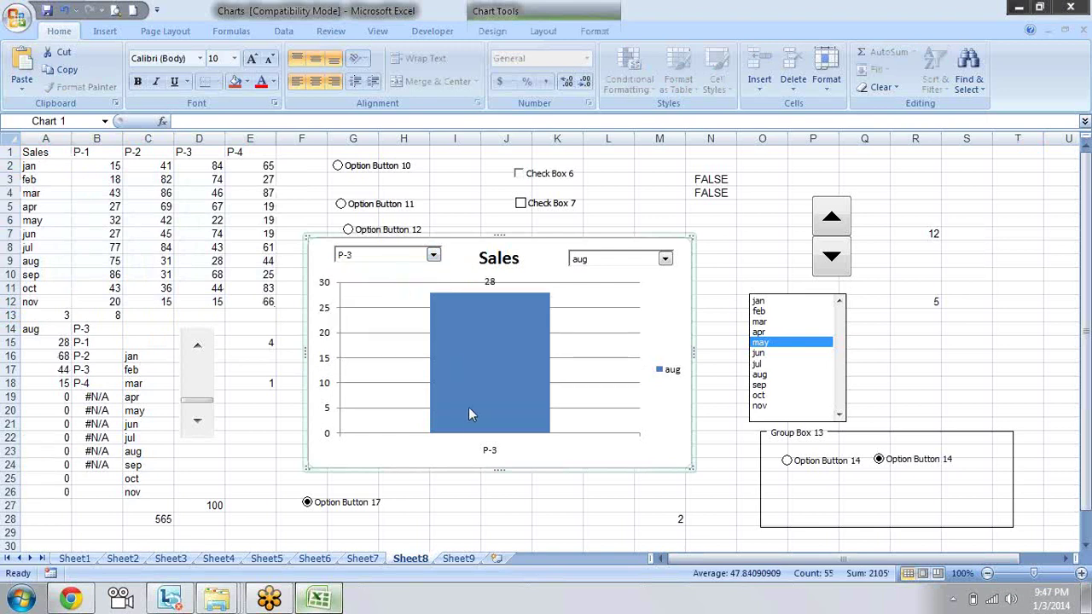
# Cycle the chart's month picker through sep, jun, aug and oct.
pyautogui.click(665, 261)
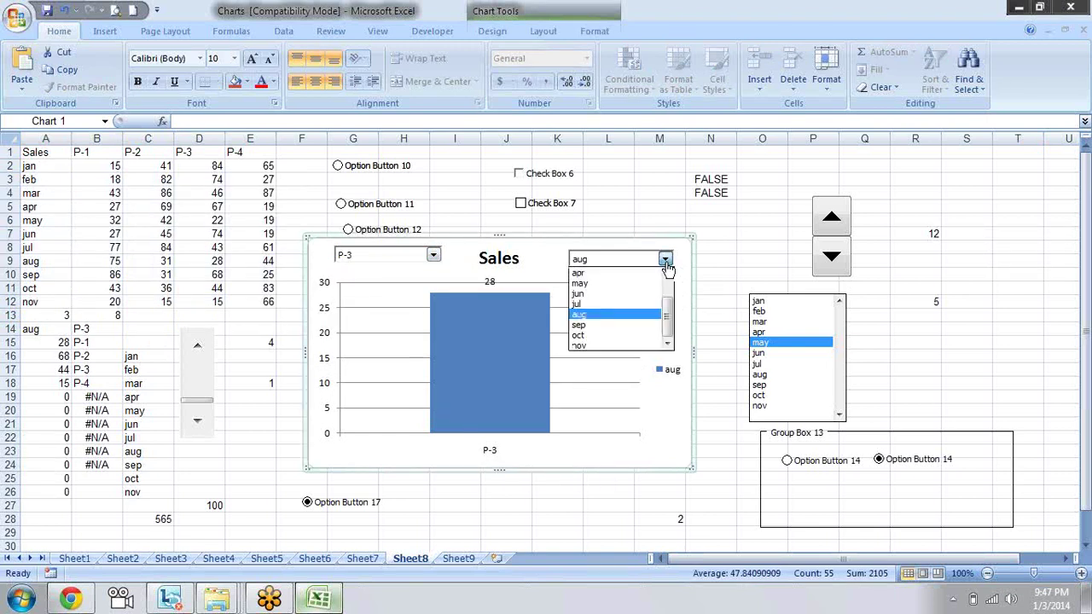
pyautogui.click(606, 325)
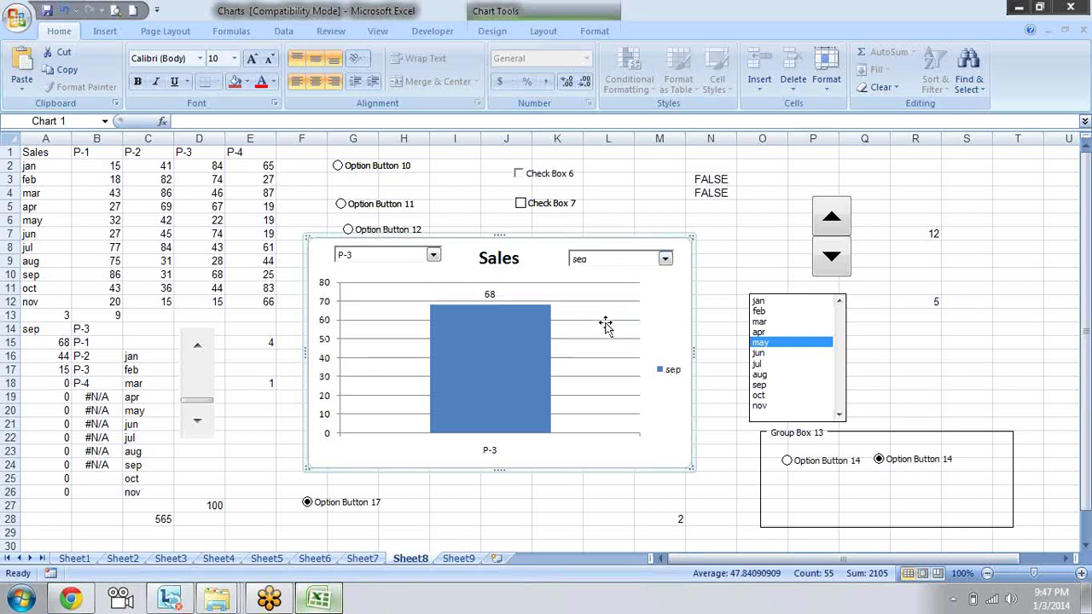
pyautogui.click(665, 260)
pyautogui.click(625, 296)
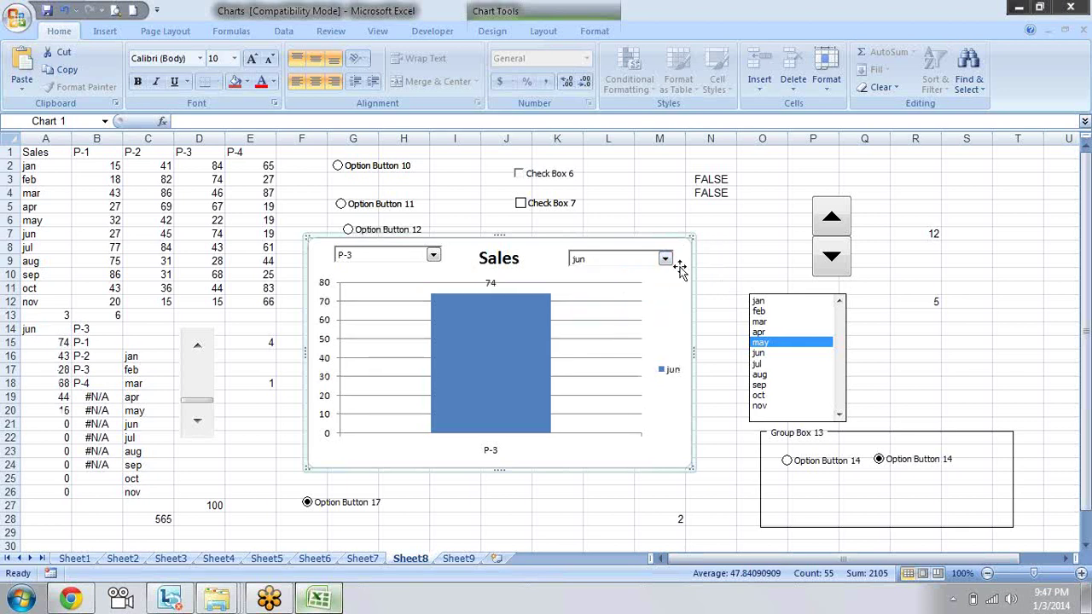
pyautogui.click(666, 261)
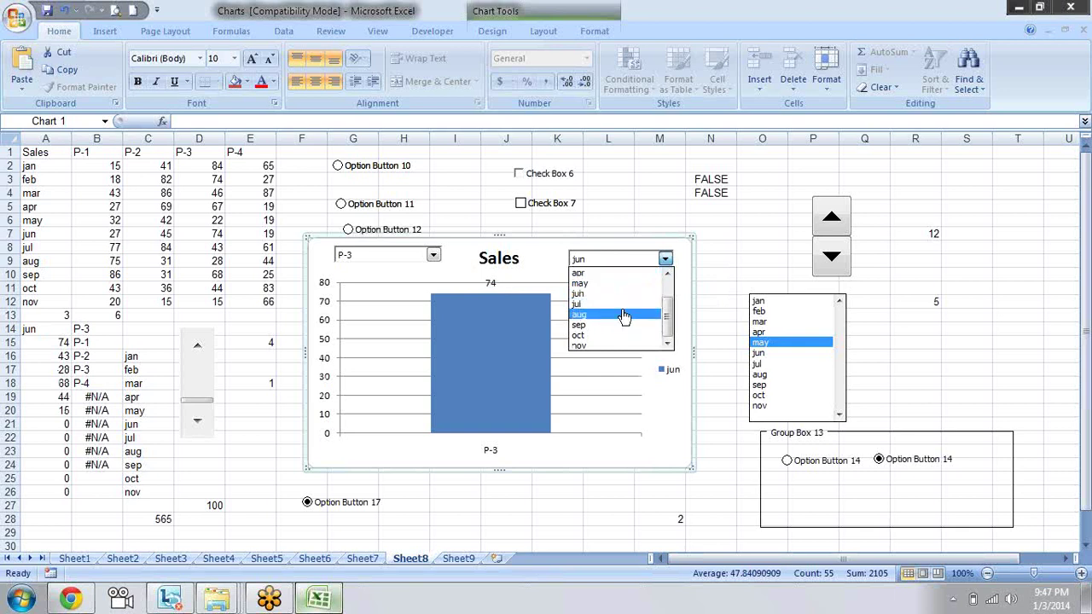
pyautogui.click(630, 314)
pyautogui.click(664, 261)
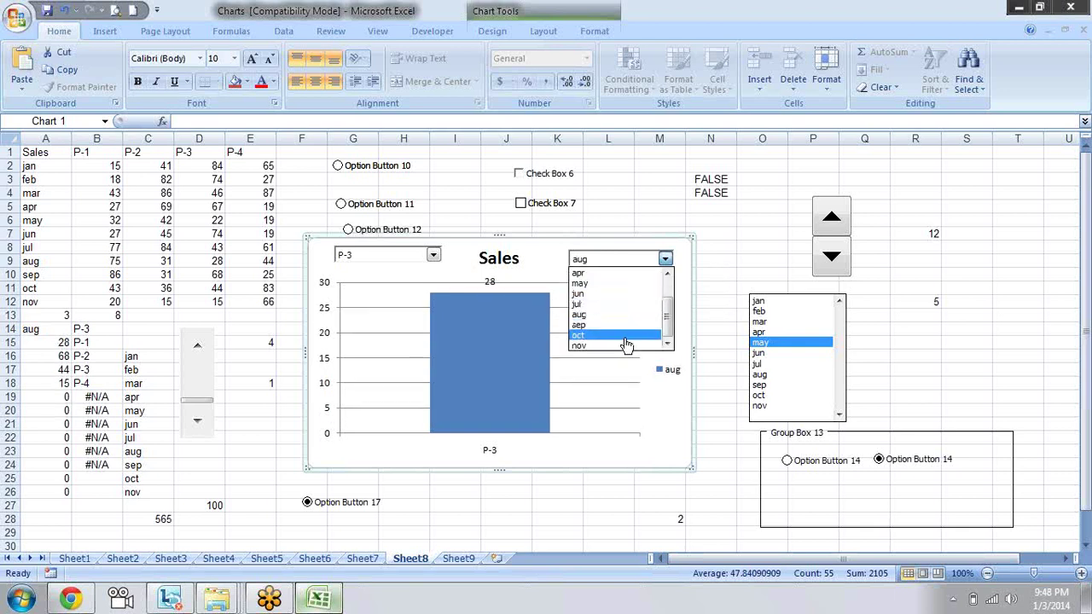
pyautogui.click(629, 334)
# Switch the charted series to P-1, then back to P-3.
pyautogui.click(433, 255)
pyautogui.click(388, 291)
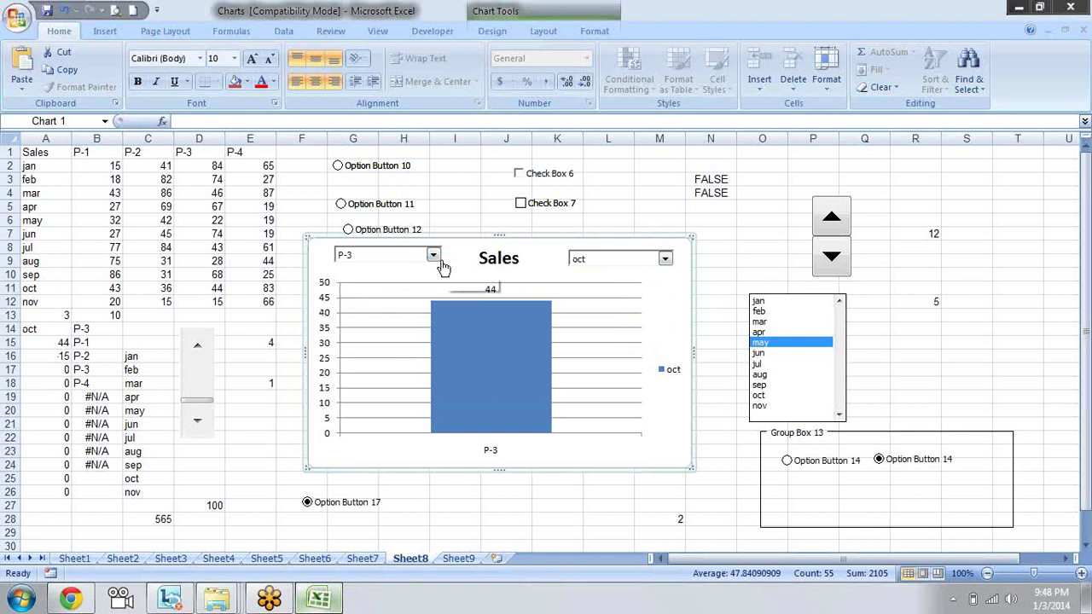
pyautogui.click(434, 256)
pyautogui.click(416, 273)
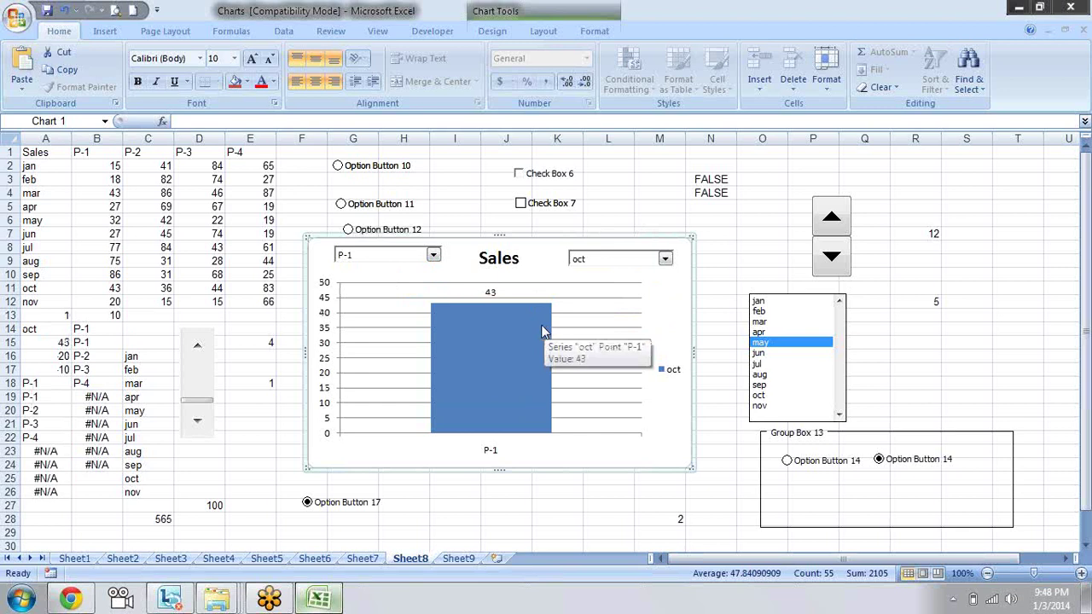
pyautogui.click(433, 255)
pyautogui.click(414, 290)
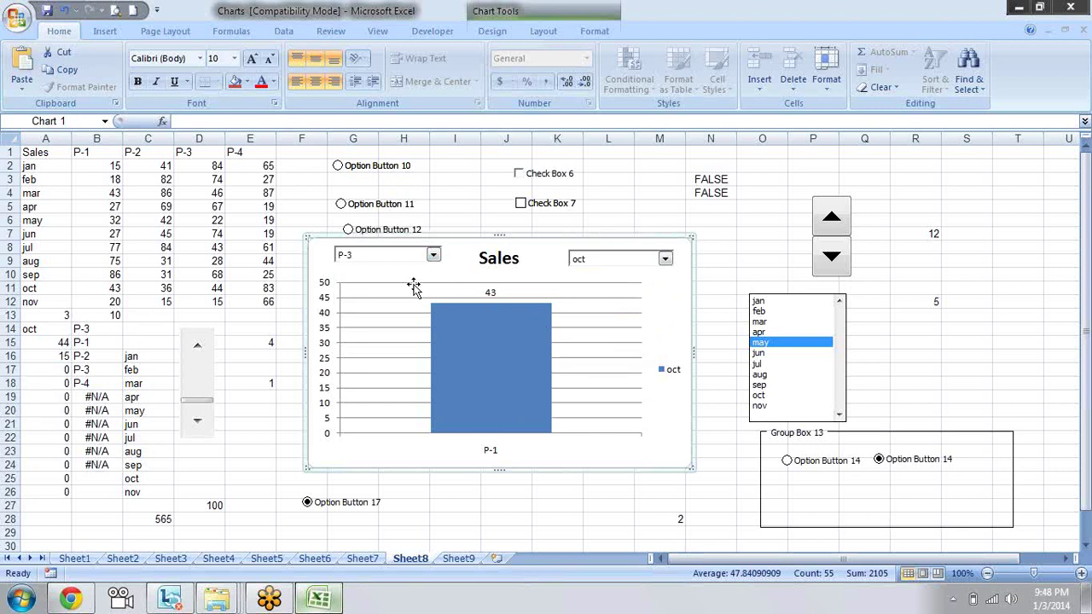
pyautogui.click(434, 256)
pyautogui.click(418, 289)
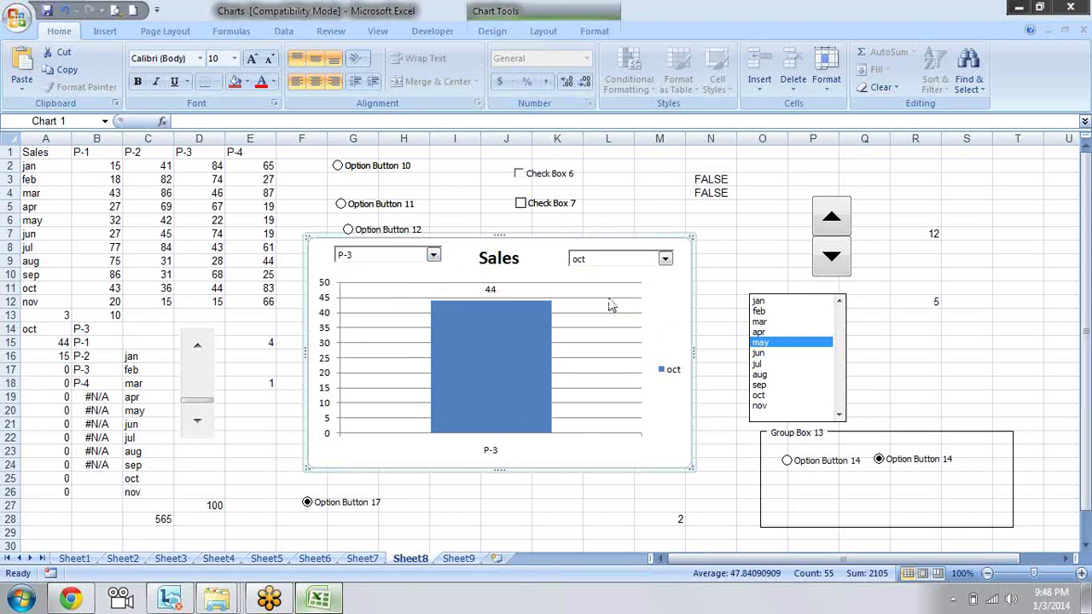
# Try months jun and aug, then return the chart to oct.
pyautogui.click(665, 258)
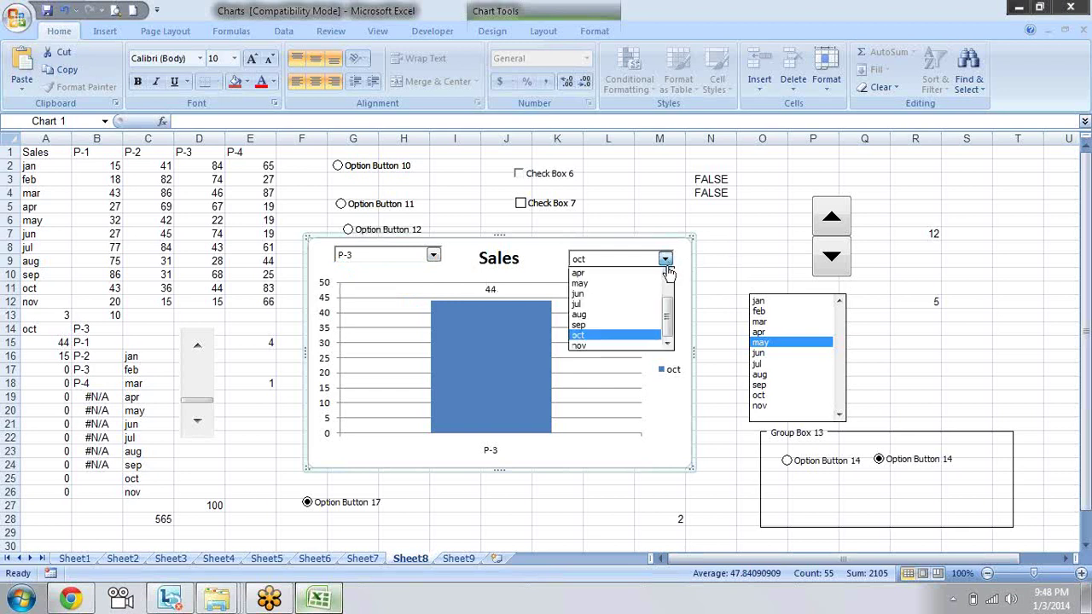
pyautogui.click(642, 299)
pyautogui.click(664, 259)
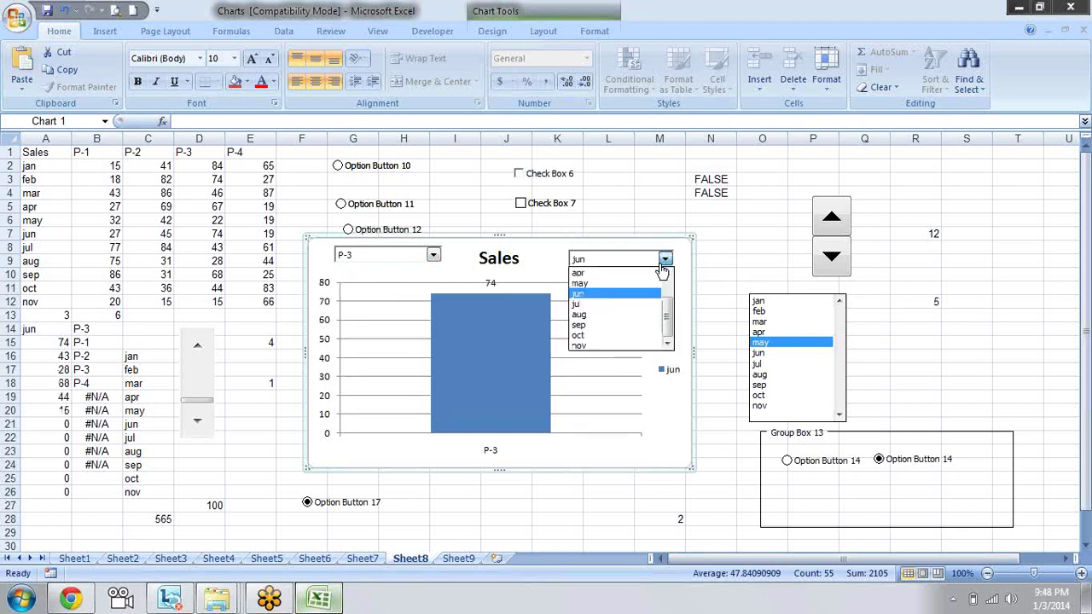
pyautogui.click(638, 316)
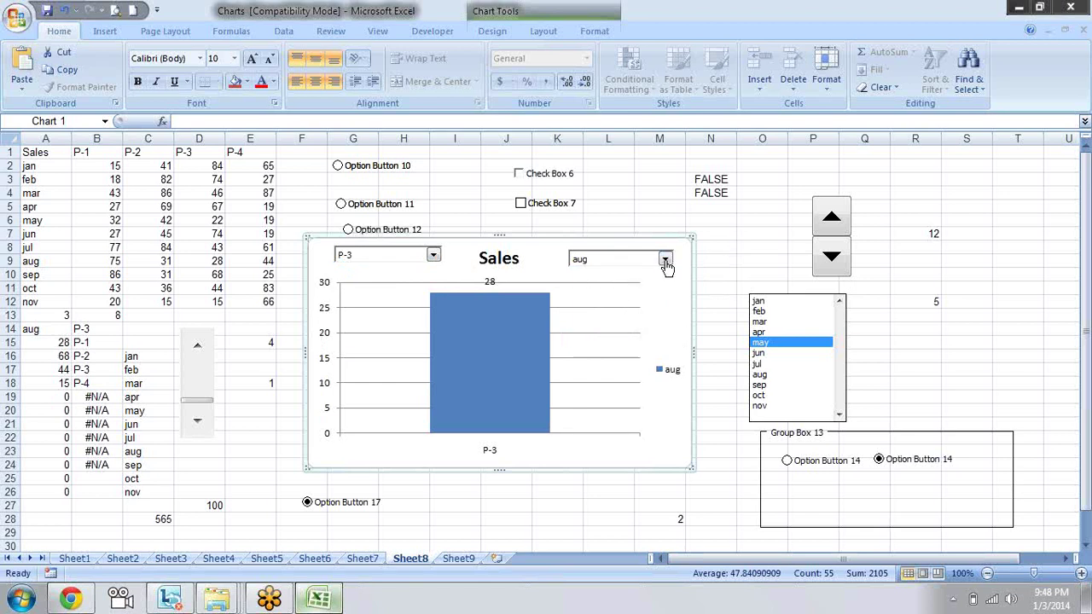
pyautogui.click(665, 259)
pyautogui.click(638, 336)
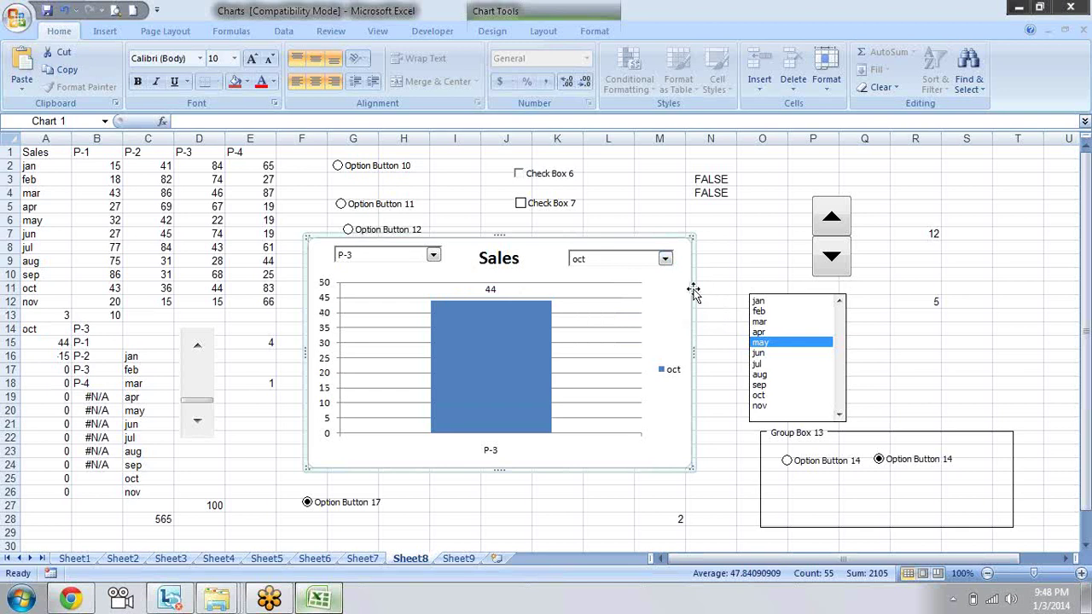
# Delete the Sales chart and Option Buttons 10 and 11 from Sheet8.
pyautogui.press('Delete')
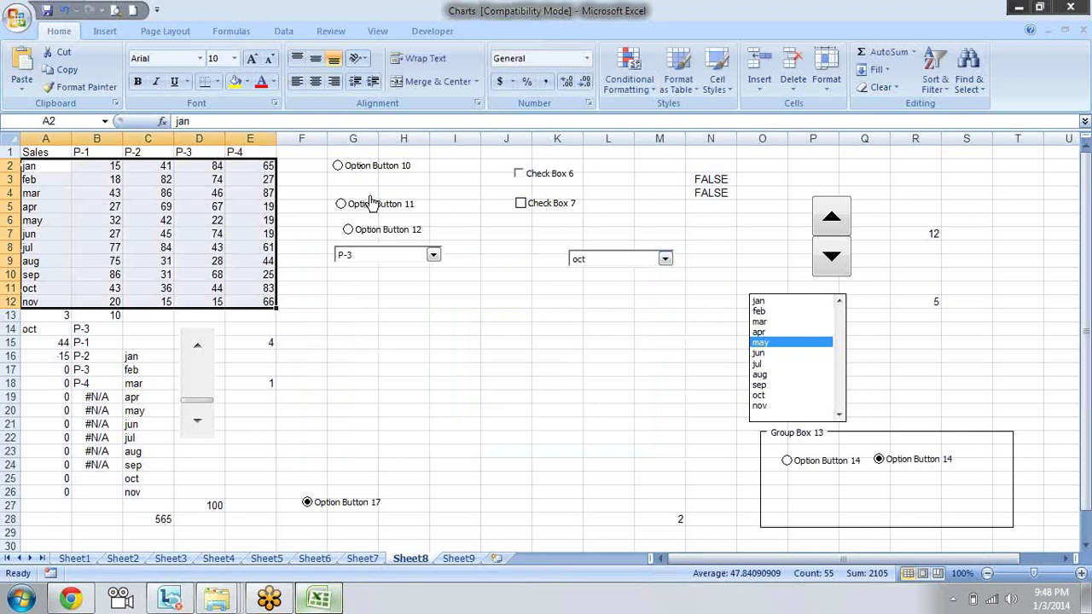
pyautogui.rightClick(393, 174)
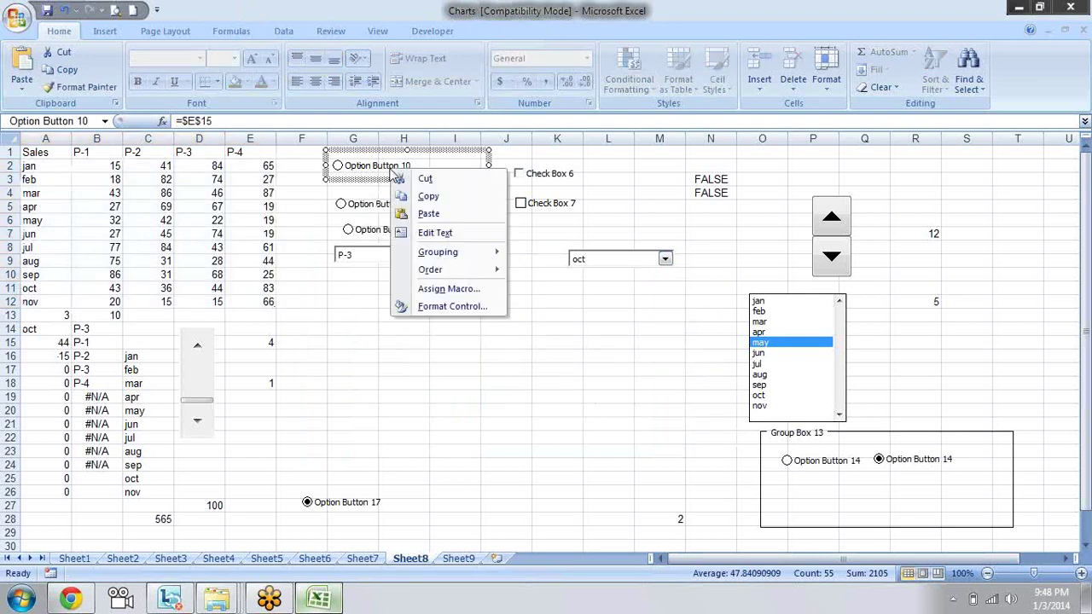
pyautogui.press('Escape')
pyautogui.press('Delete')
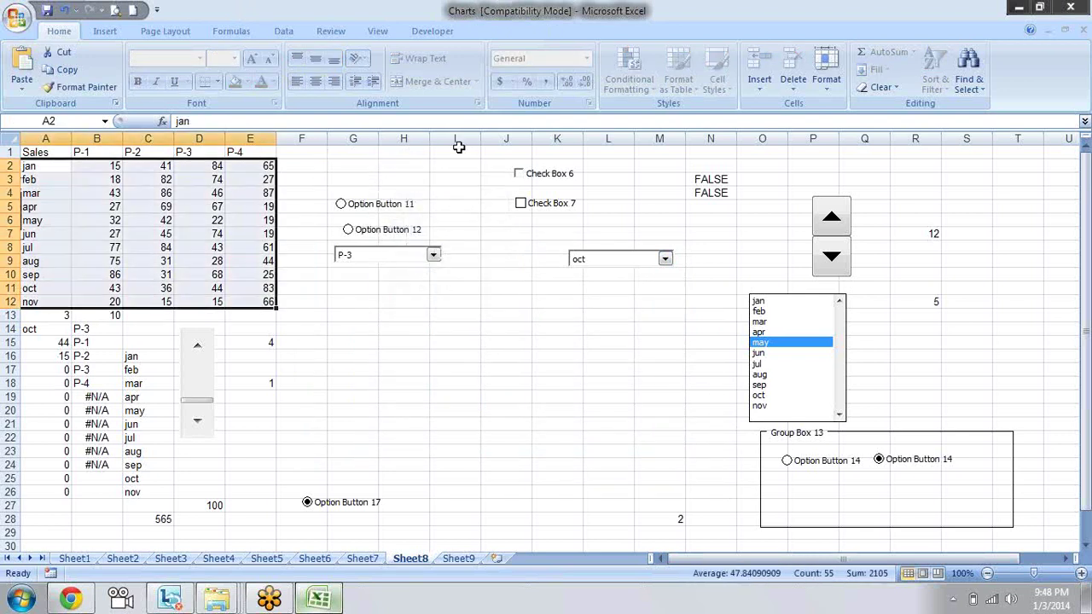
pyautogui.rightClick(370, 206)
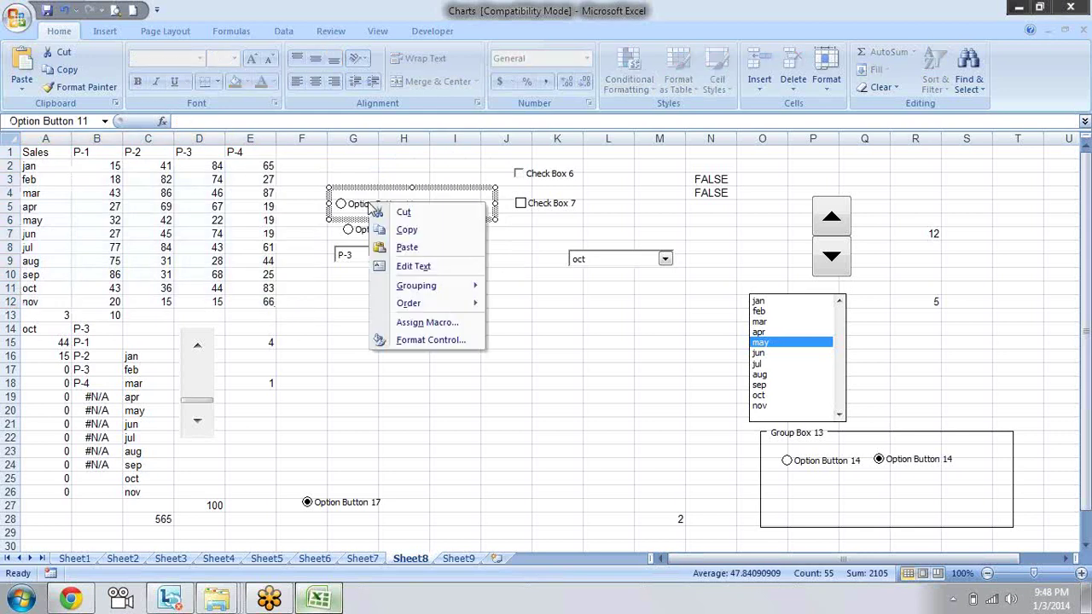
pyautogui.press('Escape')
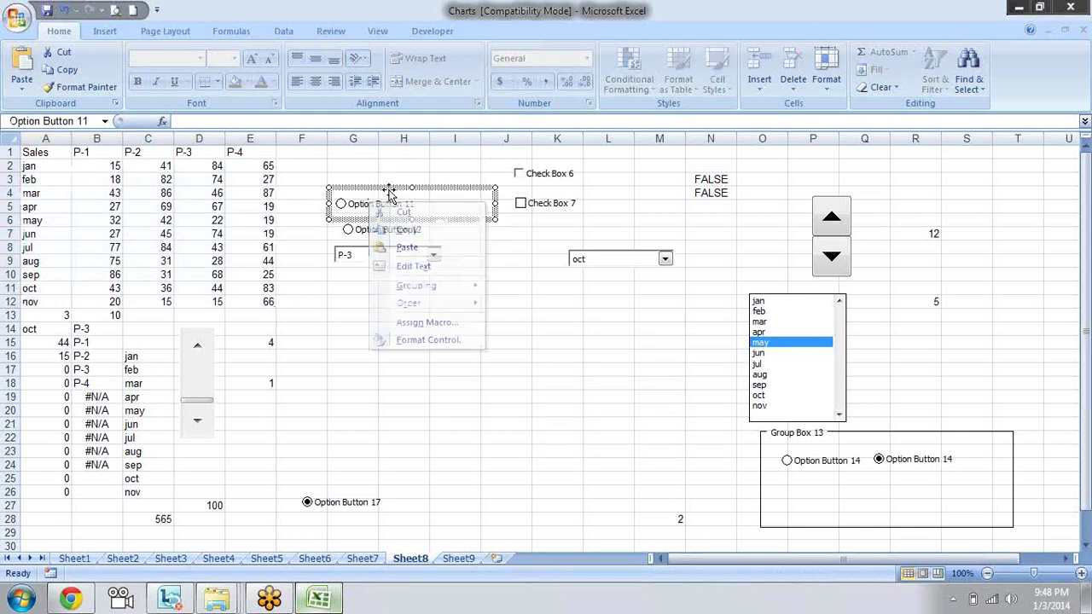
pyautogui.press('Delete')
pyautogui.click(459, 172)
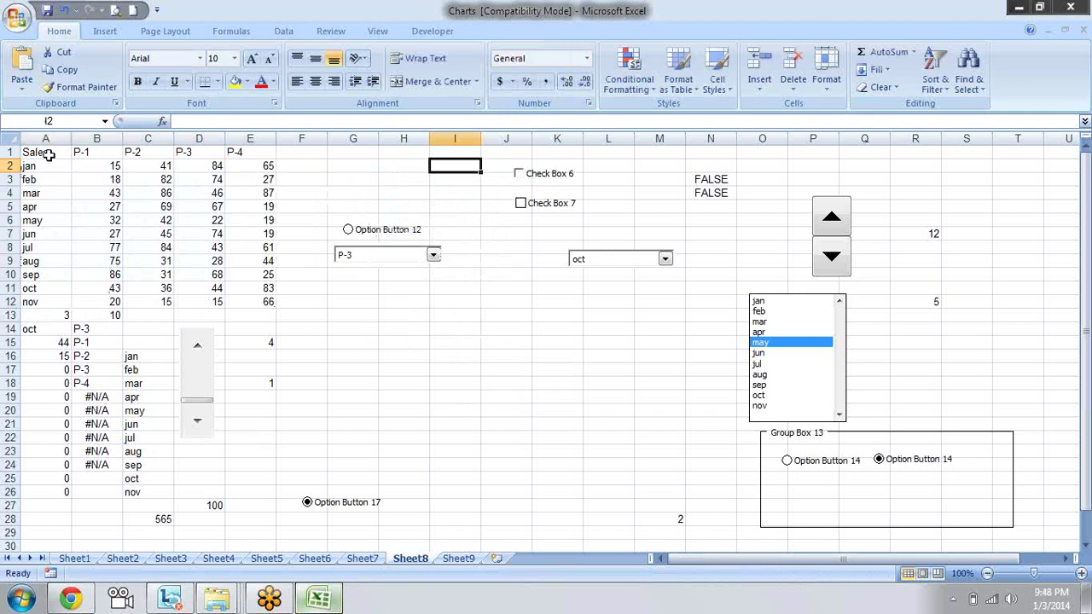
# Copy the Sales table A1:E12 from Sheet8 and paste it into new Sheet10.
pyautogui.moveTo(44, 151); pyautogui.dragTo(249, 301)
pyautogui.hotkey('ctrl', 'c')
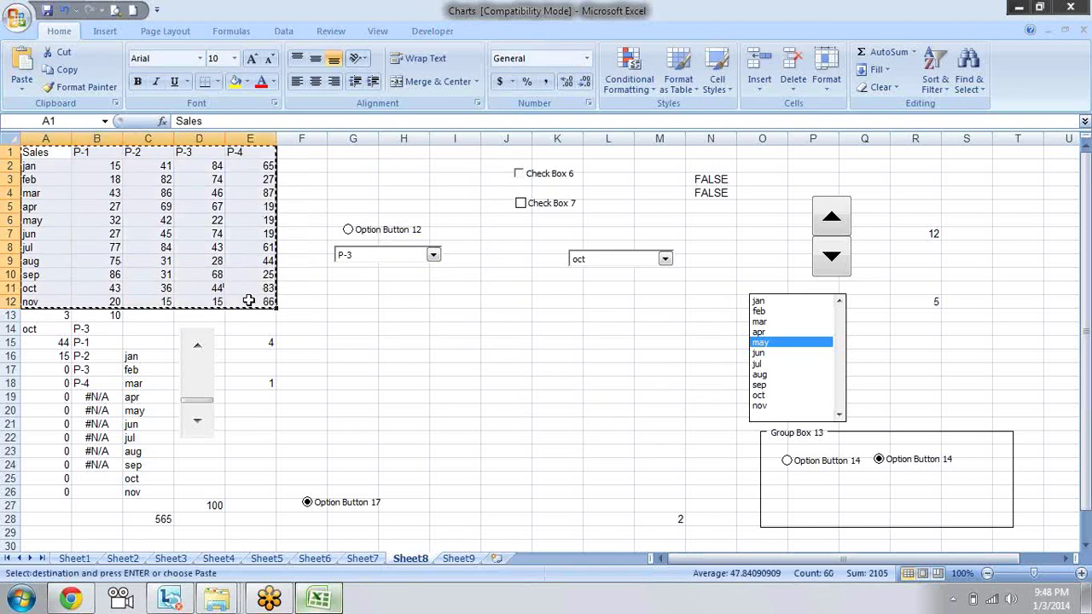
pyautogui.click(459, 559)
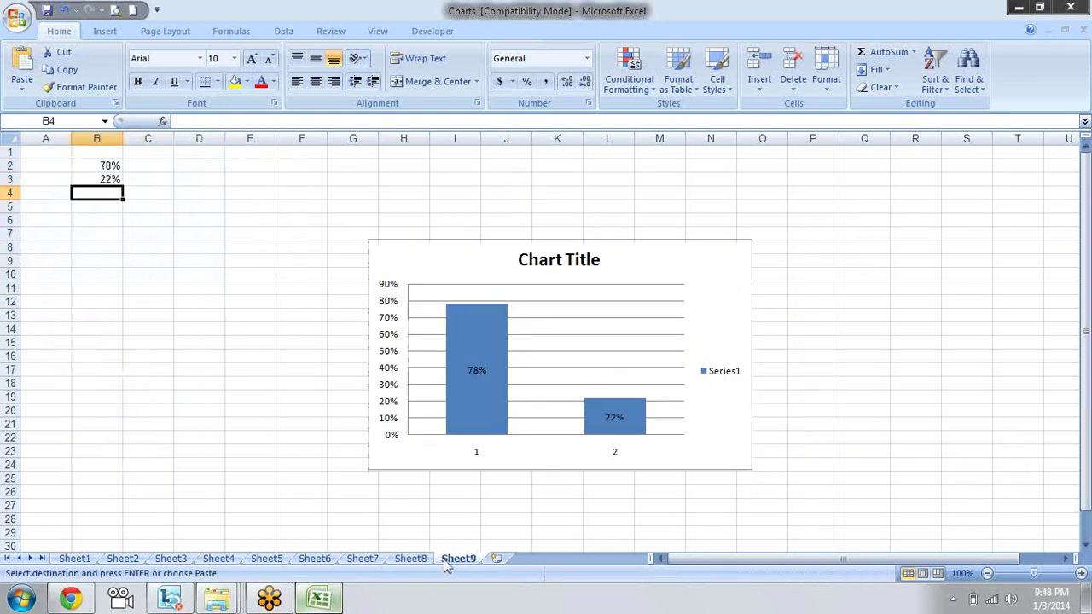
pyautogui.click(499, 561)
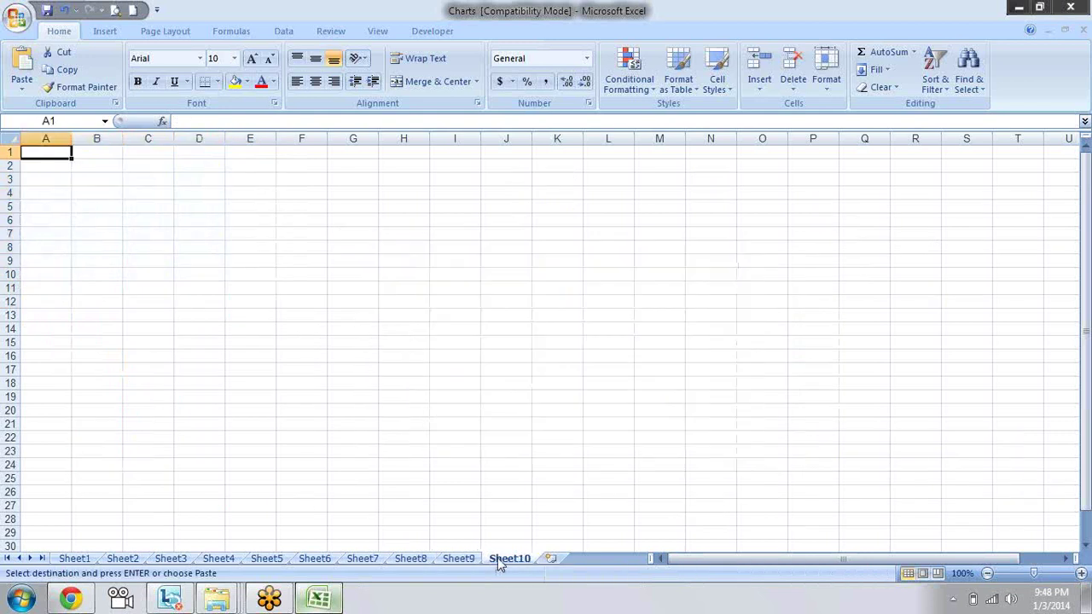
pyautogui.hotkey('ctrl', 'v')
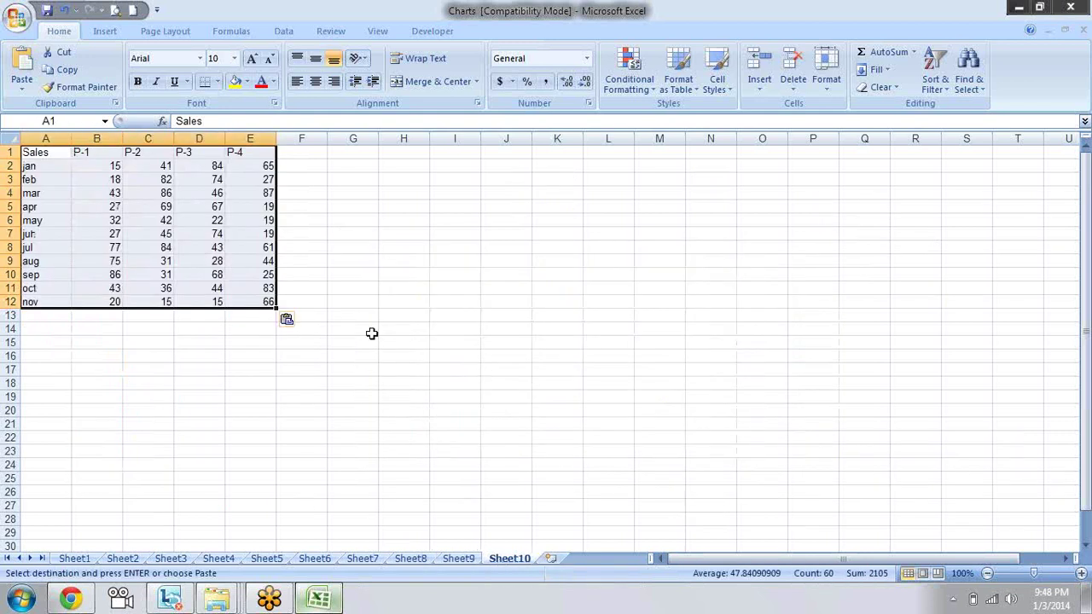
pyautogui.click(372, 334)
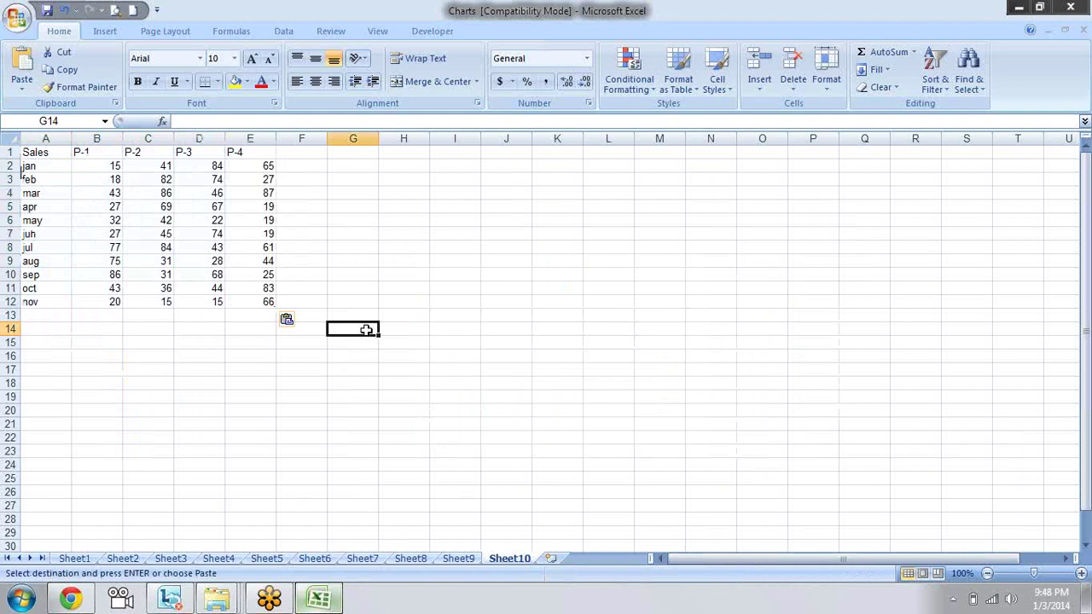
pyautogui.click(429, 30)
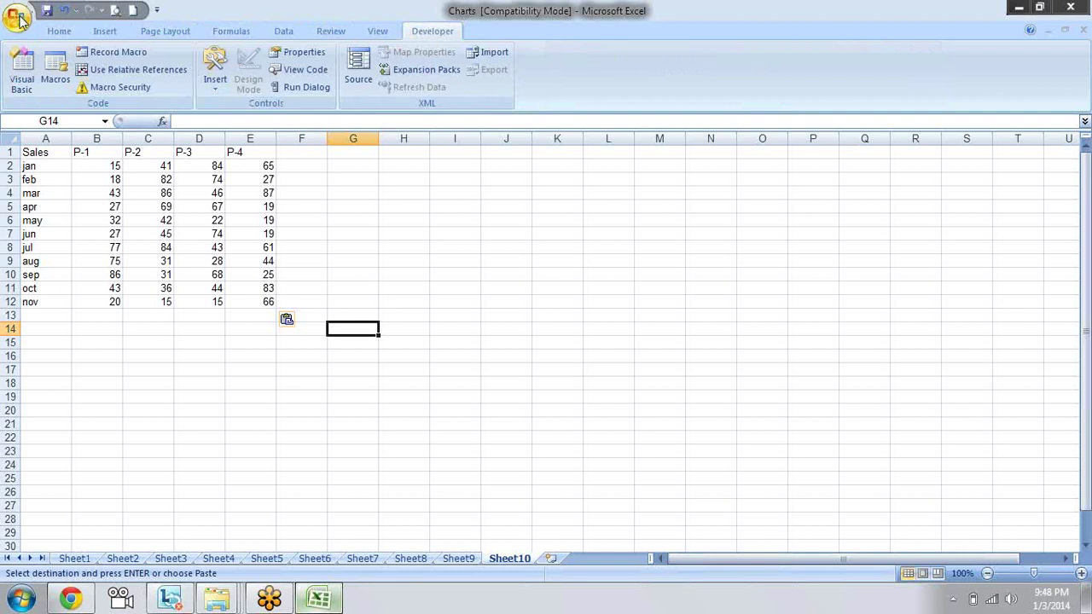
# Confirm the Developer tab is enabled in Excel Options, then open the controls palette.
pyautogui.click(18, 17)
pyautogui.moveTo(89, 230)
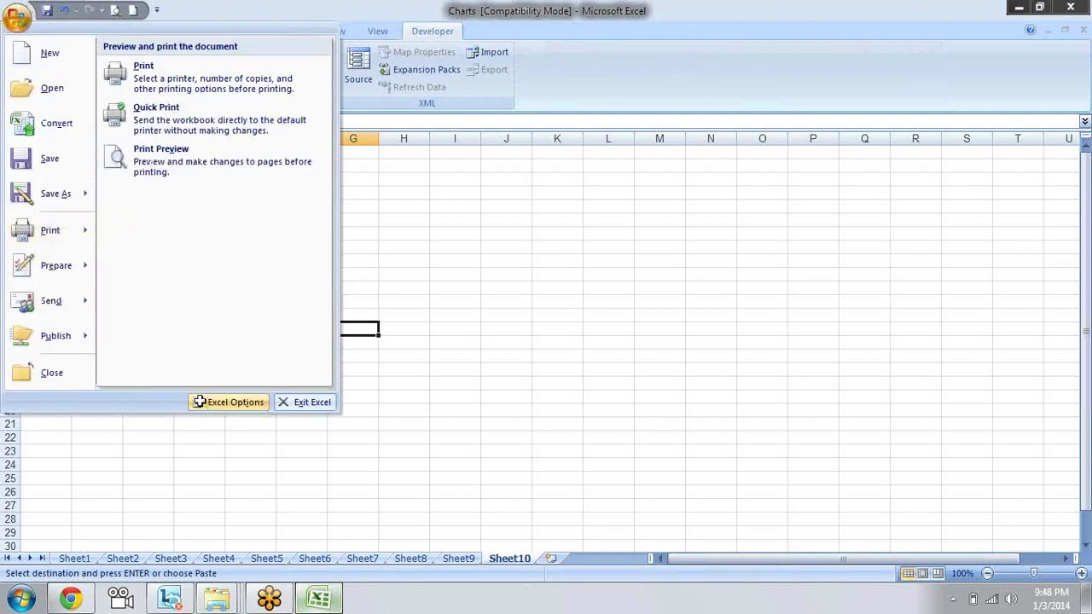
pyautogui.click(227, 402)
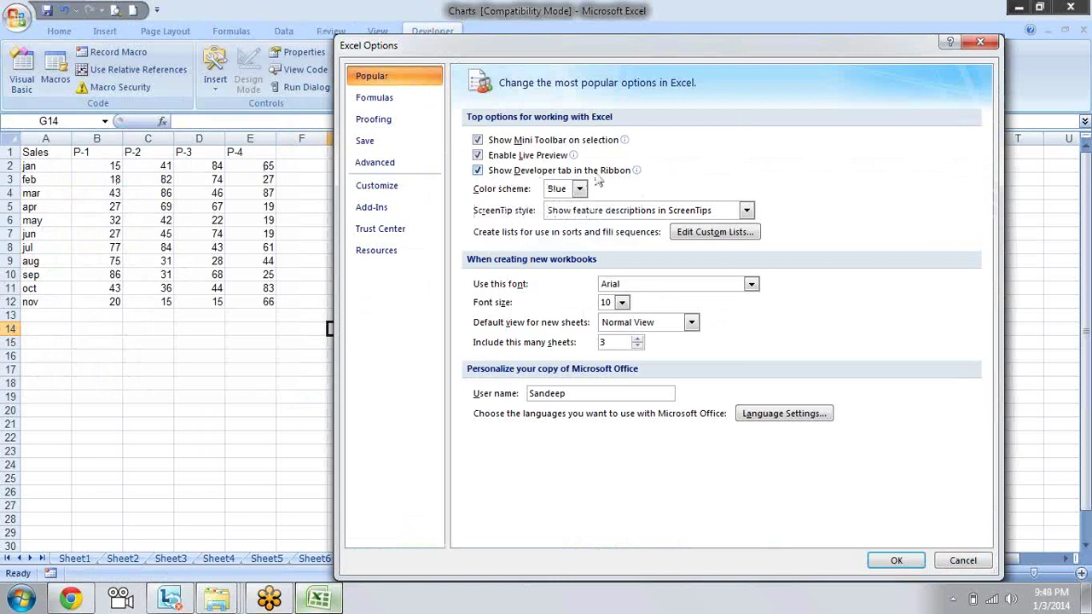
pyautogui.click(896, 561)
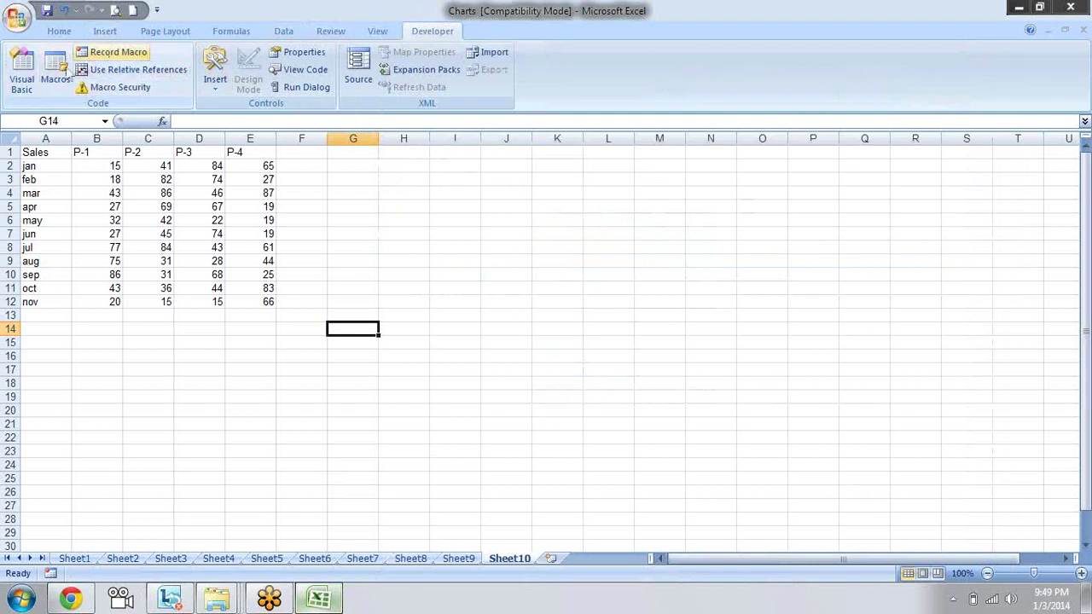
pyautogui.click(217, 87)
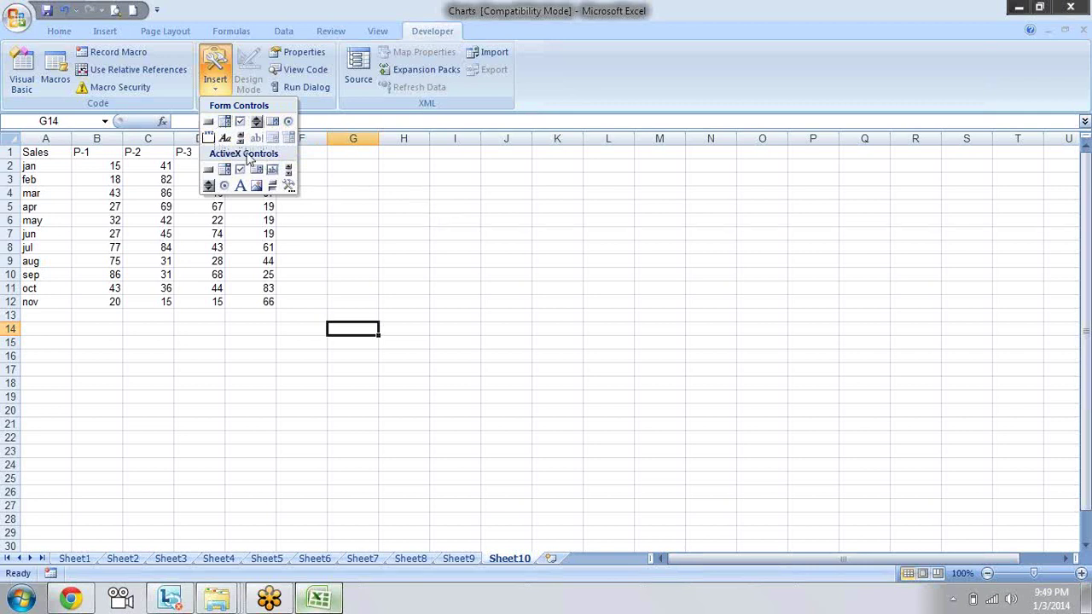
# Draw a form button over H4:J5, then cancel the macro assignment to discard it.
pyautogui.click(208, 121)
pyautogui.moveTo(386, 193); pyautogui.dragTo(525, 223)
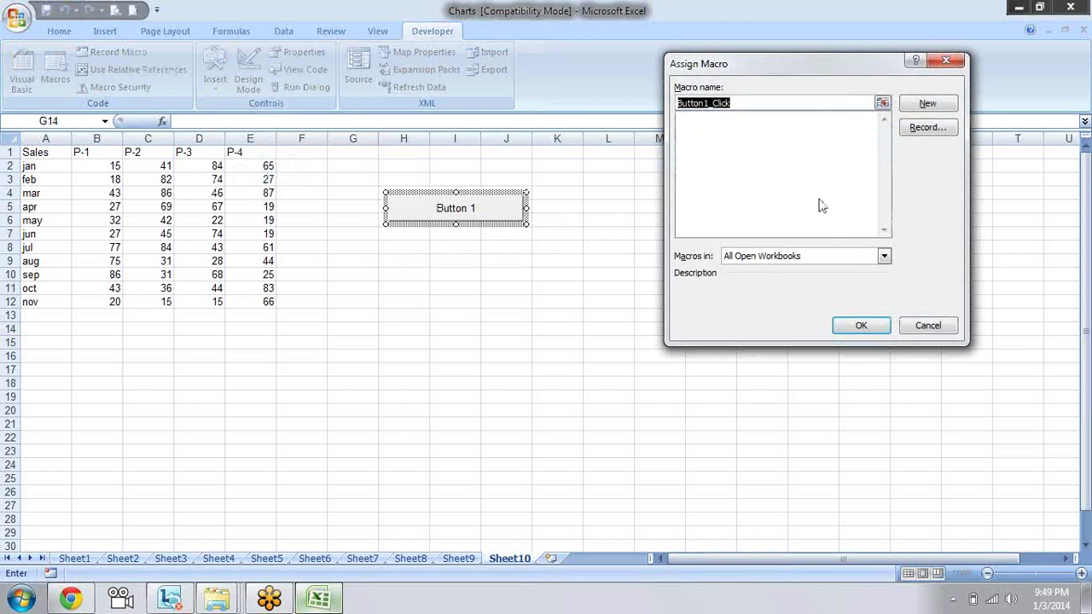
pyautogui.click(947, 60)
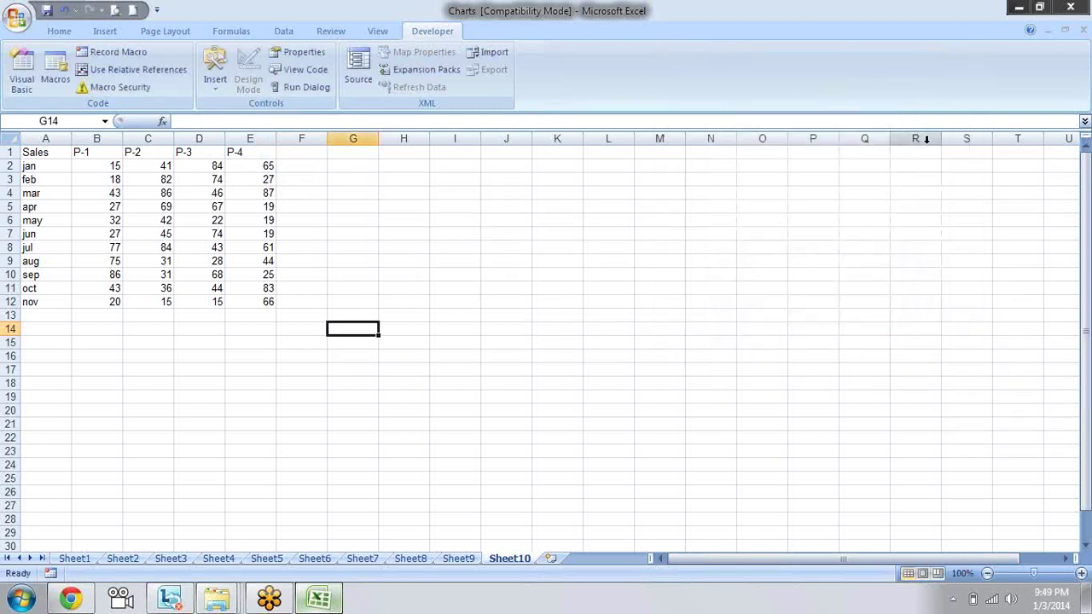
# Draw a combo box form control near H3 beside the sales table.
pyautogui.click(215, 85)
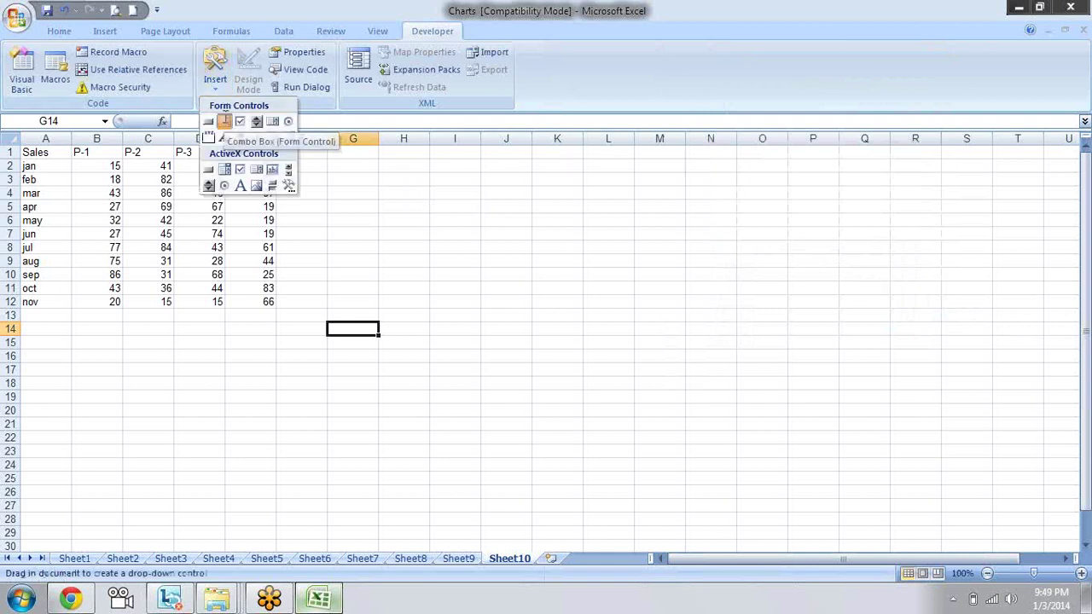
pyautogui.click(225, 123)
pyautogui.moveTo(409, 172)
pyautogui.mouseDown()
pyautogui.moveTo(598, 202)
pyautogui.moveTo(548, 197)
pyautogui.mouseUp()
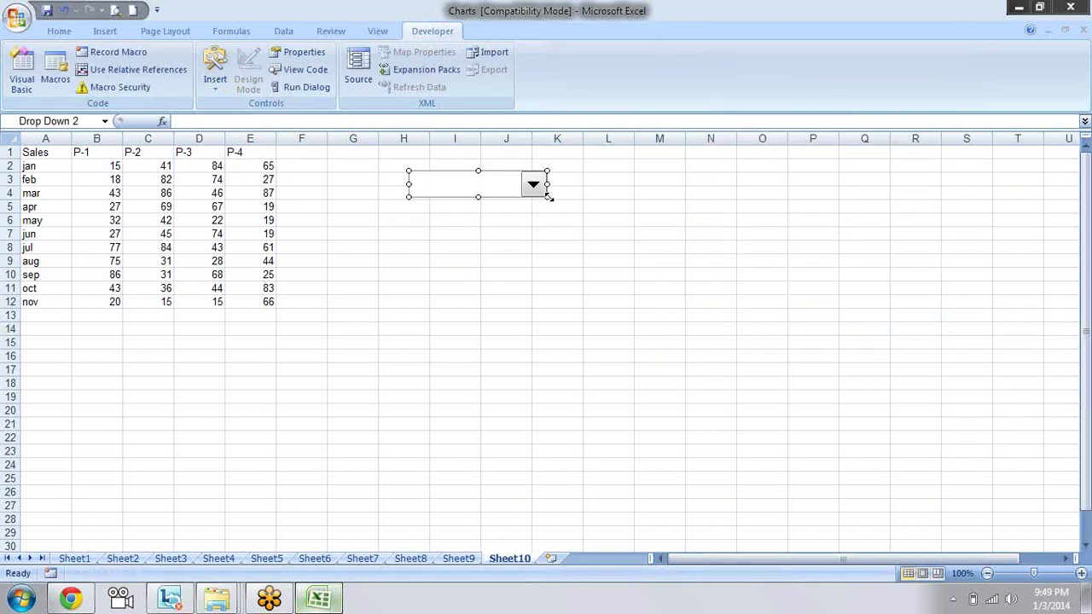
pyautogui.click(217, 79)
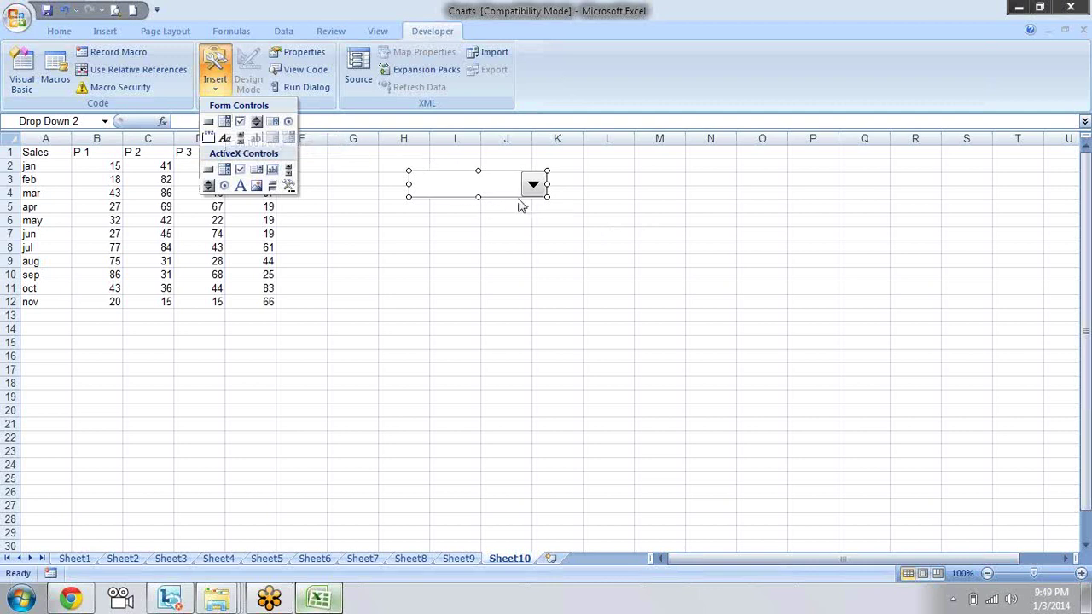
pyautogui.click(529, 273)
pyautogui.click(491, 264)
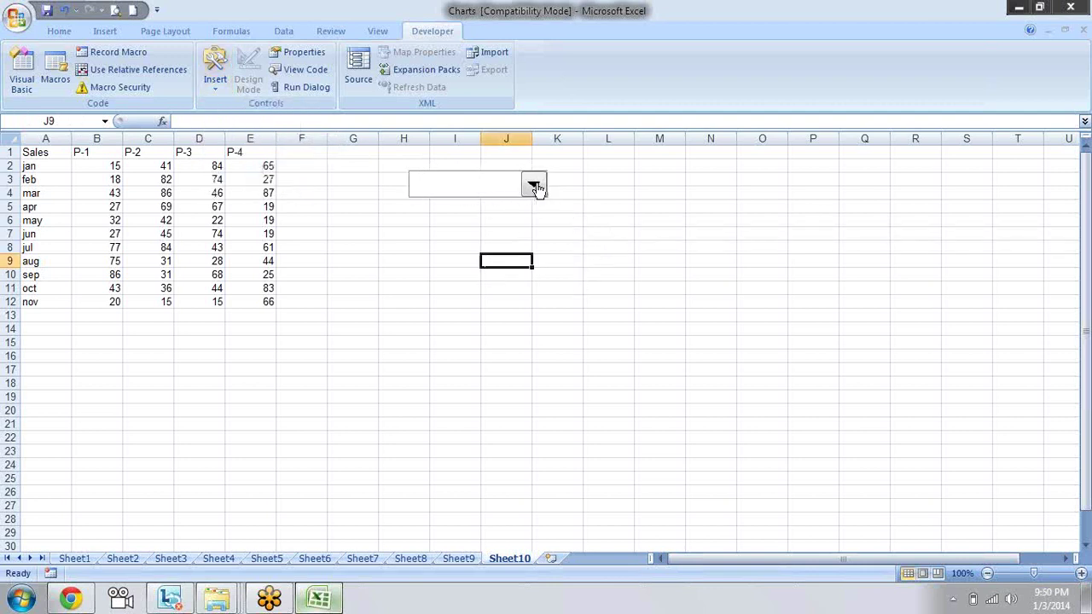
# Set the drop-down's input range to the months in $A$2:$A$12.
pyautogui.rightClick(535, 188)
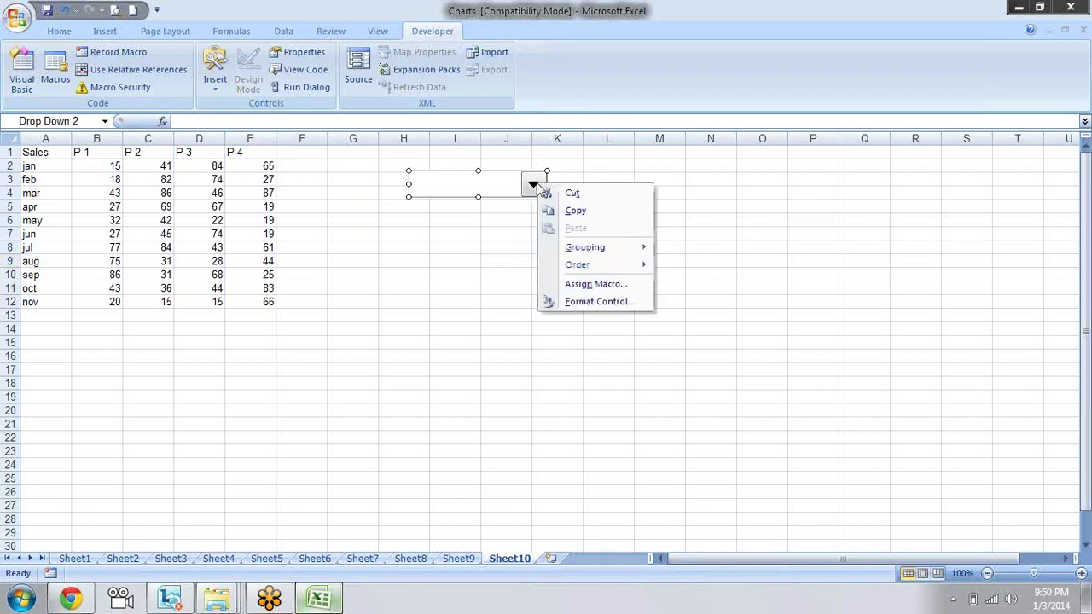
pyautogui.click(583, 301)
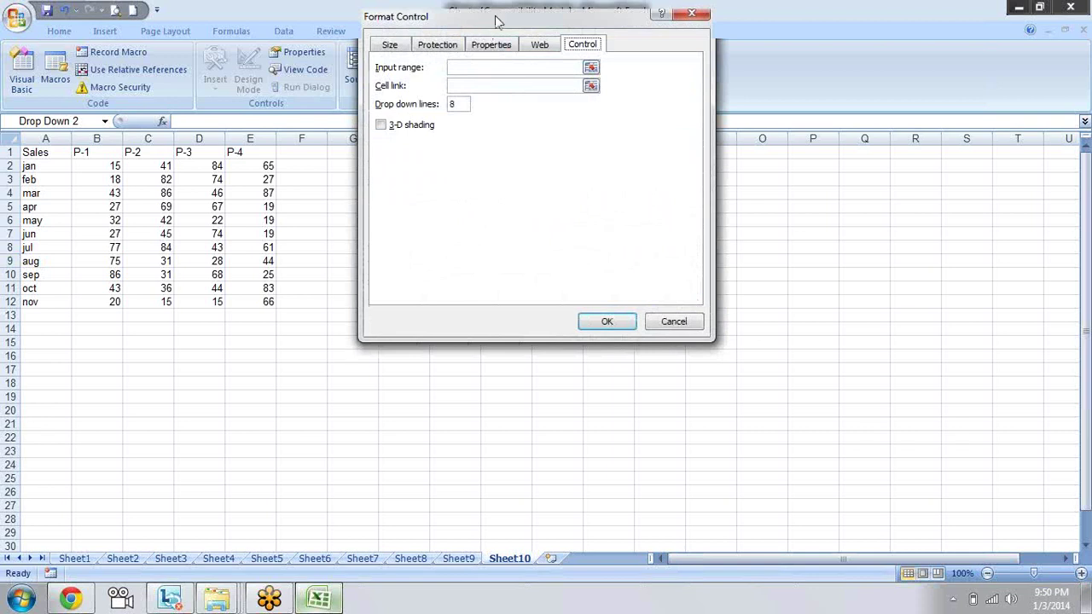
pyautogui.moveTo(498, 22); pyautogui.dragTo(621, 158)
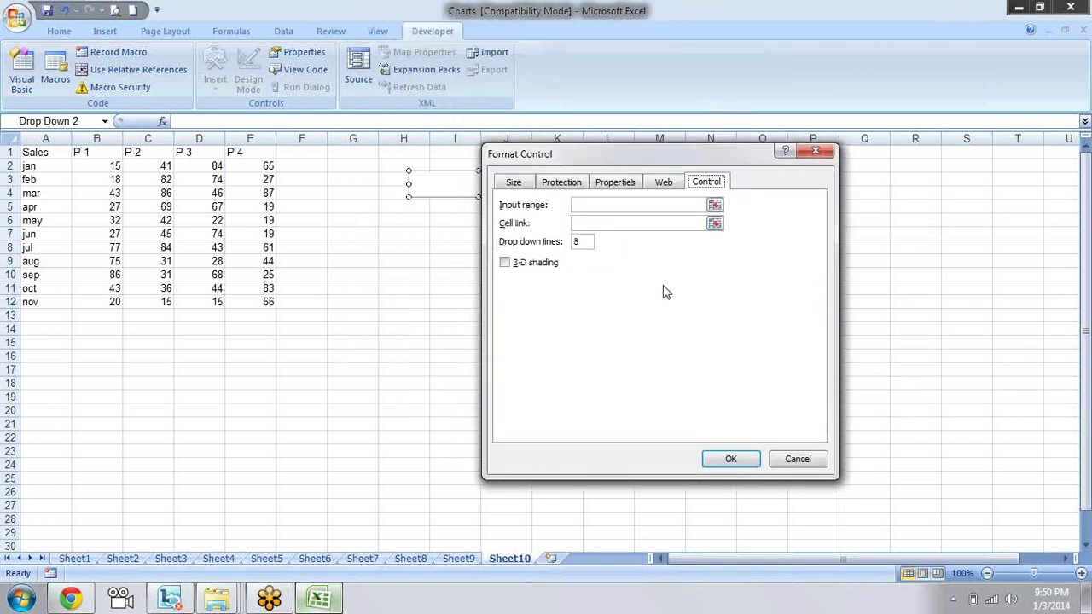
pyautogui.click(714, 206)
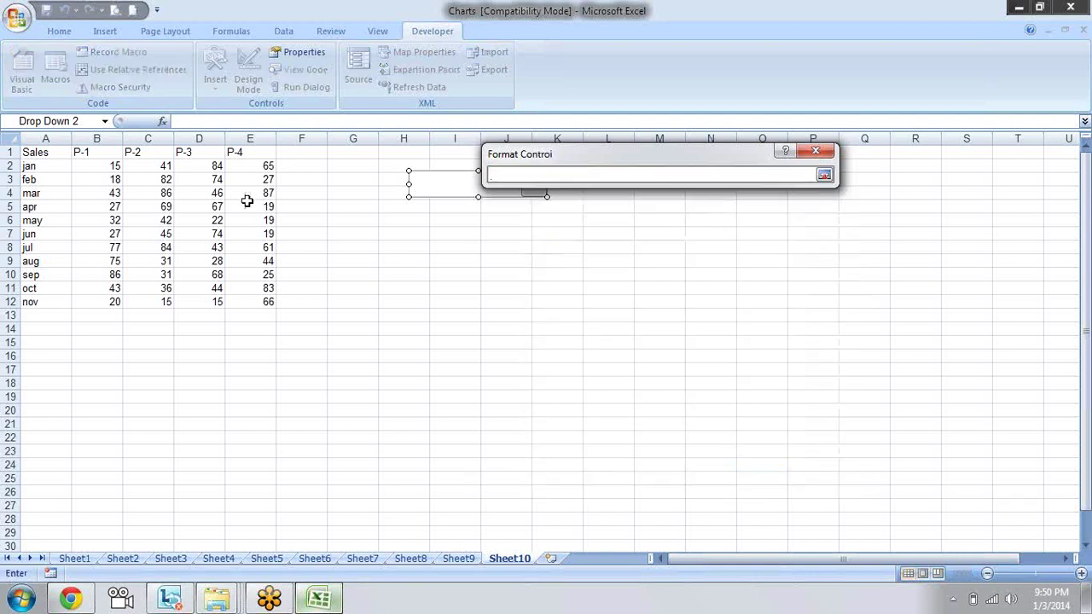
pyautogui.click(46, 167)
pyautogui.moveTo(49, 182); pyautogui.dragTo(49, 302)
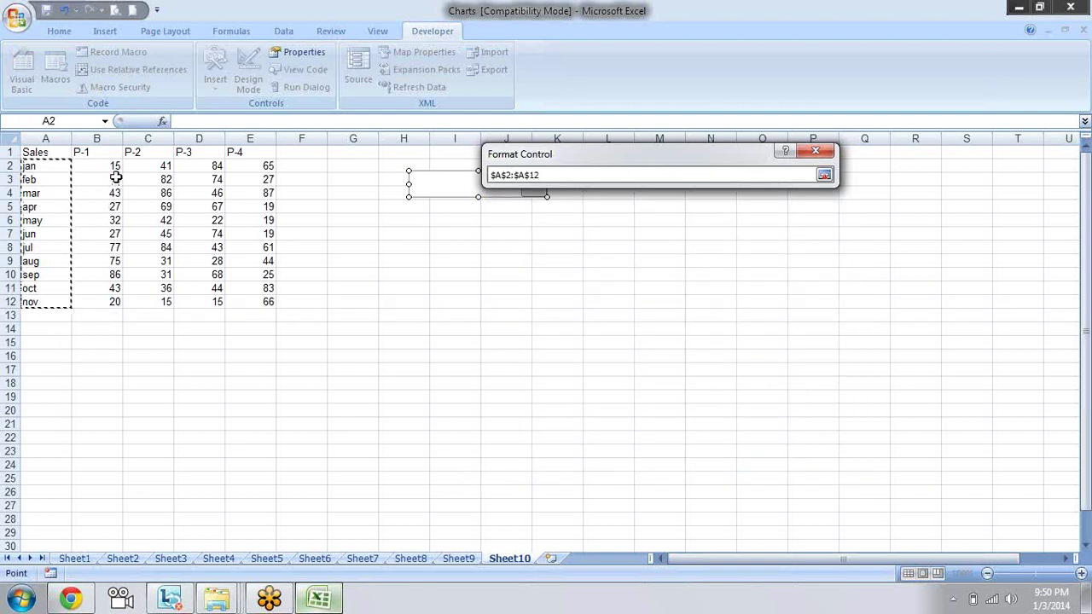
pyautogui.moveTo(80, 152); pyautogui.dragTo(229, 139)
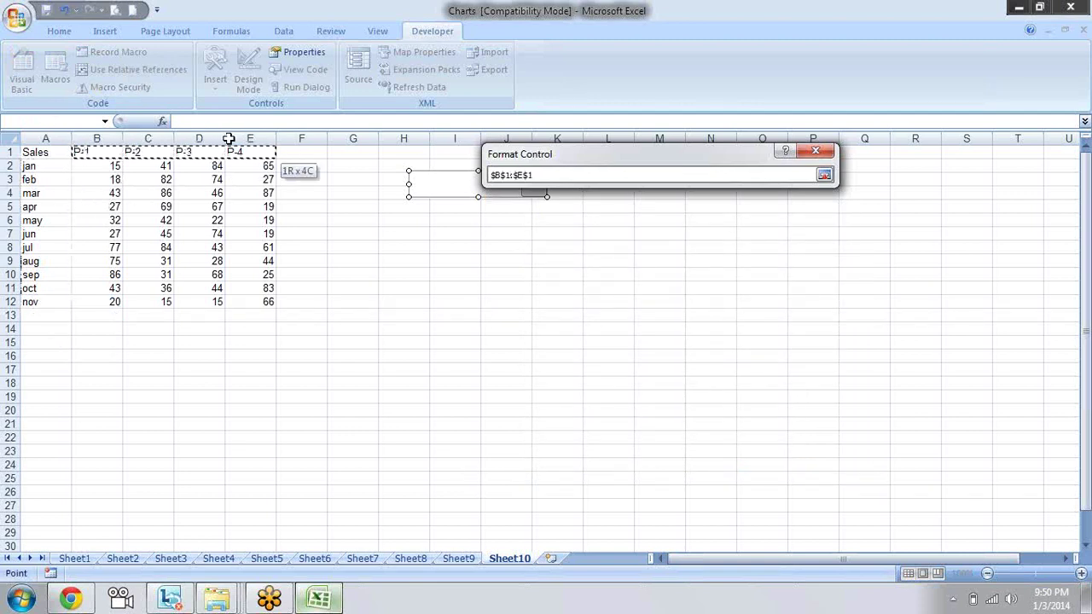
pyautogui.click(55, 165)
pyautogui.moveTo(55, 164); pyautogui.dragTo(54, 304)
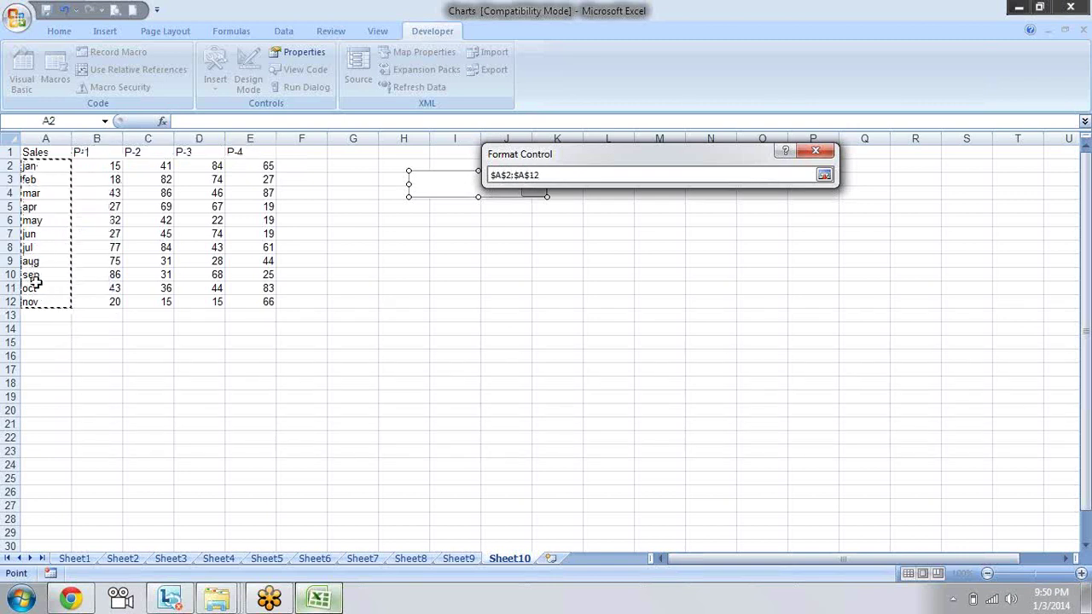
pyautogui.press('Return')
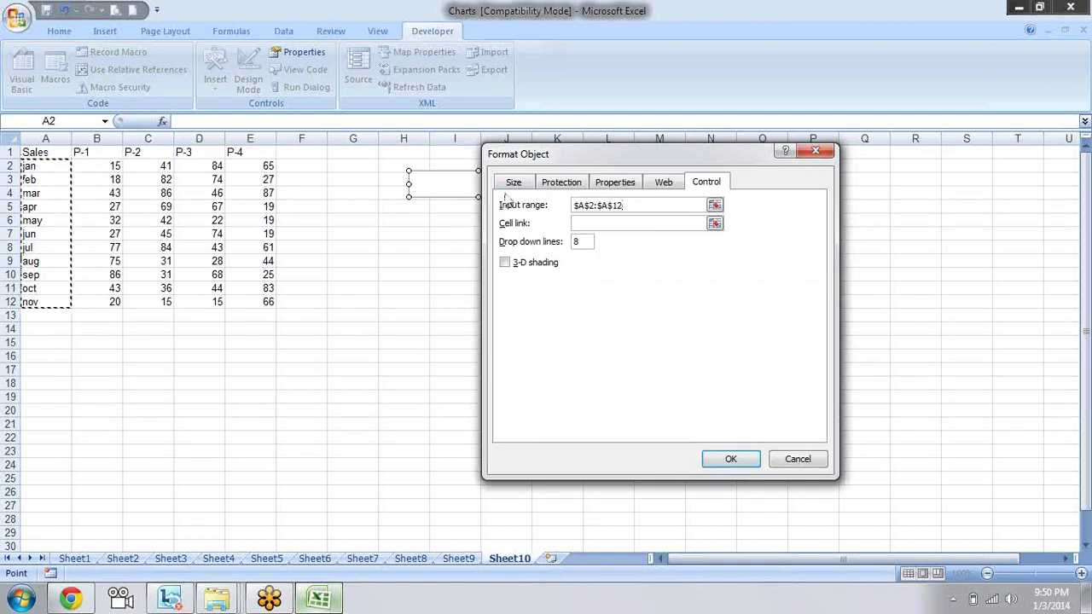
# Link the drop-down to cell $A$15, turn on 3-D shading, and apply.
pyautogui.click(715, 224)
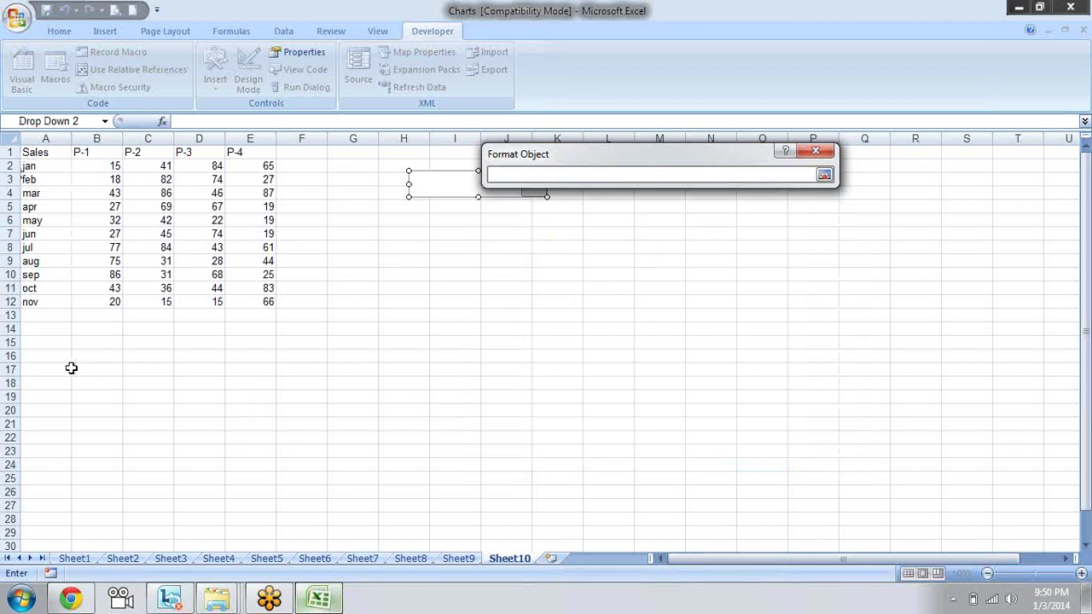
pyautogui.click(47, 340)
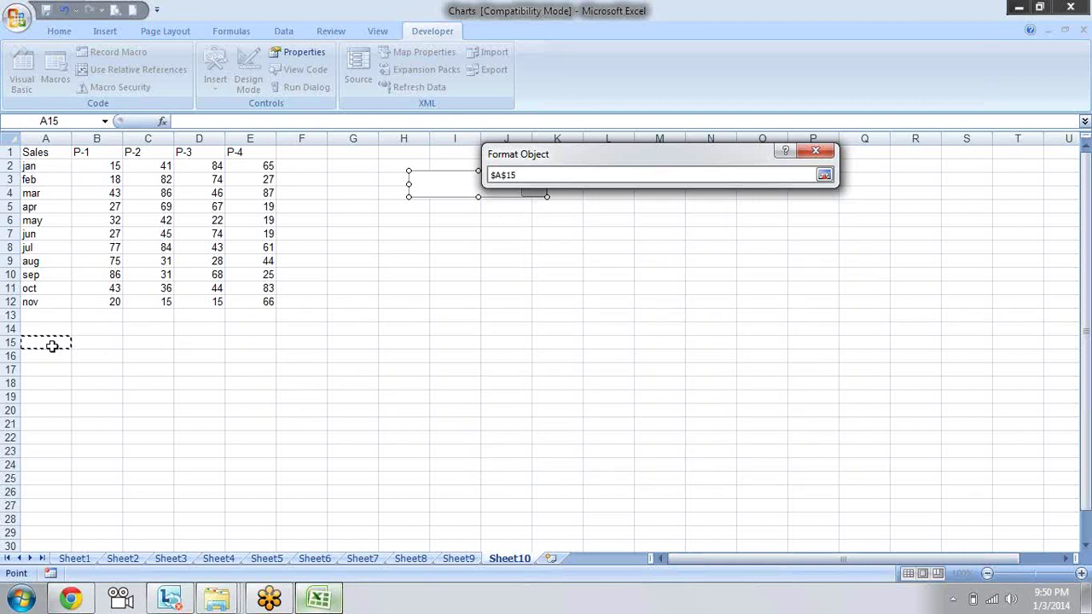
pyautogui.press('Return')
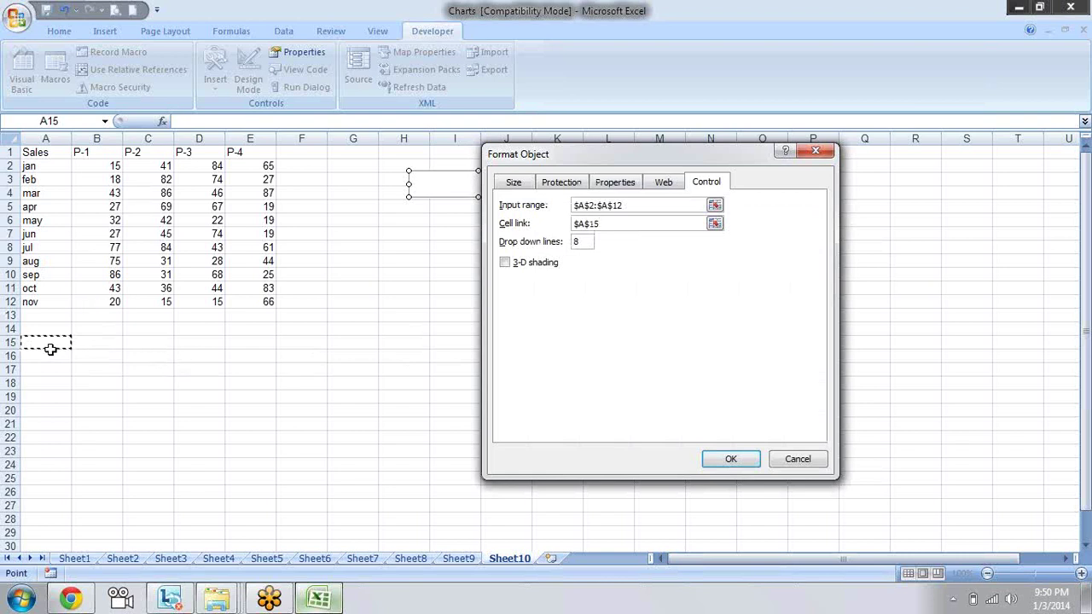
pyautogui.click(505, 263)
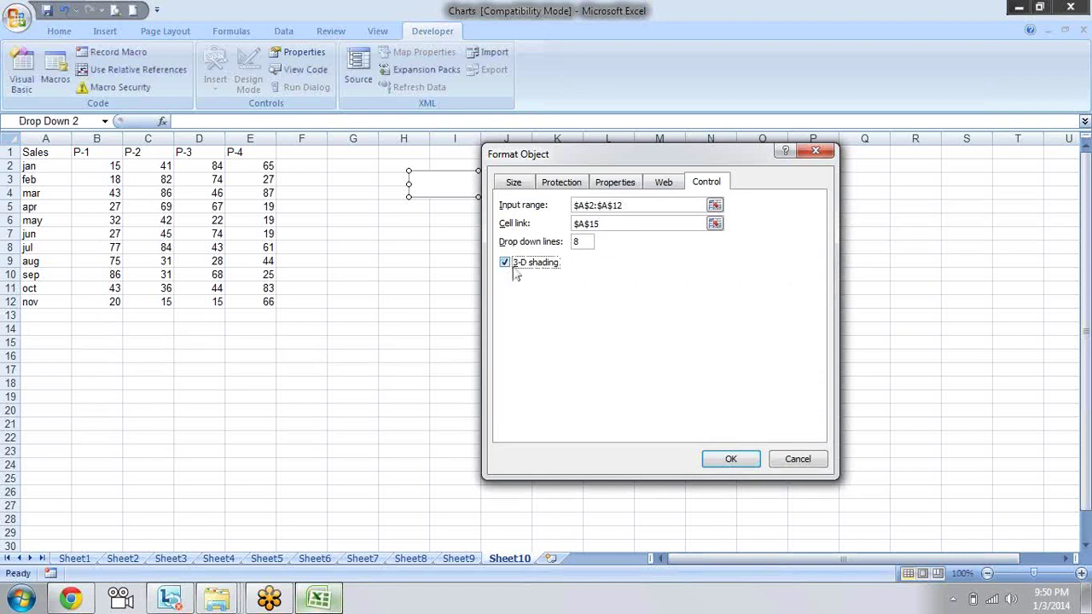
pyautogui.click(729, 460)
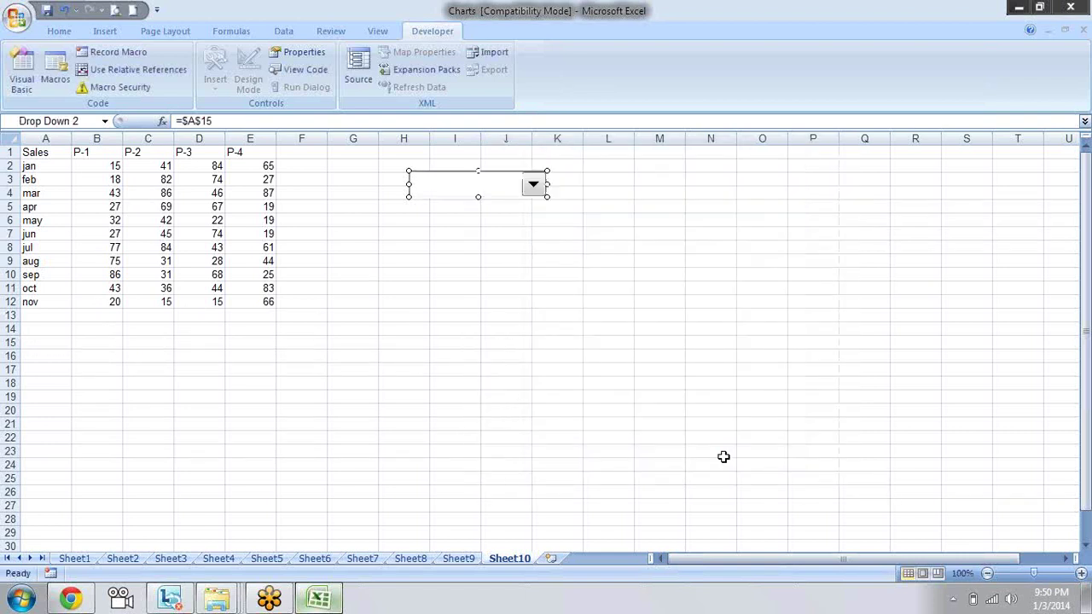
# Fill cell A15 yellow and enlarge its font two steps.
pyautogui.click(535, 308)
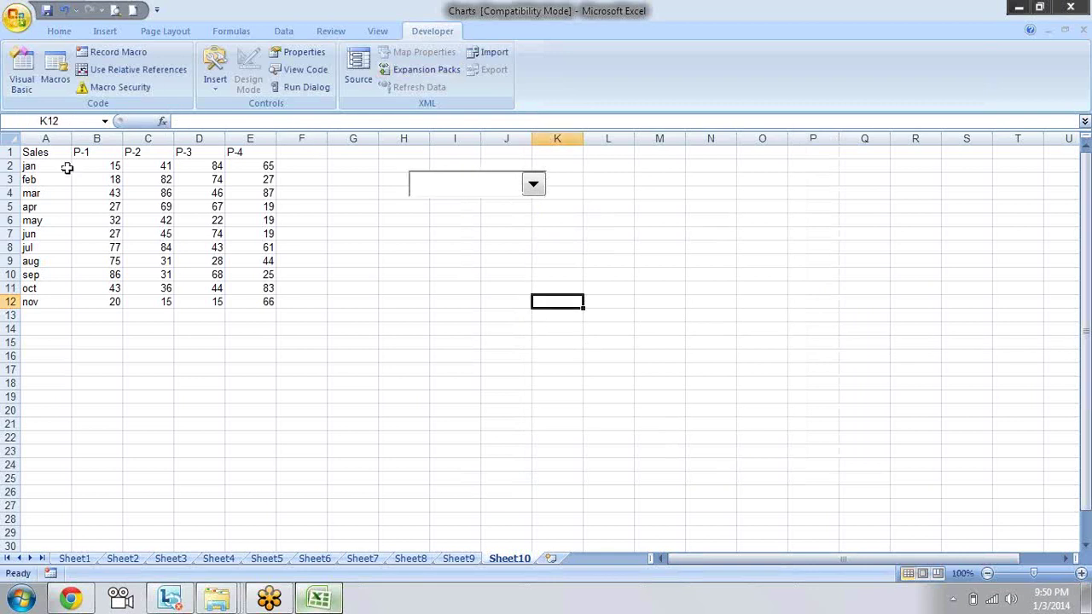
pyautogui.click(59, 345)
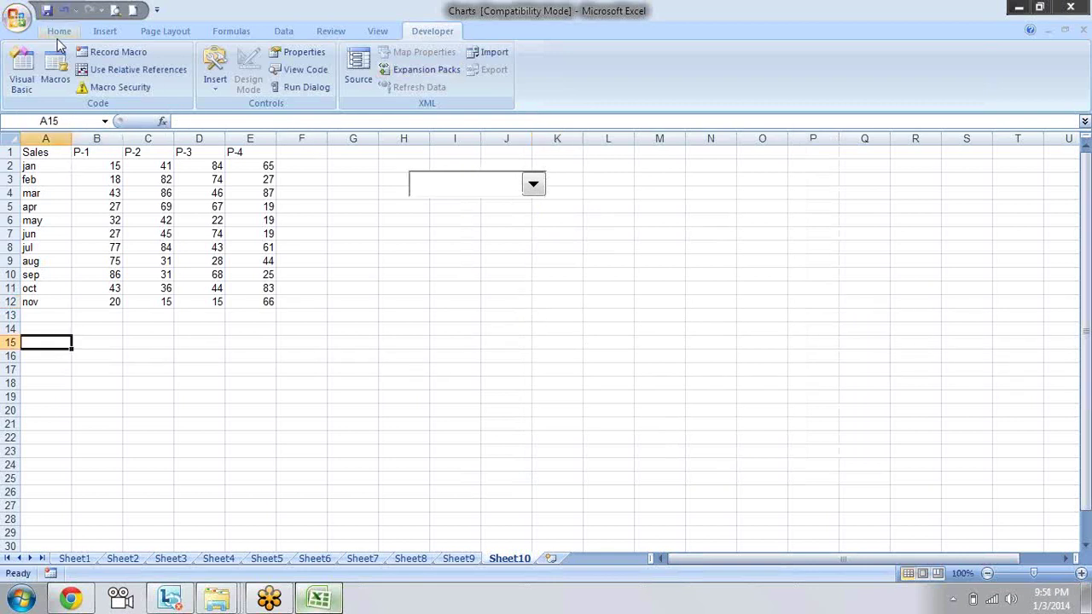
pyautogui.click(58, 33)
pyautogui.click(236, 81)
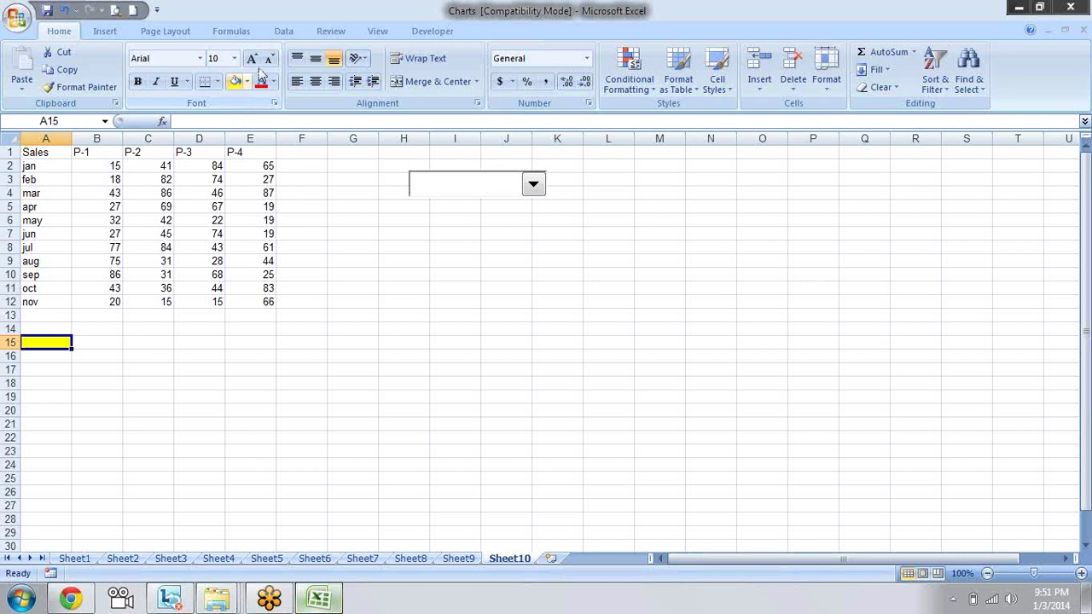
pyautogui.click(256, 60)
pyautogui.click(253, 59)
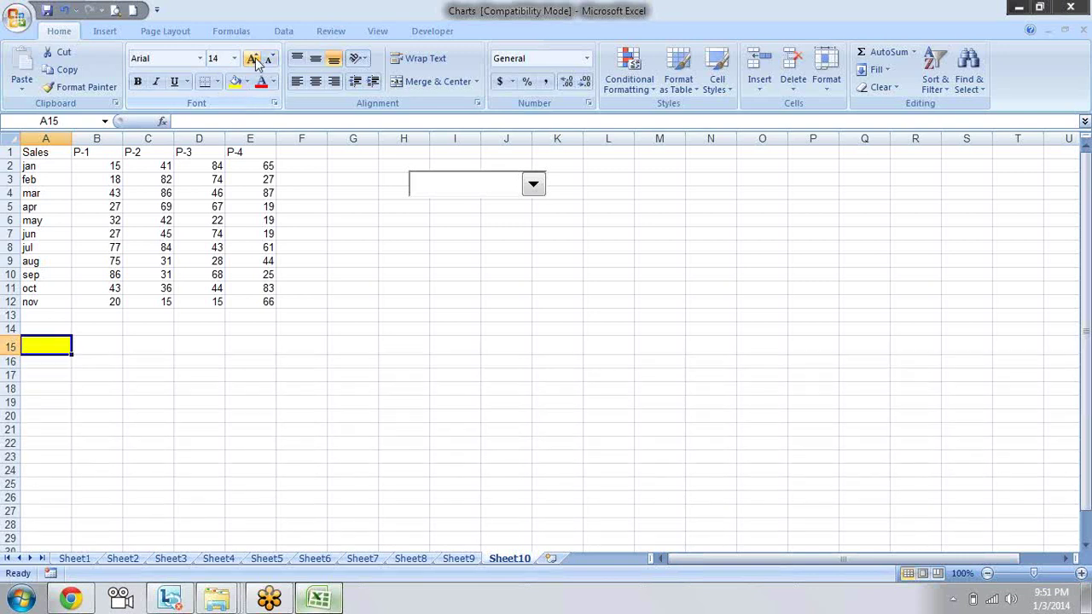
pyautogui.click(477, 260)
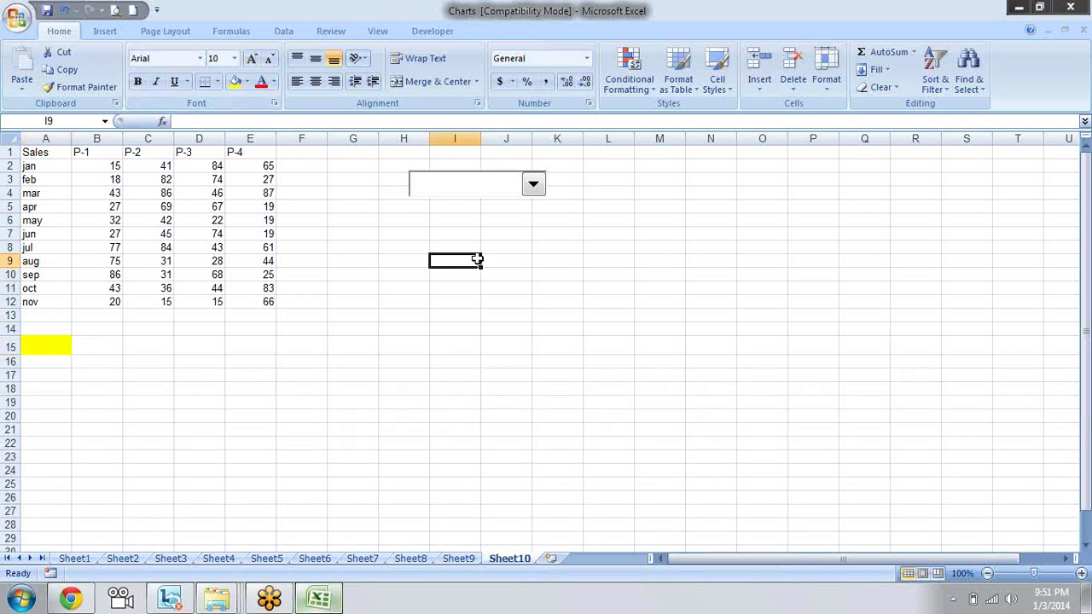
# Pick jan, feb, then mar in the drop-down so A15 shows 3.
pyautogui.click(535, 186)
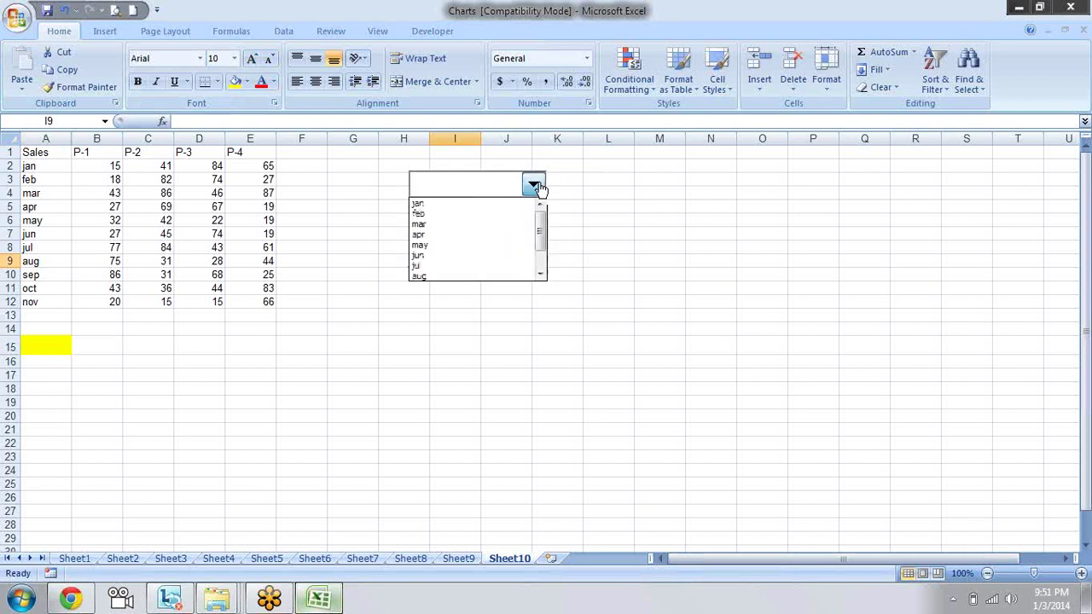
pyautogui.click(503, 206)
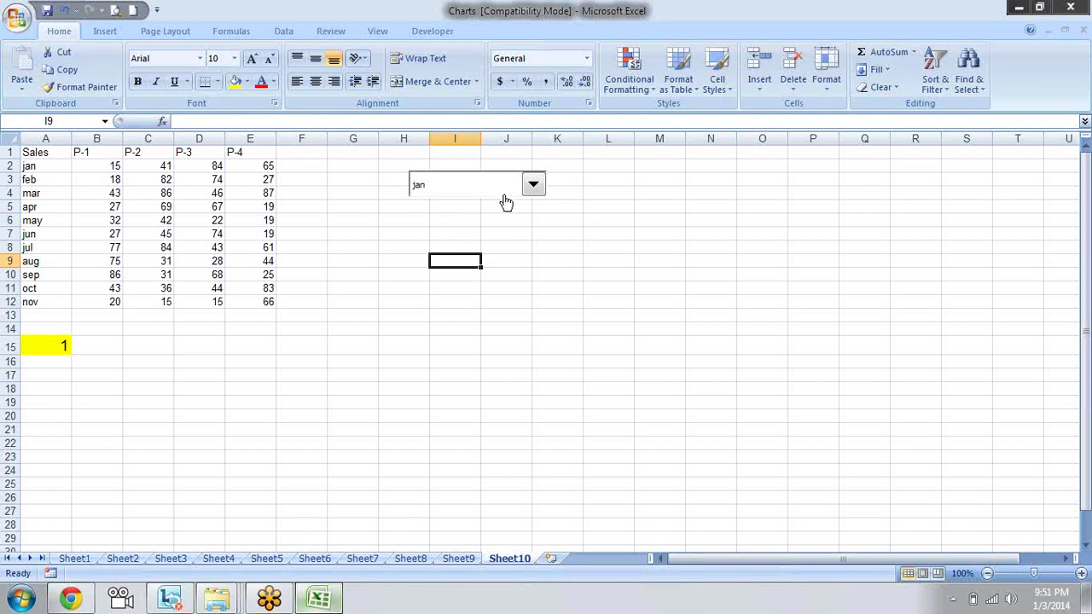
pyautogui.click(533, 188)
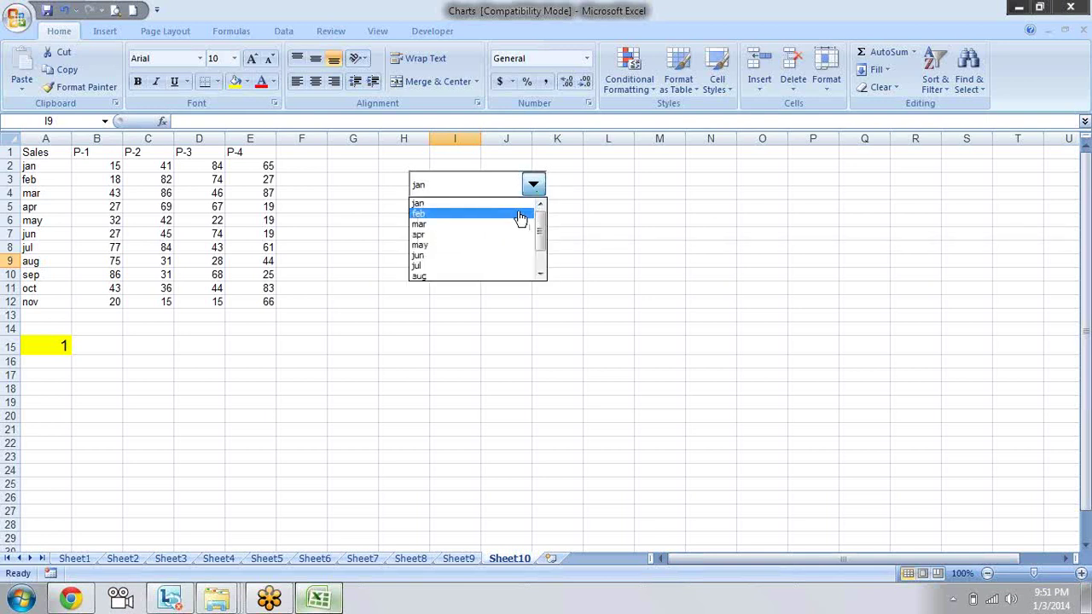
pyautogui.click(517, 213)
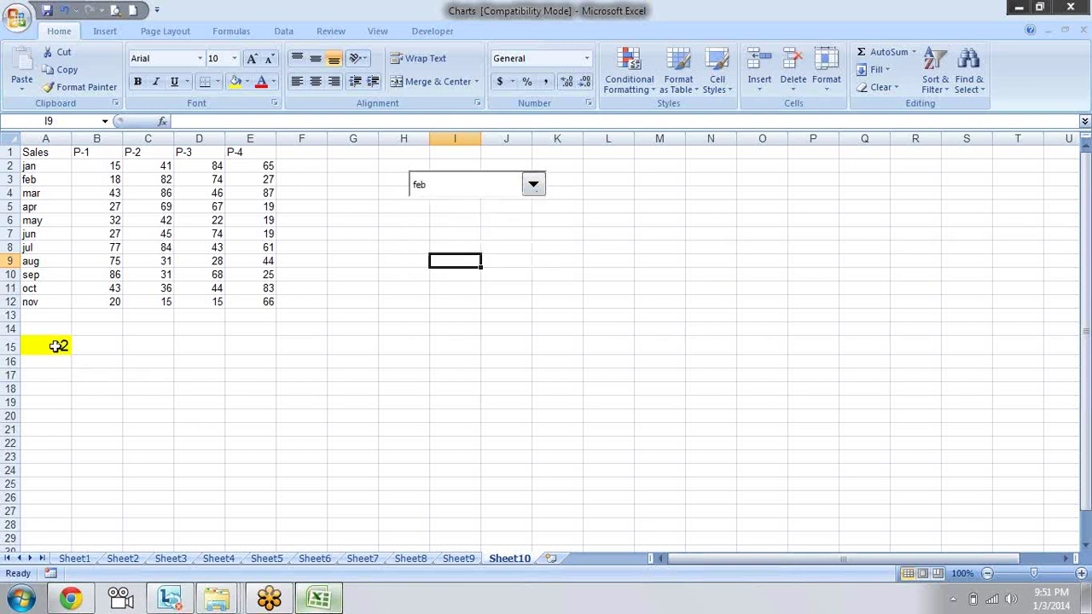
pyautogui.click(543, 198)
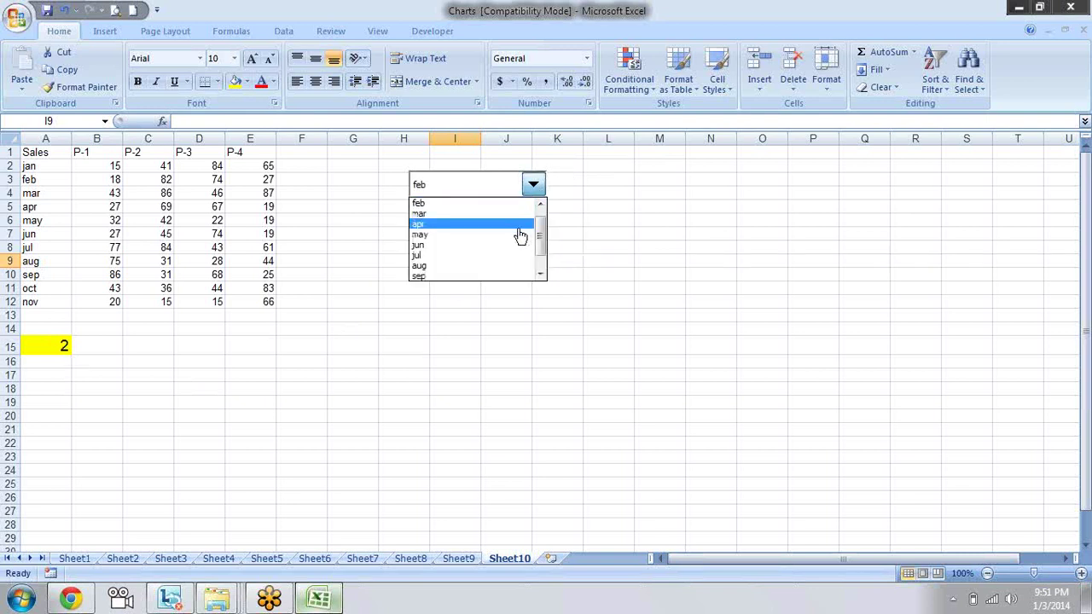
pyautogui.click(512, 215)
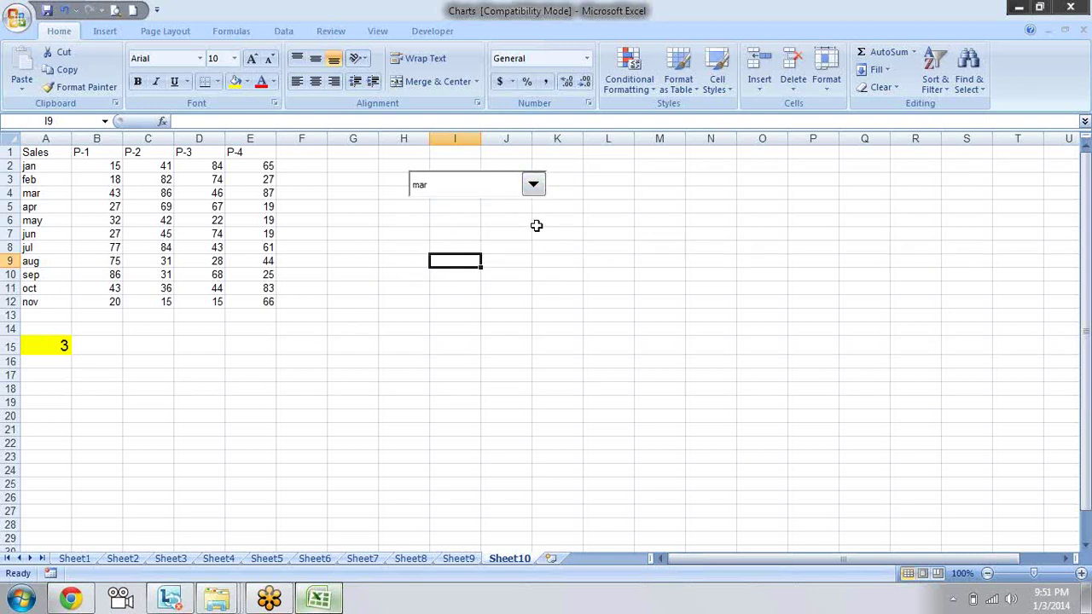
pyautogui.click(142, 341)
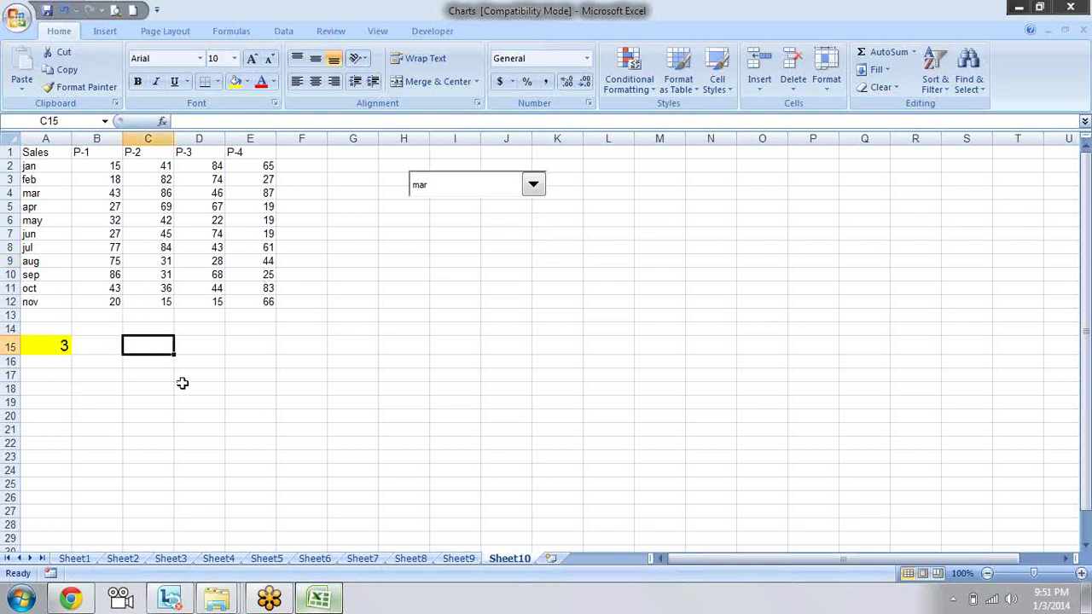
# Enter =INDEX(B2:B12,A15) in C15, returning 43 for the selected month.
pyautogui.write('=')
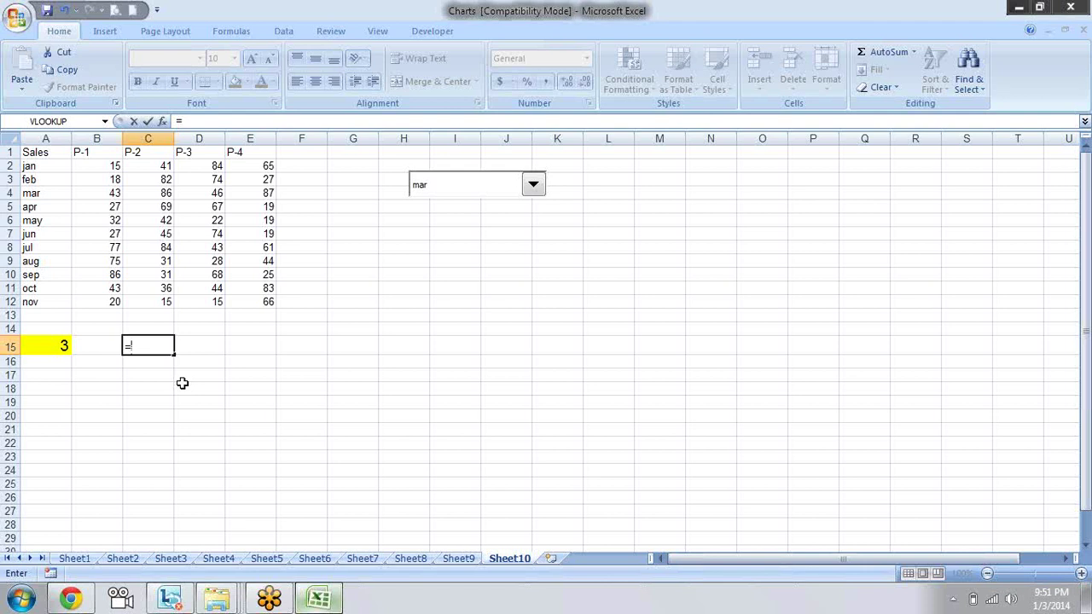
pyautogui.write('in')
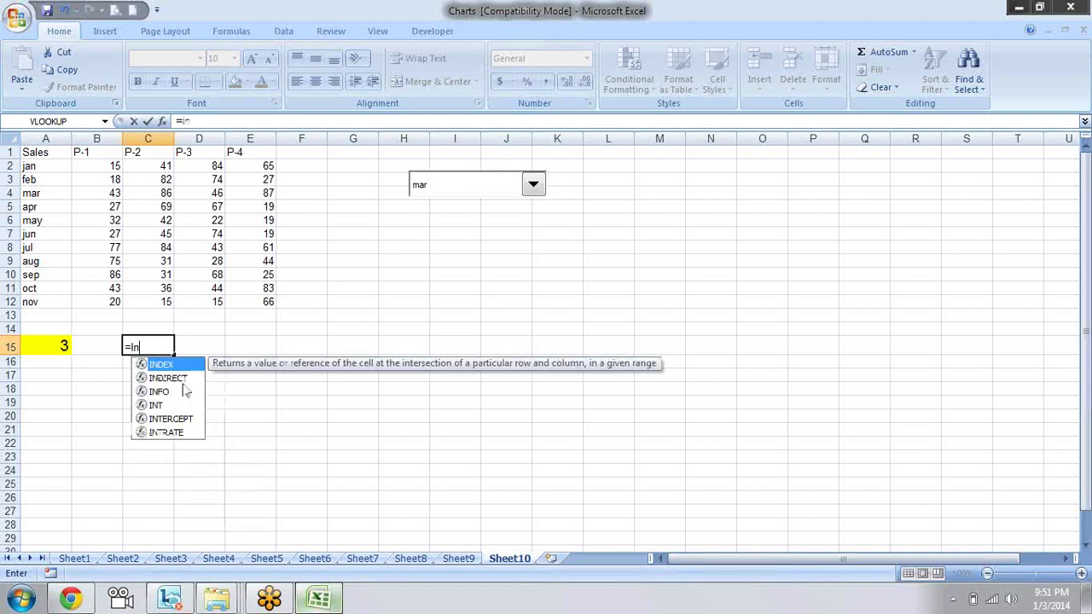
pyautogui.press('Tab')
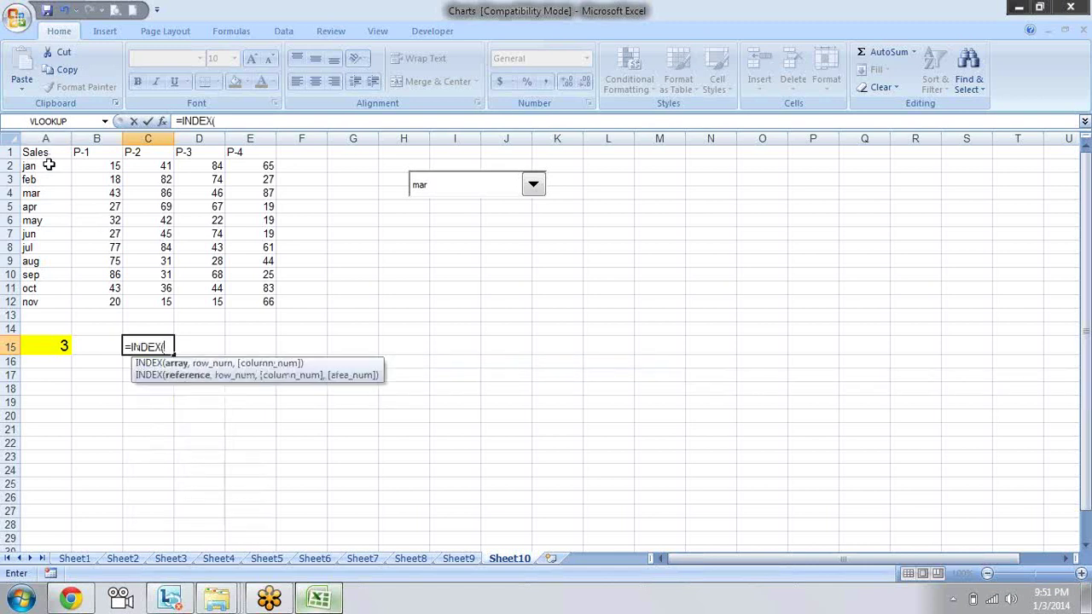
pyautogui.moveTo(113, 167); pyautogui.dragTo(103, 302)
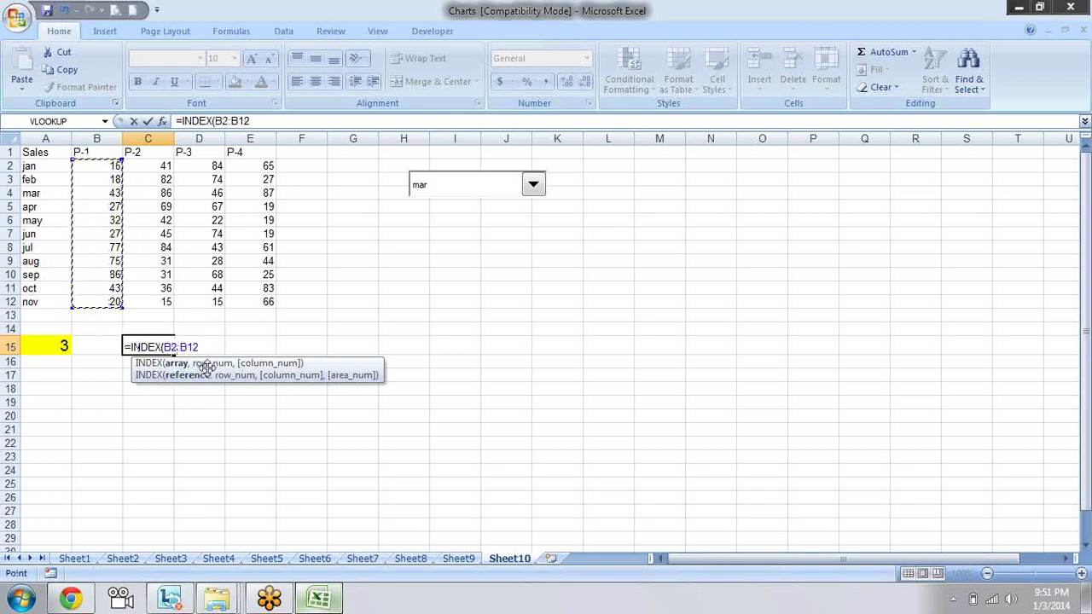
pyautogui.write(',')
pyautogui.click(61, 345)
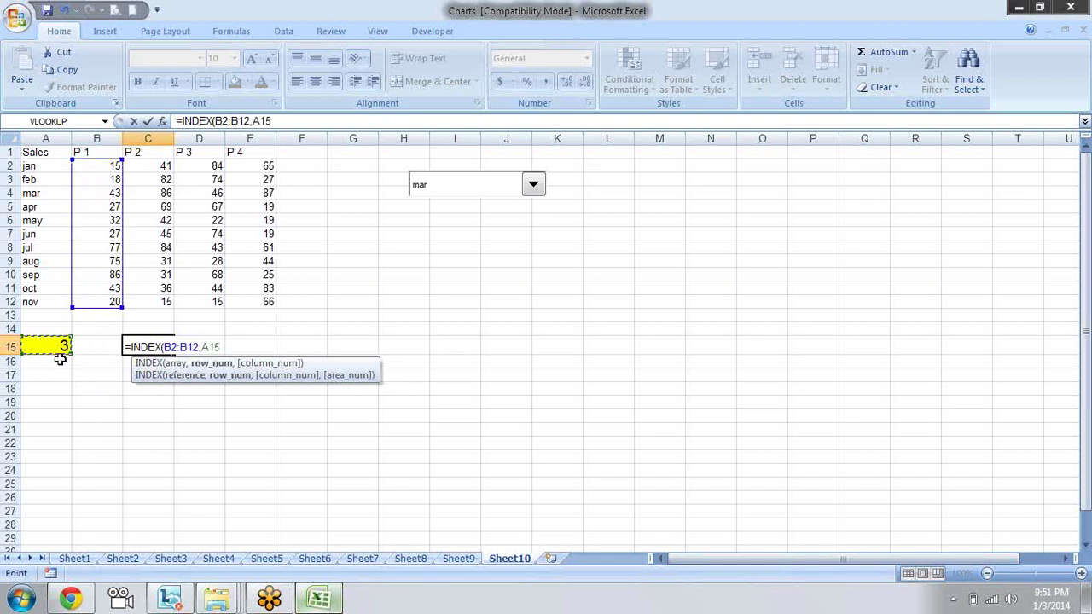
pyautogui.write(')')
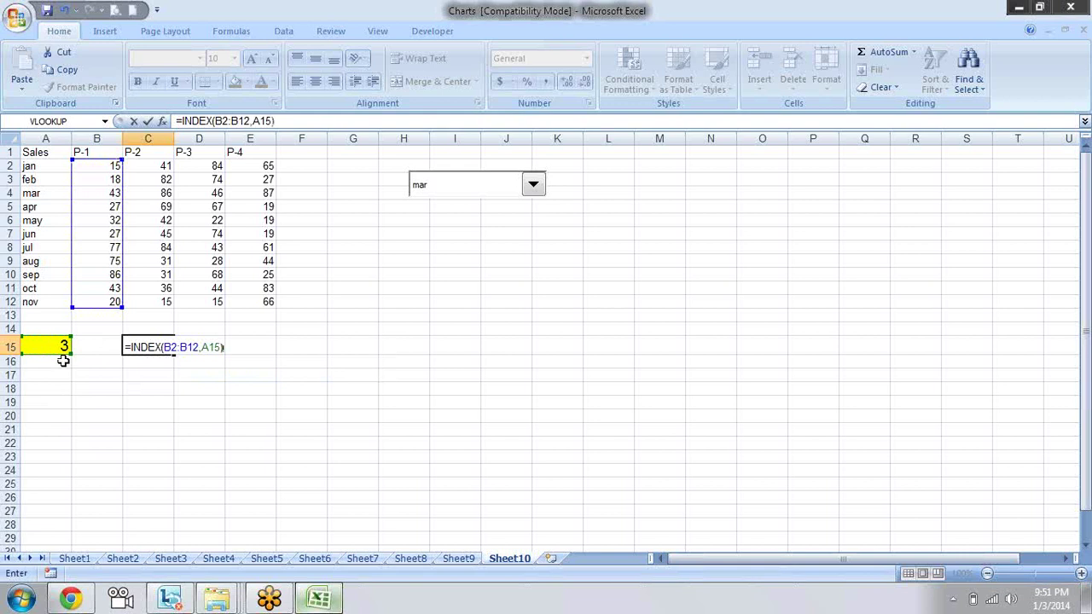
pyautogui.press('Return')
pyautogui.click(160, 348)
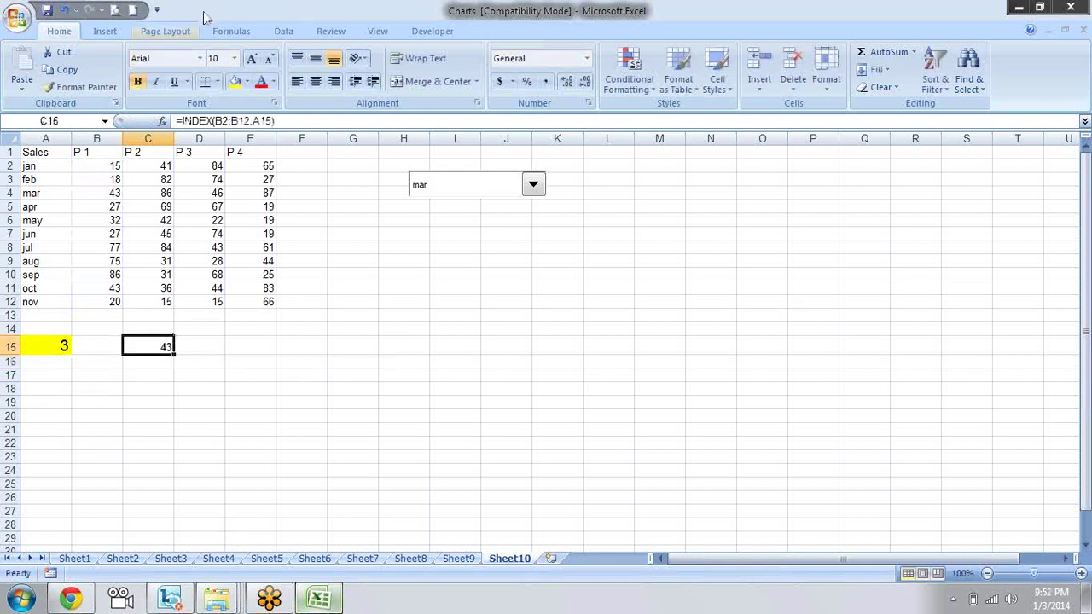
# Enlarge C15's result to 12 pt and test the lookup with jan, feb and apr.
pyautogui.click(252, 60)
pyautogui.click(253, 60)
pyautogui.click(538, 189)
pyautogui.moveTo(543, 242); pyautogui.dragTo(541, 211)
pyautogui.click(496, 205)
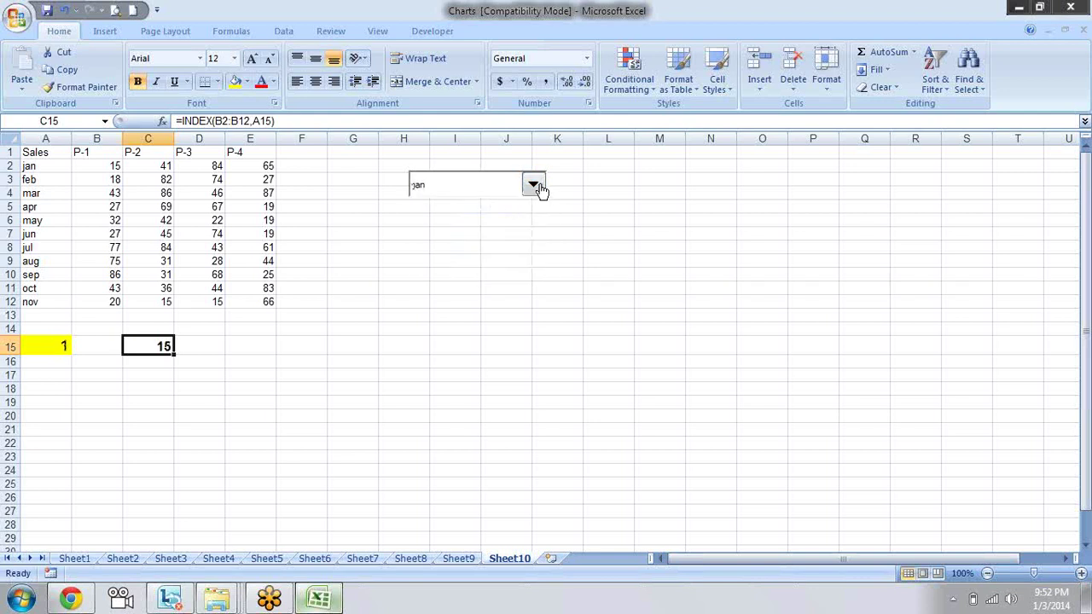
pyautogui.click(533, 185)
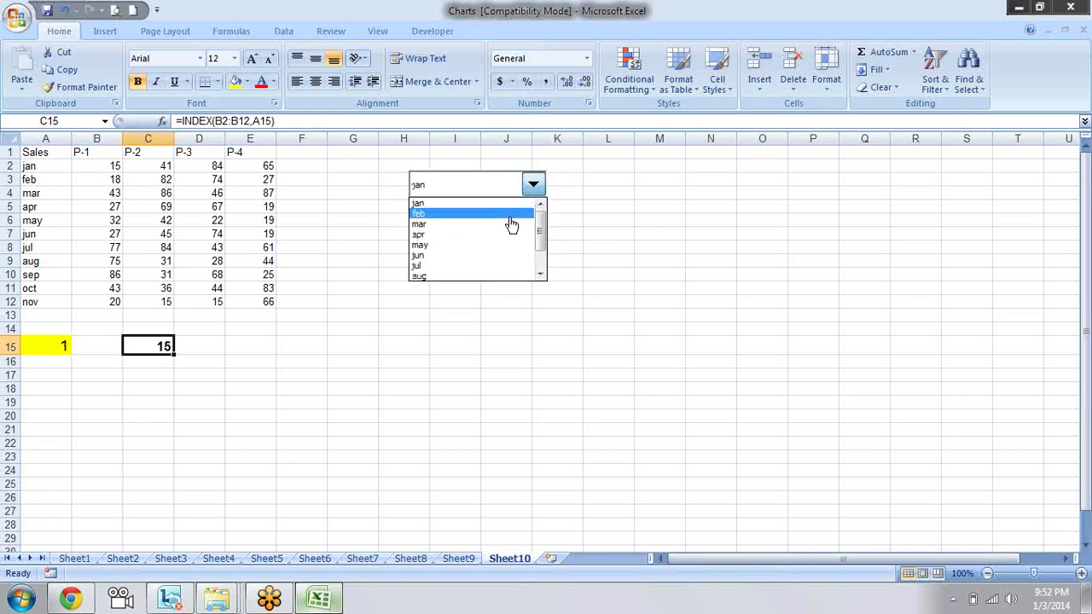
pyautogui.click(511, 225)
pyautogui.click(532, 186)
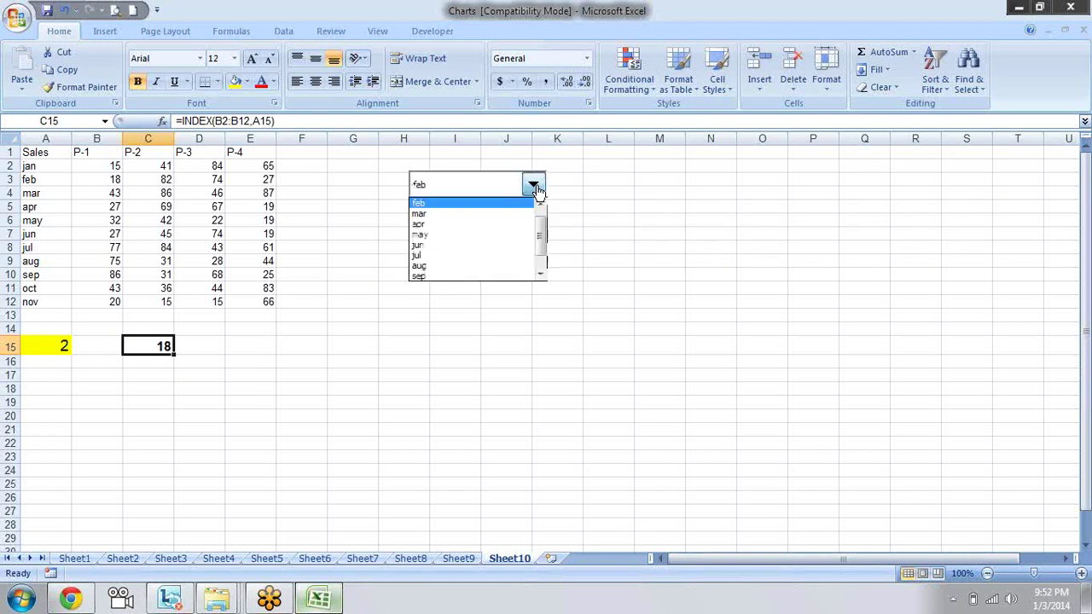
pyautogui.click(500, 226)
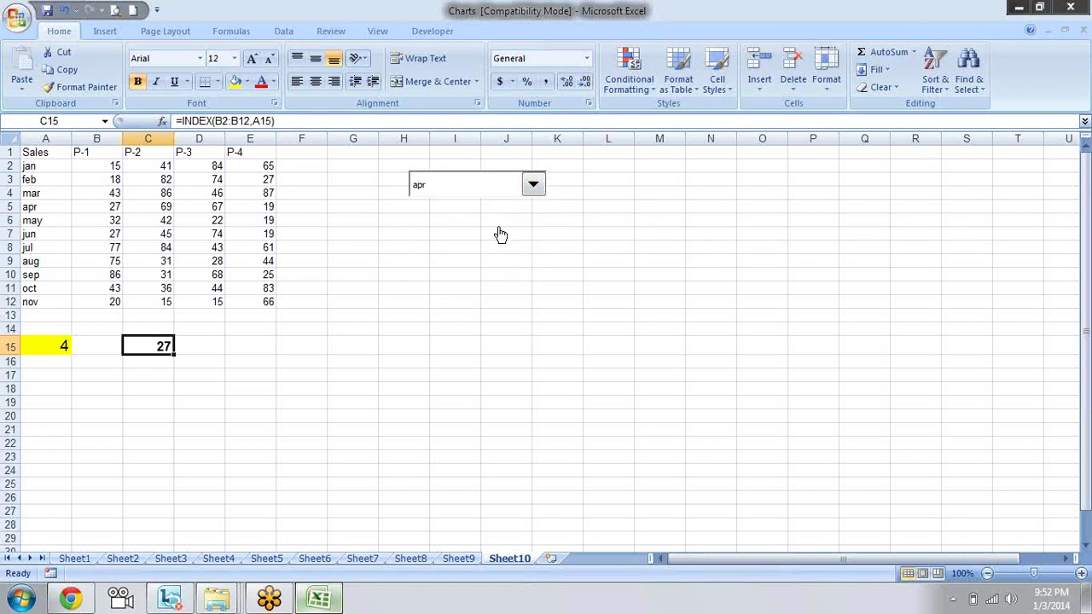
pyautogui.click(117, 205)
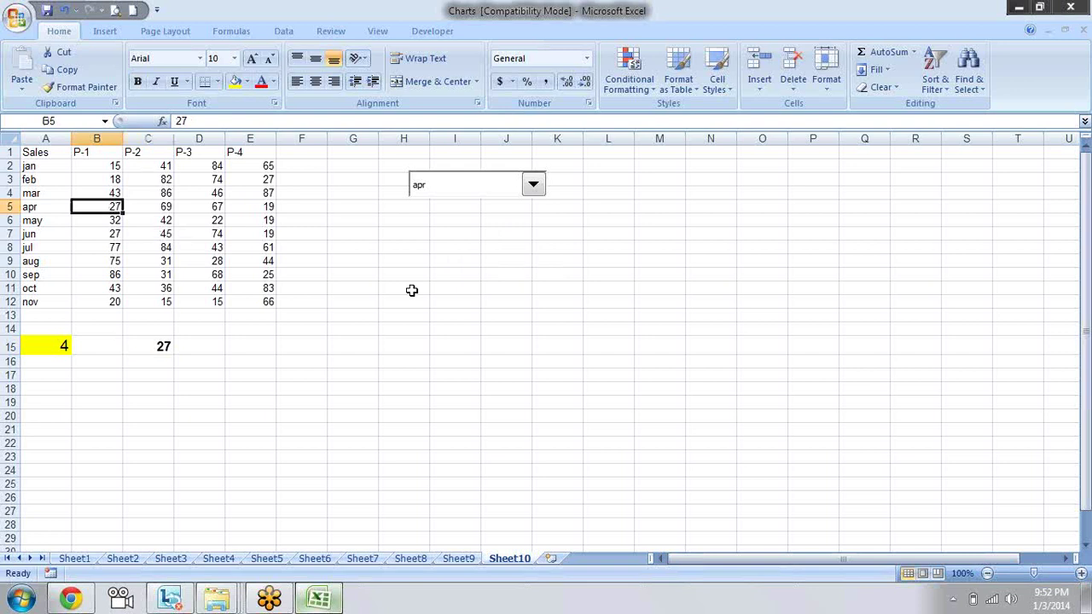
pyautogui.press('Down')
# Test the lookup further by picking jun, aug, sep, oct and jul.
pyautogui.click(533, 185)
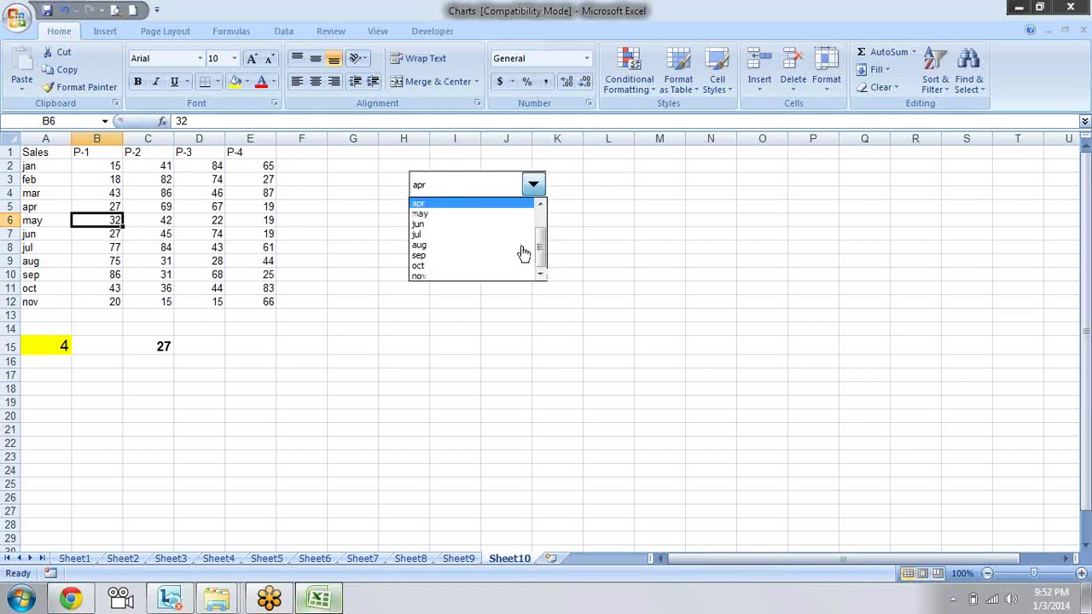
pyautogui.click(506, 225)
pyautogui.click(533, 185)
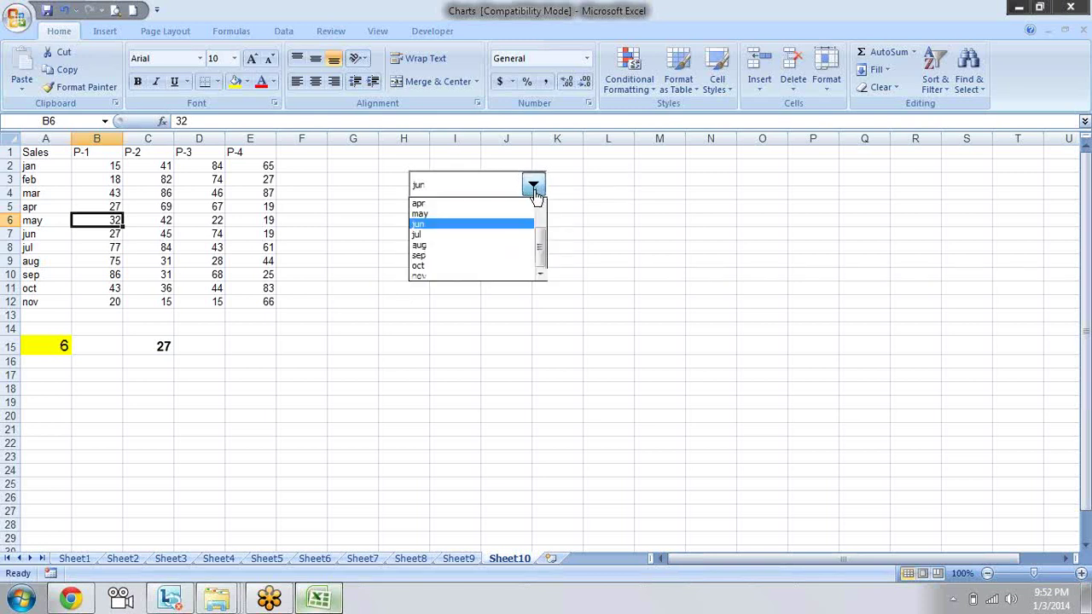
pyautogui.click(517, 248)
pyautogui.click(534, 187)
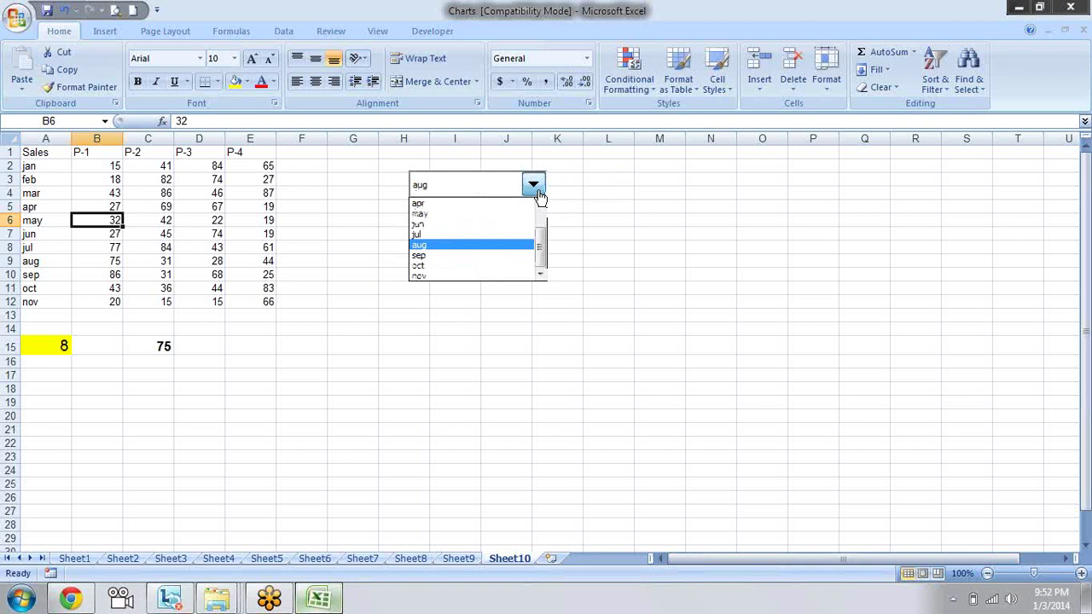
pyautogui.click(517, 262)
pyautogui.click(533, 185)
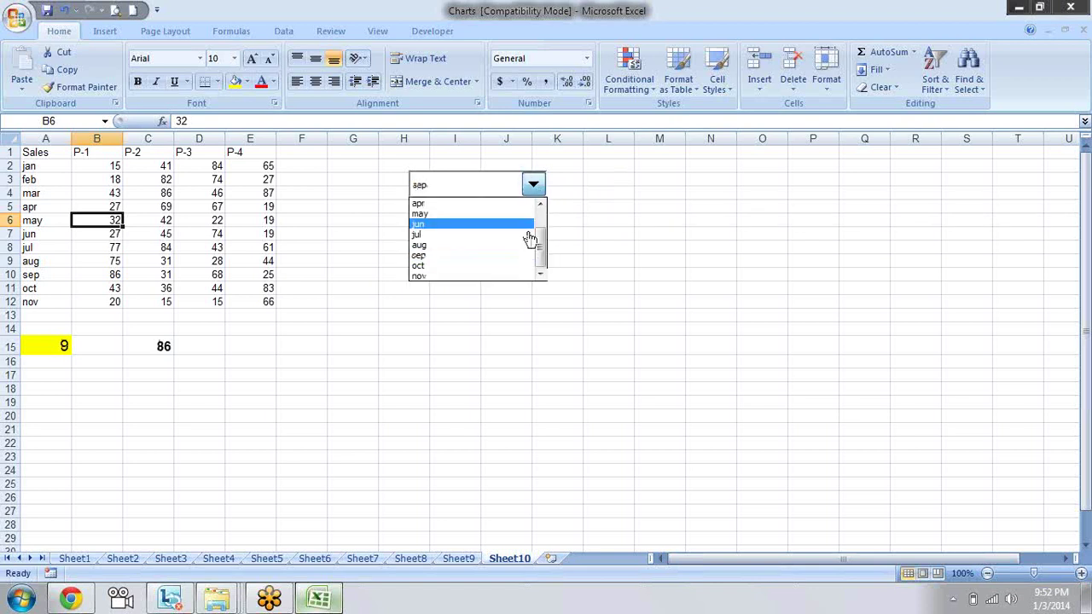
pyautogui.click(512, 263)
pyautogui.click(533, 185)
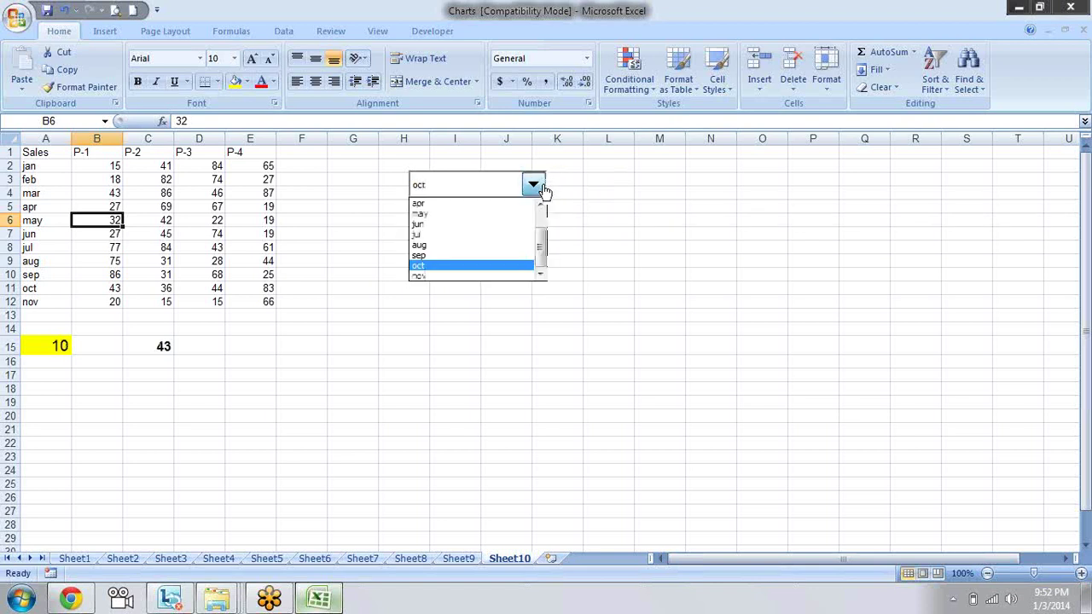
pyautogui.click(492, 236)
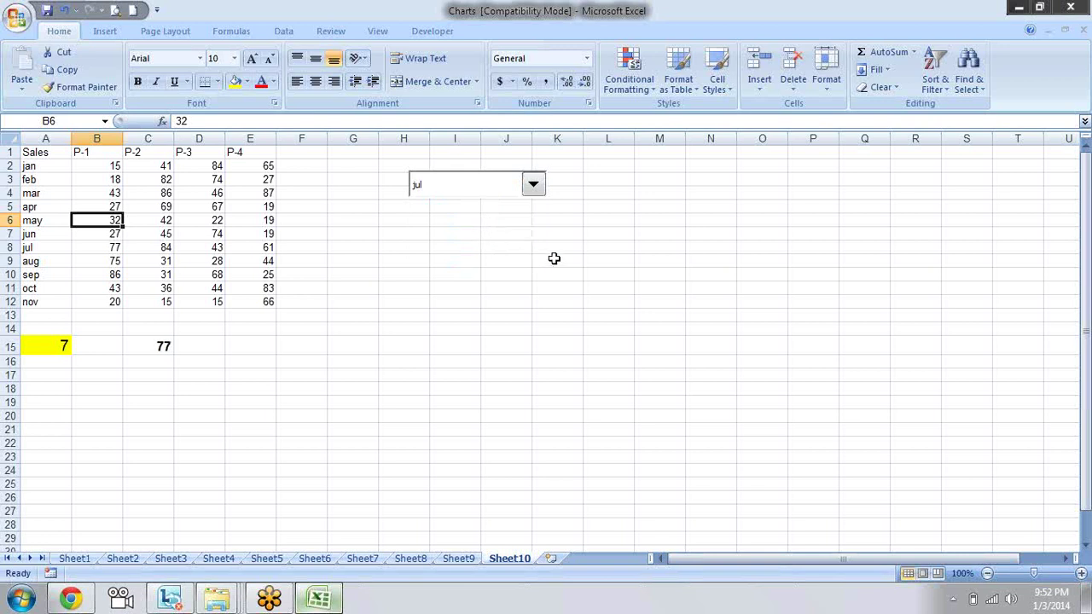
pyautogui.click(476, 331)
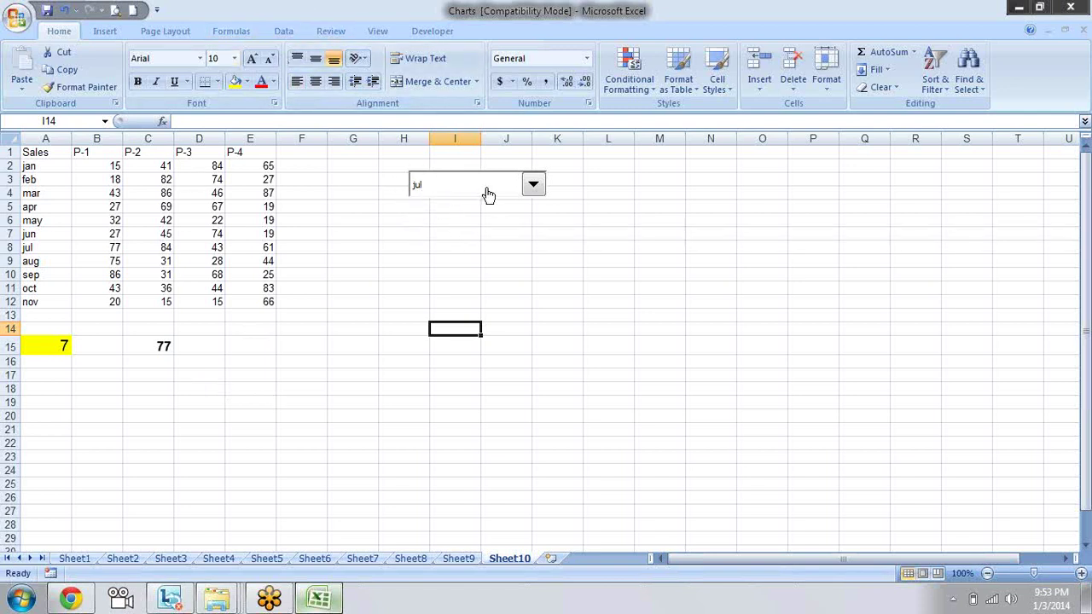
# Switch between sep and jul, ending on sep so A15 reads 9 and C15 shows 86.
pyautogui.click(534, 186)
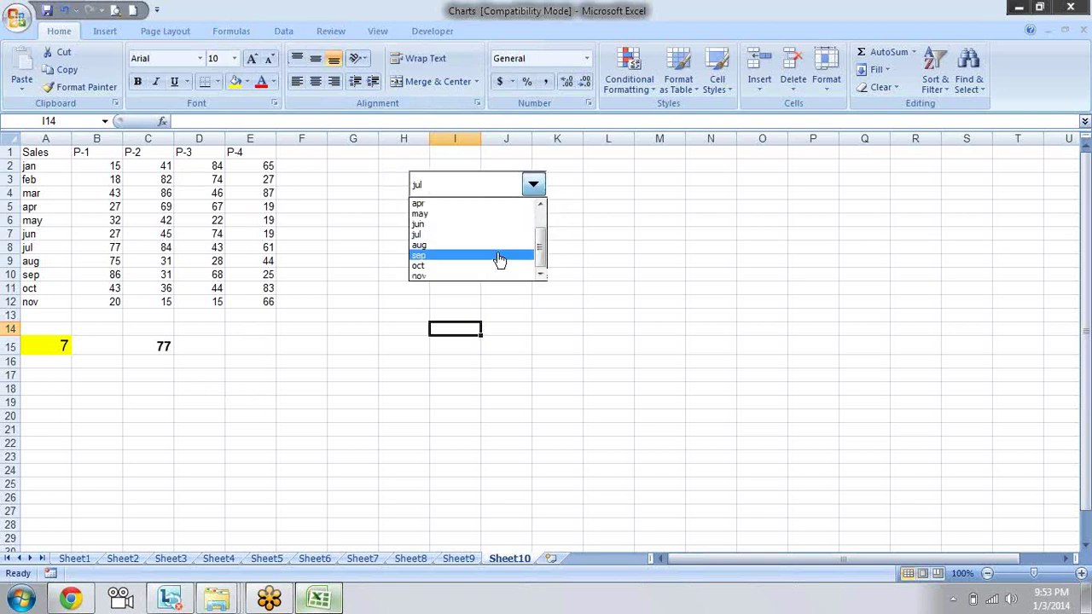
pyautogui.click(499, 256)
pyautogui.click(534, 184)
pyautogui.click(496, 235)
pyautogui.click(534, 184)
pyautogui.click(501, 256)
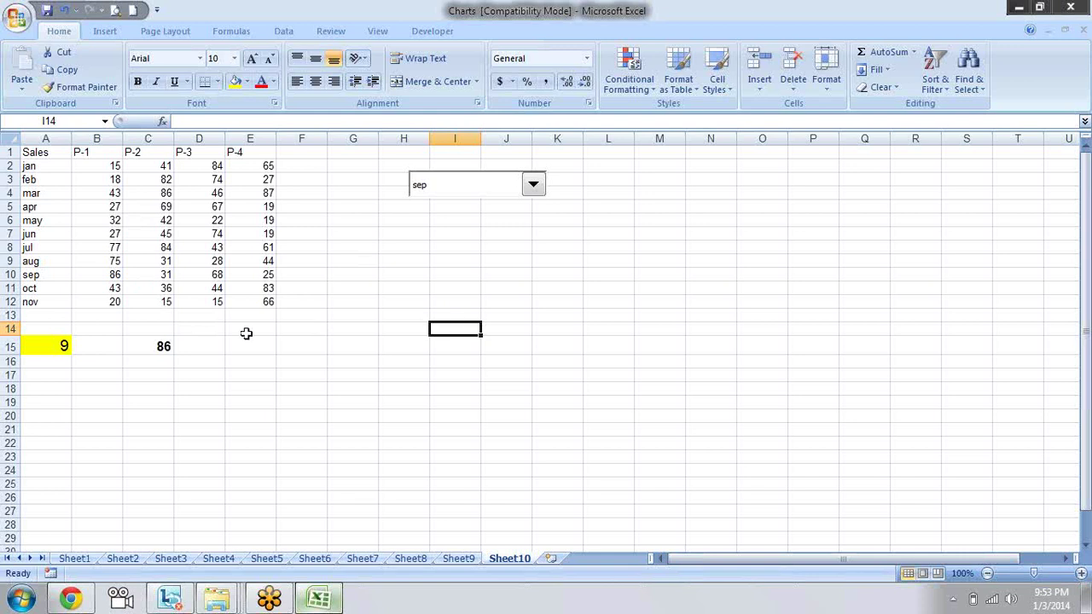
# Draw a check box form control right of the combo box and relabel it Hello.
pyautogui.click(285, 32)
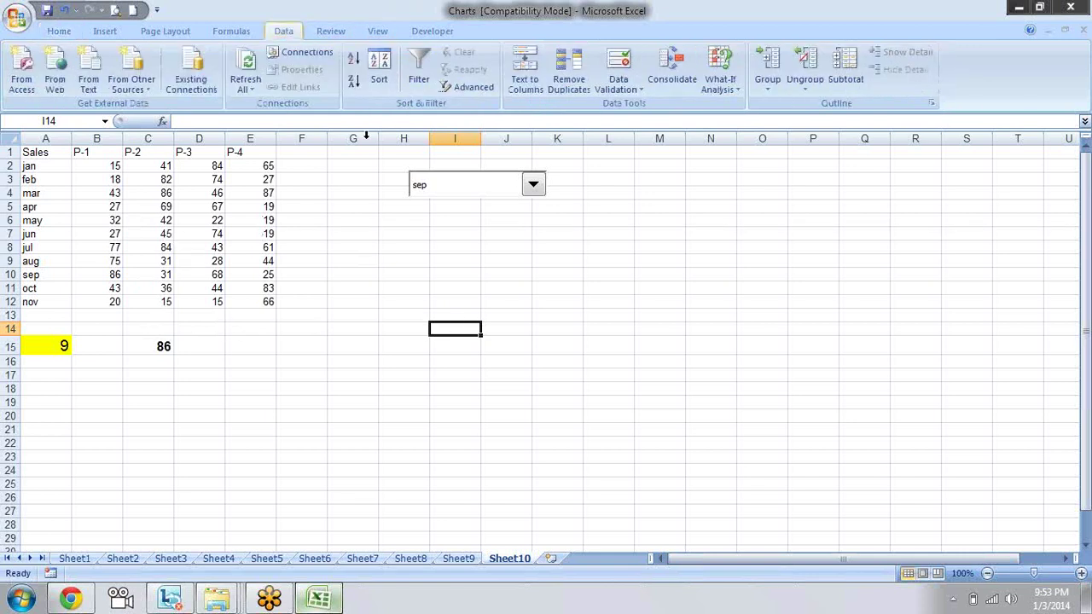
pyautogui.click(428, 31)
pyautogui.click(215, 70)
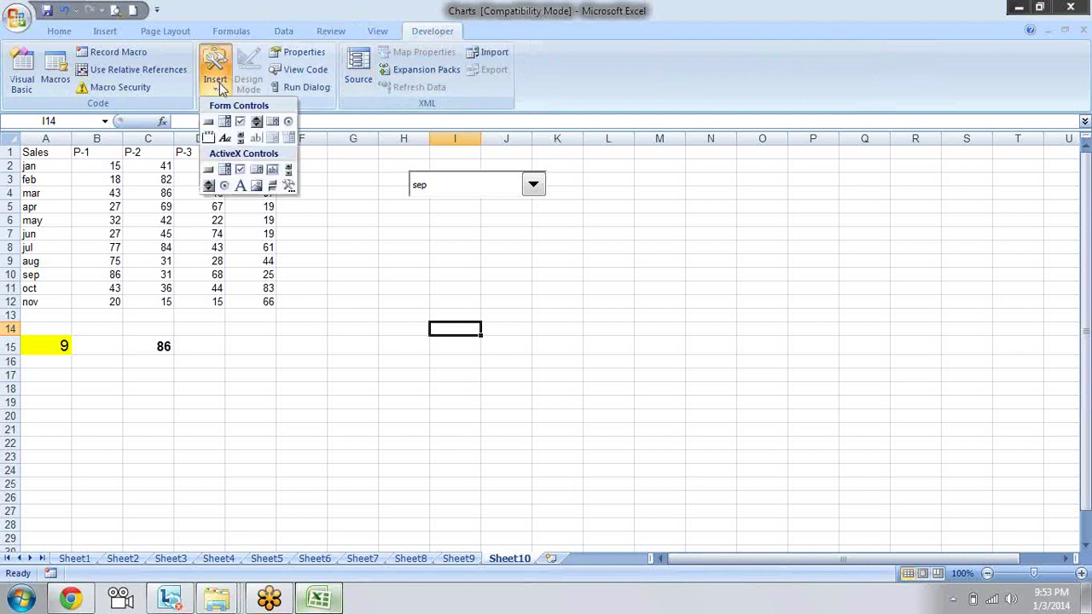
pyautogui.click(242, 123)
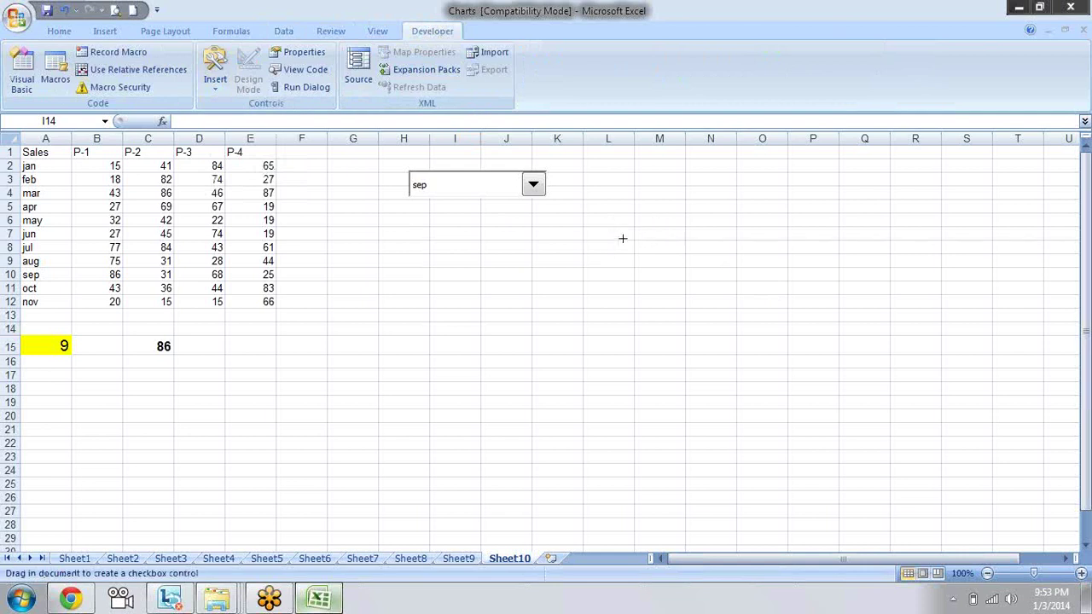
pyautogui.moveTo(610, 222)
pyautogui.mouseDown()
pyautogui.moveTo(642, 246)
pyautogui.moveTo(721, 232)
pyautogui.moveTo(629, 231)
pyautogui.mouseUp()
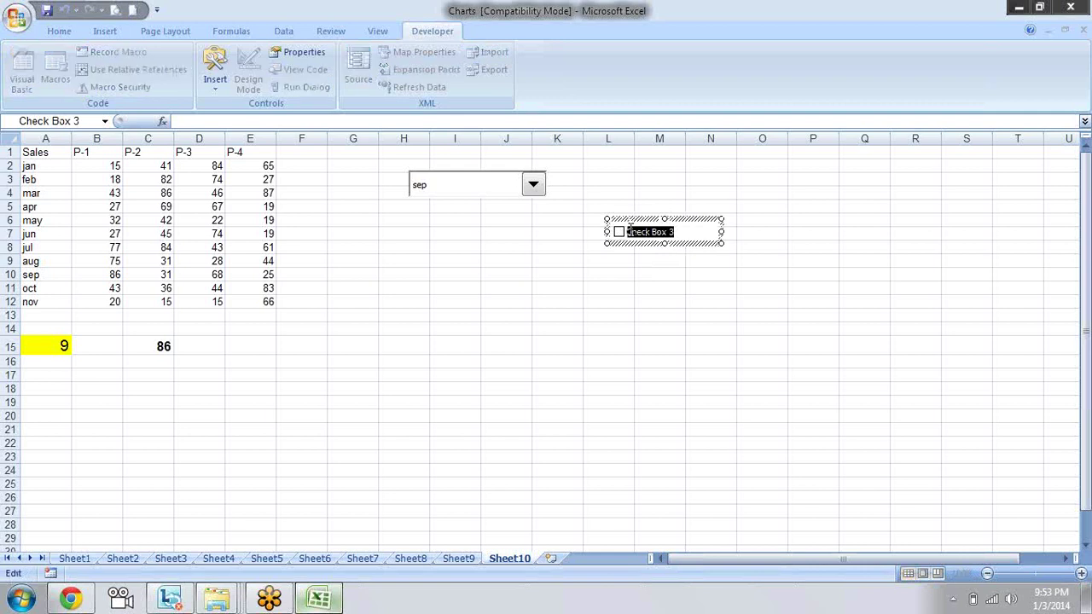
pyautogui.press('Delete')
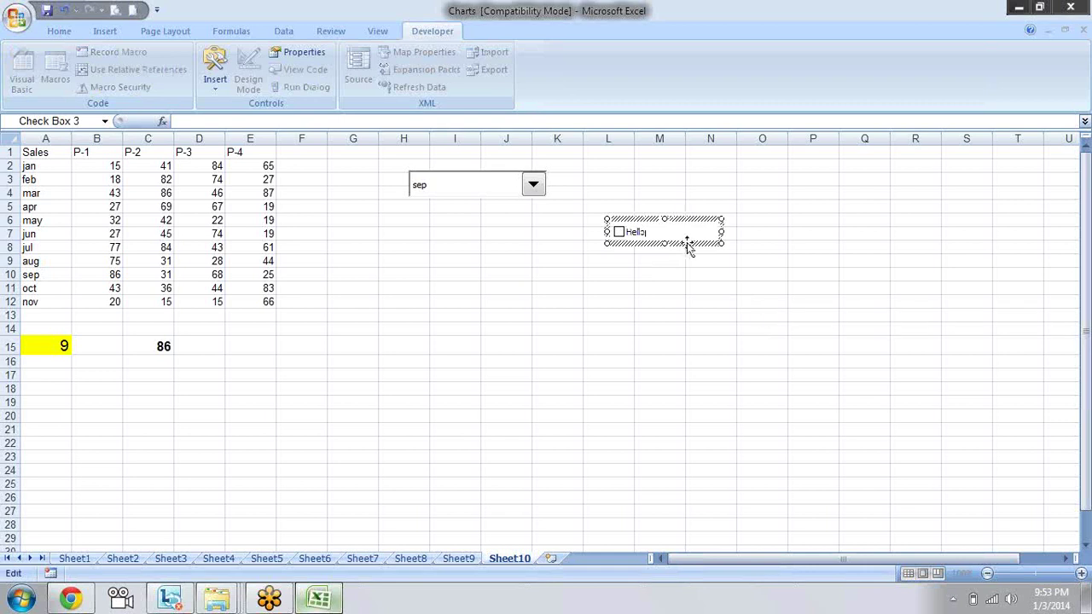
# Give the Hello checkbox 3-D shading and link it to cell L1.
pyautogui.rightClick(623, 233)
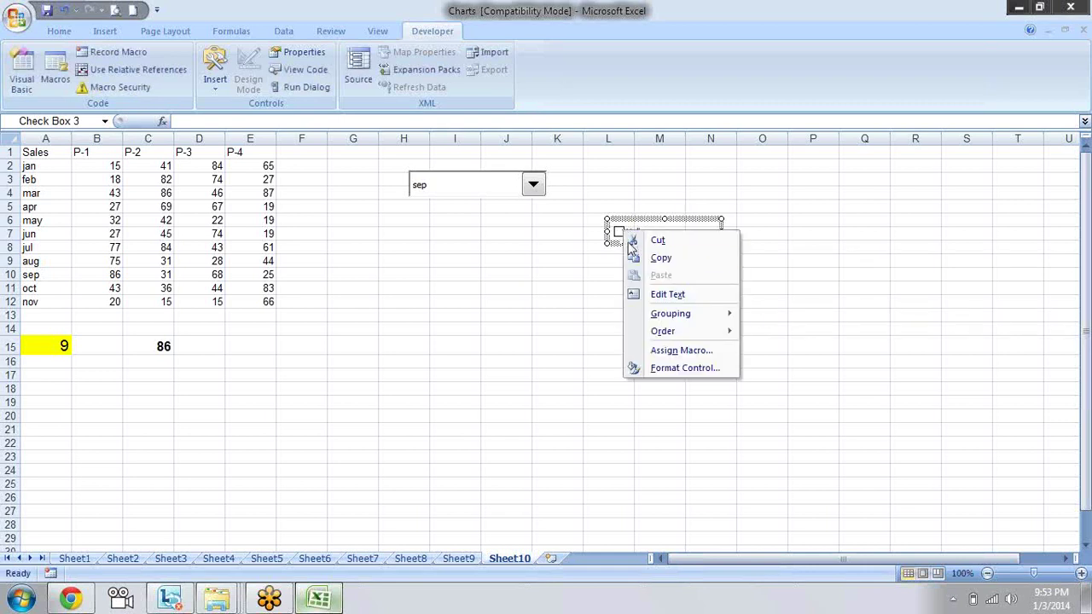
pyautogui.click(675, 369)
pyautogui.moveTo(613, 56); pyautogui.dragTo(933, 216)
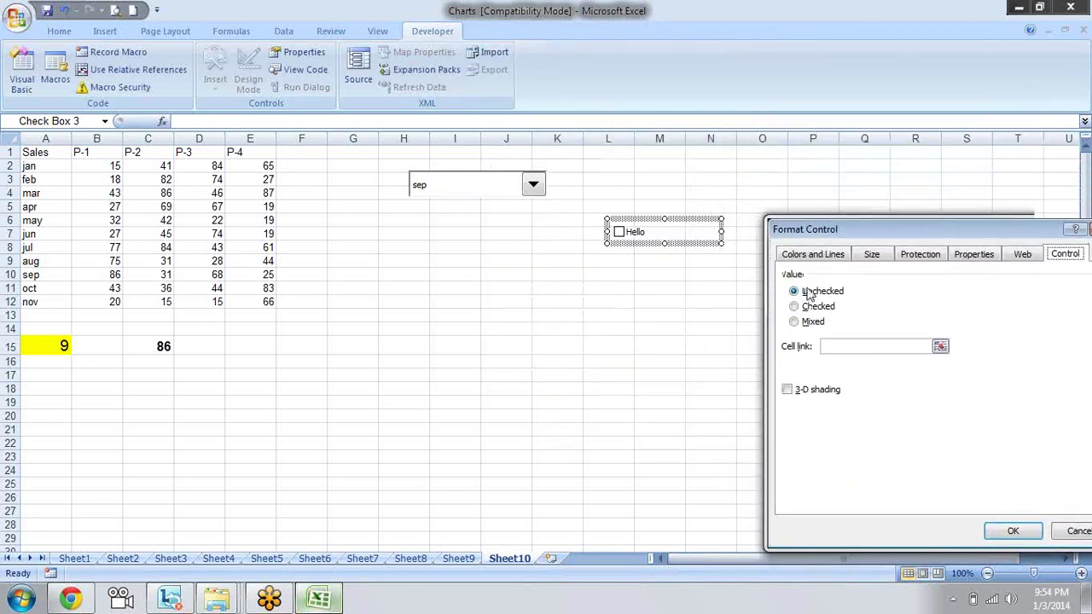
pyautogui.click(787, 390)
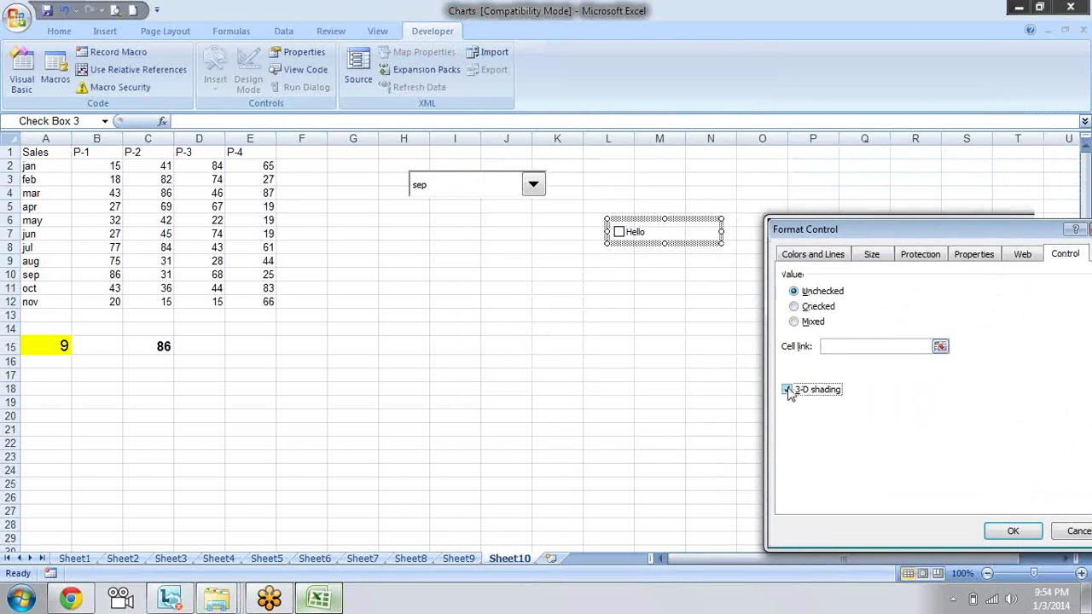
pyautogui.click(939, 348)
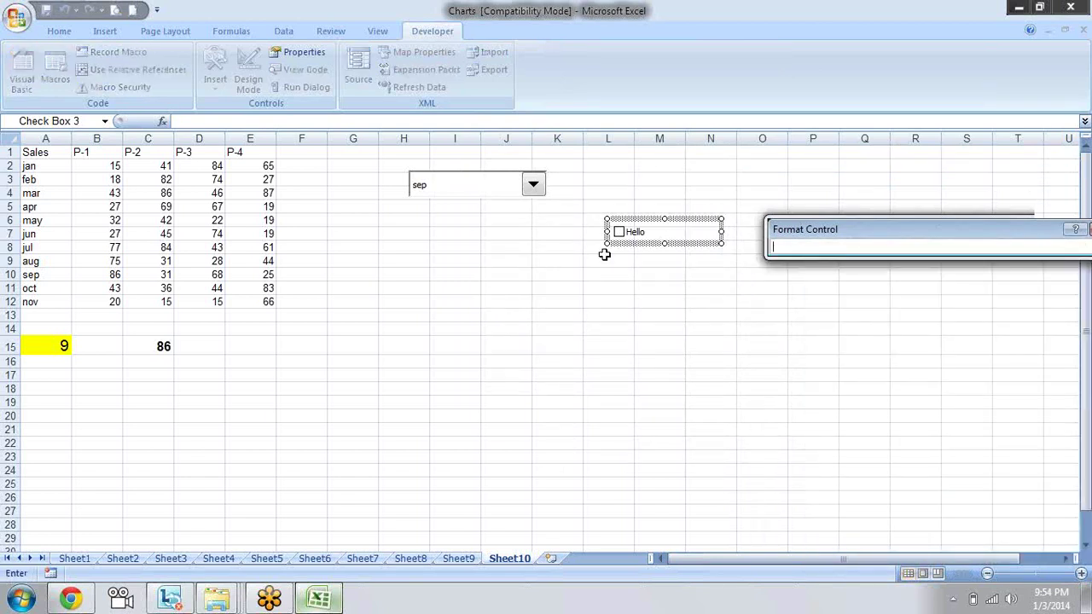
pyautogui.click(614, 151)
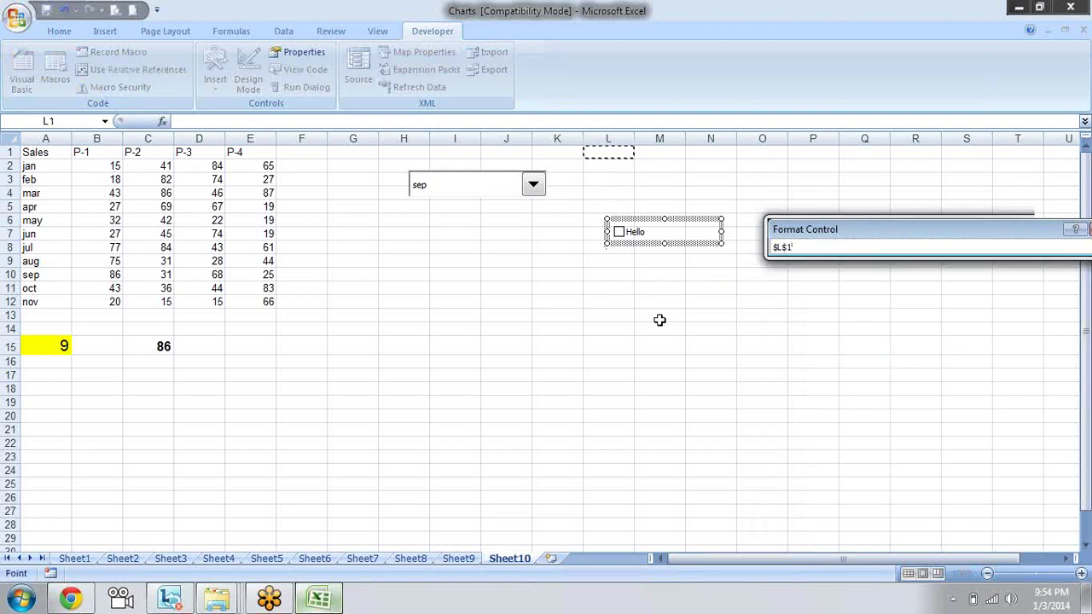
pyautogui.press('Return')
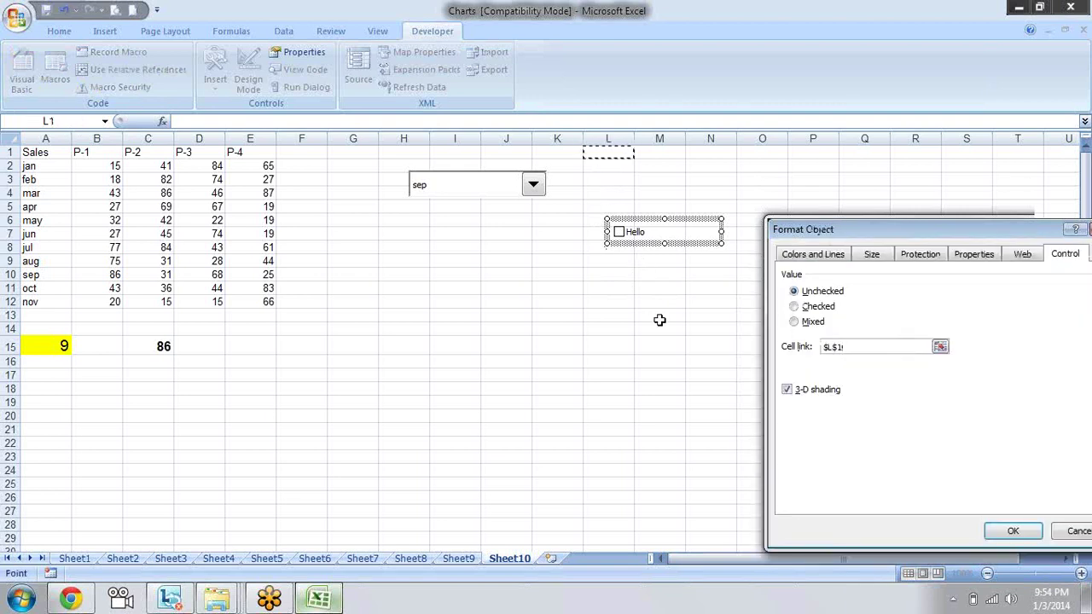
pyautogui.click(1023, 542)
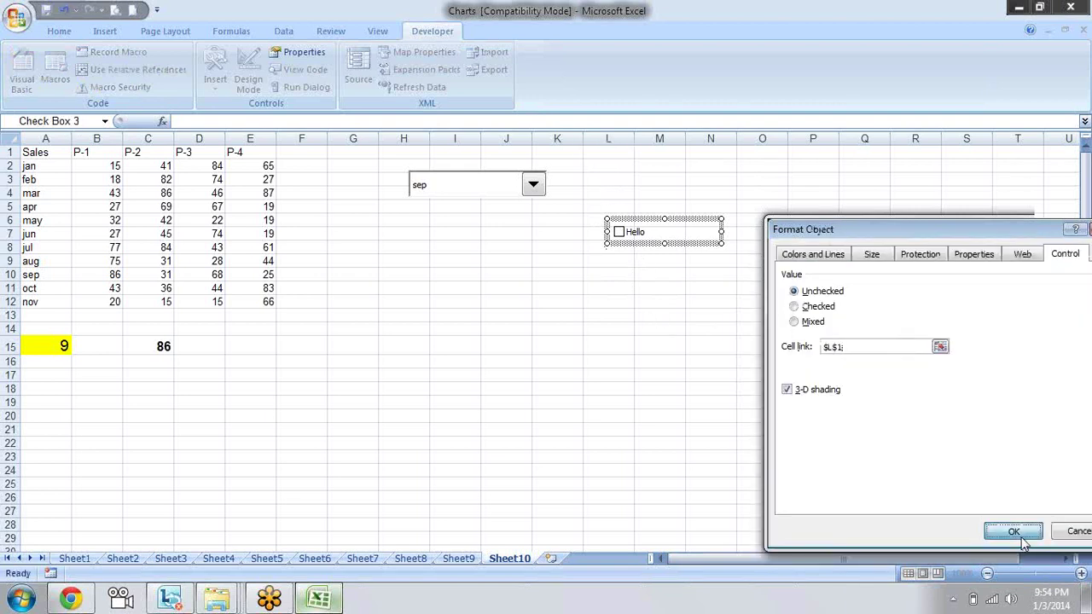
pyautogui.click(761, 288)
# Tick and untick the Hello checkbox three times, leaving L1 at FALSE.
pyautogui.click(619, 234)
pyautogui.click(620, 235)
pyautogui.click(622, 240)
pyautogui.click(622, 240)
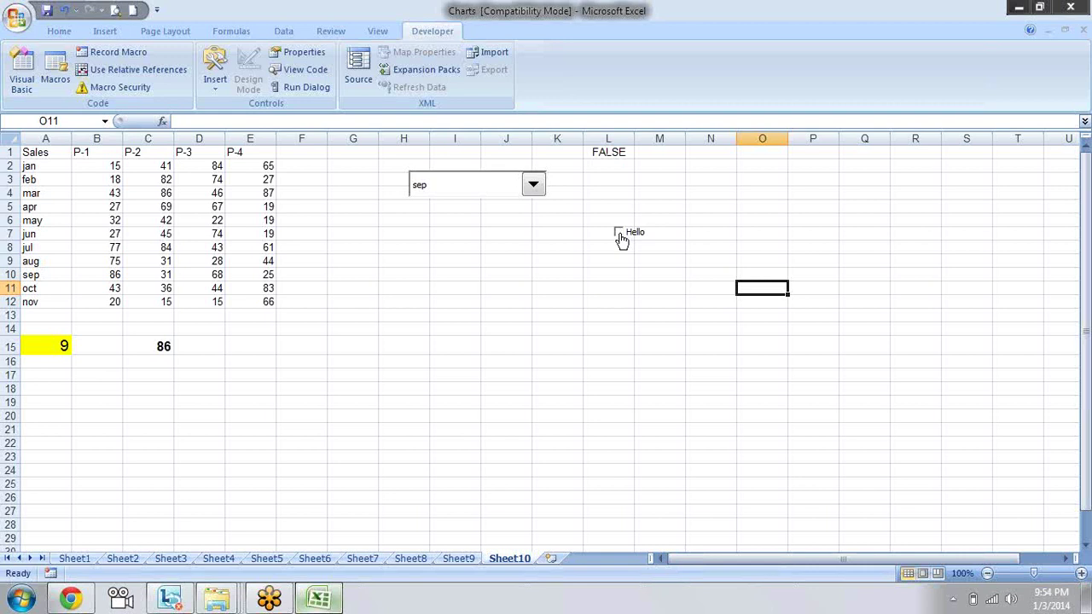
pyautogui.click(622, 240)
pyautogui.click(621, 237)
# Enter =IF(L1,"Checked","Unchecked") in M1, which displays Unchecked.
pyautogui.click(657, 154)
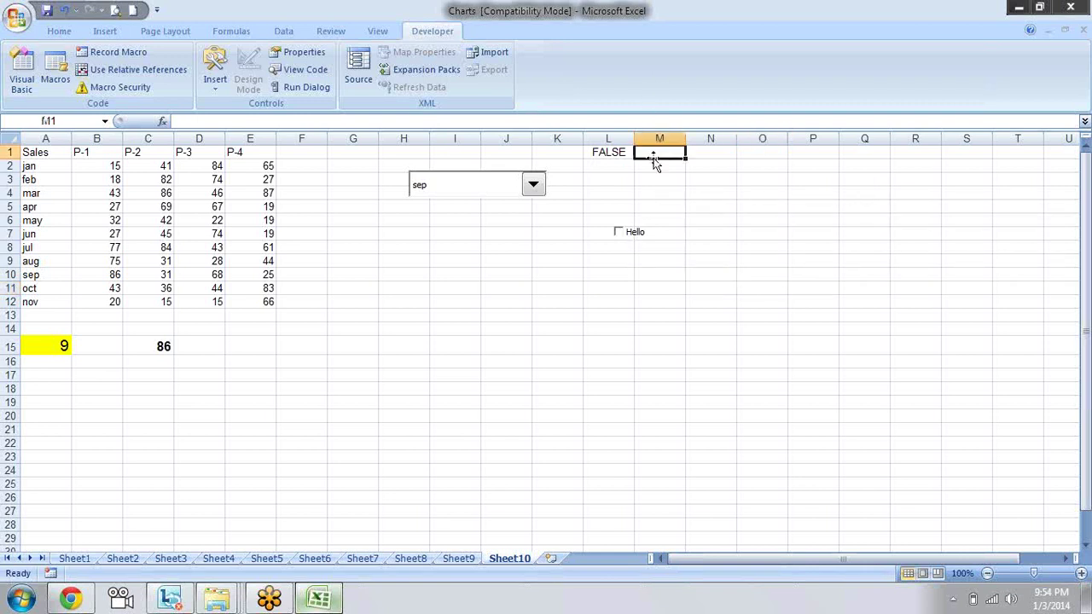
pyautogui.write('=if')
pyautogui.press('Tab')
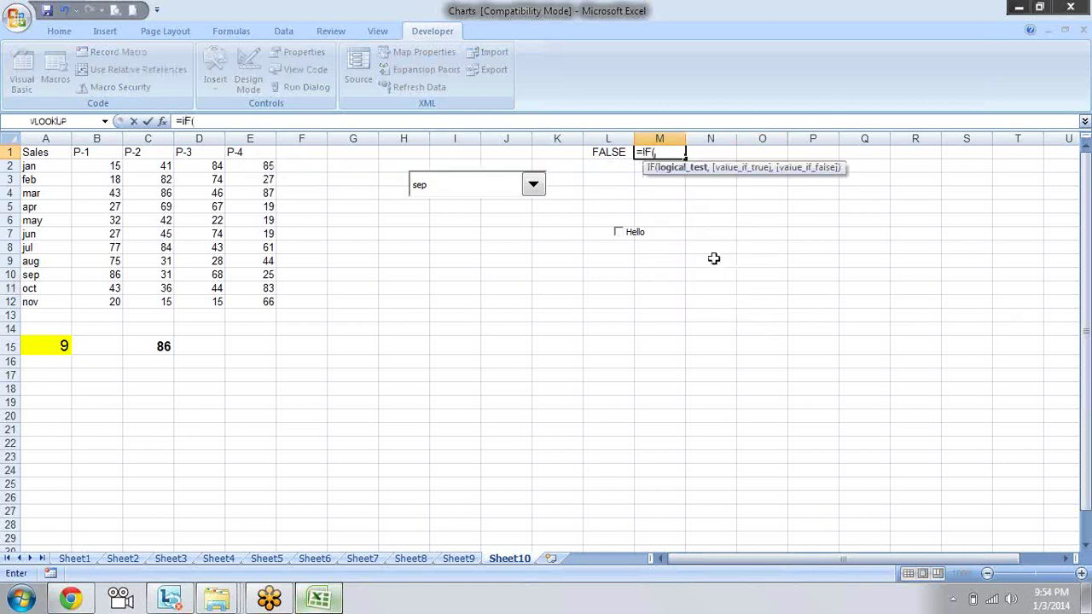
pyautogui.click(612, 152)
pyautogui.write(',"C')
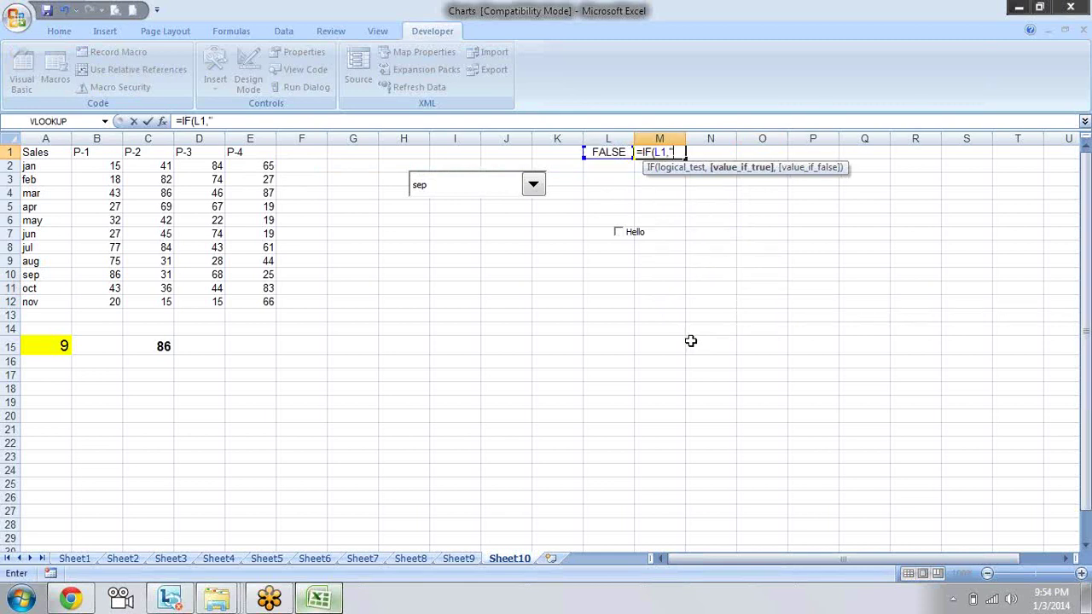
pyautogui.write('h')
pyautogui.write('cke')
pyautogui.press('BackSpace')
pyautogui.press('BackSpace')
pyautogui.press('BackSpace')
pyautogui.write('ed"')
pyautogui.write(',"Un')
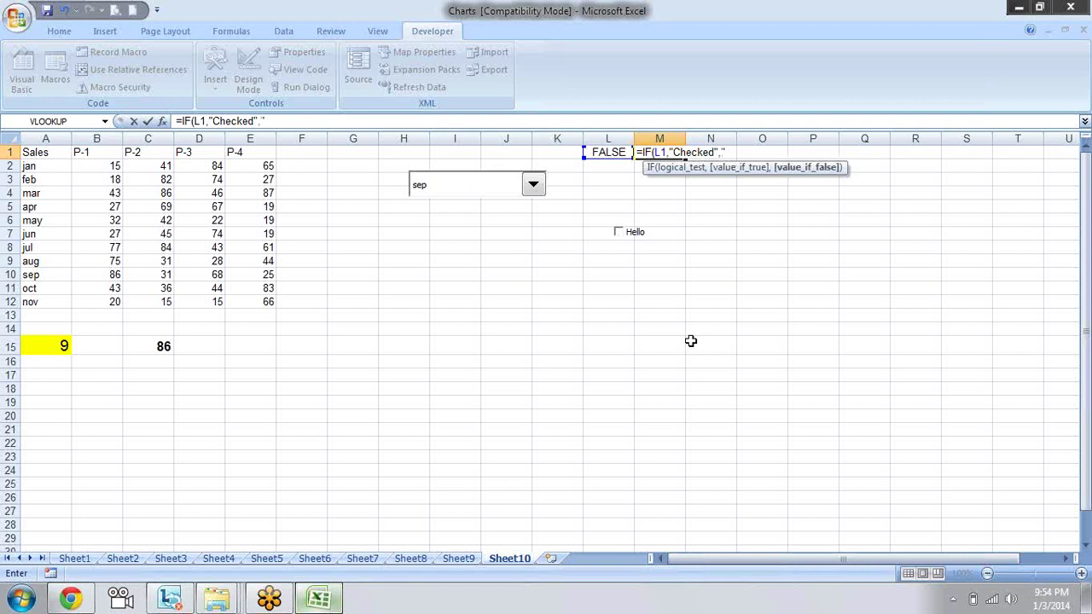
pyautogui.write('che')
pyautogui.write('heck')
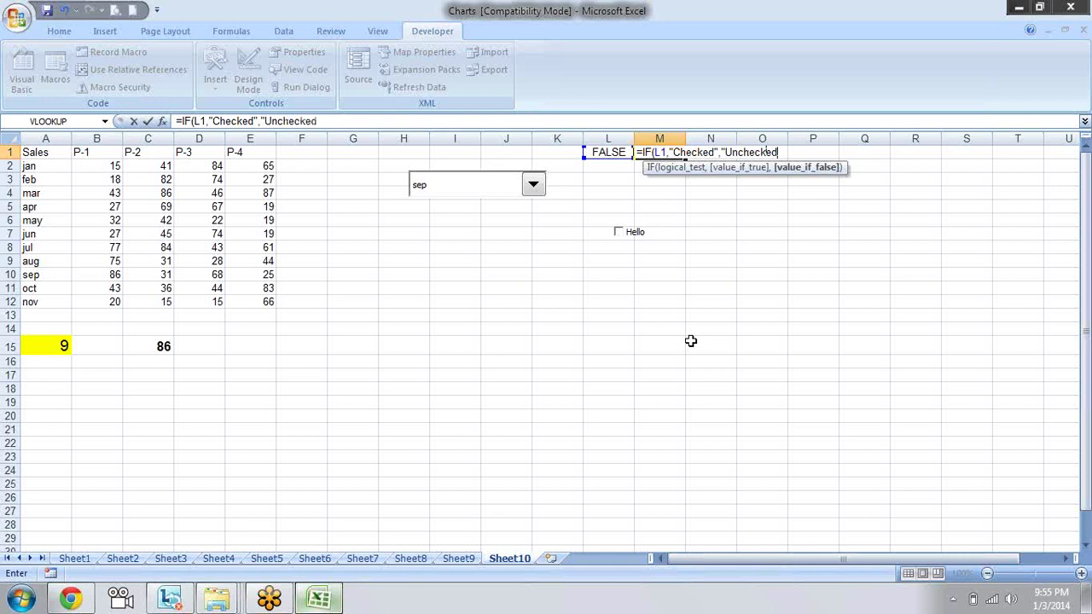
pyautogui.press('Return')
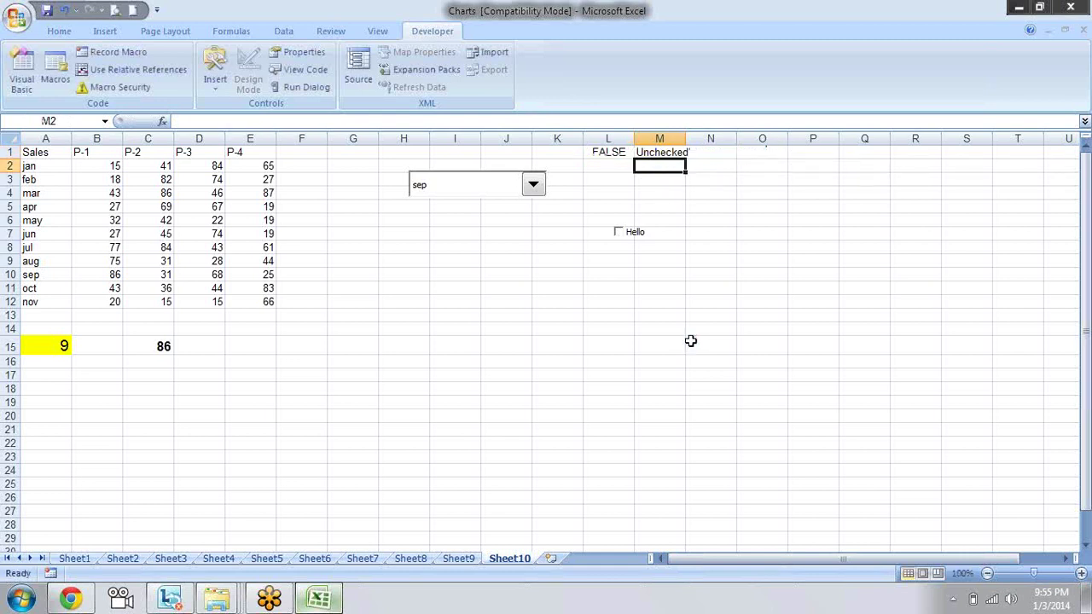
pyautogui.click(620, 238)
pyautogui.click(620, 239)
pyautogui.click(620, 239)
pyautogui.click(620, 239)
pyautogui.click(620, 239)
pyautogui.click(620, 239)
pyautogui.click(620, 239)
pyautogui.click(621, 239)
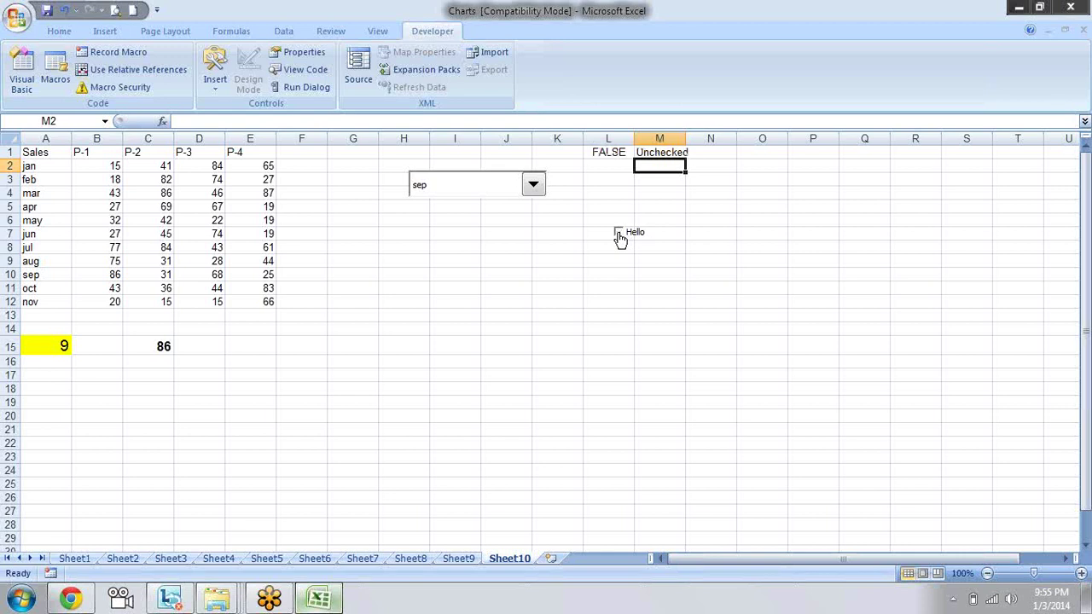
pyautogui.click(608, 152)
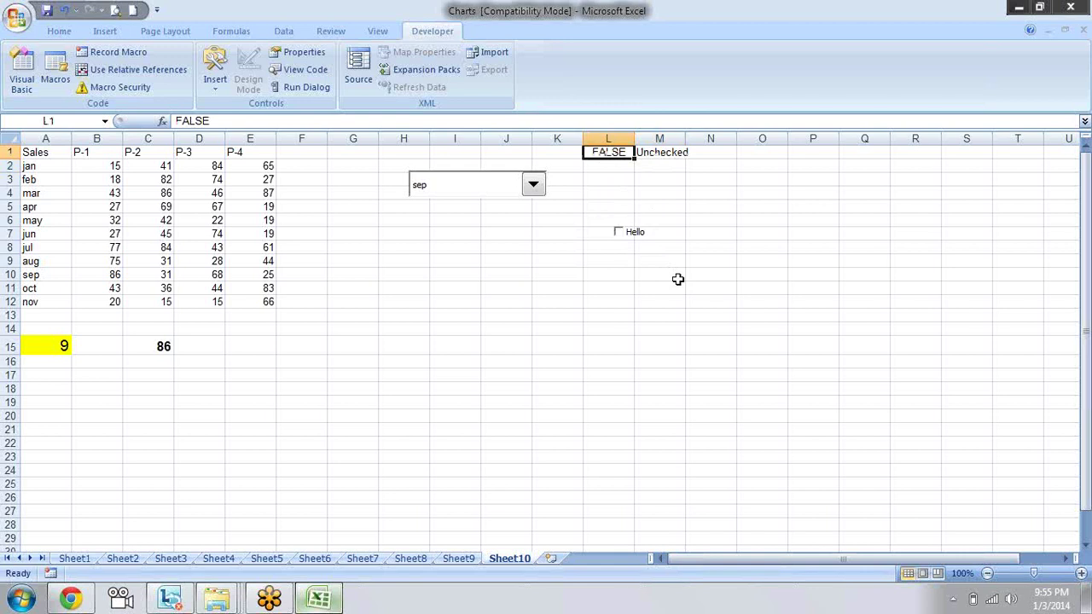
pyautogui.click(621, 239)
pyautogui.click(625, 238)
pyautogui.click(621, 239)
pyautogui.click(621, 241)
pyautogui.click(622, 241)
pyautogui.click(621, 242)
pyautogui.click(621, 242)
pyautogui.click(621, 241)
# Draw an option button form control near cell I11.
pyautogui.click(376, 33)
pyautogui.click(324, 33)
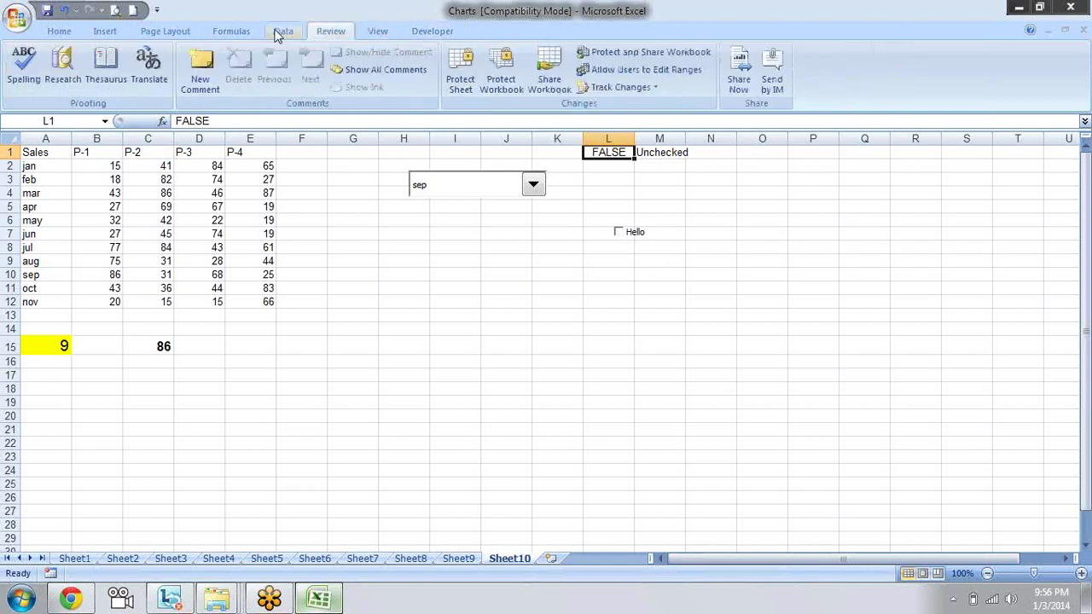
pyautogui.click(418, 34)
pyautogui.click(369, 37)
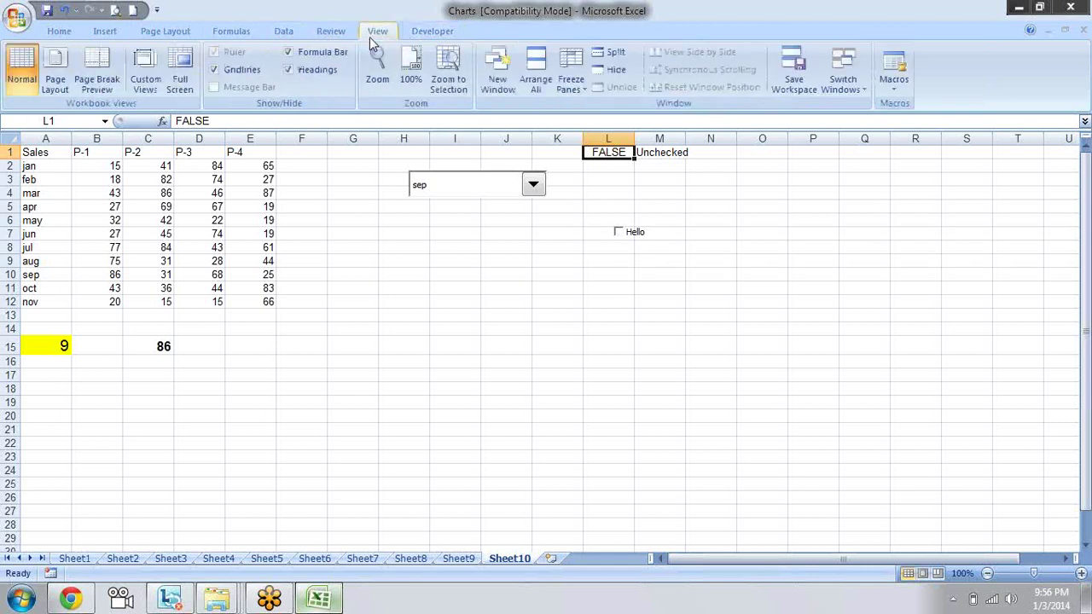
pyautogui.click(334, 37)
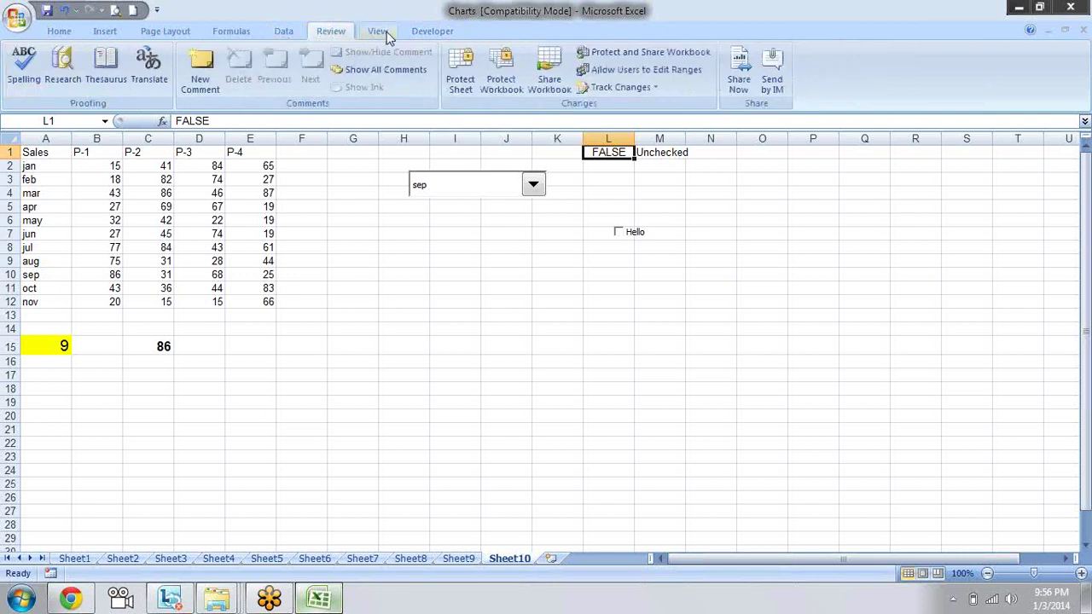
pyautogui.click(419, 31)
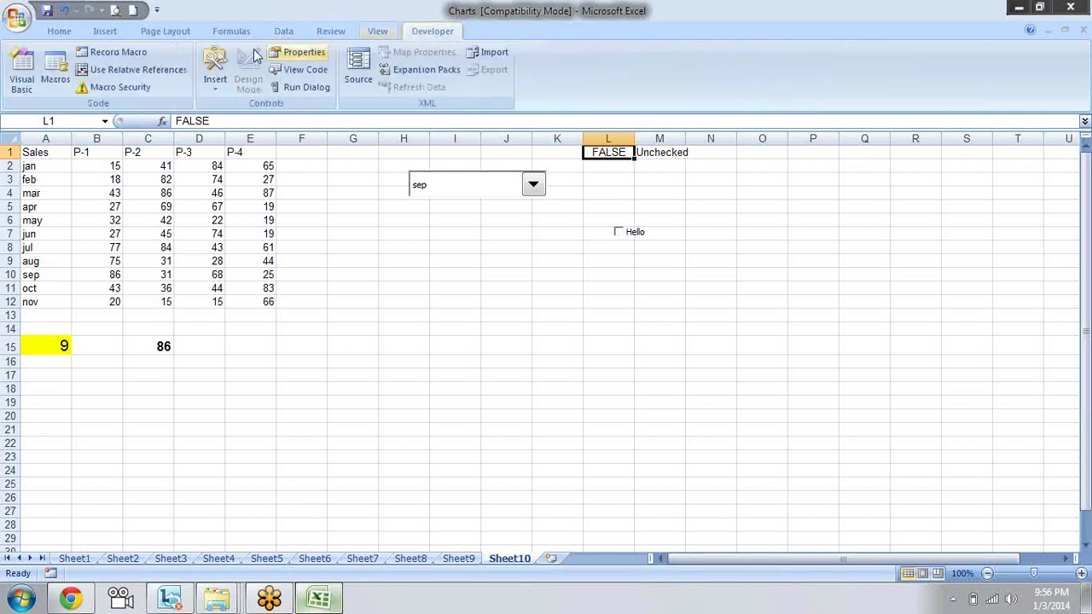
pyautogui.click(216, 75)
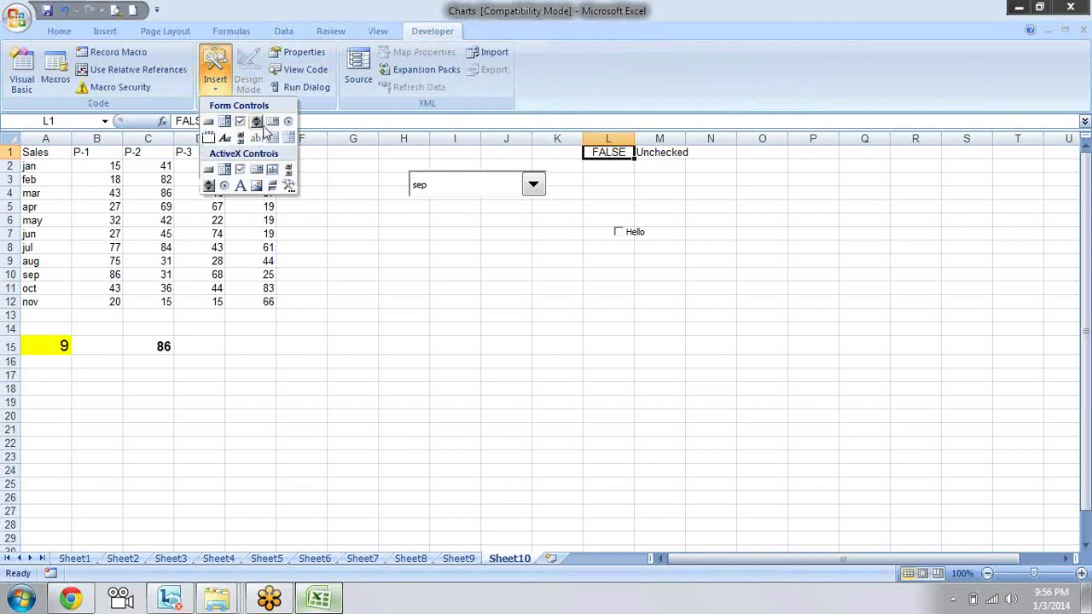
pyautogui.click(287, 121)
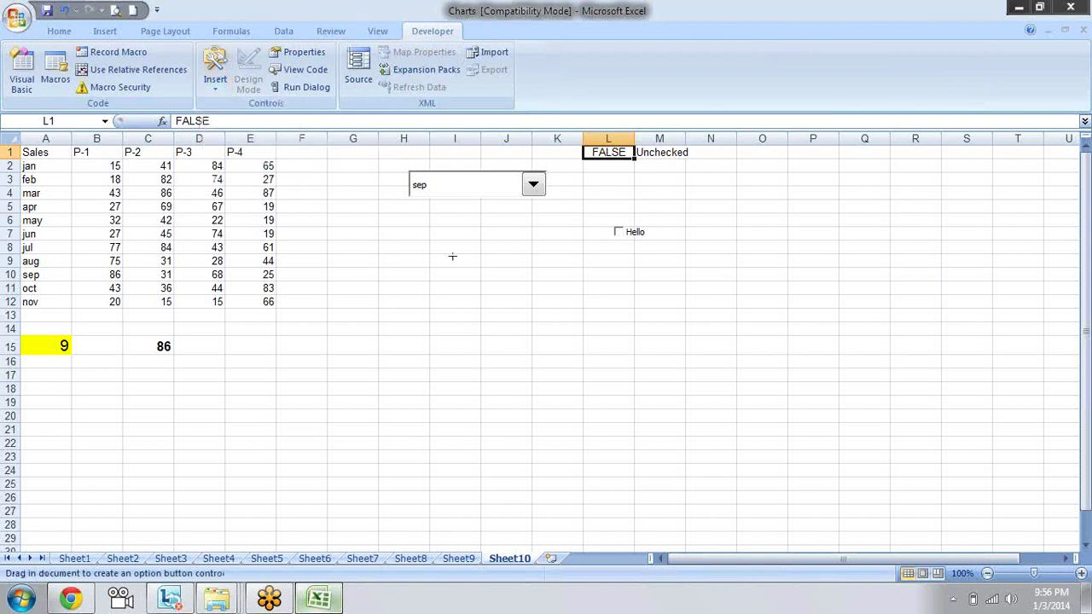
pyautogui.moveTo(464, 278)
pyautogui.mouseDown()
pyautogui.moveTo(529, 306)
pyautogui.moveTo(570, 299)
pyautogui.mouseUp()
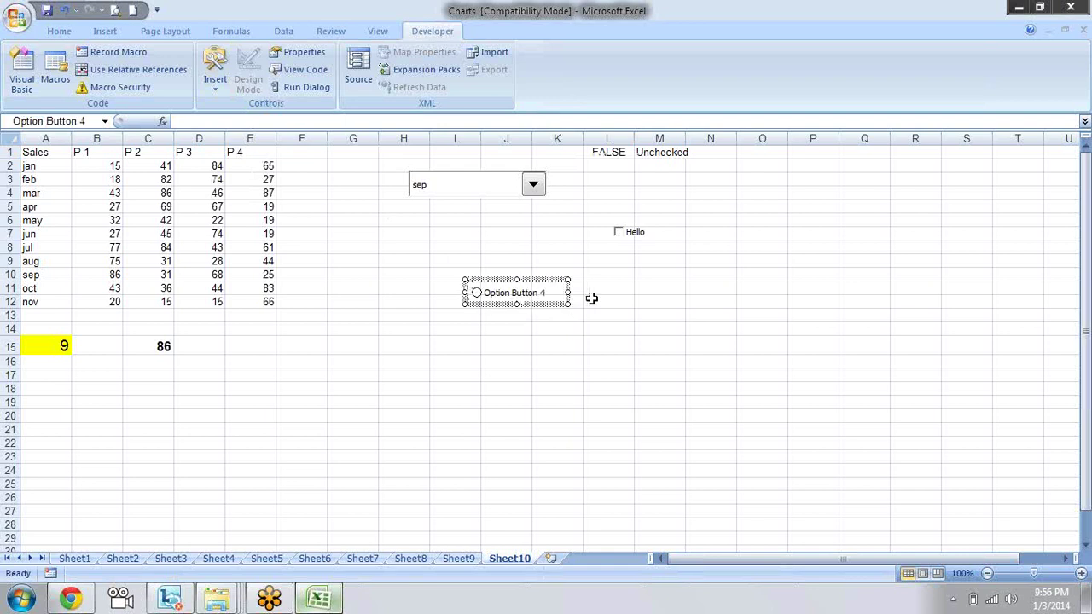
# Duplicate the option button twice and move copies down toward rows 13 and 16.
pyautogui.hotkey('ctrl', 'd')
pyautogui.hotkey('ctrl', 'd')
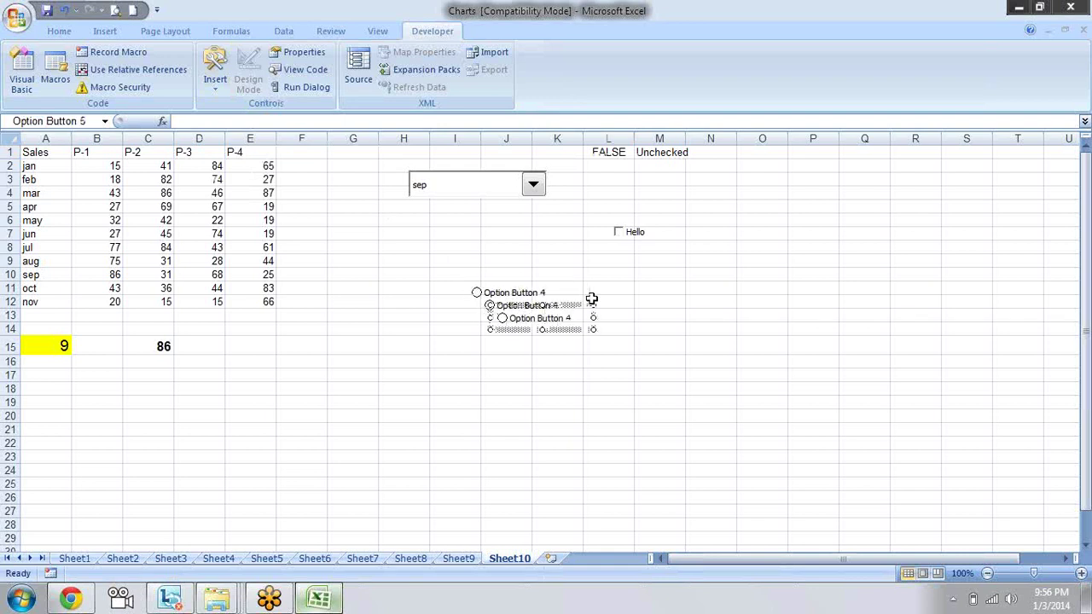
pyautogui.hotkey('ctrl', 'd')
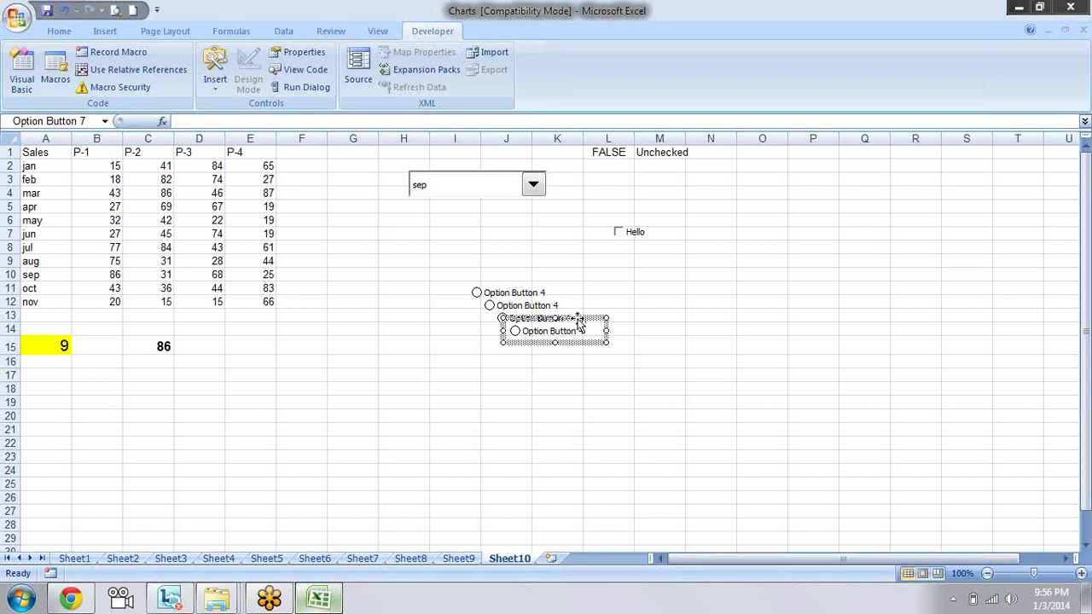
pyautogui.moveTo(578, 321); pyautogui.dragTo(540, 351)
pyautogui.click(535, 320)
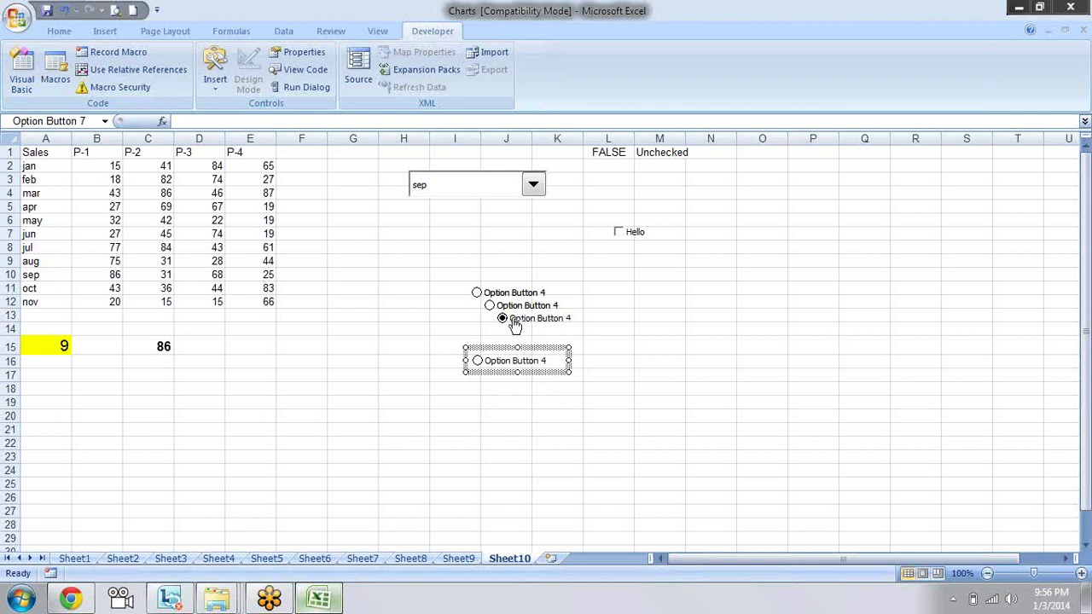
pyautogui.keyDown('ctrl'); pyautogui.click(557, 319); pyautogui.keyUp('ctrl')
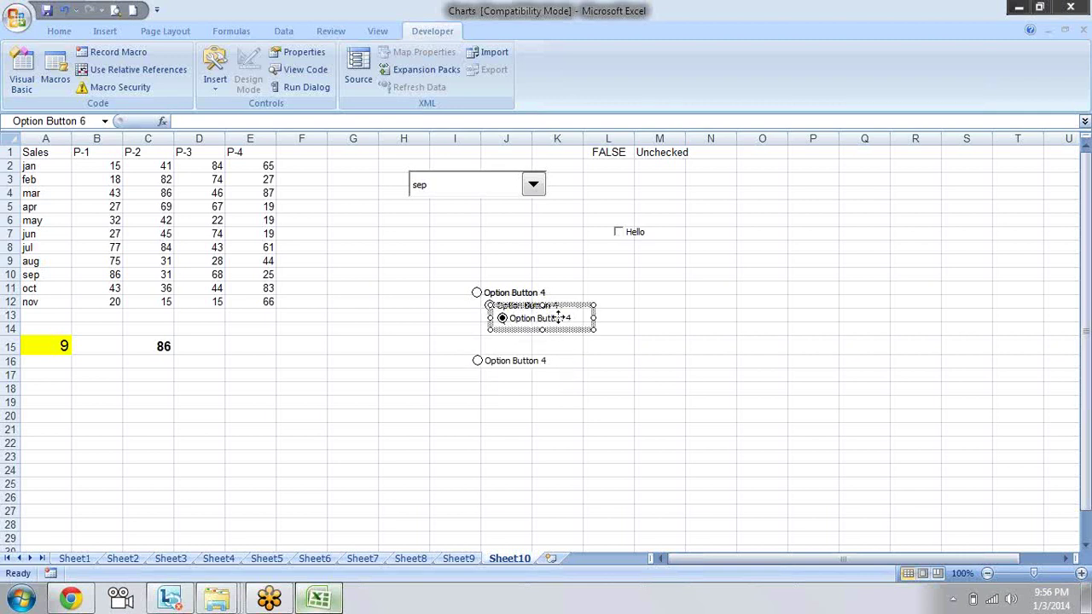
pyautogui.rightClick(558, 319)
pyautogui.press('Escape')
pyautogui.moveTo(566, 317)
pyautogui.mouseDown()
pyautogui.moveTo(557, 326)
pyautogui.moveTo(566, 317)
pyautogui.mouseUp()
pyautogui.click(653, 337)
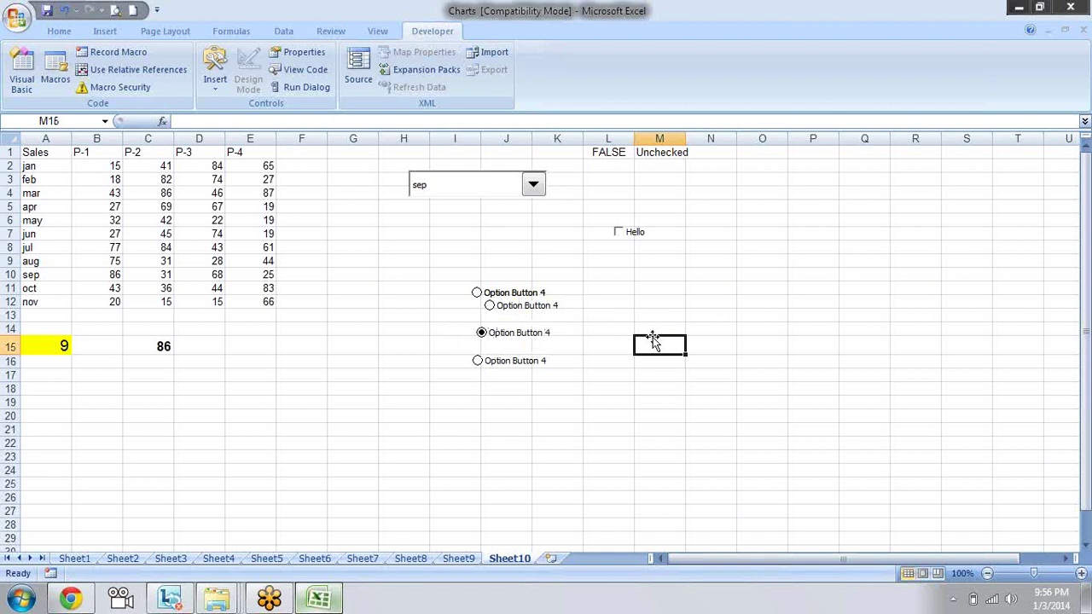
# Link the option buttons to cell H15, which reads 3 for the third button.
pyautogui.rightClick(515, 365)
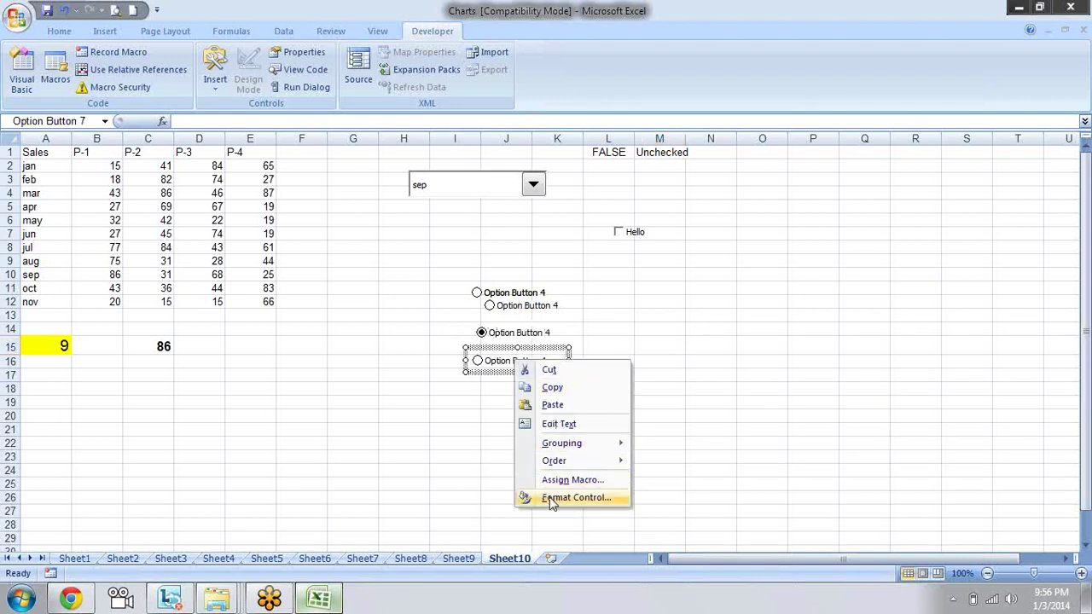
pyautogui.click(550, 498)
pyautogui.click(366, 359)
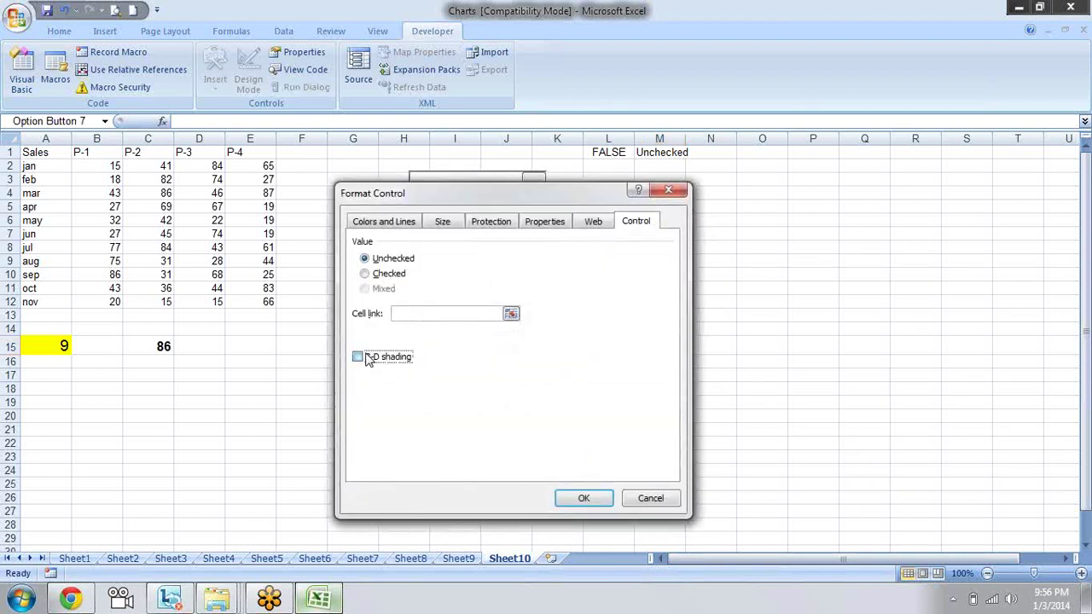
pyautogui.click(511, 314)
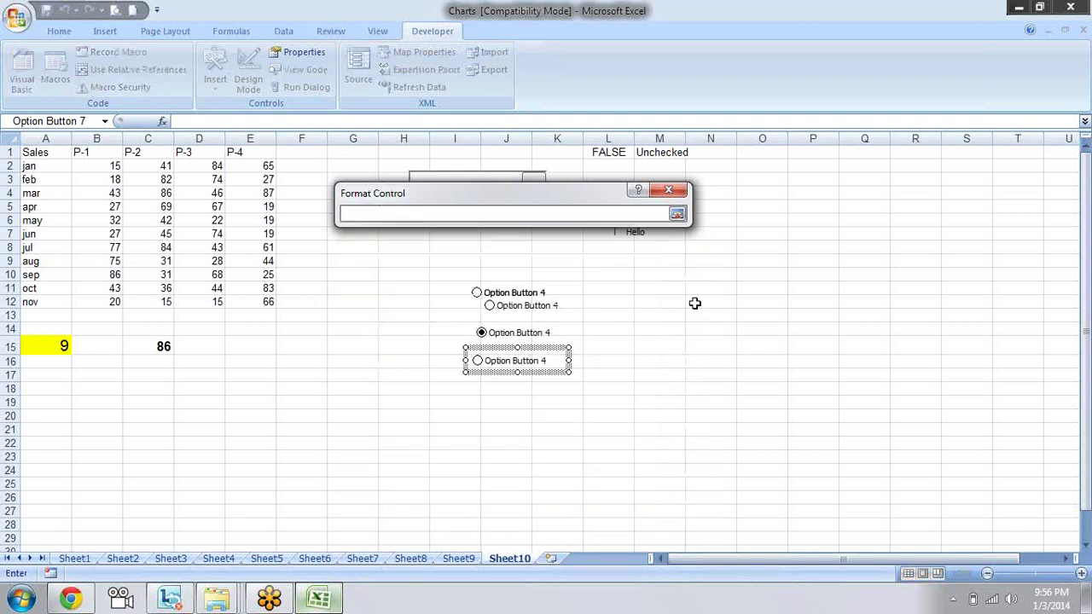
pyautogui.click(390, 346)
pyautogui.press('Return')
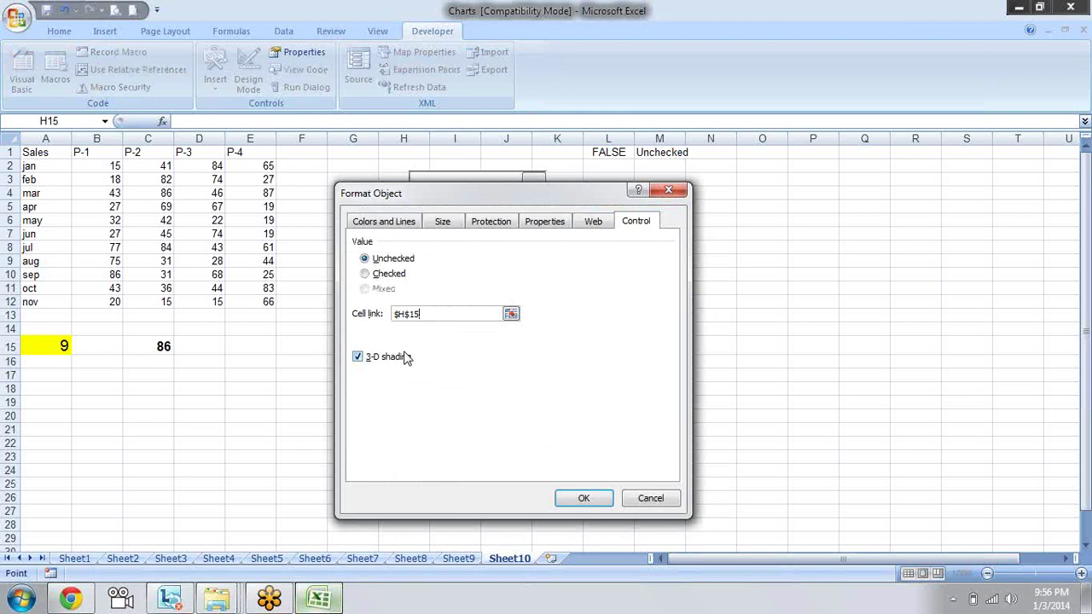
pyautogui.press('Return')
pyautogui.click(608, 375)
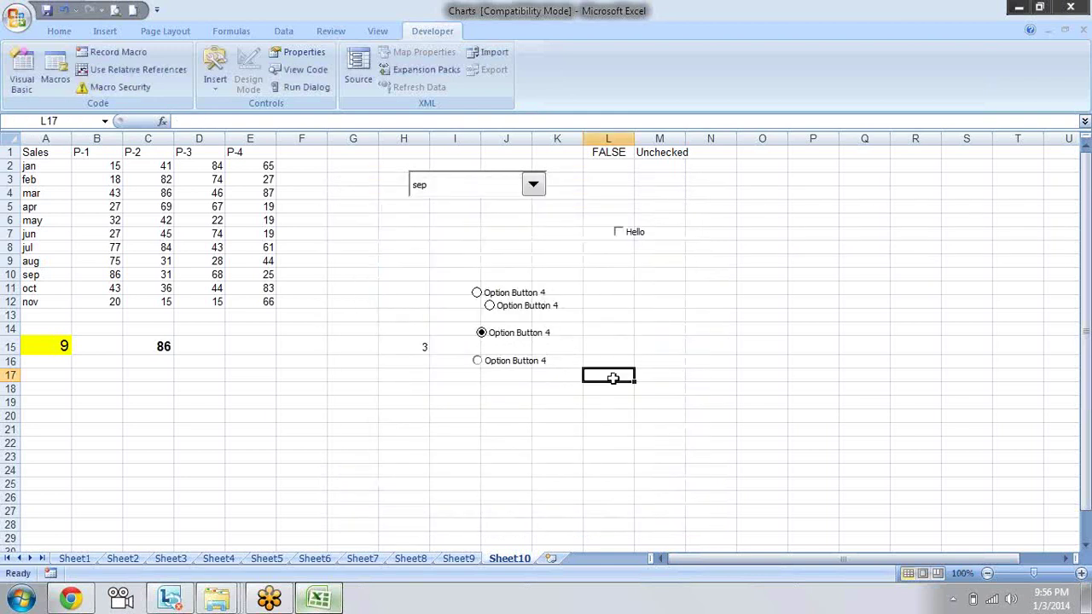
# Cycle through the four option buttons, ending on the fourth so H15 reads 4.
pyautogui.click(477, 293)
pyautogui.click(490, 306)
pyautogui.click(485, 333)
pyautogui.click(477, 364)
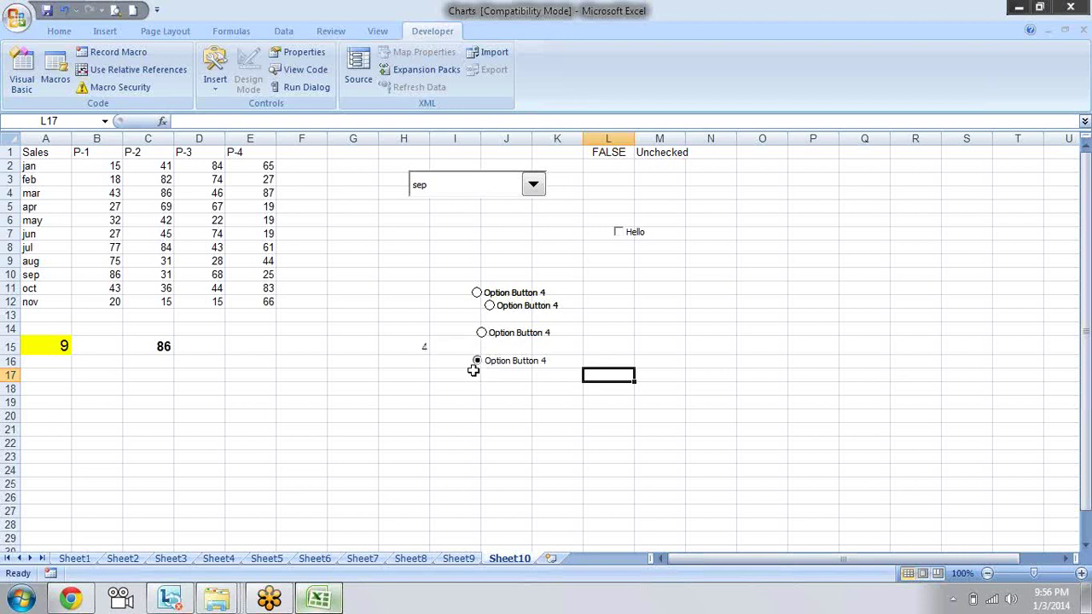
pyautogui.click(482, 334)
pyautogui.click(489, 306)
pyautogui.click(477, 293)
pyautogui.click(490, 306)
pyautogui.click(481, 332)
pyautogui.click(477, 361)
pyautogui.click(481, 332)
pyautogui.click(490, 305)
pyautogui.click(477, 293)
pyautogui.click(490, 306)
pyautogui.click(478, 362)
# Pick jun from the month combo box so A15 shows 6 and C15 shows 27.
pyautogui.click(534, 186)
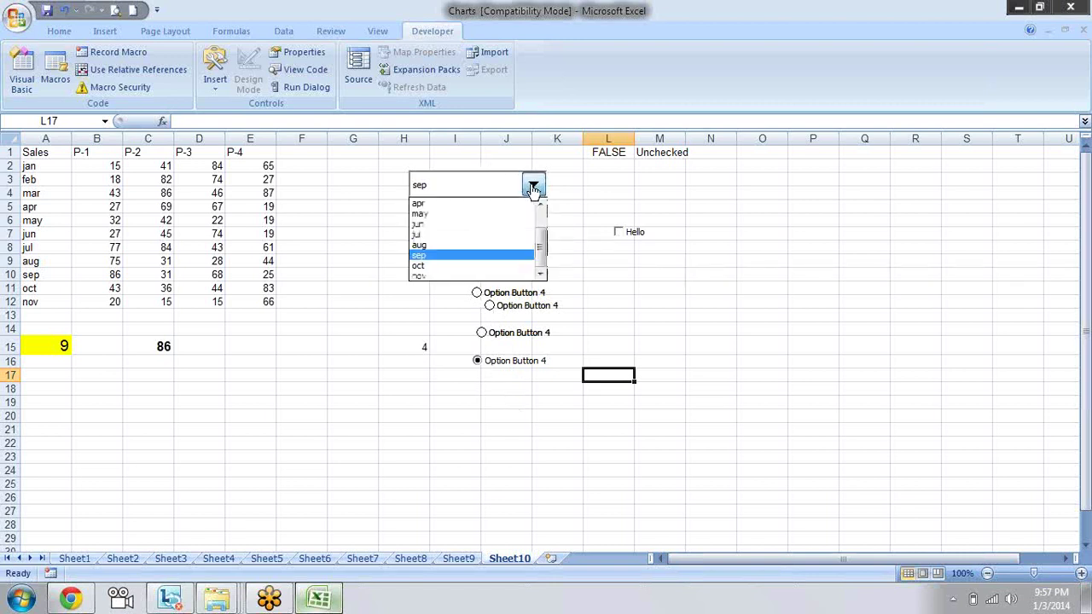
pyautogui.click(505, 234)
pyautogui.click(534, 189)
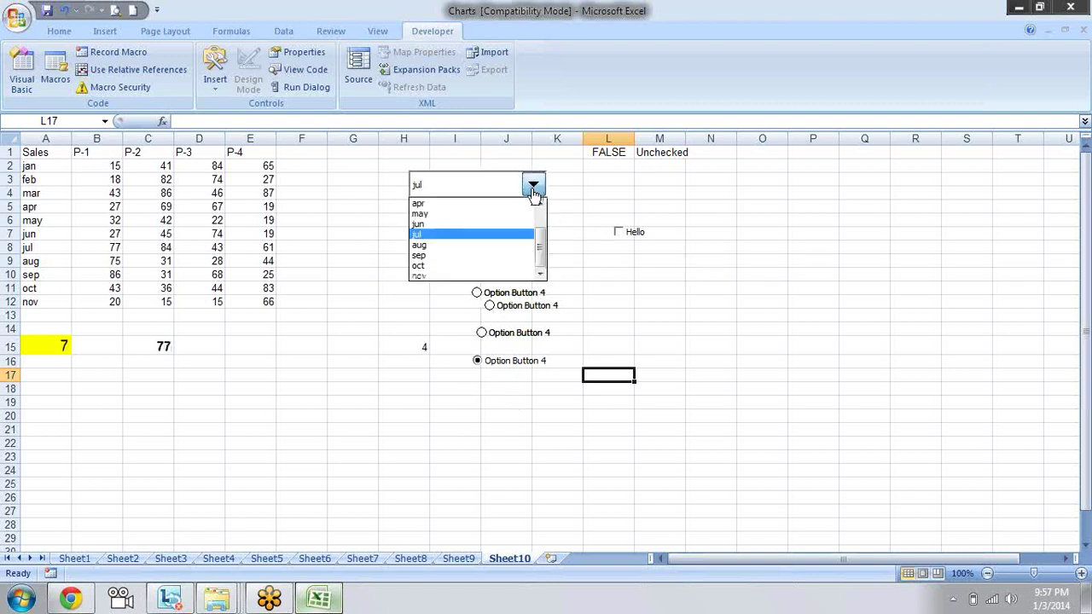
pyautogui.click(512, 225)
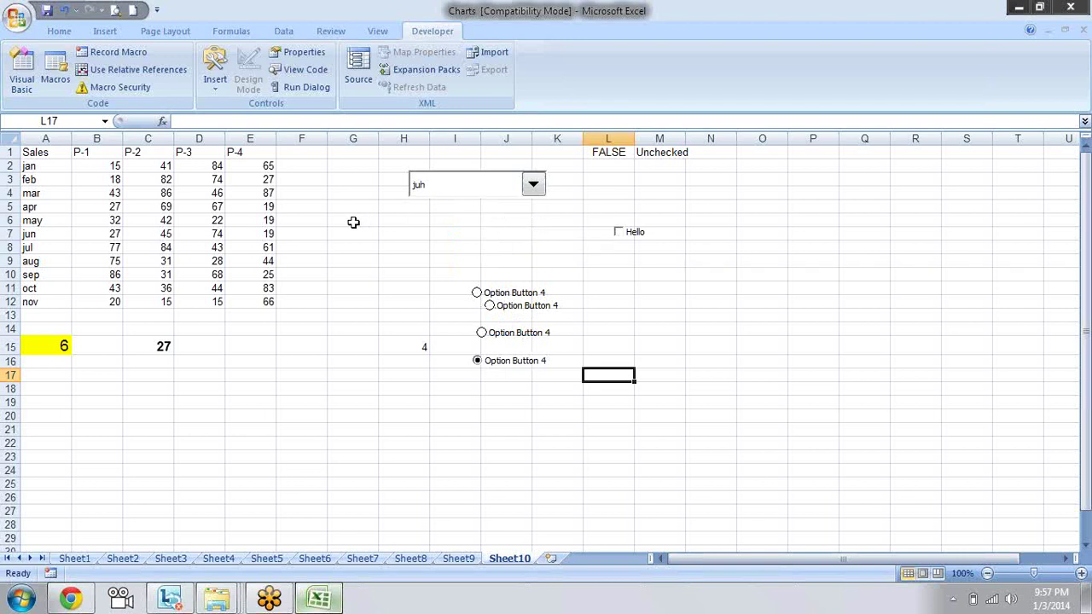
# Select the P-1 to P-4 data block, then clear the selection.
pyautogui.moveTo(109, 154)
pyautogui.mouseDown()
pyautogui.moveTo(282, 243)
pyautogui.moveTo(264, 301)
pyautogui.mouseUp()
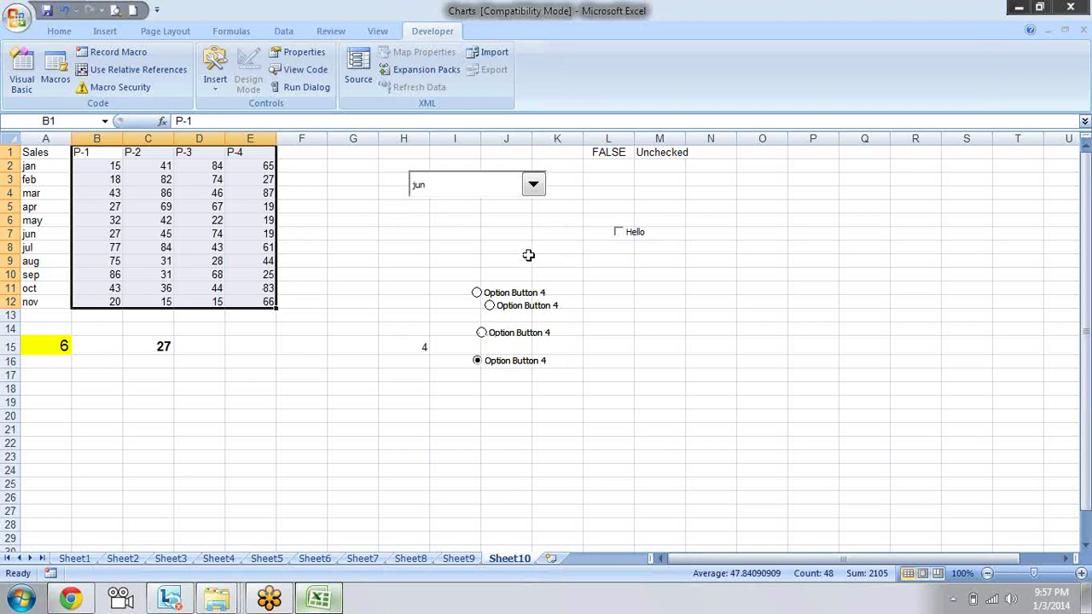
pyautogui.click(649, 303)
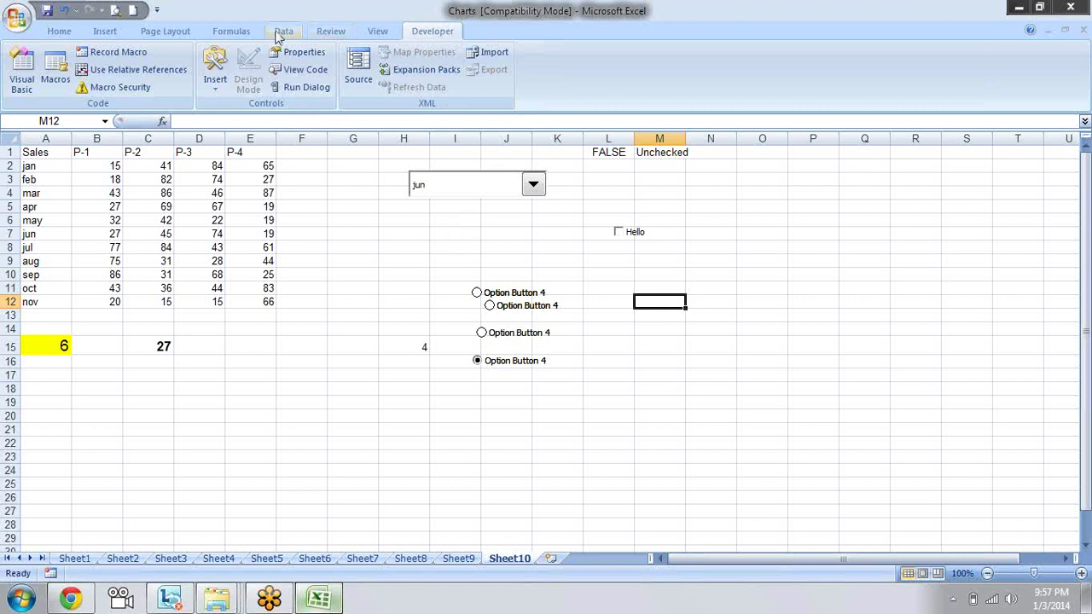
pyautogui.click(209, 85)
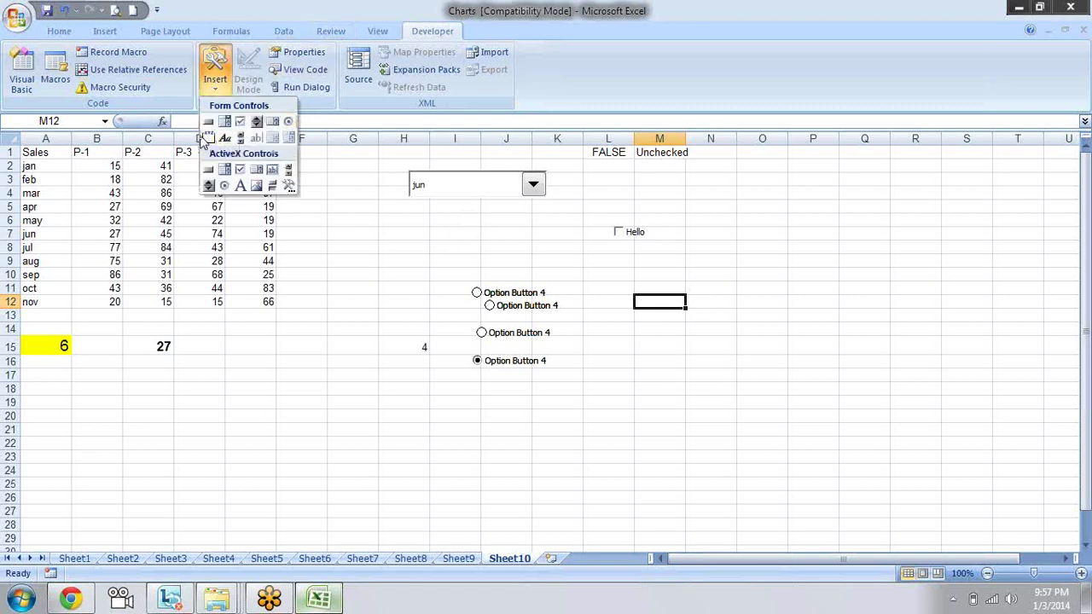
# Draw a group box spanning roughly O13:S21.
pyautogui.click(208, 132)
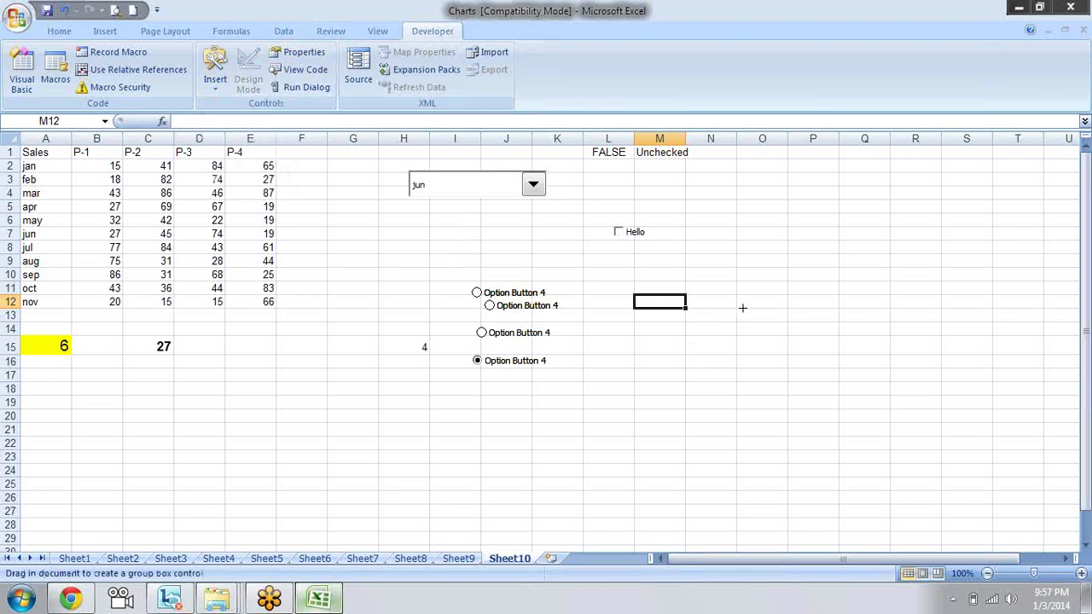
pyautogui.click(215, 70)
pyautogui.moveTo(744, 312); pyautogui.dragTo(980, 437)
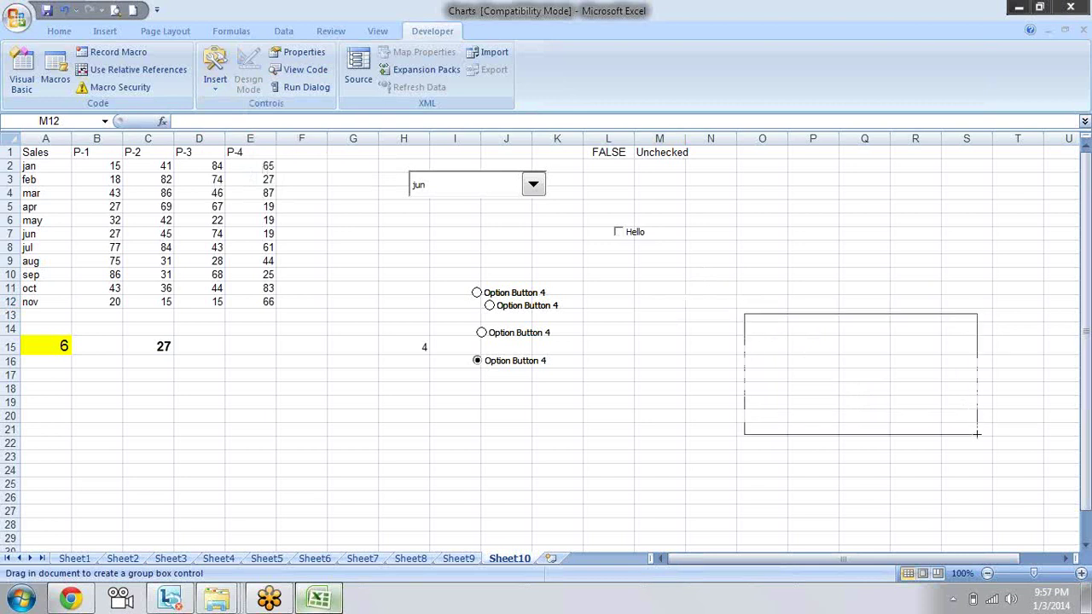
pyautogui.click(836, 350)
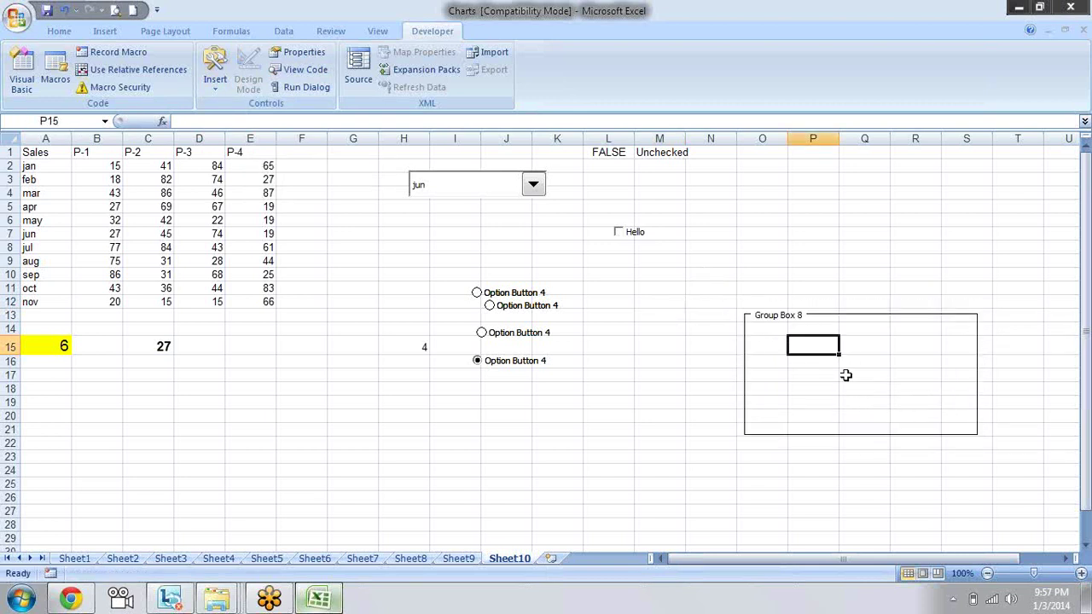
# Draw an option button inside the group box and place a Ctrl+D copy below it.
pyautogui.click(222, 86)
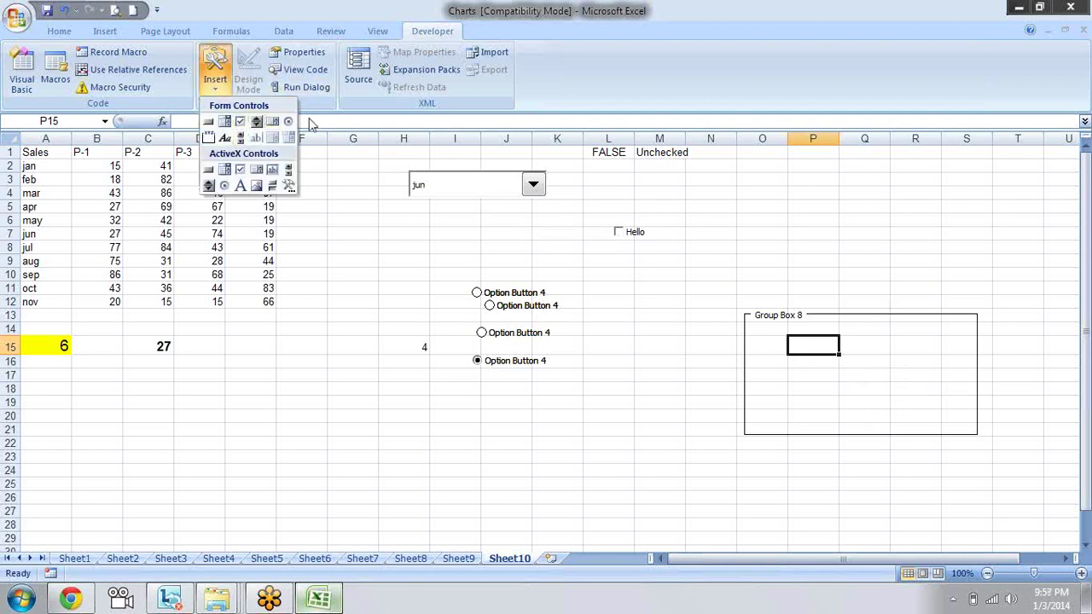
pyautogui.click(288, 123)
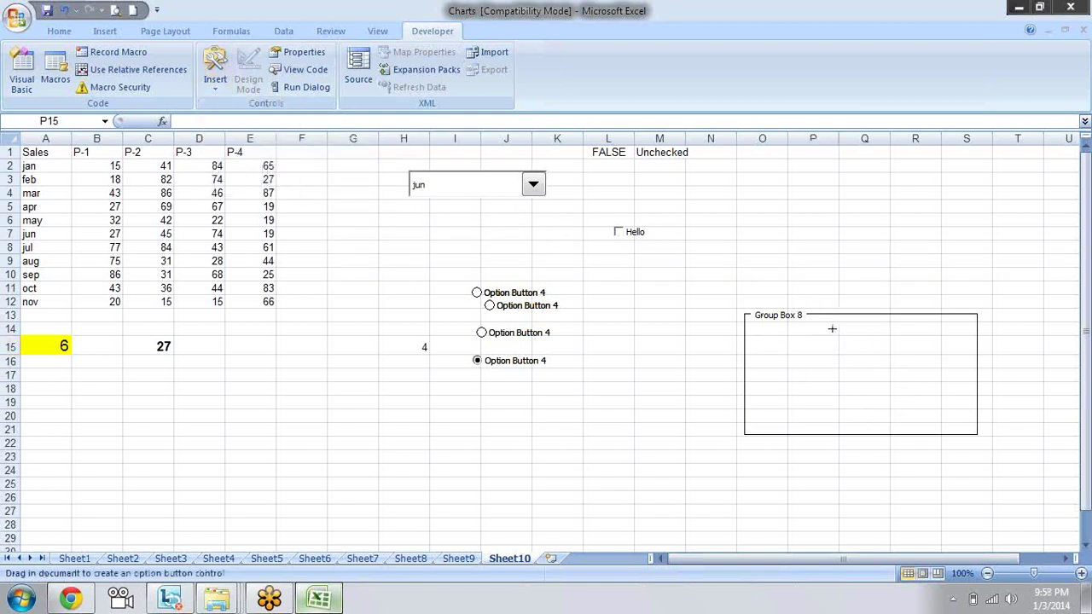
pyautogui.moveTo(762, 330); pyautogui.dragTo(834, 346)
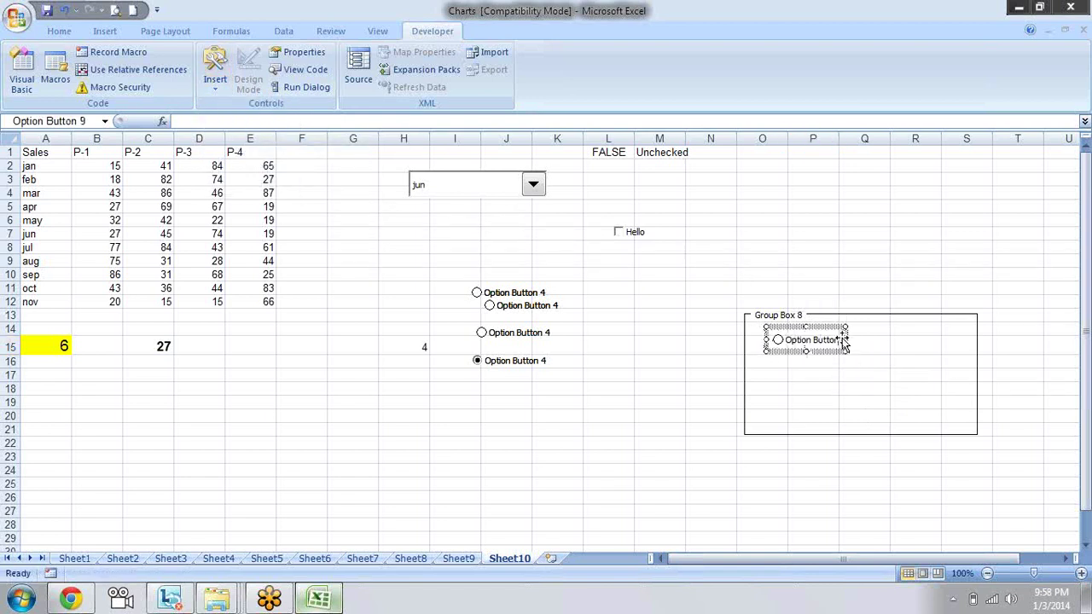
pyautogui.hotkey('ctrl', 'd')
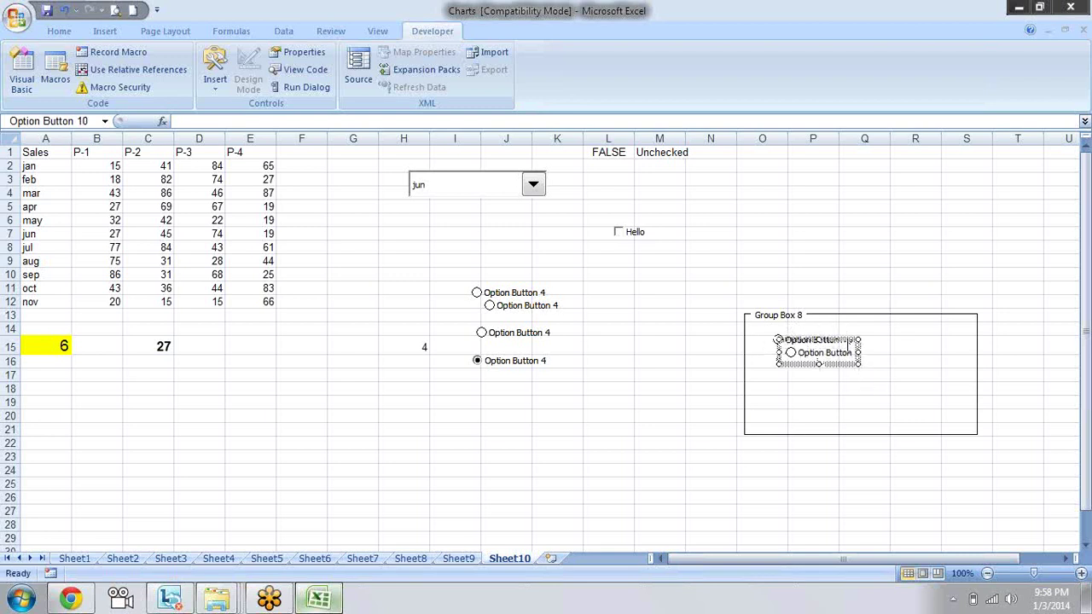
pyautogui.moveTo(839, 365); pyautogui.dragTo(826, 386)
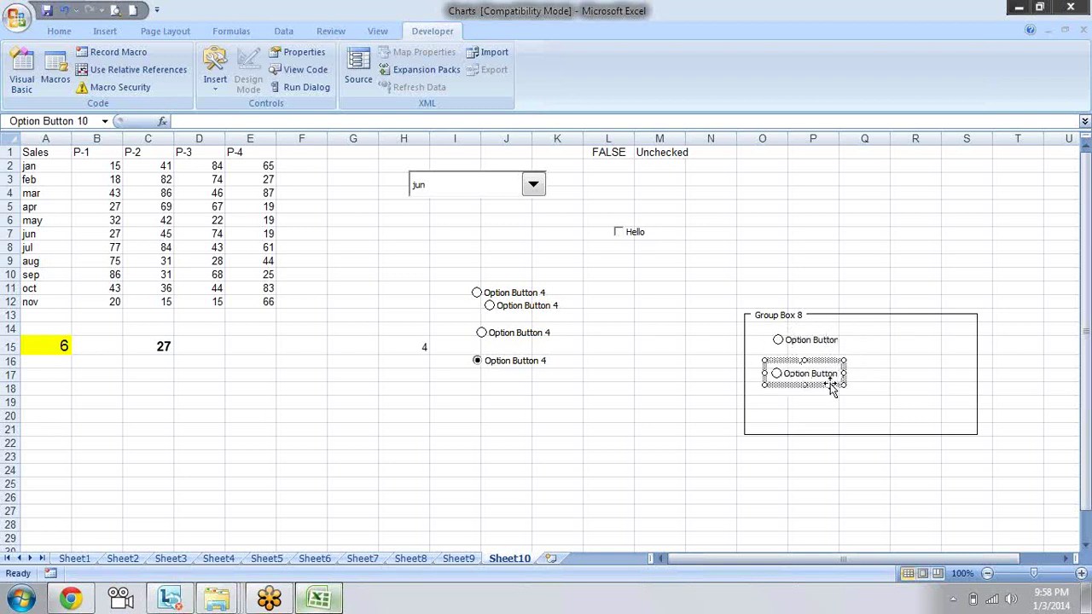
pyautogui.click(692, 415)
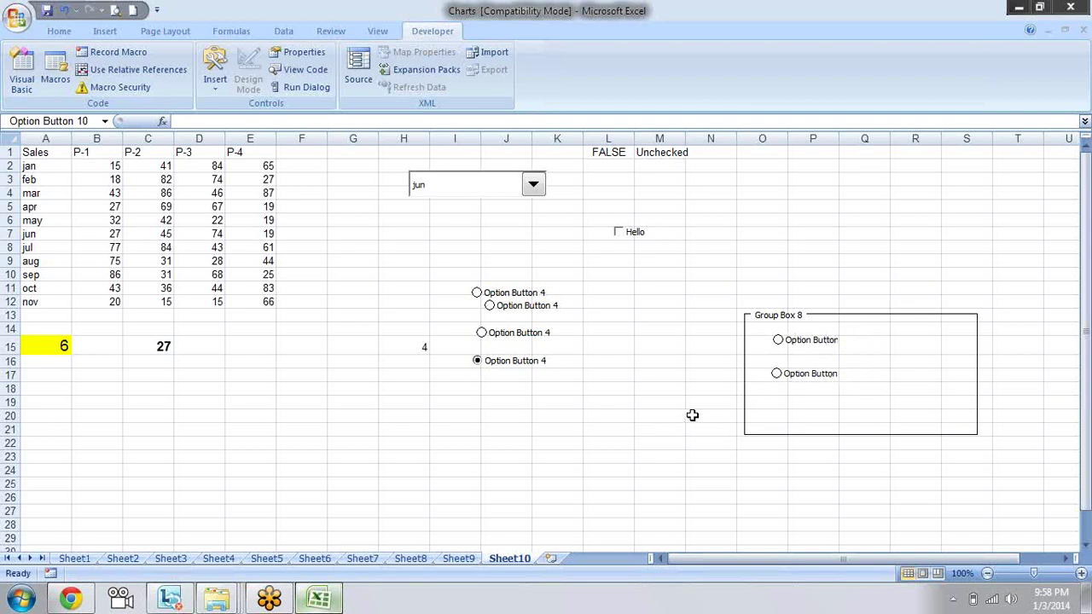
# Link the new option button to cell $M$20 and turn on 3-D shading.
pyautogui.rightClick(816, 385)
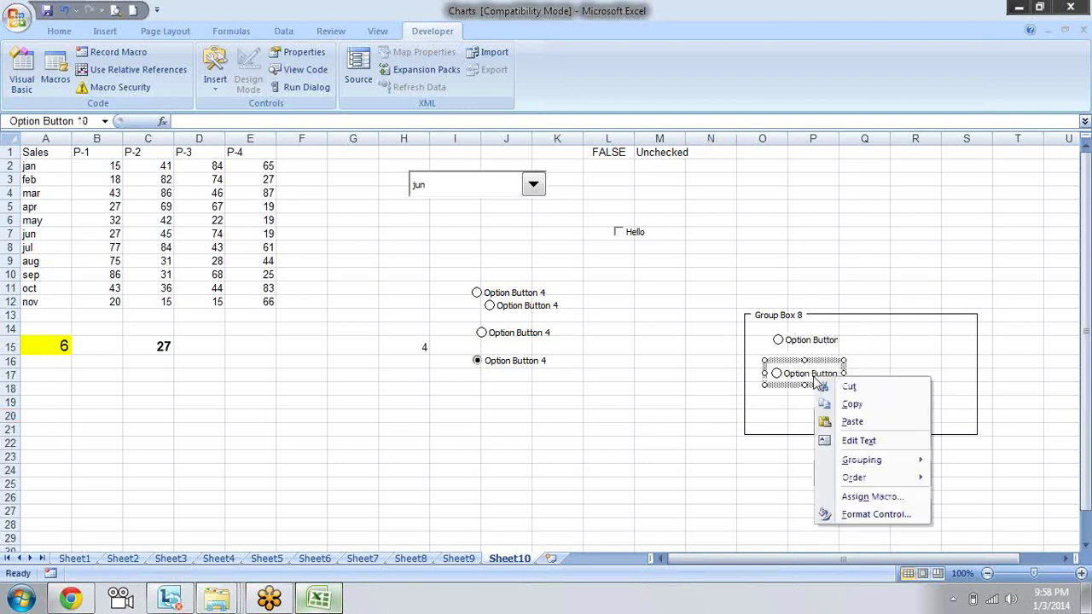
pyautogui.click(852, 514)
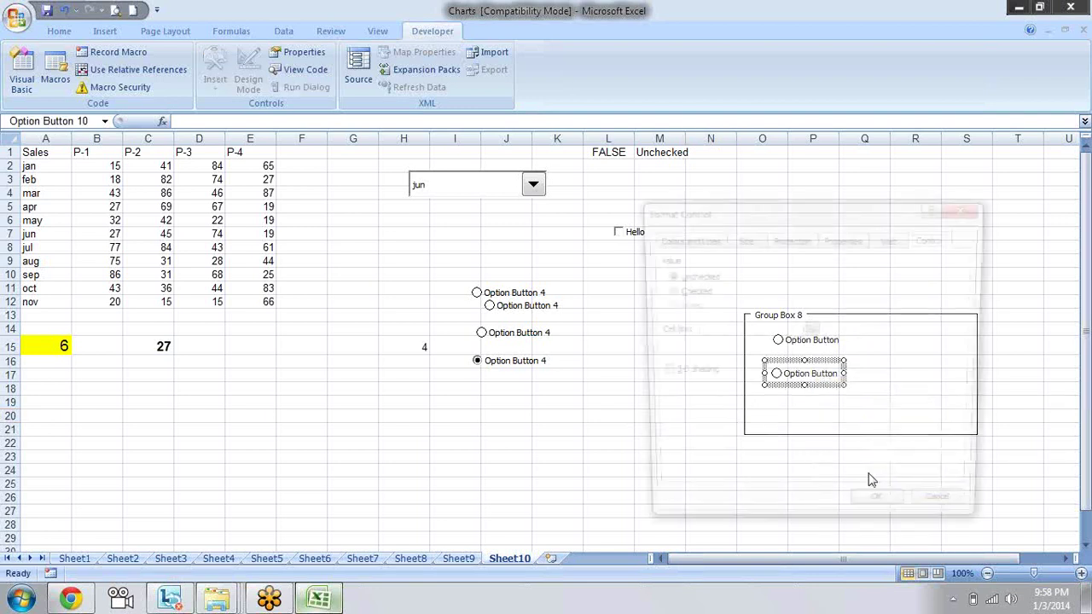
pyautogui.click(807, 329)
pyautogui.click(671, 415)
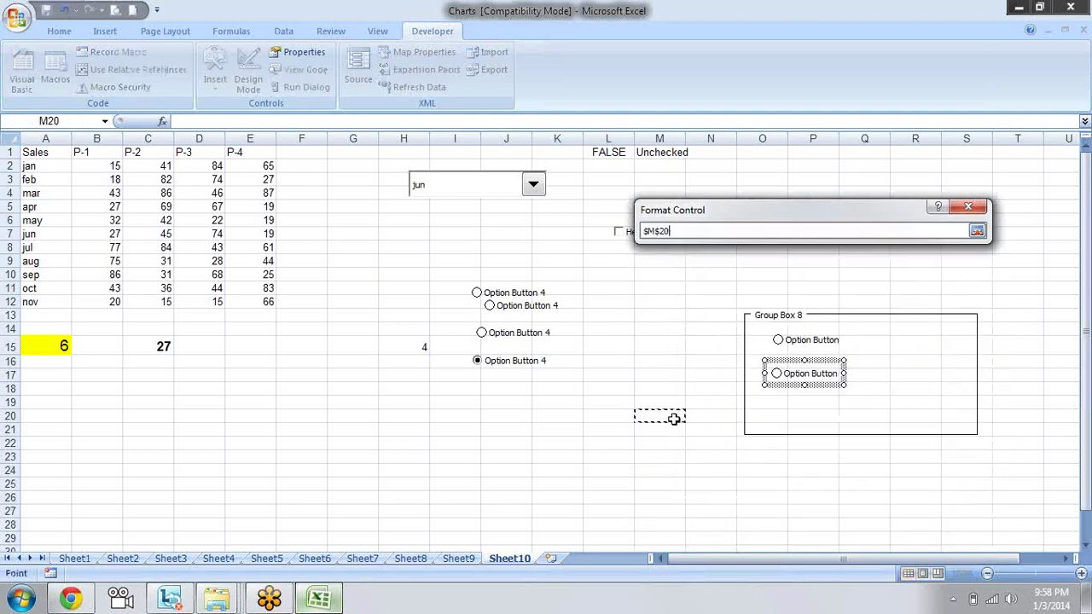
pyautogui.press('Return')
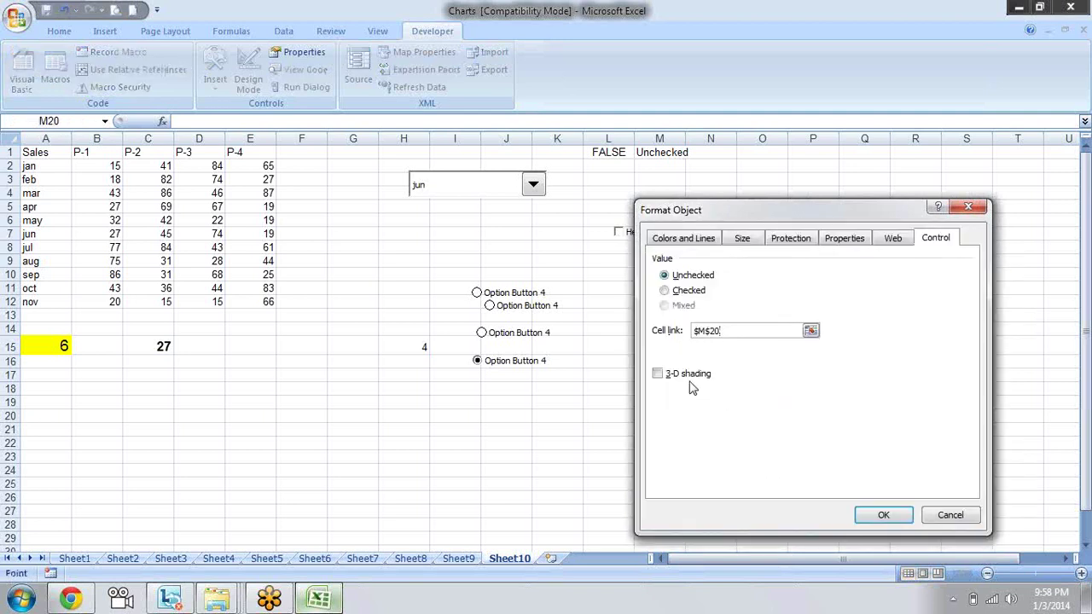
pyautogui.click(683, 375)
pyautogui.click(862, 514)
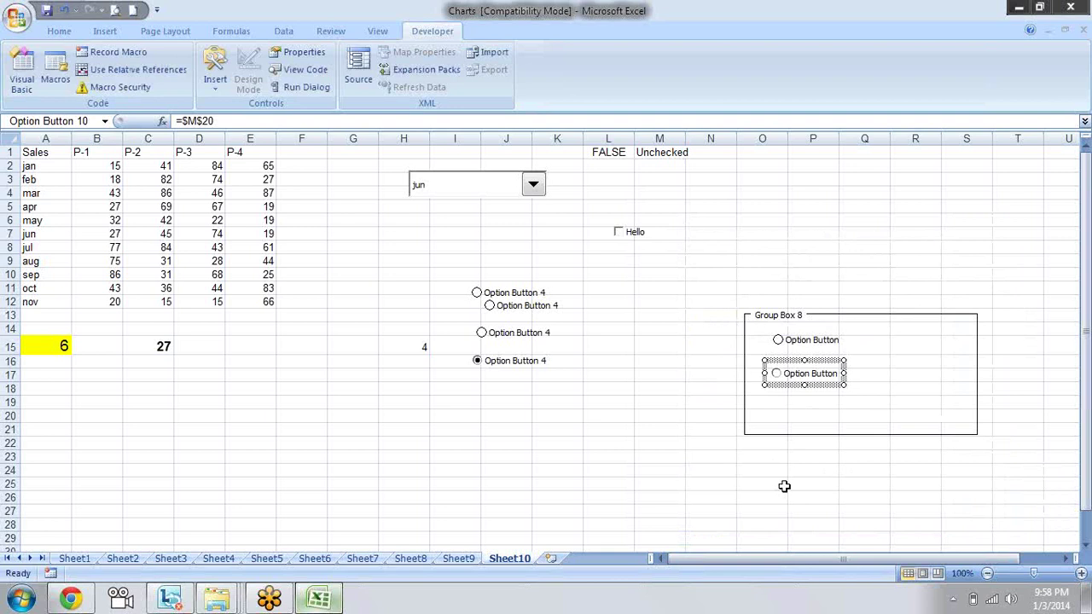
pyautogui.click(782, 485)
# Toggle the group's two option buttons, ending on the second so M20 reads 2.
pyautogui.click(777, 375)
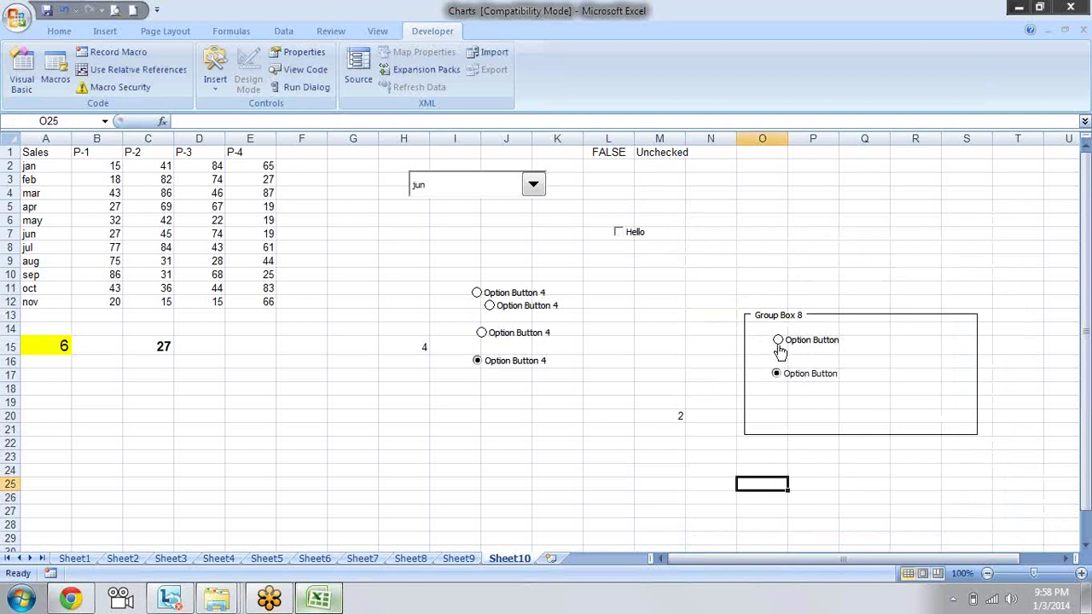
pyautogui.click(778, 340)
pyautogui.click(778, 377)
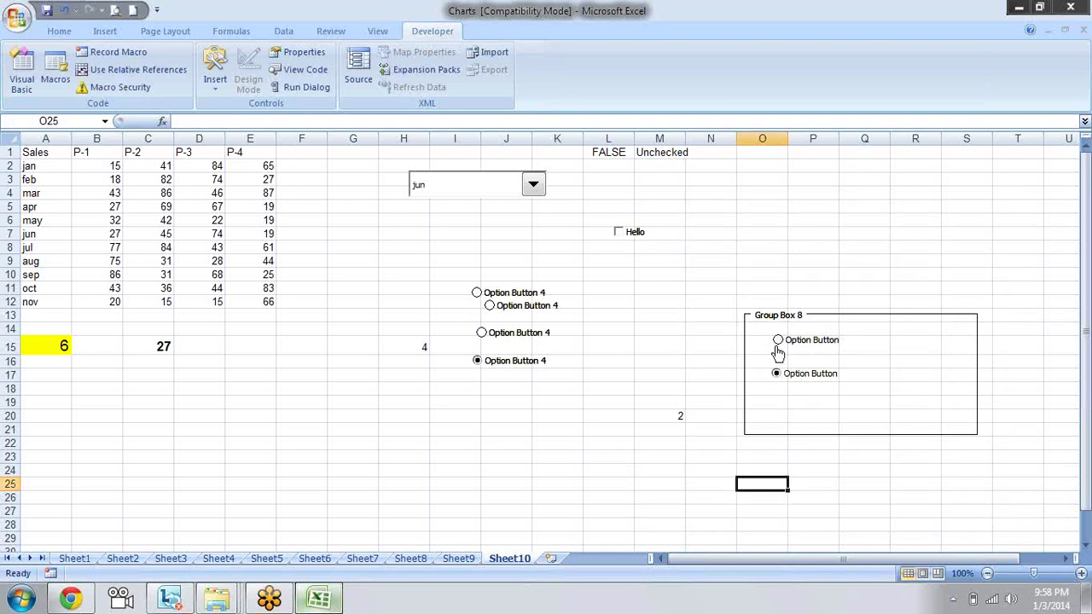
pyautogui.click(778, 342)
pyautogui.click(776, 376)
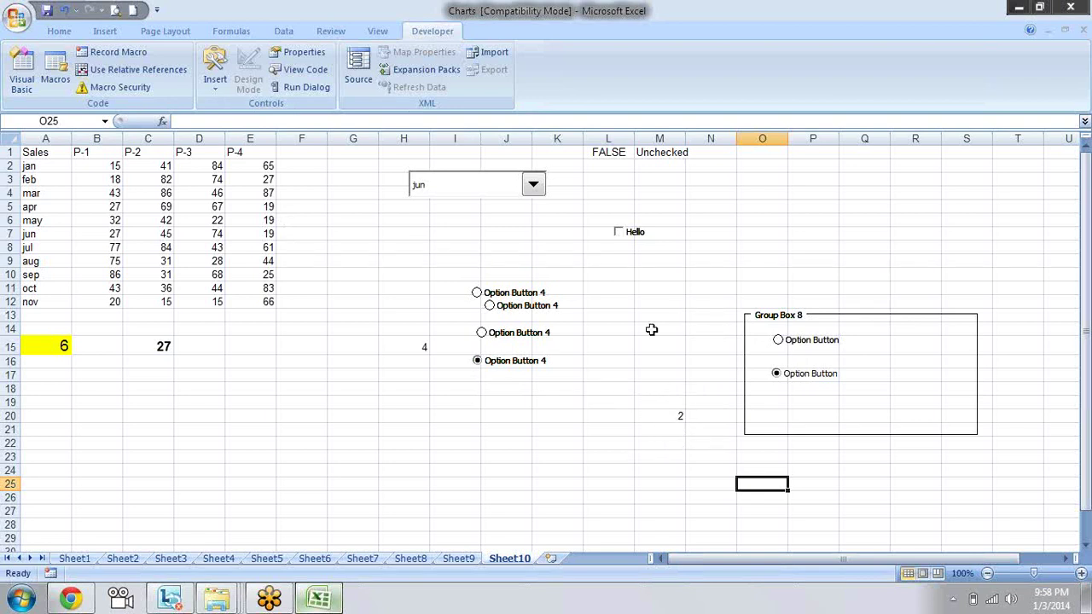
pyautogui.click(216, 84)
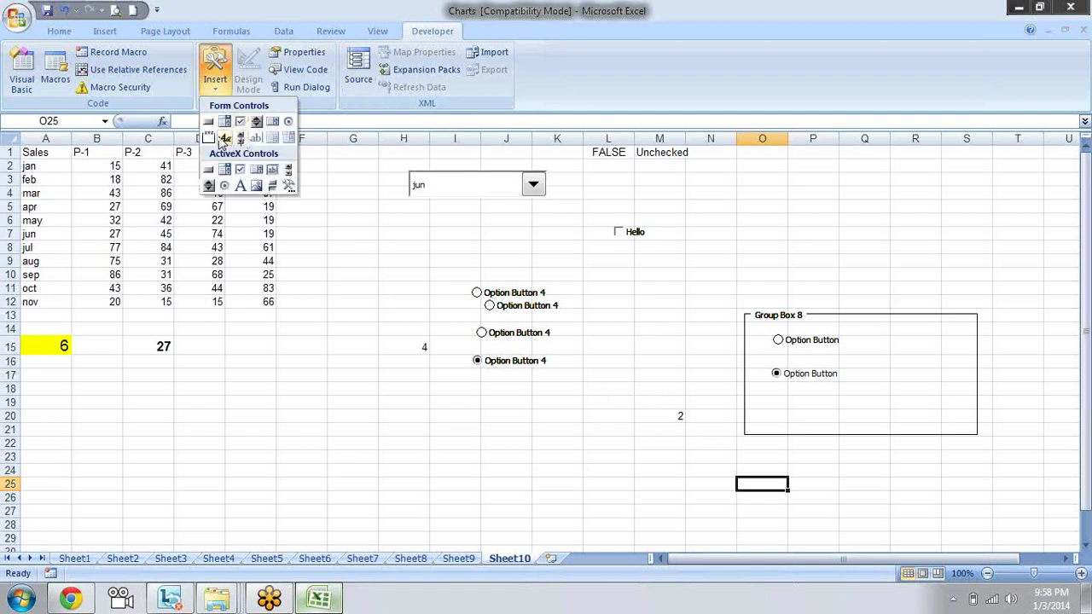
# Draw a label form control across L11:N12.
pyautogui.click(224, 141)
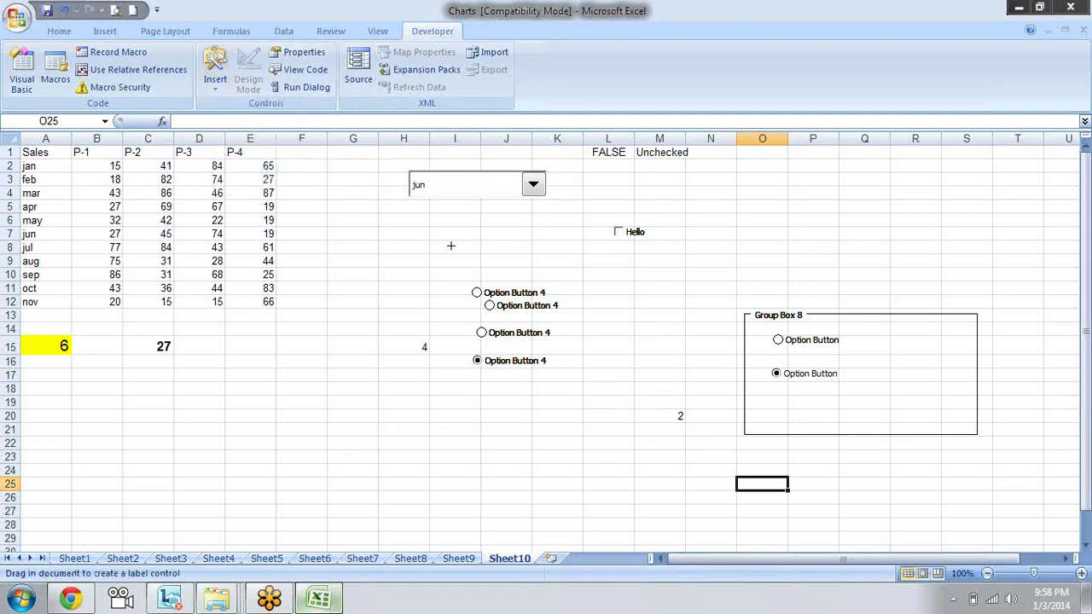
pyautogui.moveTo(618, 290); pyautogui.dragTo(721, 310)
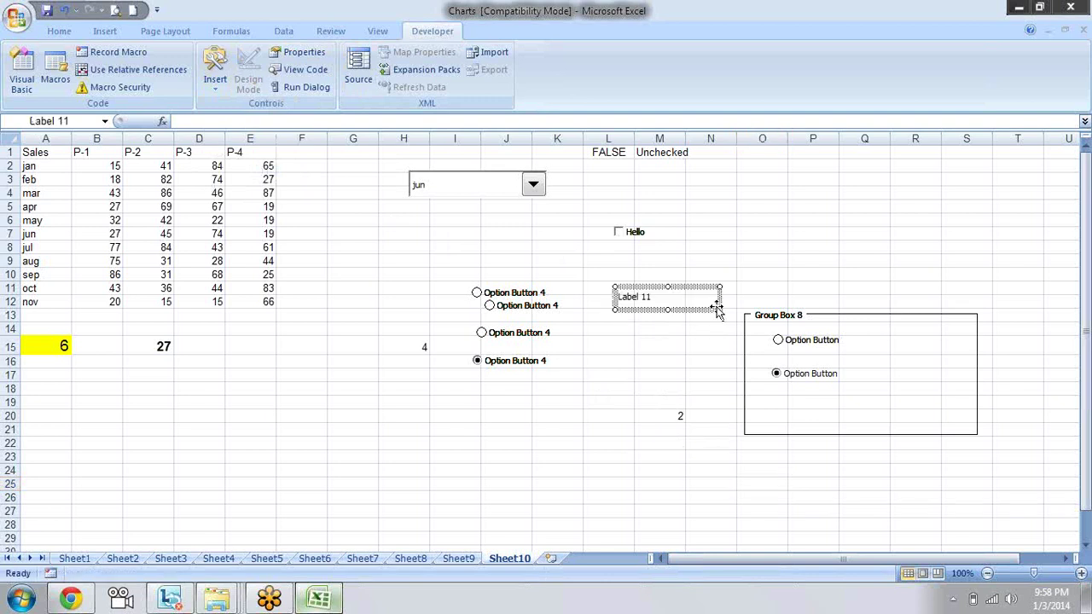
pyautogui.click(658, 297)
pyautogui.click(647, 288)
# Review Label 11's Format Control tabs, close it unchanged, and click into the formula bar.
pyautogui.rightClick(648, 291)
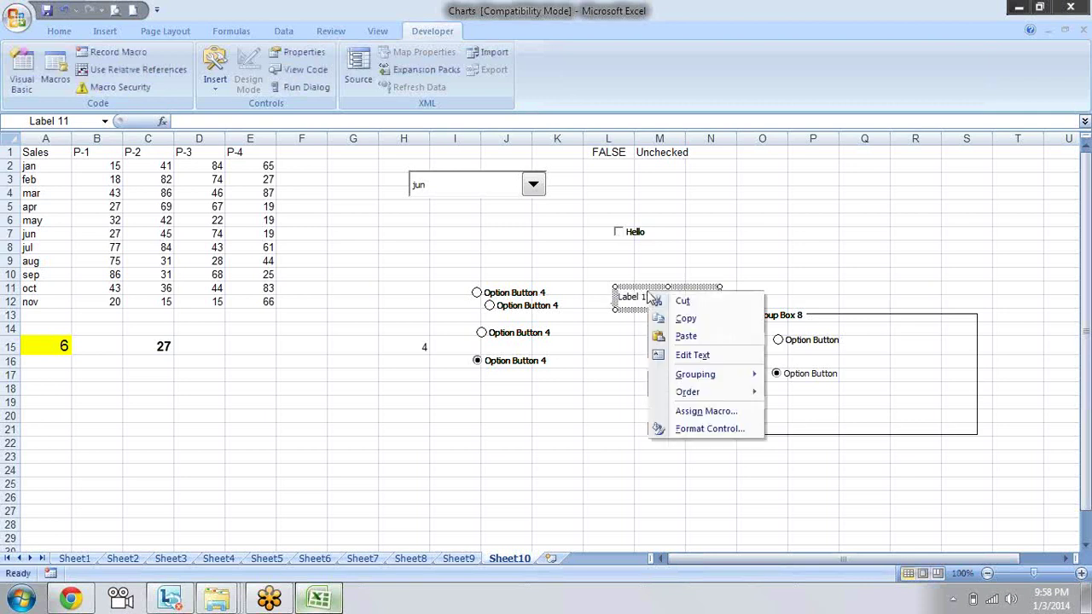
pyautogui.click(708, 429)
pyautogui.click(655, 153)
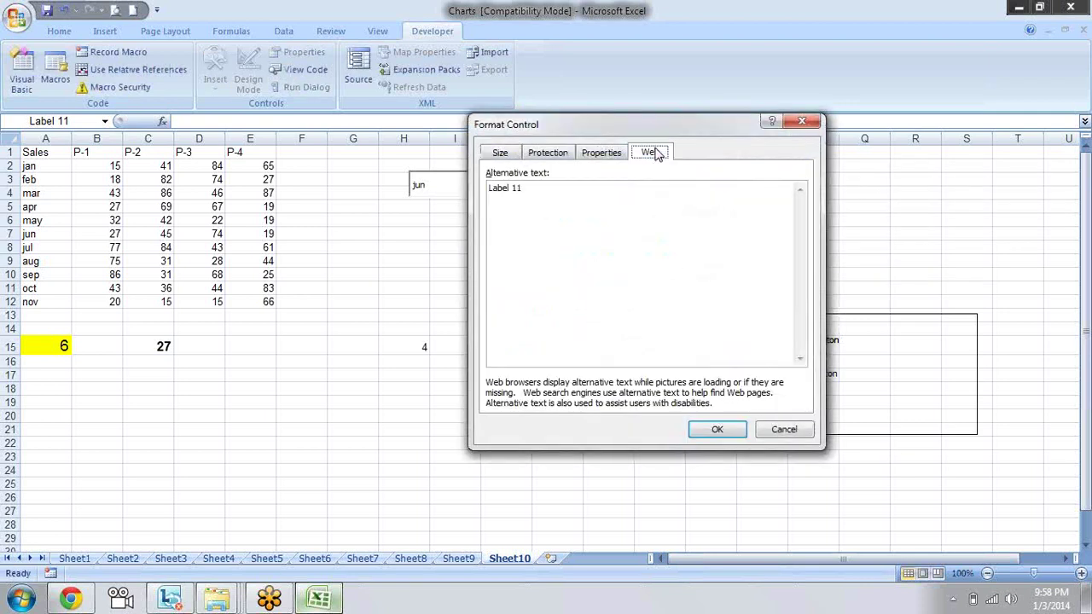
pyautogui.click(607, 152)
pyautogui.click(549, 153)
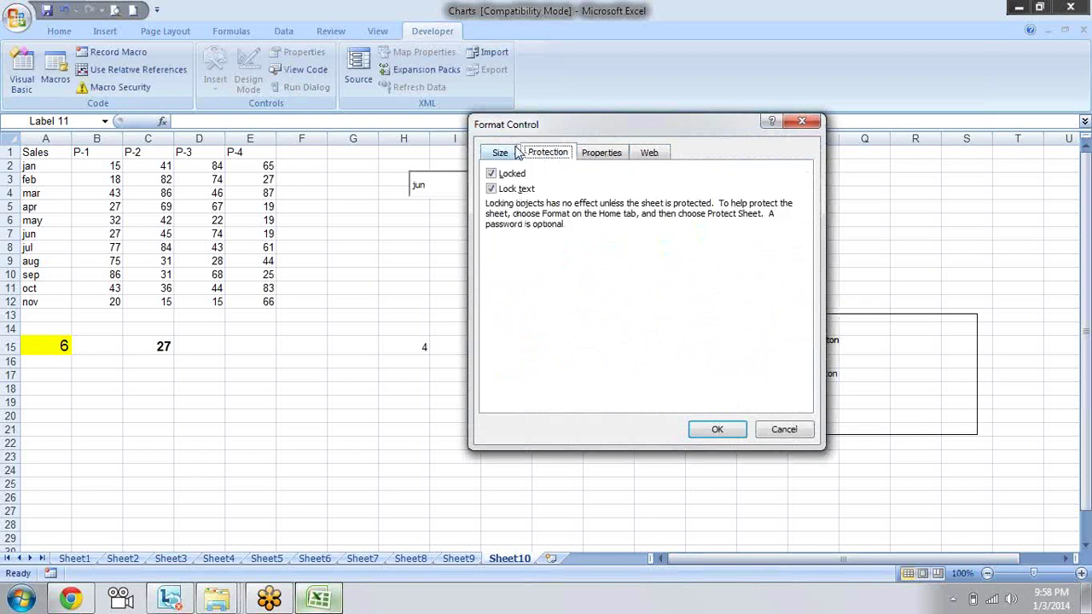
pyautogui.click(514, 152)
pyautogui.click(802, 122)
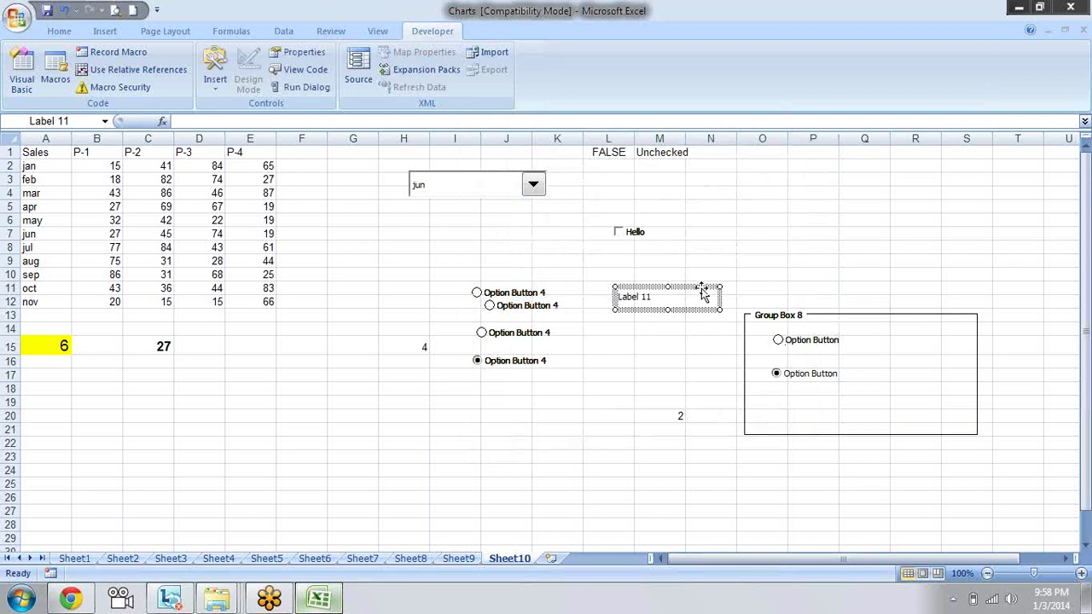
pyautogui.click(565, 119)
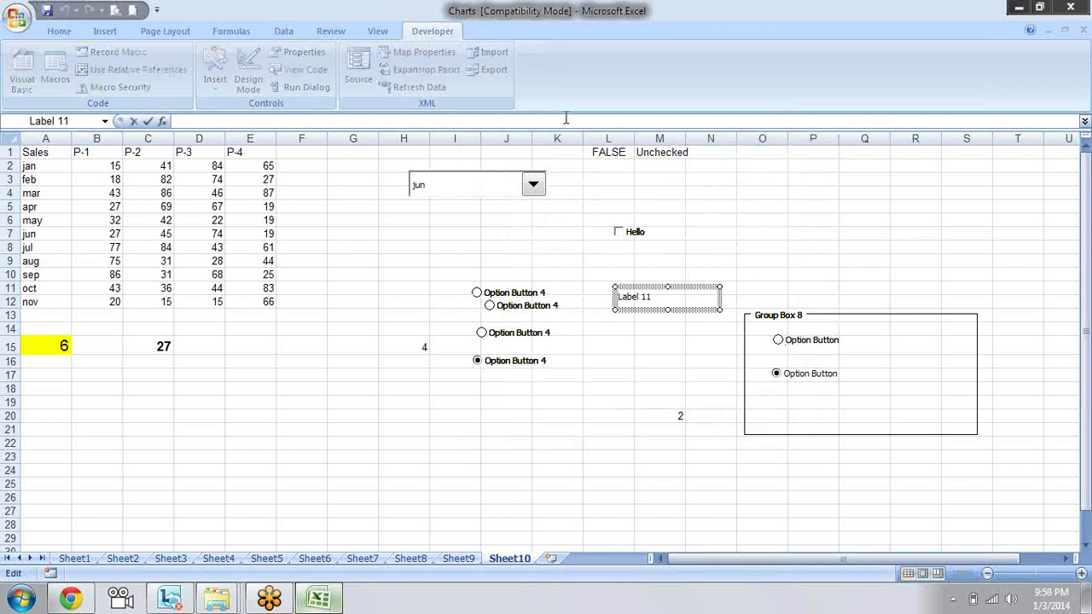
pyautogui.write('=')
# Link Label 11 to =$M$1 and toggle the Hello checkbox to check it updates.
pyautogui.click(660, 152)
pyautogui.press('Return')
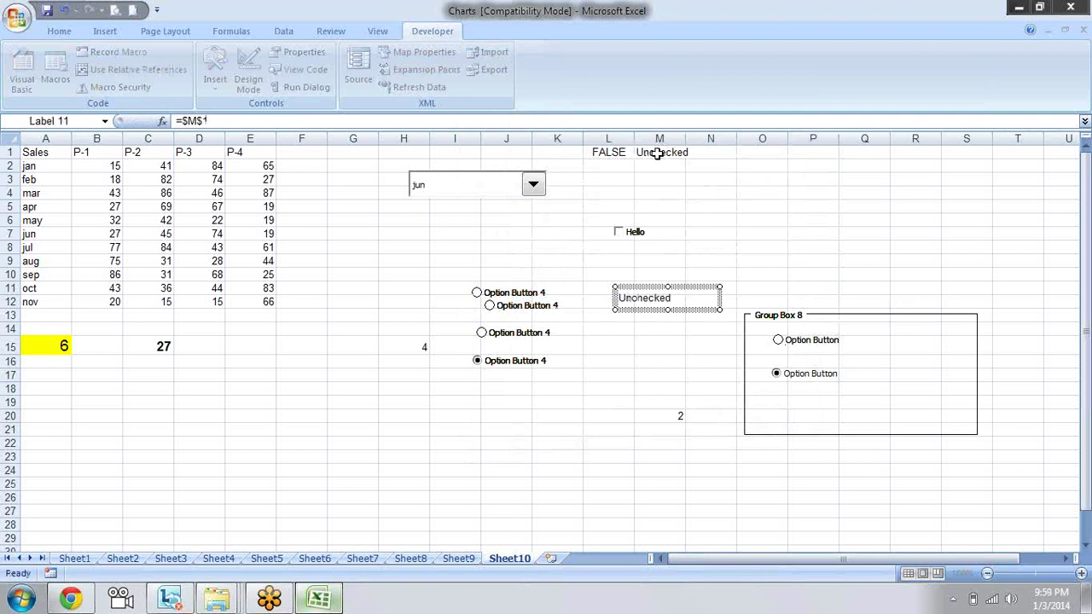
pyautogui.click(620, 233)
pyautogui.click(620, 233)
pyautogui.click(620, 233)
pyautogui.click(620, 235)
pyautogui.click(619, 235)
pyautogui.click(620, 235)
pyautogui.click(620, 235)
pyautogui.click(619, 233)
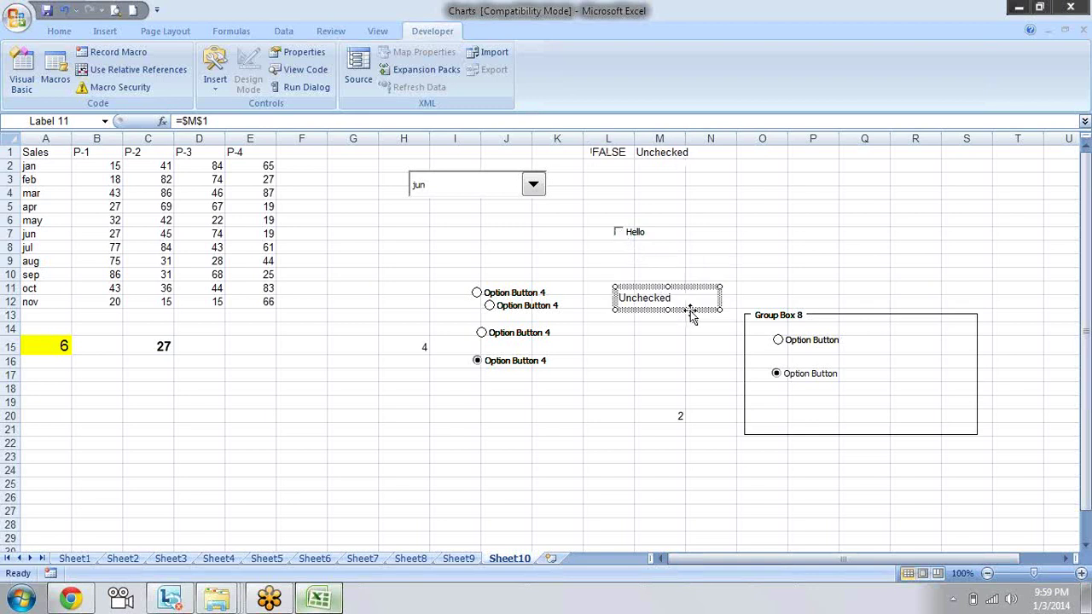
# Move Label 11 into Group Box 8 and retest, leaving Hello unchecked.
pyautogui.moveTo(742, 307); pyautogui.dragTo(914, 317)
pyautogui.click(620, 233)
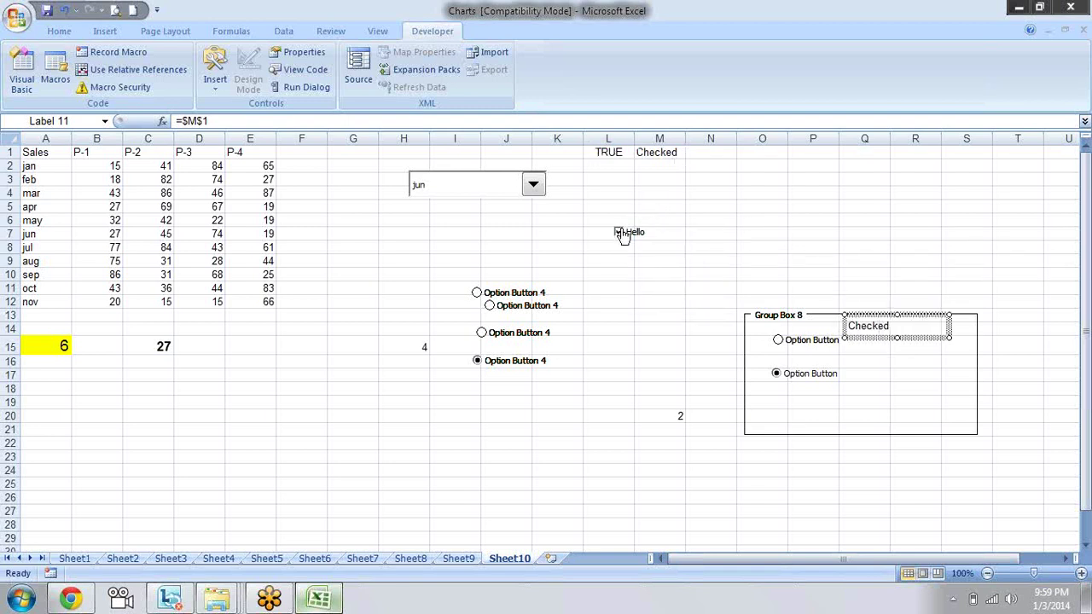
pyautogui.click(621, 233)
pyautogui.click(620, 233)
pyautogui.click(620, 233)
pyautogui.click(620, 233)
pyautogui.click(621, 233)
pyautogui.click(659, 333)
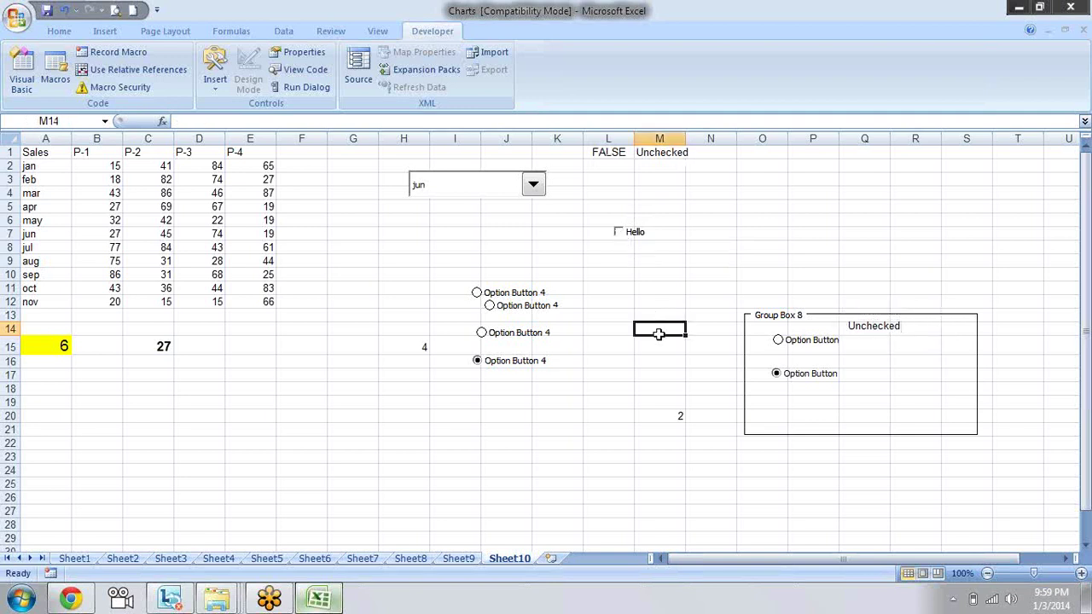
pyautogui.click(217, 75)
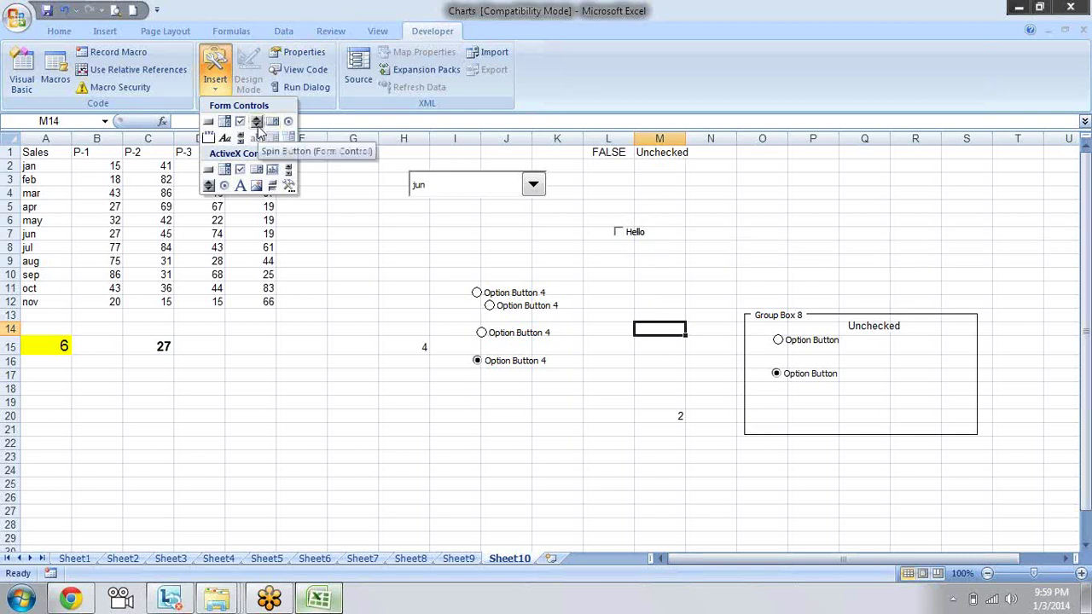
# Draw a spin button over cells O6 to O9.
pyautogui.click(257, 122)
pyautogui.moveTo(738, 219); pyautogui.dragTo(773, 270)
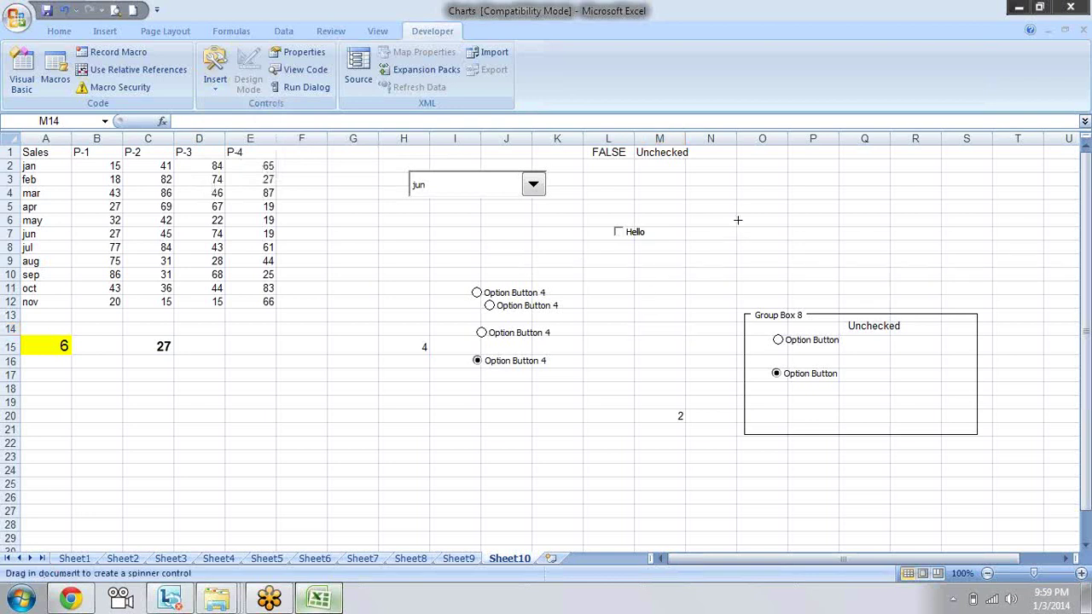
pyautogui.click(791, 288)
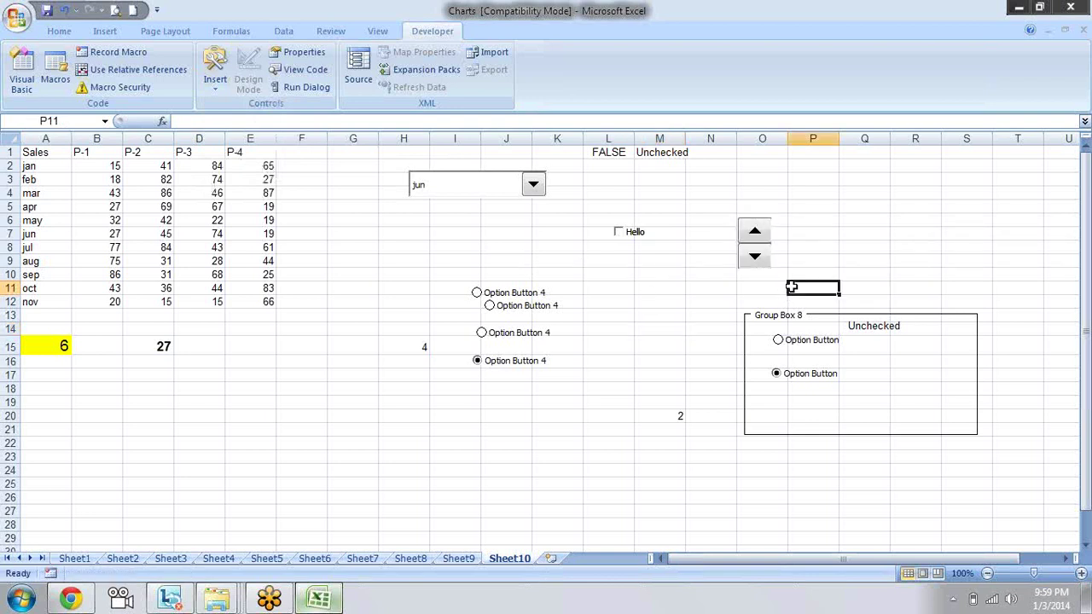
pyautogui.click(821, 248)
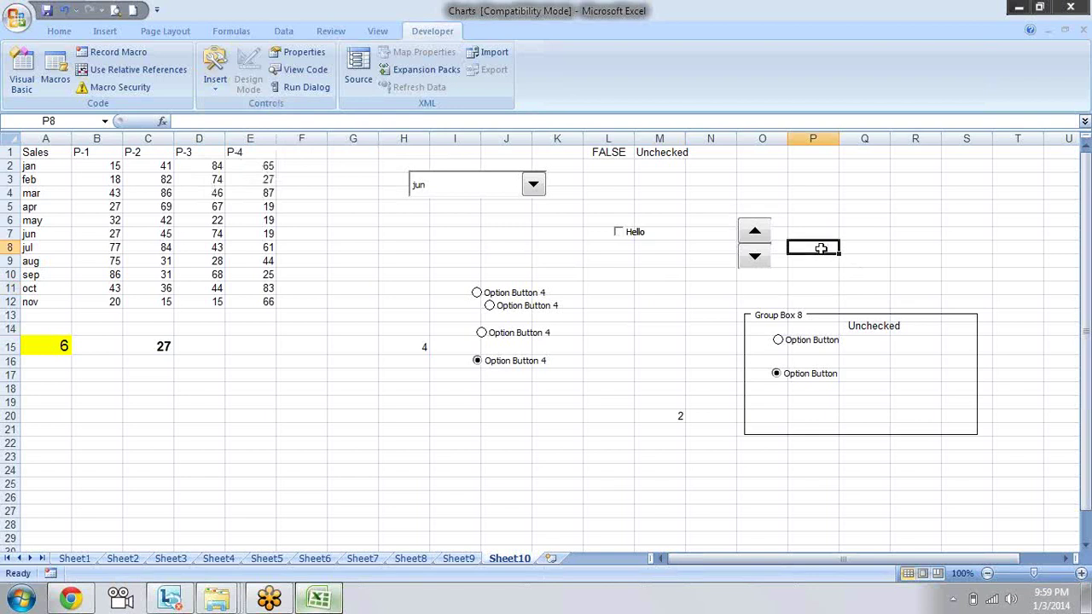
# Set the spin button's cell link to $P$7.
pyautogui.rightClick(750, 256)
pyautogui.click(789, 368)
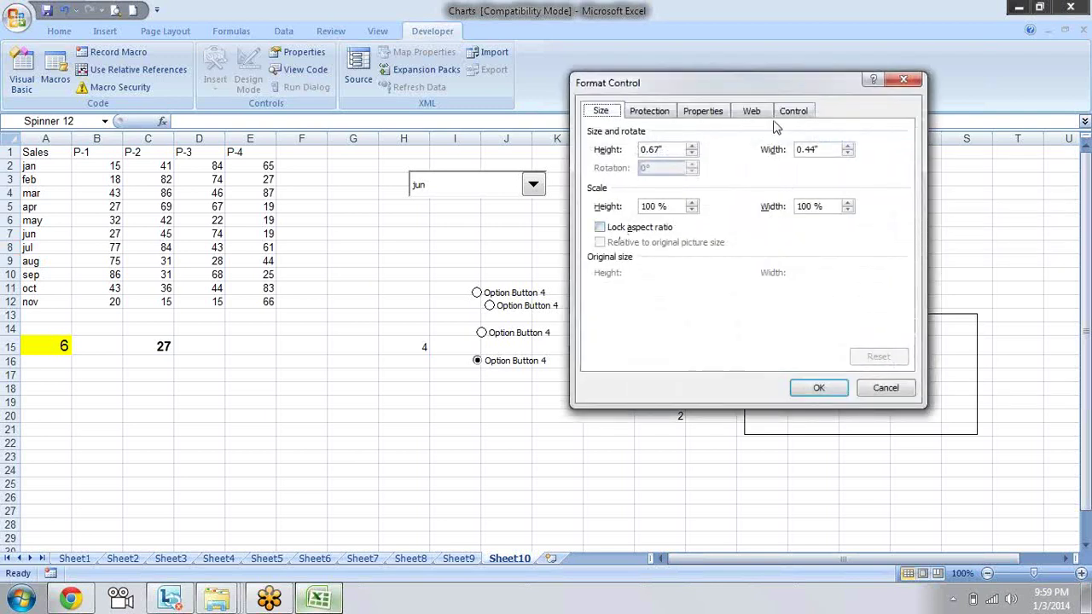
pyautogui.click(790, 112)
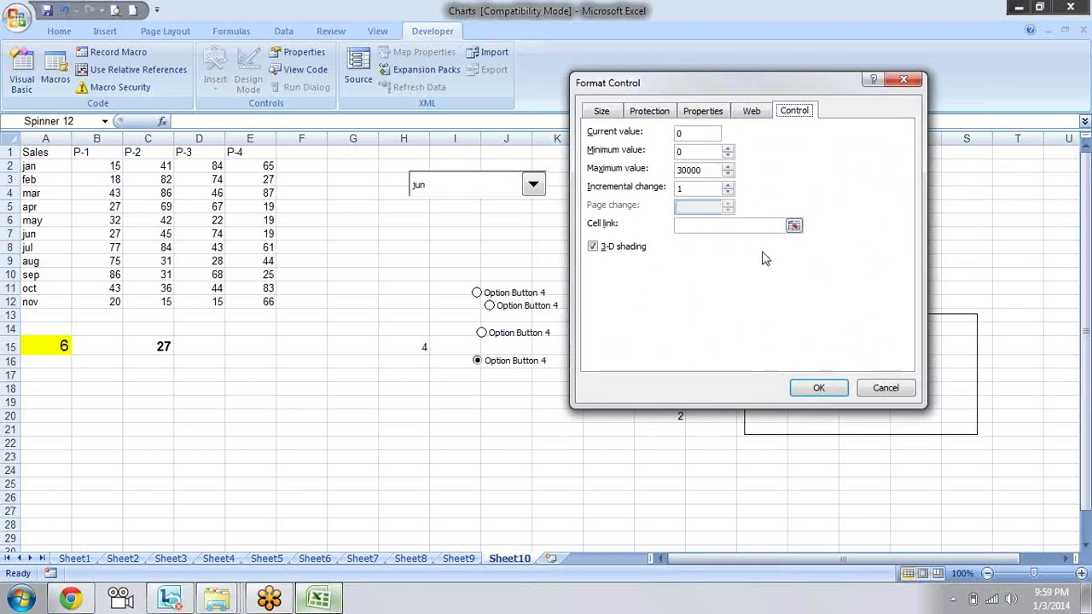
pyautogui.click(793, 225)
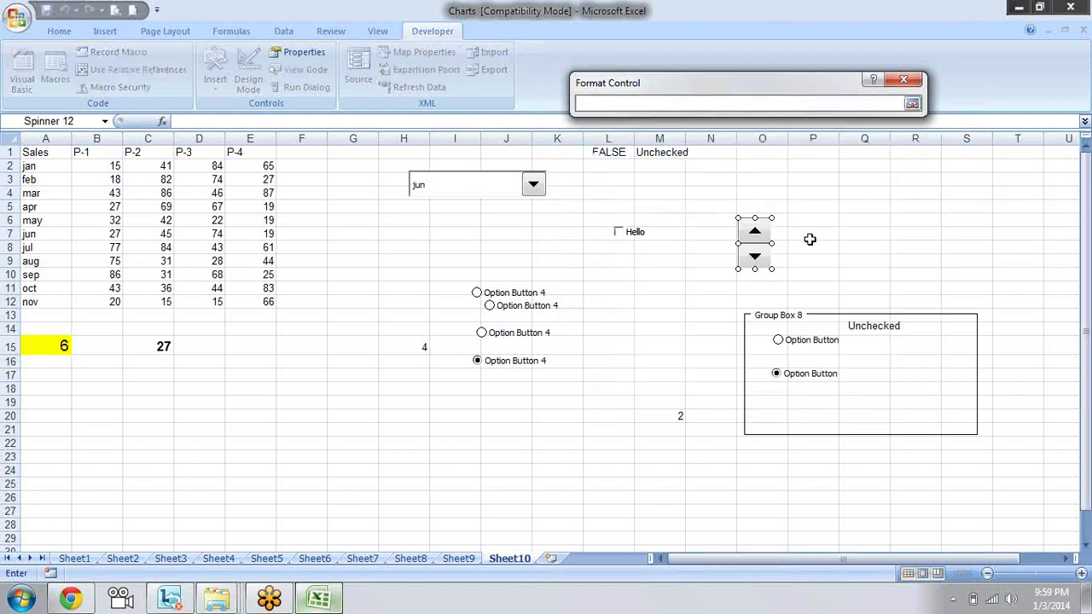
pyautogui.click(806, 240)
pyautogui.press('Return')
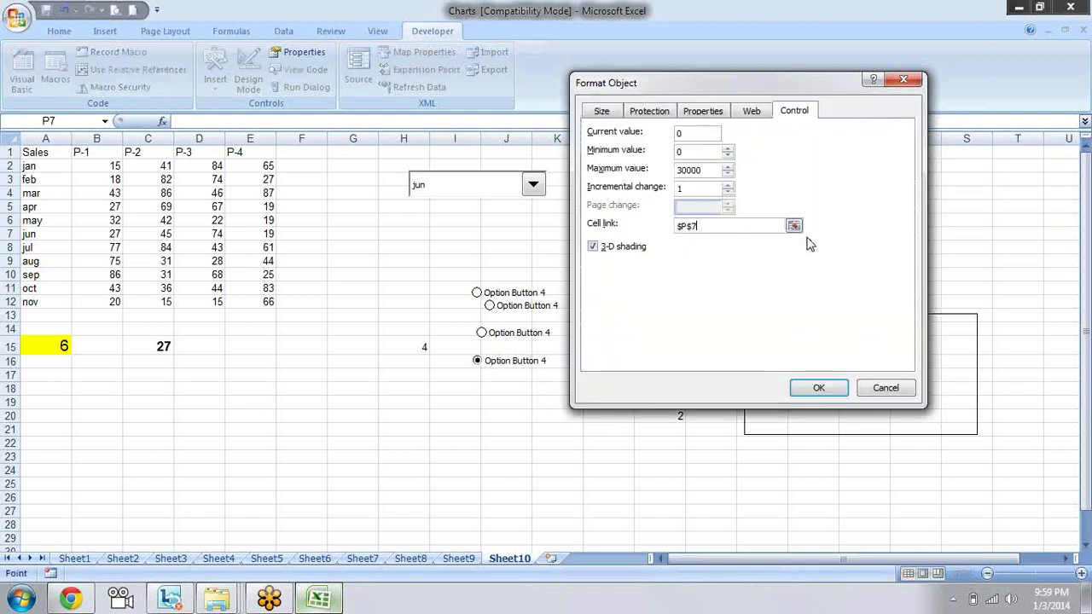
pyautogui.click(819, 386)
pyautogui.click(791, 291)
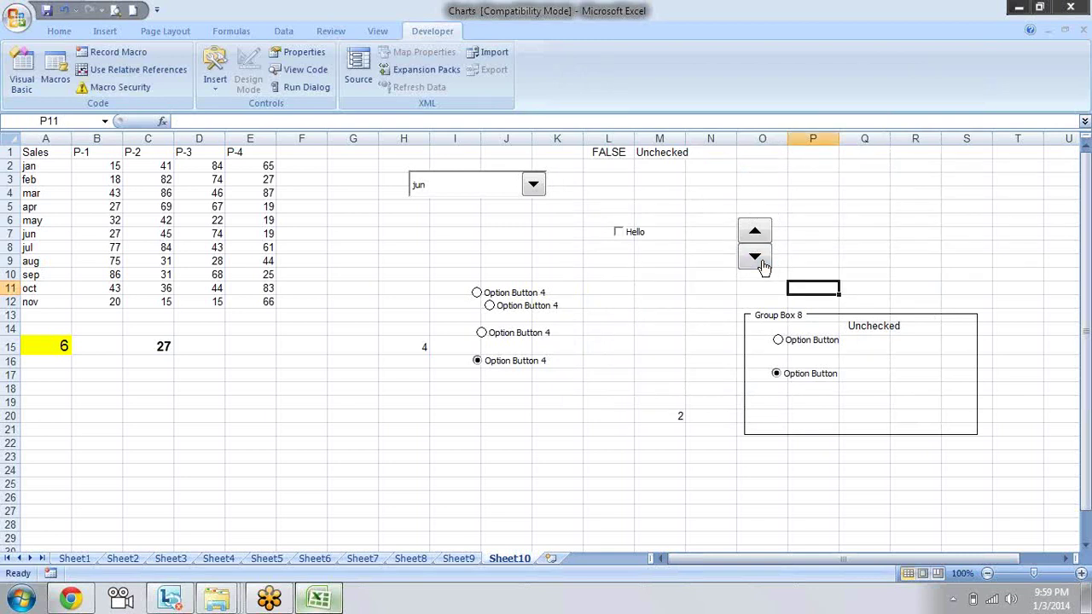
# Click the spinner's up and down arrows to watch P7 change.
pyautogui.click(754, 232)
pyautogui.click(754, 232)
pyautogui.click(755, 232)
pyautogui.click(755, 232)
pyautogui.click(754, 232)
pyautogui.click(754, 256)
pyautogui.click(754, 256)
pyautogui.click(754, 256)
# Give Spinner 12 a minimum of 1 and maximum of 5, then test it up to 5 in P7.
pyautogui.rightClick(751, 242)
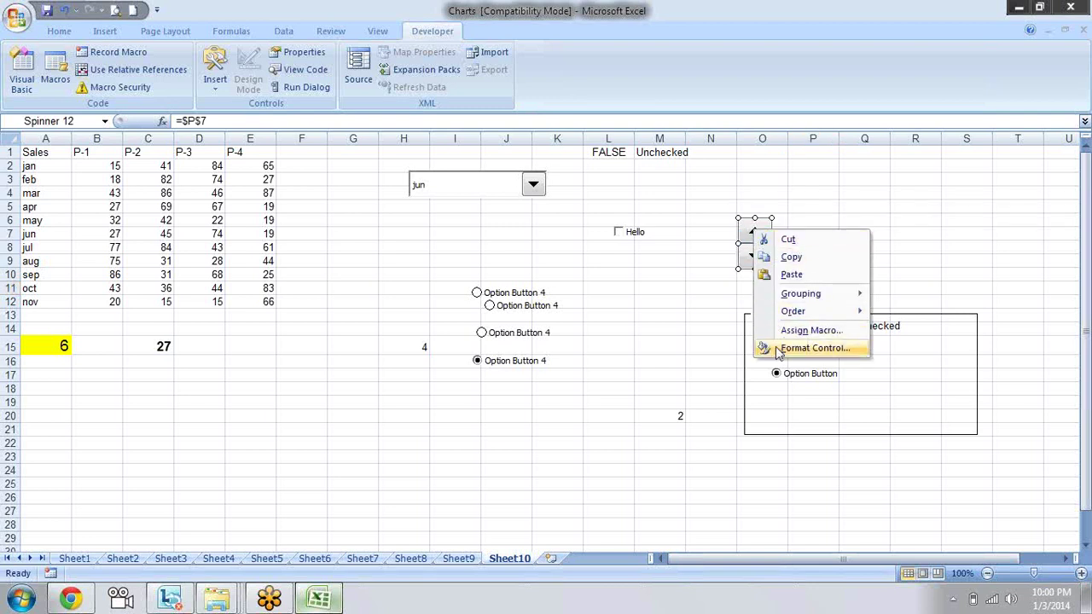
pyautogui.click(776, 348)
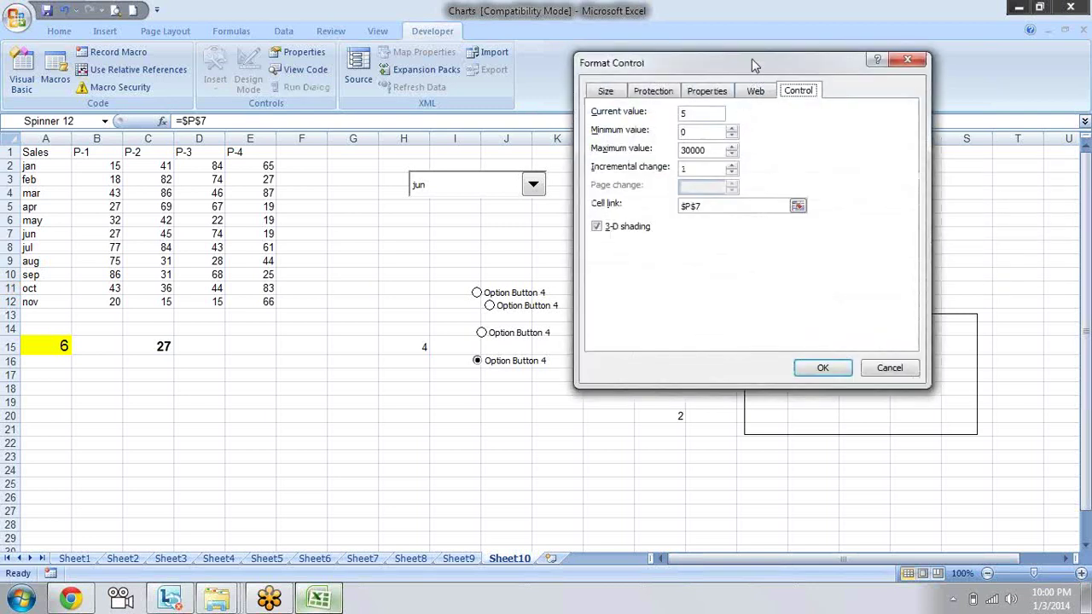
pyautogui.moveTo(751, 58); pyautogui.dragTo(510, 113)
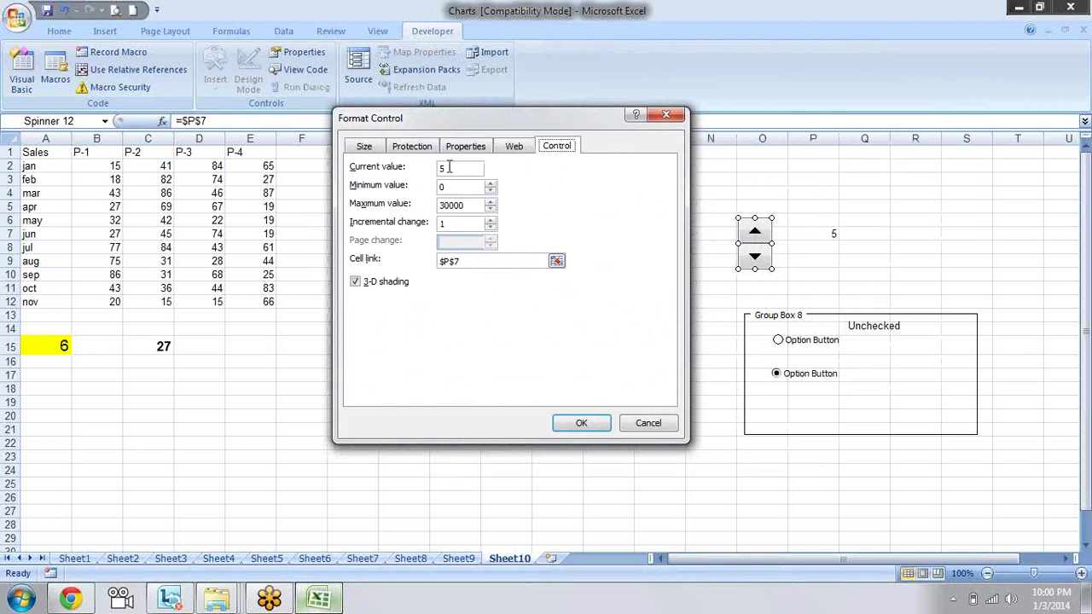
pyautogui.moveTo(456, 169); pyautogui.dragTo(442, 168)
pyautogui.moveTo(460, 187); pyautogui.dragTo(426, 195)
pyautogui.write('1')
pyautogui.moveTo(475, 205); pyautogui.dragTo(429, 205)
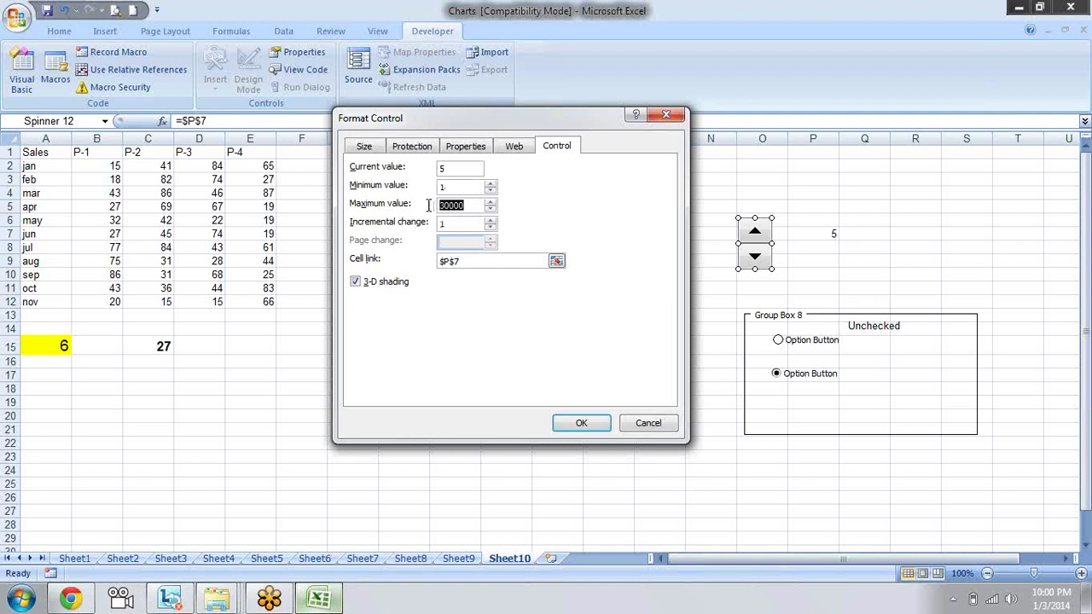
pyautogui.write('5')
pyautogui.click(578, 421)
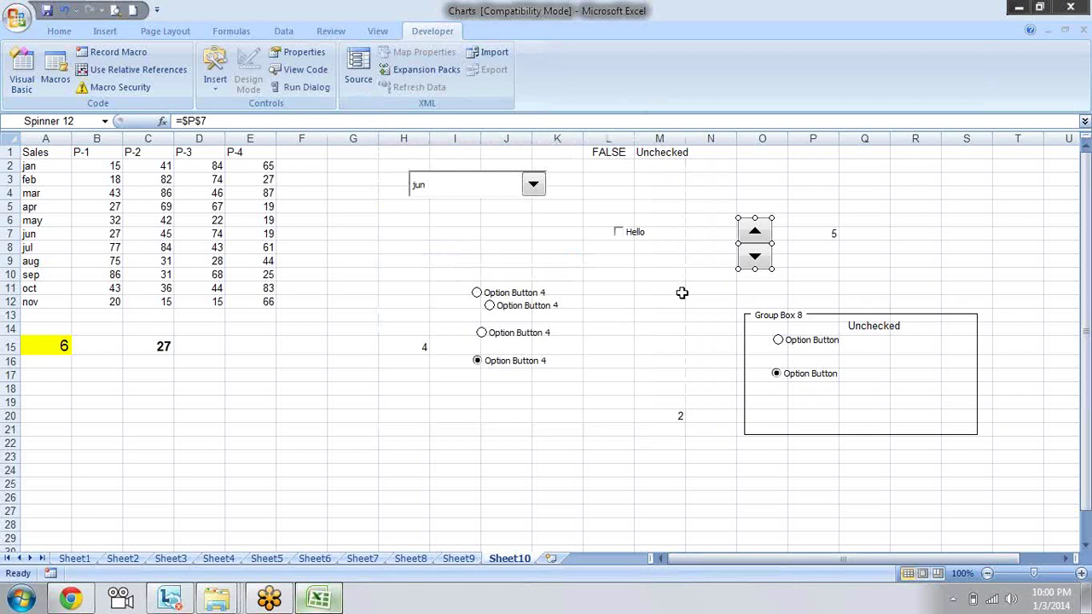
pyautogui.click(696, 295)
pyautogui.click(767, 256)
pyautogui.click(766, 256)
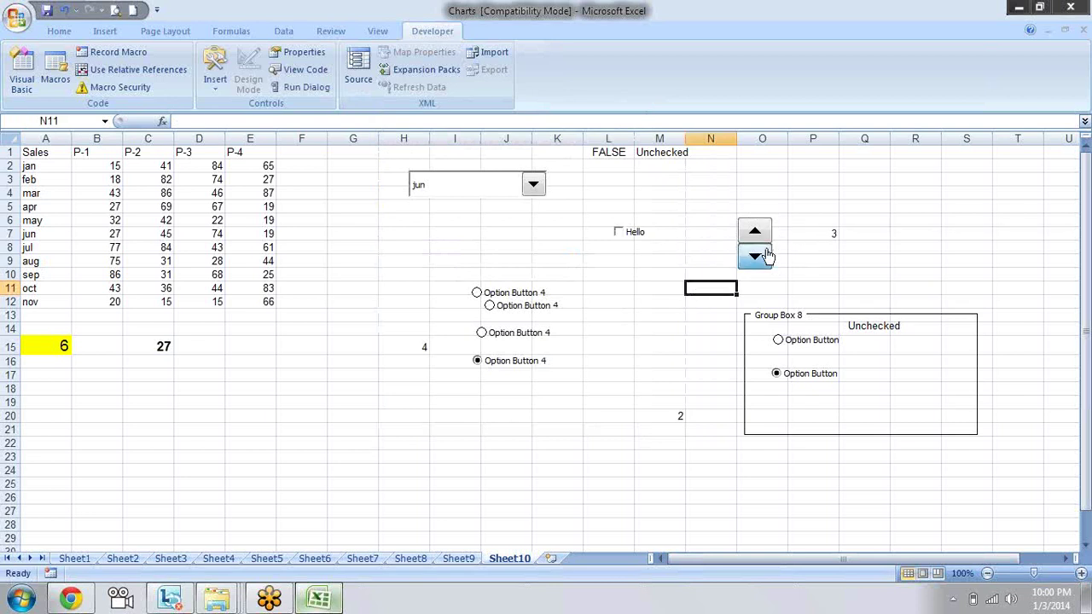
pyautogui.click(758, 232)
pyautogui.click(758, 232)
pyautogui.click(758, 233)
pyautogui.click(757, 232)
# Draw a tall vertical scroll bar over rows 10 to 24 in column L.
pyautogui.click(221, 87)
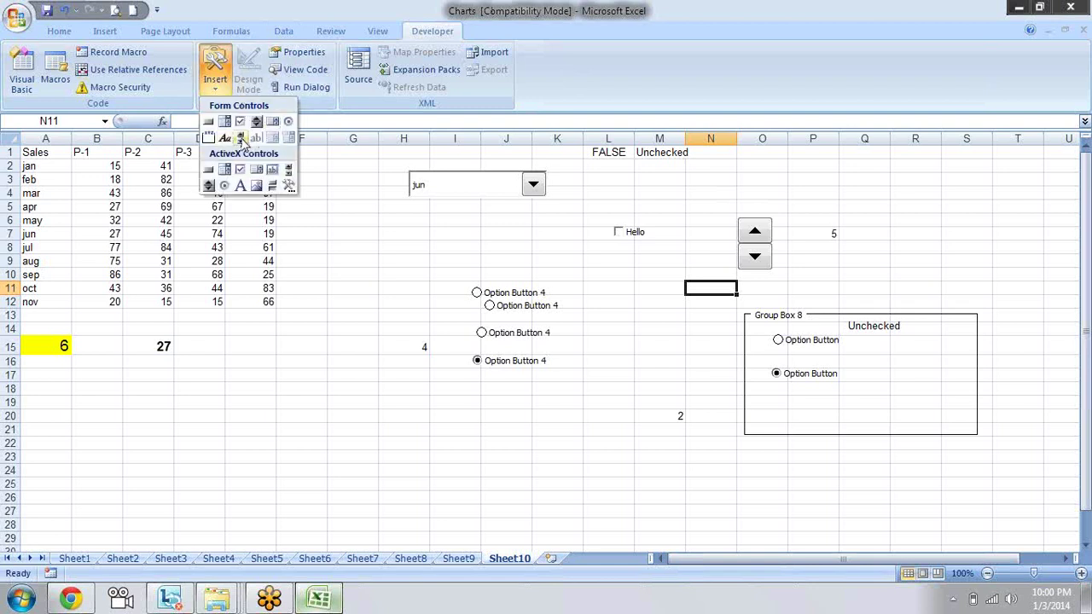
pyautogui.click(241, 138)
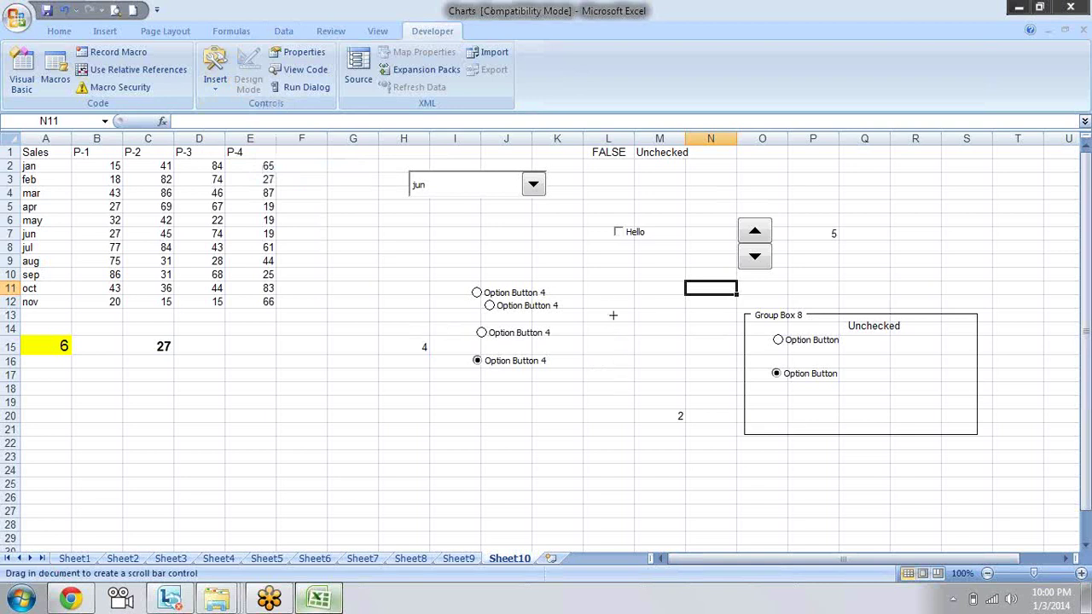
pyautogui.moveTo(600, 272); pyautogui.dragTo(624, 474)
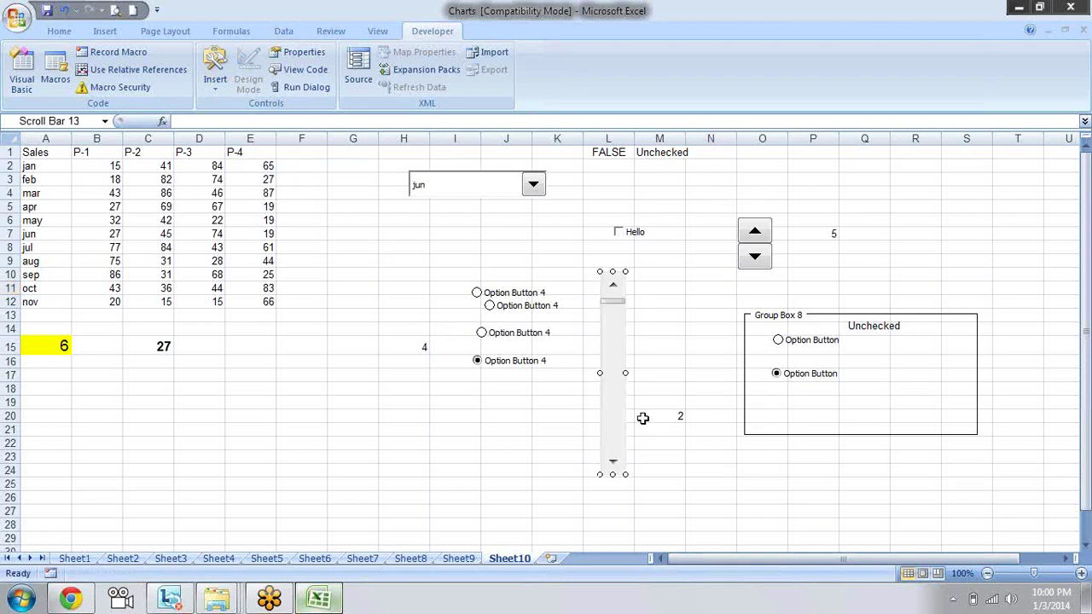
# Enter minimum 1, maximum 10 and incremental change 2 in the scroll bar's Format Control.
pyautogui.rightClick(614, 351)
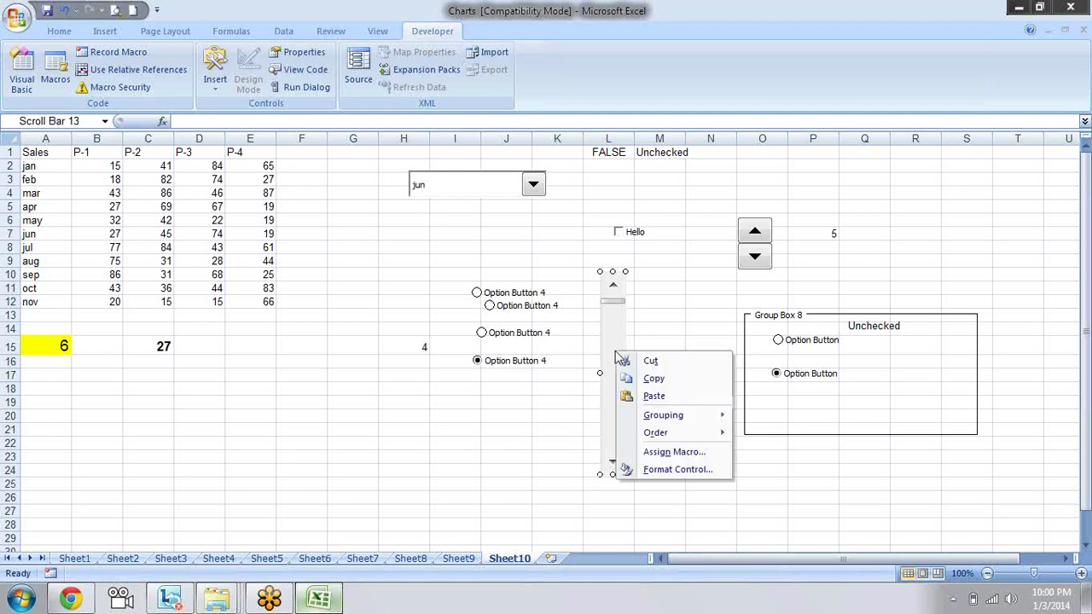
pyautogui.click(645, 476)
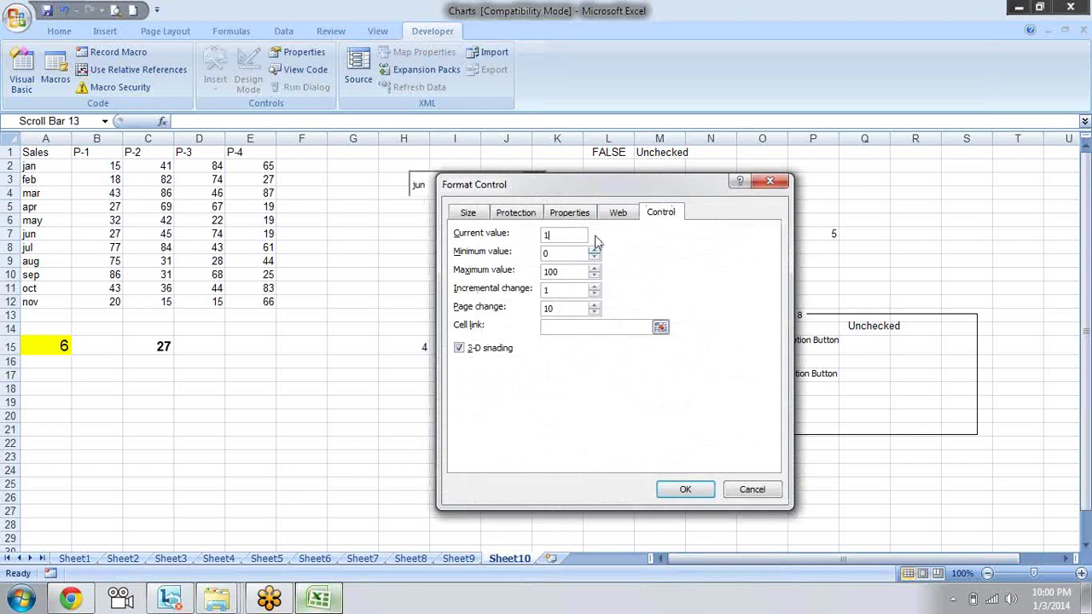
pyautogui.moveTo(572, 255); pyautogui.dragTo(505, 254)
pyautogui.moveTo(571, 275); pyautogui.dragTo(517, 270)
pyautogui.moveTo(556, 291); pyautogui.dragTo(546, 293)
pyautogui.write('2')
pyautogui.moveTo(657, 188); pyautogui.dragTo(416, 169)
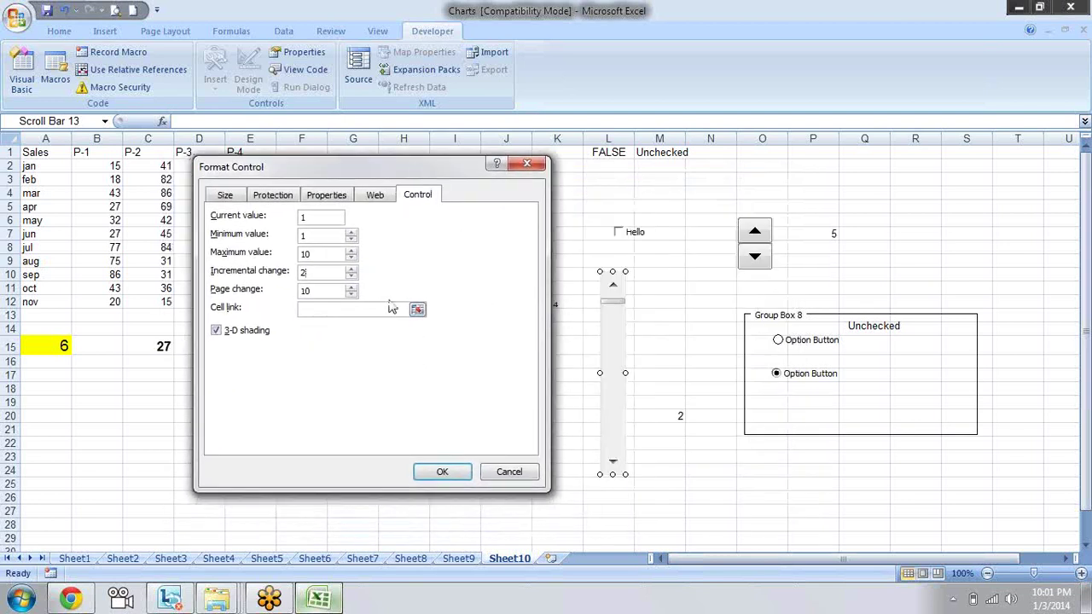
pyautogui.moveTo(321, 254); pyautogui.dragTo(287, 256)
# Apply the scroll bar settings and test its downward step.
pyautogui.click(450, 473)
pyautogui.click(733, 497)
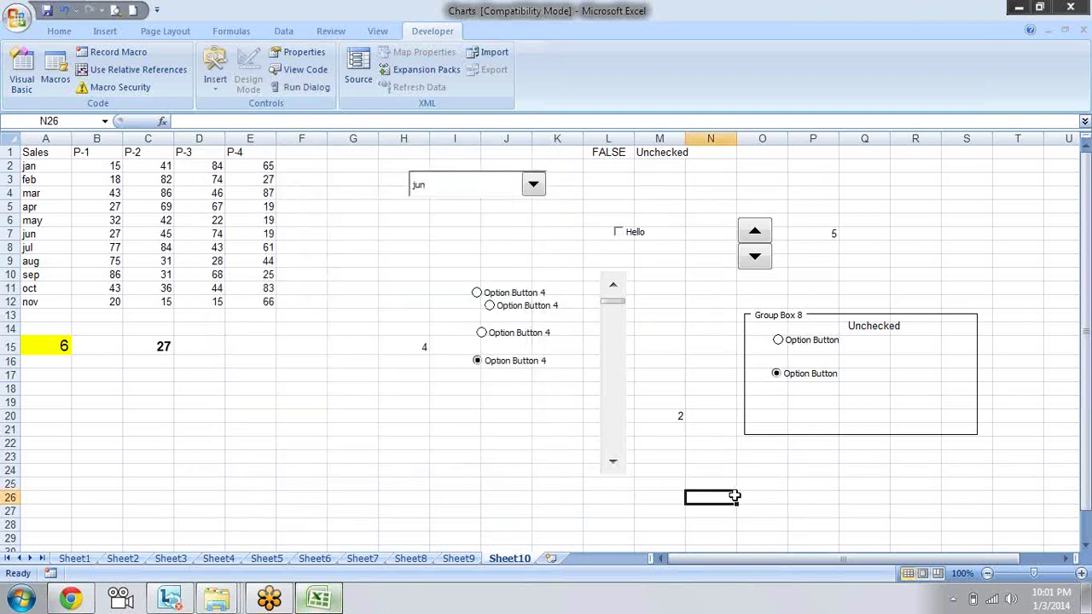
pyautogui.click(614, 468)
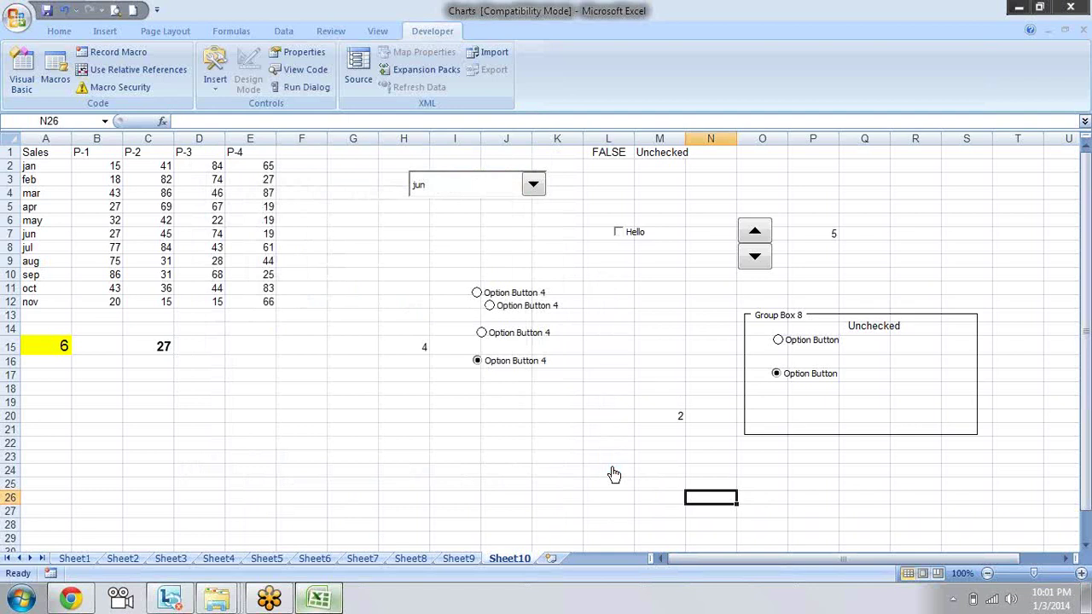
pyautogui.click(710, 483)
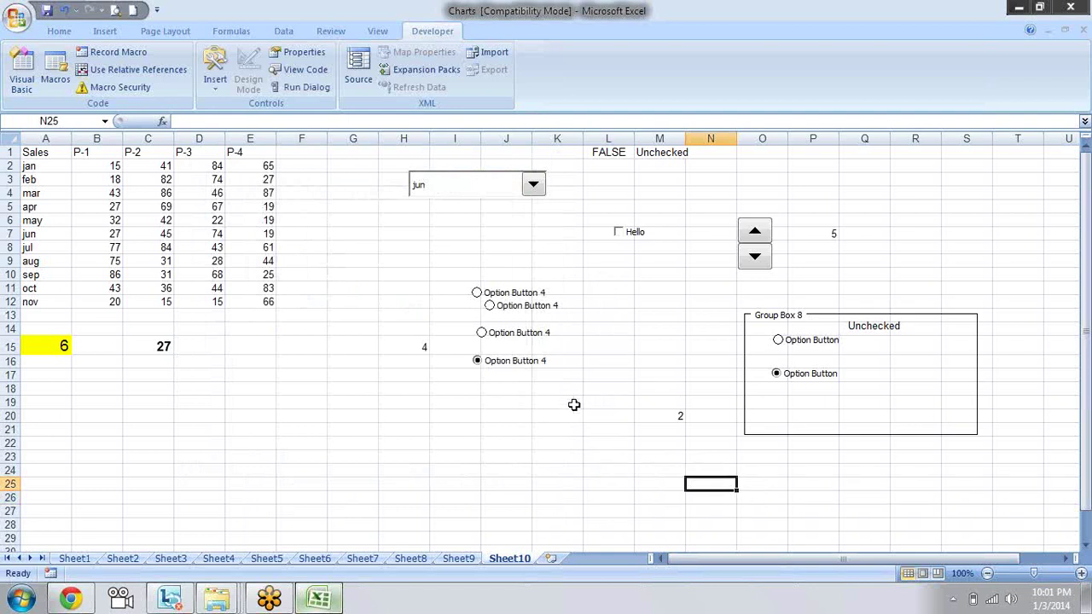
# Select Scroll Bar 13 and bring up its context menu with Format Control.
pyautogui.rightClick(616, 418)
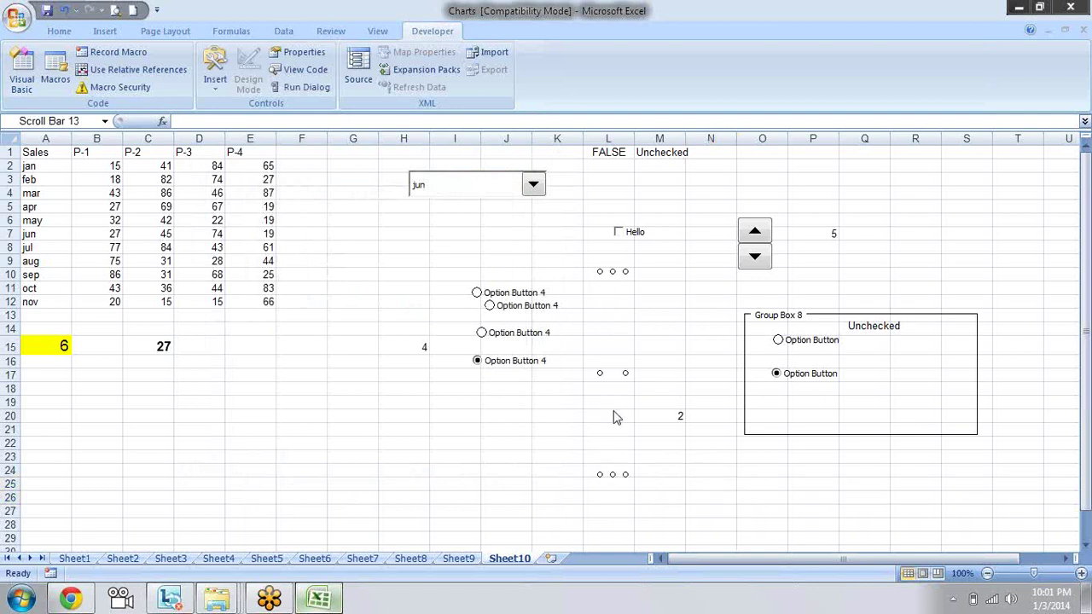
pyautogui.click(767, 529)
pyautogui.click(671, 474)
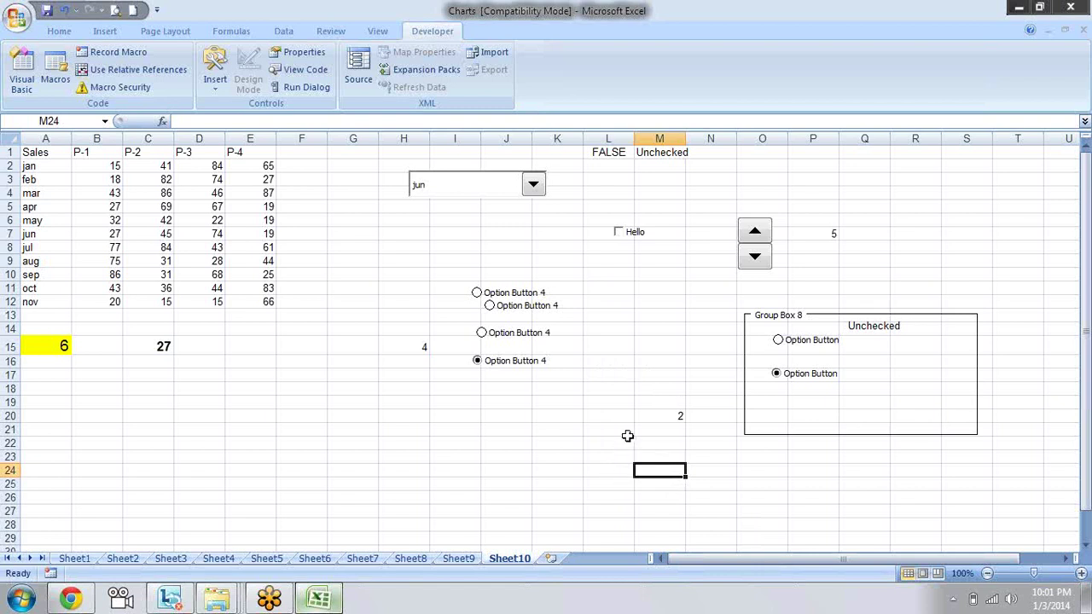
pyautogui.click(691, 443)
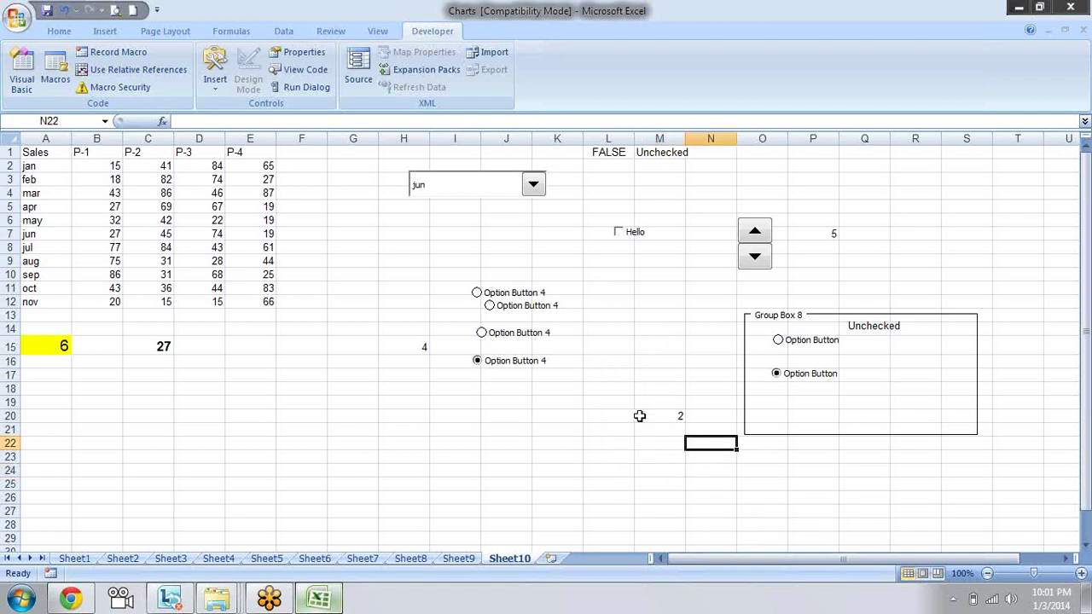
pyautogui.rightClick(593, 396)
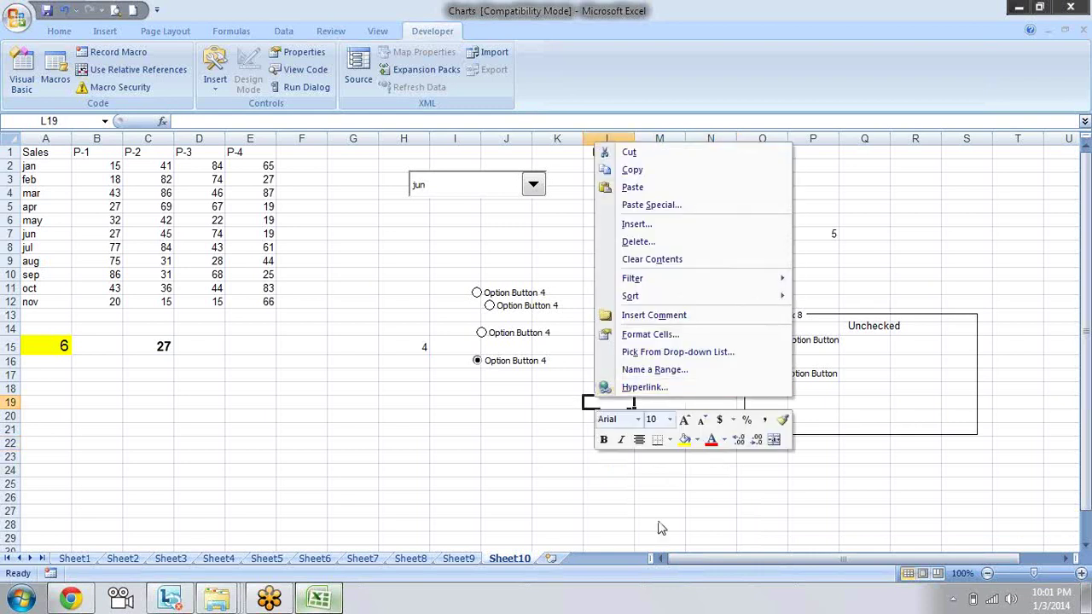
pyautogui.press('Escape')
pyautogui.moveTo(628, 419); pyautogui.dragTo(617, 429)
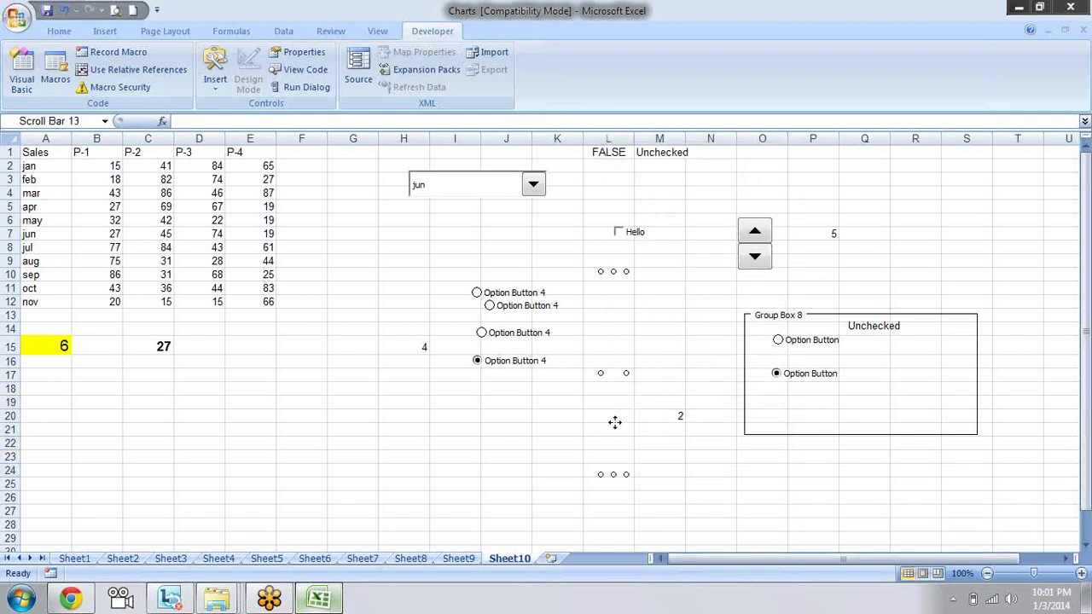
pyautogui.rightClick(618, 427)
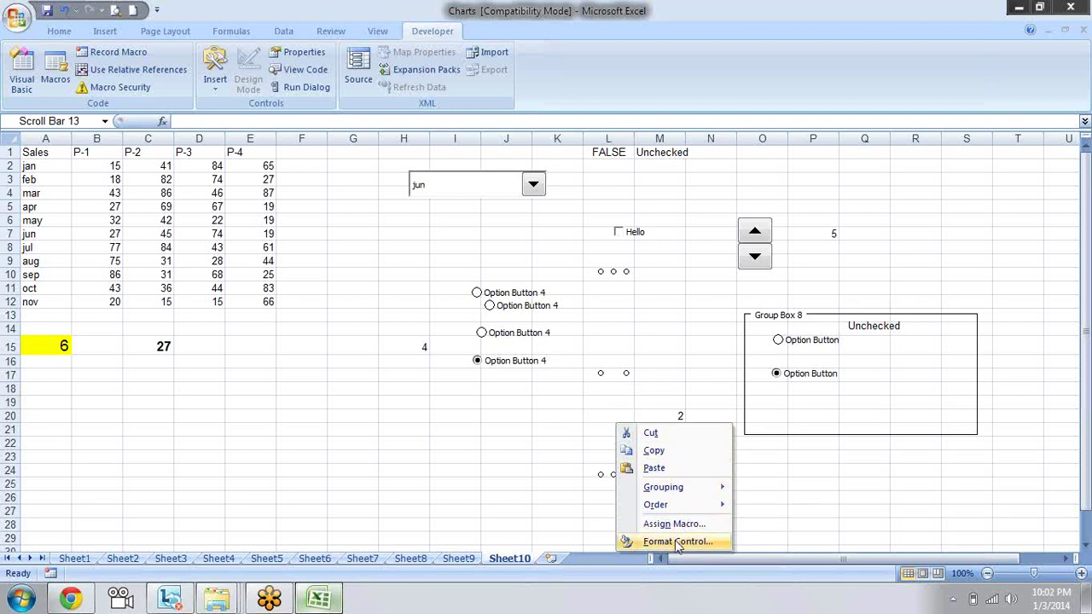
# Link the scroll bar to cell $J$21 through Format Control.
pyautogui.click(678, 542)
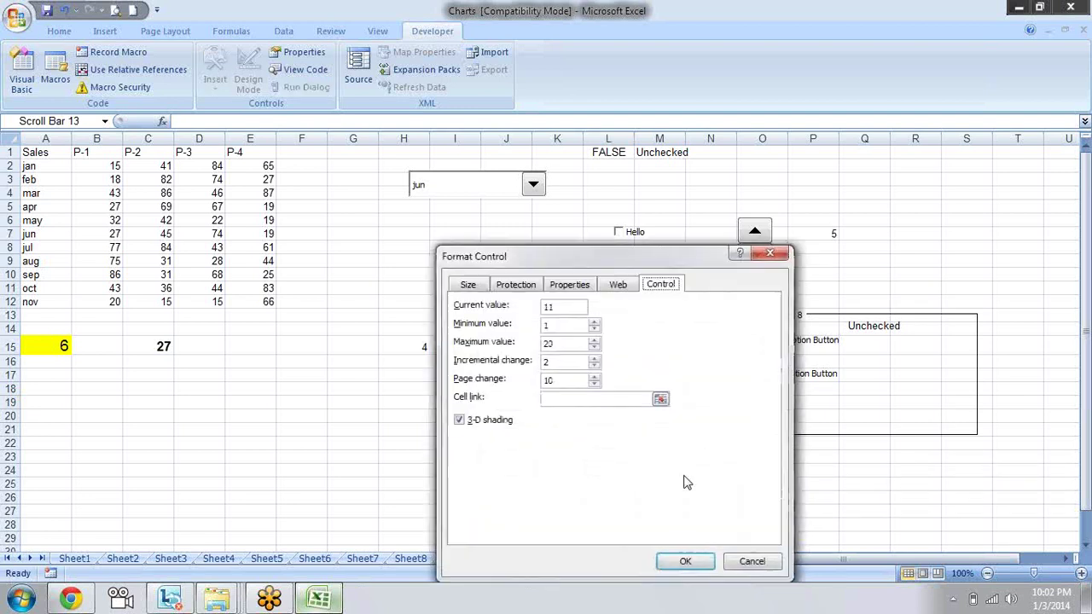
pyautogui.click(662, 400)
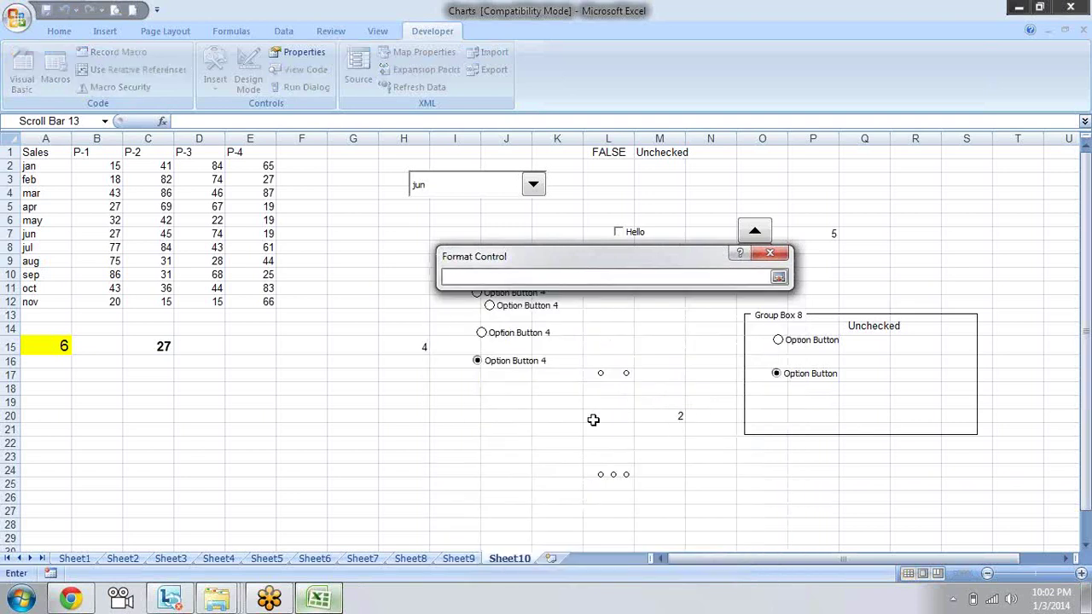
pyautogui.click(512, 433)
pyautogui.press('Return')
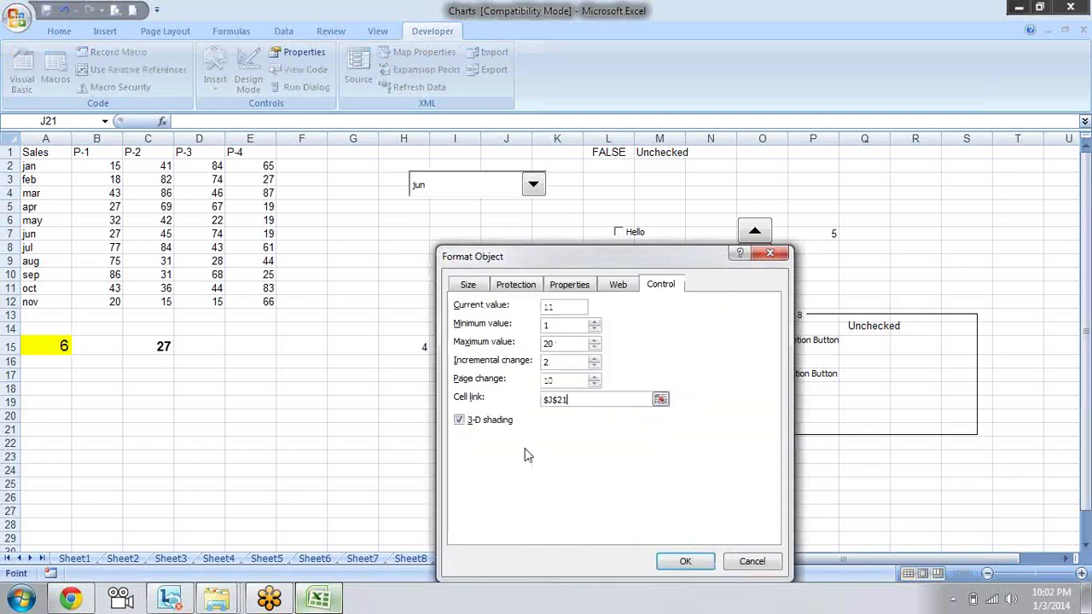
pyautogui.press('Return')
pyautogui.click(665, 472)
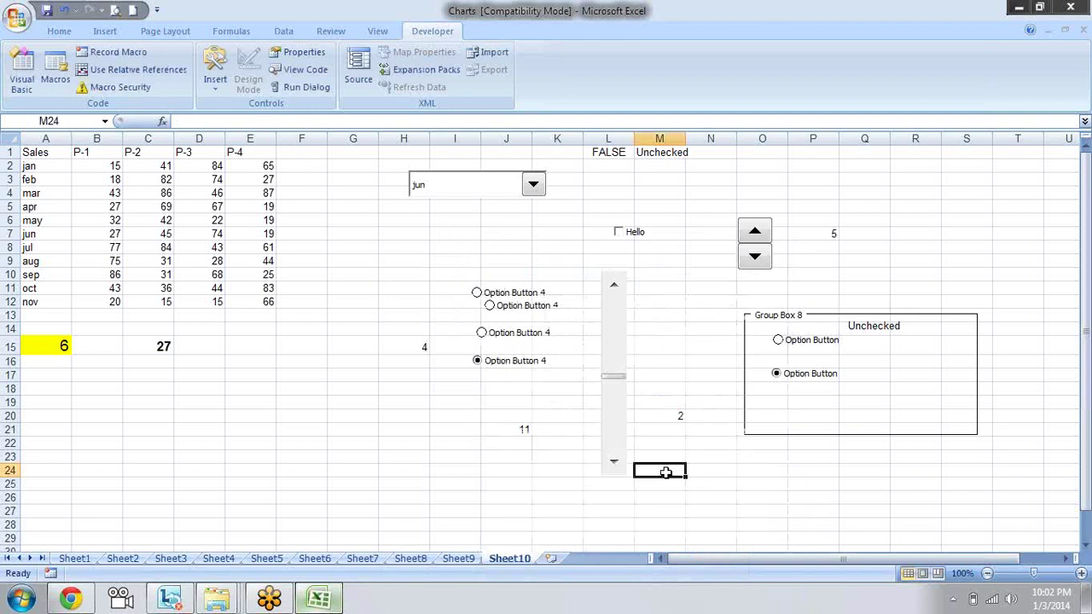
# Test the scroll bar by raising J21 to 20, then lowering it toward its minimum.
pyautogui.click(613, 461)
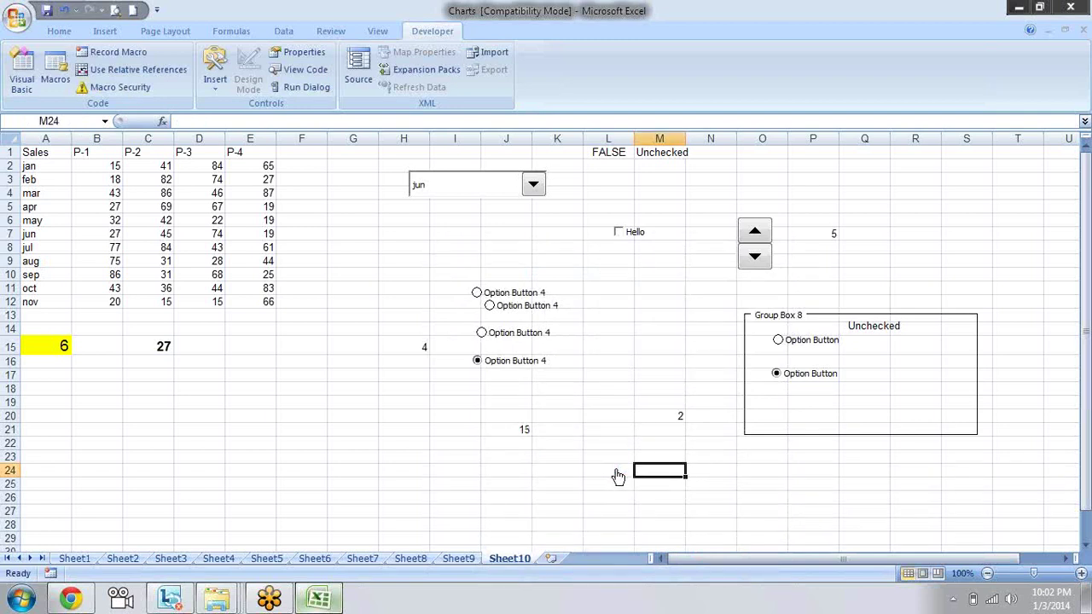
pyautogui.doubleClick(615, 465)
pyautogui.click(614, 465)
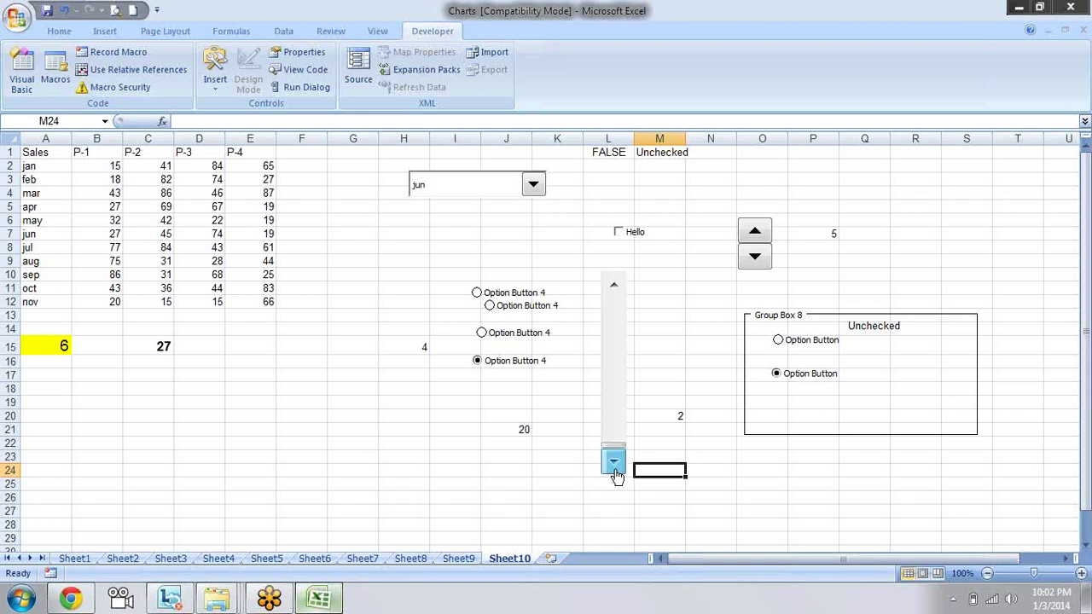
pyautogui.doubleClick(614, 287)
pyautogui.click(615, 287)
pyautogui.click(614, 286)
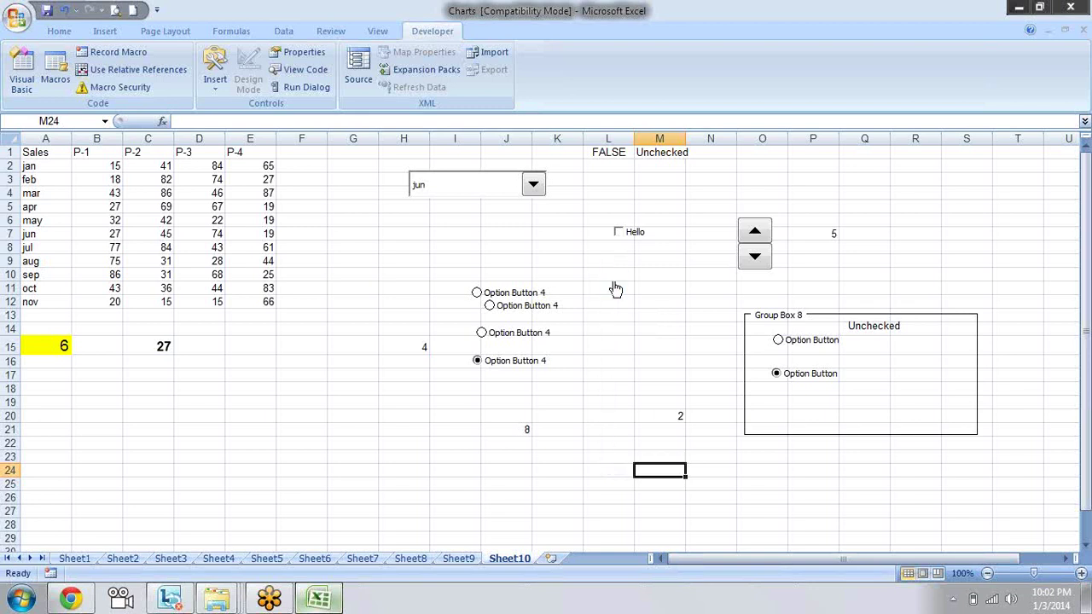
pyautogui.click(614, 287)
# Page J21 back up to 20, step it down to 10, and minimize Excel.
pyautogui.click(616, 429)
pyautogui.doubleClick(616, 471)
pyautogui.click(616, 471)
pyautogui.click(616, 471)
pyautogui.moveTo(620, 284); pyautogui.dragTo(619, 286)
pyautogui.click(611, 452)
pyautogui.click(612, 460)
pyautogui.click(618, 302)
pyautogui.click(620, 304)
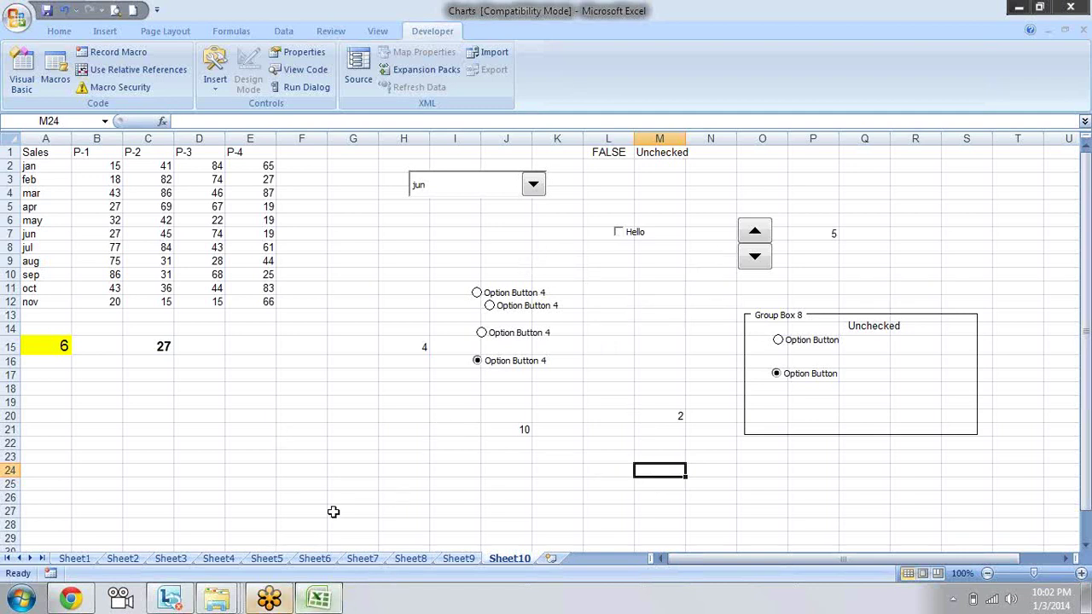
pyautogui.click(565, 343)
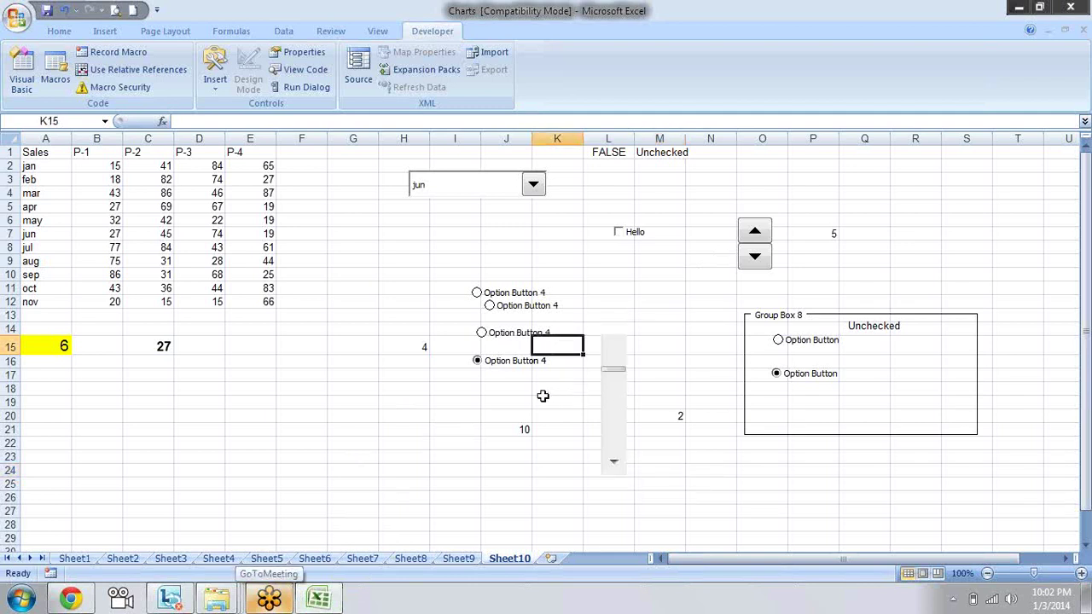
pyautogui.click(1019, 10)
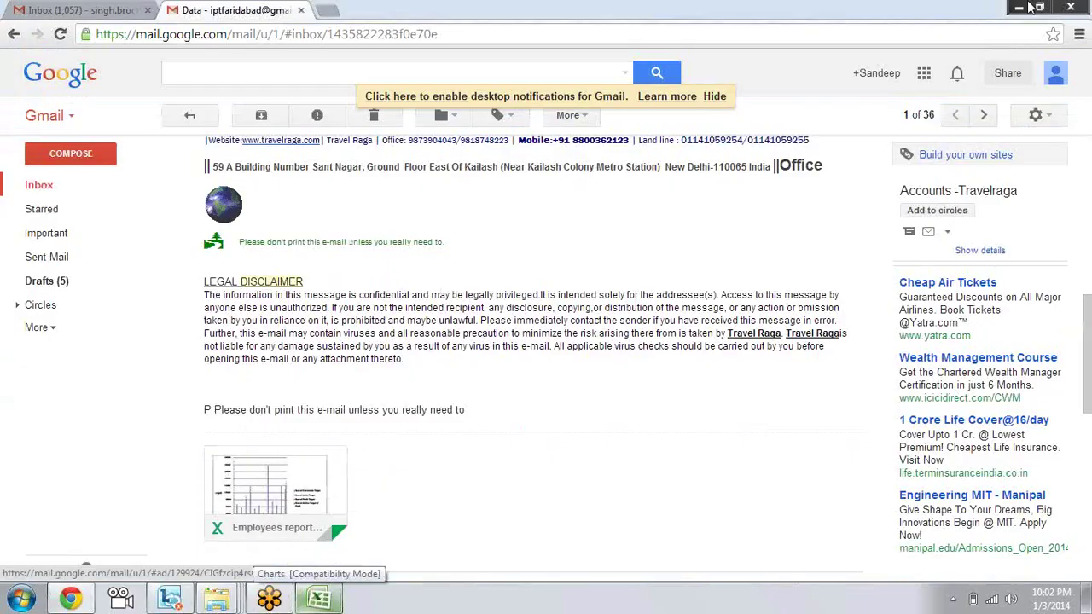
# Search drive D: for 'kpi' and copy the KPI Dashboard - revisited II workbook.
pyautogui.click(1019, 8)
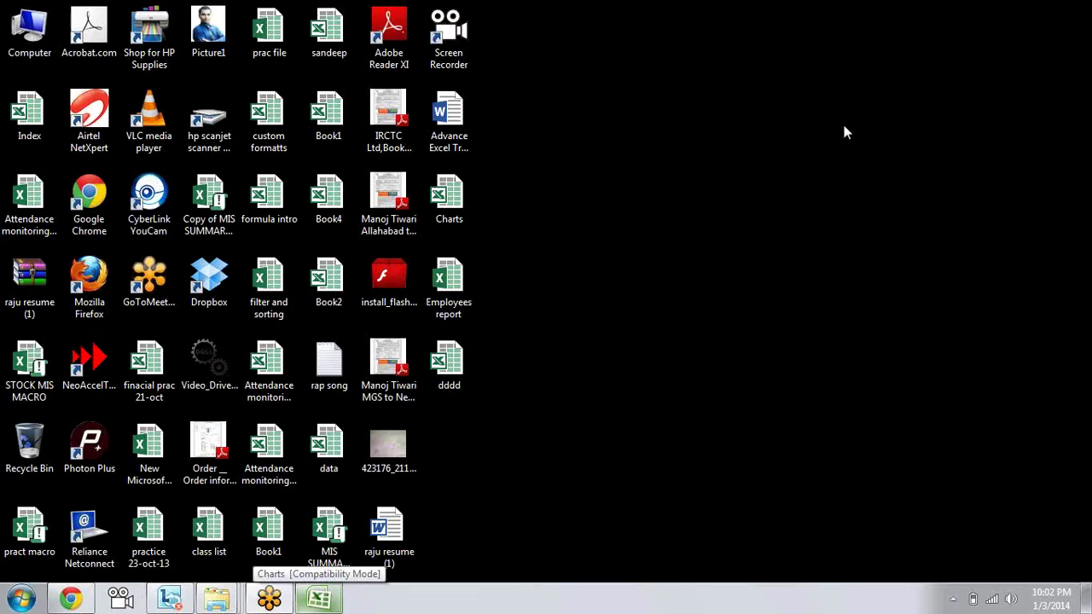
pyautogui.doubleClick(220, 51)
pyautogui.doubleClick(447, 111)
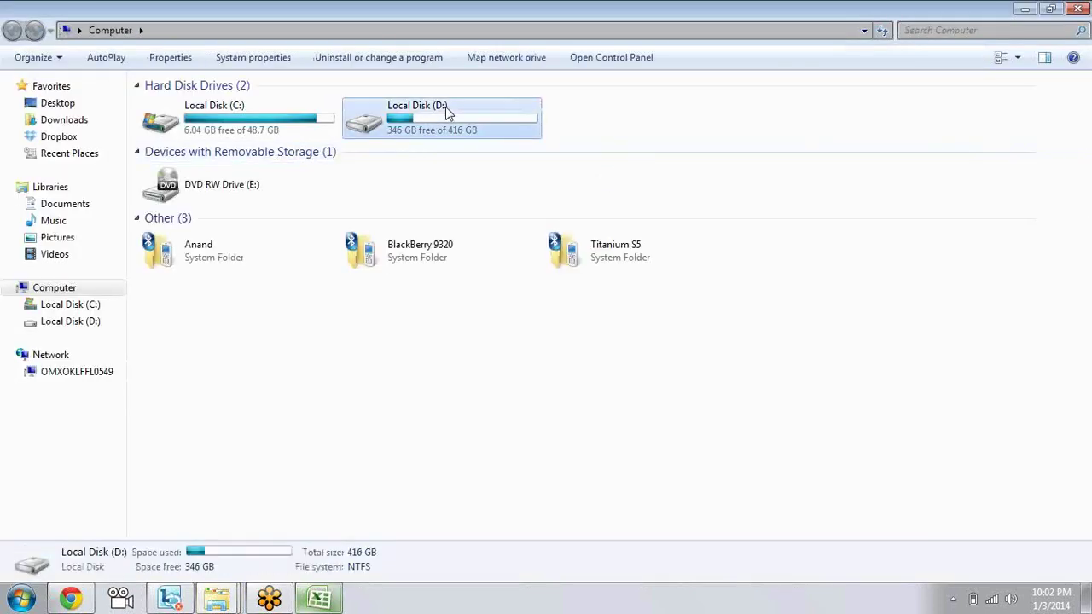
pyautogui.click(425, 207)
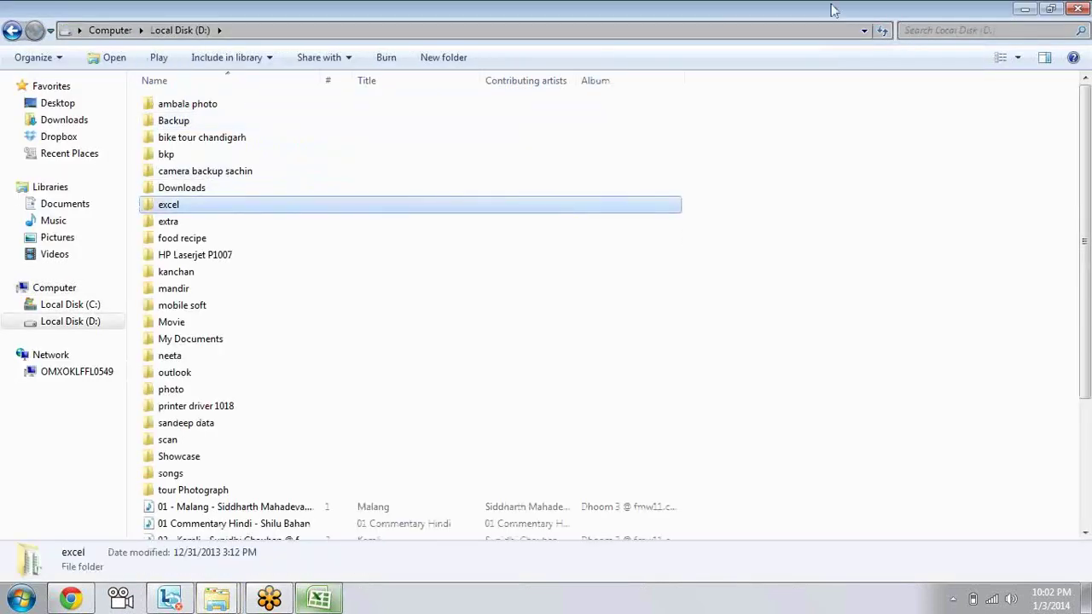
pyautogui.click(964, 30)
pyautogui.write('kpi')
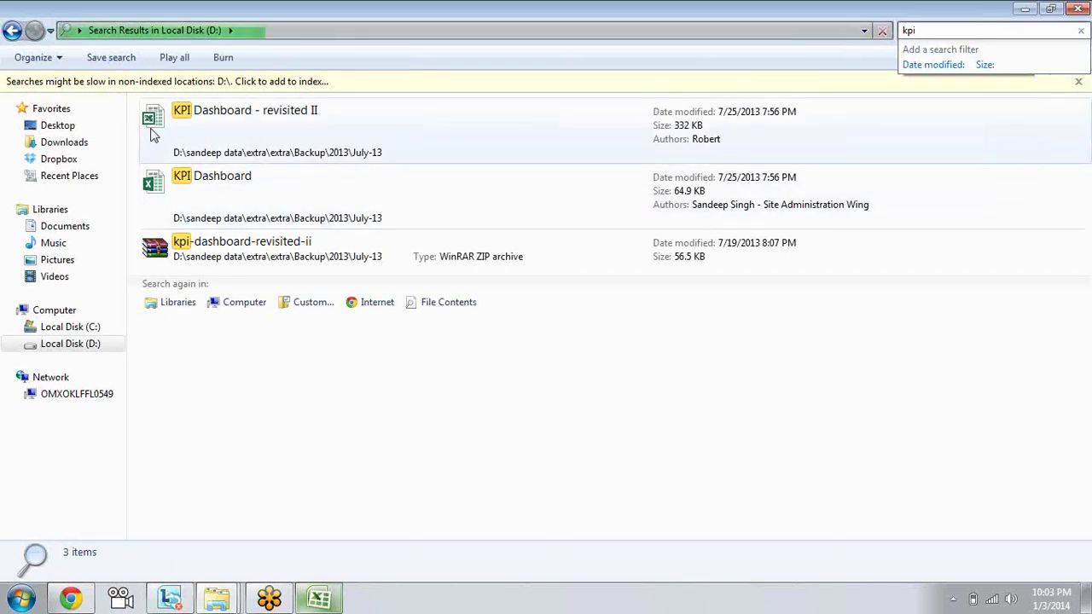
pyautogui.click(155, 133)
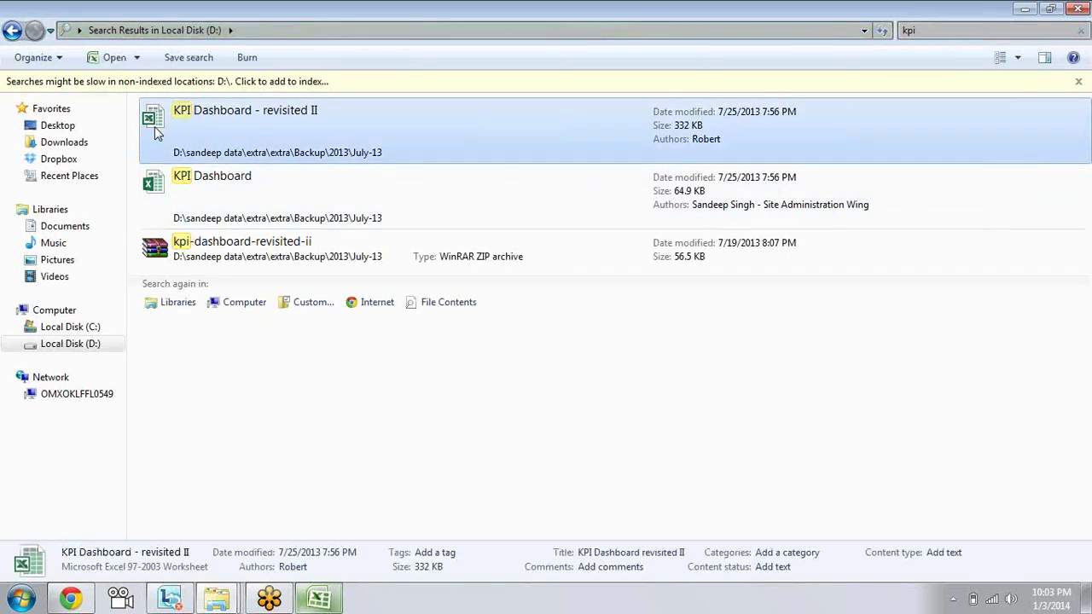
pyautogui.press('super+d')
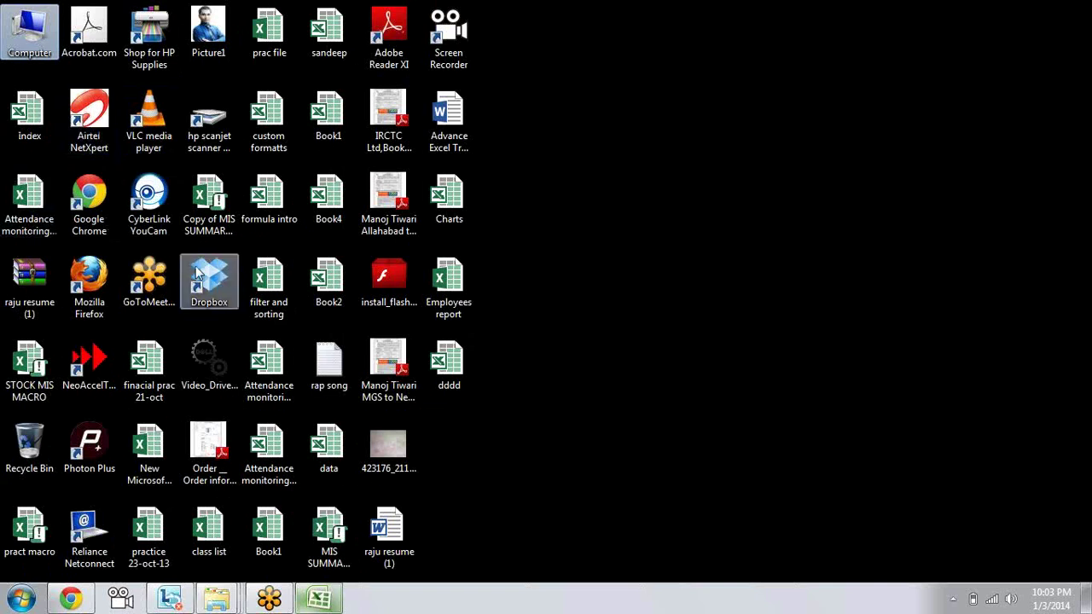
# Paste the workbook into Dropbox\9-10 Nov and open it on its Data sheet.
pyautogui.doubleClick(30, 21)
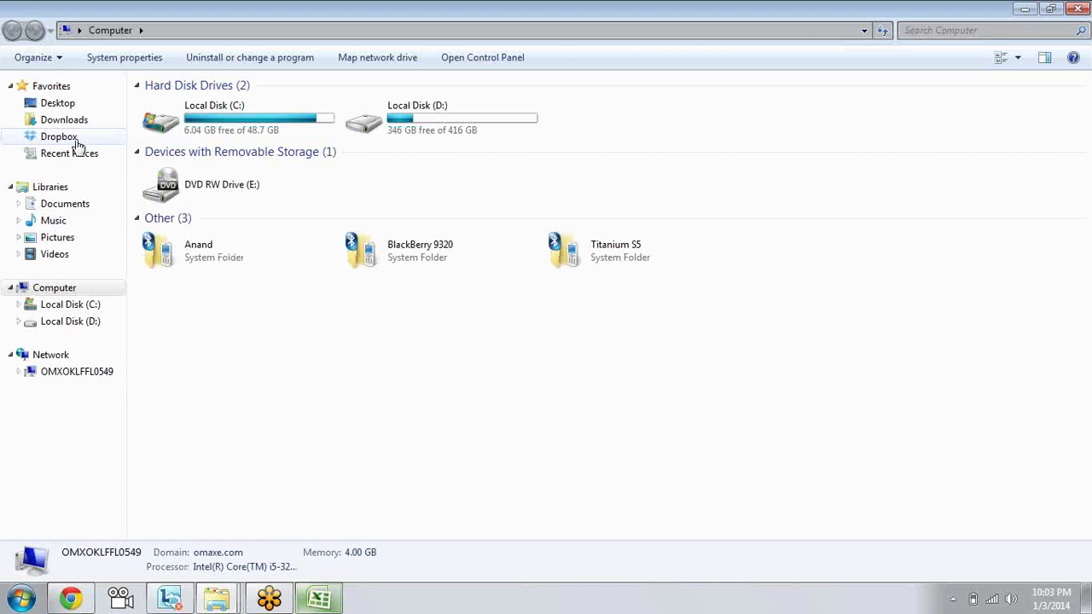
pyautogui.click(77, 141)
pyautogui.click(195, 107)
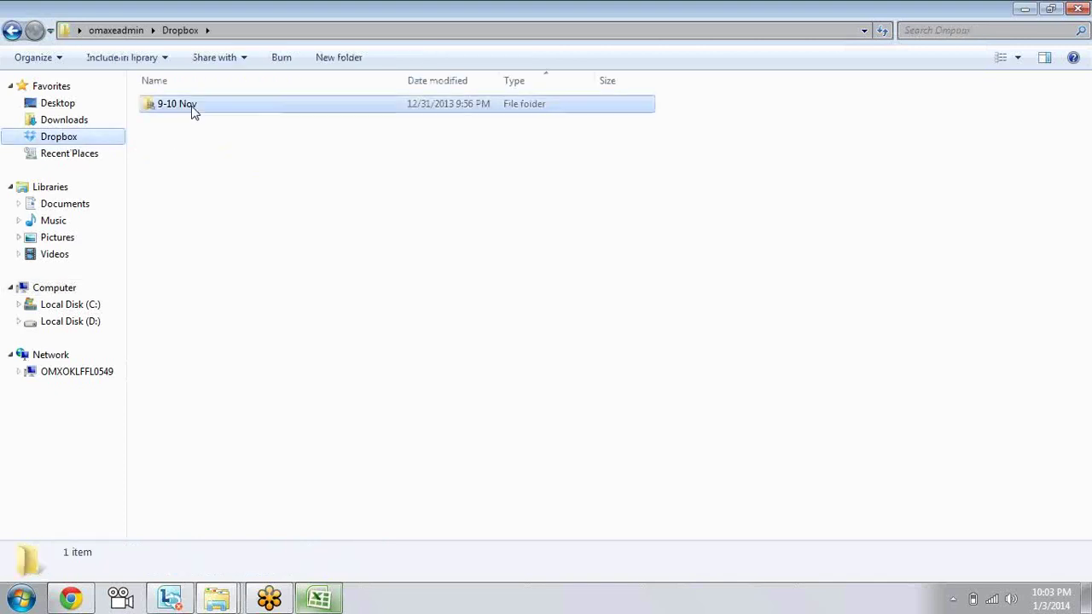
pyautogui.doubleClick(194, 107)
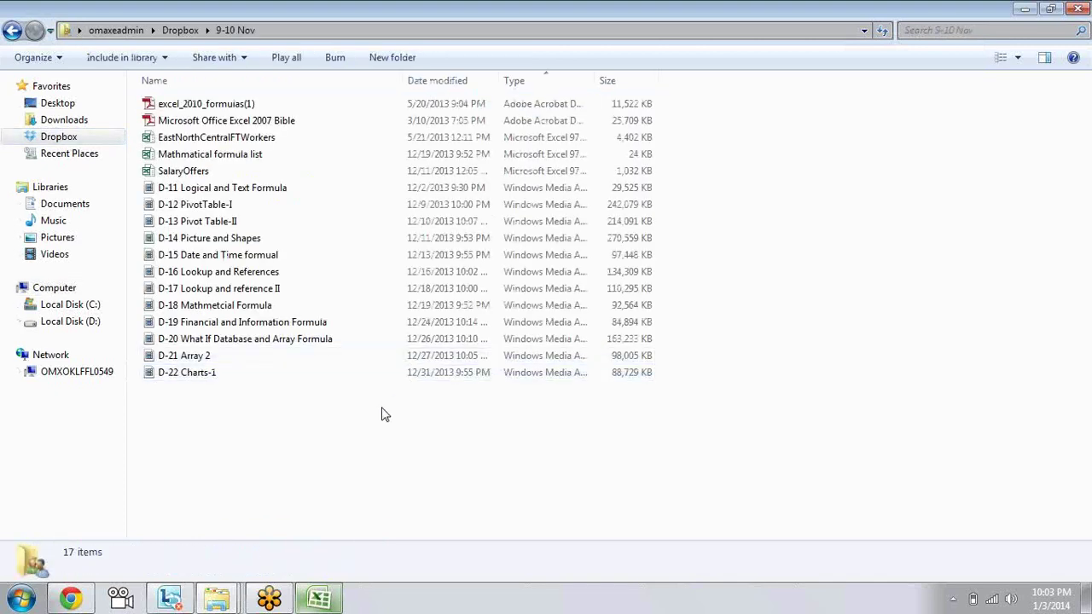
pyautogui.hotkey('ctrl', 'v')
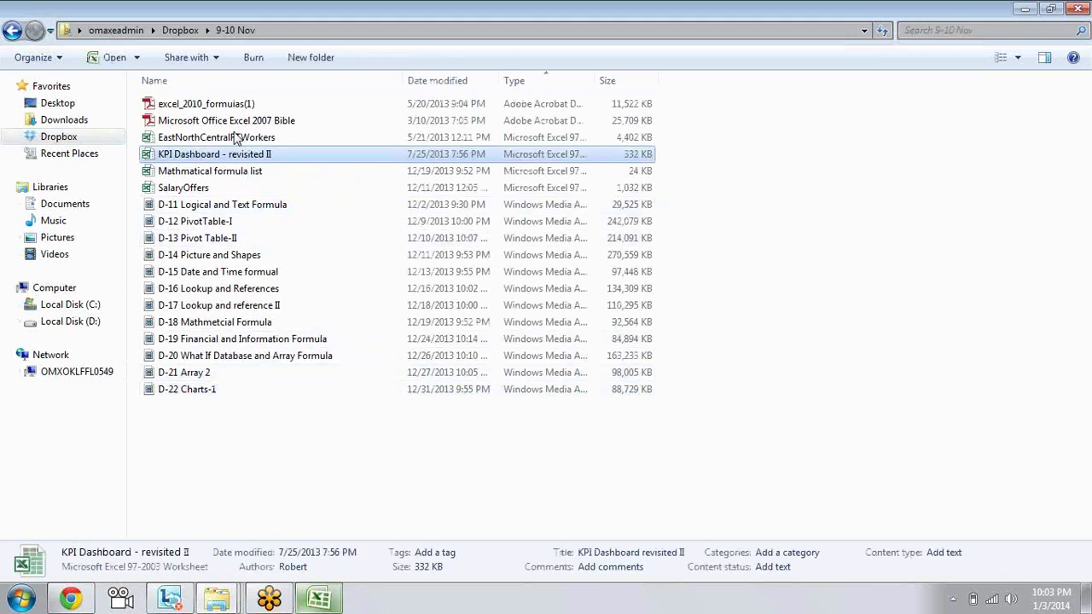
pyautogui.doubleClick(230, 154)
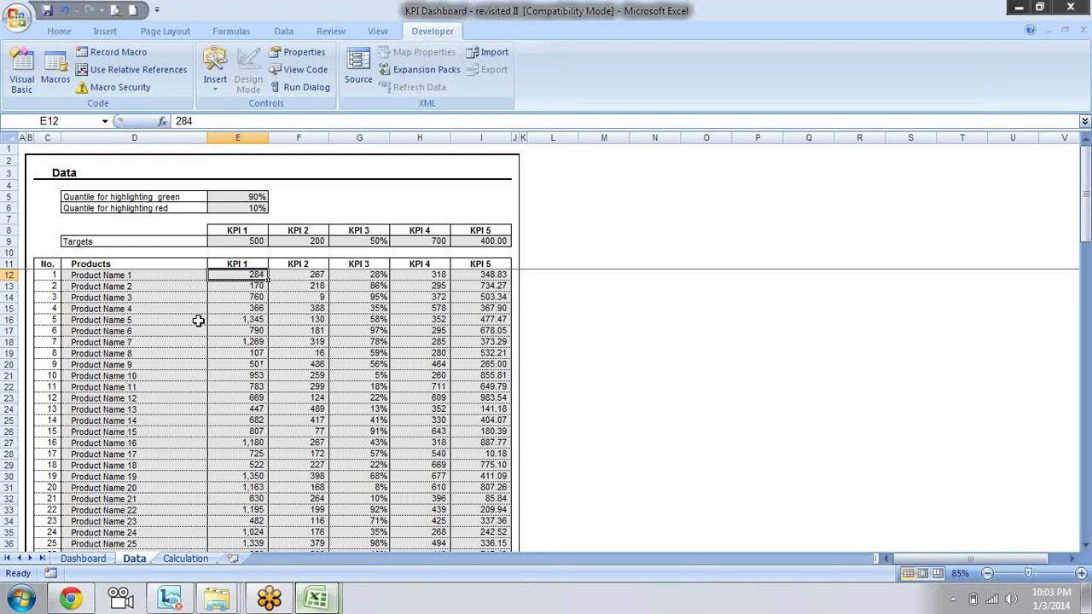
pyautogui.press('Left')
pyautogui.press('Right')
# Browse the Data values and inspect the Calculation sheet's MATCH Position formula.
pyautogui.press('Left')
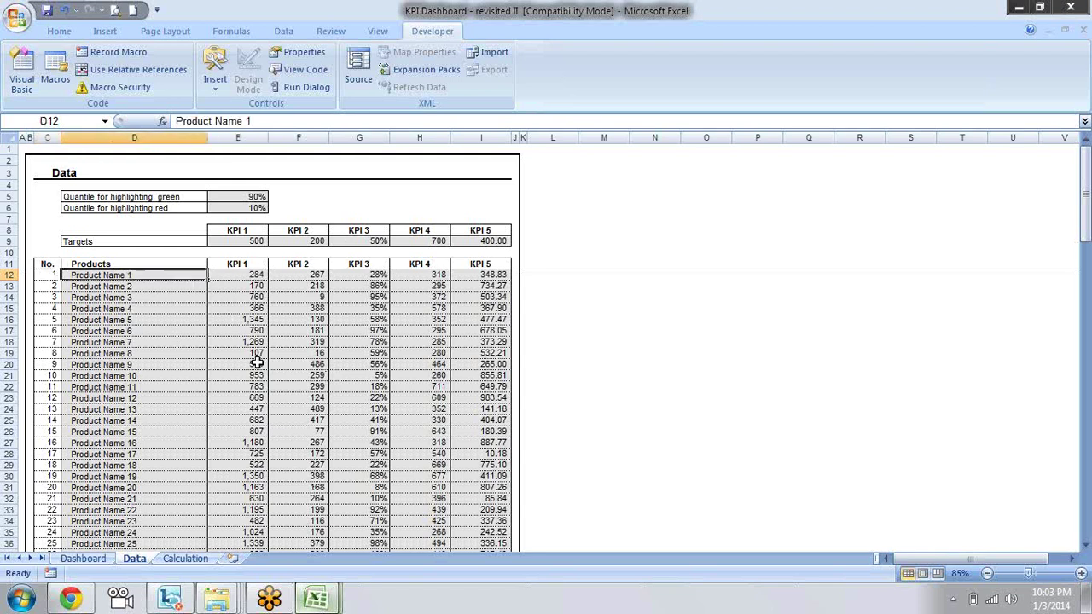
pyautogui.press('Right')
pyautogui.press('Right')
pyautogui.press('Down')
pyautogui.press('Down')
pyautogui.press('Down')
pyautogui.press('Down')
pyautogui.press('Down')
pyautogui.press('Down')
pyautogui.press('Down')
pyautogui.press('Down')
pyautogui.press('Down')
pyautogui.press('Down')
pyautogui.press('Down')
pyautogui.press('Down')
pyautogui.press('Down')
pyautogui.press('Down')
pyautogui.press('Down')
pyautogui.press('Down')
pyautogui.press('Down')
pyautogui.press('Down')
pyautogui.press('Down')
pyautogui.press('Up')
pyautogui.press('Up')
pyautogui.press('Up')
pyautogui.press('Up')
pyautogui.press('Up')
pyautogui.press('Up')
pyautogui.press('Up')
pyautogui.press('Up')
pyautogui.press('Up')
pyautogui.press('Up')
pyautogui.press('Up')
pyautogui.press('Up')
pyautogui.press('Up')
pyautogui.press('Up')
pyautogui.press('Up')
pyautogui.press('Up')
pyautogui.press('Up')
pyautogui.press('Up')
pyautogui.press('Up')
pyautogui.press('Up')
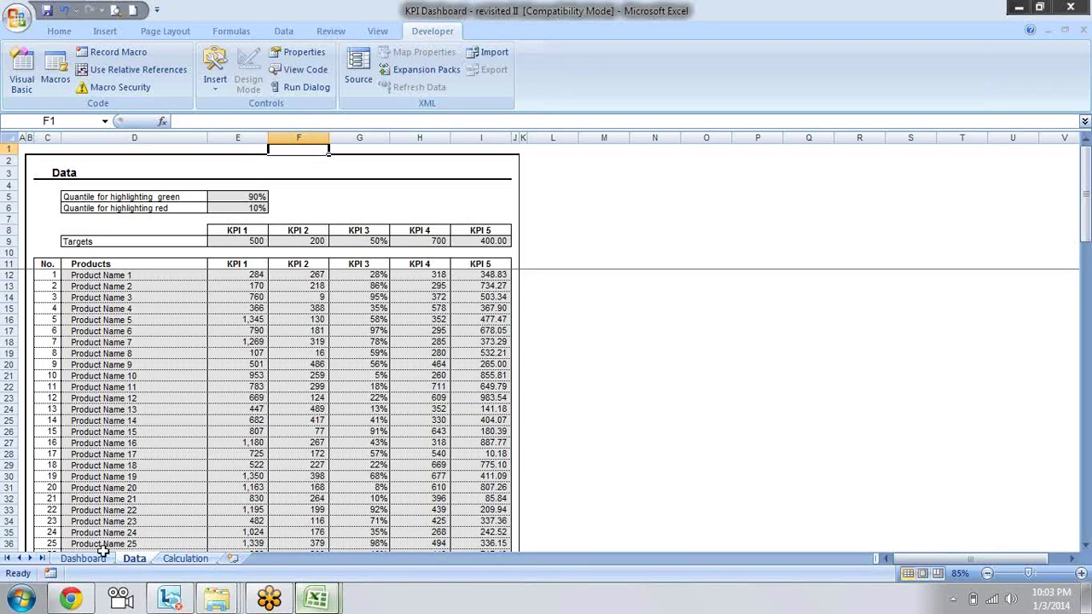
pyautogui.click(171, 559)
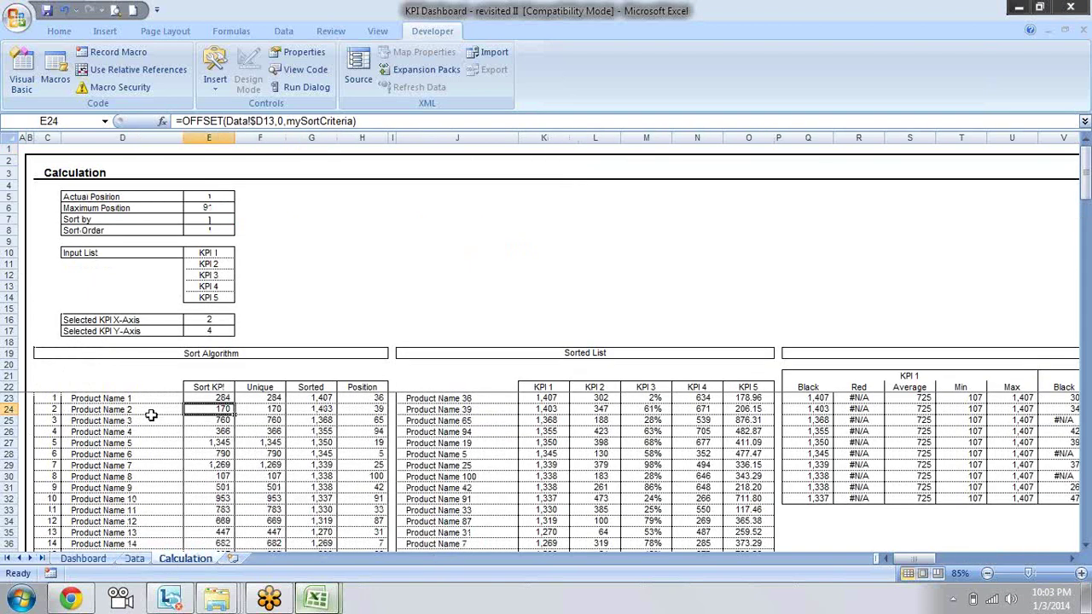
pyautogui.click(350, 432)
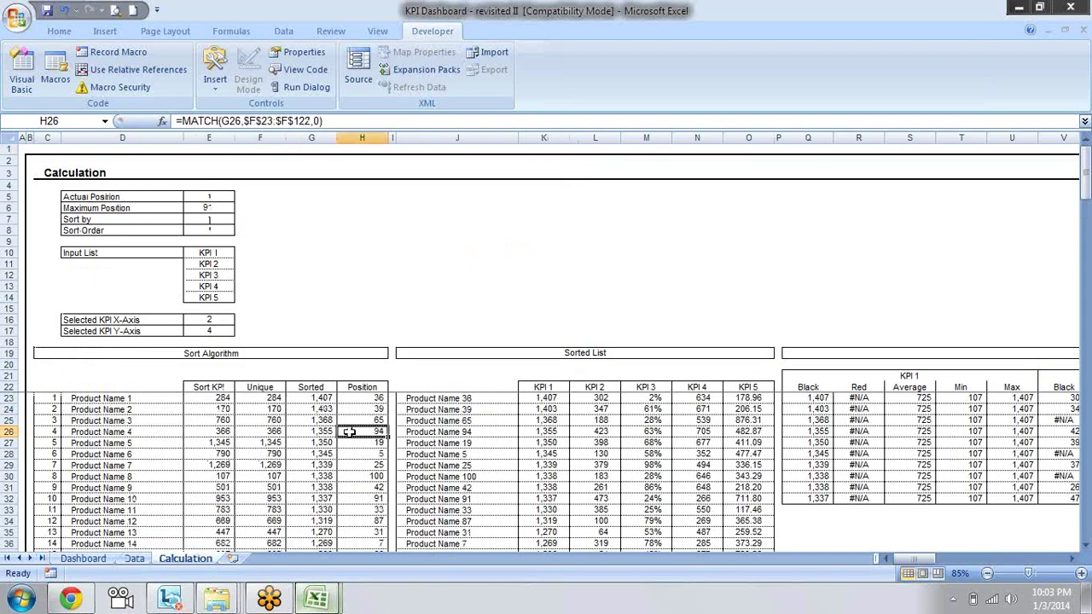
pyautogui.click(83, 559)
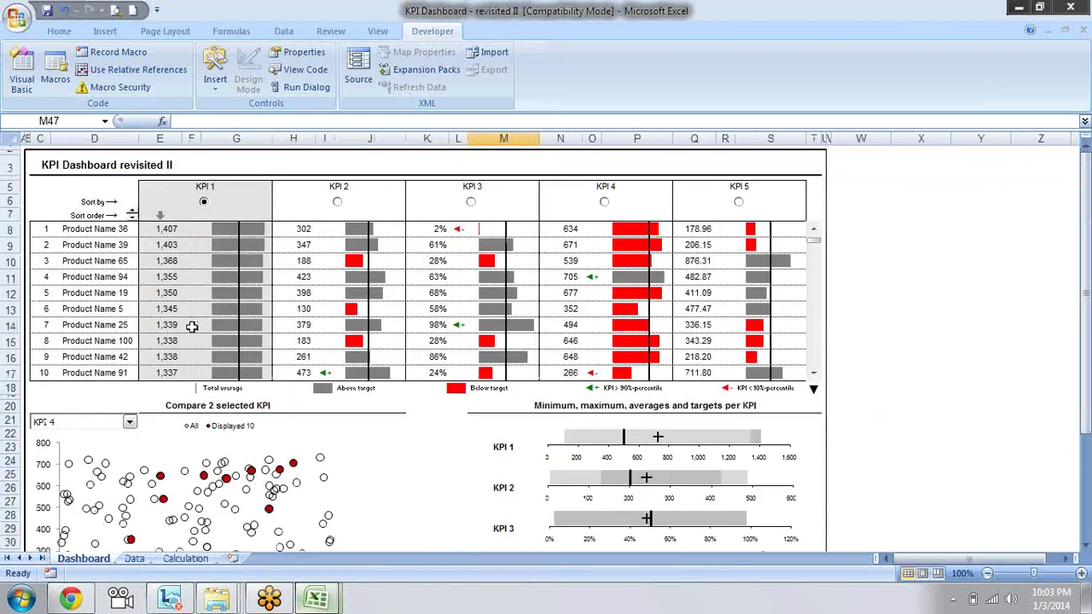
pyautogui.moveTo(815, 240); pyautogui.dragTo(815, 263)
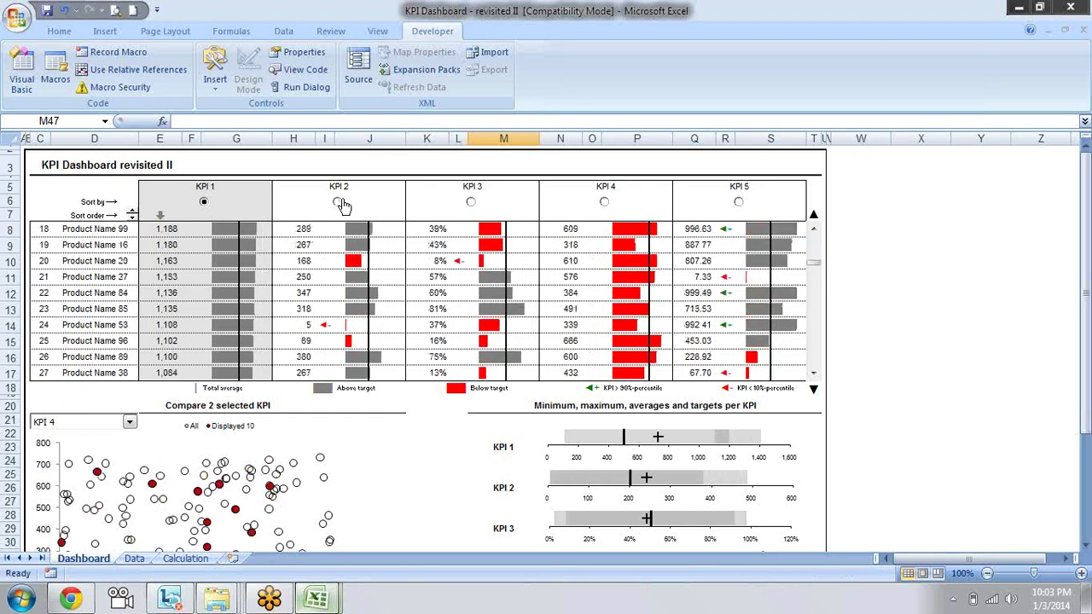
# Sort the dashboard by KPI 2, 3, 4 and 5 in turn, ending on KPI 1.
pyautogui.click(338, 202)
pyautogui.click(473, 204)
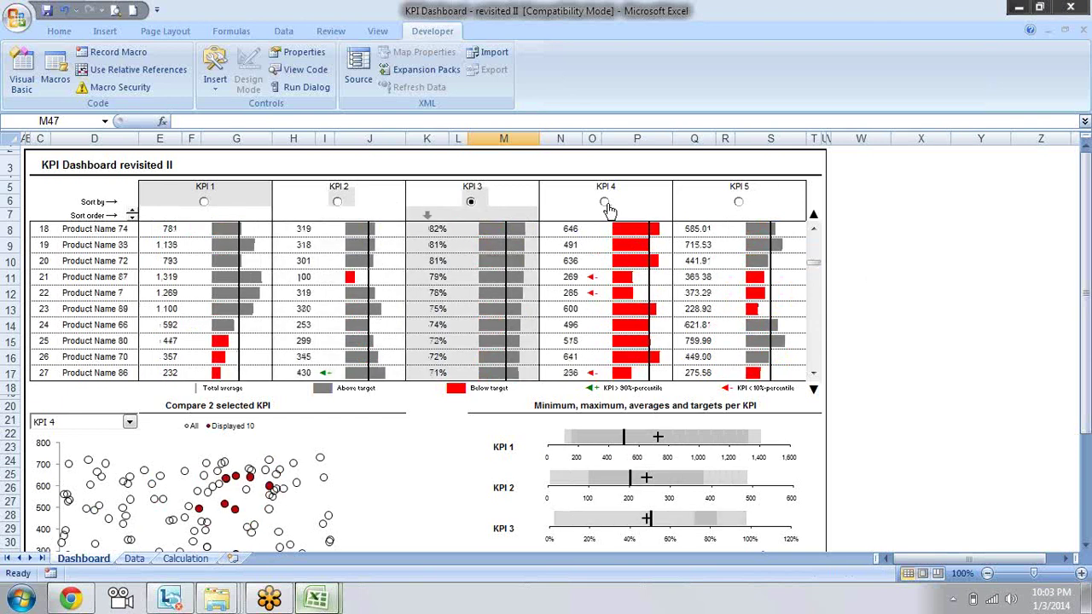
pyautogui.click(604, 205)
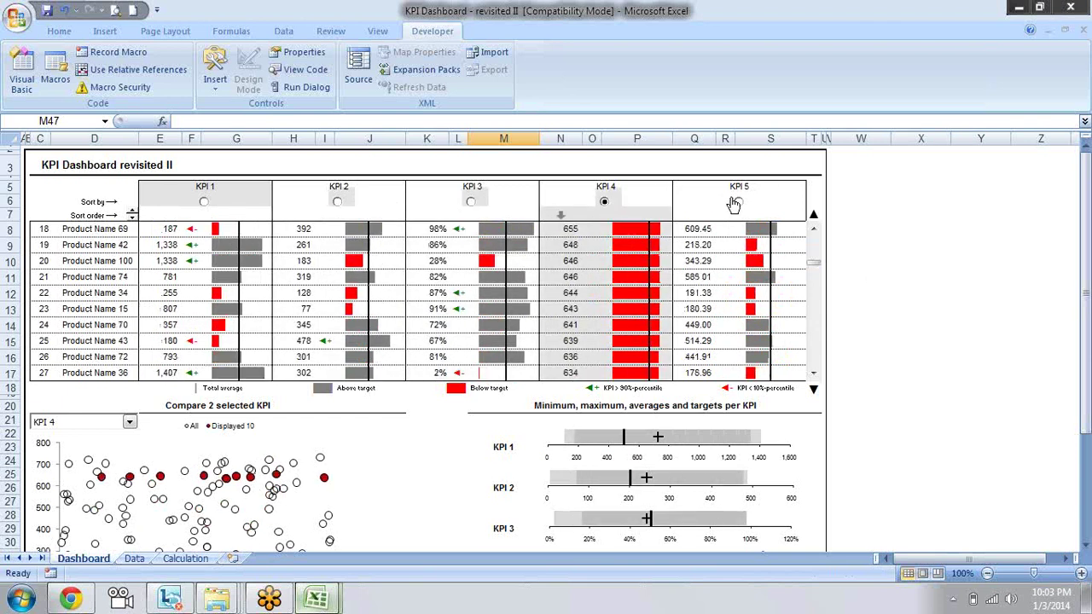
pyautogui.click(741, 224)
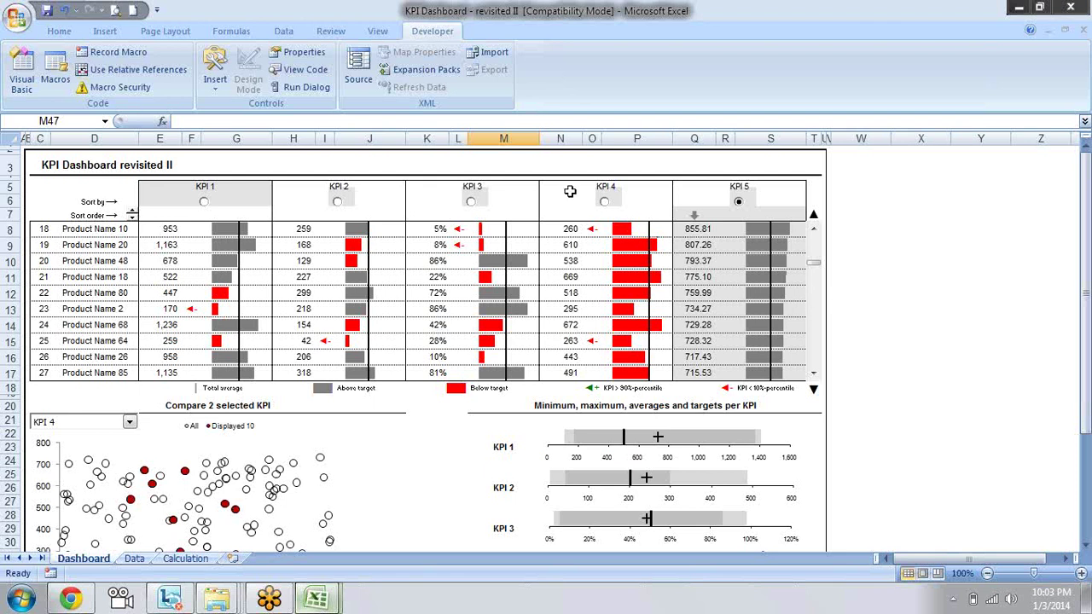
pyautogui.click(604, 204)
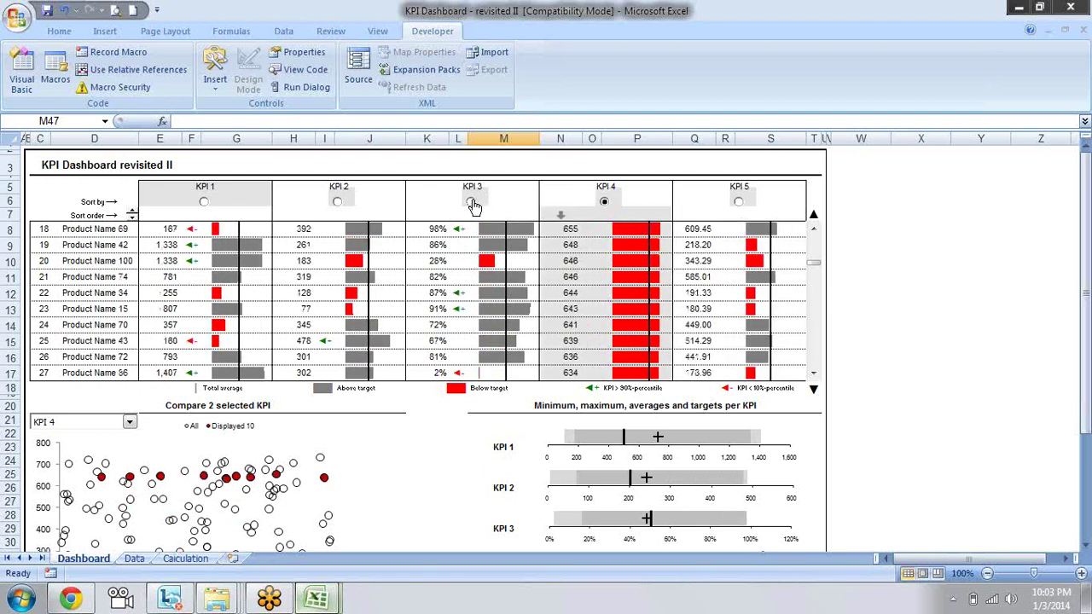
pyautogui.click(471, 205)
pyautogui.click(342, 207)
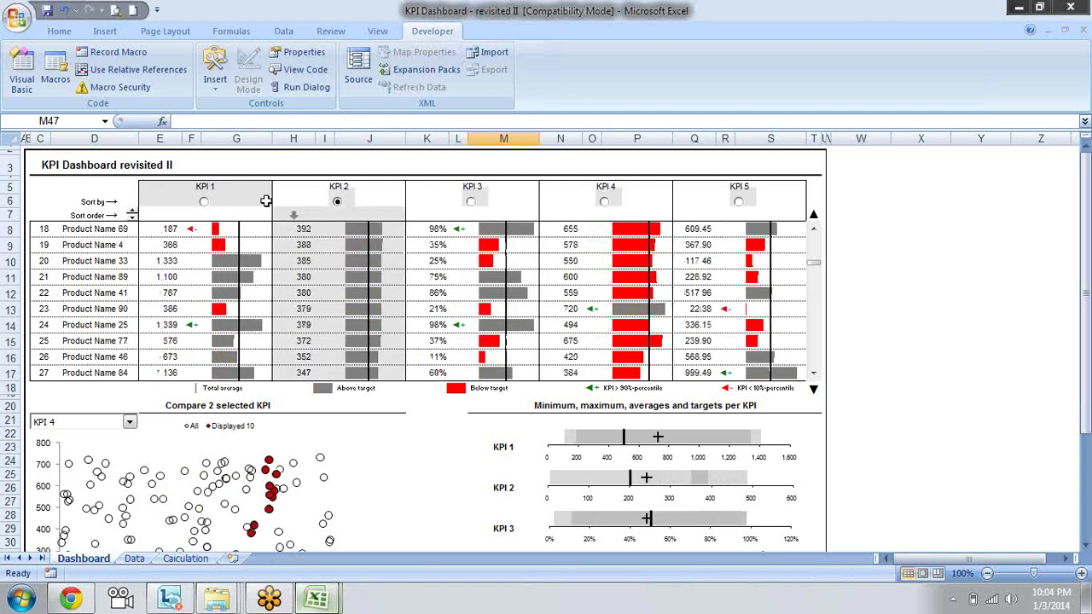
pyautogui.click(204, 203)
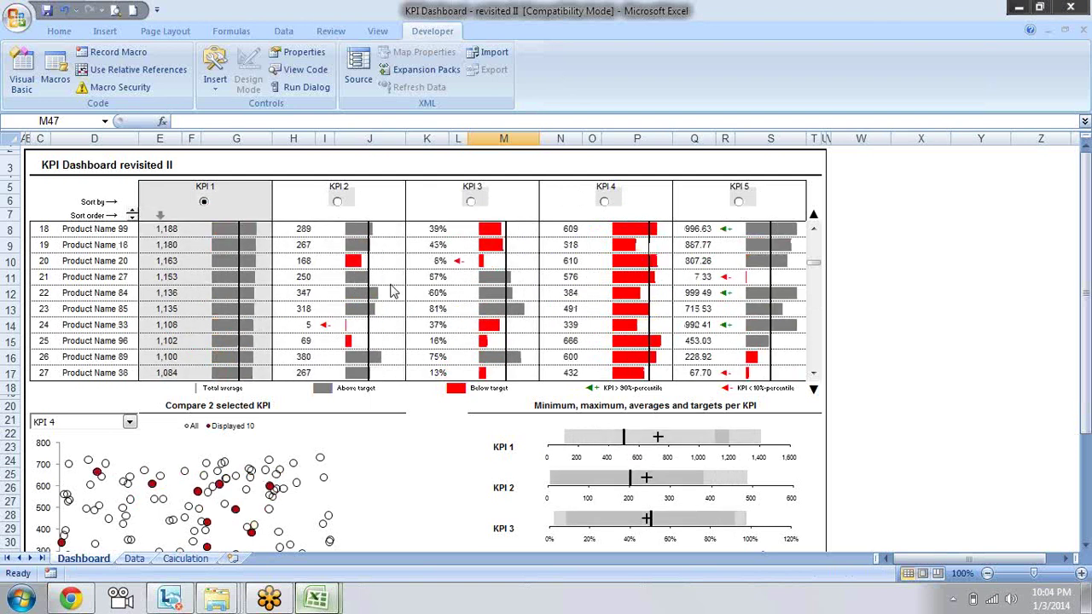
# Review the list scroll control's settings: linked to Calculation!$E$5, range 1–91.
pyautogui.rightClick(815, 267)
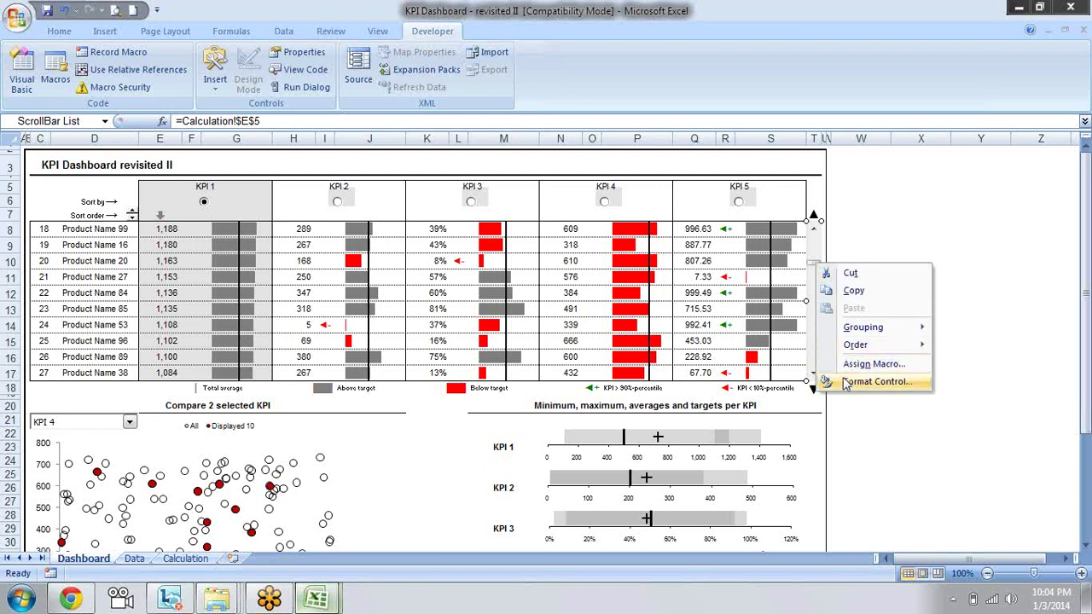
pyautogui.click(875, 381)
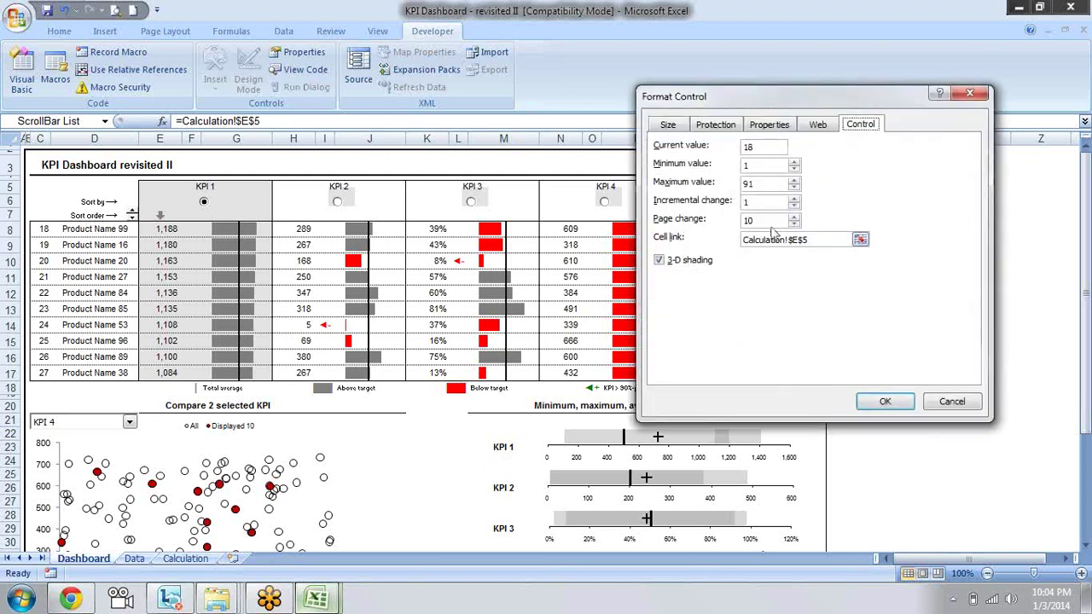
pyautogui.click(885, 401)
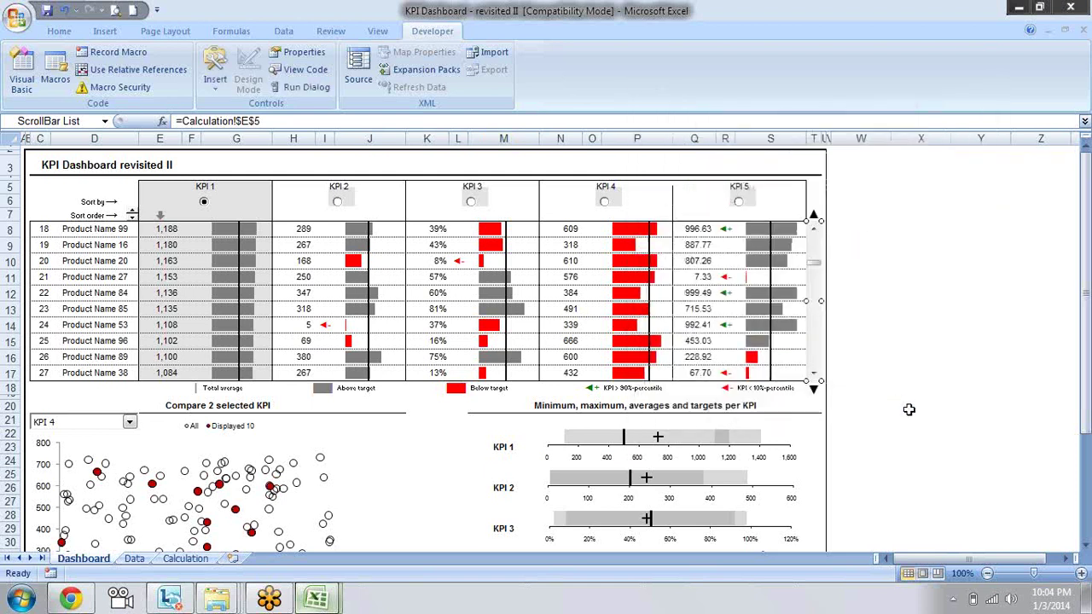
pyautogui.click(887, 343)
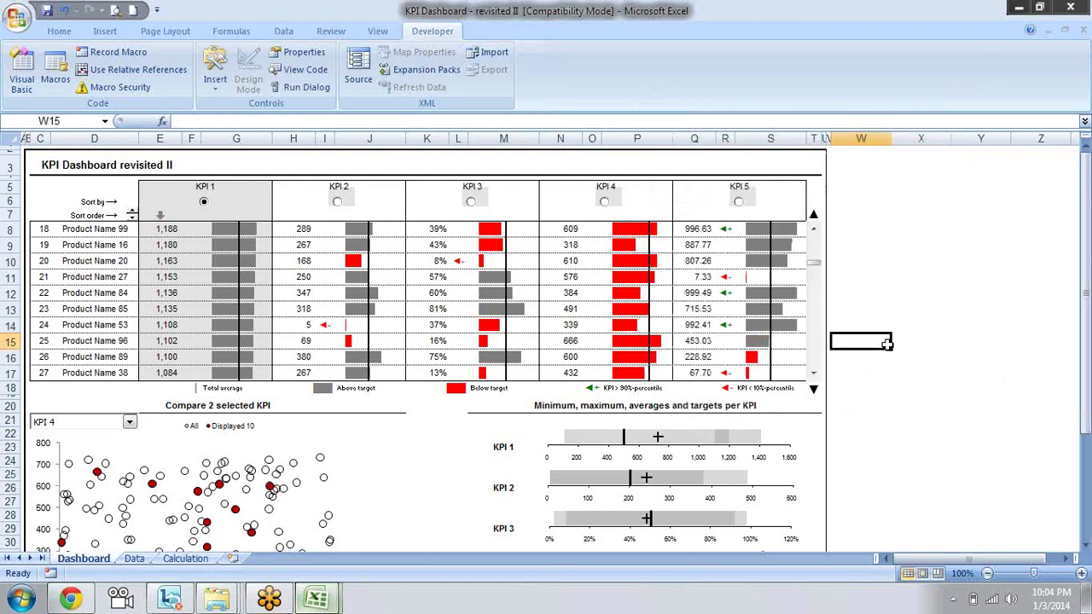
# Step the product list down to start at rank 22 and inspect the KPI 2 OFFSET formula.
pyautogui.click(814, 379)
pyautogui.click(815, 378)
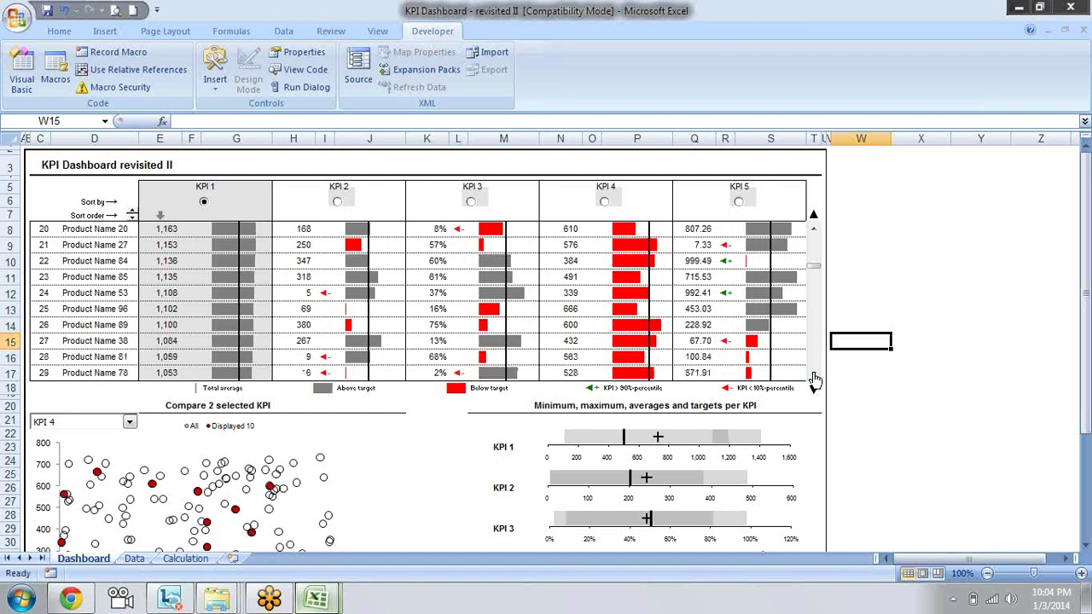
pyautogui.click(815, 379)
pyautogui.click(815, 378)
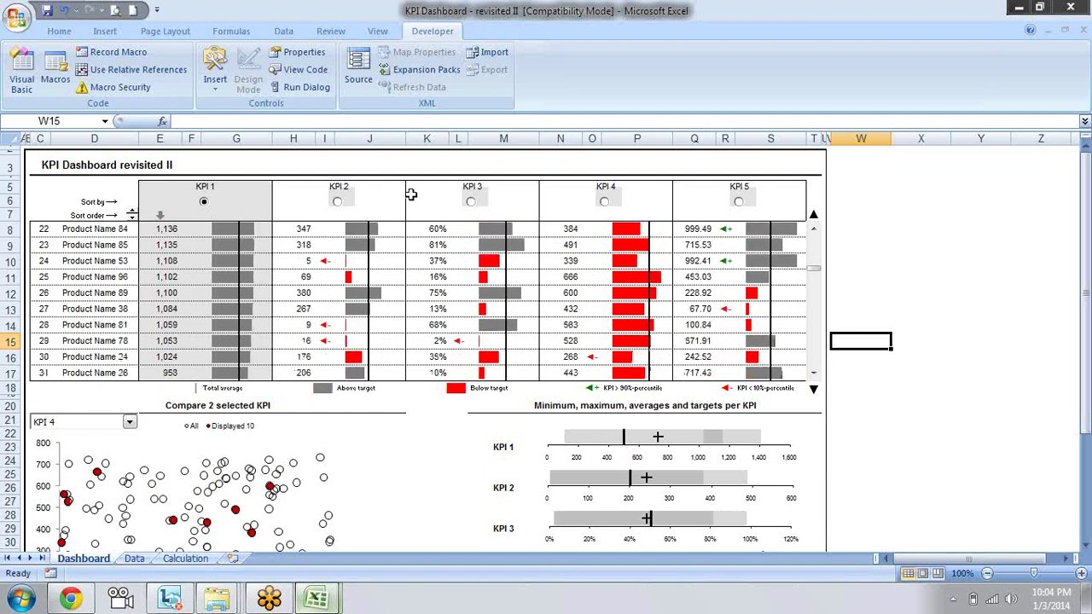
pyautogui.click(303, 231)
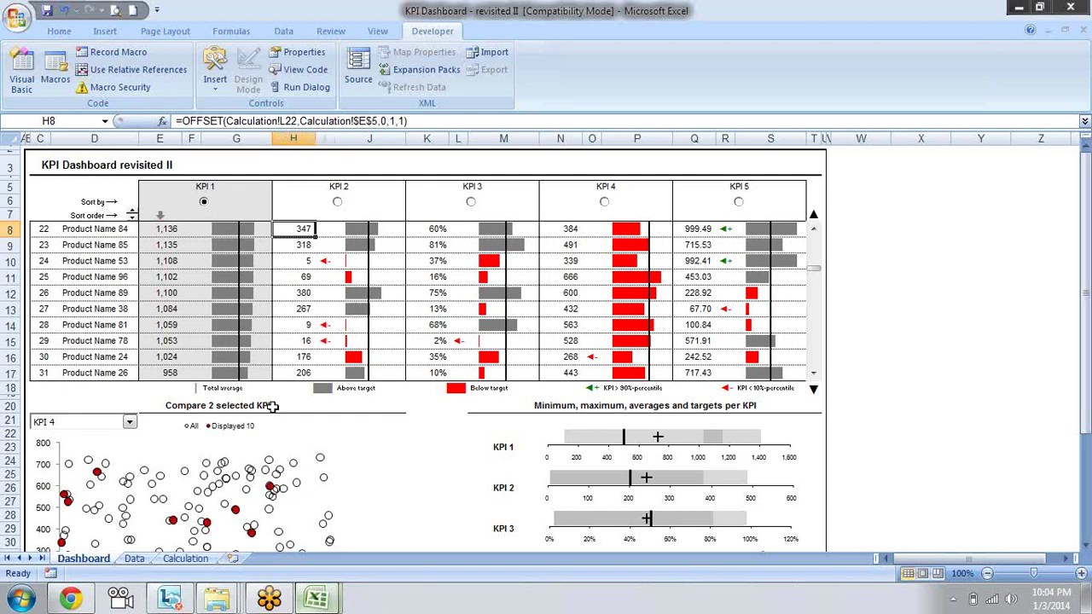
# Browse column L of the Calculation sheet's sorted list.
pyautogui.click(185, 559)
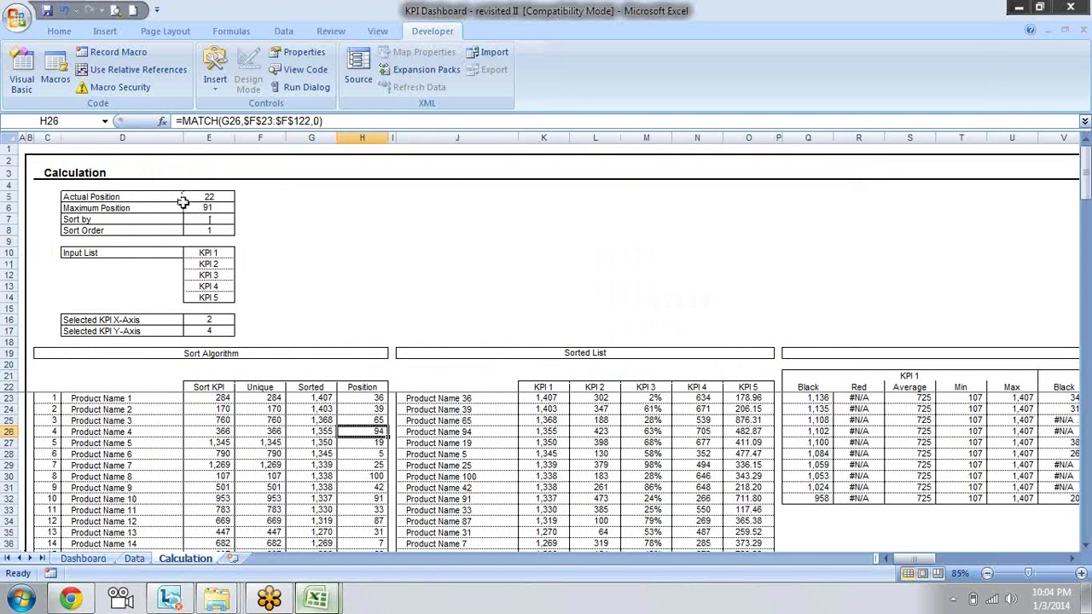
pyautogui.click(600, 160)
pyautogui.press('Down')
pyautogui.press('Down')
pyautogui.press('Down')
pyautogui.press('Down')
pyautogui.press('Down')
pyautogui.press('Down')
pyautogui.press('Down')
pyautogui.press('Down')
pyautogui.press('Down')
pyautogui.press('Down')
pyautogui.press('Up')
pyautogui.press('Up')
pyautogui.press('Up')
pyautogui.press('Up')
pyautogui.press('Up')
pyautogui.press('Up')
pyautogui.press('Up')
pyautogui.press('Up')
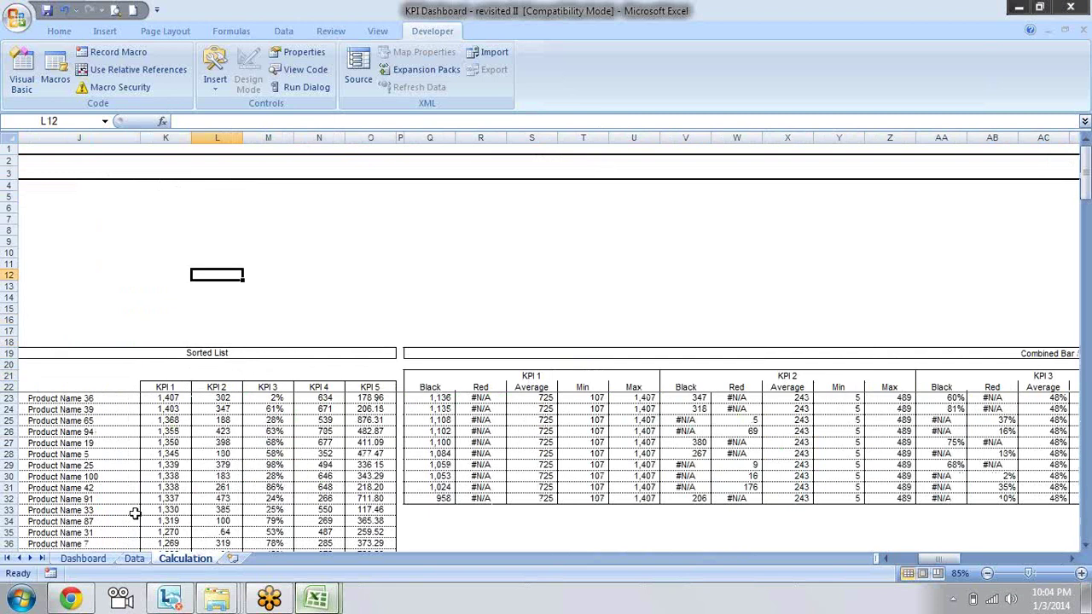
pyautogui.click(92, 560)
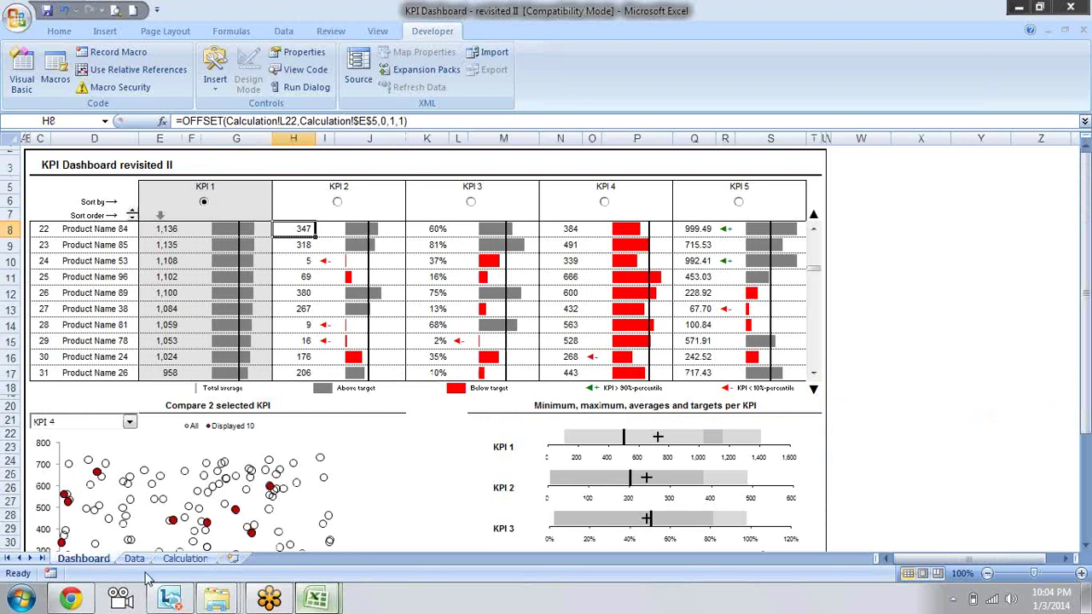
pyautogui.click(196, 559)
# Select the KPI 2 sorted-list cells, then move to cell E23's Sort KPI OFFSET formula.
pyautogui.press('Down')
pyautogui.press('Down')
pyautogui.press('Down')
pyautogui.press('Down')
pyautogui.press('Down')
pyautogui.press('Down')
pyautogui.press('Down')
pyautogui.press('Down')
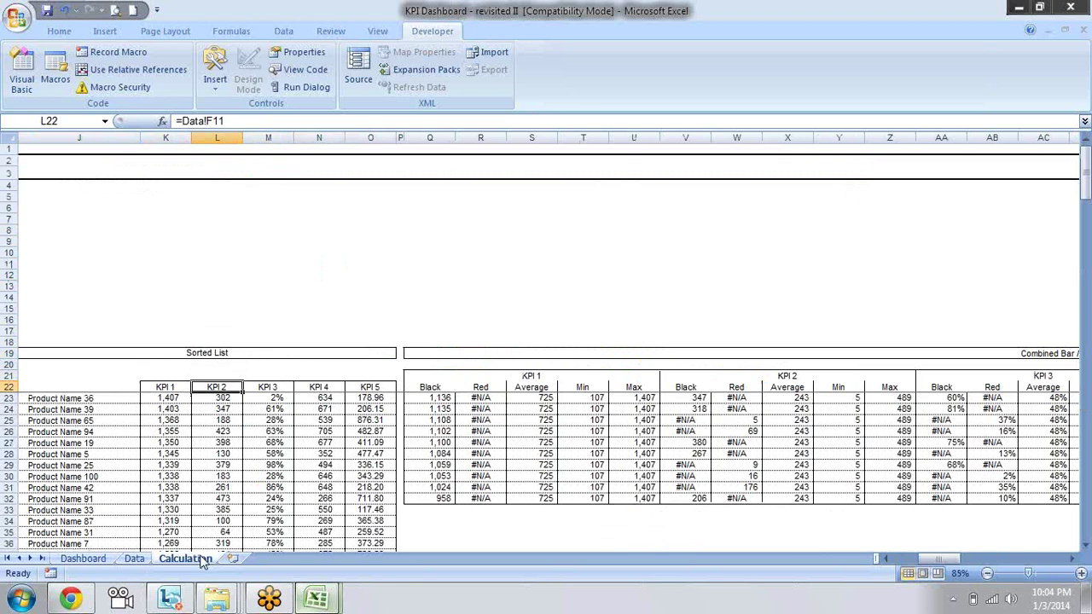
pyautogui.hotkey('shift', 'Down')
pyautogui.hotkey('shift', 'Down')
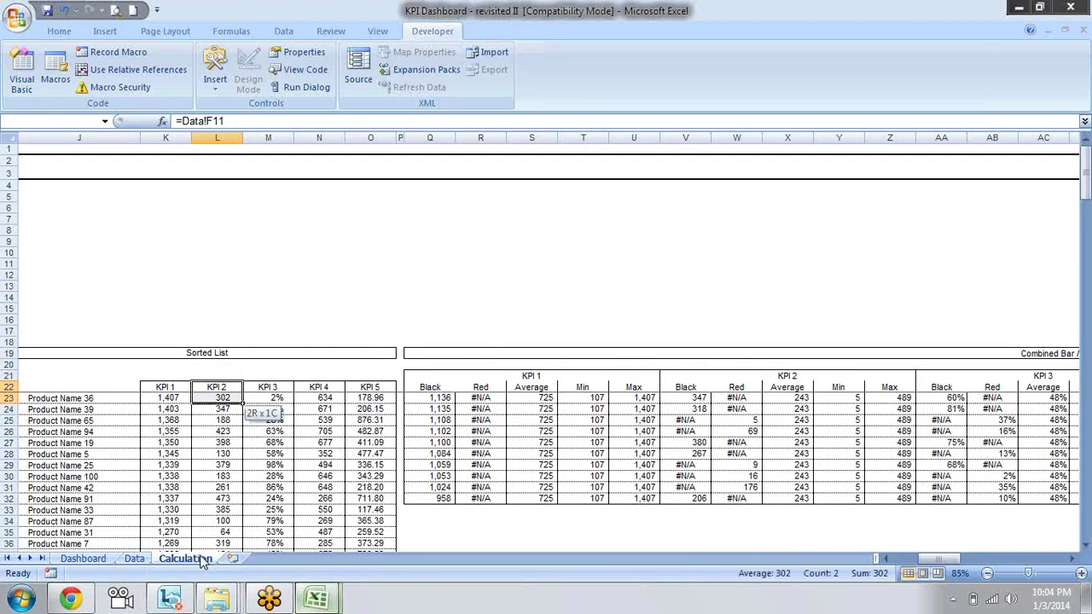
pyautogui.hotkey('shift', 'Down')
pyautogui.hotkey('shift', 'Down')
pyautogui.hotkey('shift', 'Down')
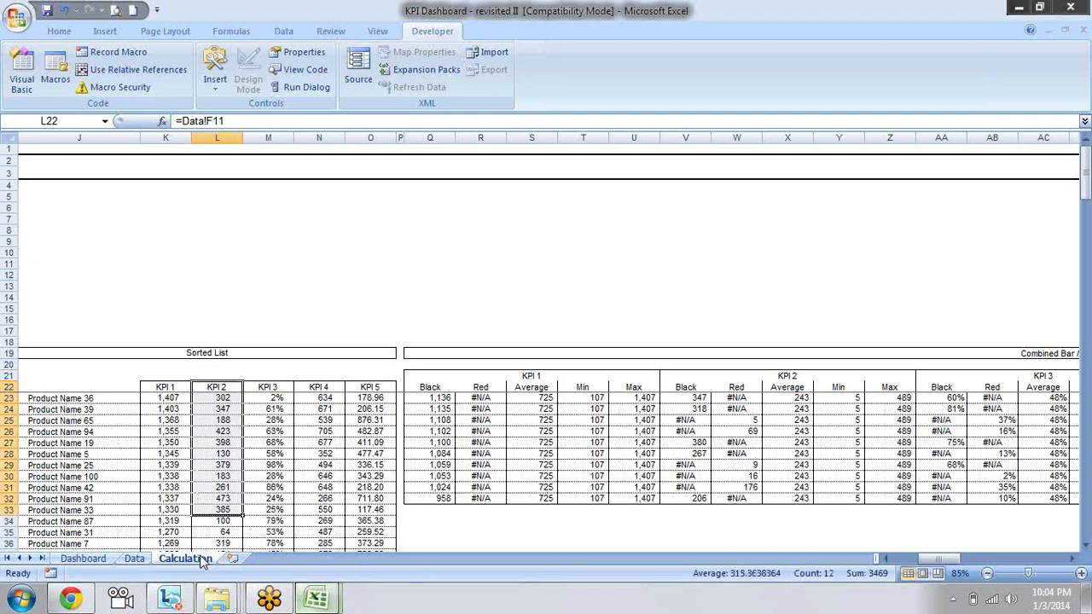
pyautogui.press('Home')
pyautogui.press('Right')
pyautogui.press('Right')
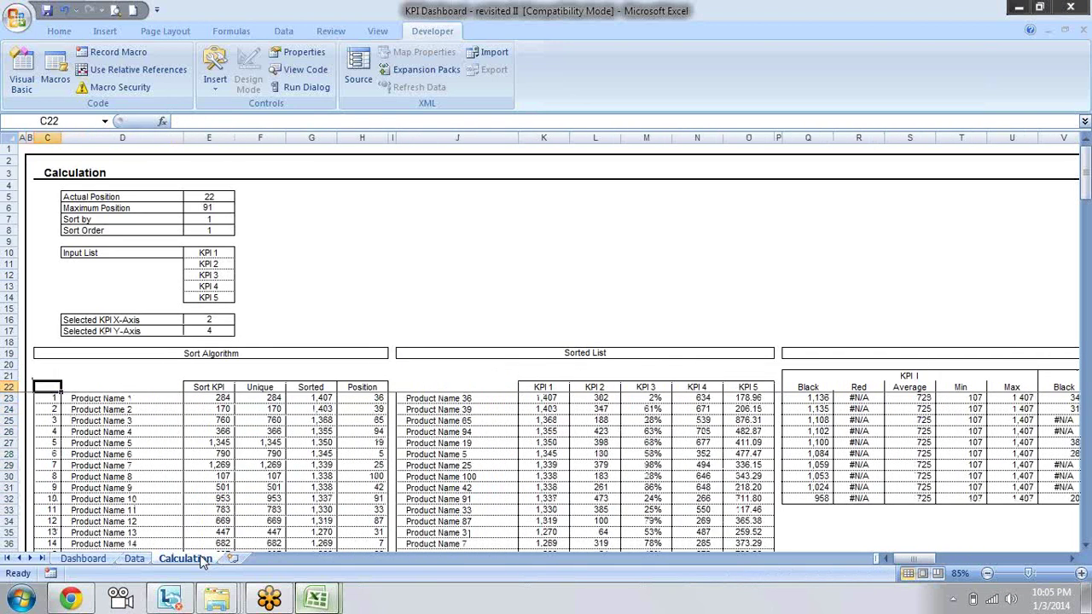
pyautogui.press('Right')
pyautogui.press('Right')
pyautogui.press('Right')
pyautogui.press('Down')
pyautogui.press('Left')
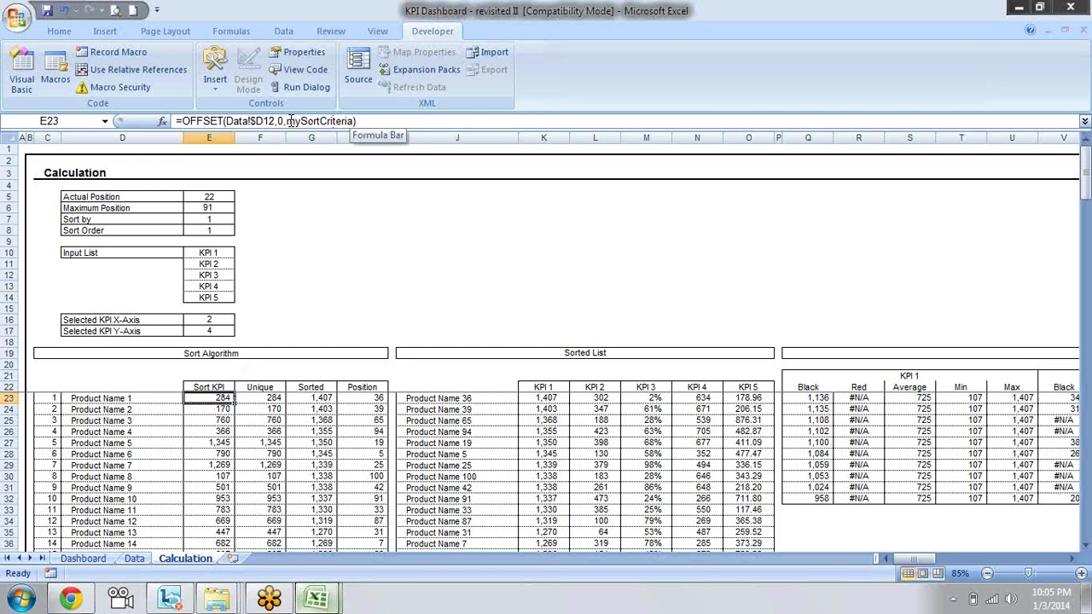
# Highlight mySortCriteria in the formula, then open and cancel a New Name dialog.
pyautogui.moveTo(288, 121); pyautogui.dragTo(342, 122)
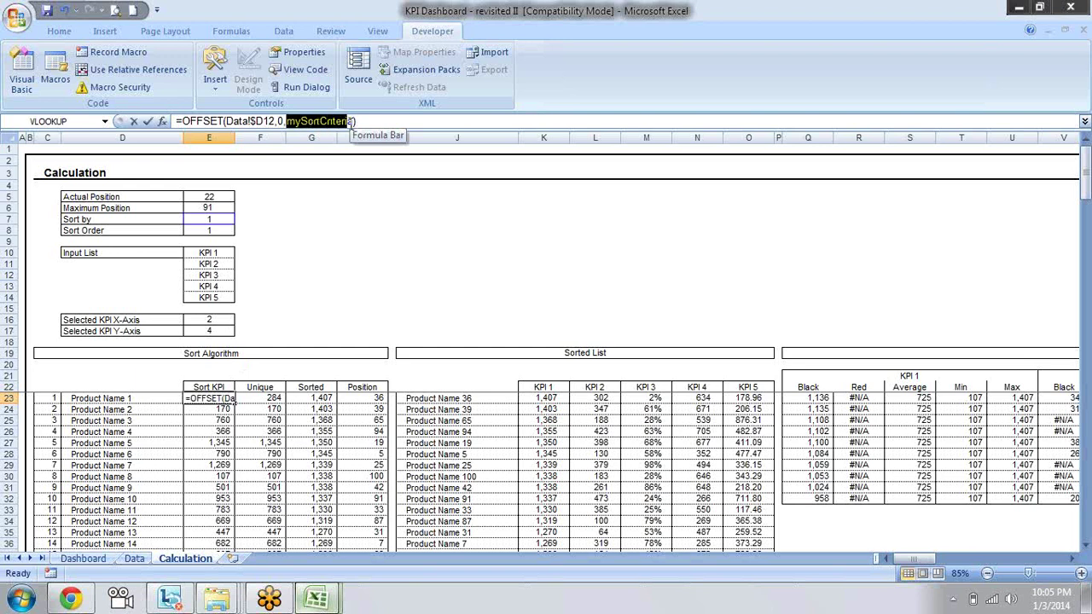
pyautogui.click(149, 121)
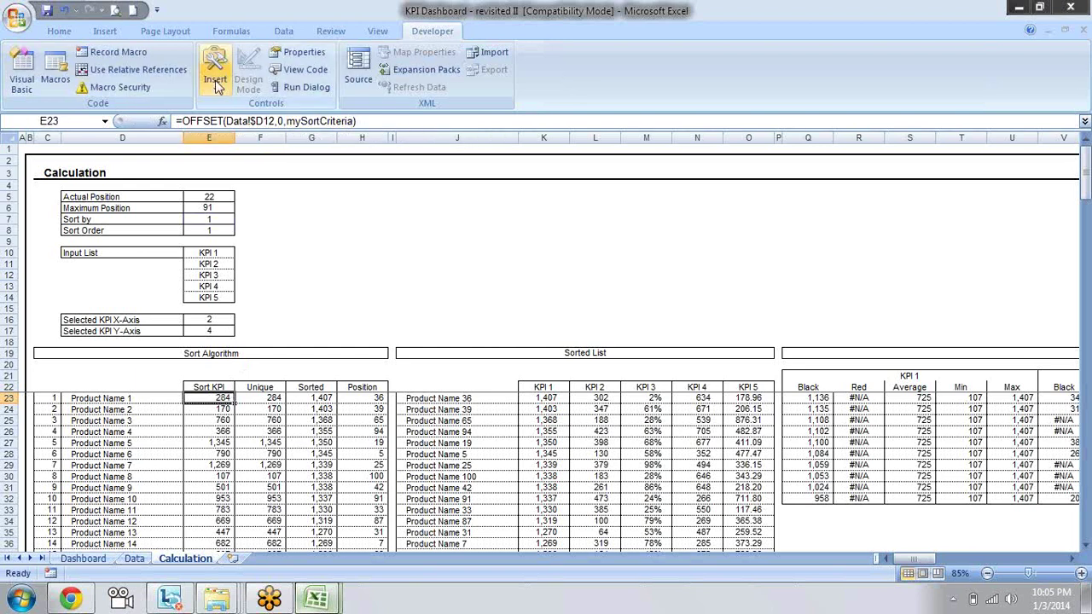
pyautogui.click(60, 31)
pyautogui.click(234, 31)
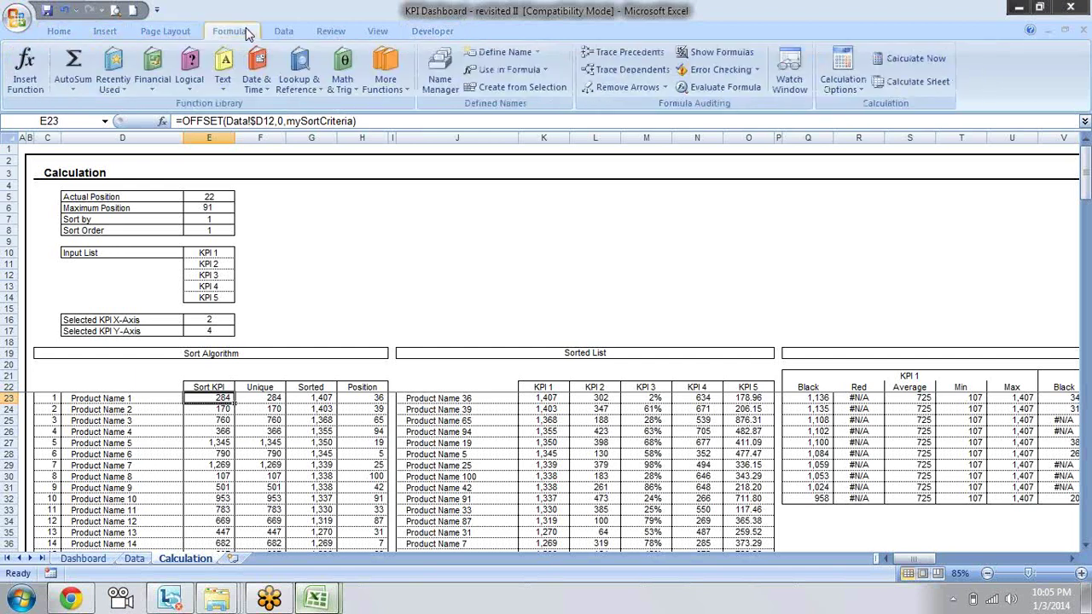
pyautogui.click(506, 53)
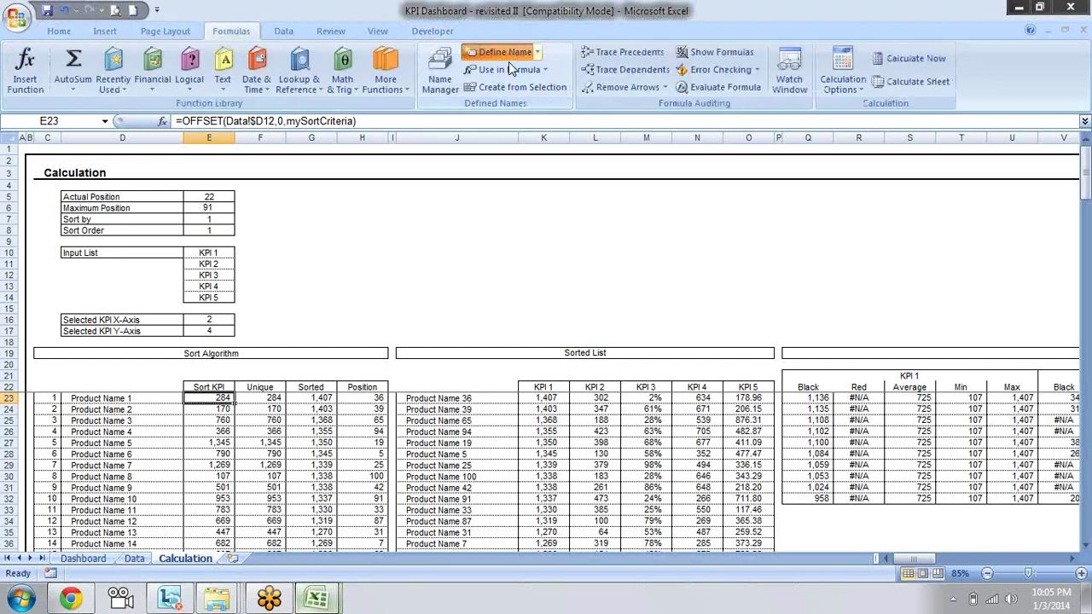
pyautogui.press('Escape')
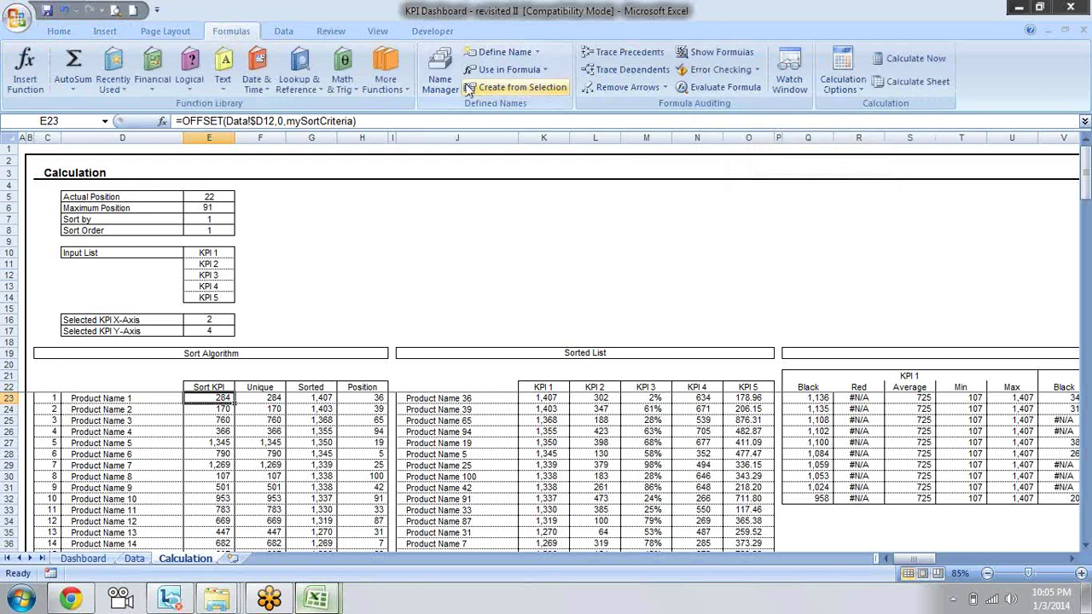
# Confirm in Name Manager that mySortCriteria refers to Calculation's Sort by cell E7.
pyautogui.click(459, 90)
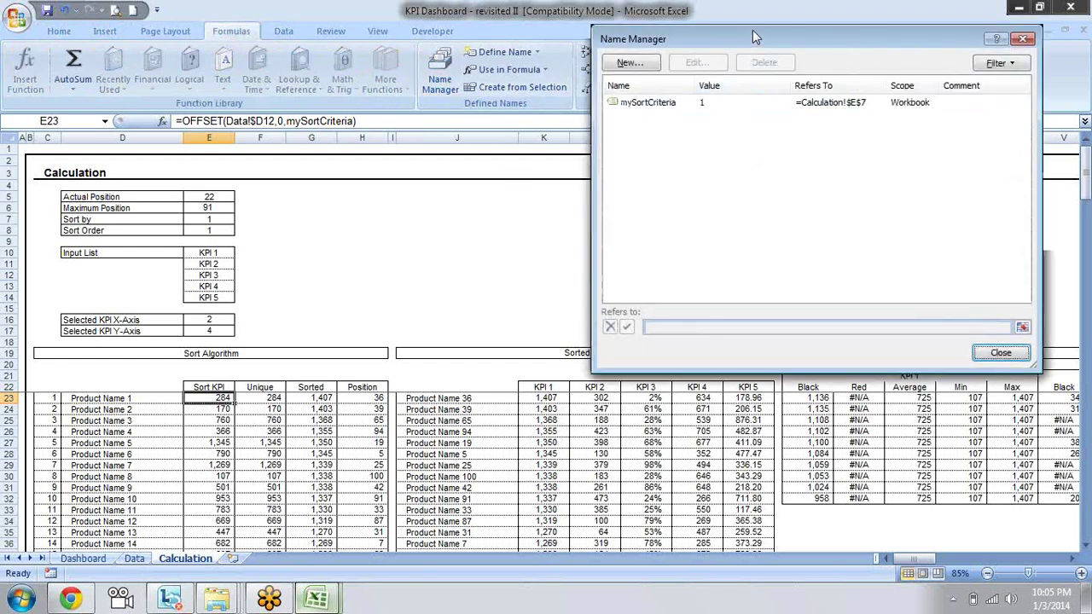
pyautogui.click(748, 160)
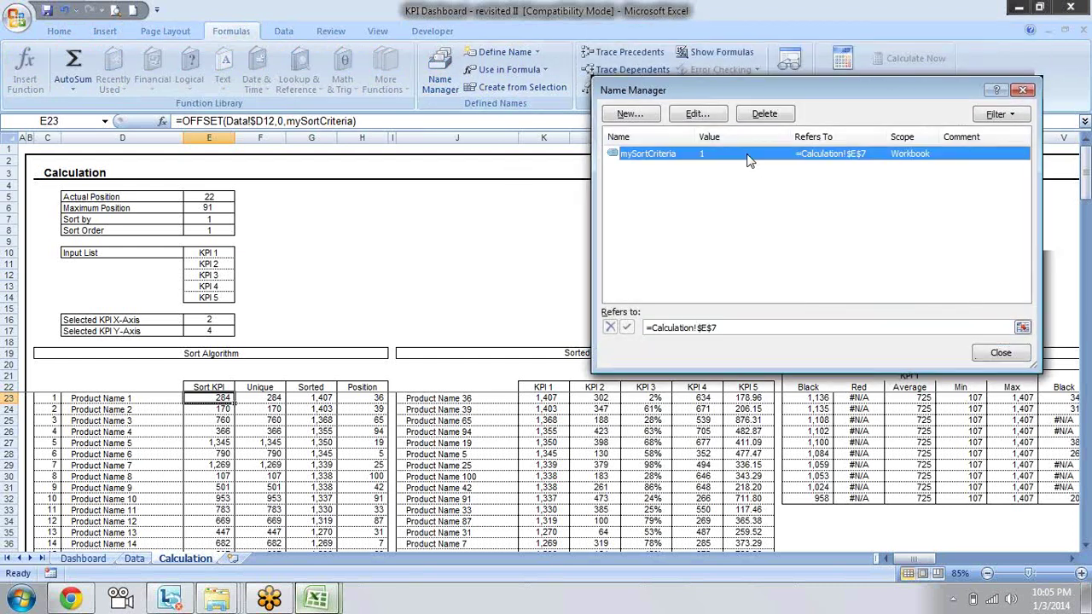
pyautogui.click(1001, 354)
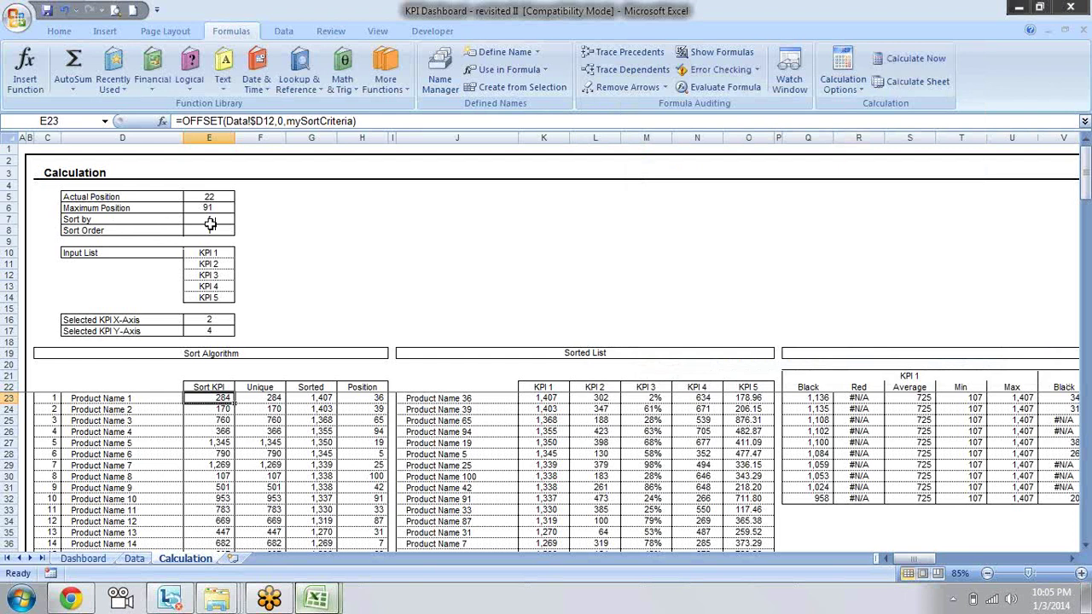
pyautogui.click(215, 221)
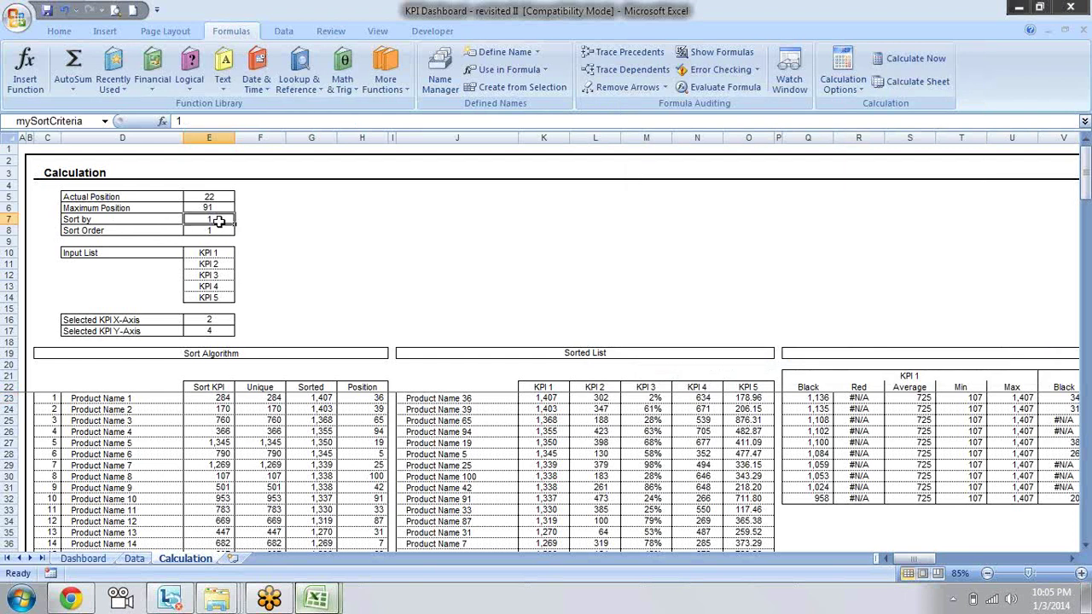
pyautogui.click(85, 558)
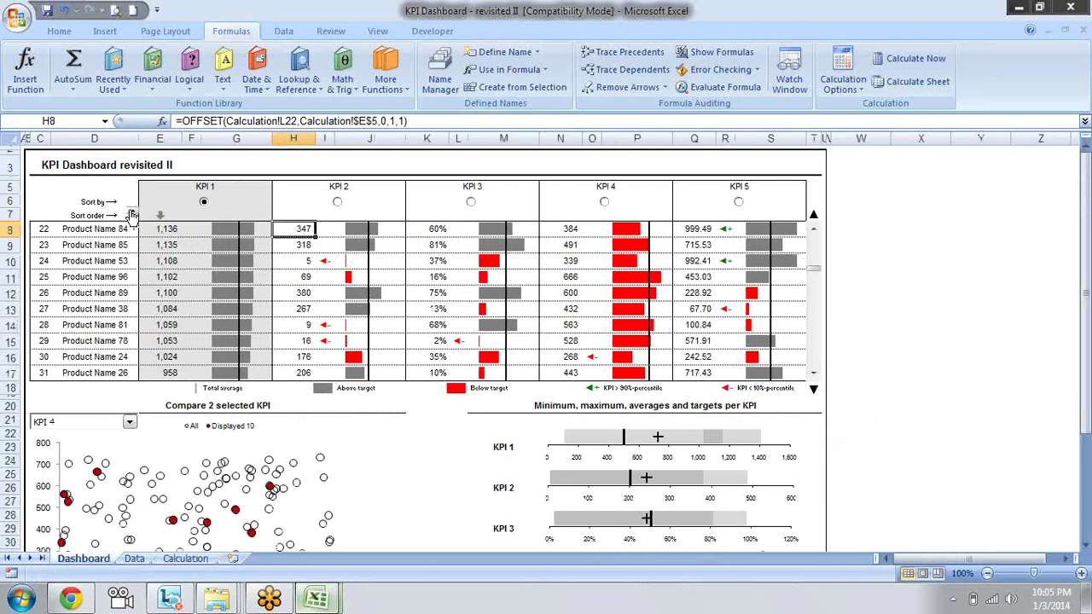
# Toggle the sort-order spinner to ascending and check Sort Order on the Calculation sheet.
pyautogui.click(132, 218)
pyautogui.click(132, 218)
pyautogui.click(132, 215)
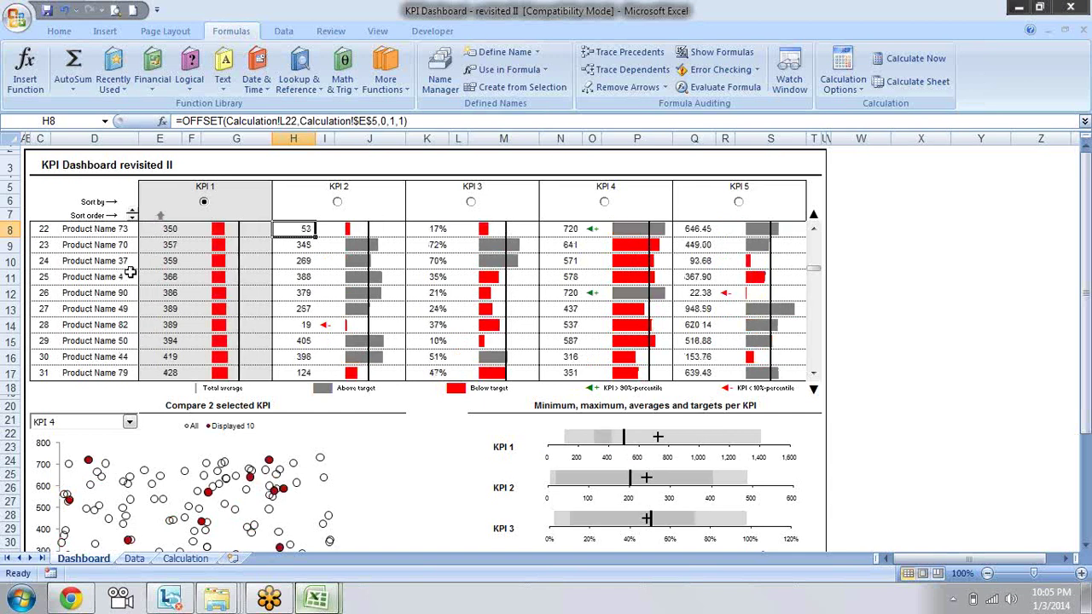
pyautogui.click(175, 561)
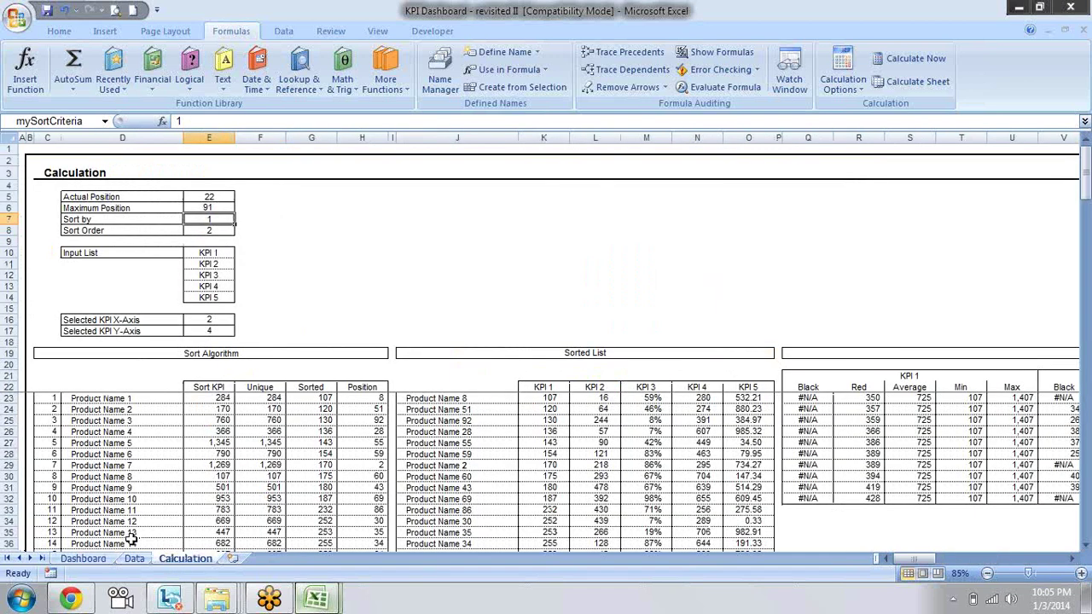
pyautogui.click(83, 559)
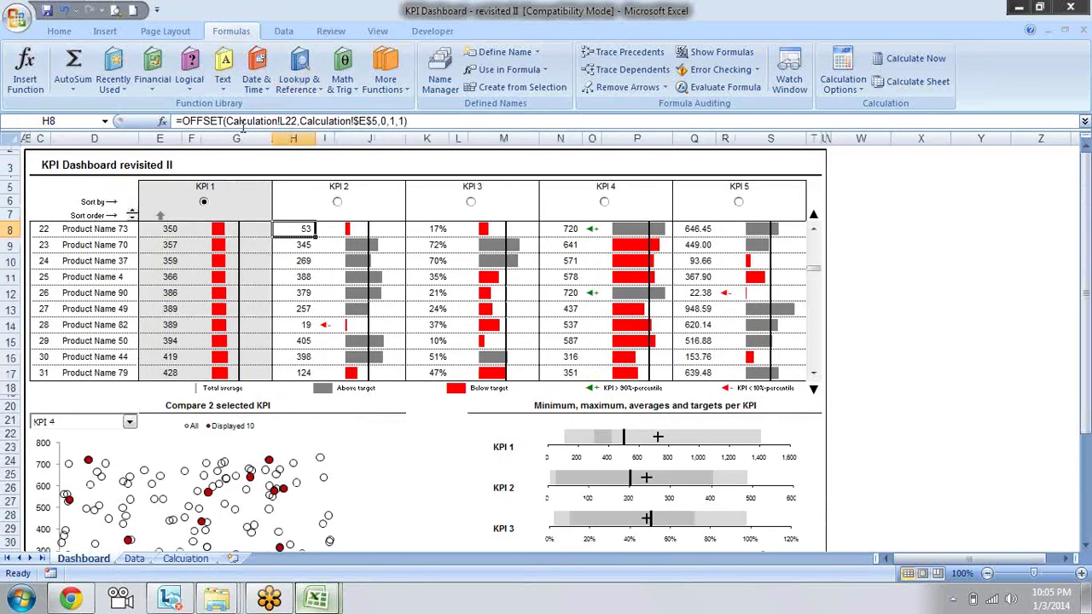
# Return the table to descending order and confirm Sort Order reads 1 on Calculation.
pyautogui.click(132, 226)
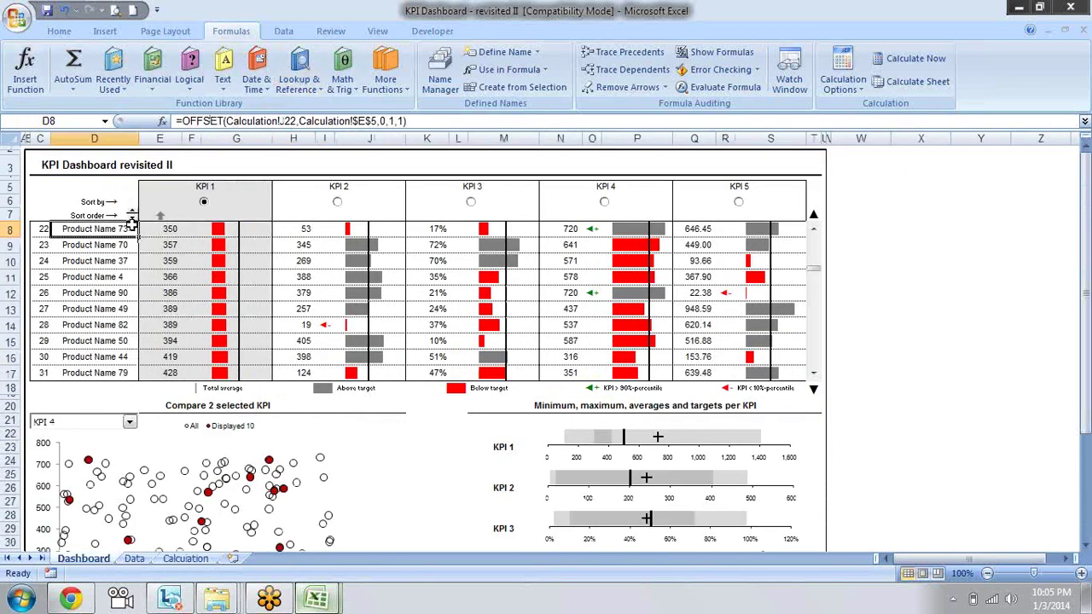
pyautogui.click(132, 219)
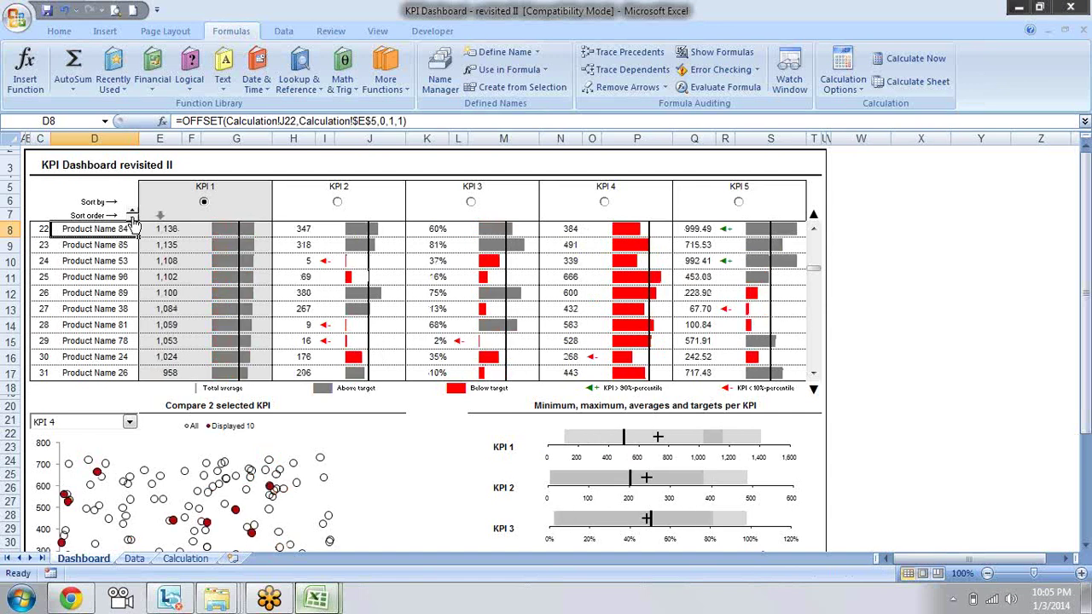
pyautogui.click(189, 559)
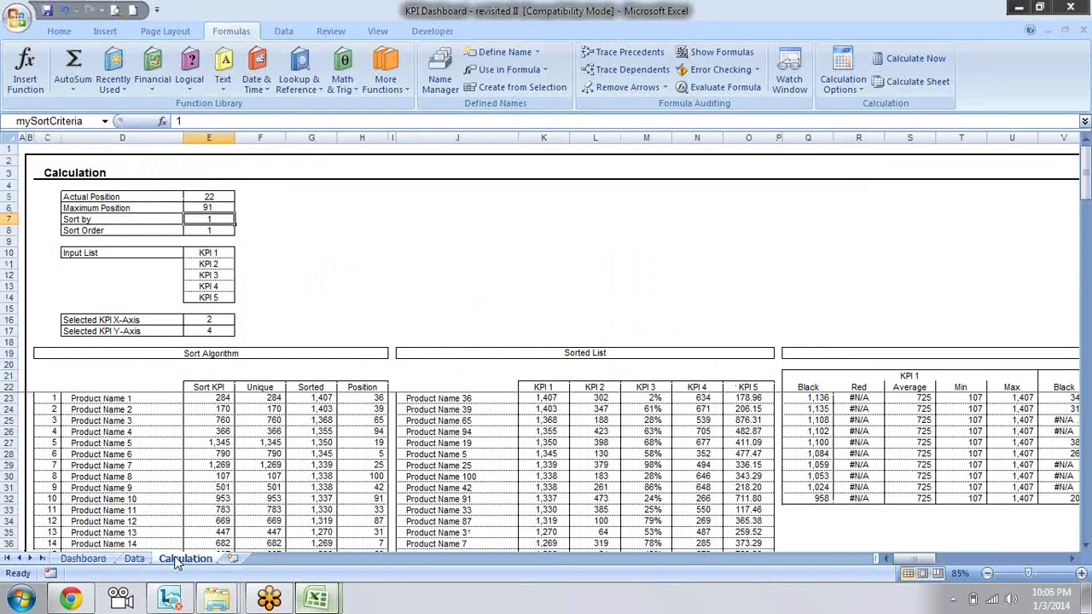
pyautogui.click(100, 561)
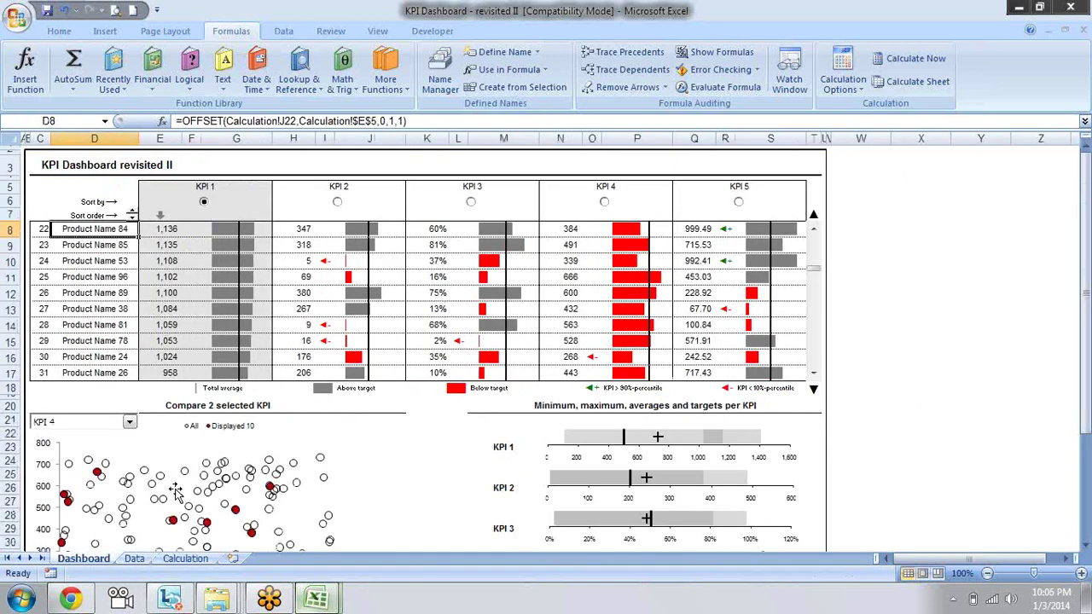
pyautogui.click(190, 559)
pyautogui.keyDown('ctrl'); pyautogui.scroll(-1, 192, 559); pyautogui.keyUp('ctrl')
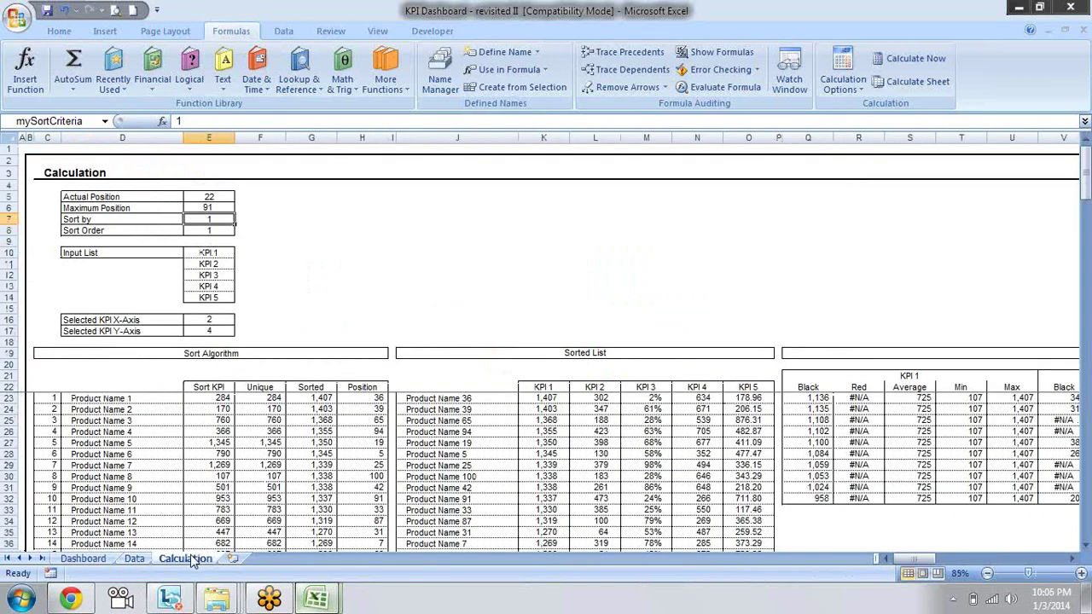
pyautogui.click(94, 559)
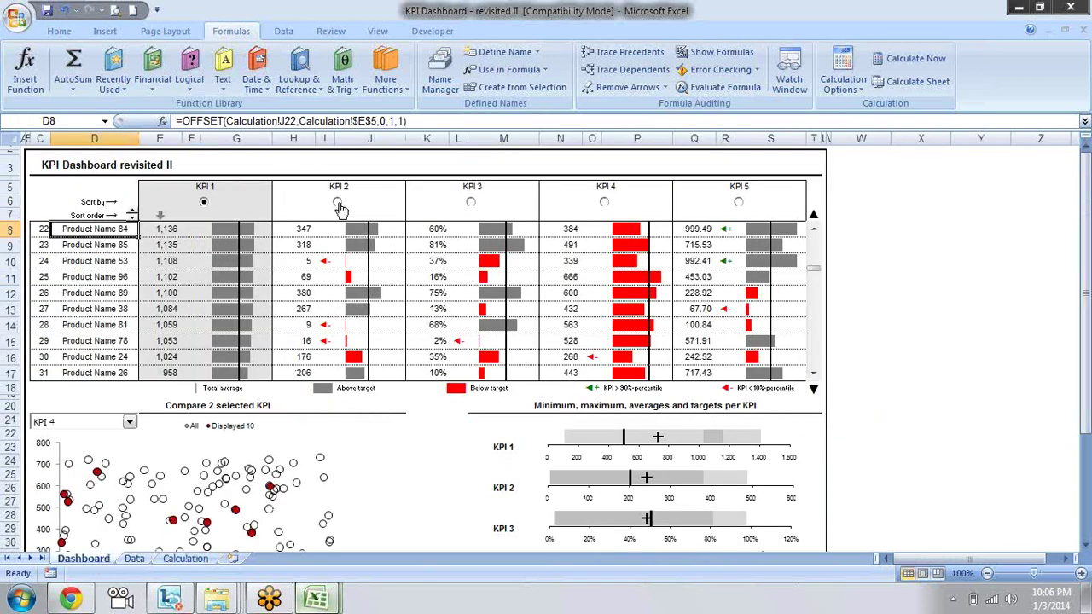
# Sort by KPI 2, then inspect linked cells H6, E6 and K6 and K6's ;;; format.
pyautogui.click(338, 204)
pyautogui.click(293, 201)
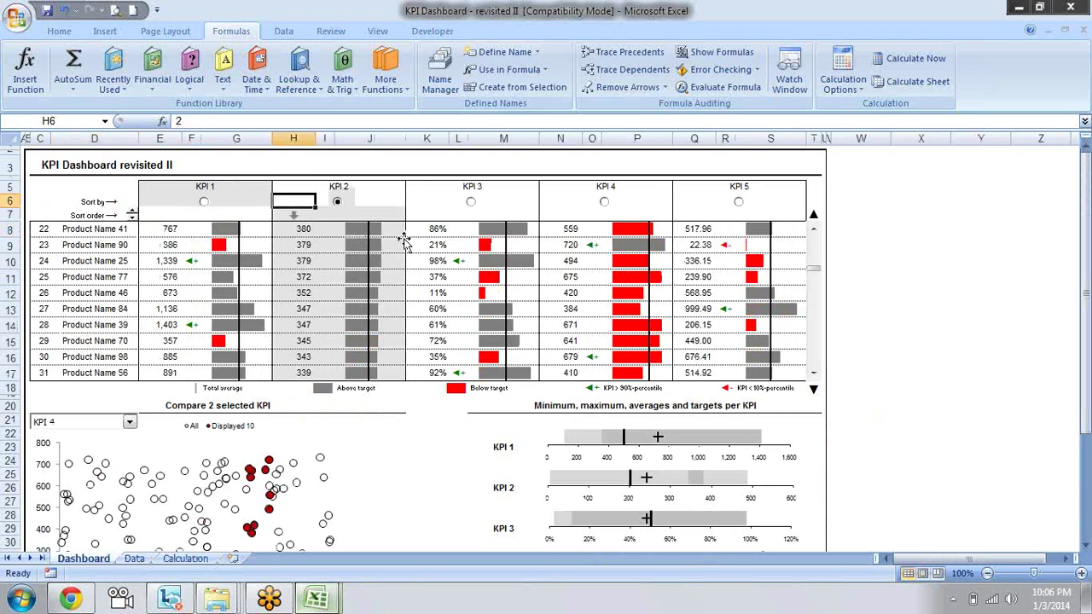
pyautogui.click(144, 205)
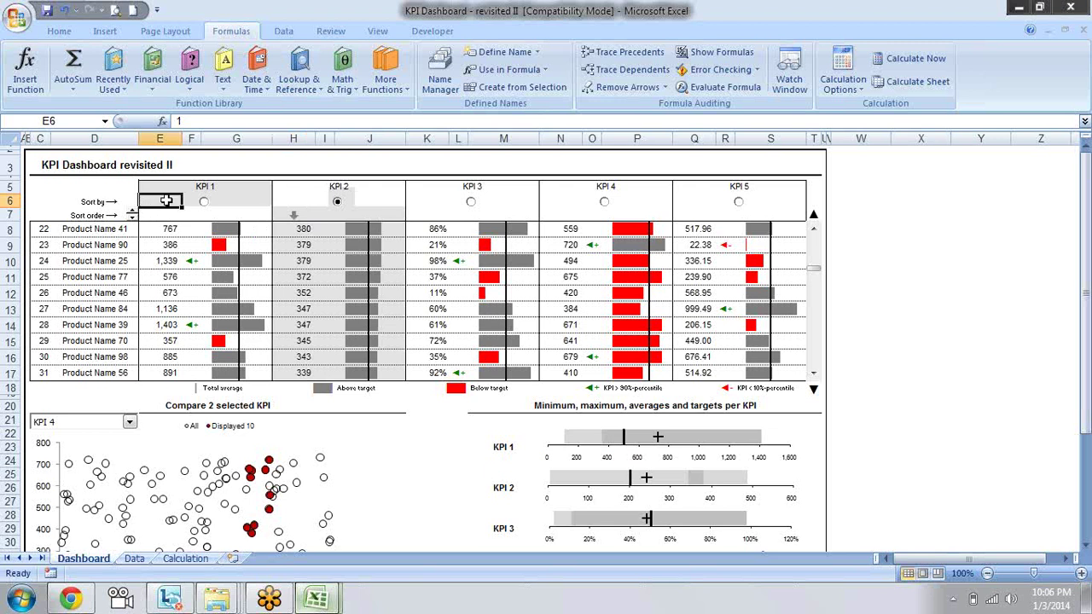
pyautogui.click(287, 200)
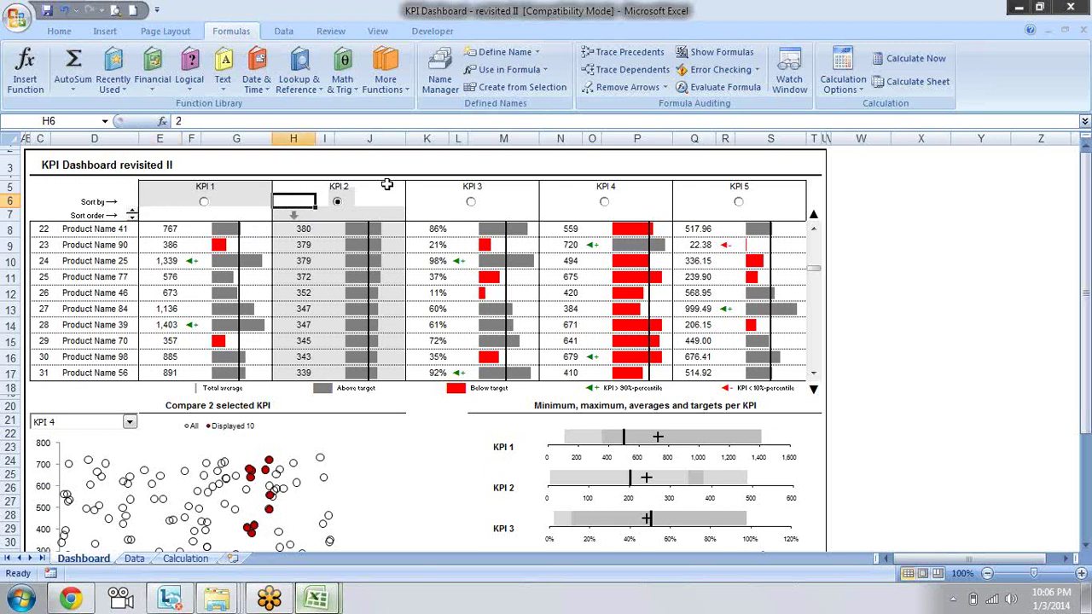
pyautogui.click(414, 202)
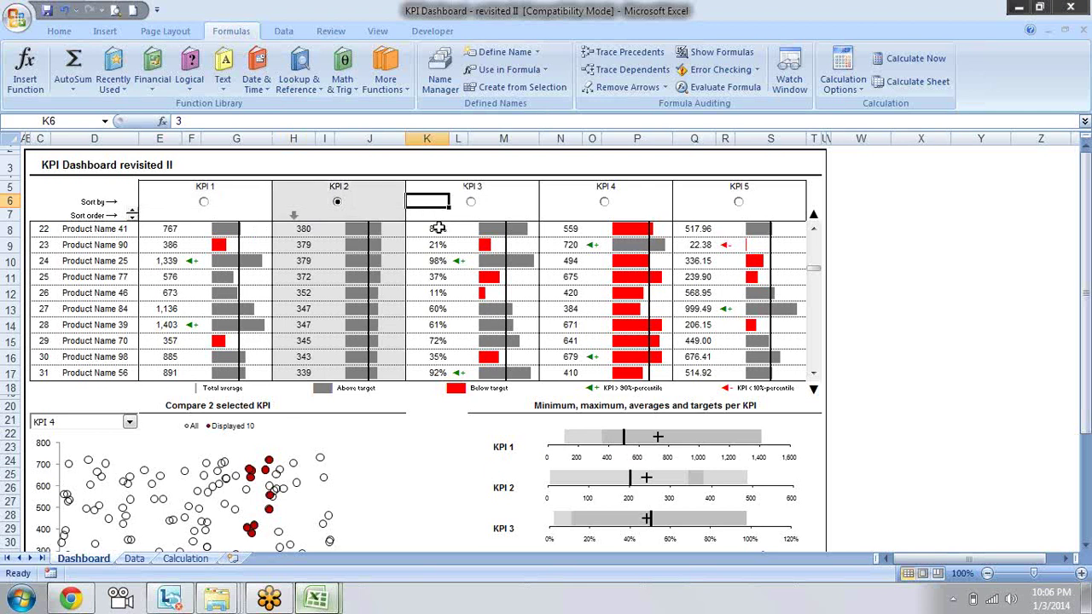
pyautogui.hotkey('ctrl', '1')
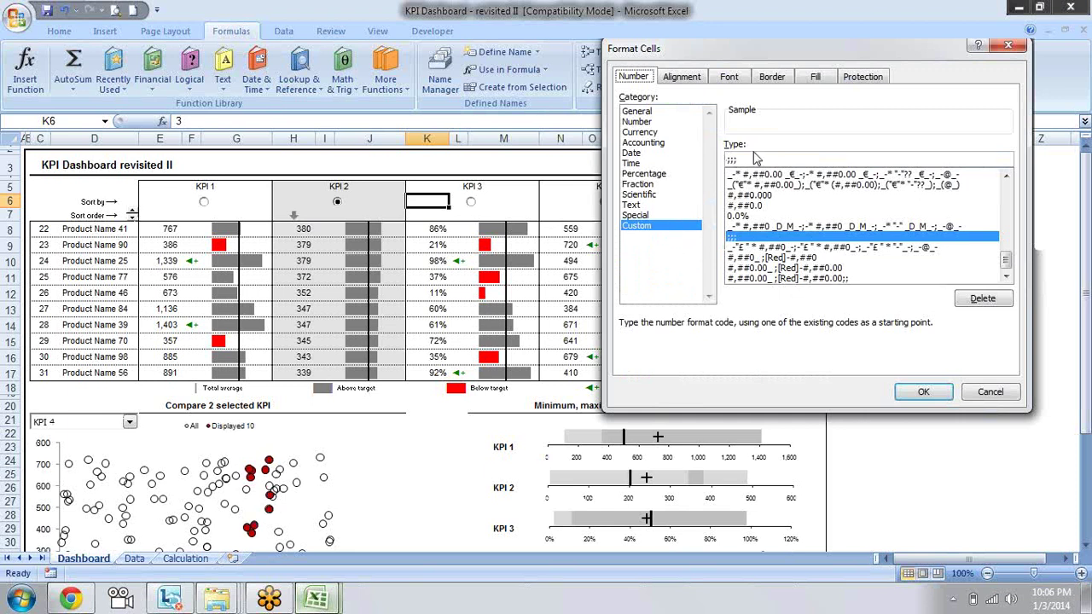
pyautogui.click(942, 398)
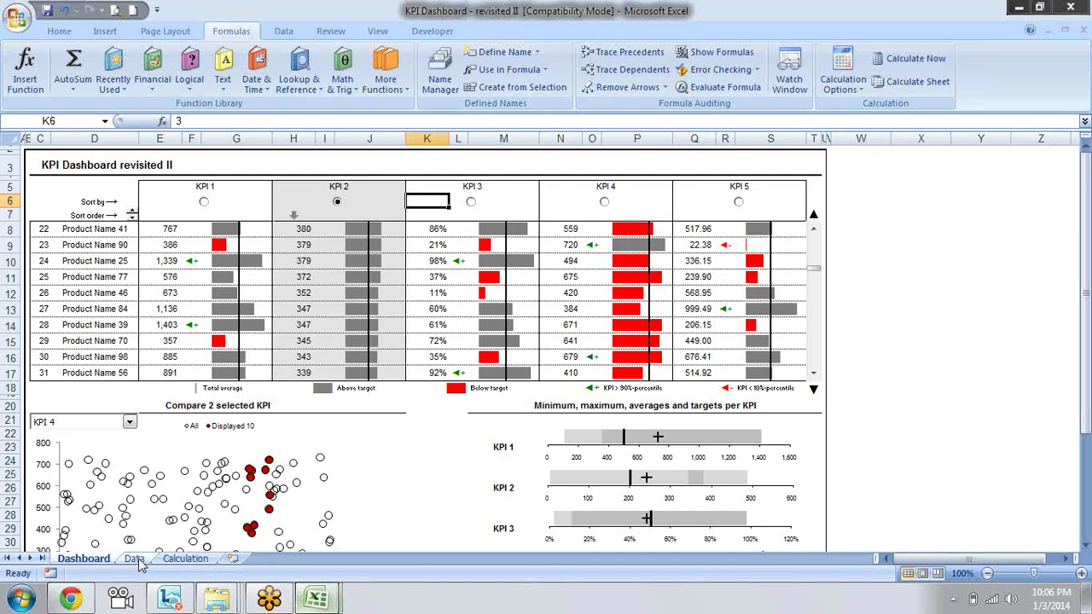
# Flip the KPI 2 sort ascending and back, watching Sort Order cell E8 on Calculation.
pyautogui.click(185, 559)
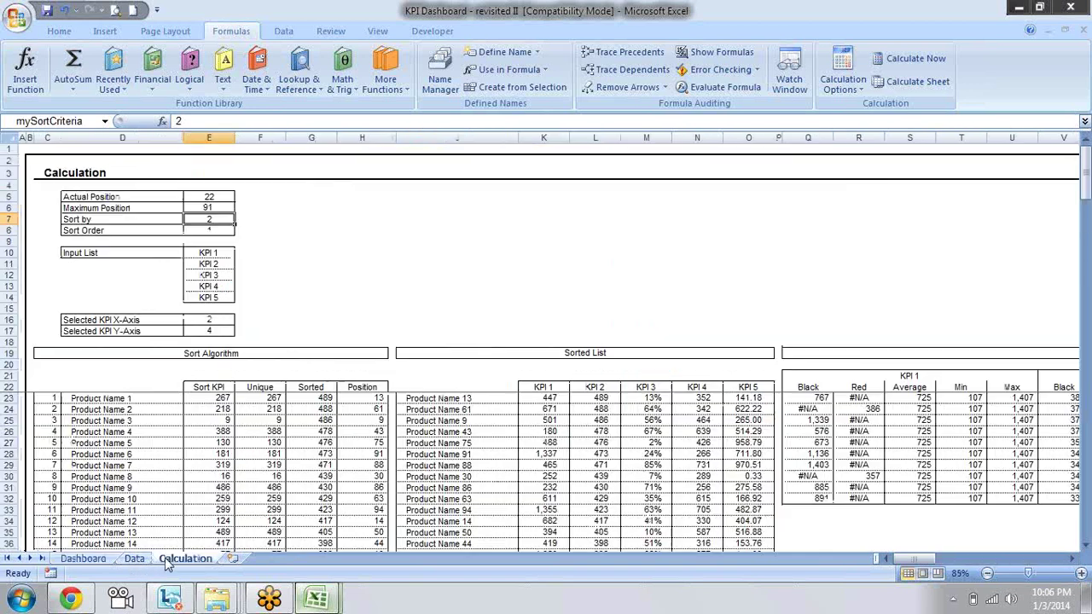
pyautogui.click(220, 231)
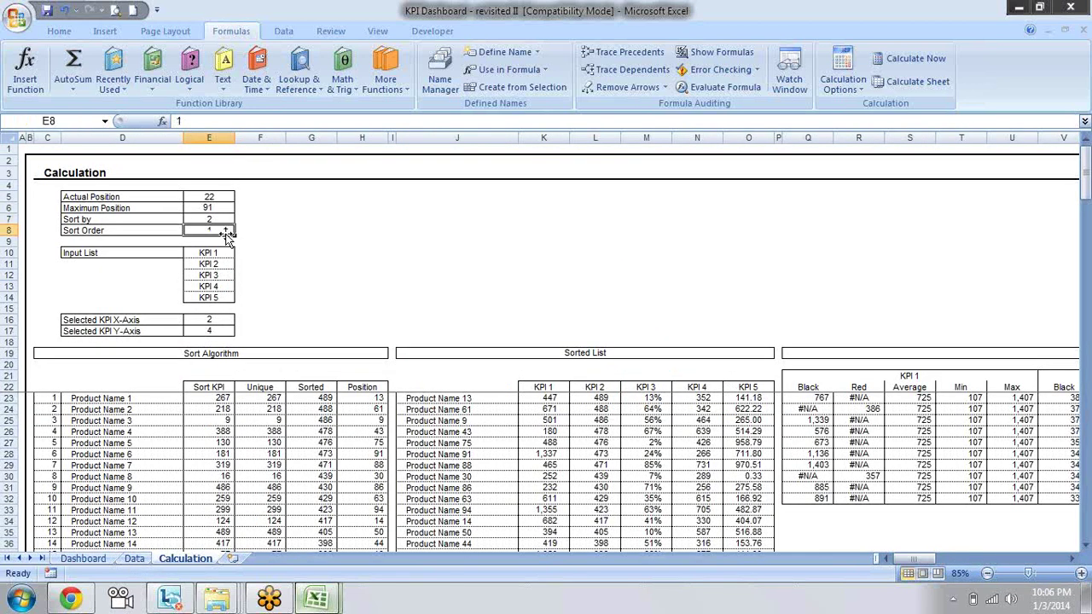
pyautogui.click(83, 558)
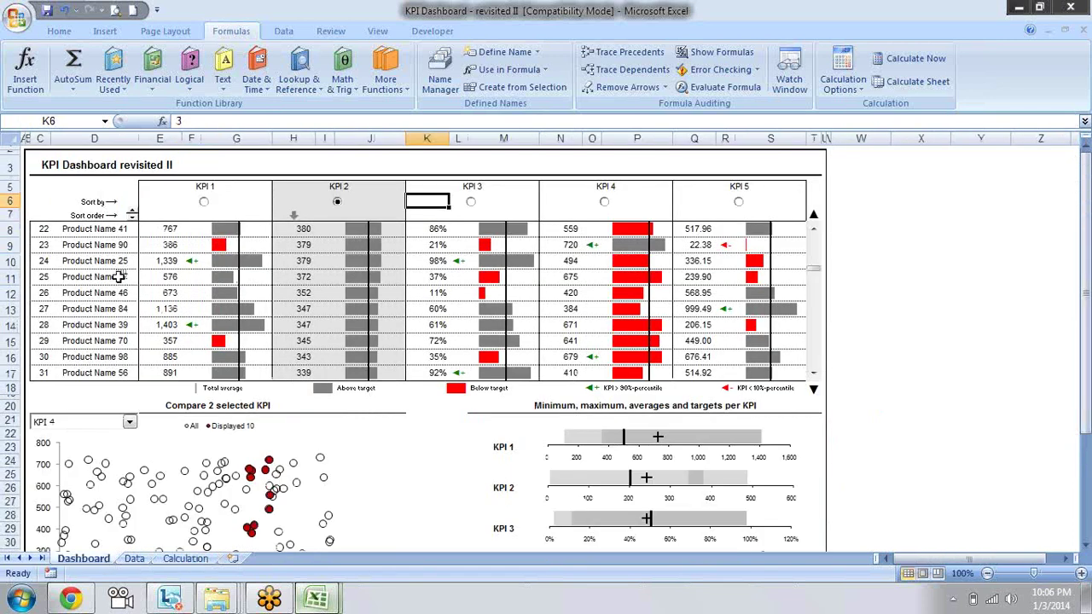
pyautogui.click(132, 211)
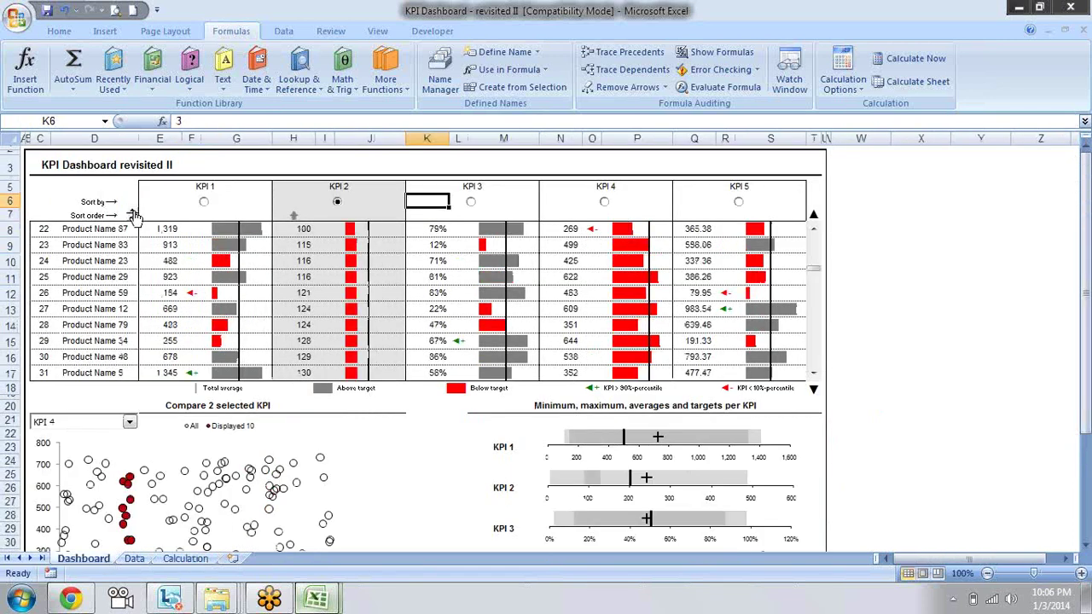
pyautogui.click(180, 560)
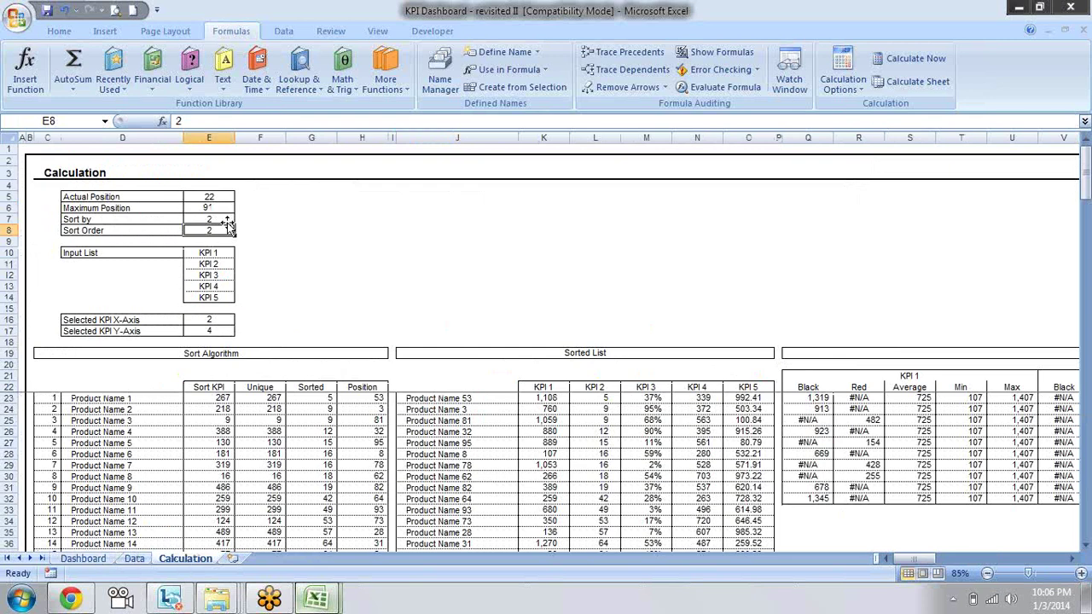
pyautogui.click(102, 561)
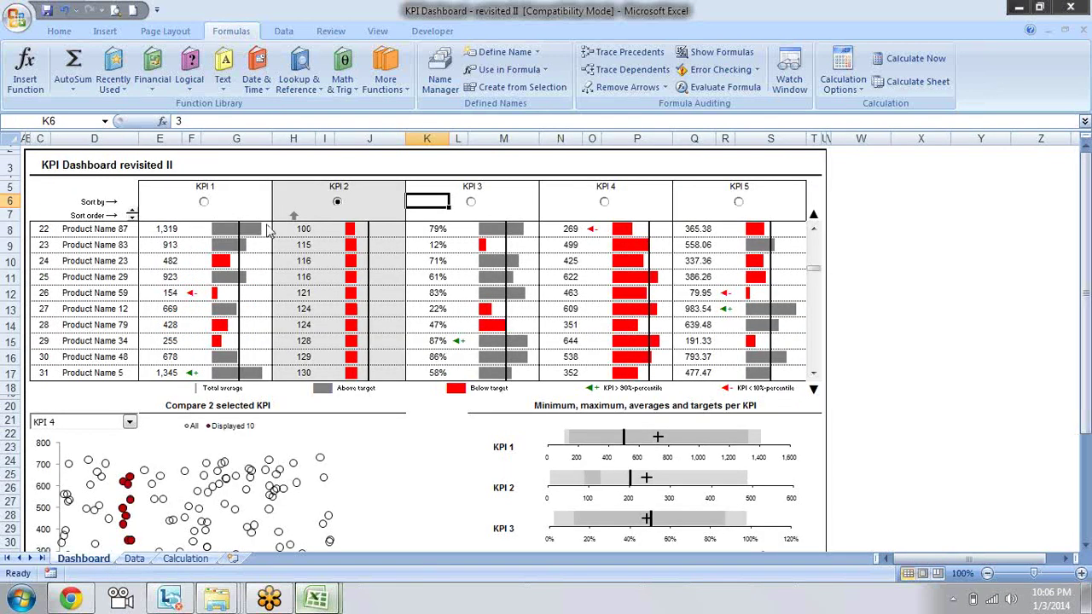
pyautogui.click(133, 216)
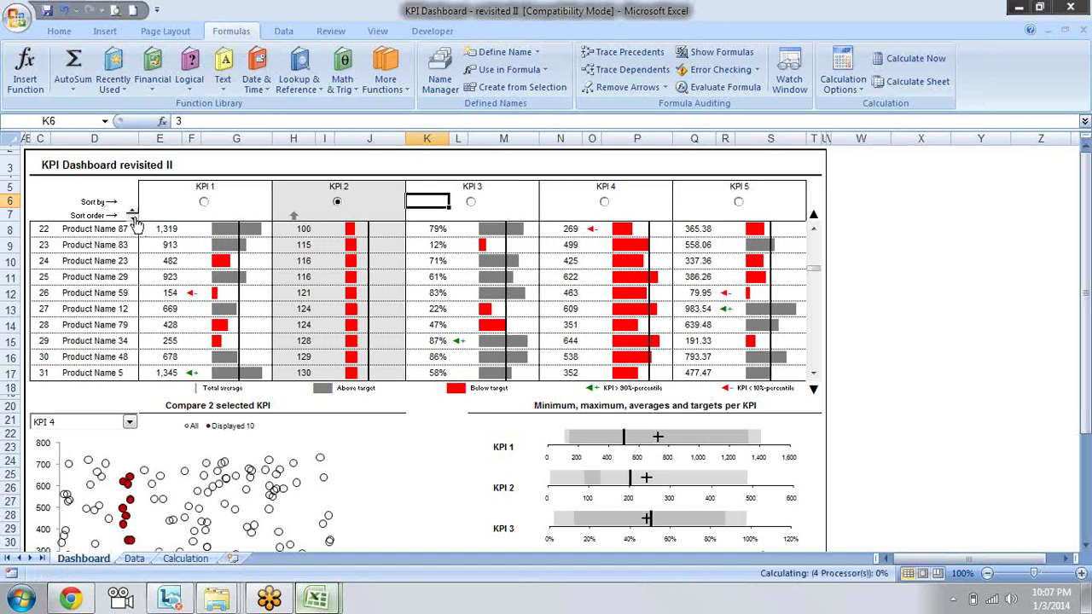
pyautogui.click(200, 559)
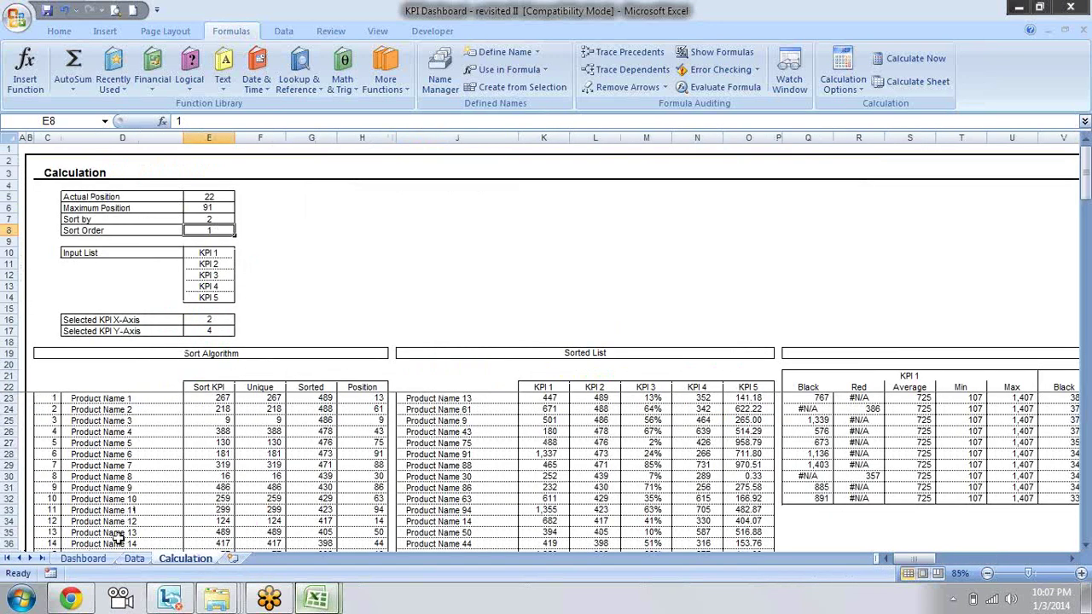
pyautogui.click(83, 559)
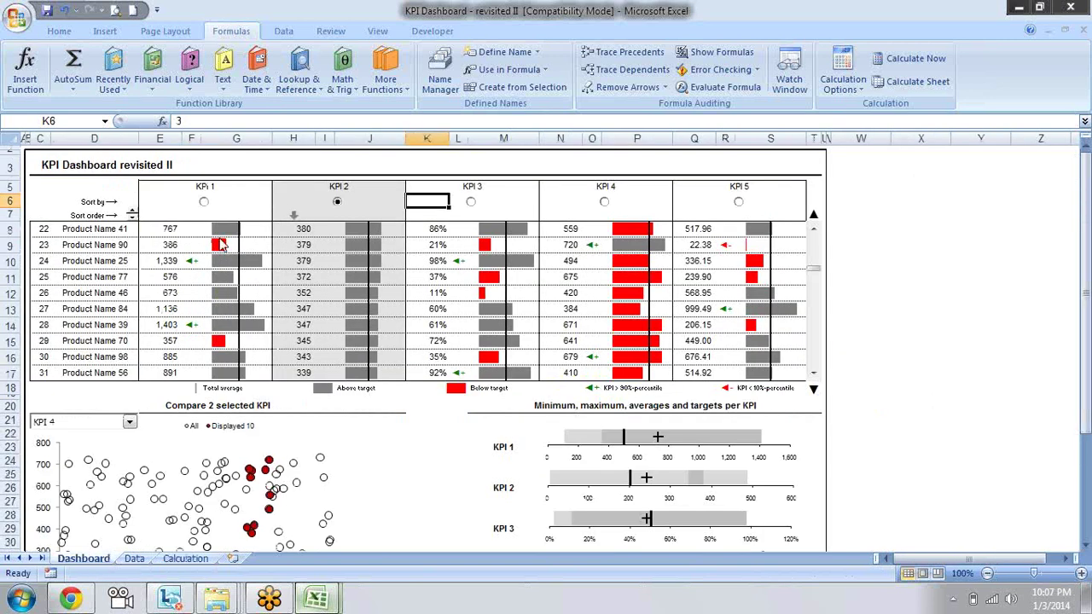
# Verify the sort-order spinner links to Calculation!$E$8 with range 1–2, then cancel.
pyautogui.rightClick(132, 210)
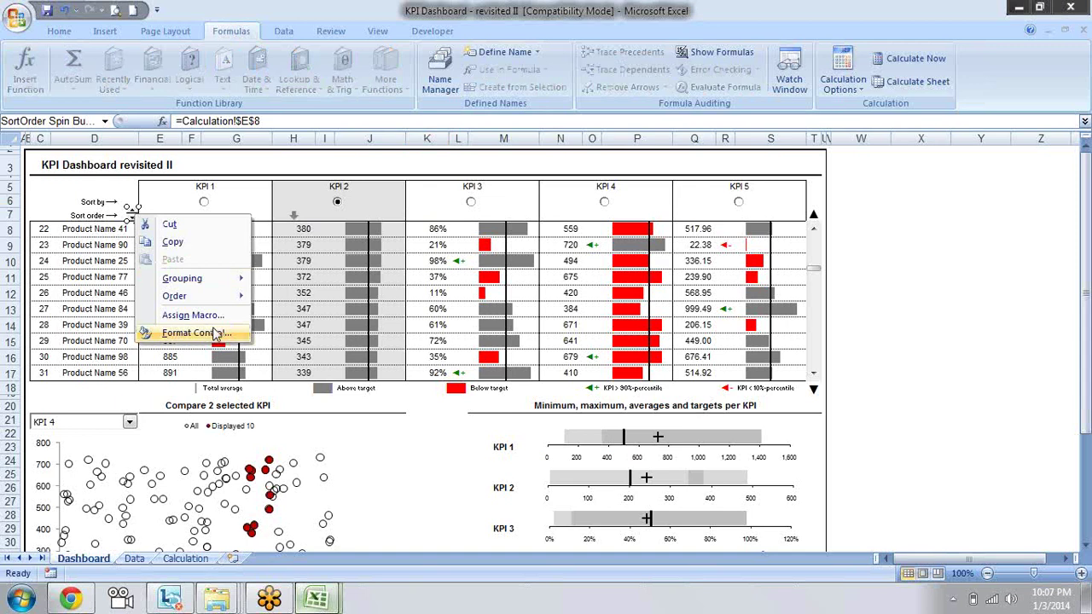
pyautogui.click(209, 333)
pyautogui.moveTo(183, 59); pyautogui.dragTo(459, 123)
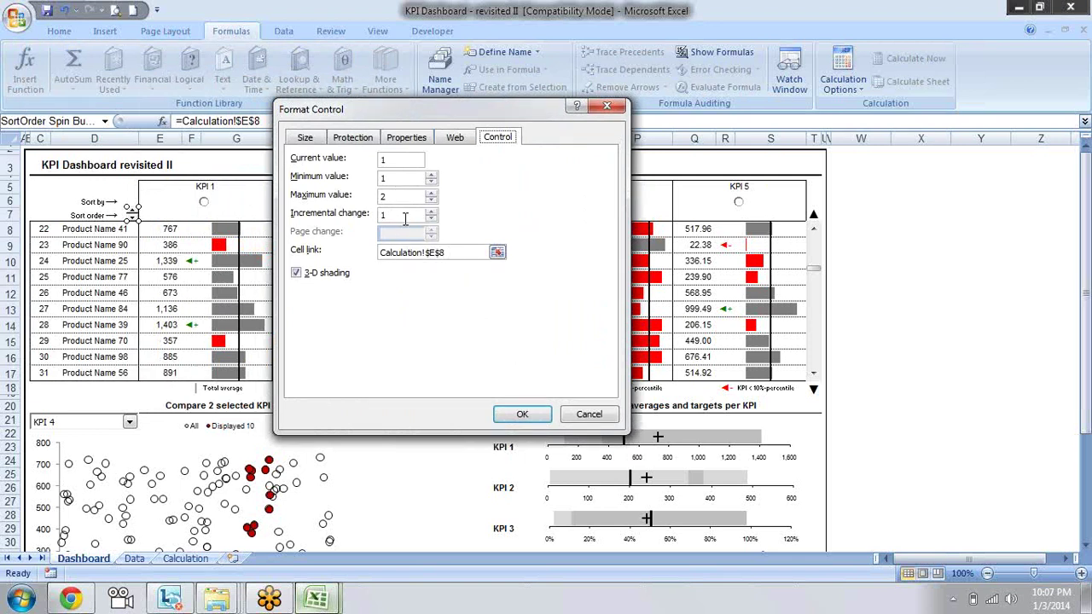
pyautogui.click(468, 252)
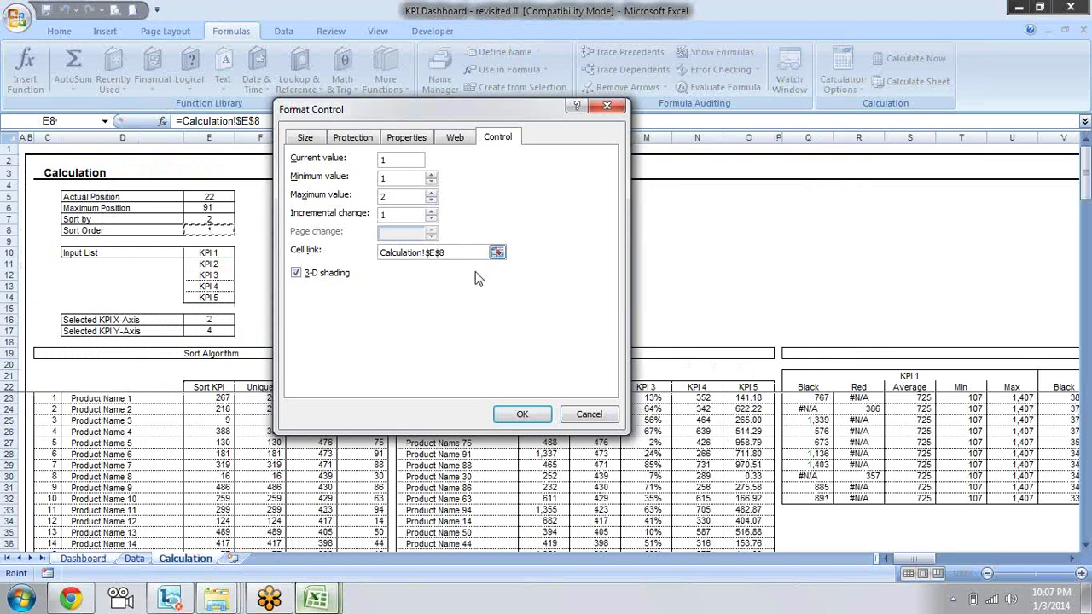
pyautogui.click(588, 416)
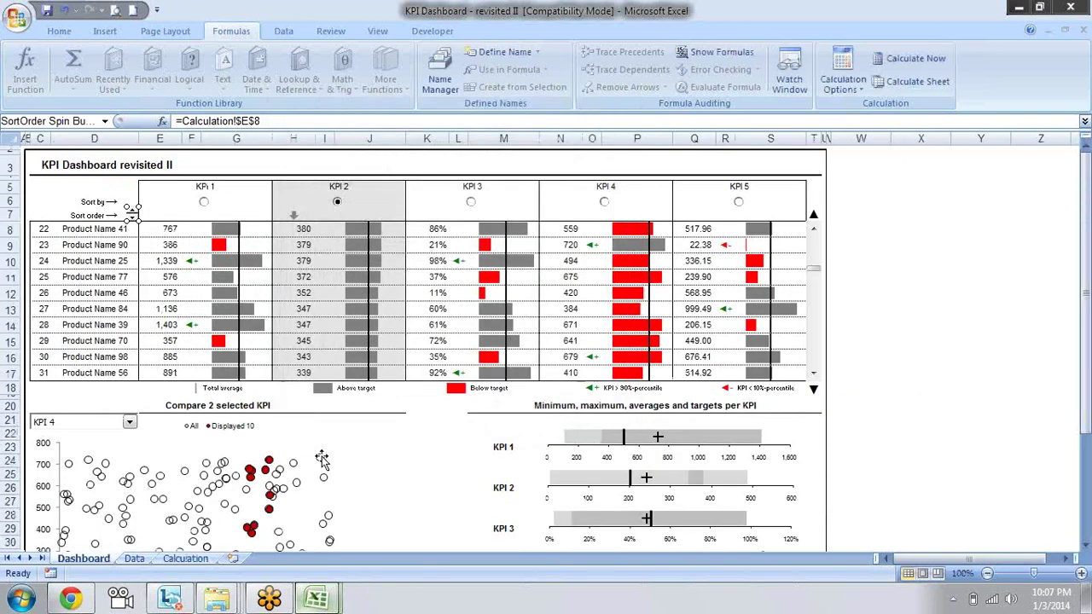
pyautogui.click(231, 316)
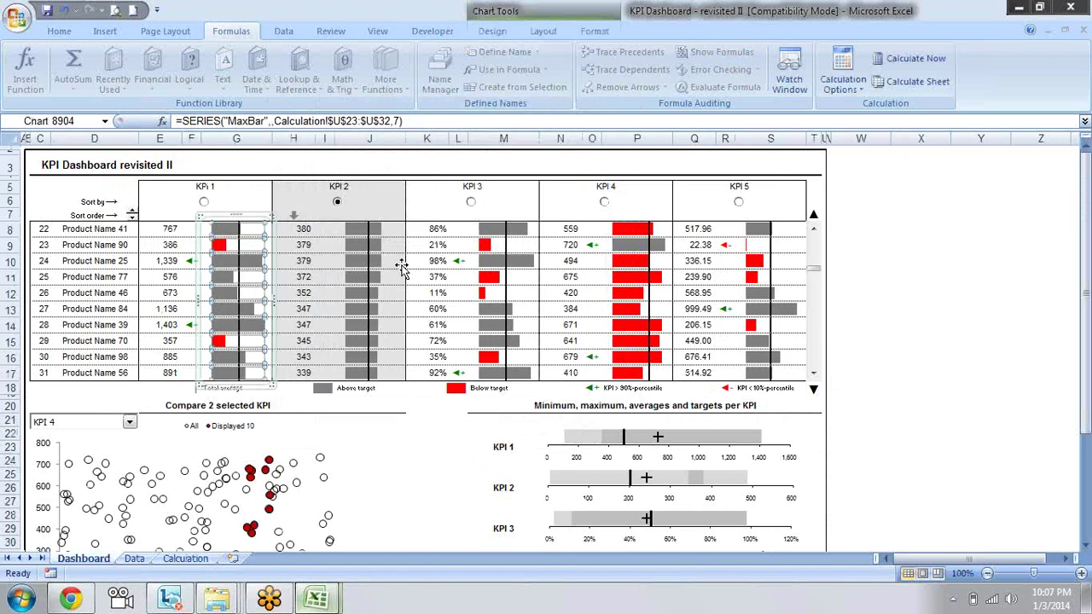
pyautogui.click(353, 272)
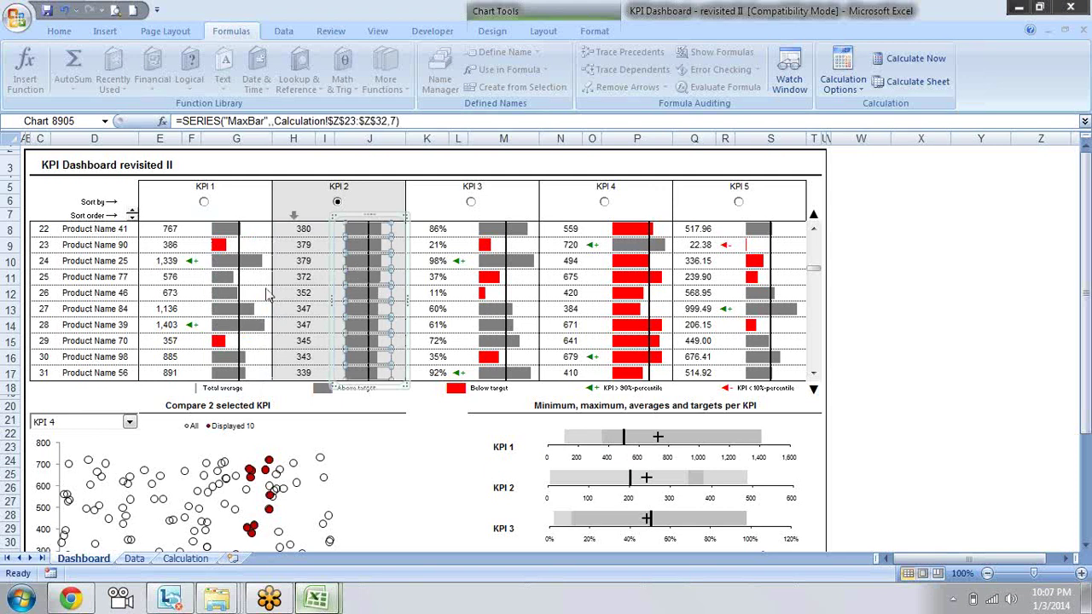
pyautogui.click(238, 274)
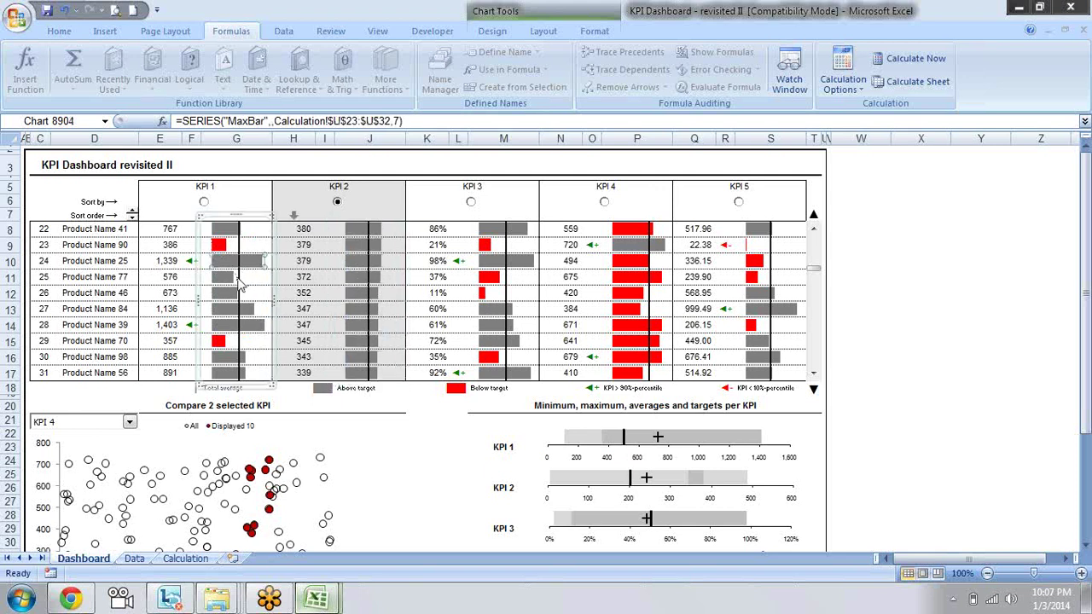
pyautogui.click(241, 276)
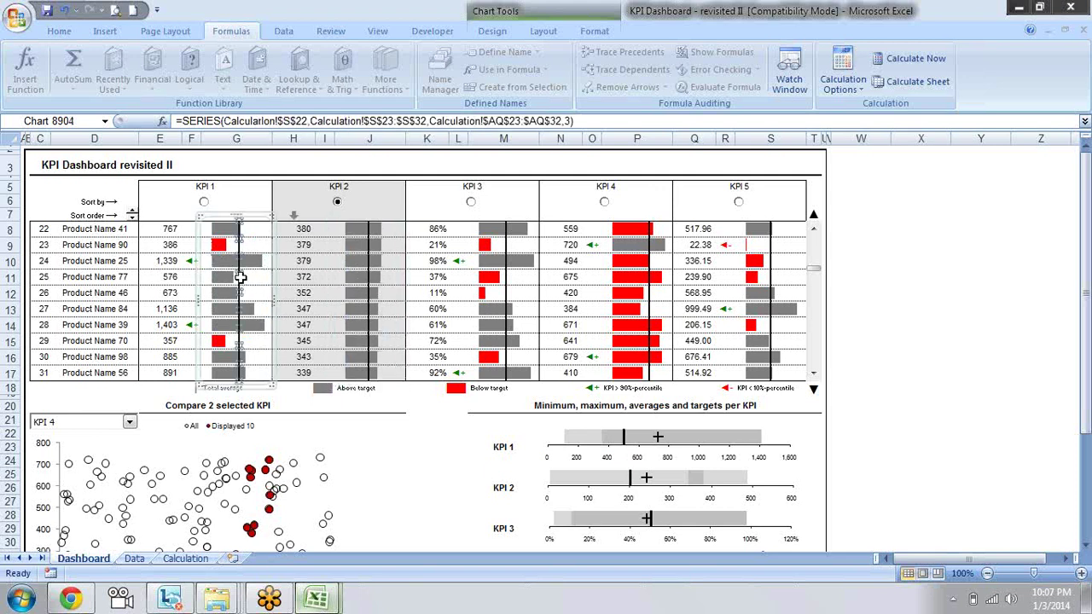
pyautogui.rightClick(238, 277)
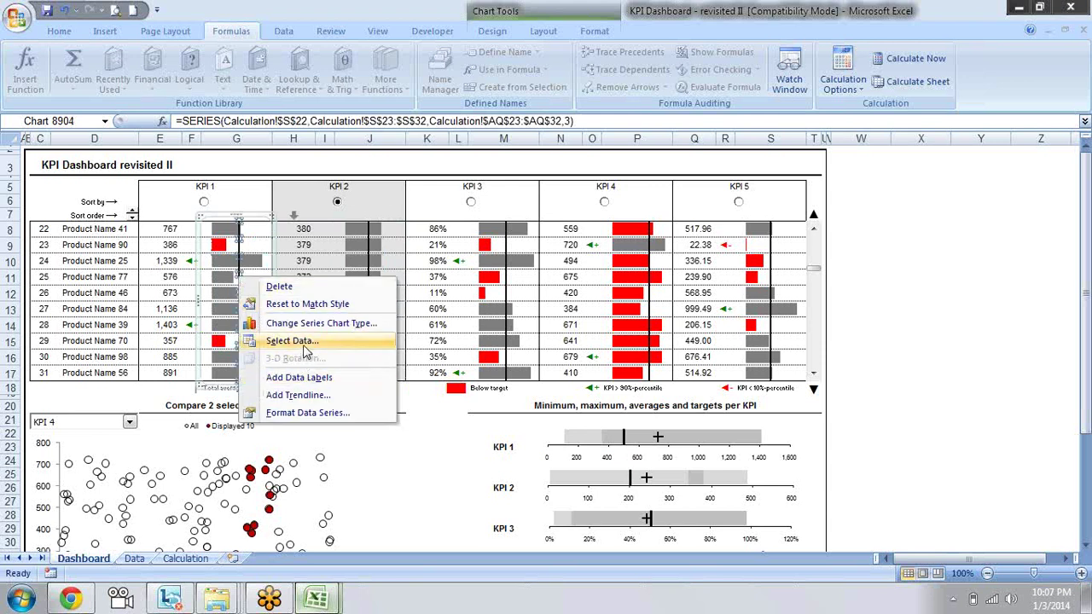
pyautogui.press('Escape')
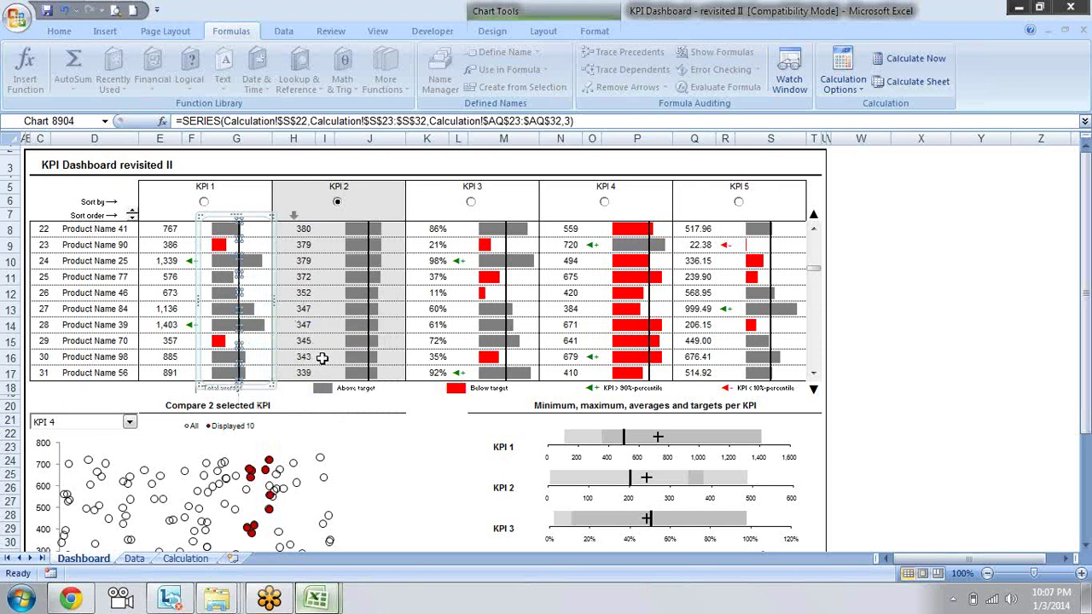
pyautogui.press('Escape')
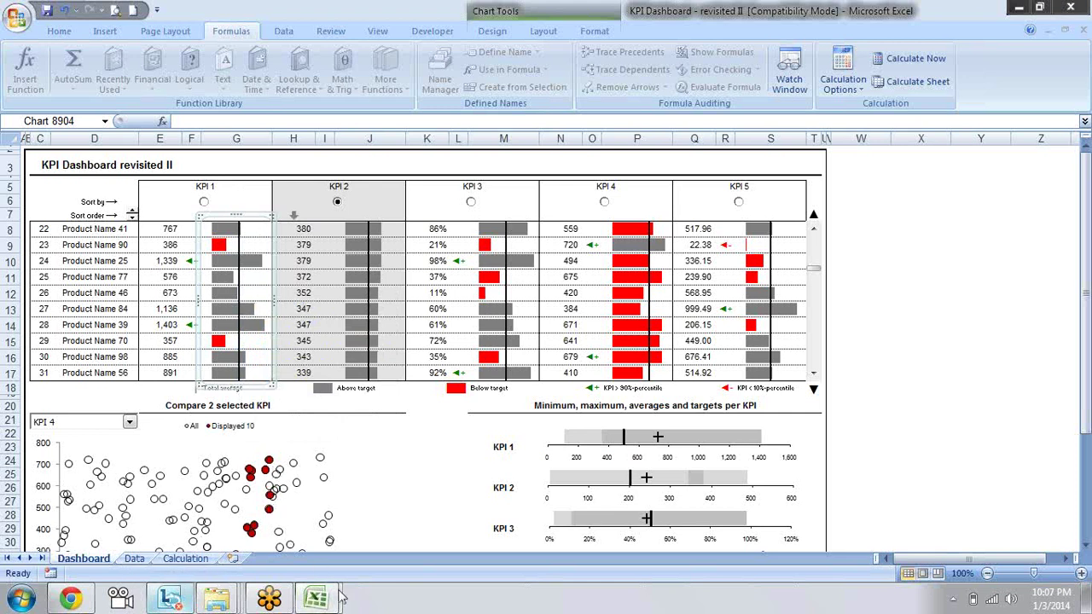
# In Charts.xls, paste the copied formats onto the Sandeep chart on Sheet7.
pyautogui.moveTo(322, 602)
pyautogui.click(256, 504)
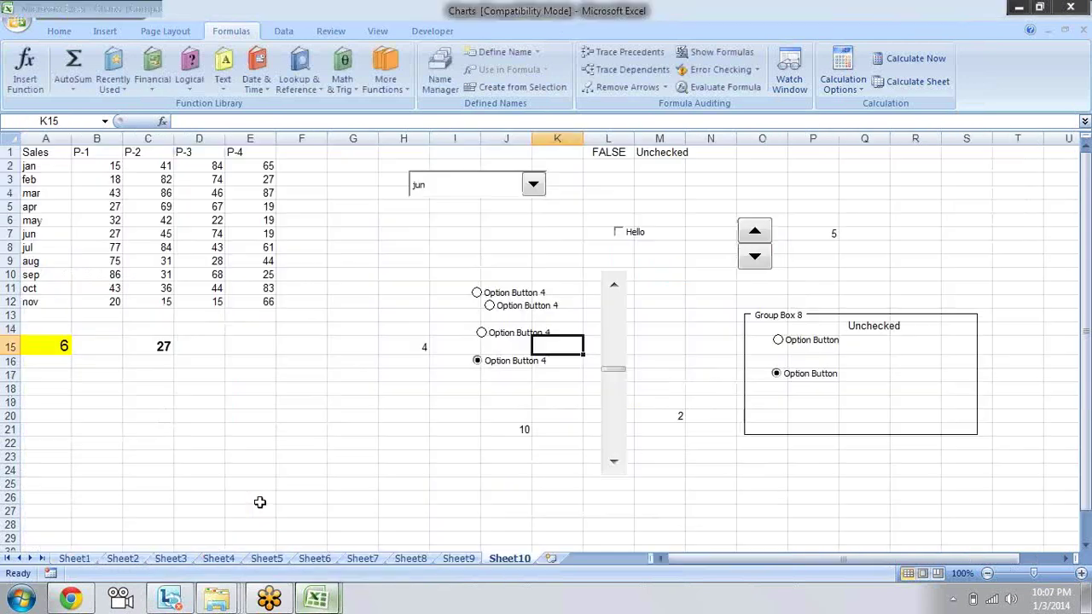
pyautogui.click(316, 559)
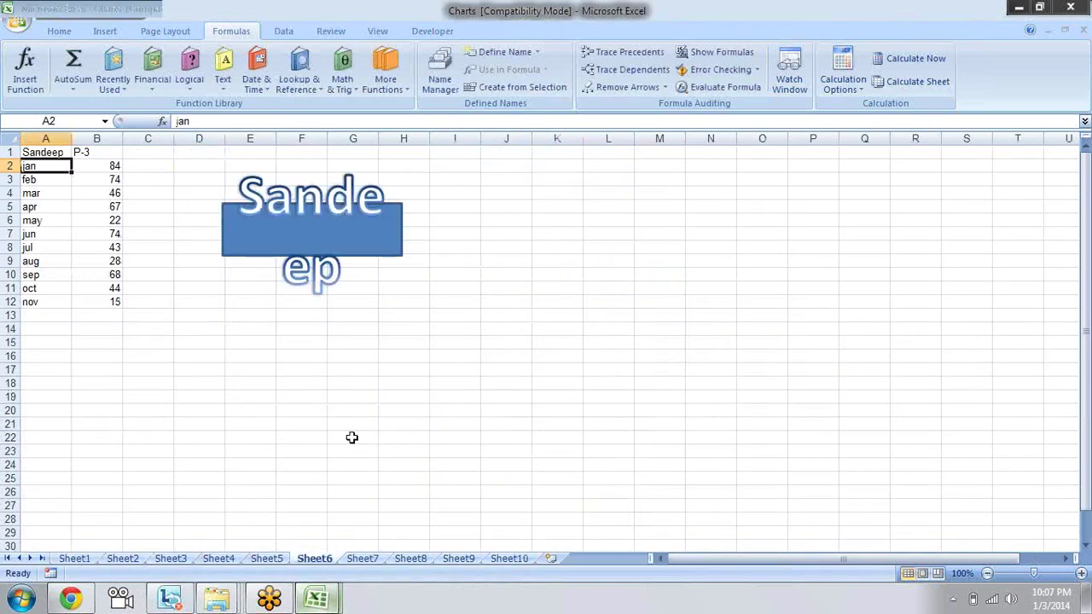
pyautogui.click(363, 559)
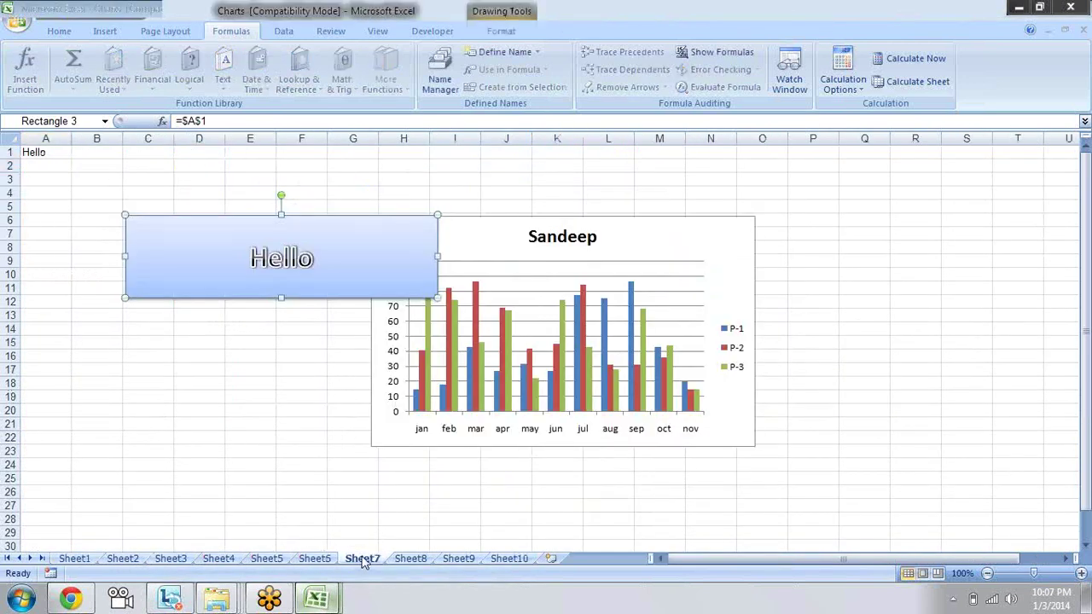
pyautogui.click(627, 234)
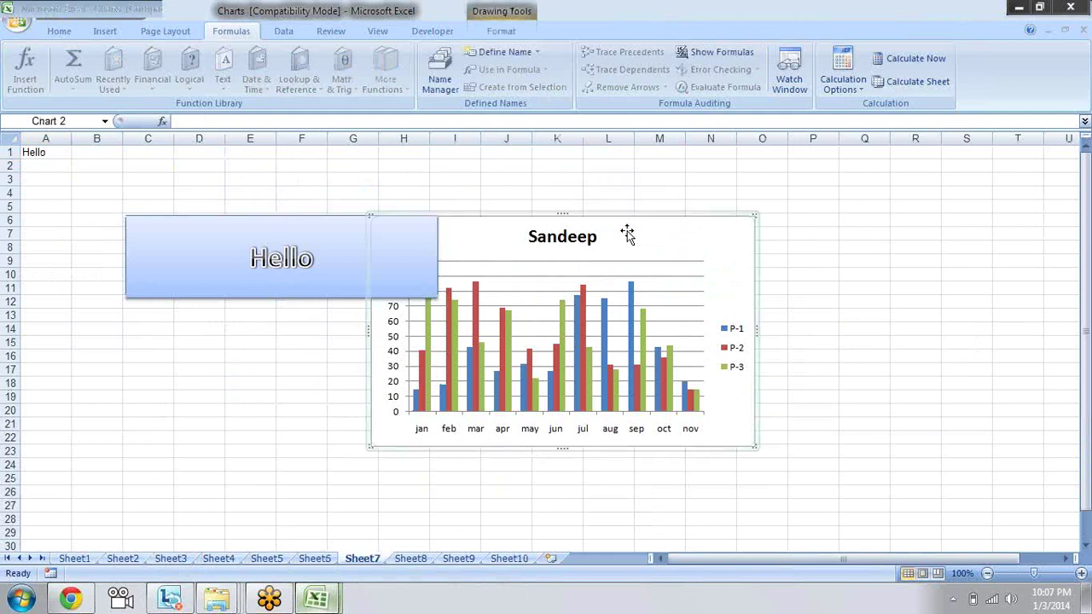
pyautogui.click(58, 31)
pyautogui.click(24, 85)
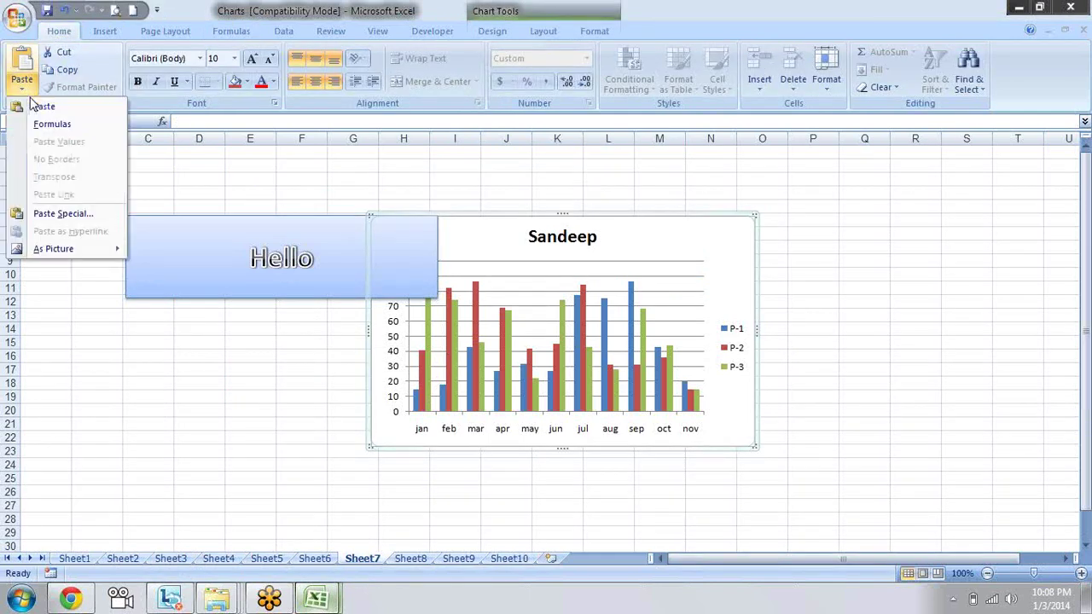
pyautogui.click(53, 214)
pyautogui.click(800, 229)
pyautogui.press('Return')
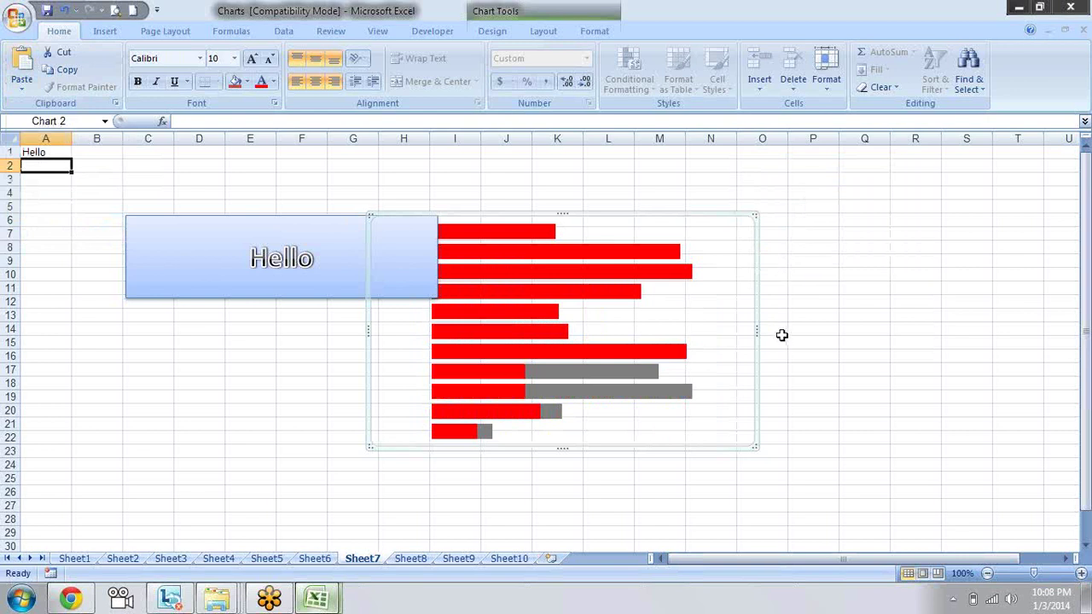
# Narrow the chart and move it over columns L–M.
pyautogui.moveTo(757, 331); pyautogui.dragTo(463, 345)
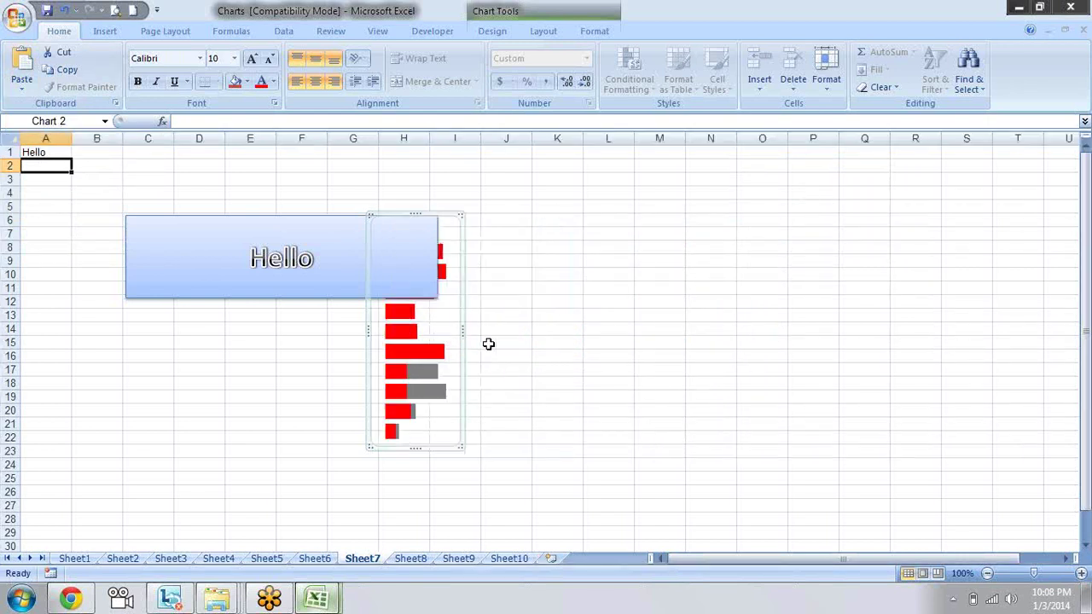
pyautogui.moveTo(456, 216); pyautogui.dragTo(687, 211)
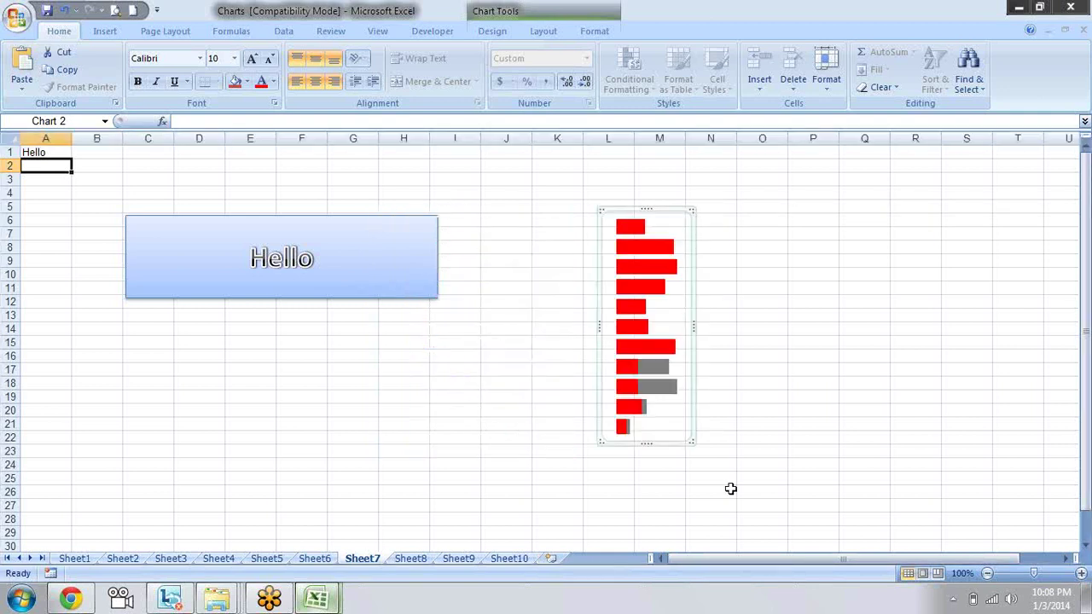
pyautogui.click(411, 560)
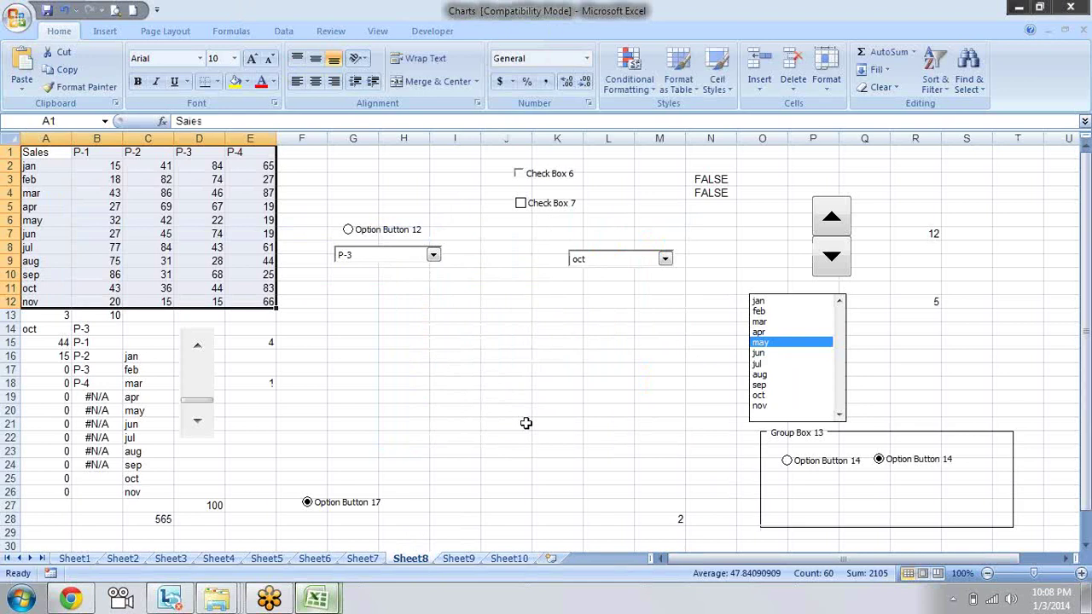
pyautogui.click(433, 256)
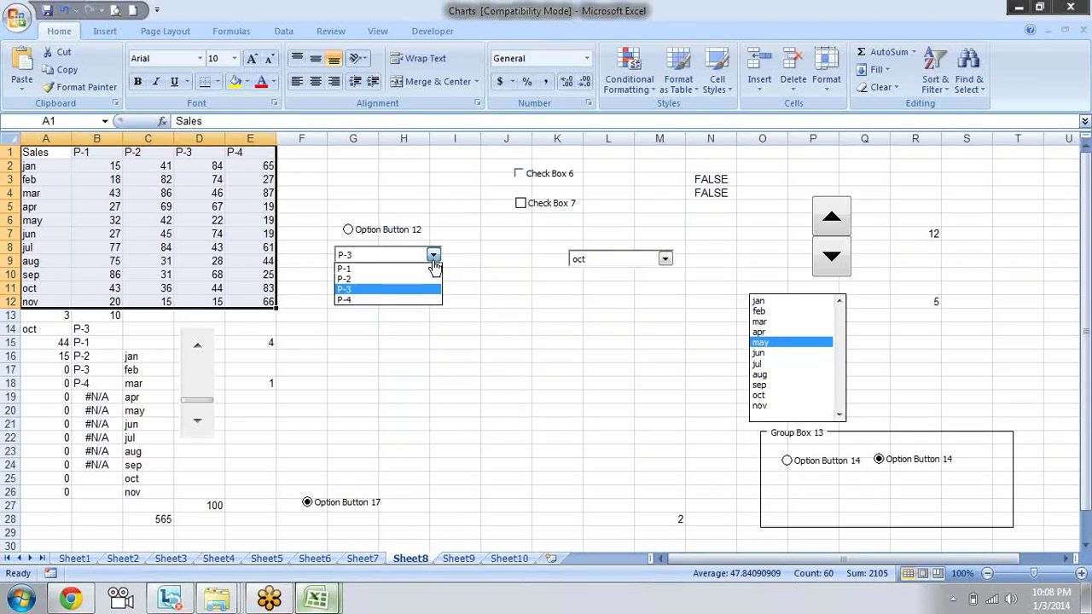
pyautogui.click(429, 266)
pyautogui.click(433, 256)
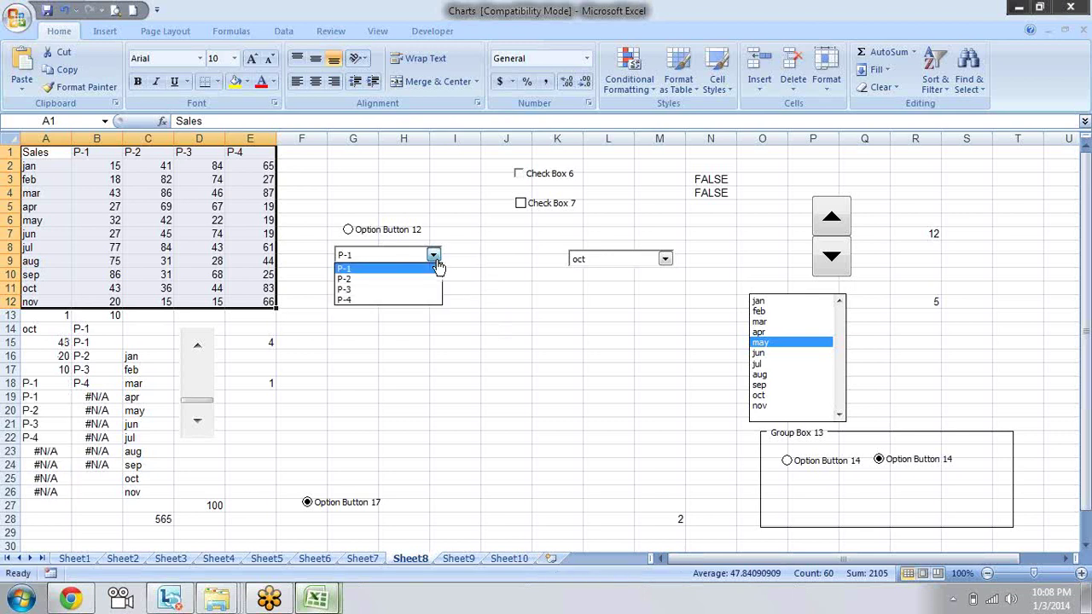
pyautogui.click(429, 277)
pyautogui.click(433, 258)
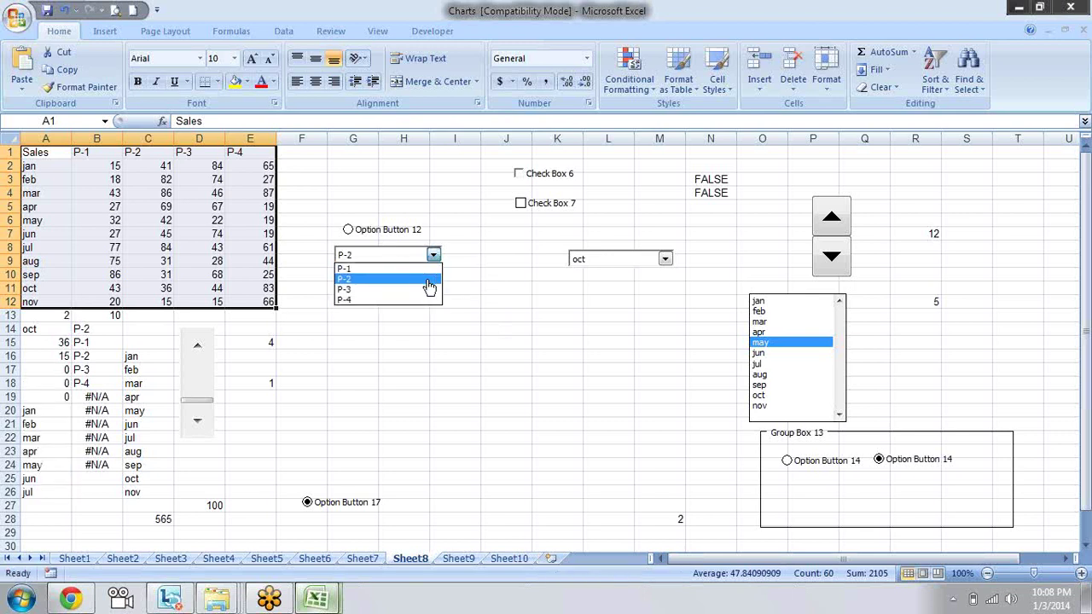
pyautogui.click(429, 288)
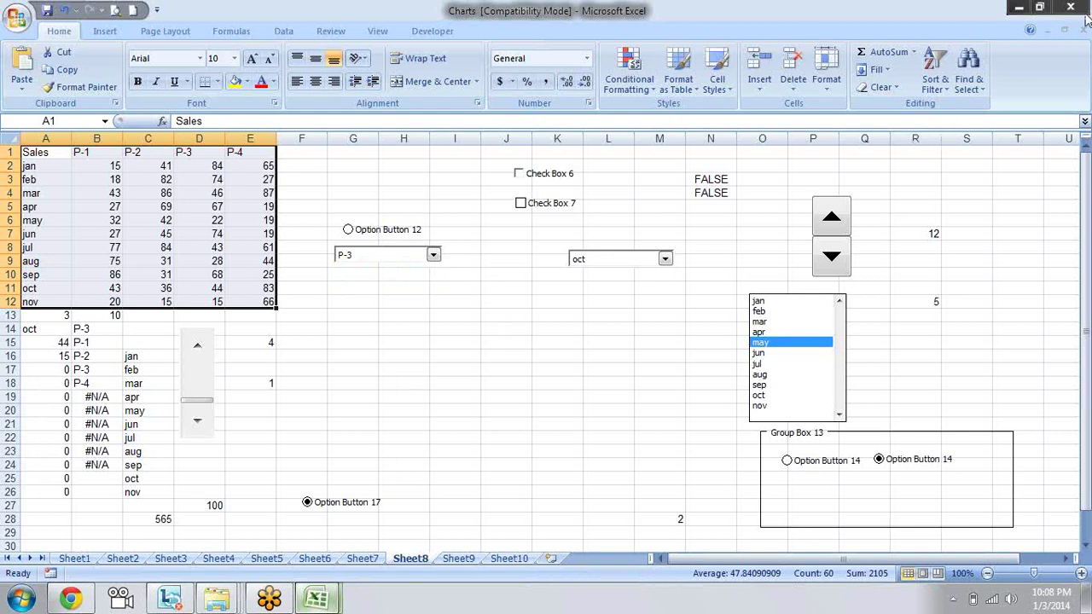
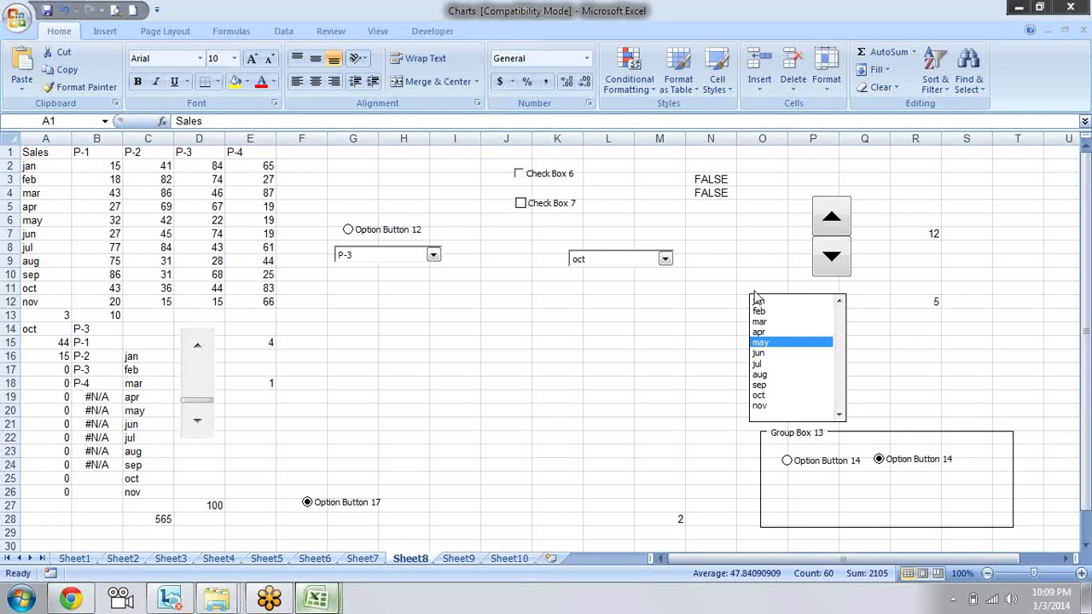
# Open and close the product list, keeping P-3, and glance at Sheet9's chart.
pyautogui.click(526, 302)
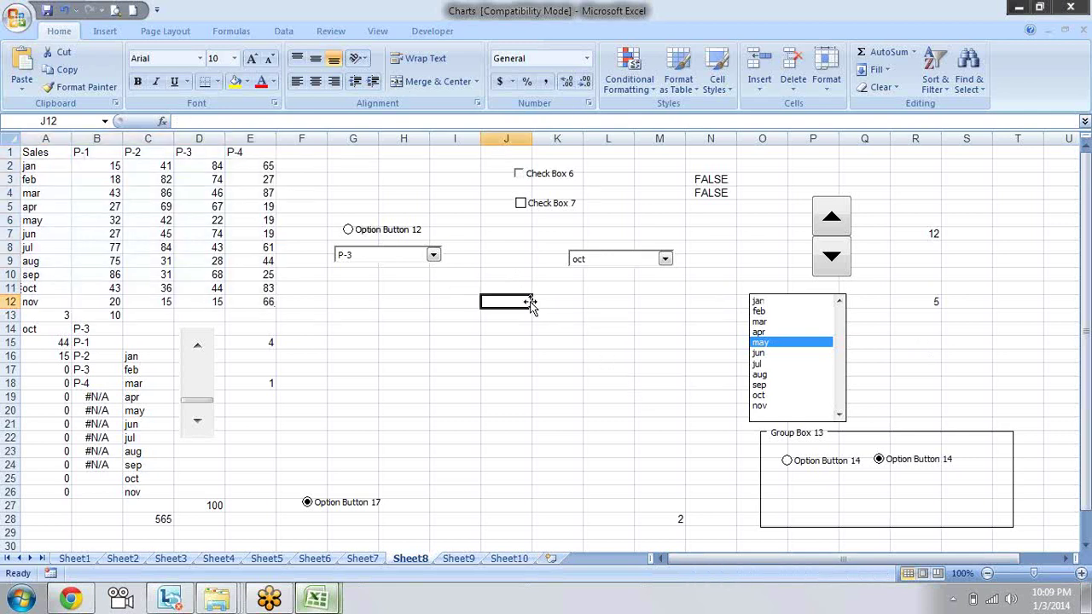
pyautogui.click(432, 258)
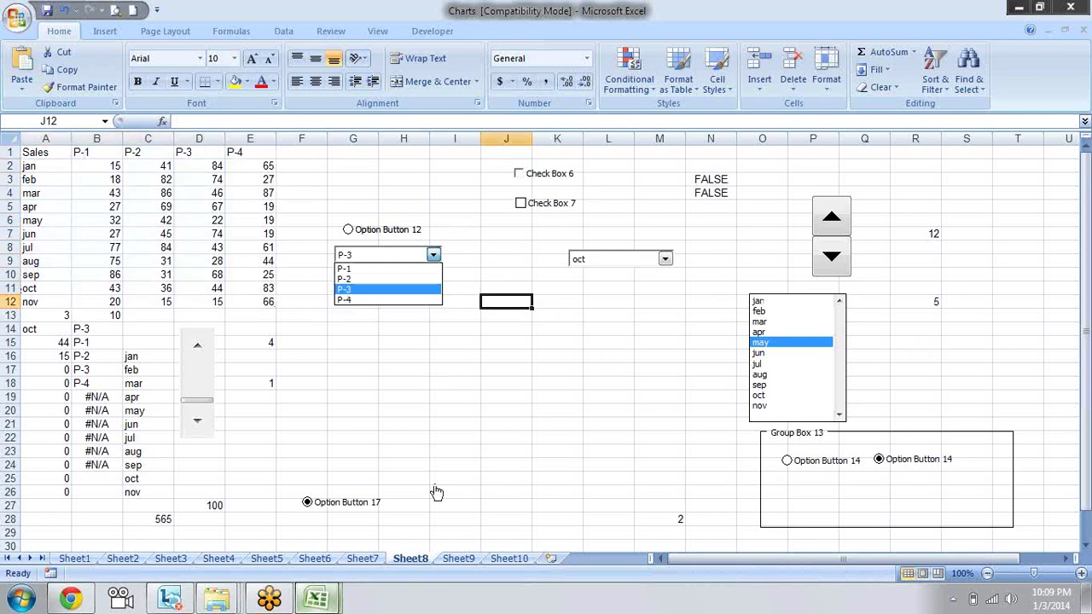
pyautogui.click(459, 563)
pyautogui.click(459, 563)
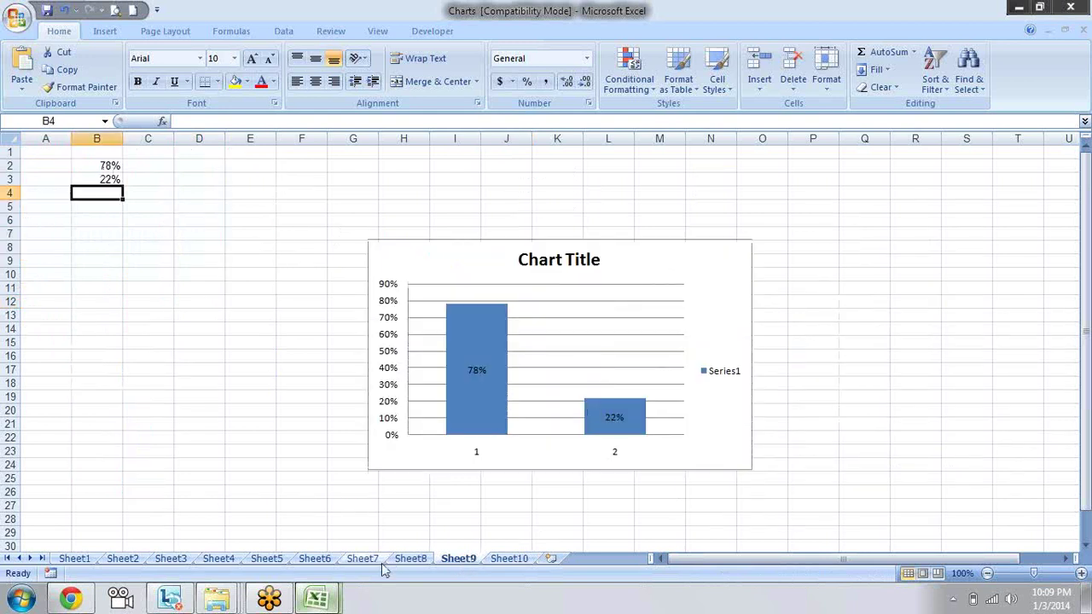
pyautogui.click(408, 560)
# Browse Sheets 10, 7, 6, 5, 4 and 9, ending back on Sheet8.
pyautogui.click(512, 559)
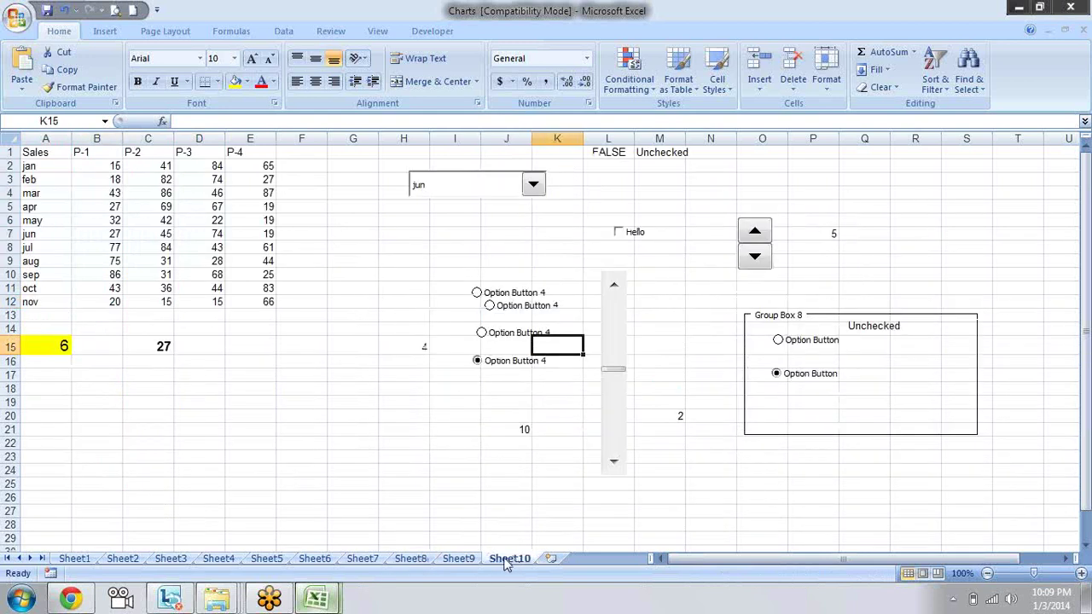
pyautogui.click(372, 559)
pyautogui.click(323, 559)
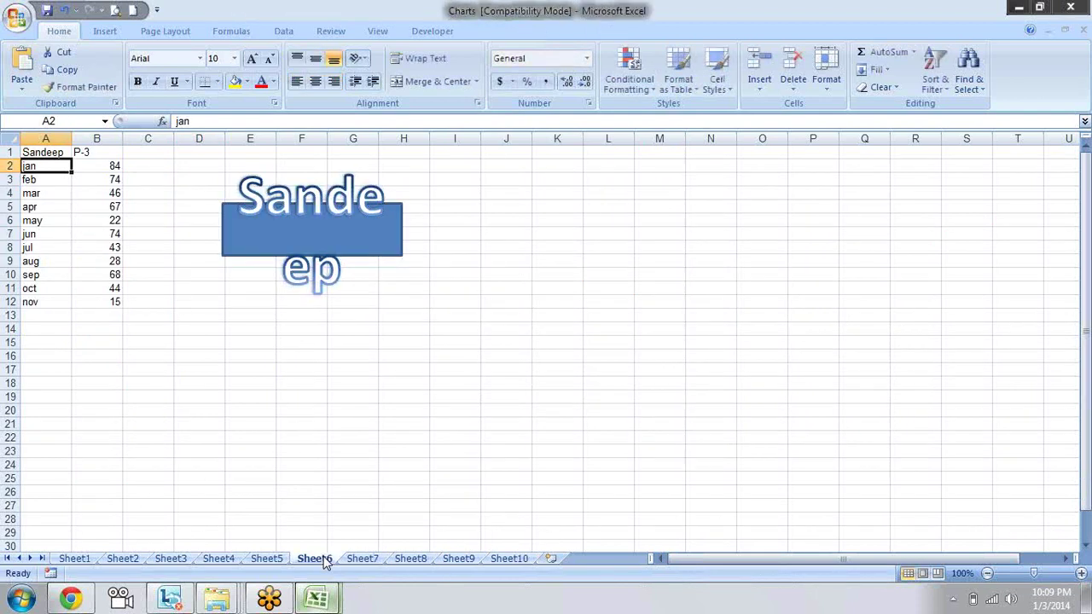
pyautogui.click(273, 559)
pyautogui.click(222, 559)
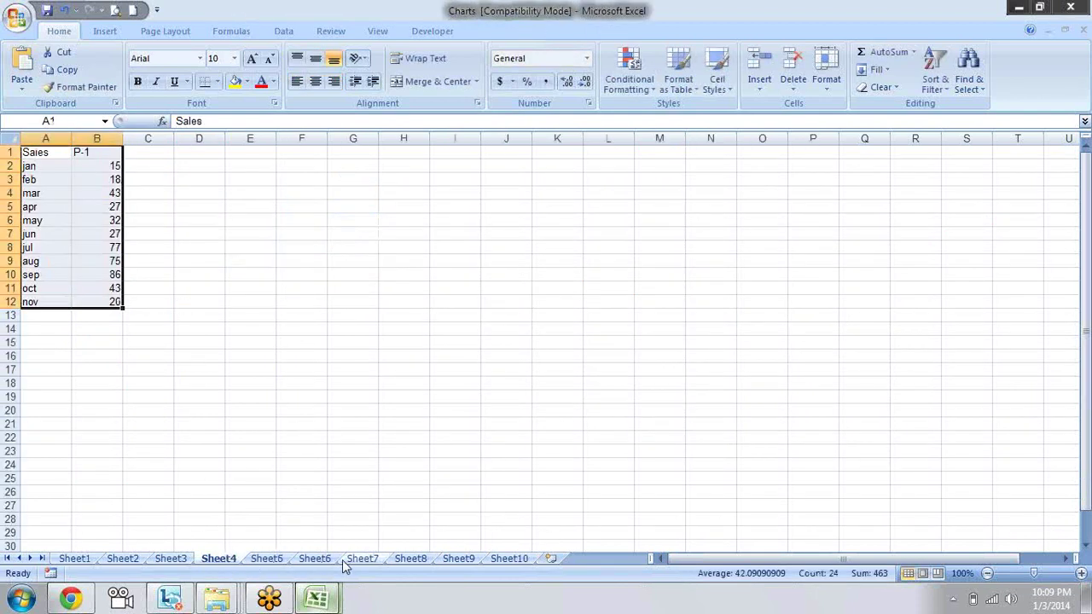
pyautogui.click(365, 560)
pyautogui.click(412, 561)
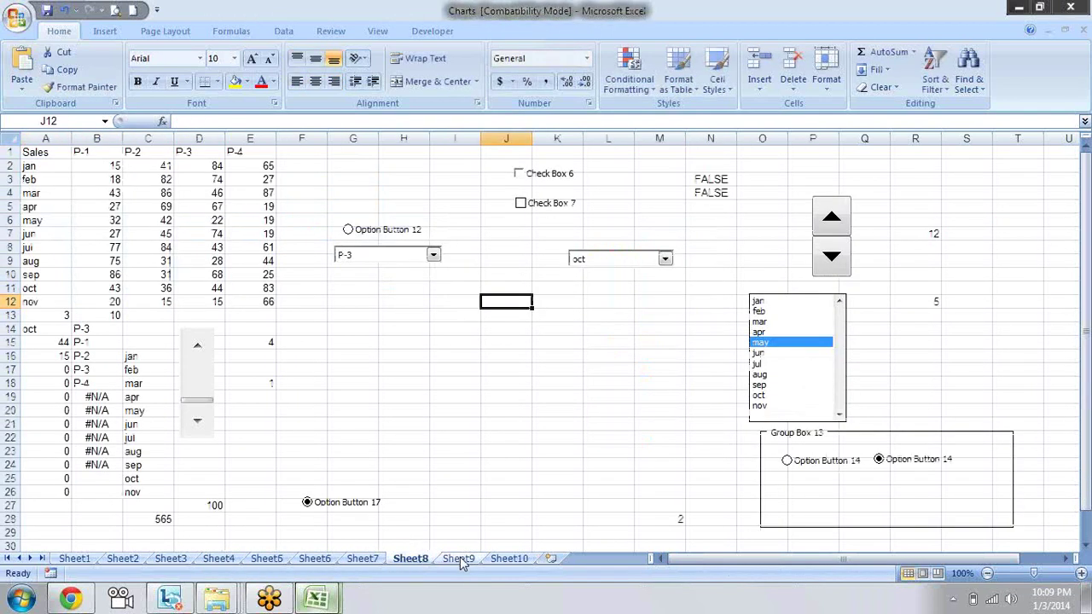
pyautogui.click(460, 560)
pyautogui.click(411, 560)
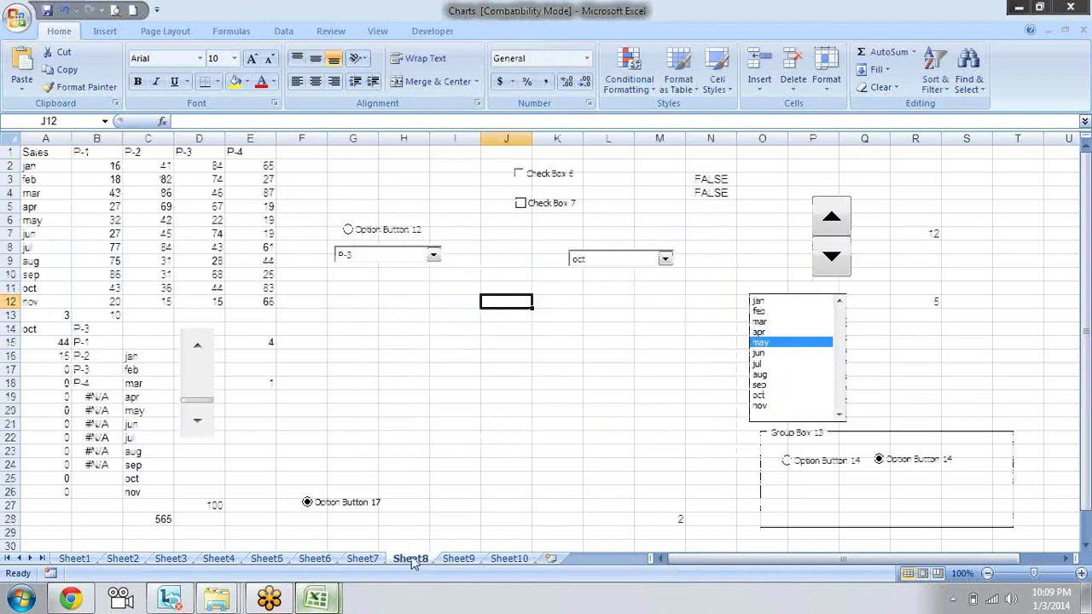
# Choose product P-2 in the combo box and inspect A14's INDEX formula.
pyautogui.click(432, 255)
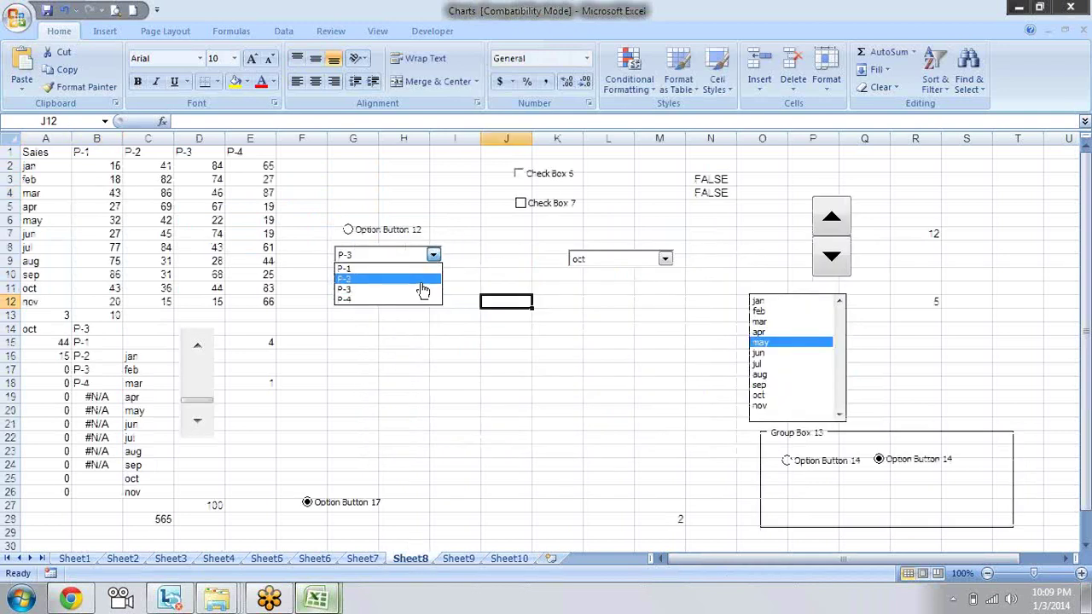
pyautogui.click(421, 285)
pyautogui.click(46, 330)
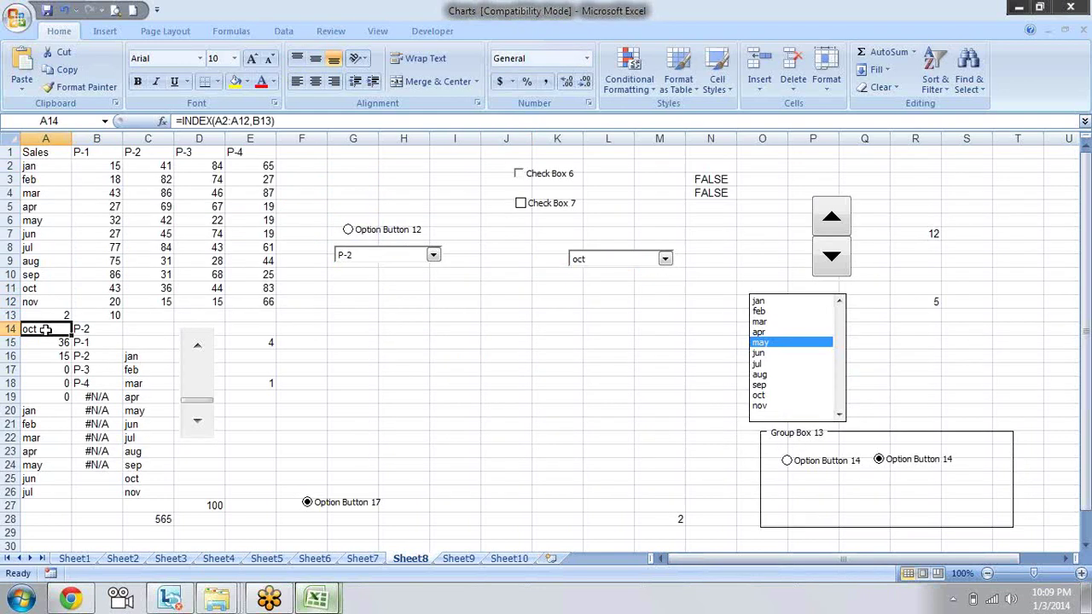
pyautogui.moveTo(59, 336)
pyautogui.mouseDown()
pyautogui.moveTo(62, 351)
pyautogui.moveTo(55, 333)
pyautogui.mouseUp()
# Move to cell A15 and open its OFFSET formula for editing.
pyautogui.press('Right')
pyautogui.press('Left')
pyautogui.press('Down')
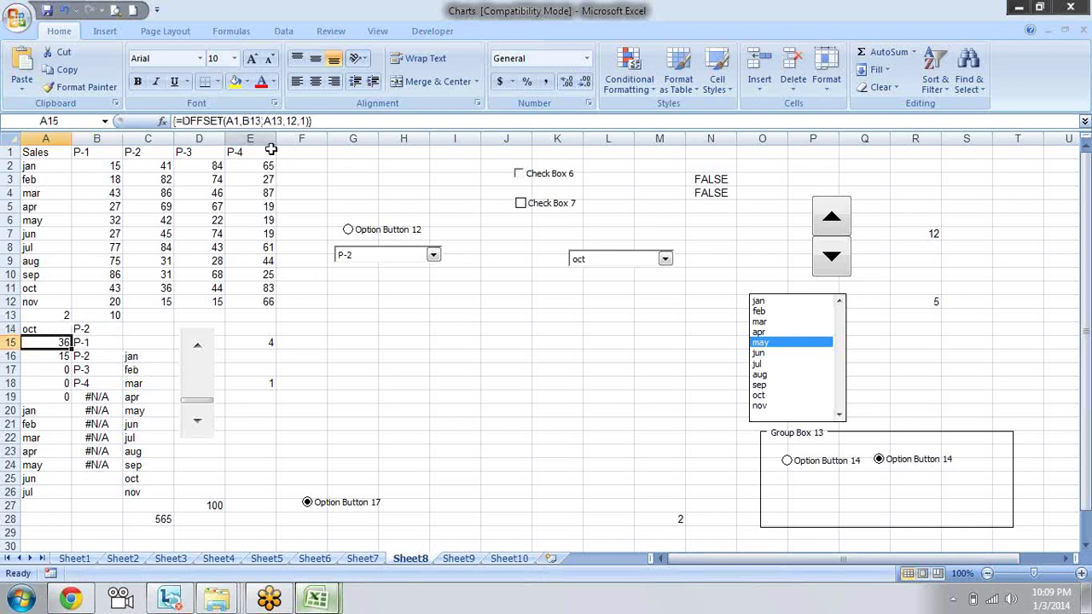
pyautogui.click(257, 122)
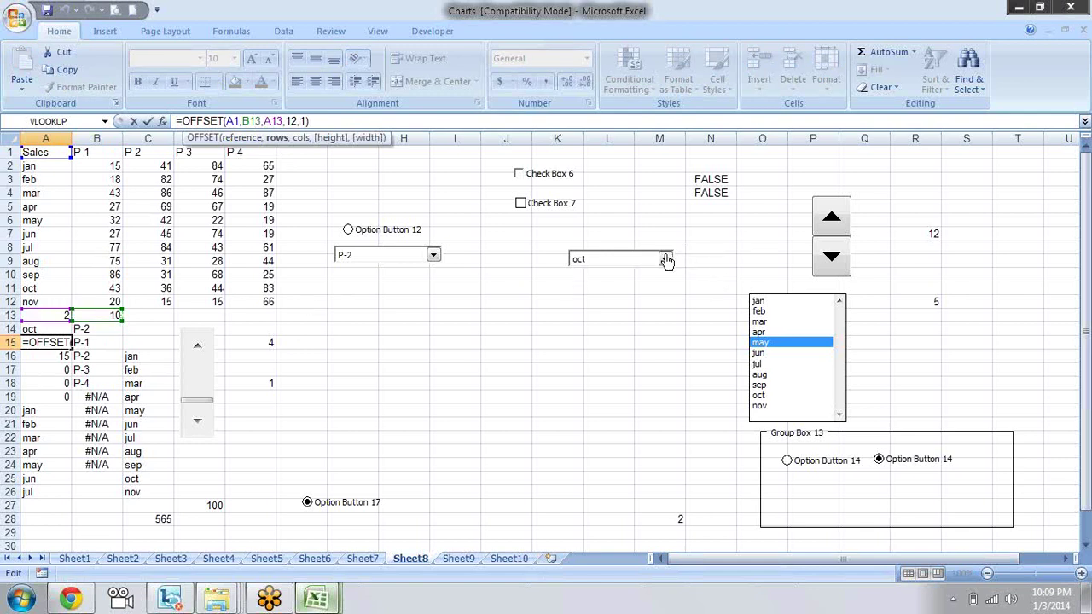
# Commit A15 as an array formula with Ctrl+Shift+Enter and switch the product to P-3.
pyautogui.click(433, 256)
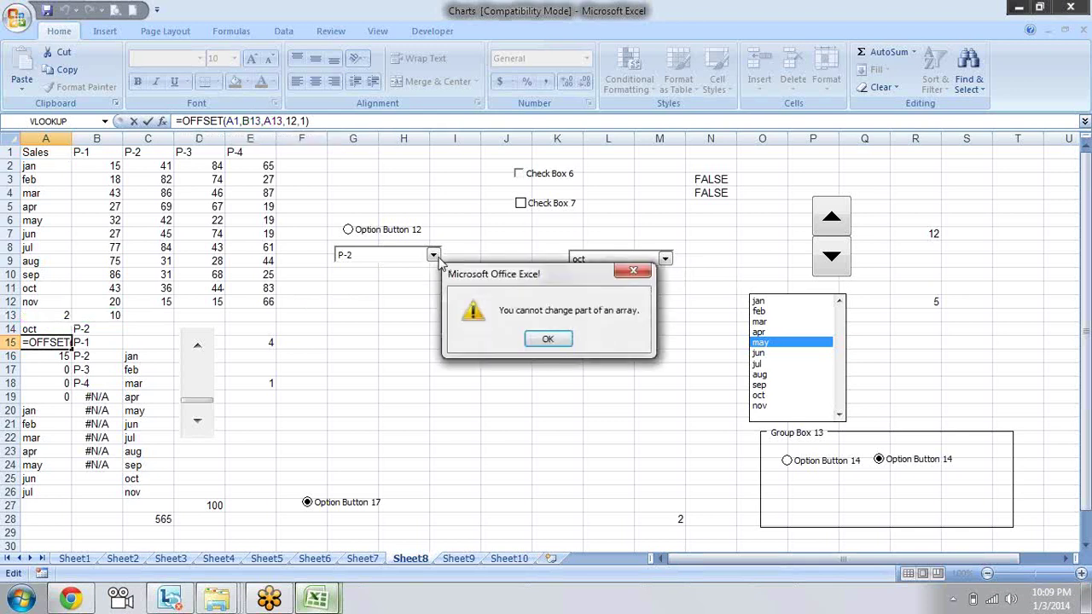
pyautogui.press('Return')
pyautogui.hotkey('ctrl', 'shift', 'Return')
pyautogui.click(433, 256)
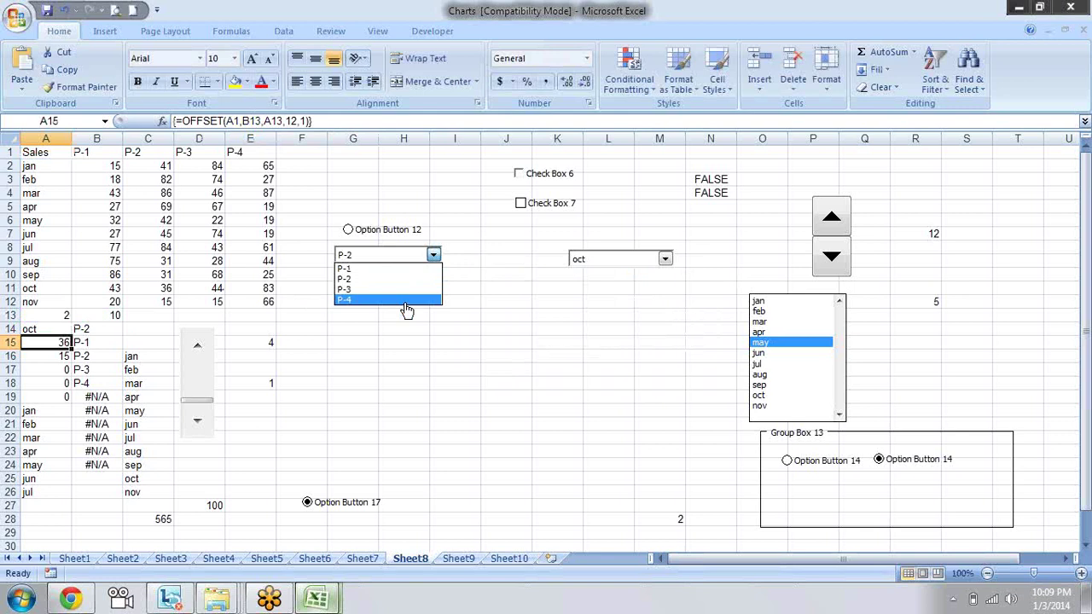
pyautogui.click(405, 291)
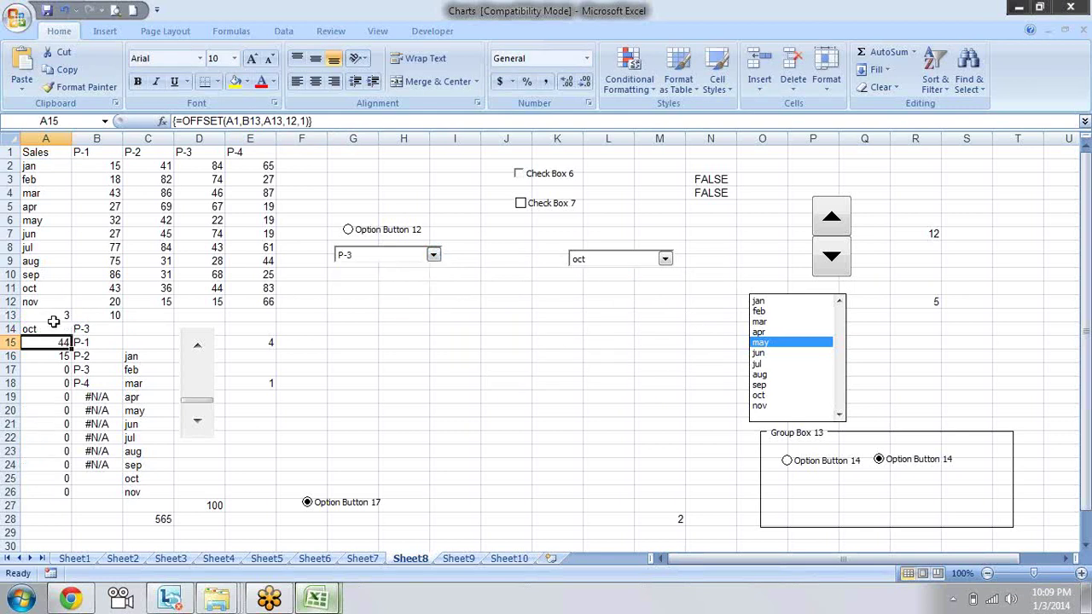
# Reopen A15's OFFSET formula and try editing its A13 columns argument.
pyautogui.click(55, 329)
pyautogui.press('Return')
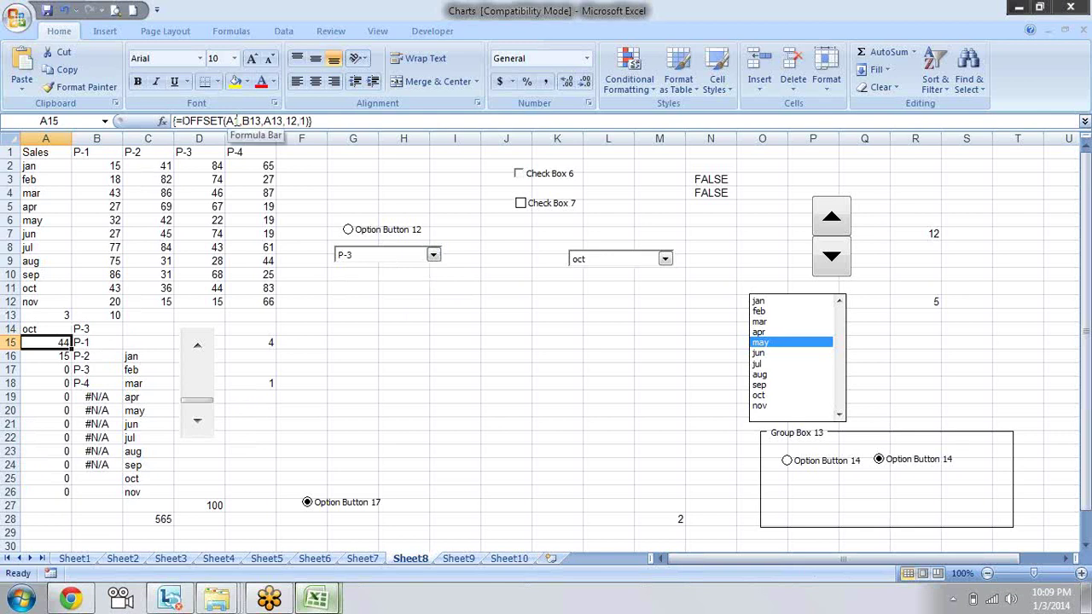
pyautogui.click(245, 121)
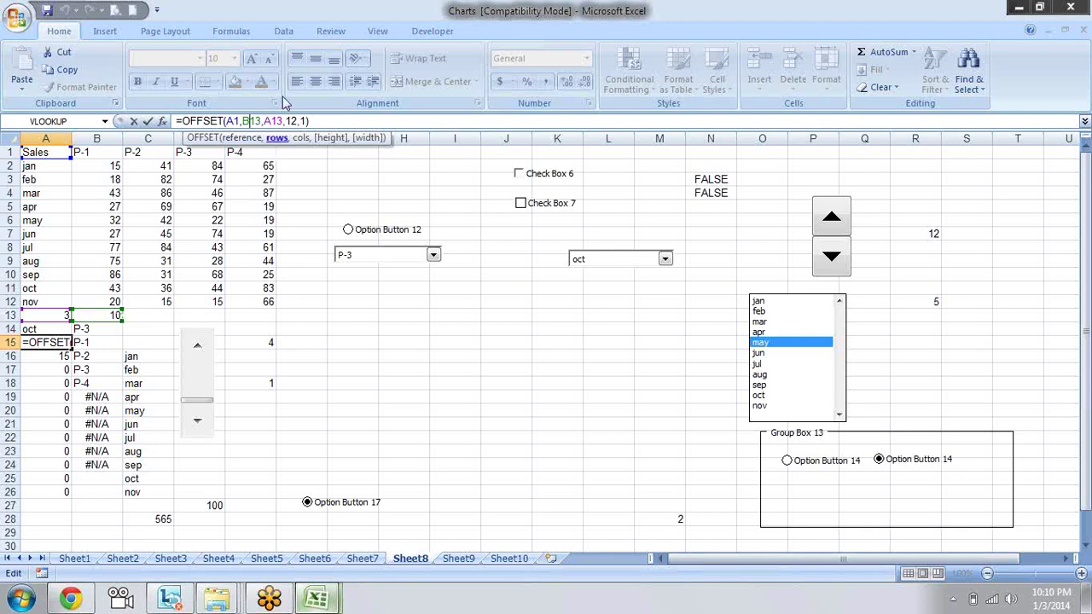
pyautogui.click(271, 121)
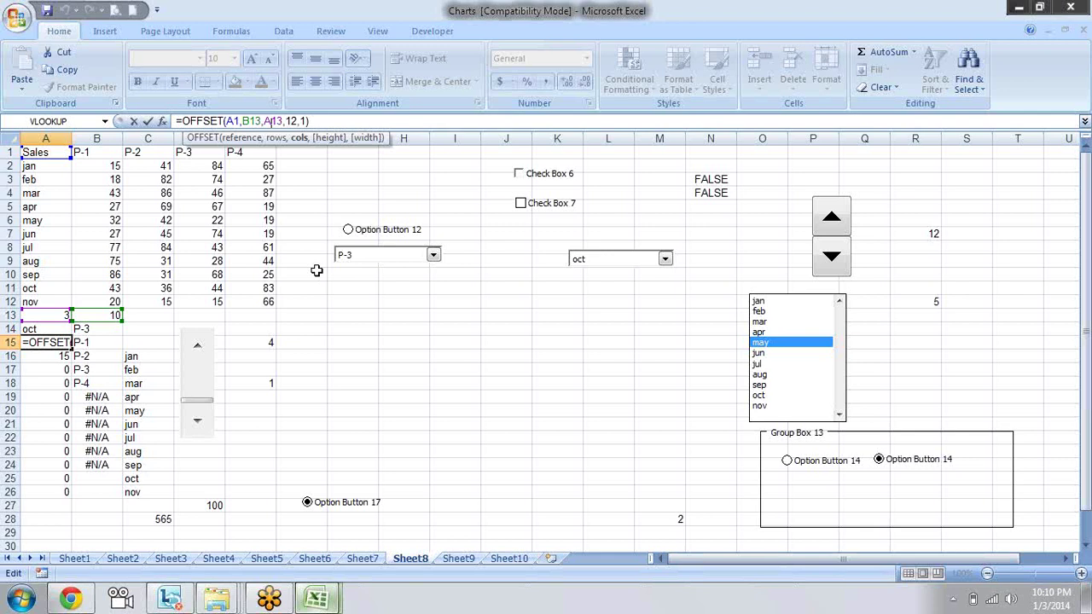
# Dismiss the array-formula warnings and cancel the edit, leaving A15's formula unchanged.
pyautogui.moveTo(340, 606)
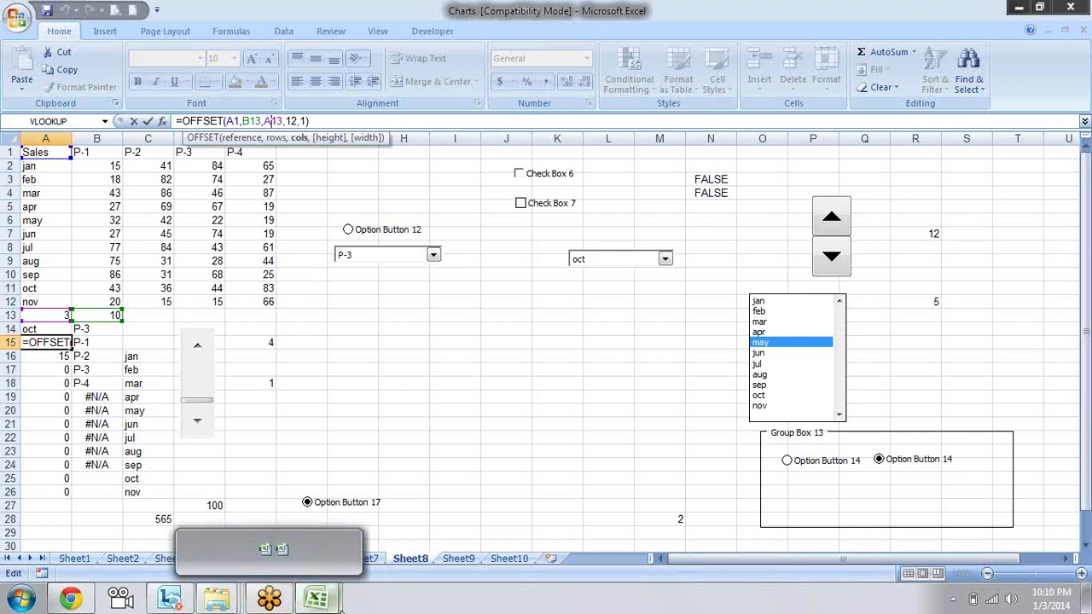
pyautogui.click(369, 510)
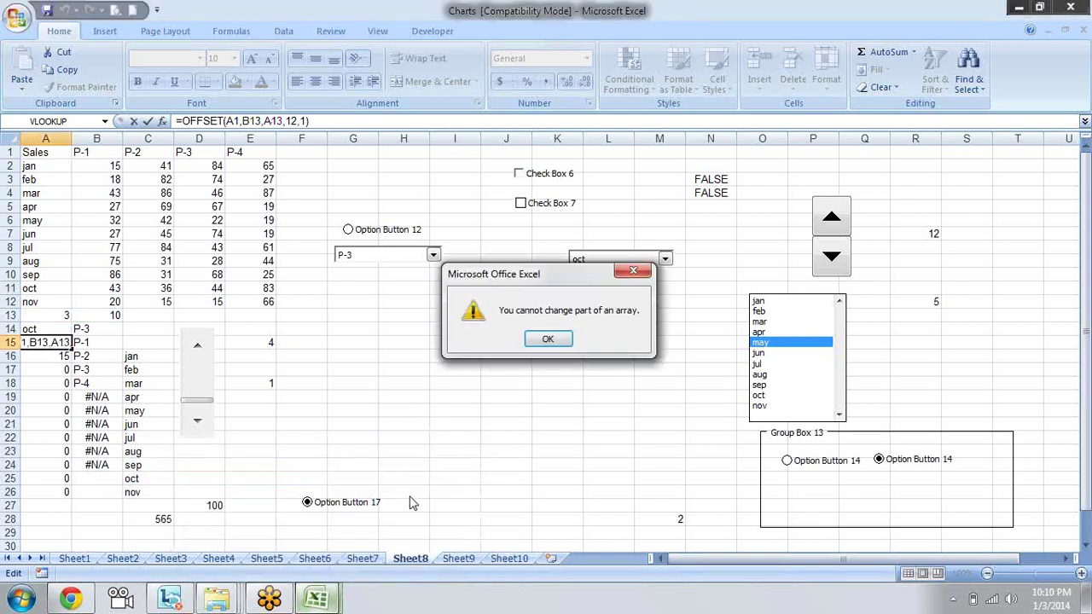
pyautogui.click(551, 342)
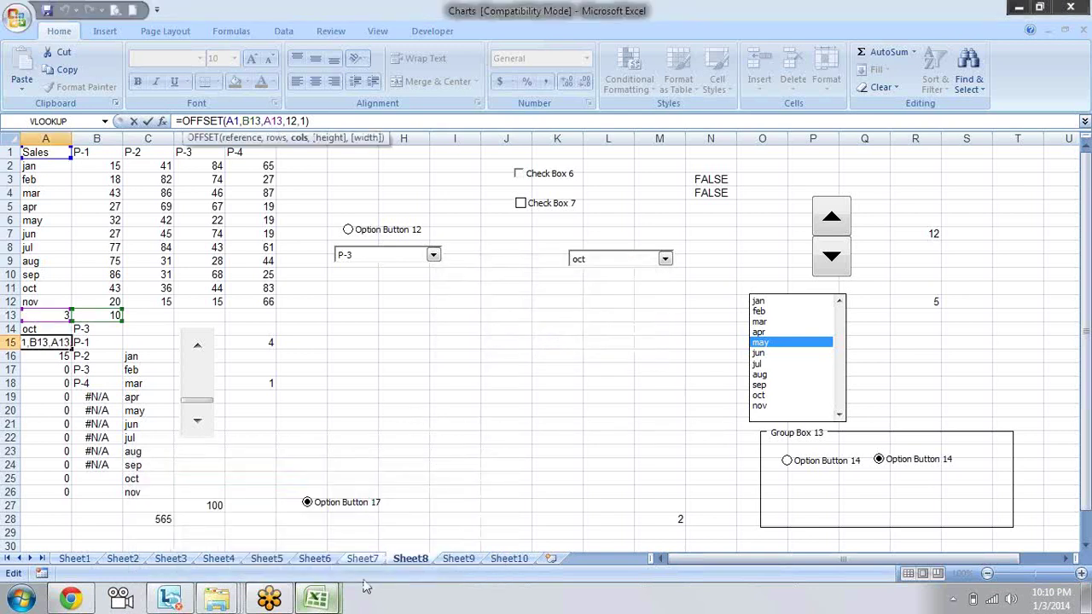
pyautogui.moveTo(325, 599)
pyautogui.click(420, 544)
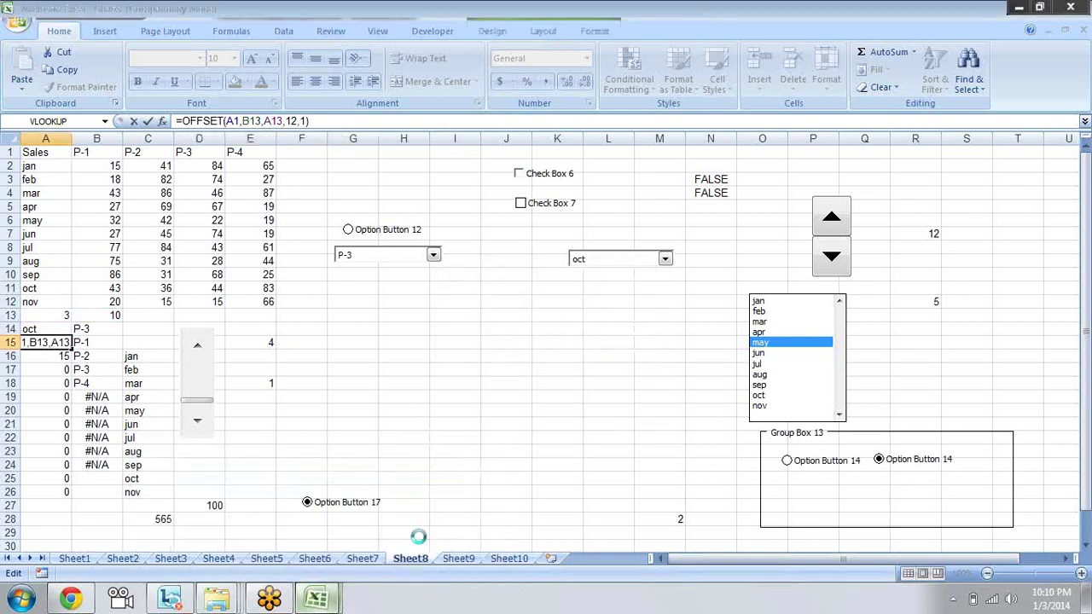
pyautogui.press('Return')
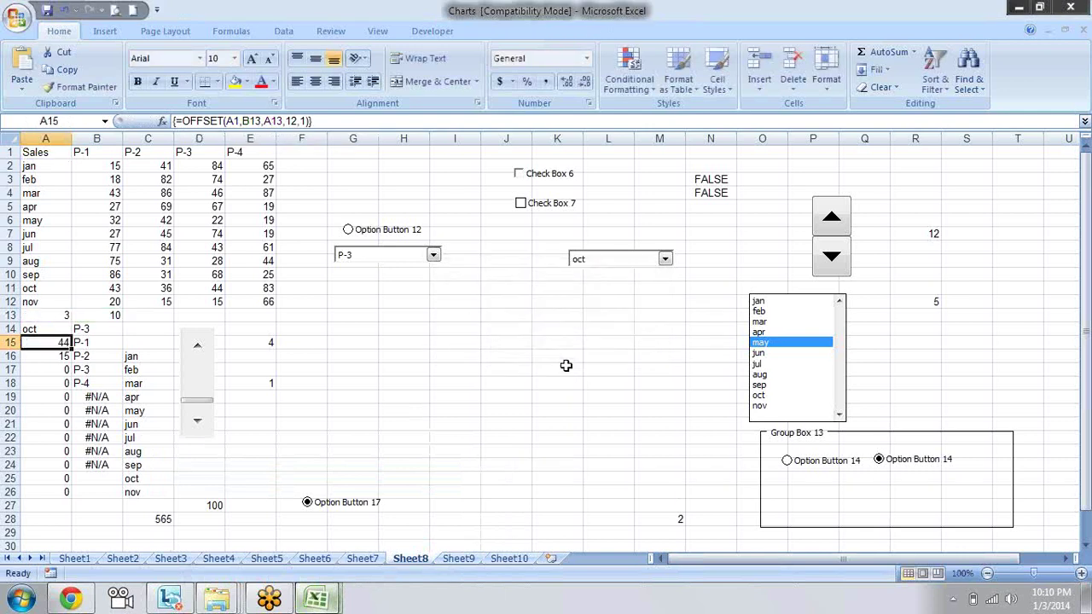
pyautogui.moveTo(325, 599)
pyautogui.click(408, 520)
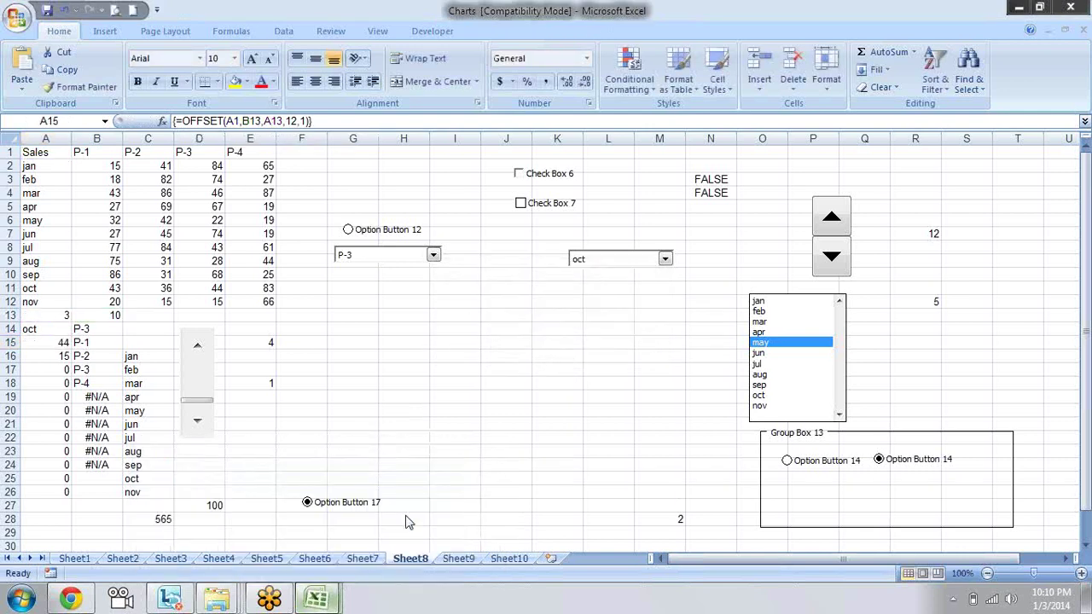
# Set the comparison scatter chart to KPI 2 vertically and KPI 3 horizontally, then select its series and plot area.
pyautogui.click(298, 460)
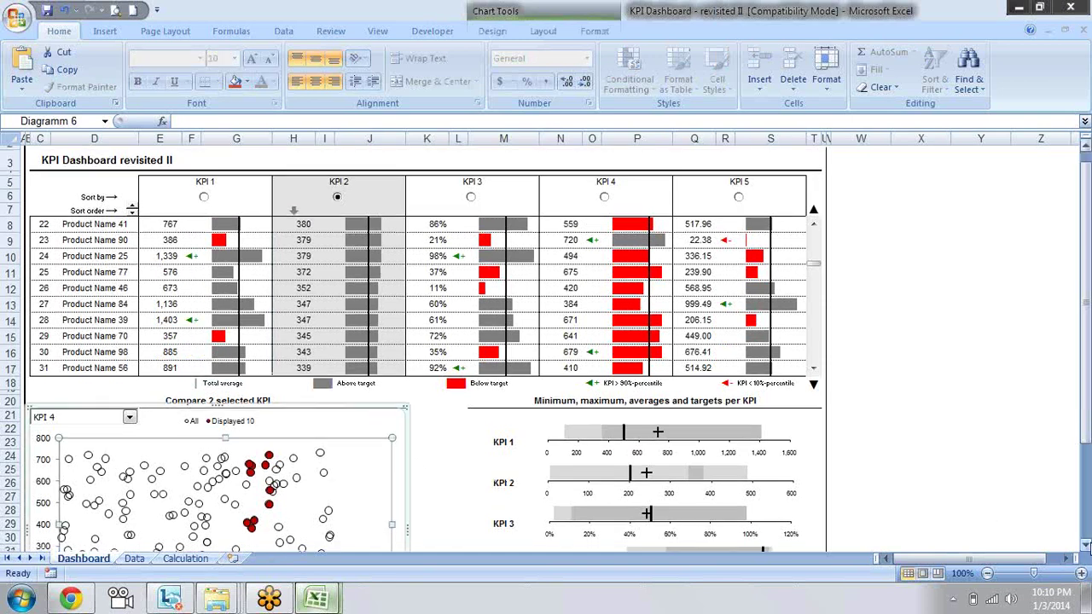
pyautogui.click(1085, 544)
pyautogui.click(1086, 544)
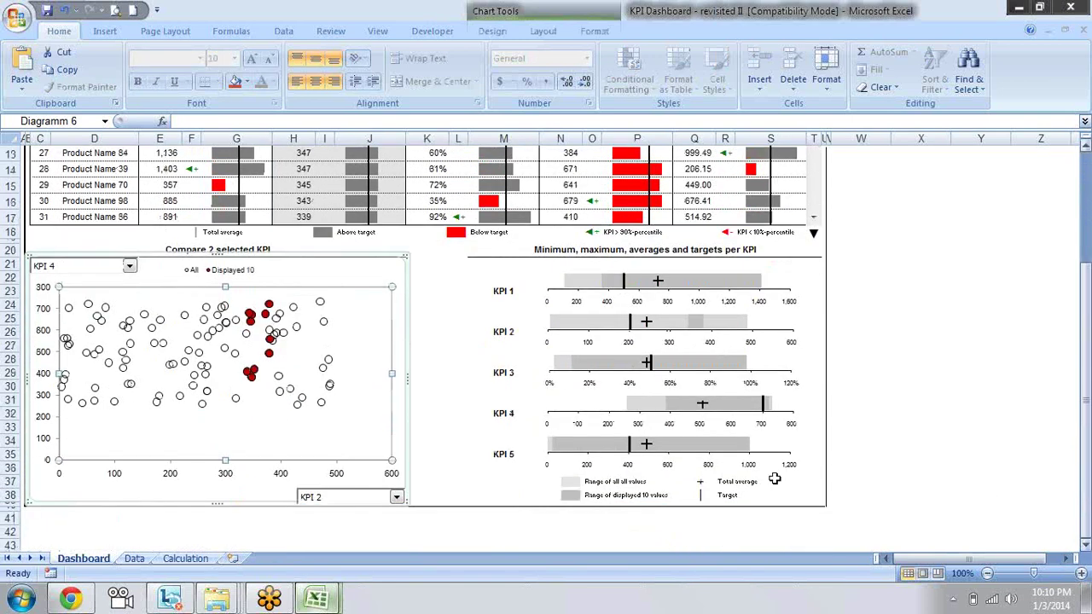
pyautogui.click(129, 266)
pyautogui.click(60, 284)
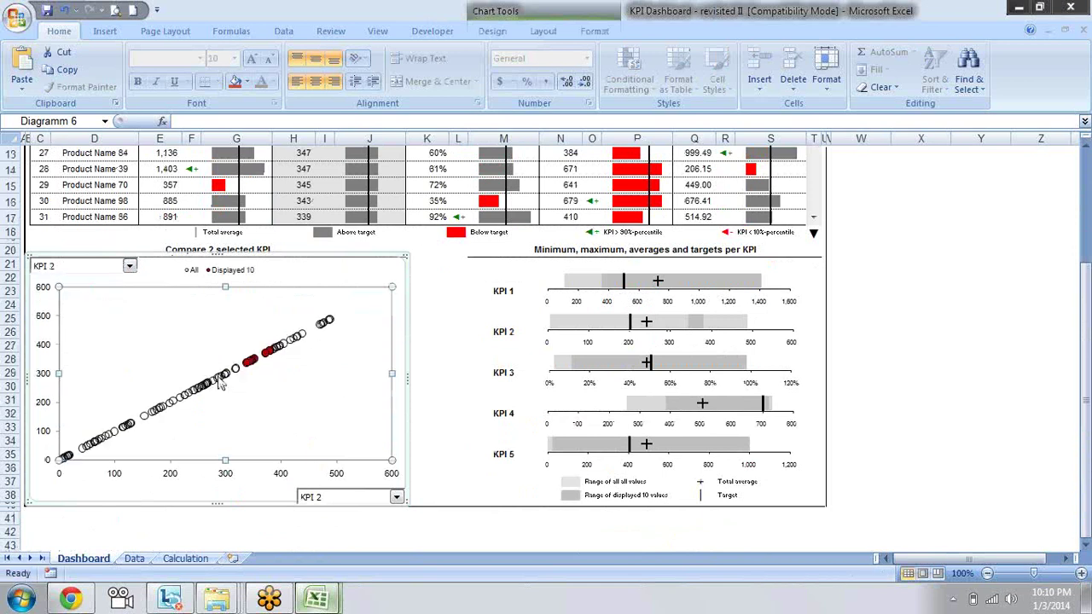
pyautogui.click(396, 497)
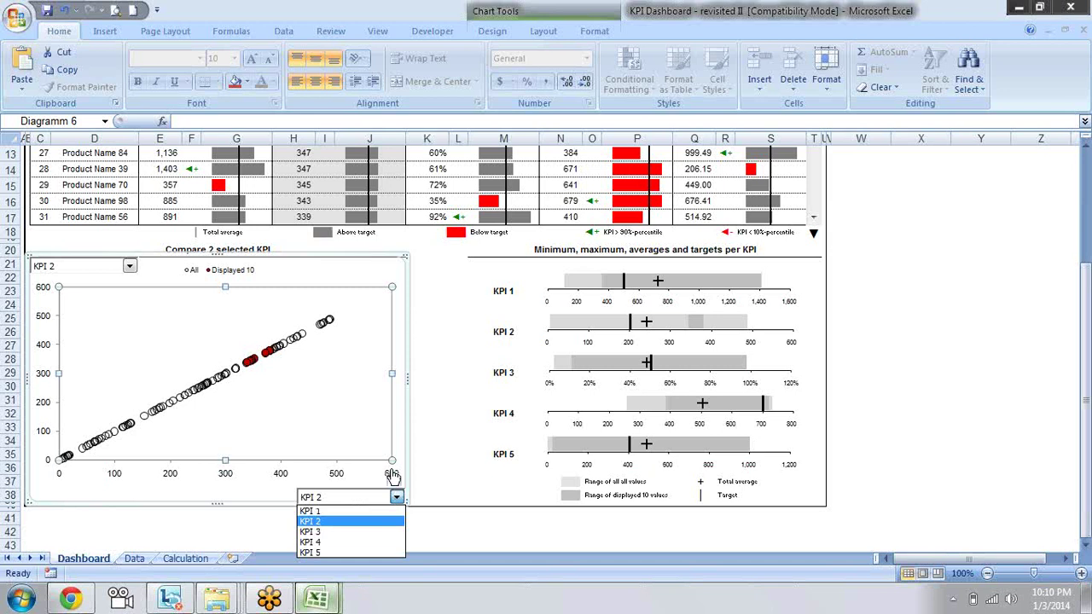
pyautogui.click(360, 533)
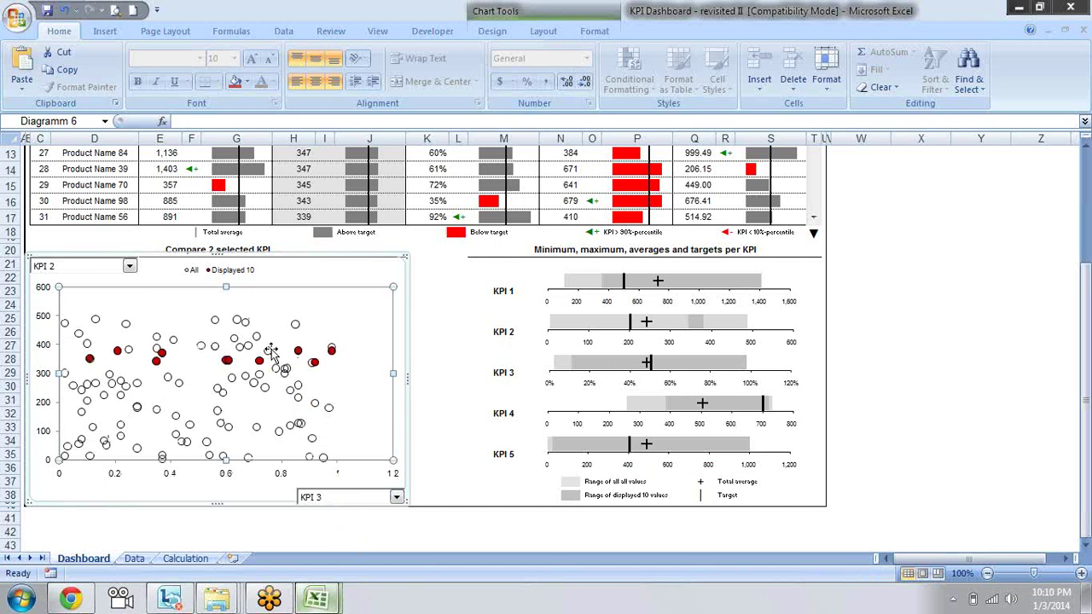
pyautogui.click(271, 353)
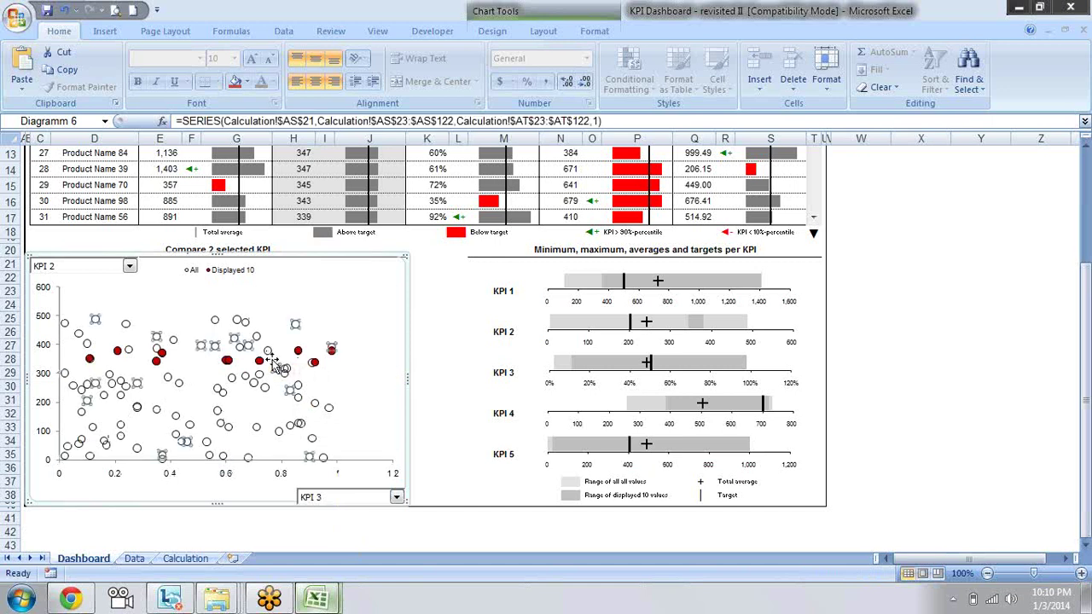
pyautogui.click(300, 401)
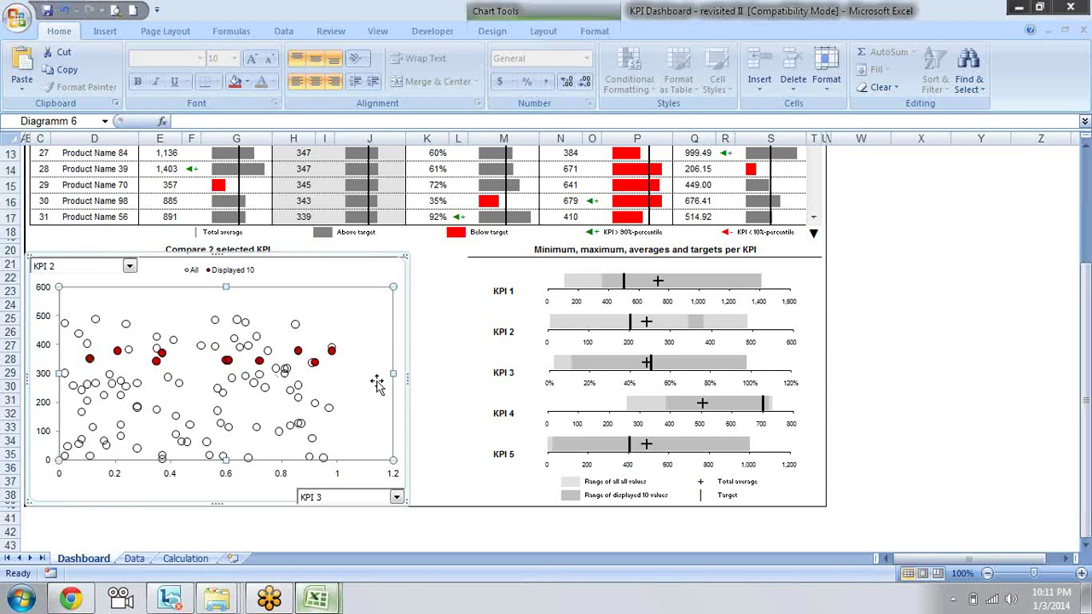
# Review the KPI 2 bullet chart's Select Data source without changes, then go to the Calculation sheet.
pyautogui.rightClick(668, 323)
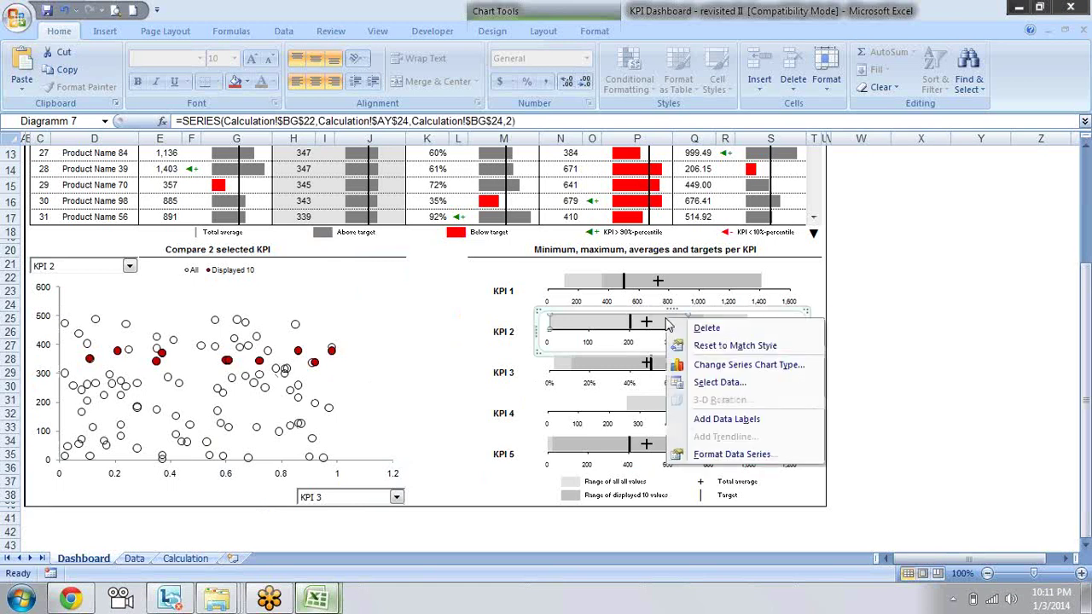
pyautogui.click(688, 392)
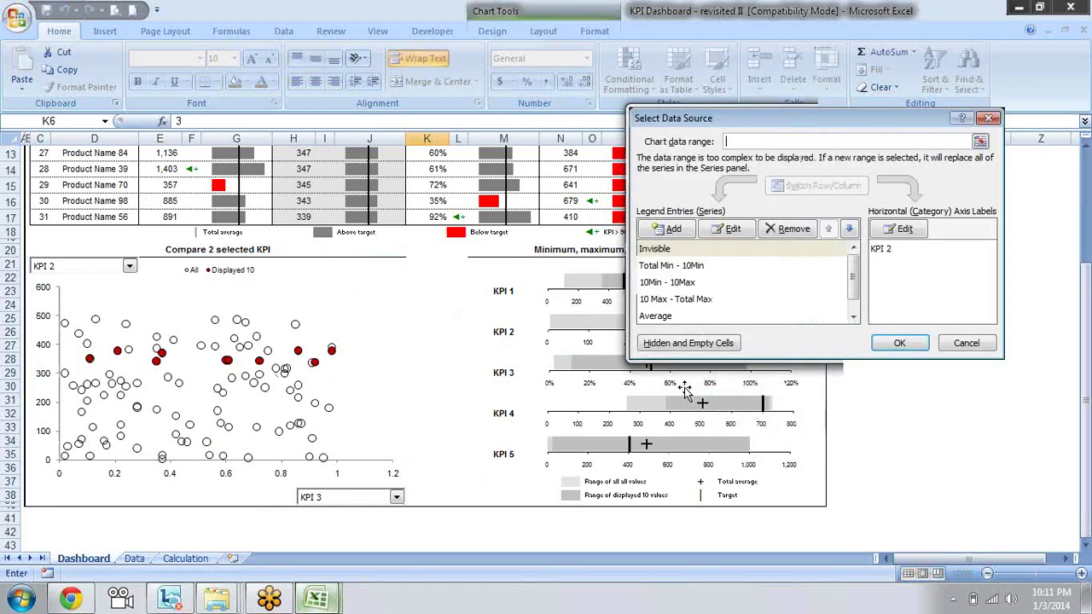
pyautogui.moveTo(776, 121); pyautogui.dragTo(568, 133)
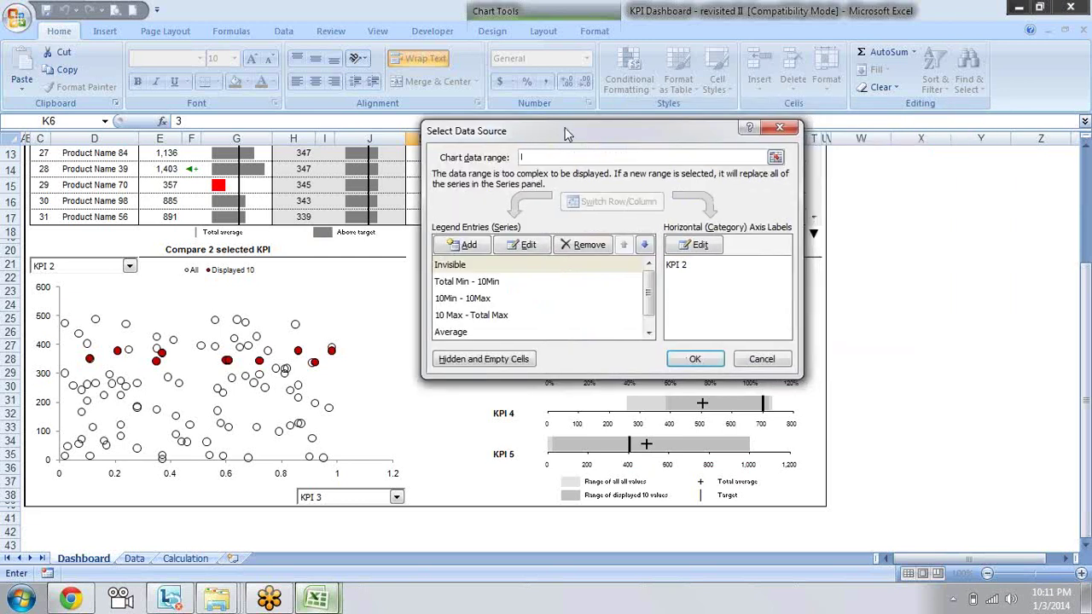
pyautogui.press('Escape')
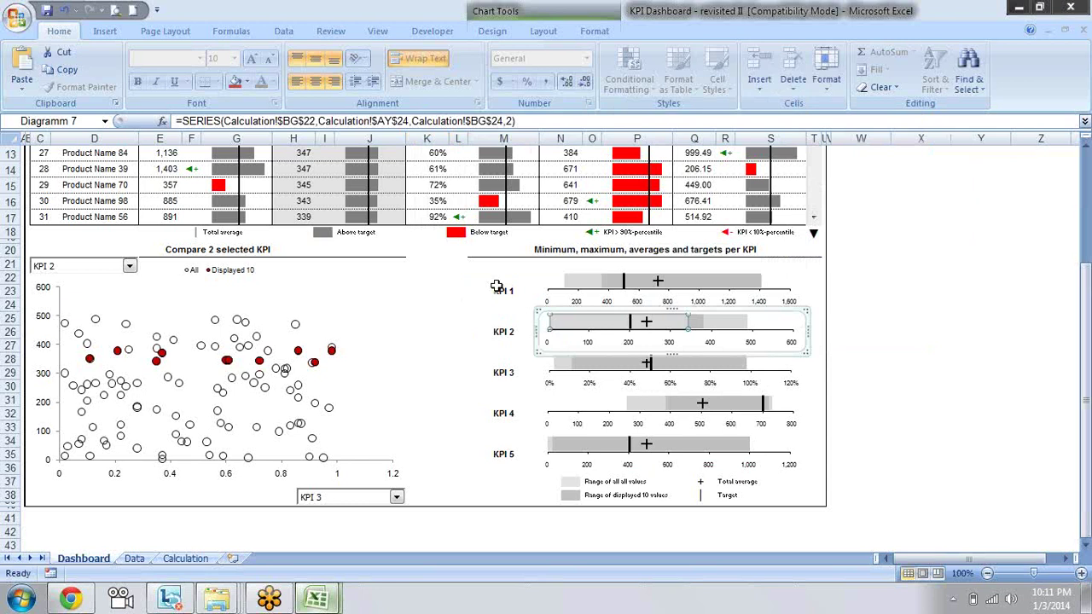
pyautogui.click(217, 599)
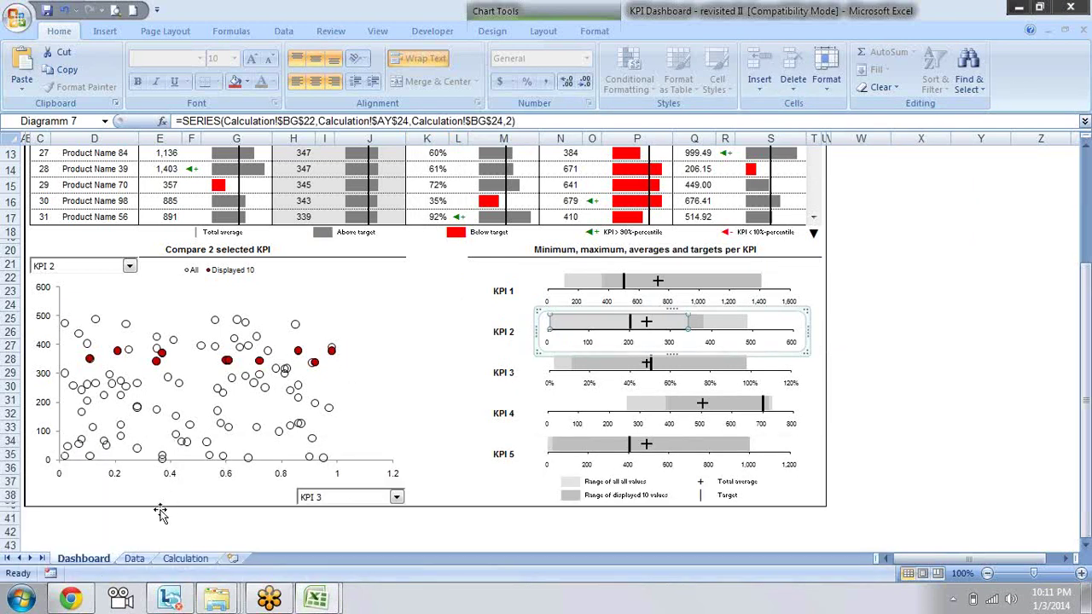
pyautogui.click(185, 559)
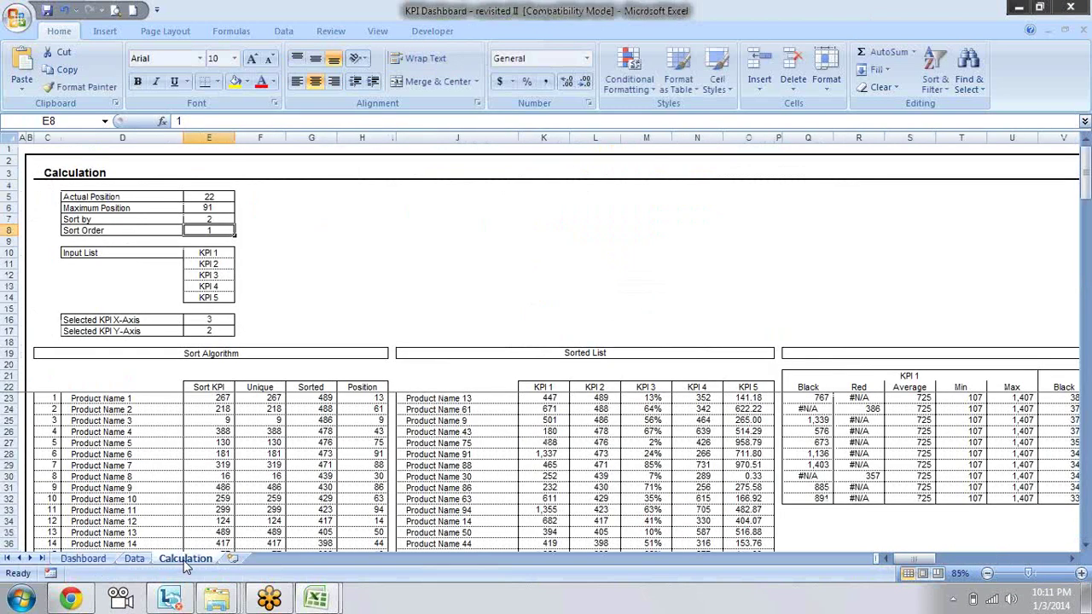
# Step through row 25's Sort KPI, sorted KPI 2 and row-number formulas, then return to Dashboard.
pyautogui.click(220, 419)
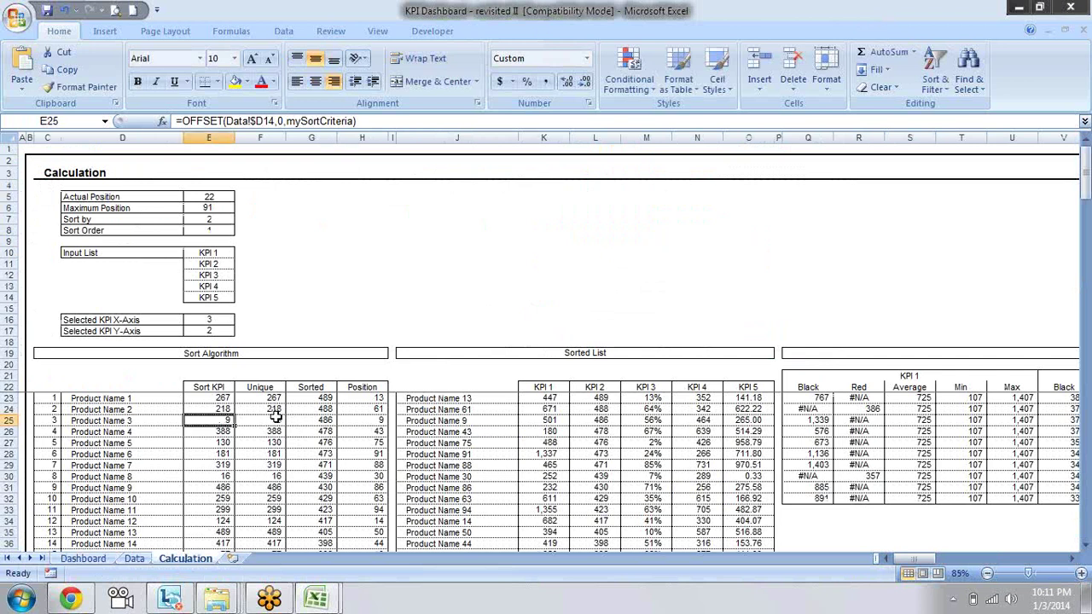
pyautogui.press('Right')
pyautogui.press('Right')
pyautogui.press('Right')
pyautogui.press('Right')
pyautogui.press('Right')
pyautogui.press('Right')
pyautogui.press('Right')
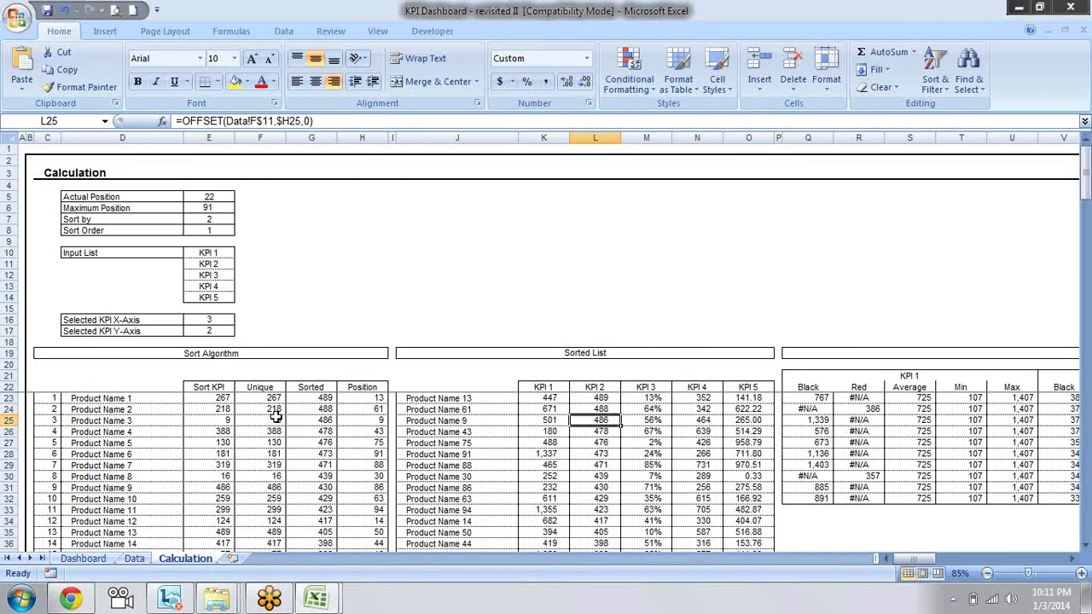
pyautogui.press('Right')
pyautogui.press('Right')
pyautogui.press('Right')
pyautogui.press('Right')
pyautogui.press('Right')
pyautogui.press('Right')
pyautogui.press('Right')
pyautogui.press('Right')
pyautogui.press('Right')
pyautogui.press('Right')
pyautogui.press('Right')
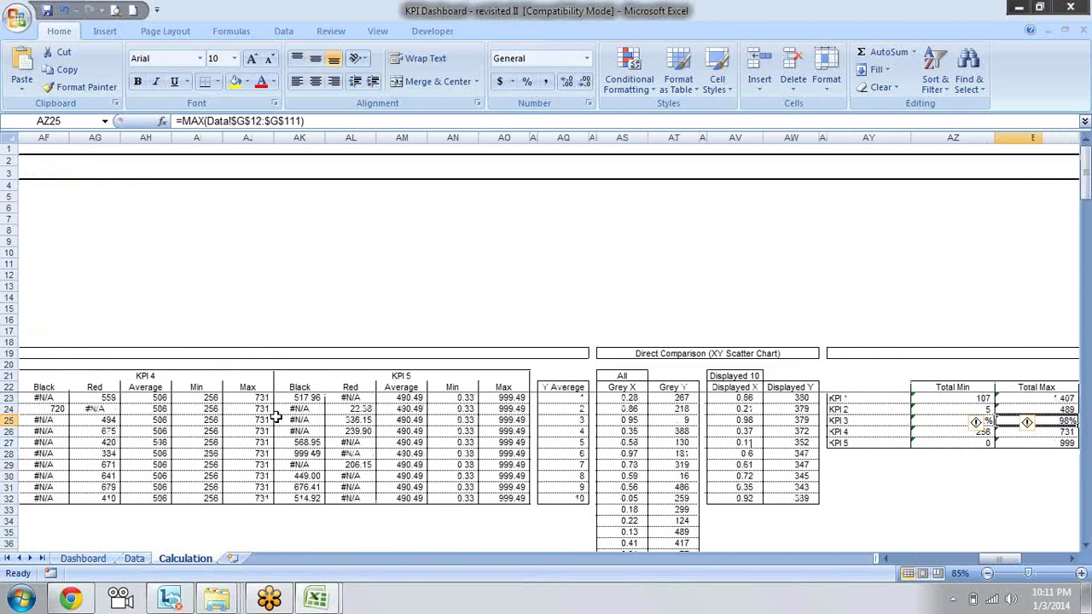
pyautogui.press('Right')
pyautogui.press('Right')
pyautogui.press('Right')
pyautogui.press('Left')
pyautogui.press('Left')
pyautogui.press('Left')
pyautogui.press('Left')
pyautogui.press('Left')
pyautogui.press('Left')
pyautogui.press('Left')
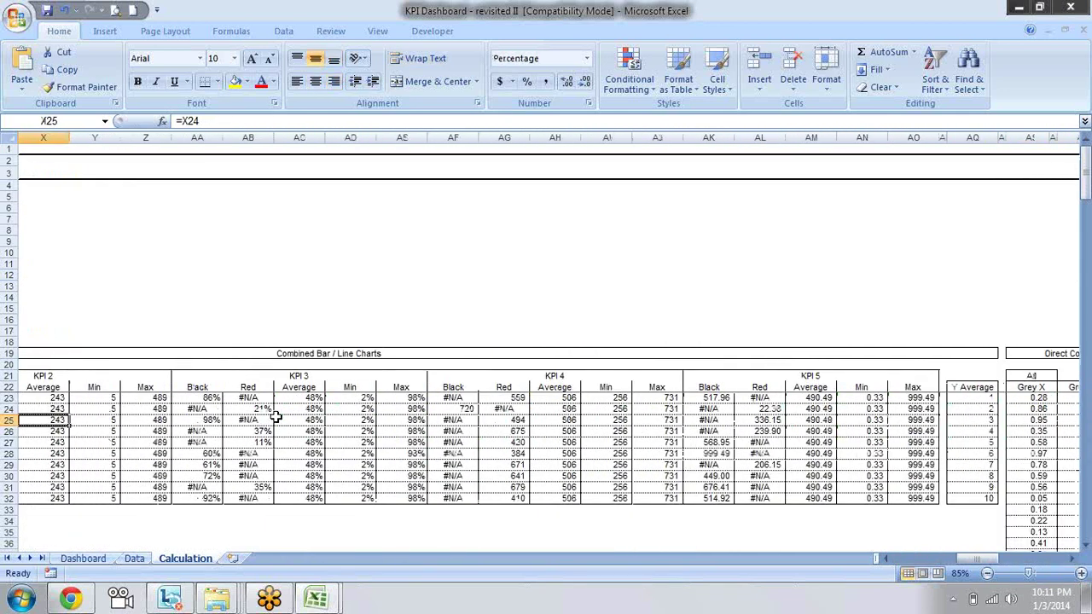
pyautogui.press('Home')
pyautogui.press('Right')
pyautogui.press('Right')
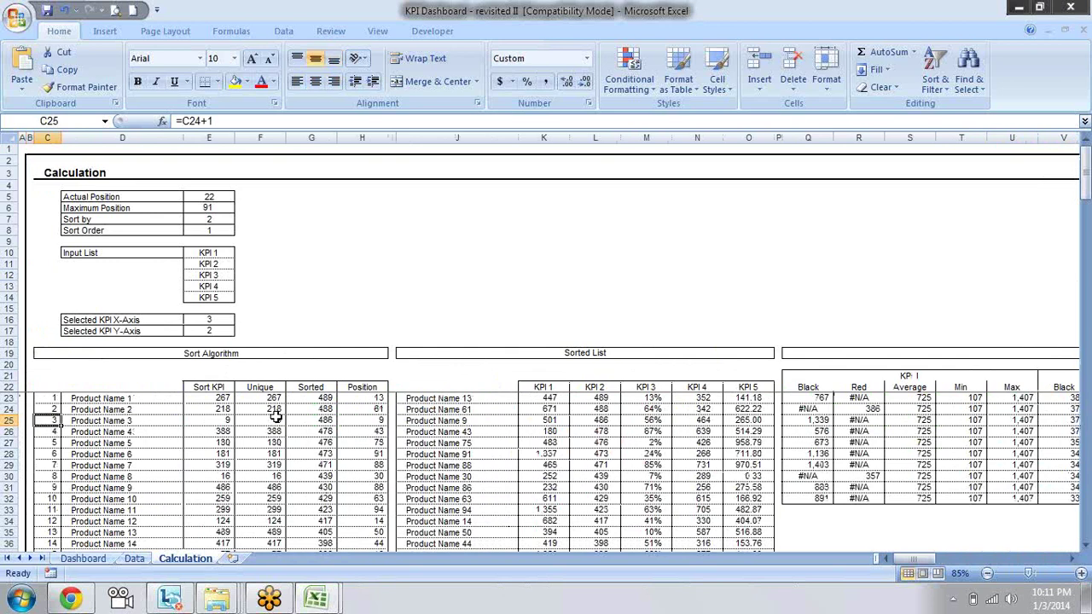
pyautogui.click(101, 561)
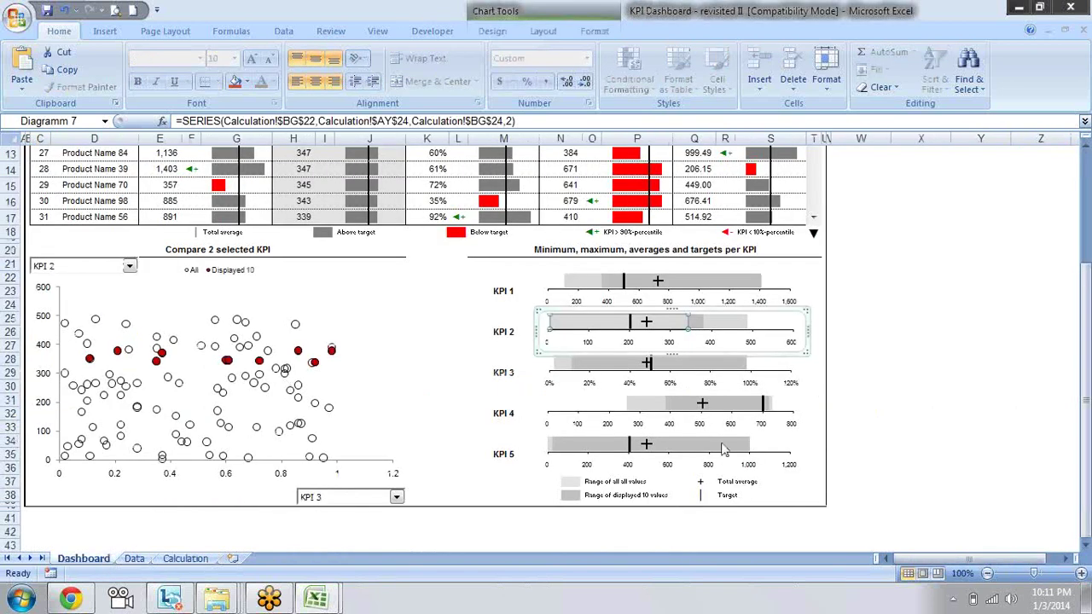
pyautogui.moveTo(1086, 478); pyautogui.dragTo(1086, 384)
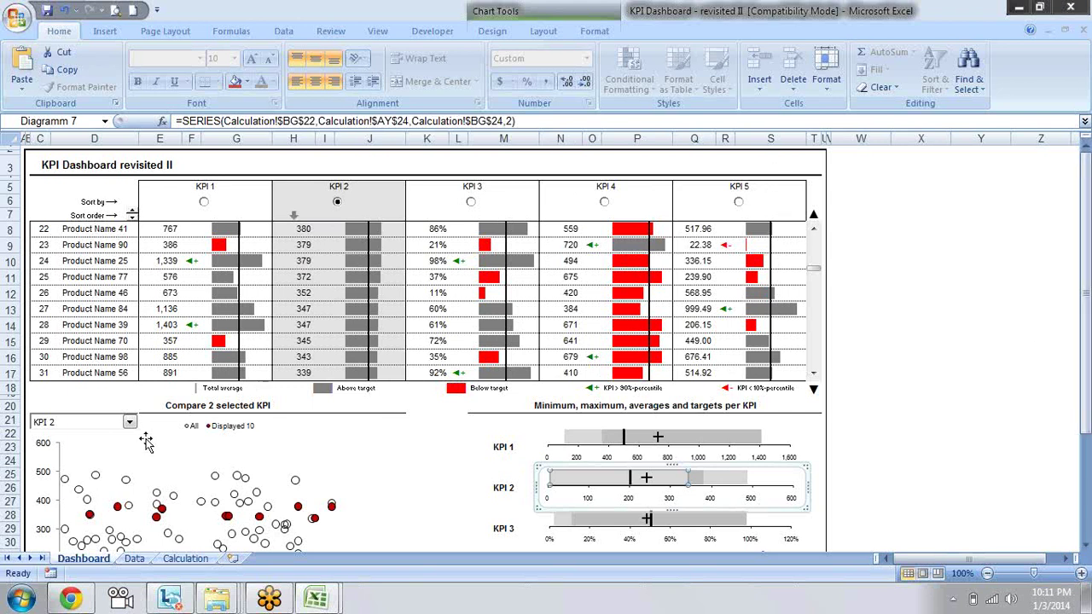
pyautogui.click(134, 558)
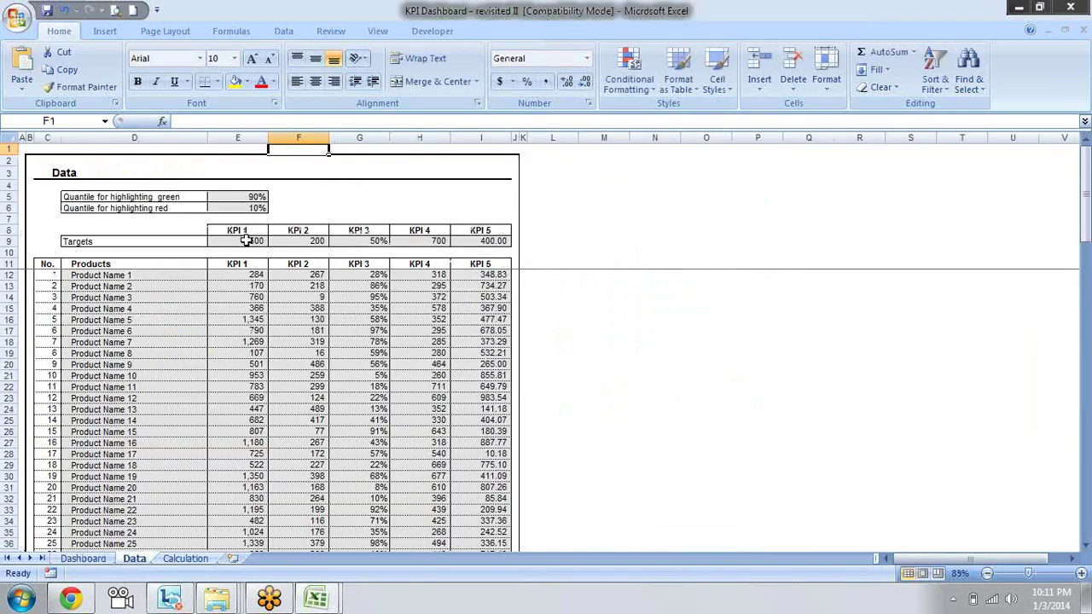
pyautogui.click(248, 241)
pyautogui.click(305, 242)
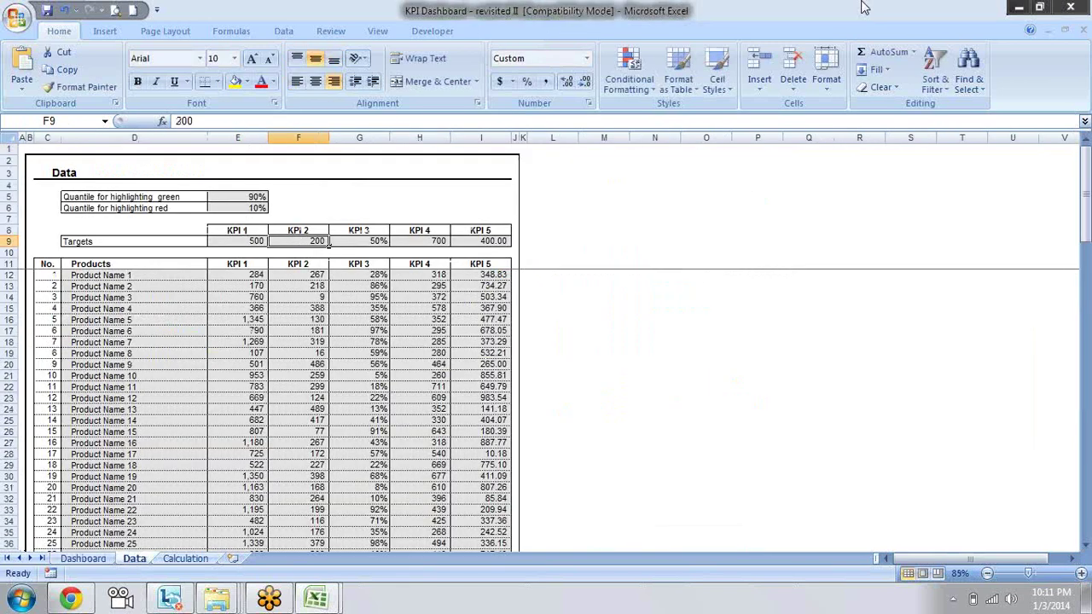
pyautogui.click(1041, 9)
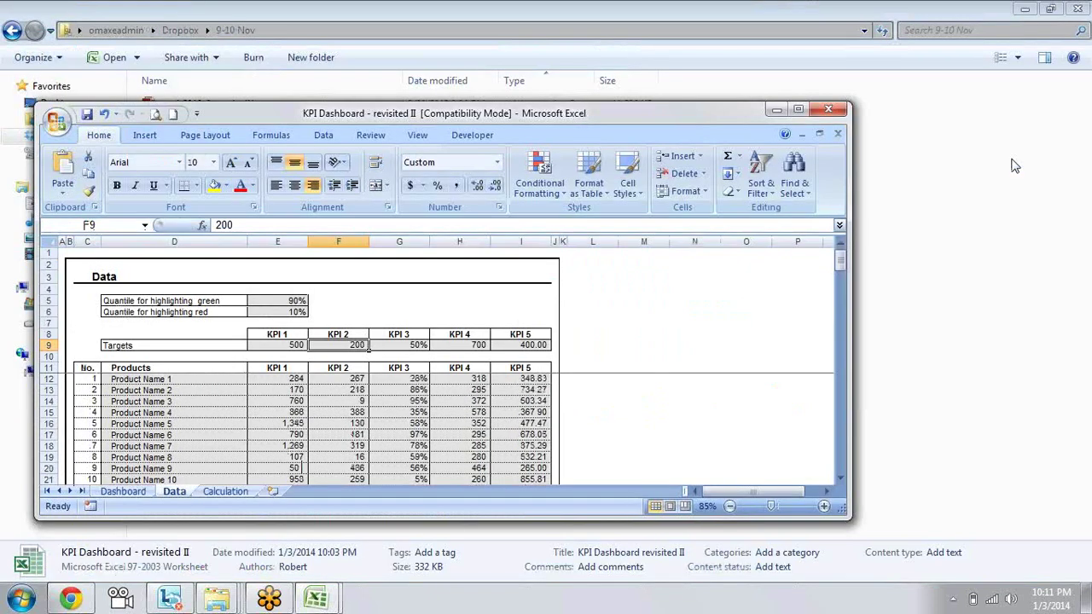
pyautogui.click(799, 110)
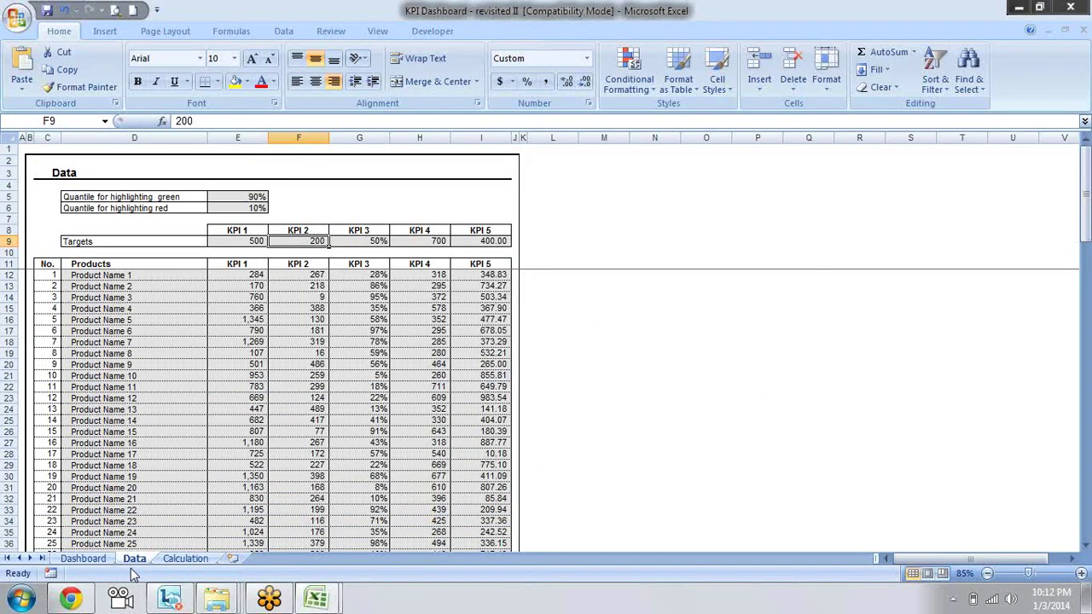
pyautogui.click(82, 559)
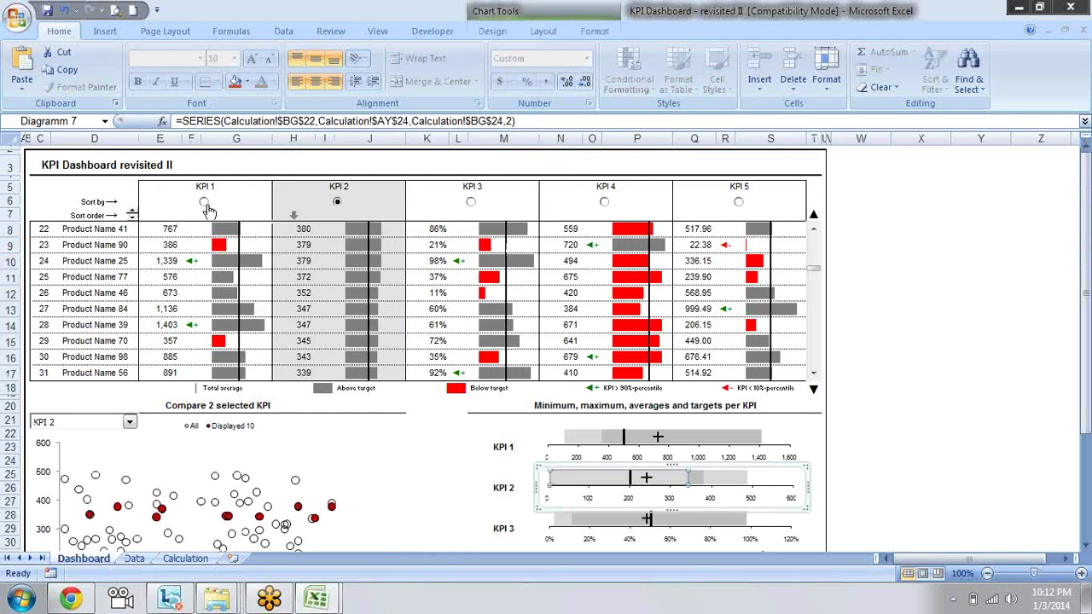